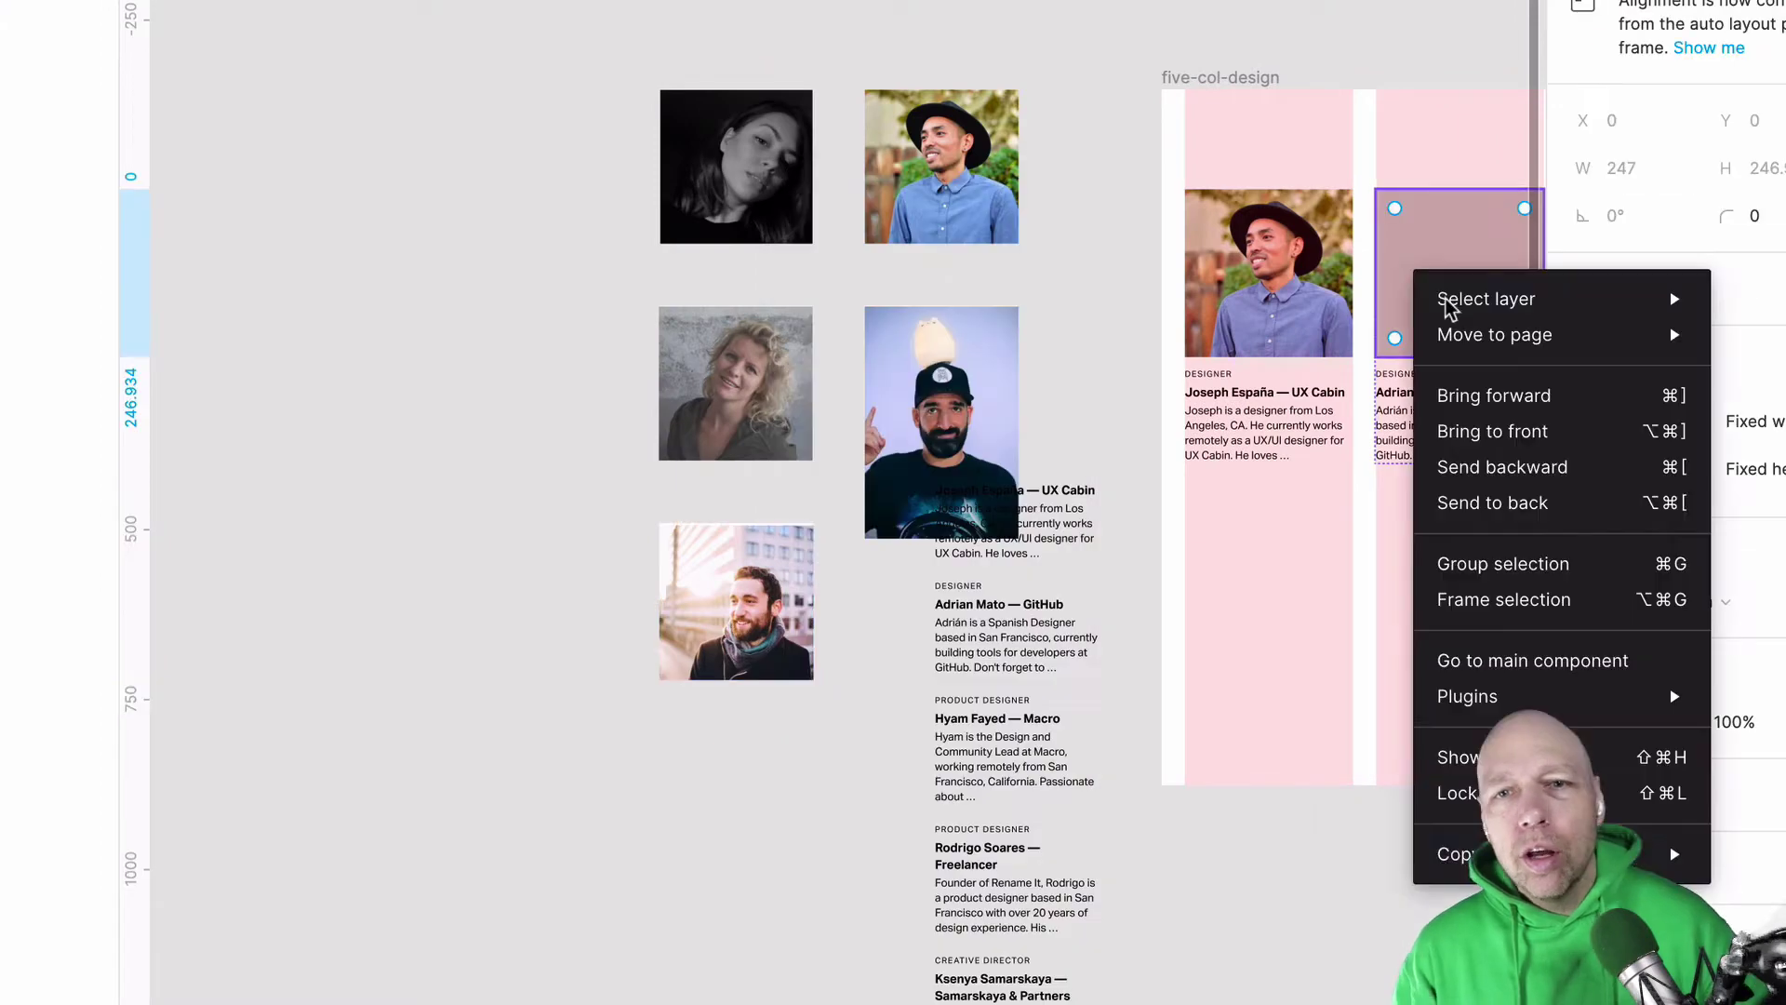
Step: Paste the bearded man's photo properties onto the image placeholders of the second and third cards
key("alt+super+v")
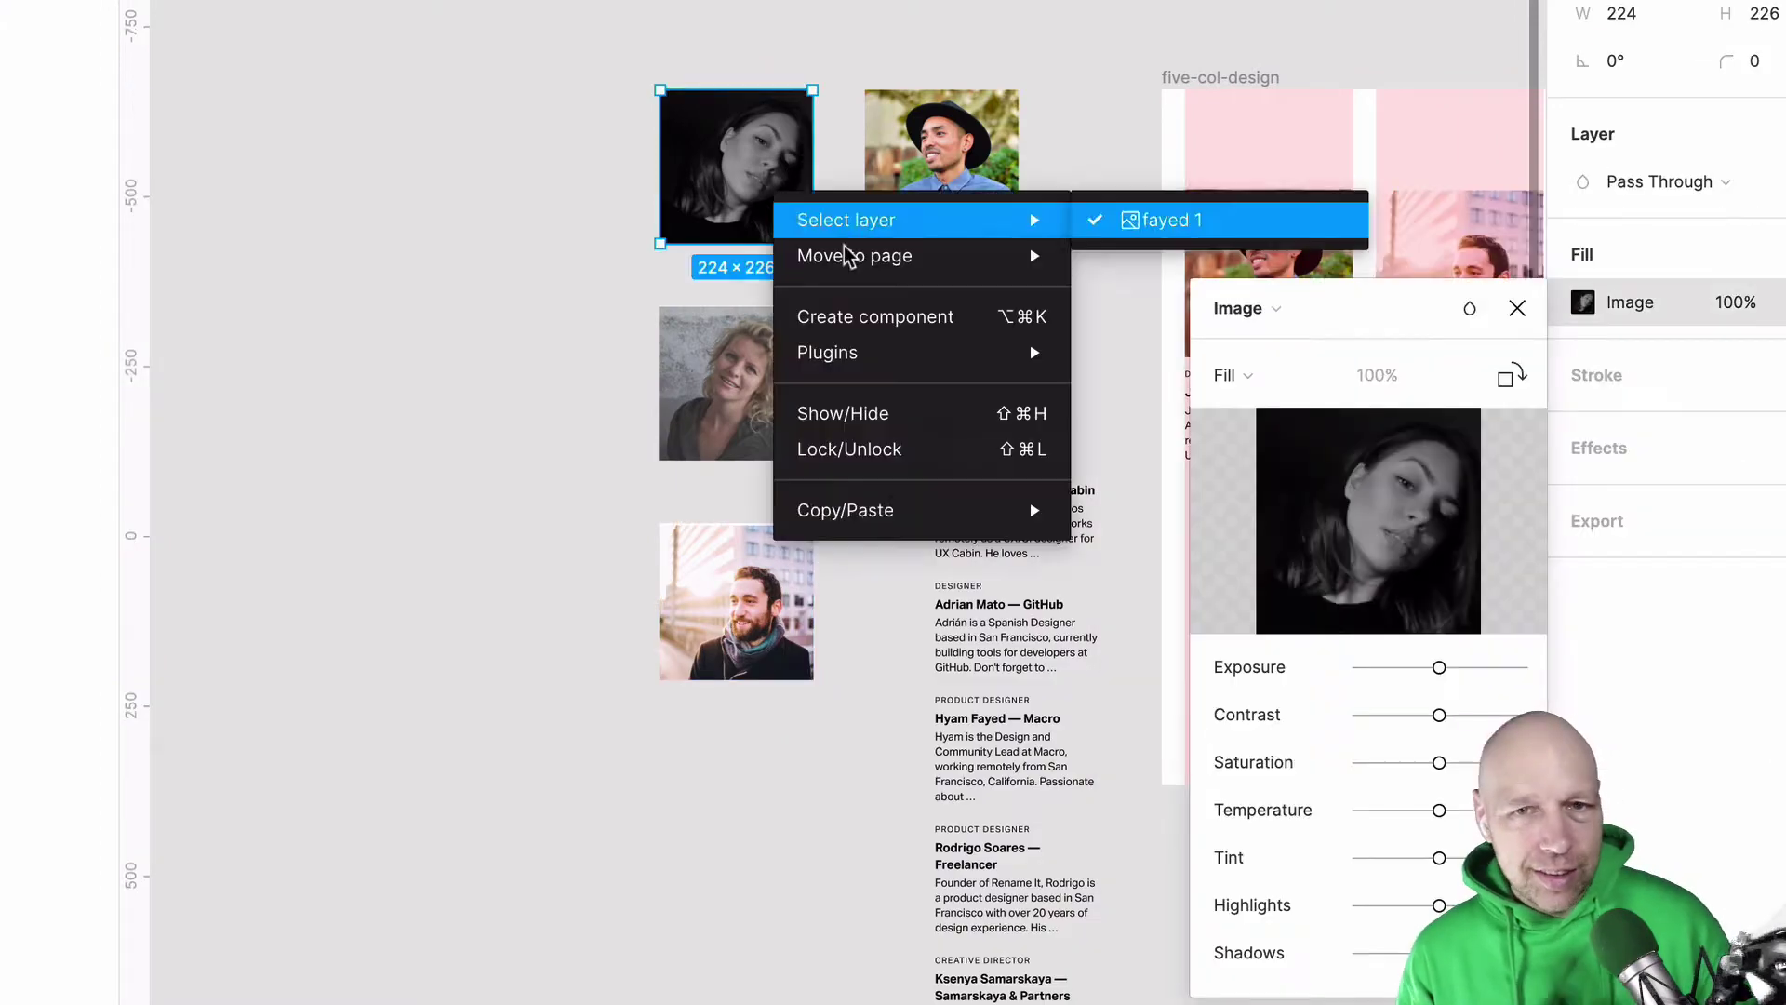
left_click(1150, 545)
right_click(1051, 247)
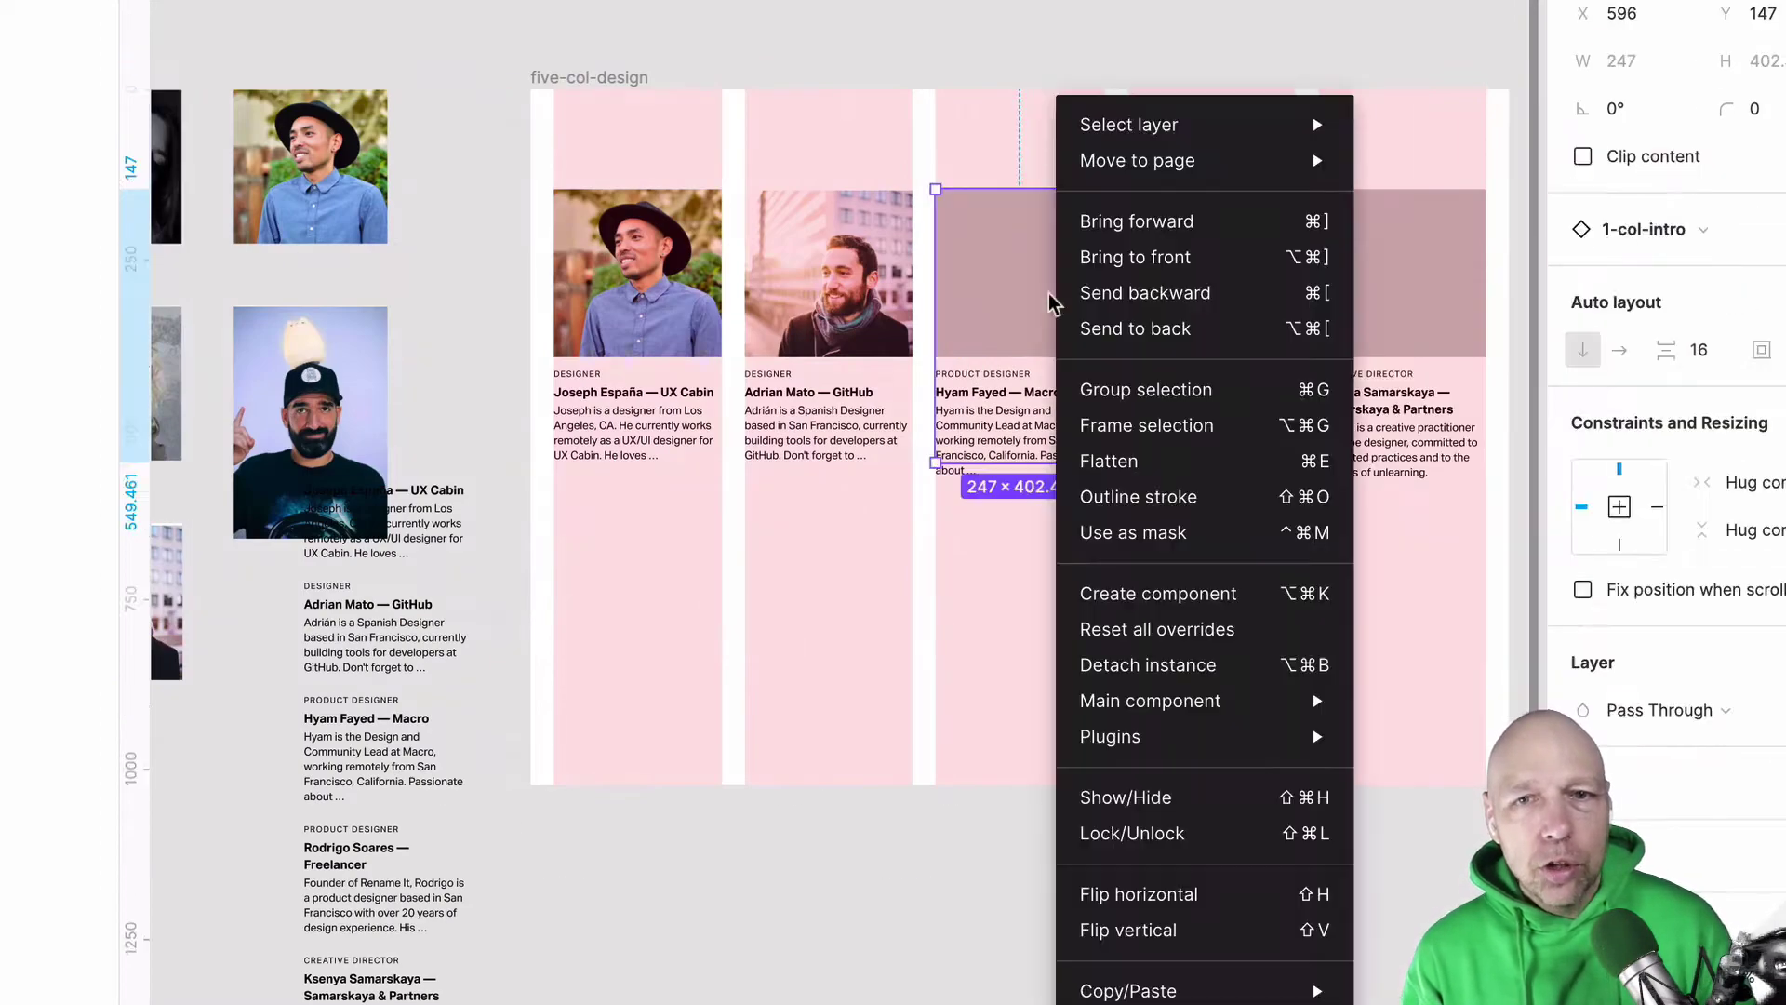
key("Escape")
right_click(1054, 244)
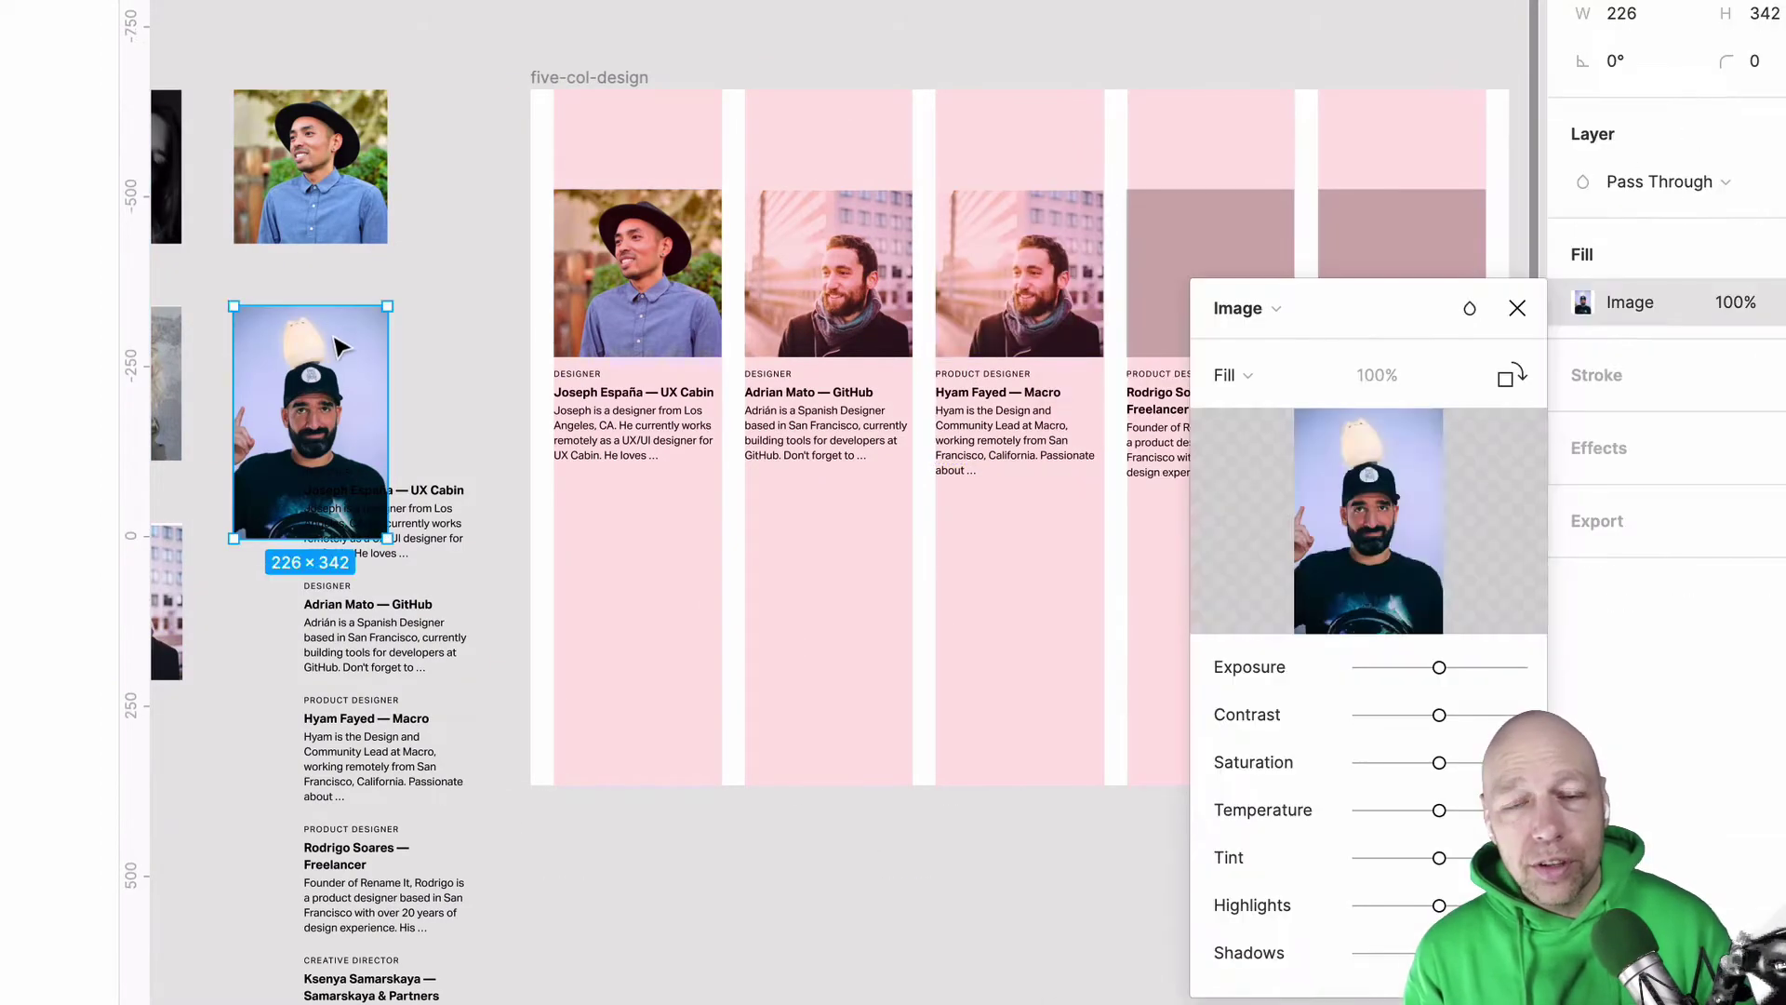
Step: Copy the properties of the photo of the man in the cap and paste them onto the fourth card's image placeholder
key("Escape")
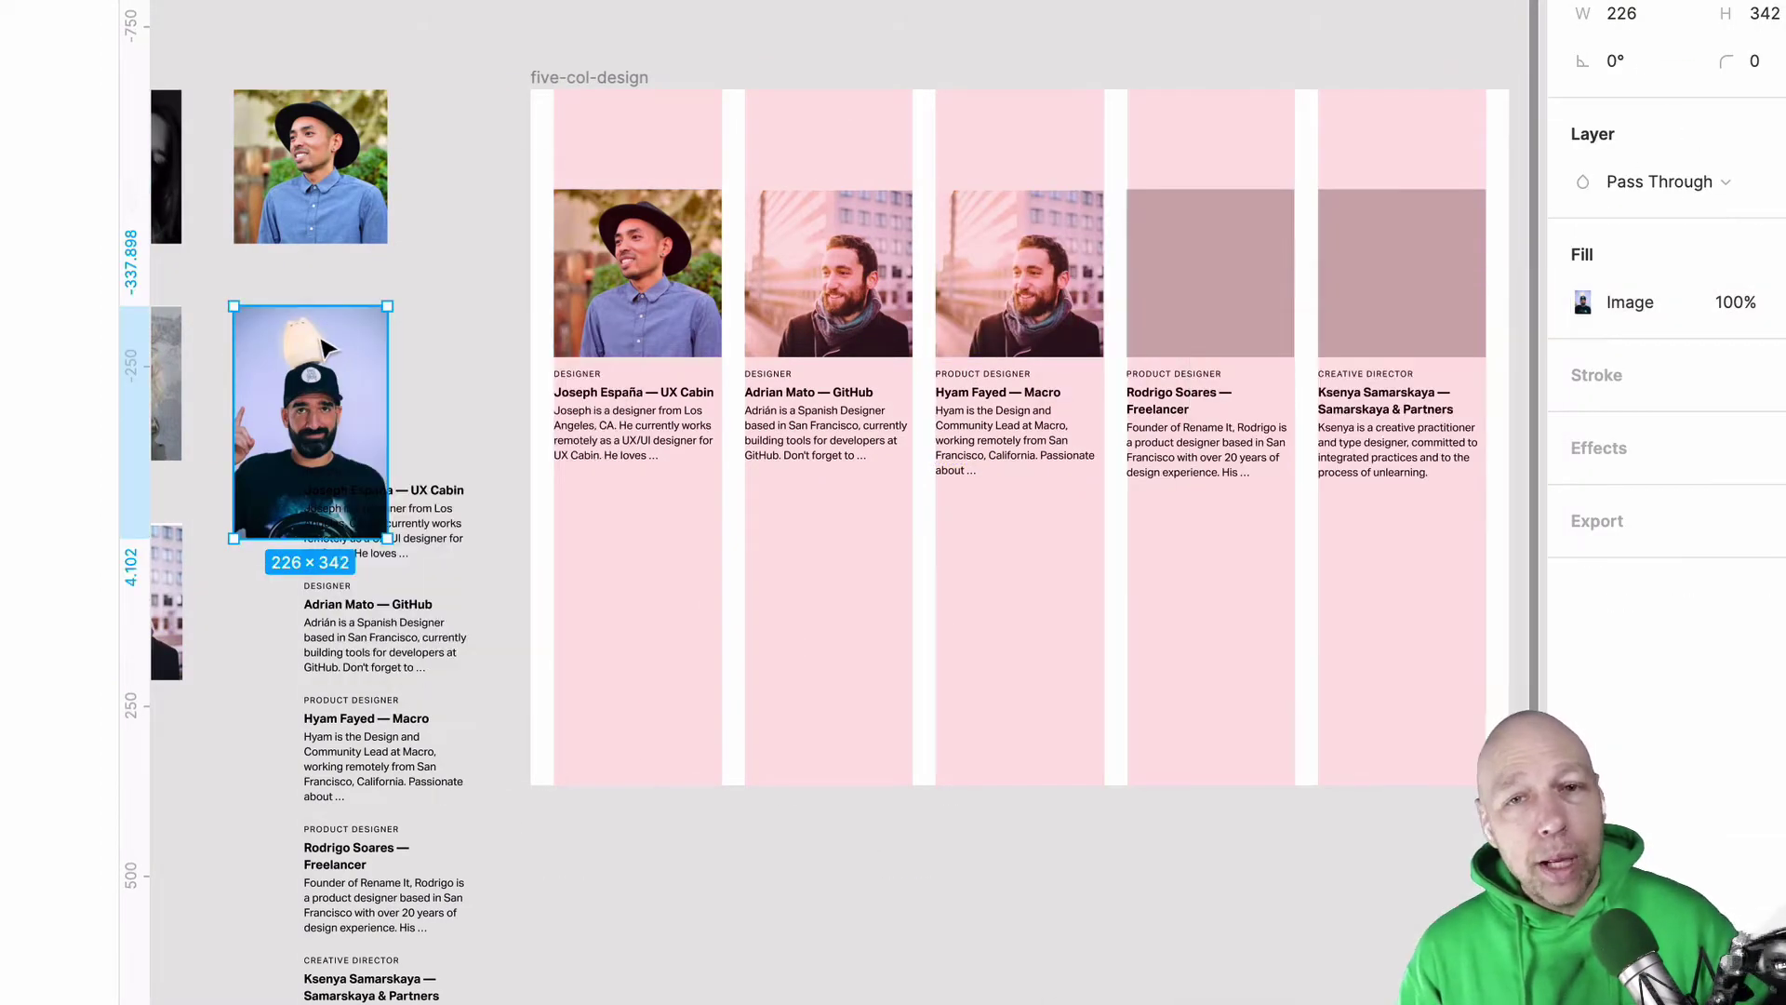
right_click(339, 348)
left_click(735, 953)
left_click(1219, 260)
right_click(1219, 259)
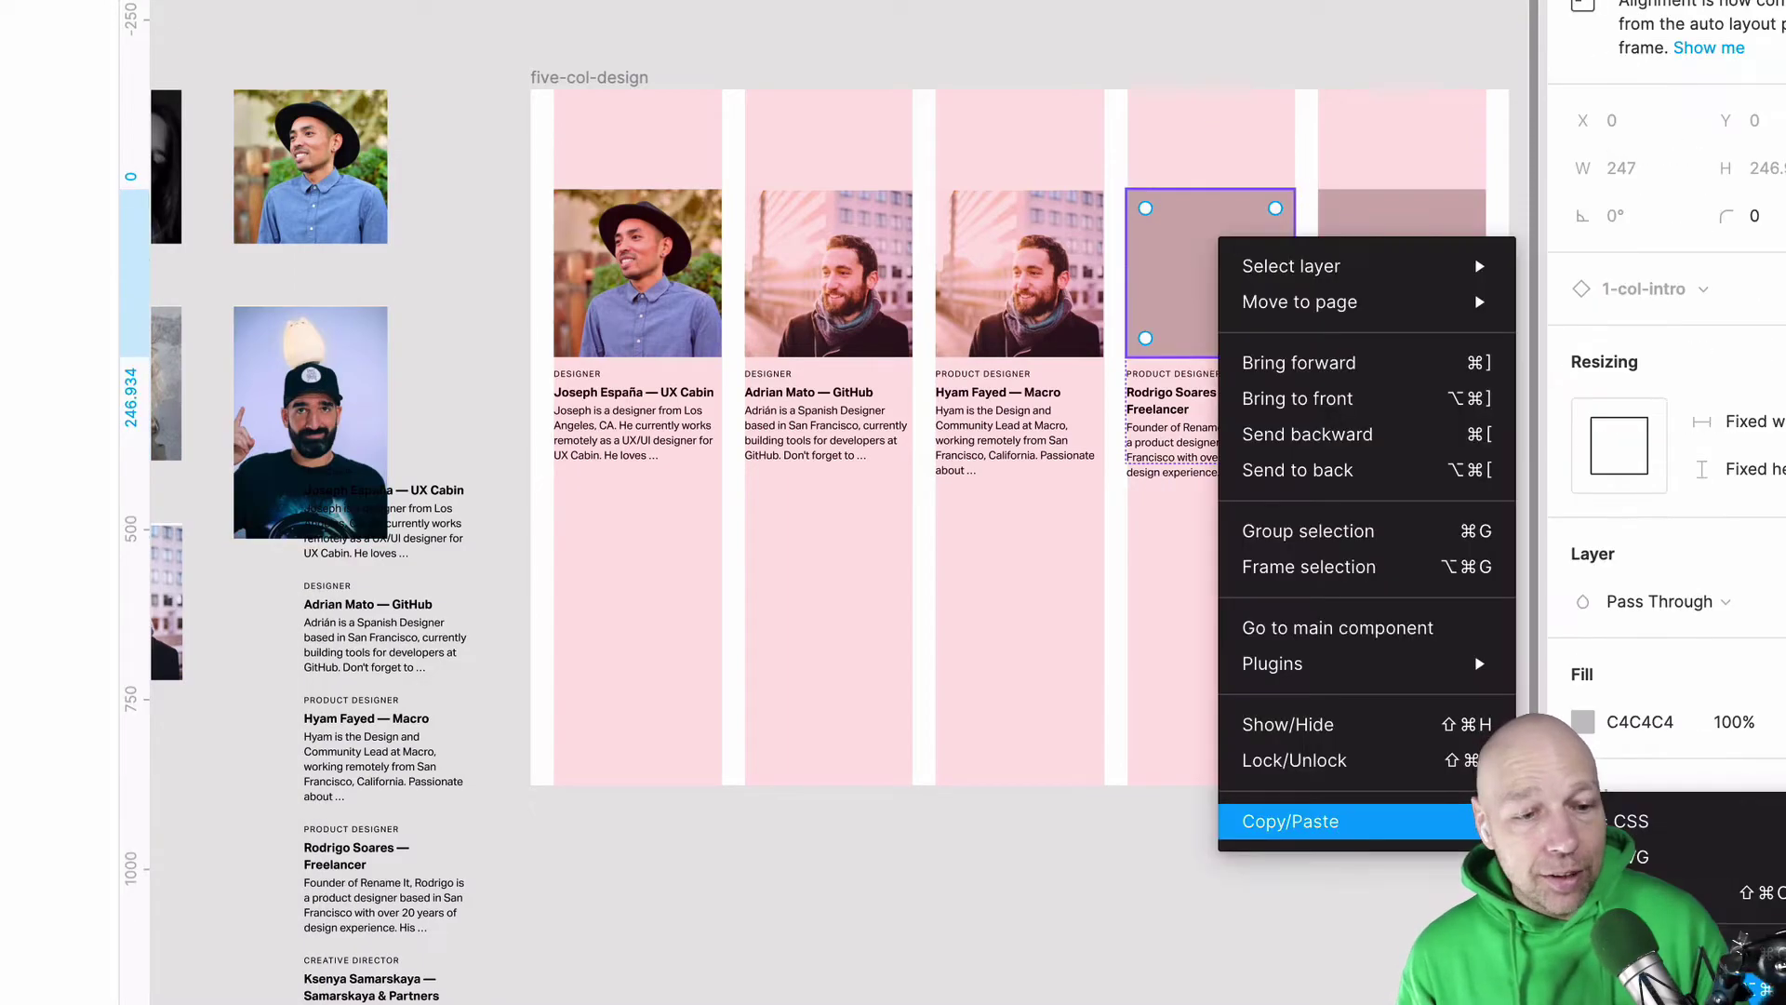
key("alt+super+v")
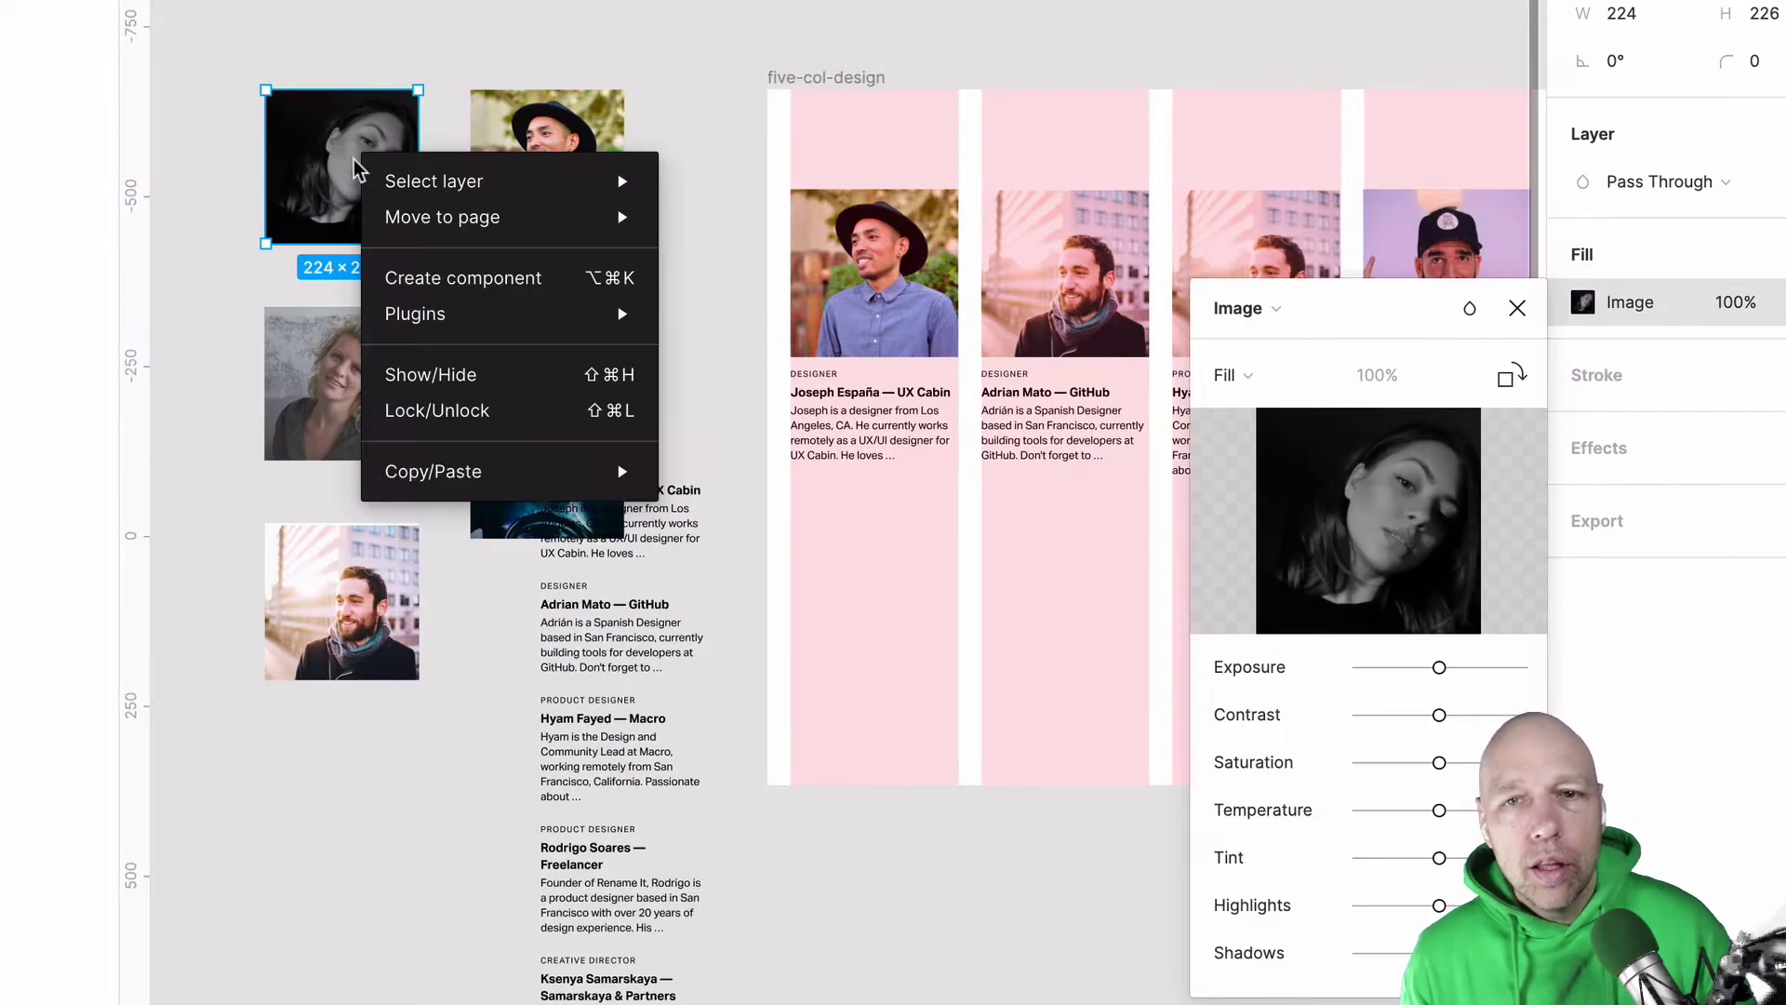
key("Escape")
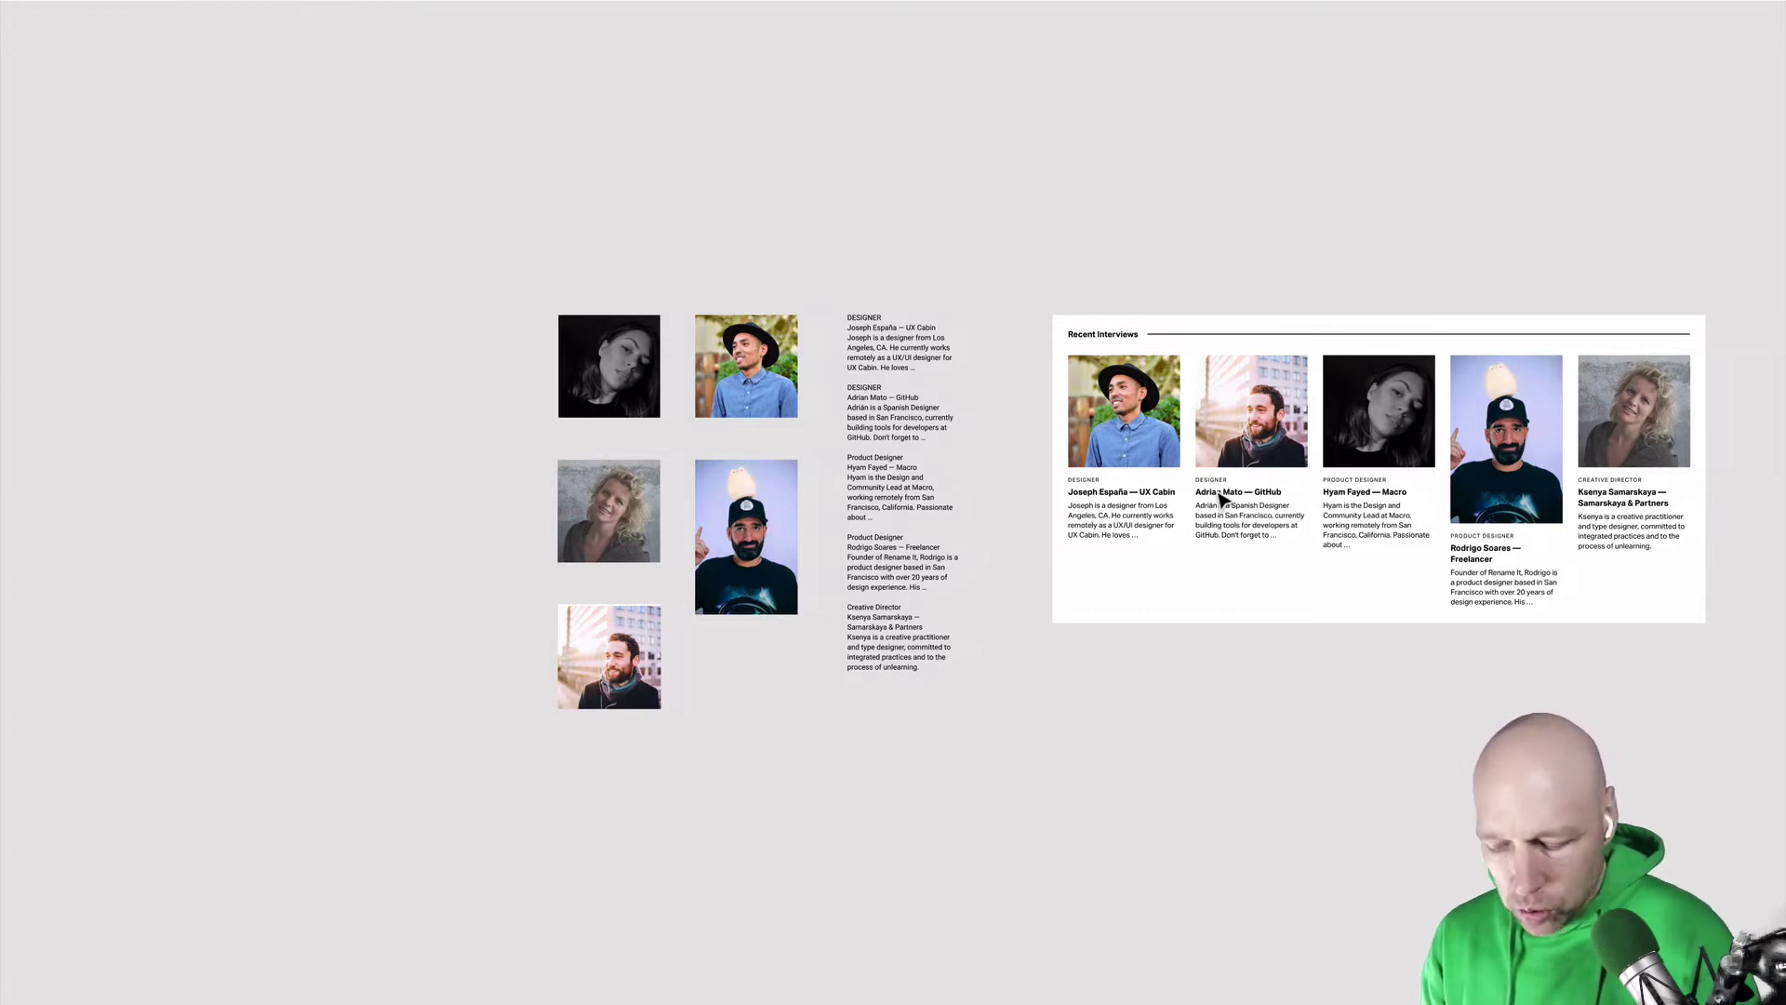
Step: Show the interface and select the 5-col-design image to check its width and height
key("ctrl+backslash")
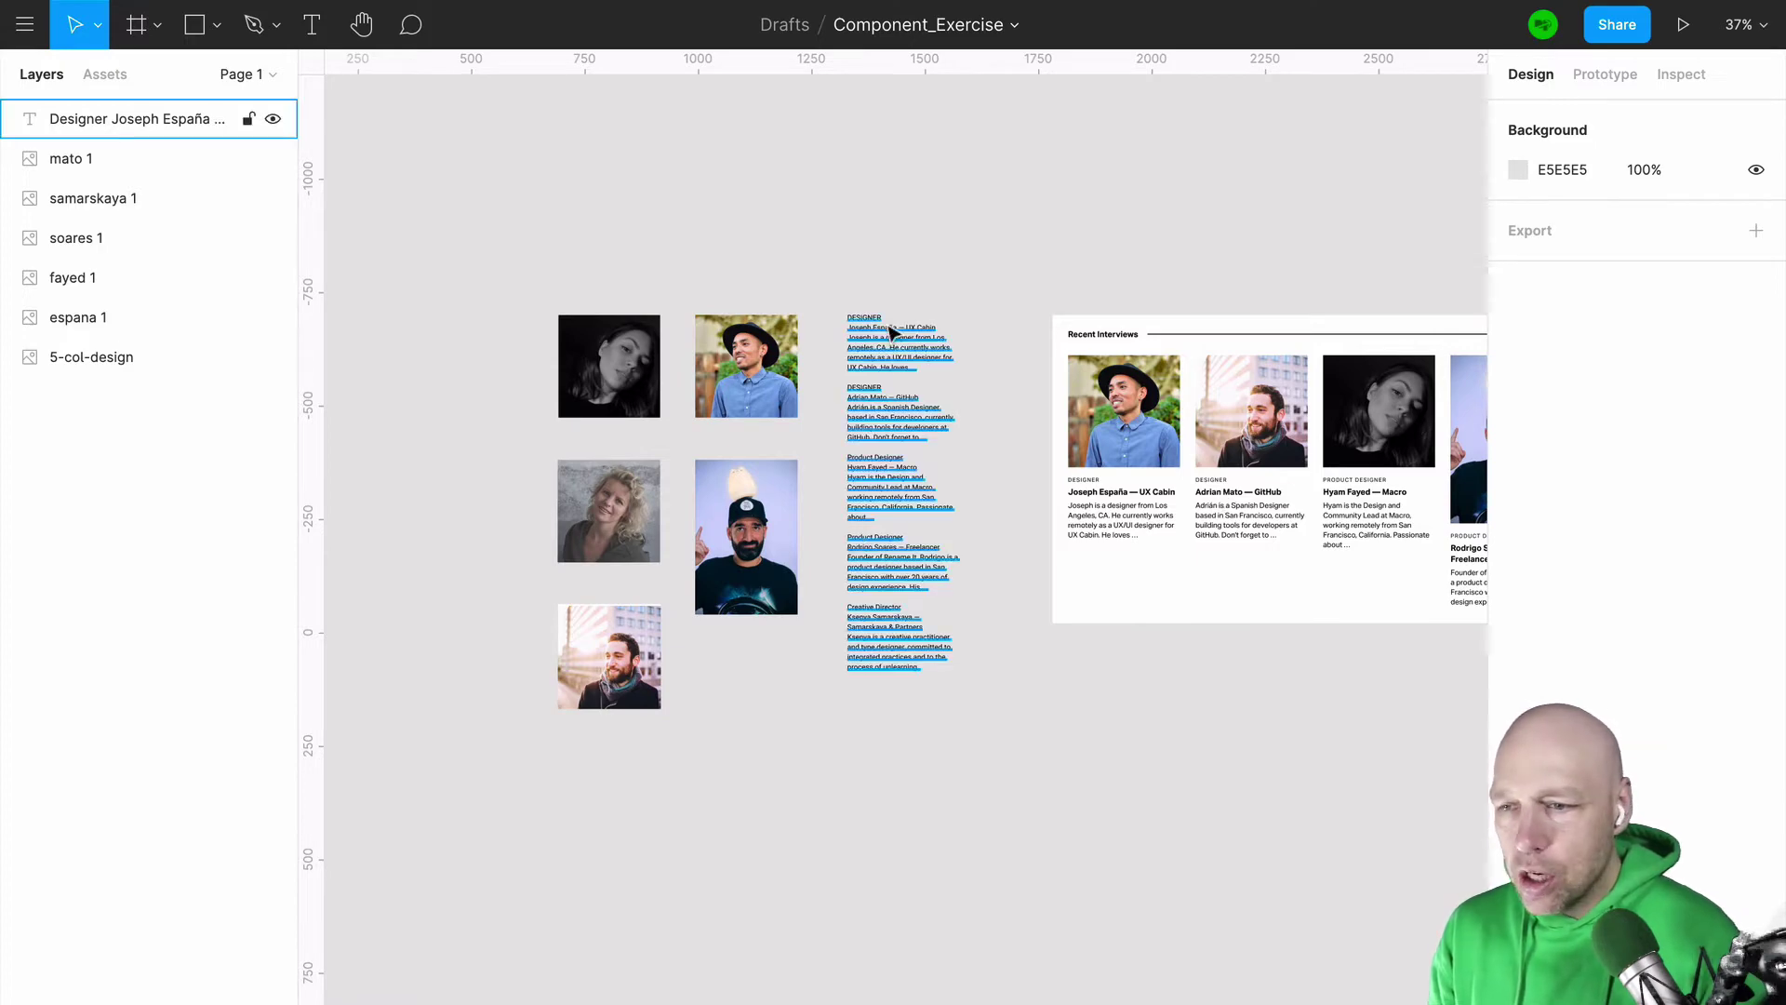
scroll(884, 258, "left", 3)
scroll(869, 267, "right", 8)
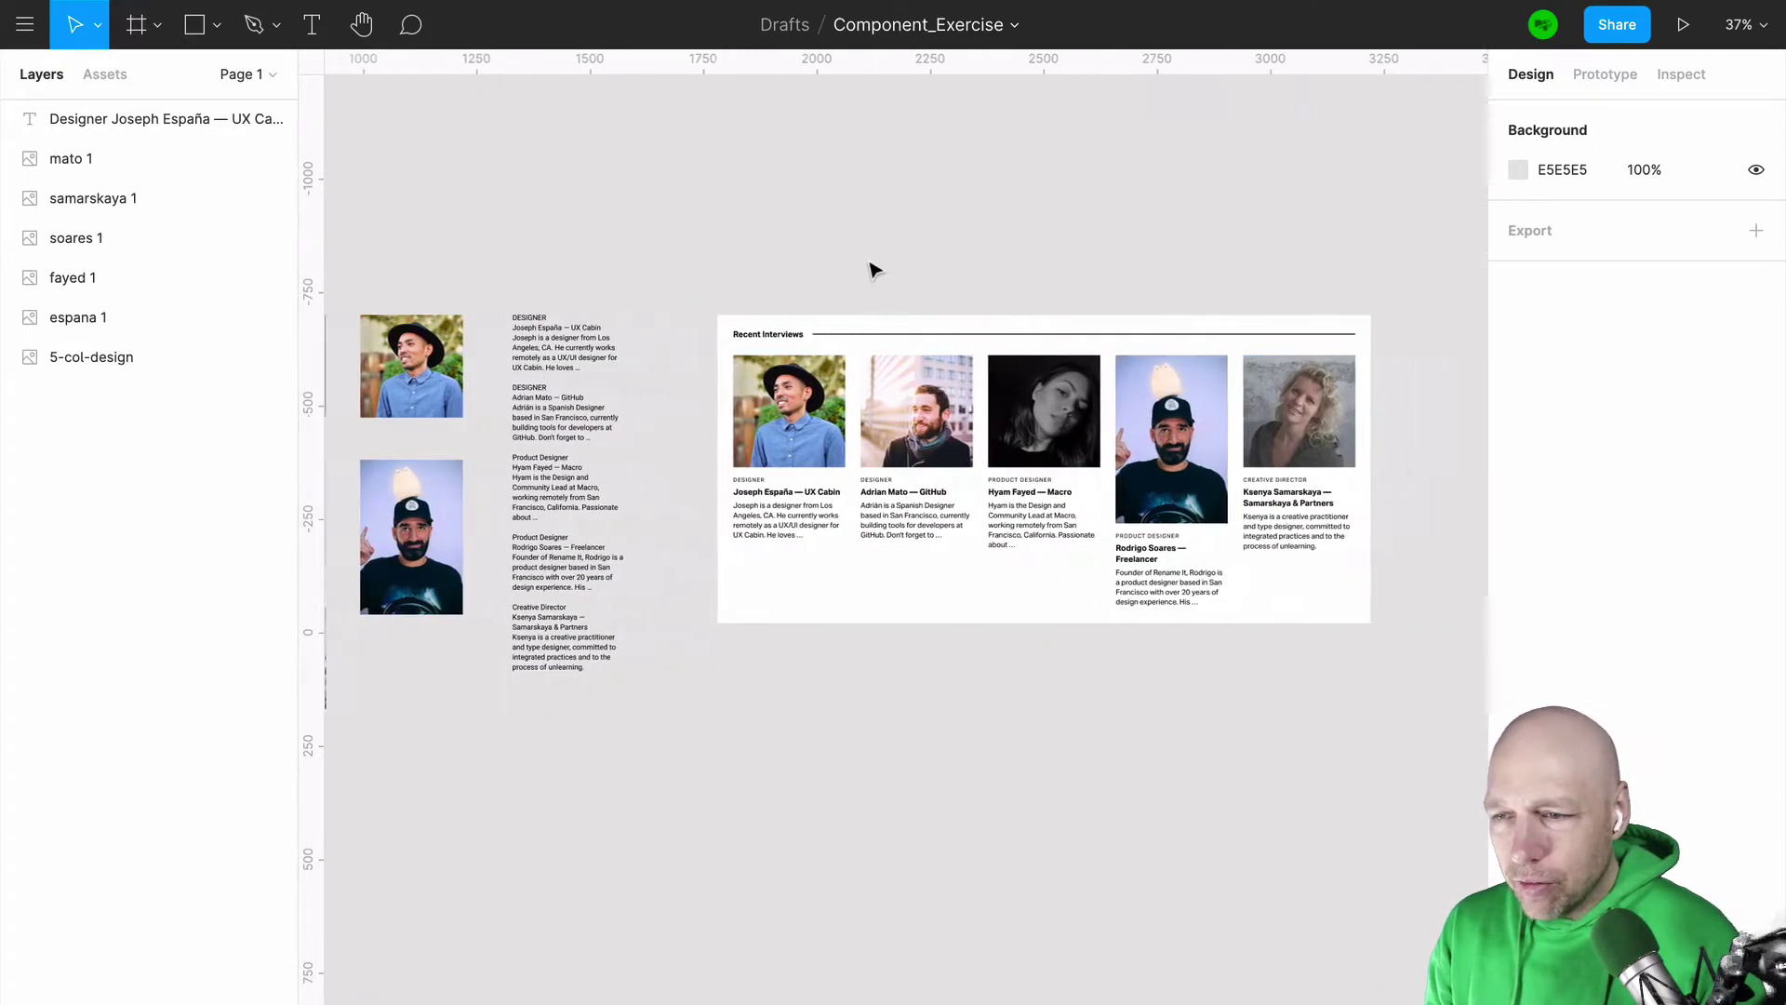
left_click(974, 465)
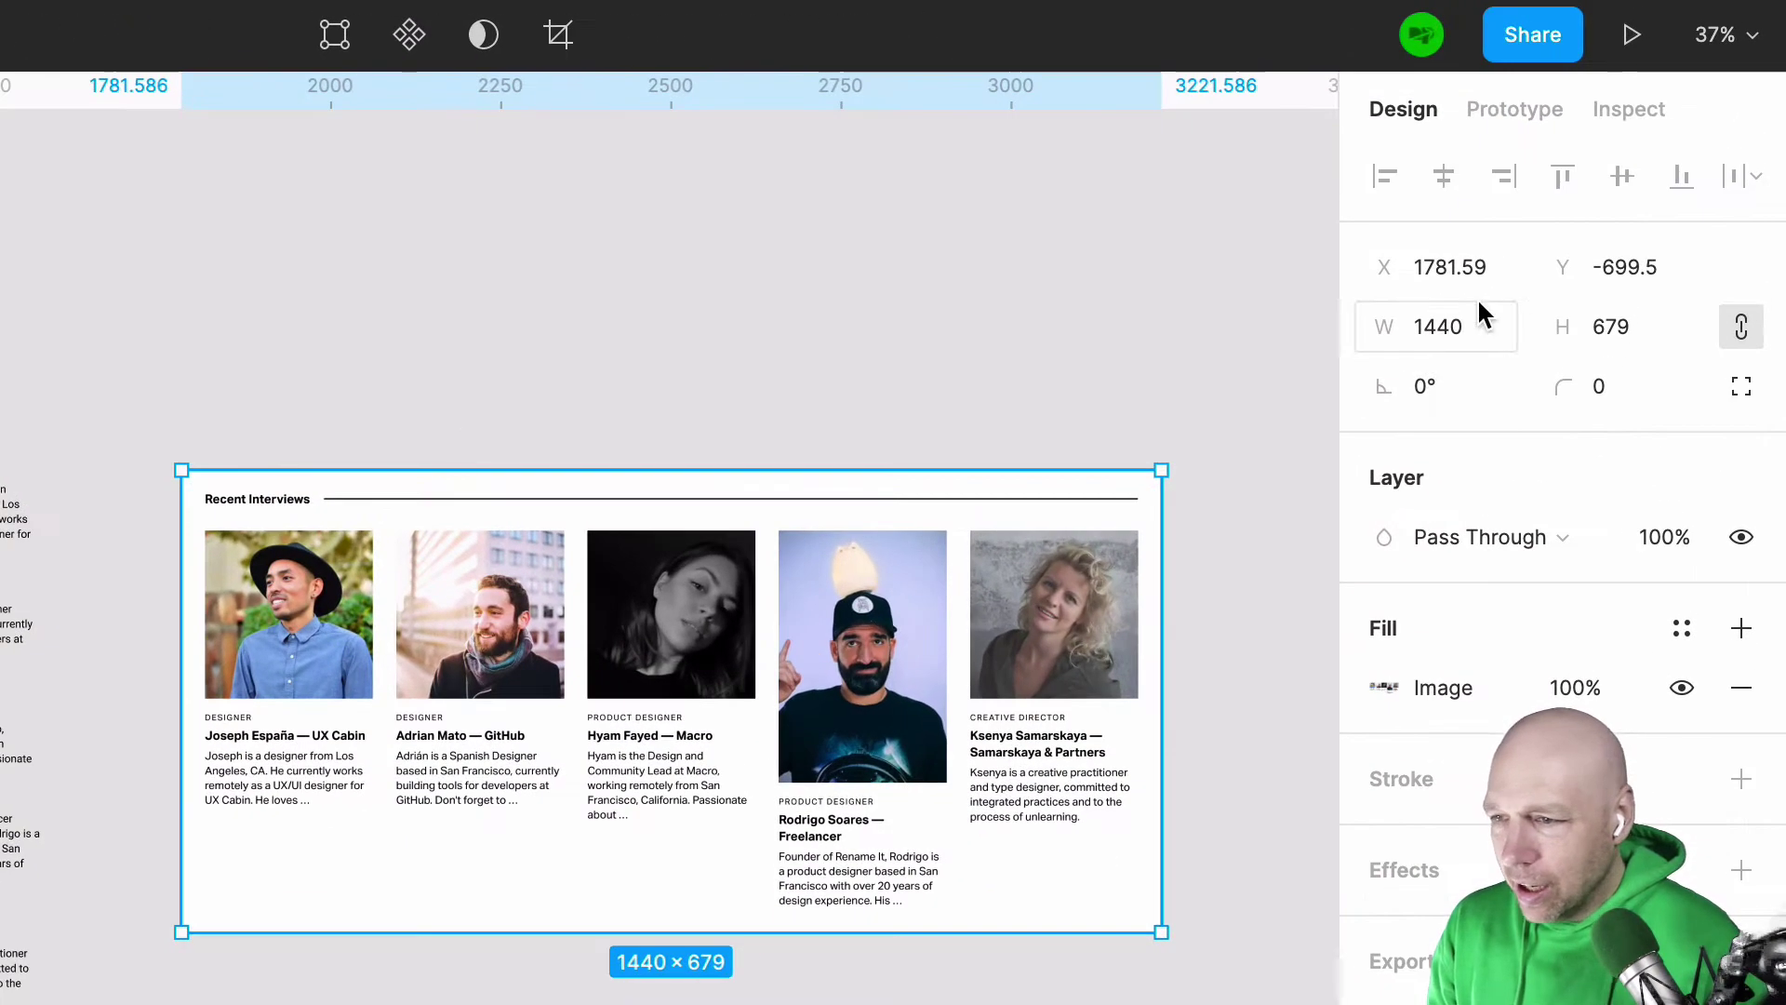
scroll(220, 327, "left", 10)
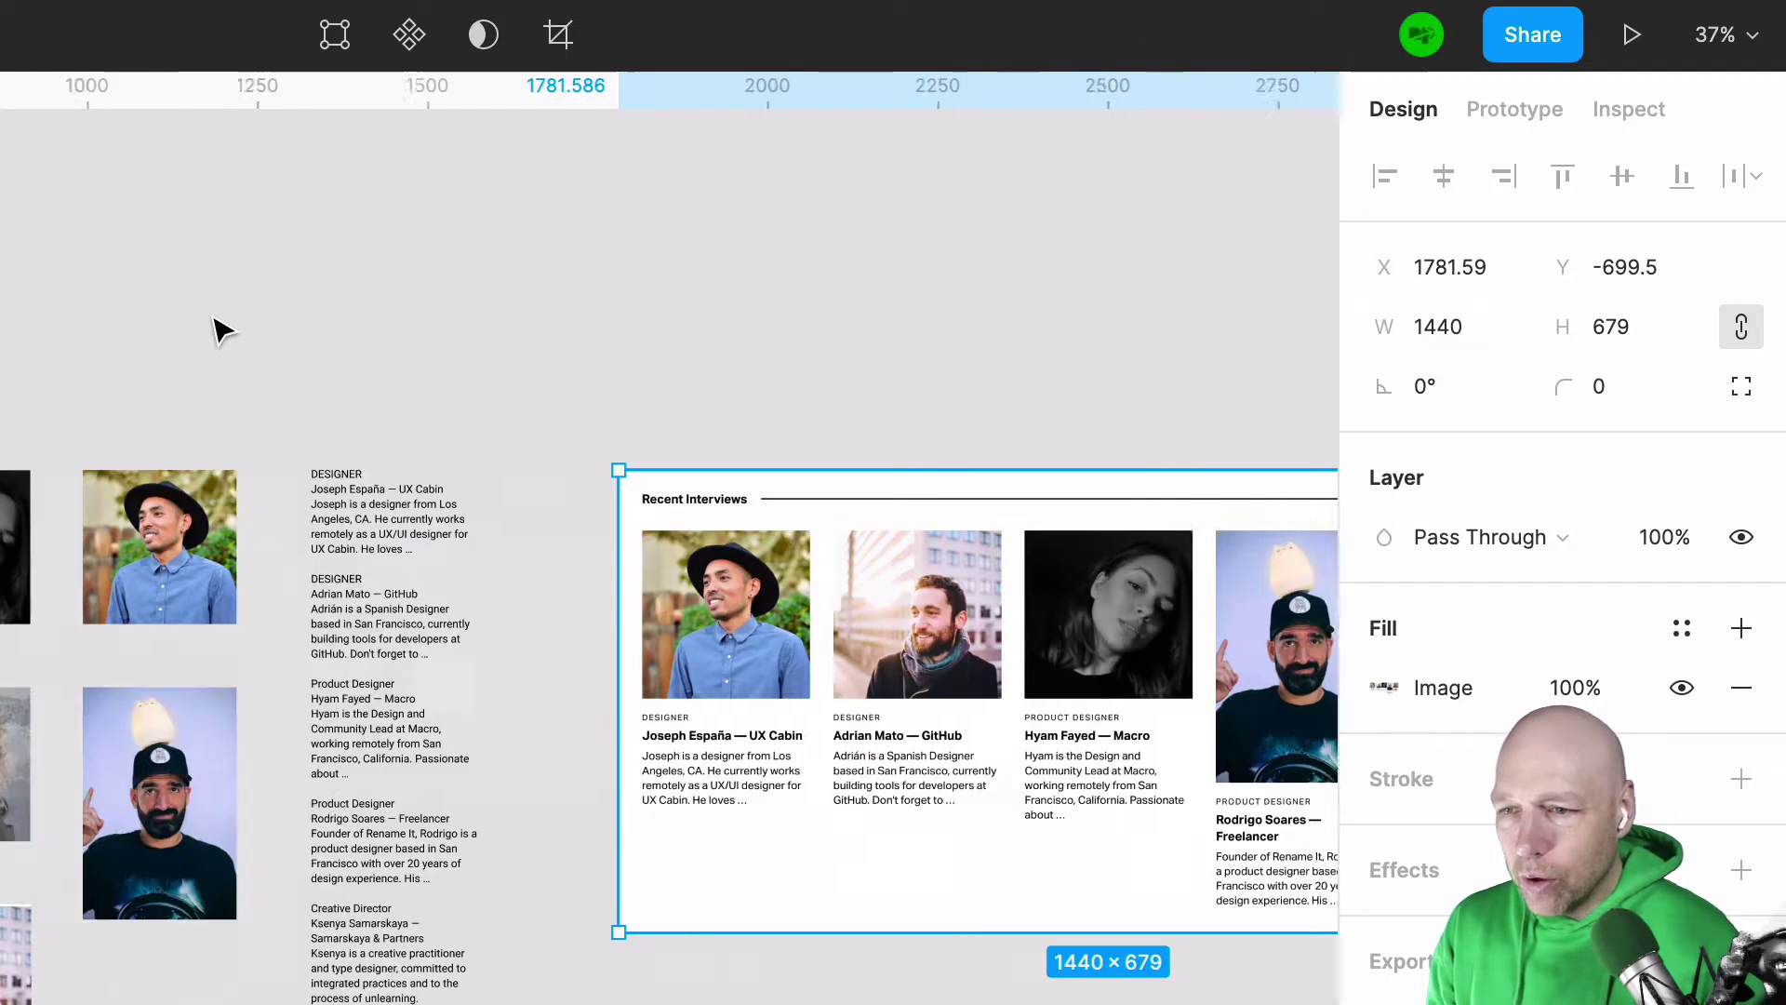
left_click(900, 359)
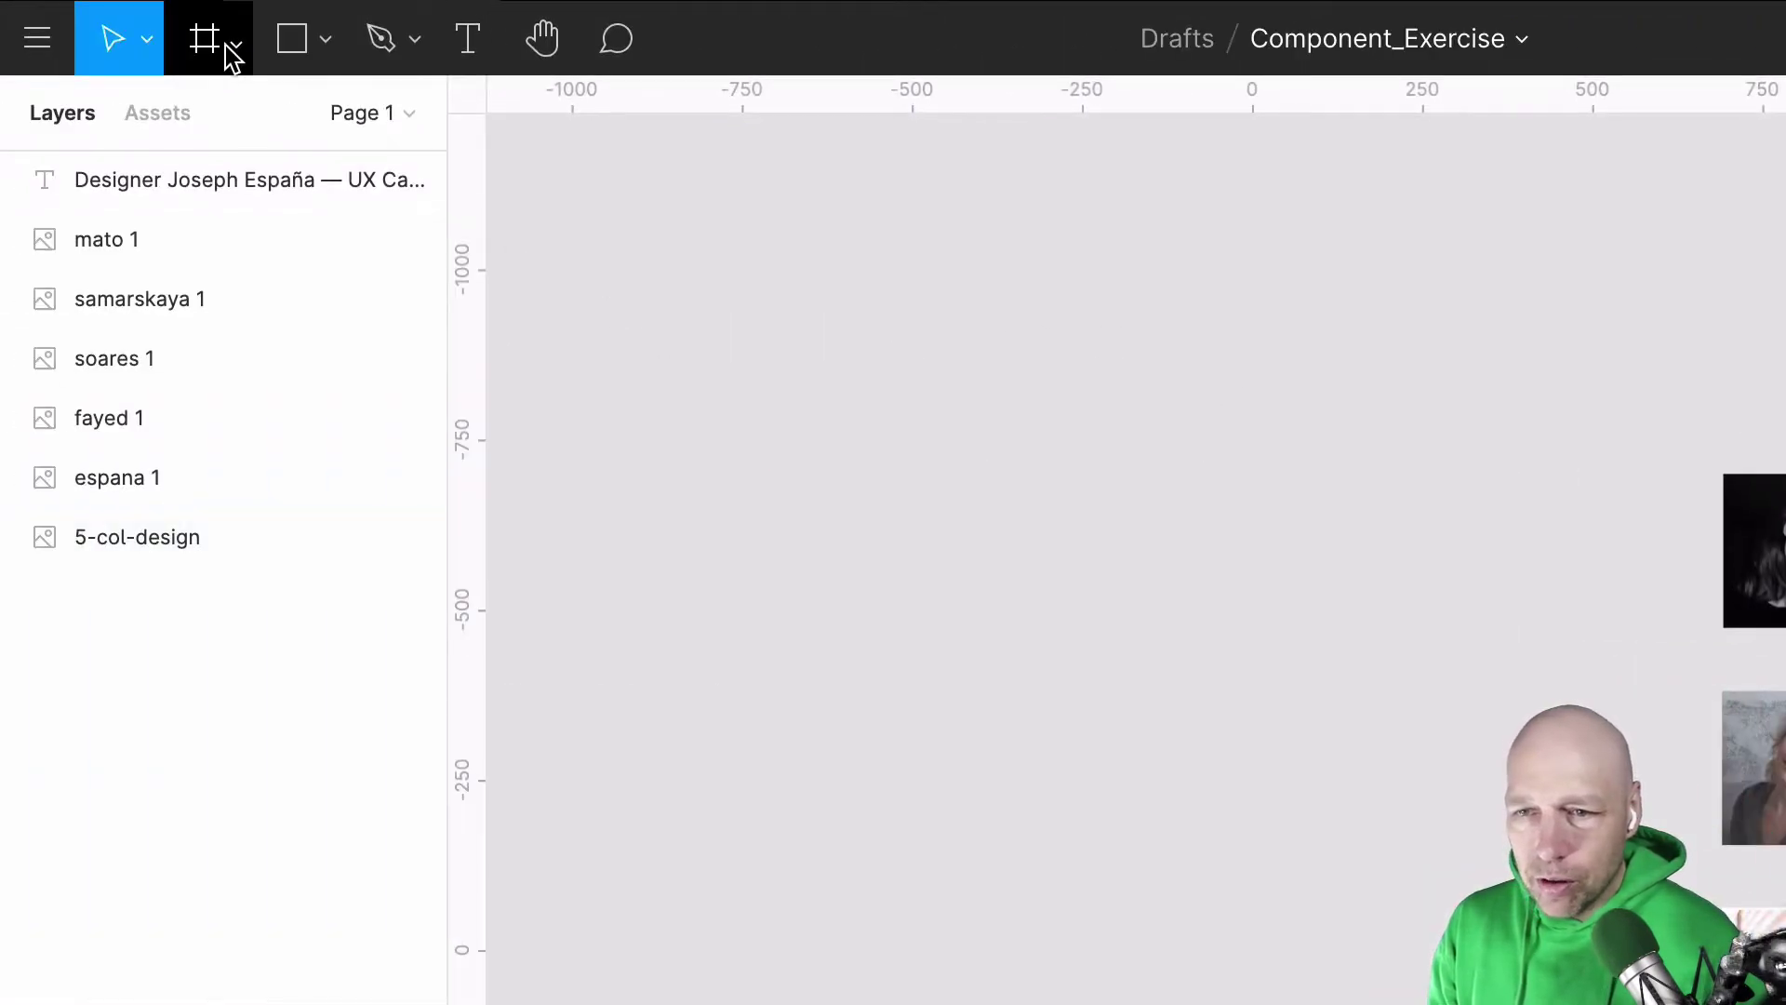
Step: Create a 1440×1024 Desktop preset frame and place the 5-col-design image inside it, flush with its upper-left corner
left_click(233, 48)
left_click(228, 119)
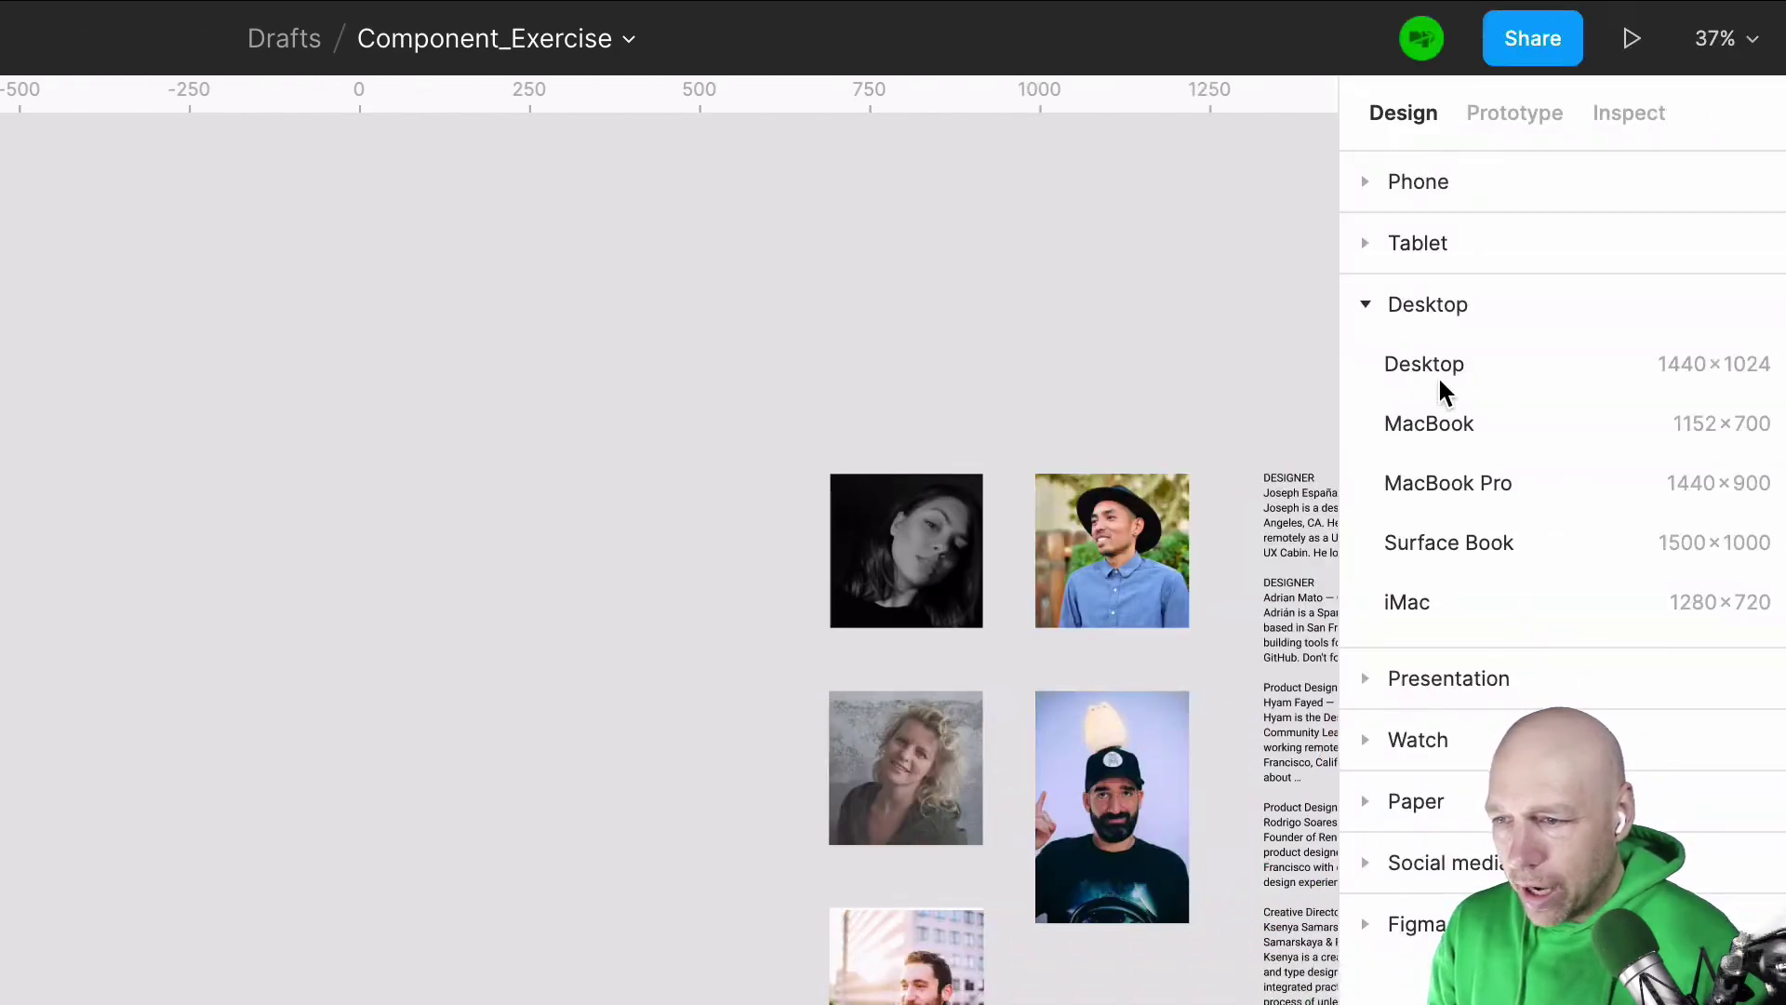
left_click(1427, 364)
key("Escape")
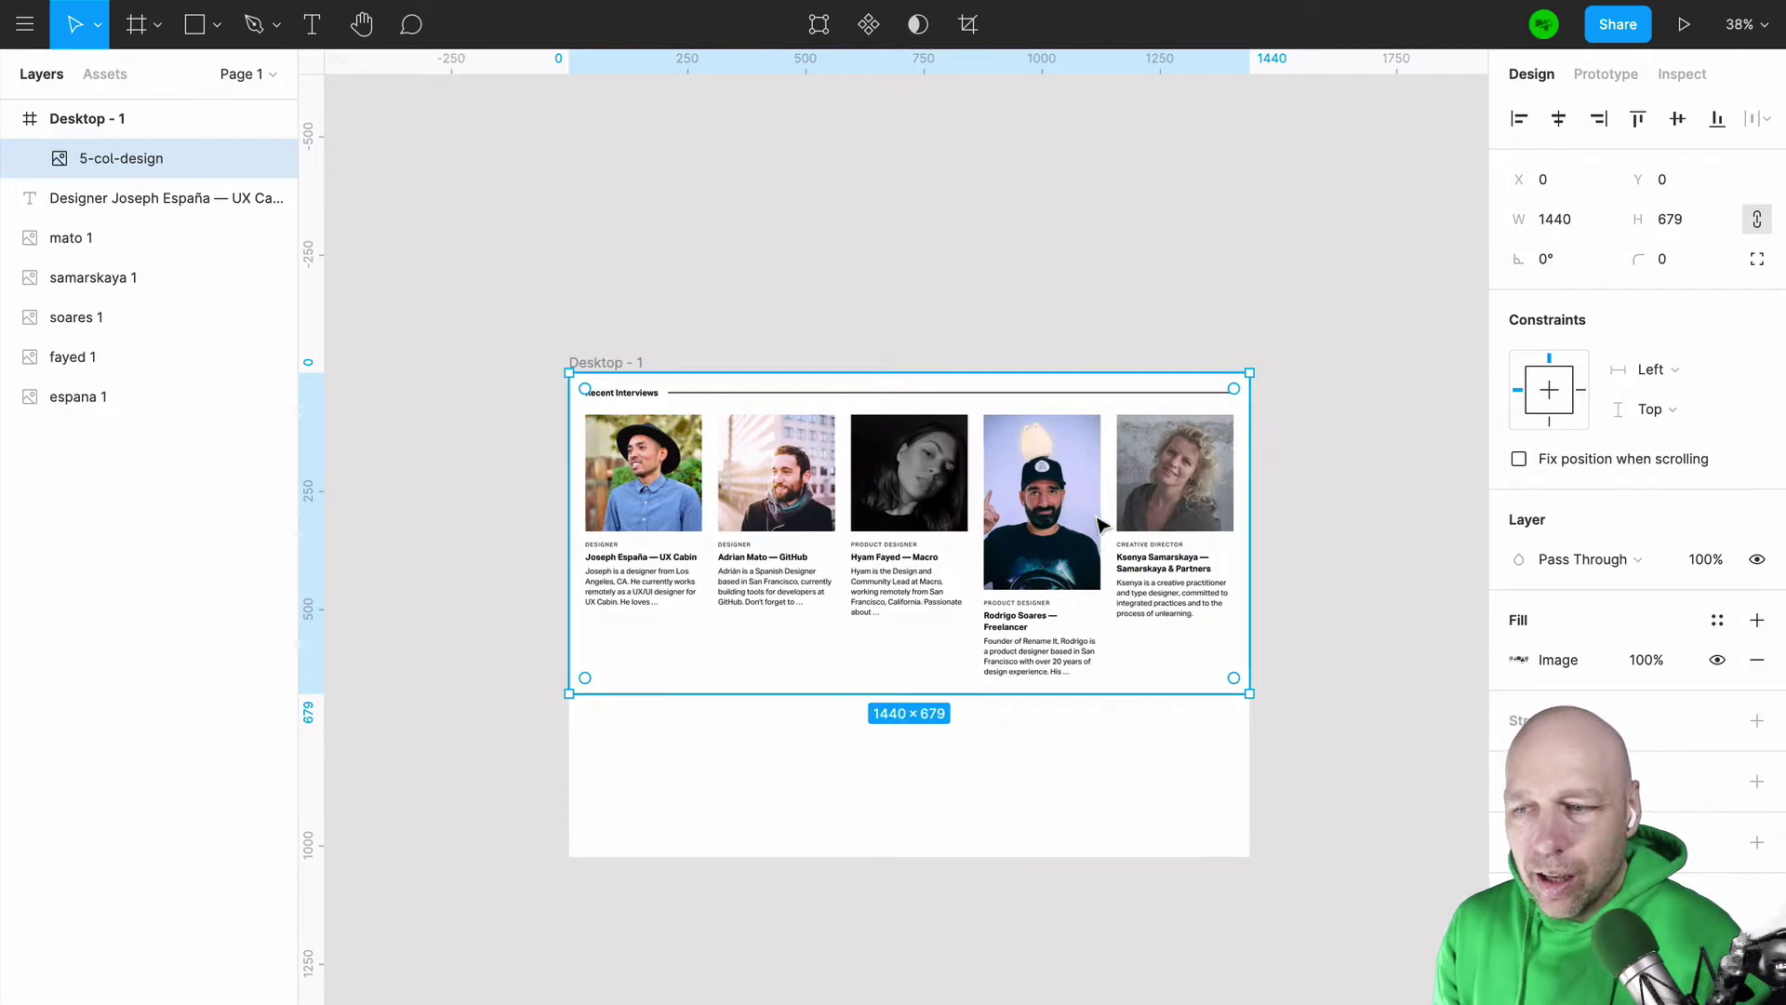
Step: Move the 5-col-design image partly outside the Desktop - 1 frame, past the frame's left edge
left_click_drag(1005, 472, 638, 536)
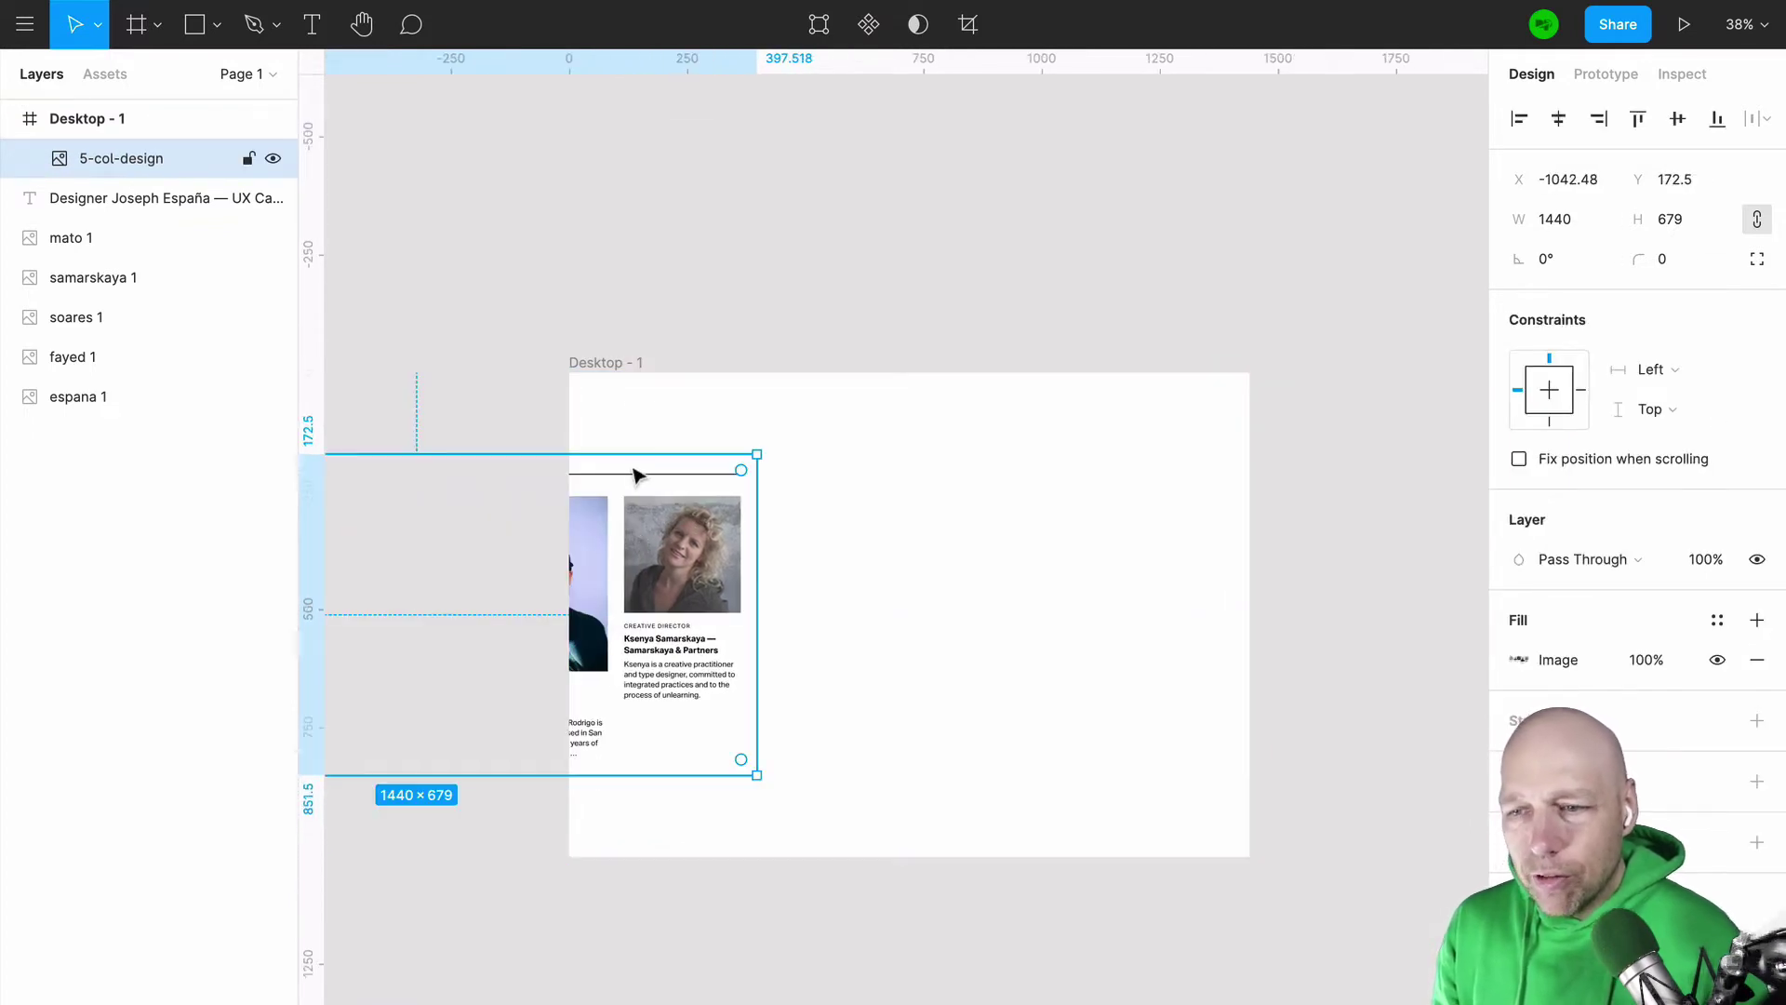
scroll(698, 535, "left", 4)
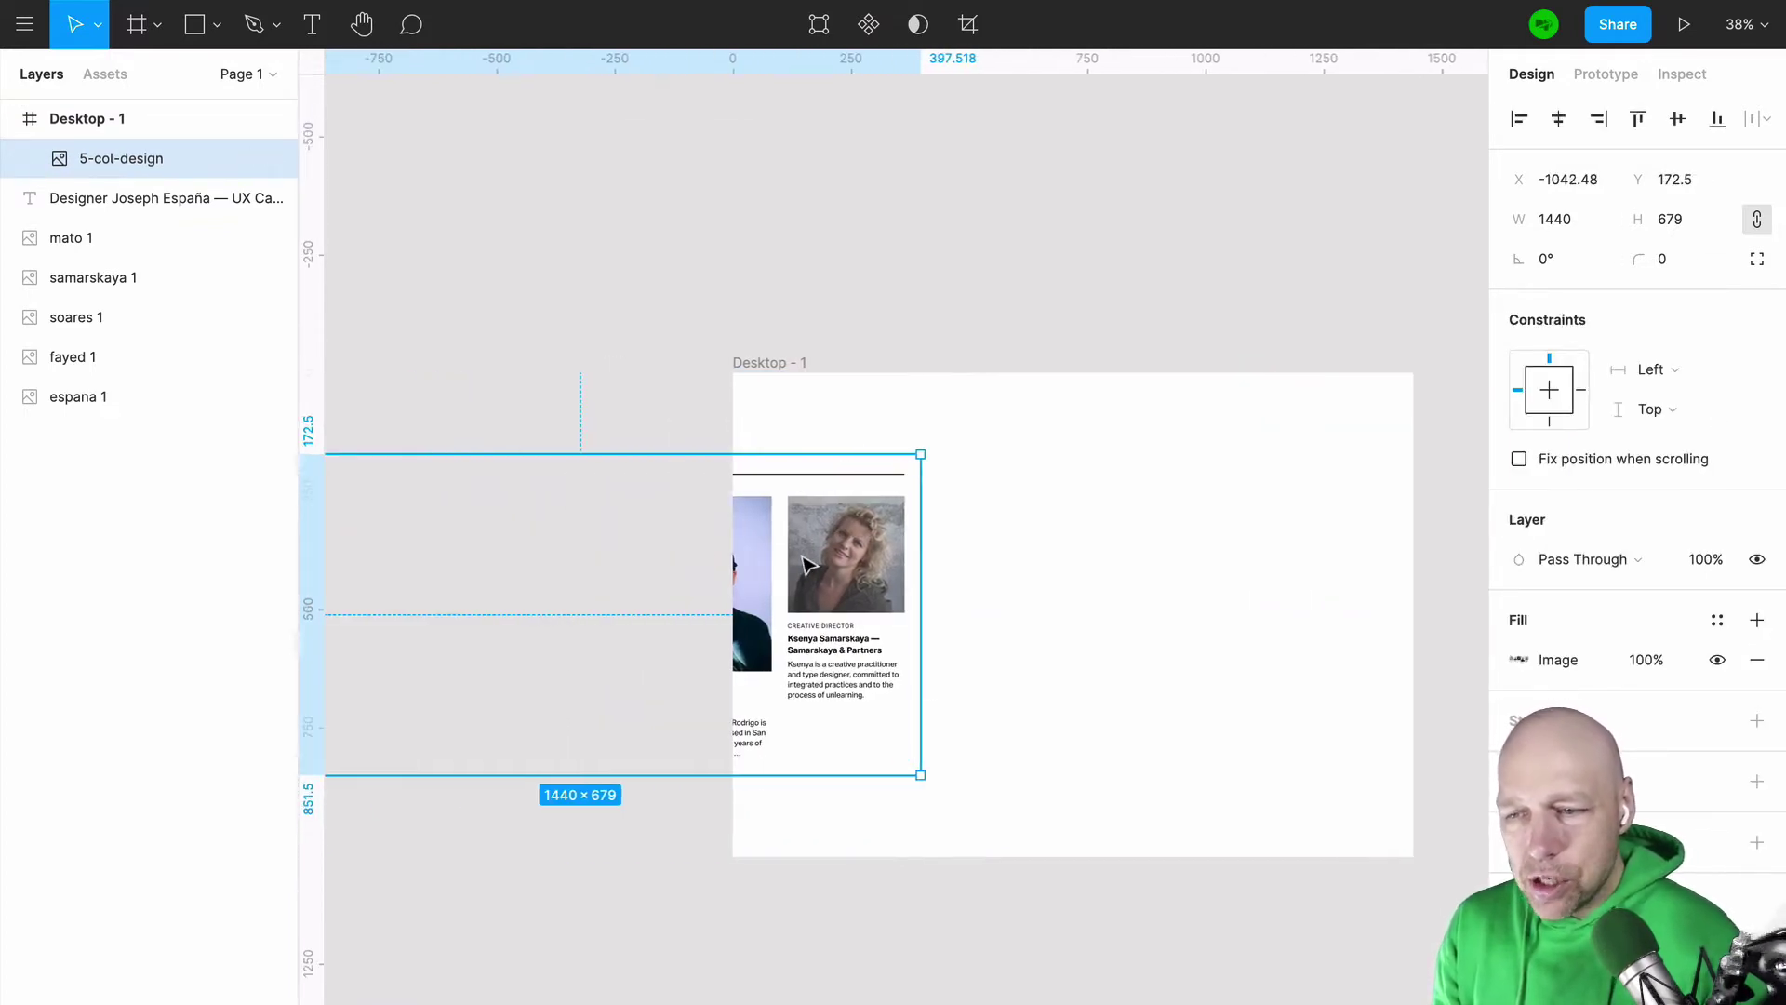
left_click_drag(686, 526, 968, 544)
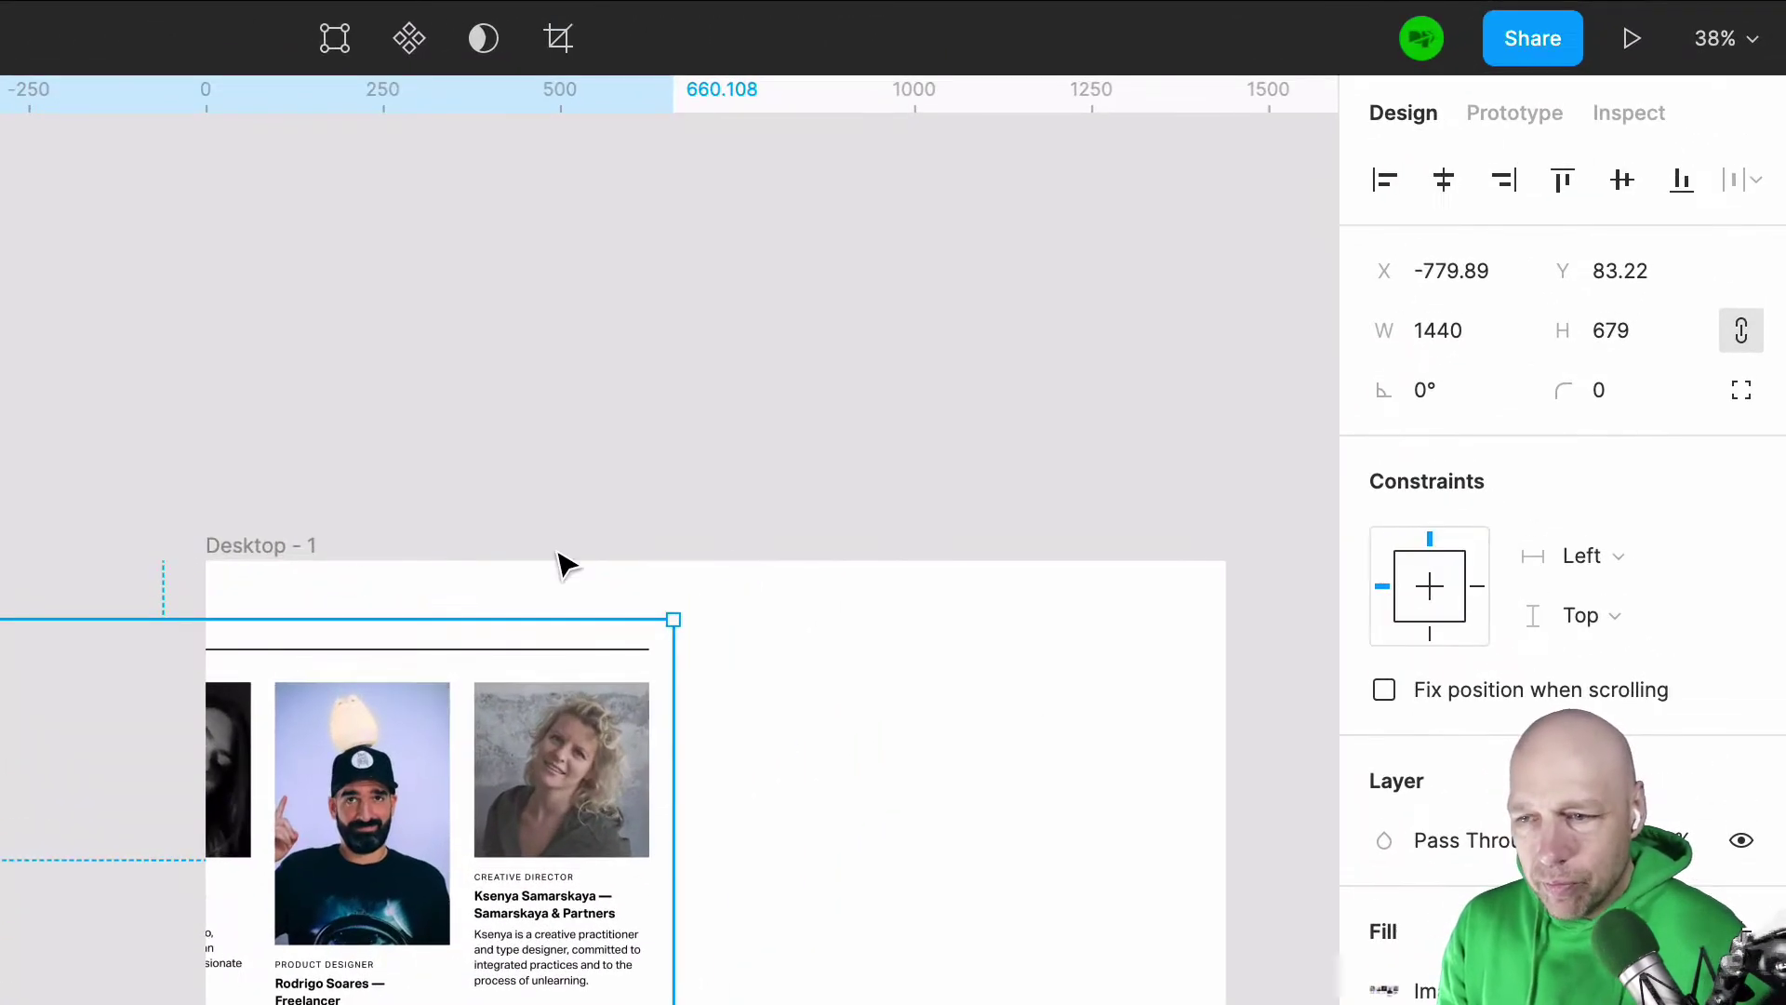
Step: Switch Clip content off and on for the Desktop - 1 frame to compare the overhanging image, leaving it enabled
left_click(267, 549)
left_click(1431, 511)
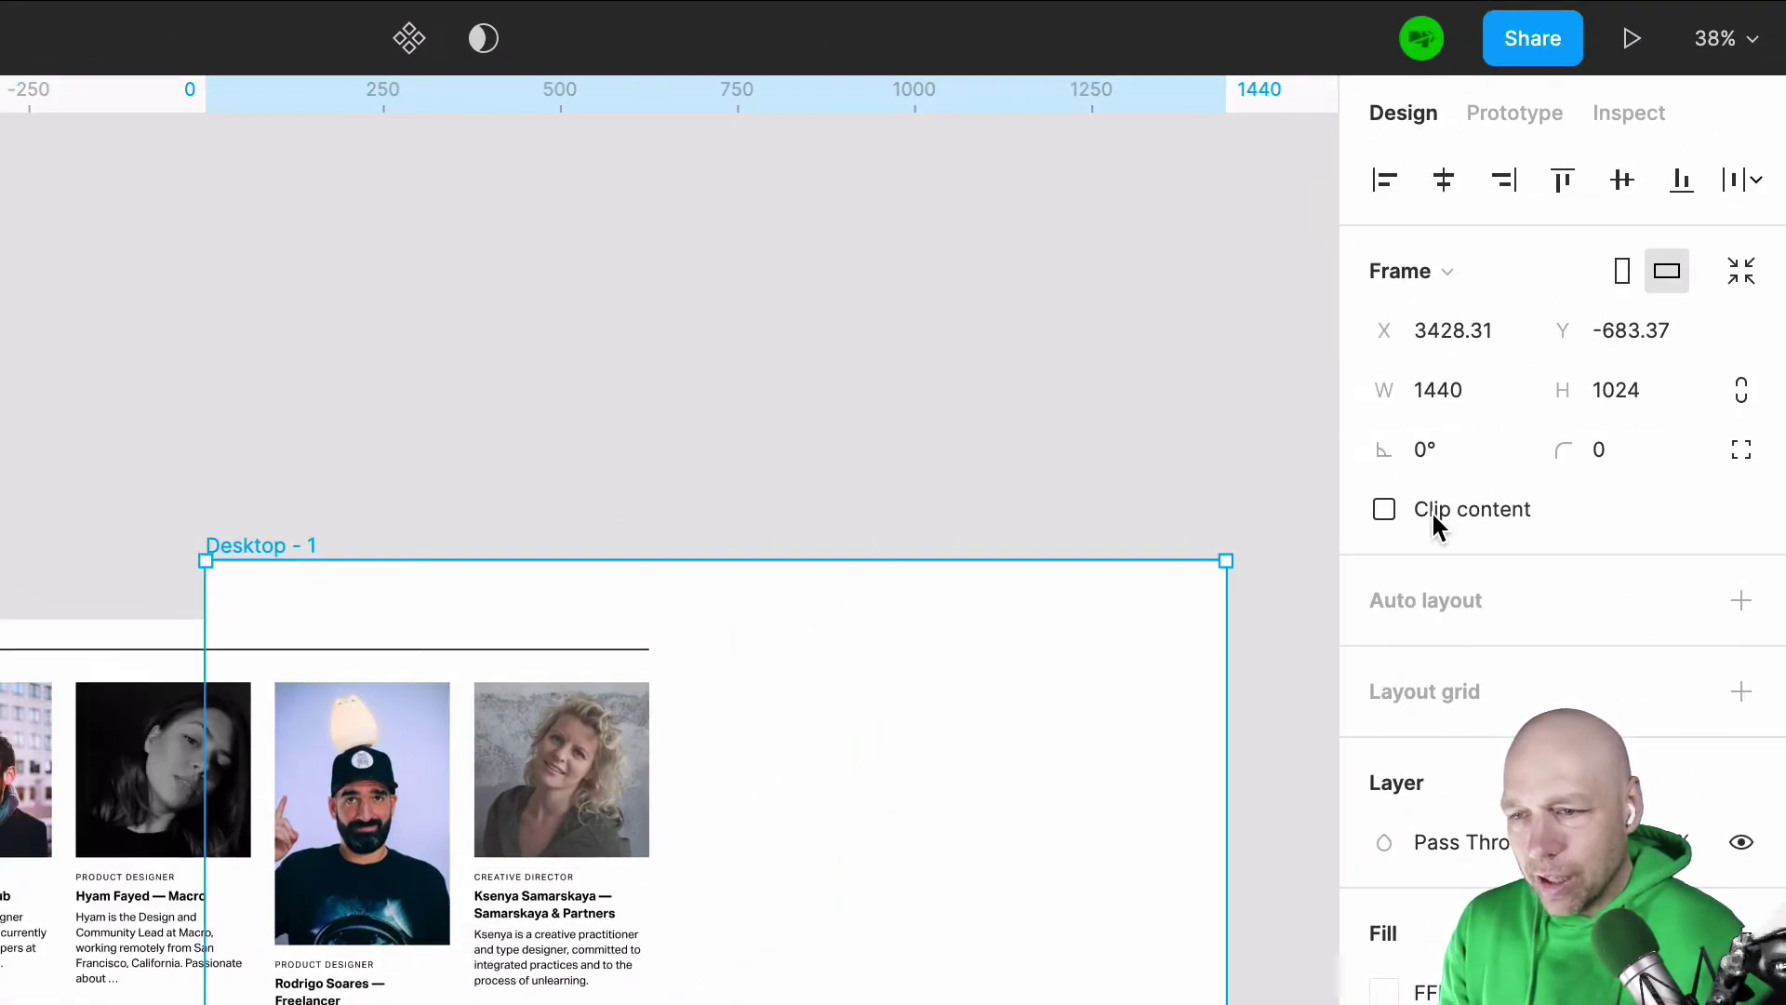
left_click(1432, 511)
left_click(1432, 511)
left_click(1432, 511)
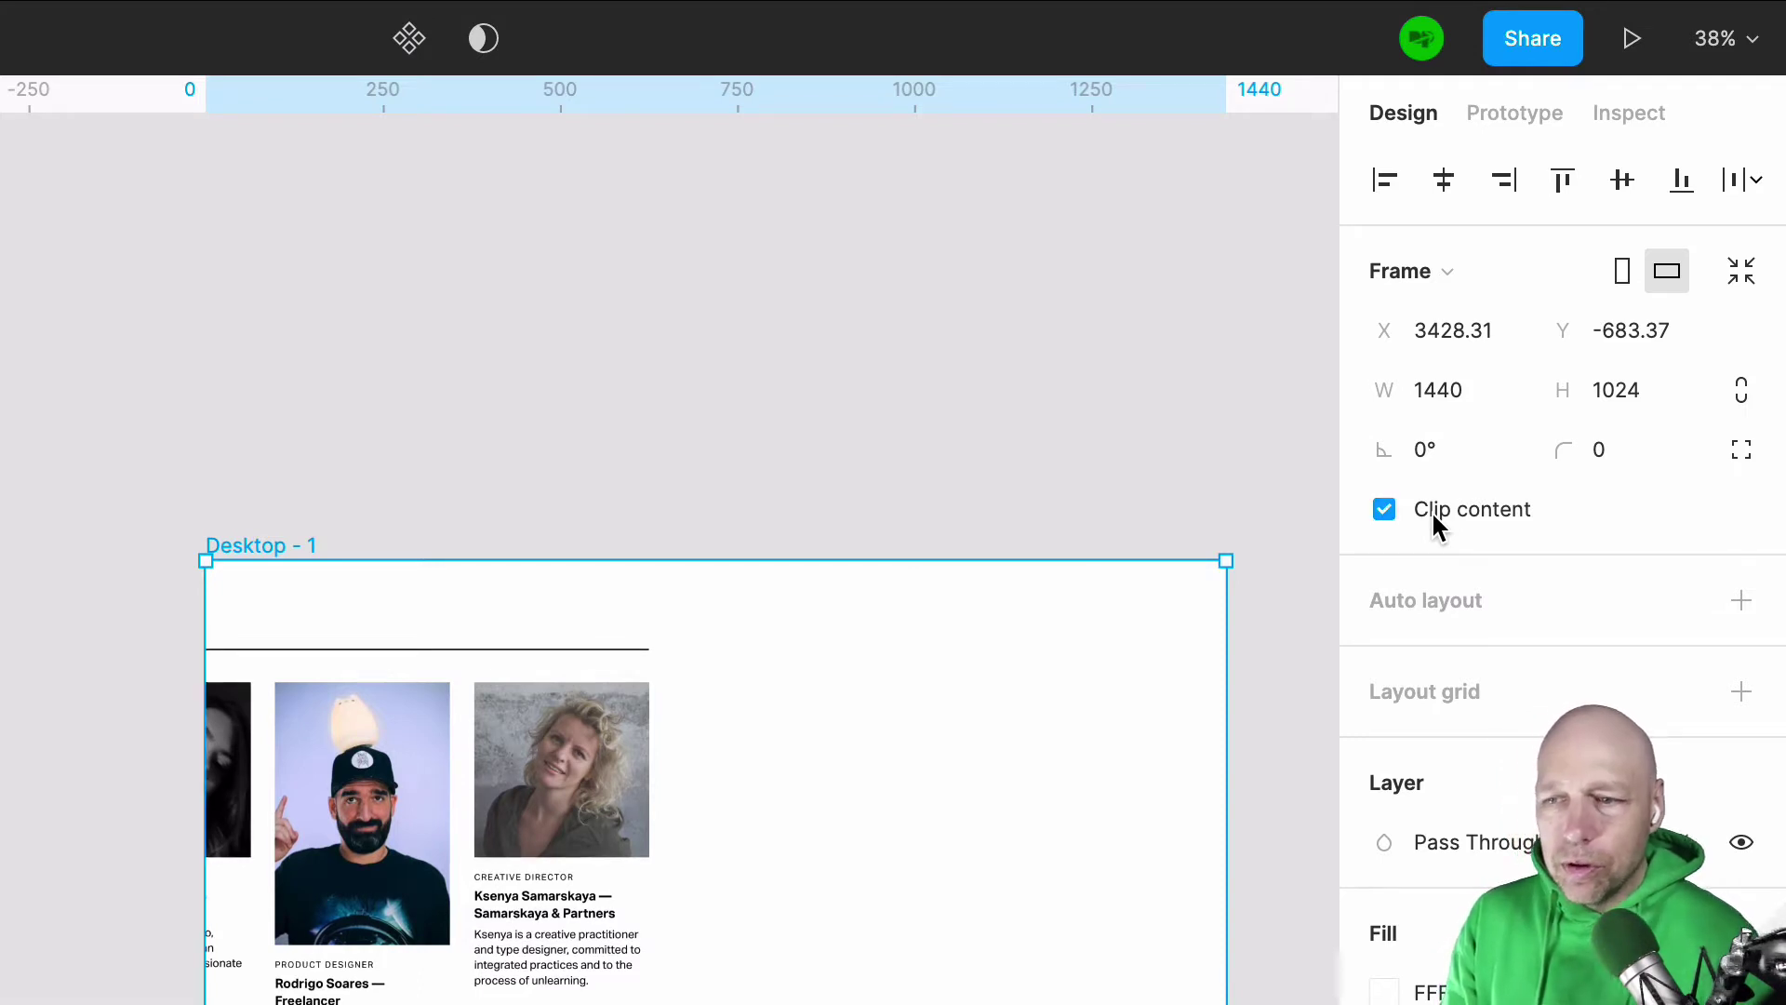
left_click(1431, 511)
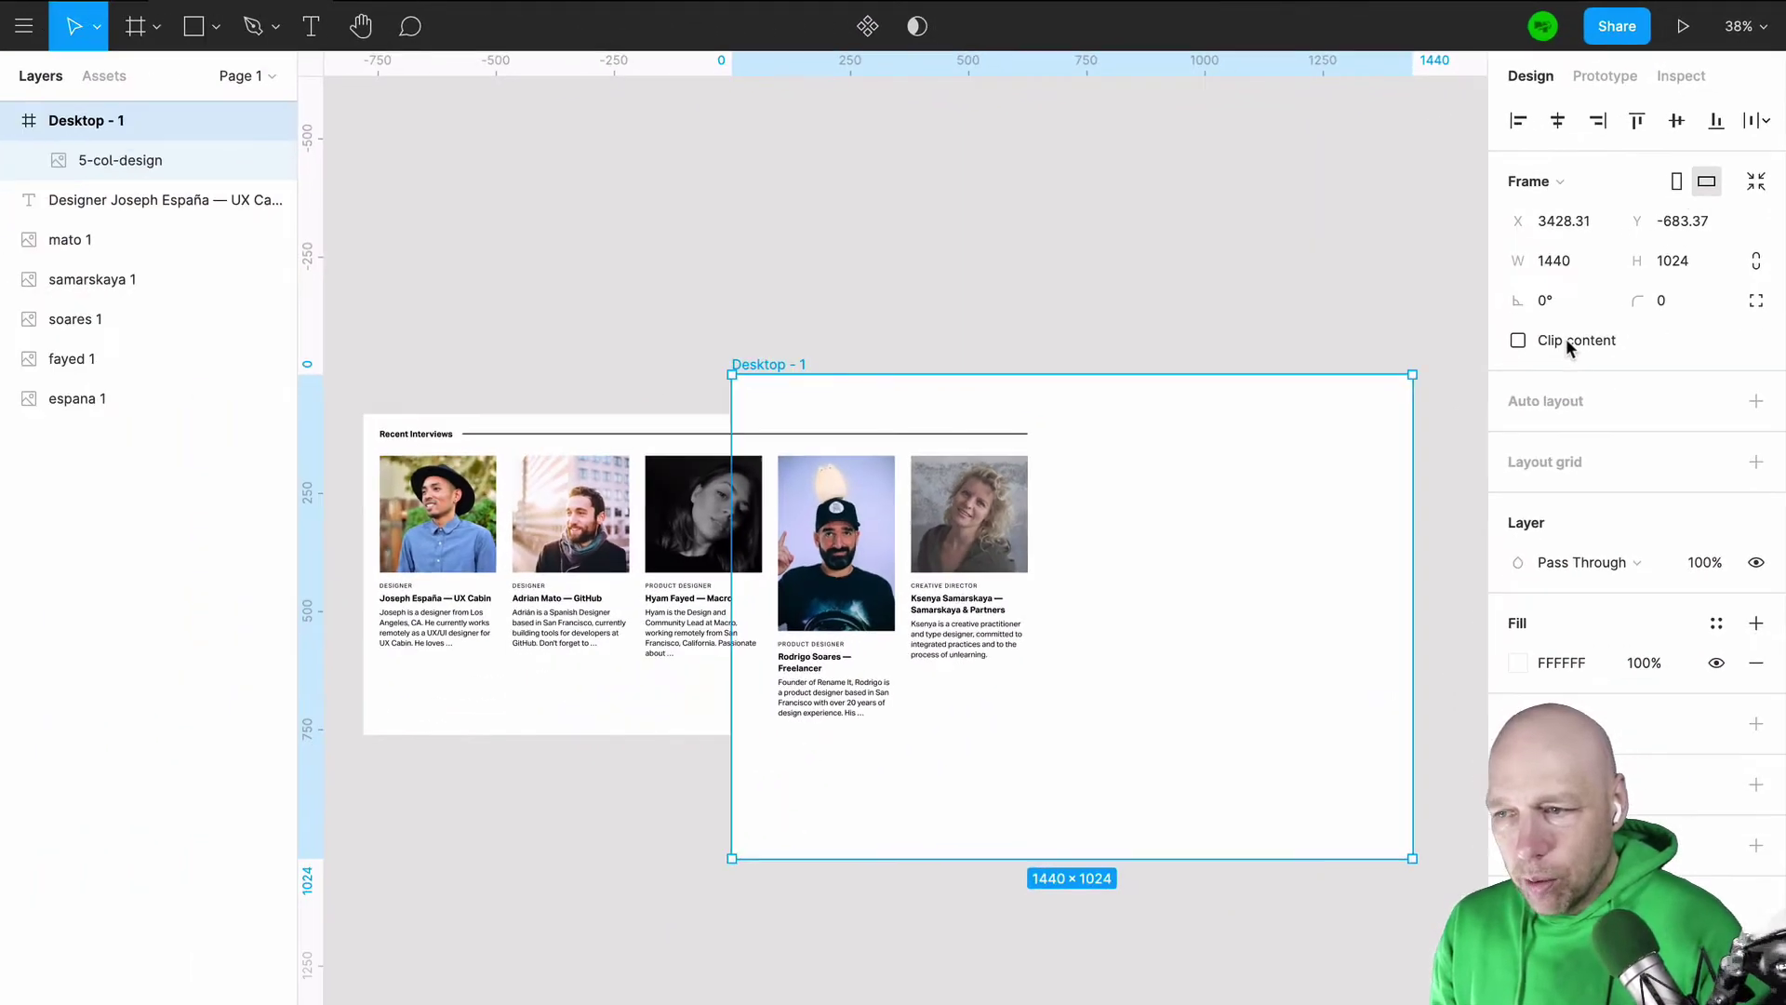
left_click(1566, 339)
Step: Move the 5-col-design image back inside the Desktop - 1 frame, aligned with the frame's upper and side edges
left_click_drag(837, 563, 639, 577)
left_click(717, 575)
left_click_drag(752, 592, 1114, 559)
left_click(928, 327)
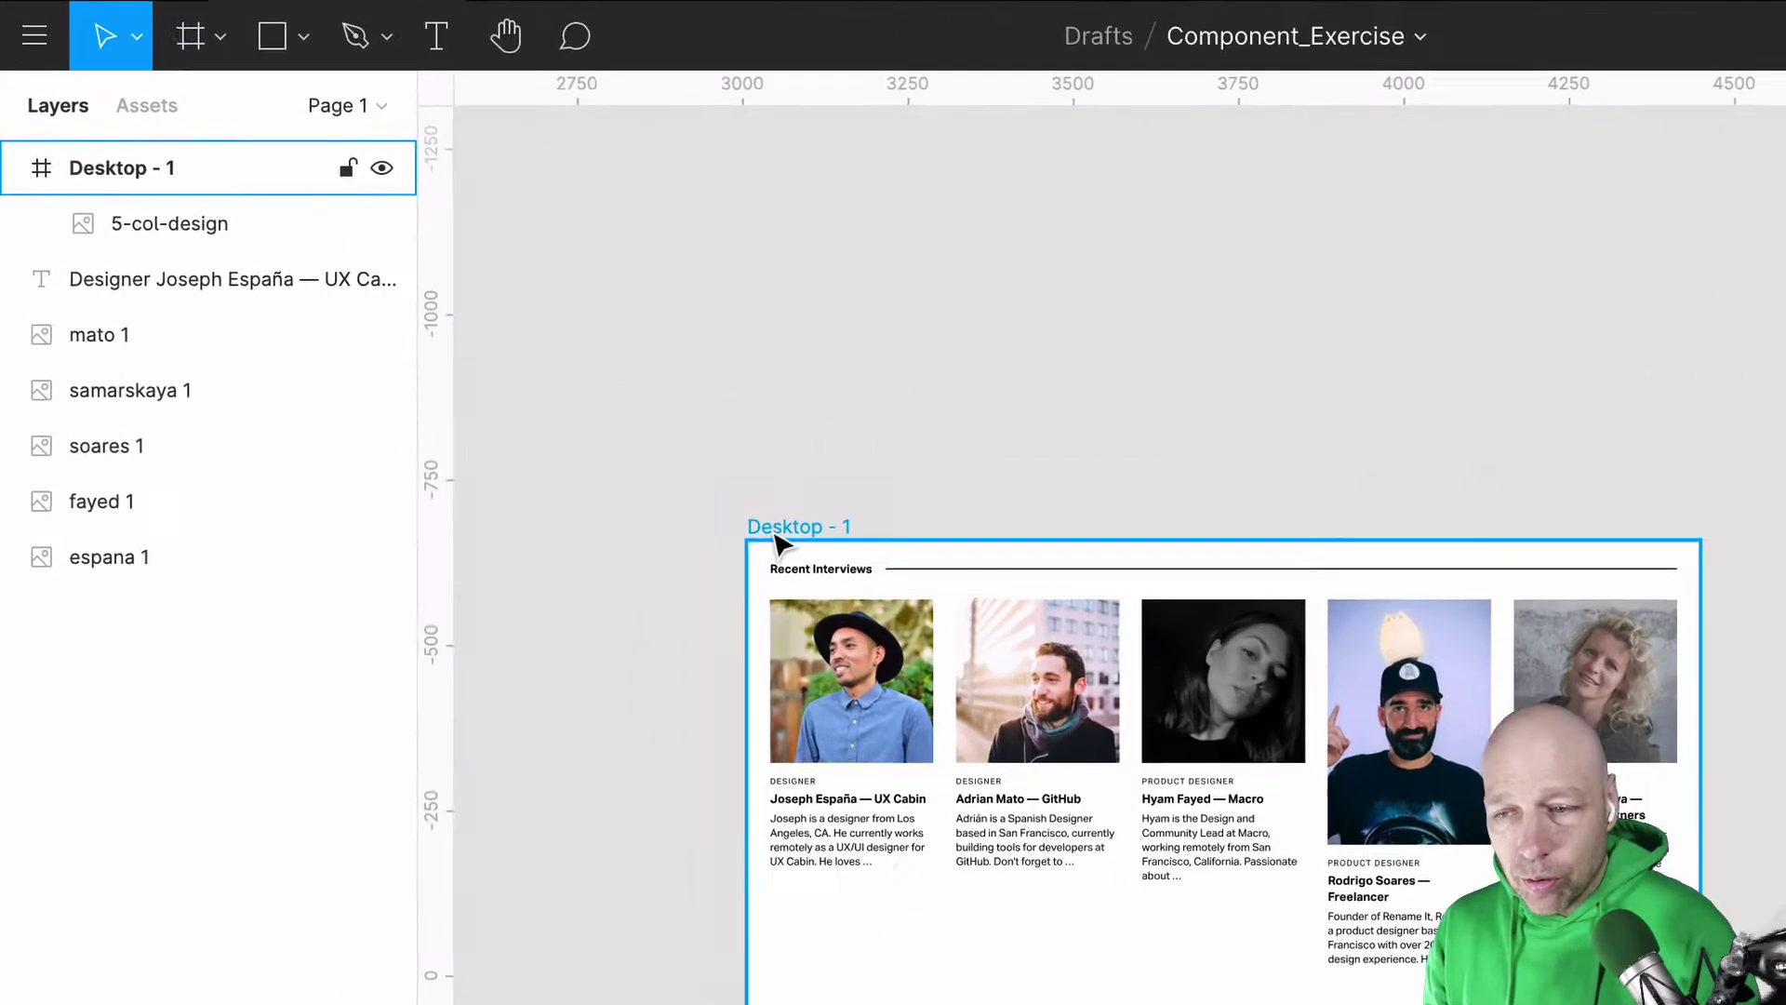
Step: Rename the Desktop - 1 frame as five-col-design
left_click(294, 122)
double_click(147, 182)
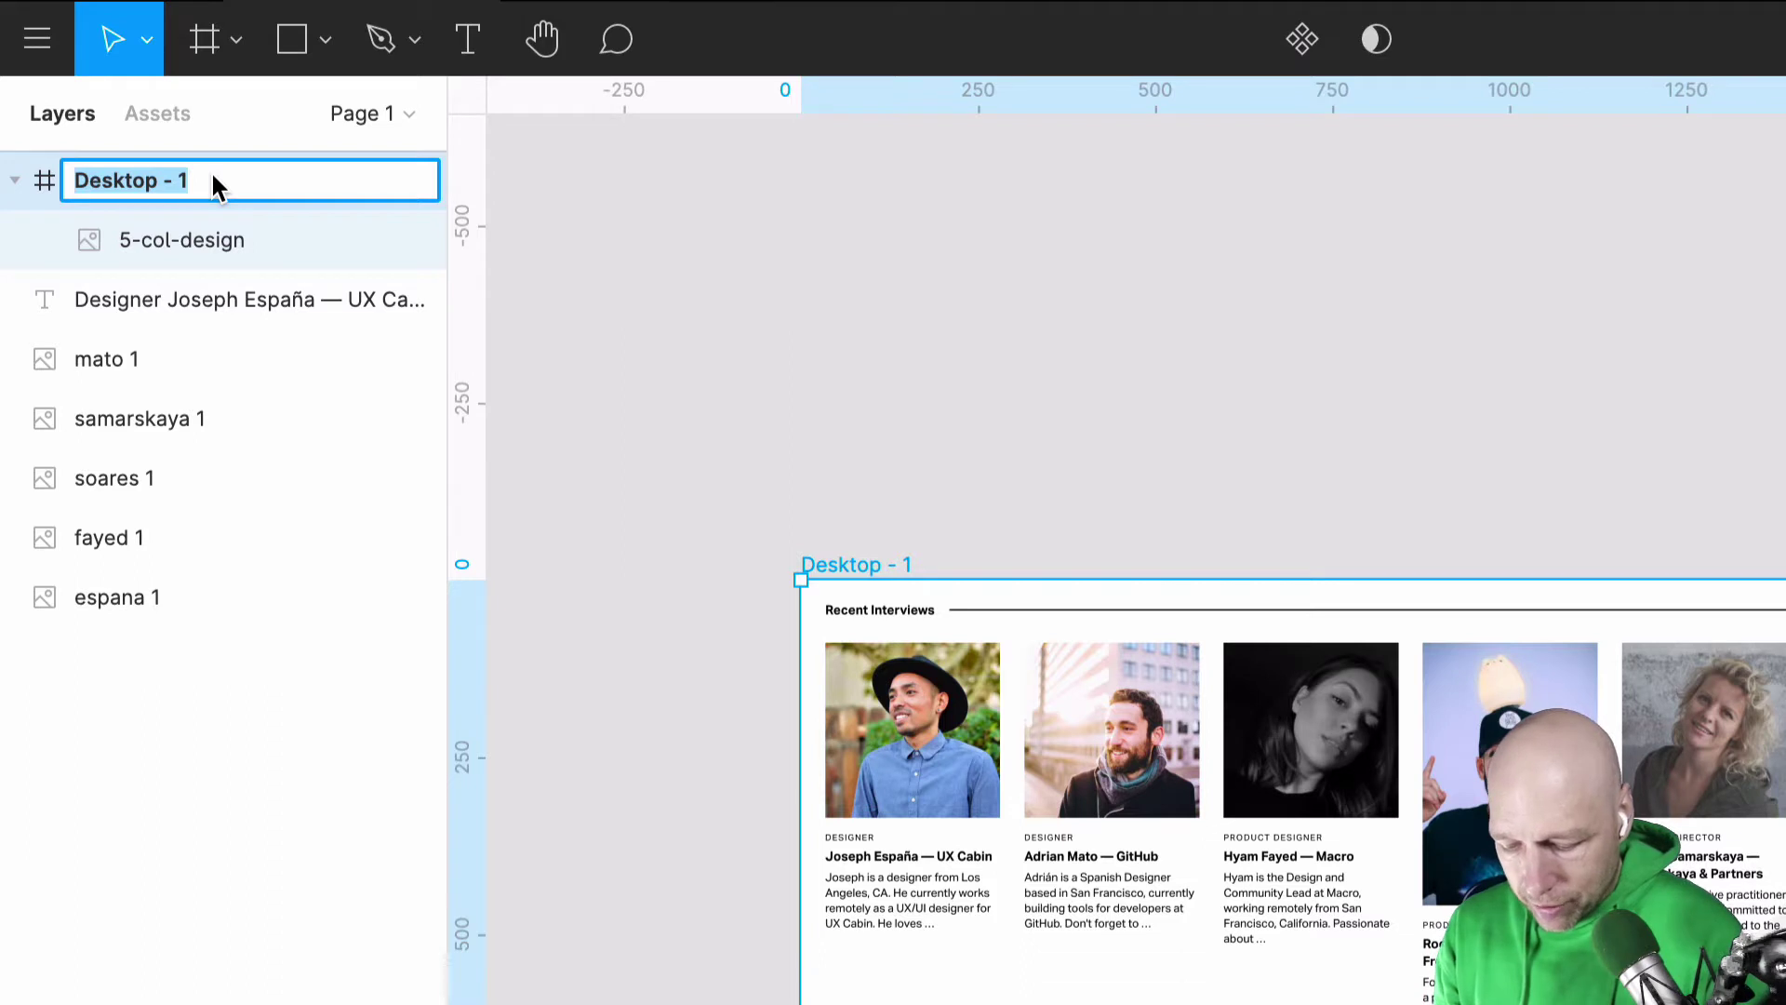
type("five-col-design")
key("Return")
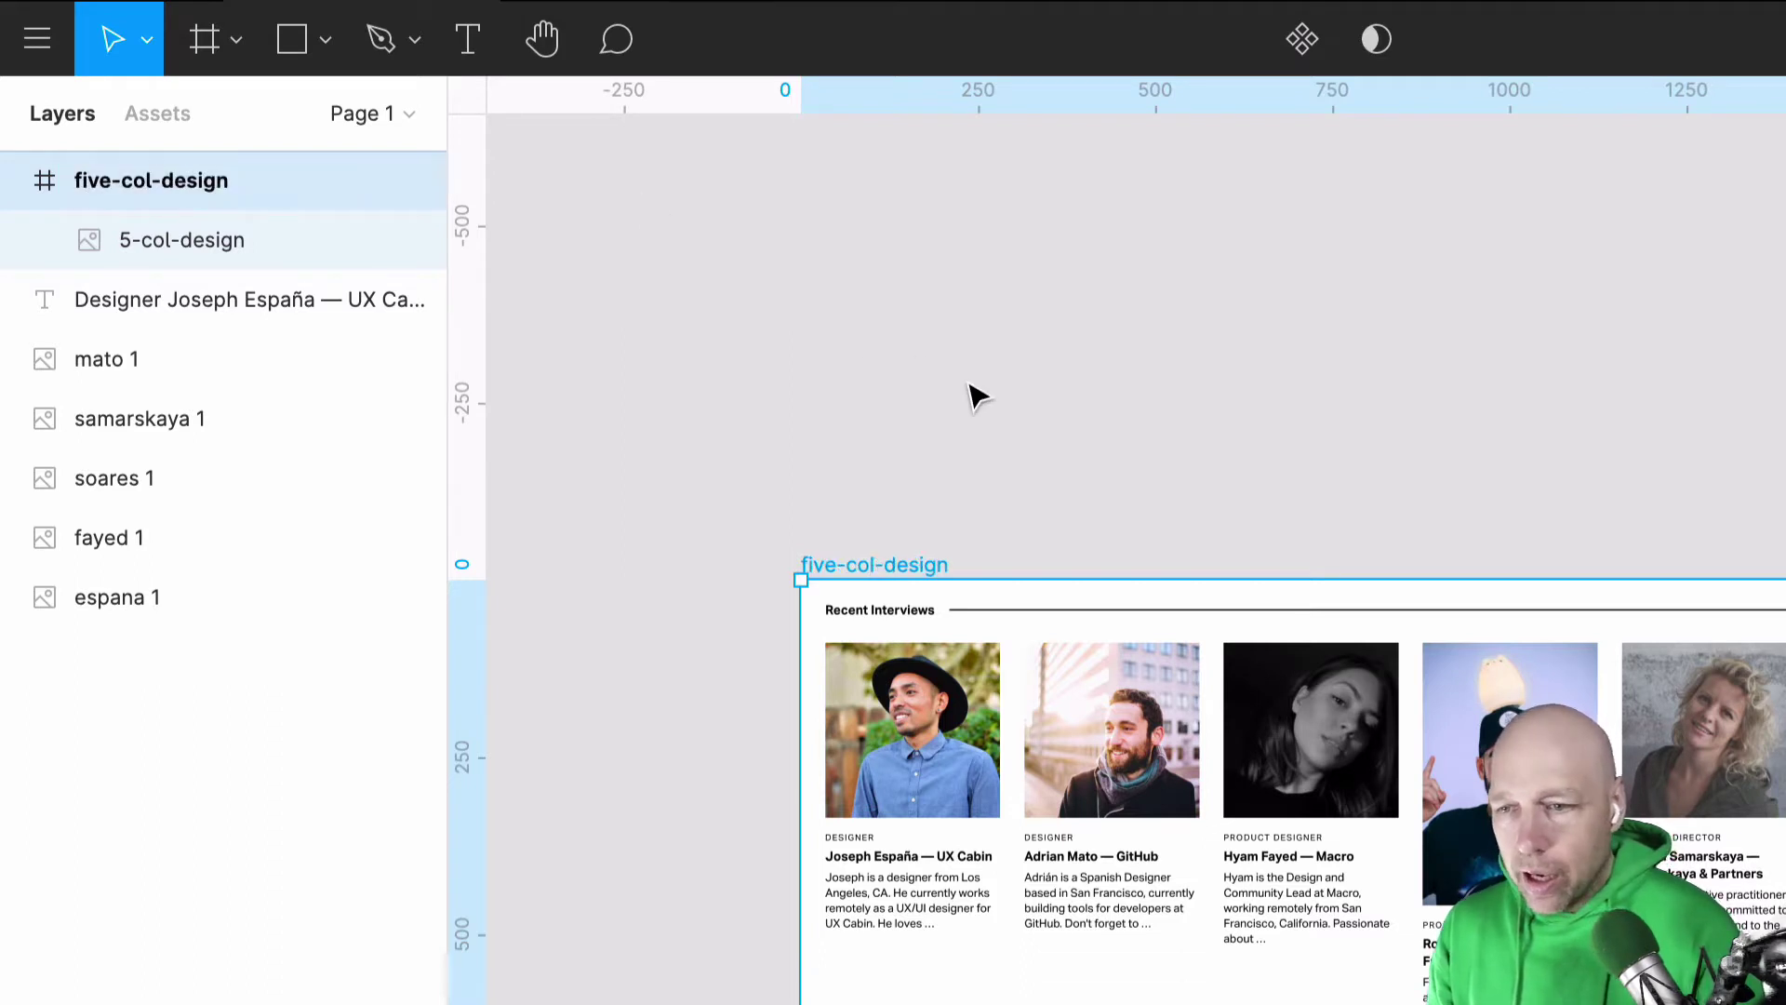
left_click(970, 394)
Step: Add a layout grid to the five-col-design frame and change its type to Columns
left_click(926, 572)
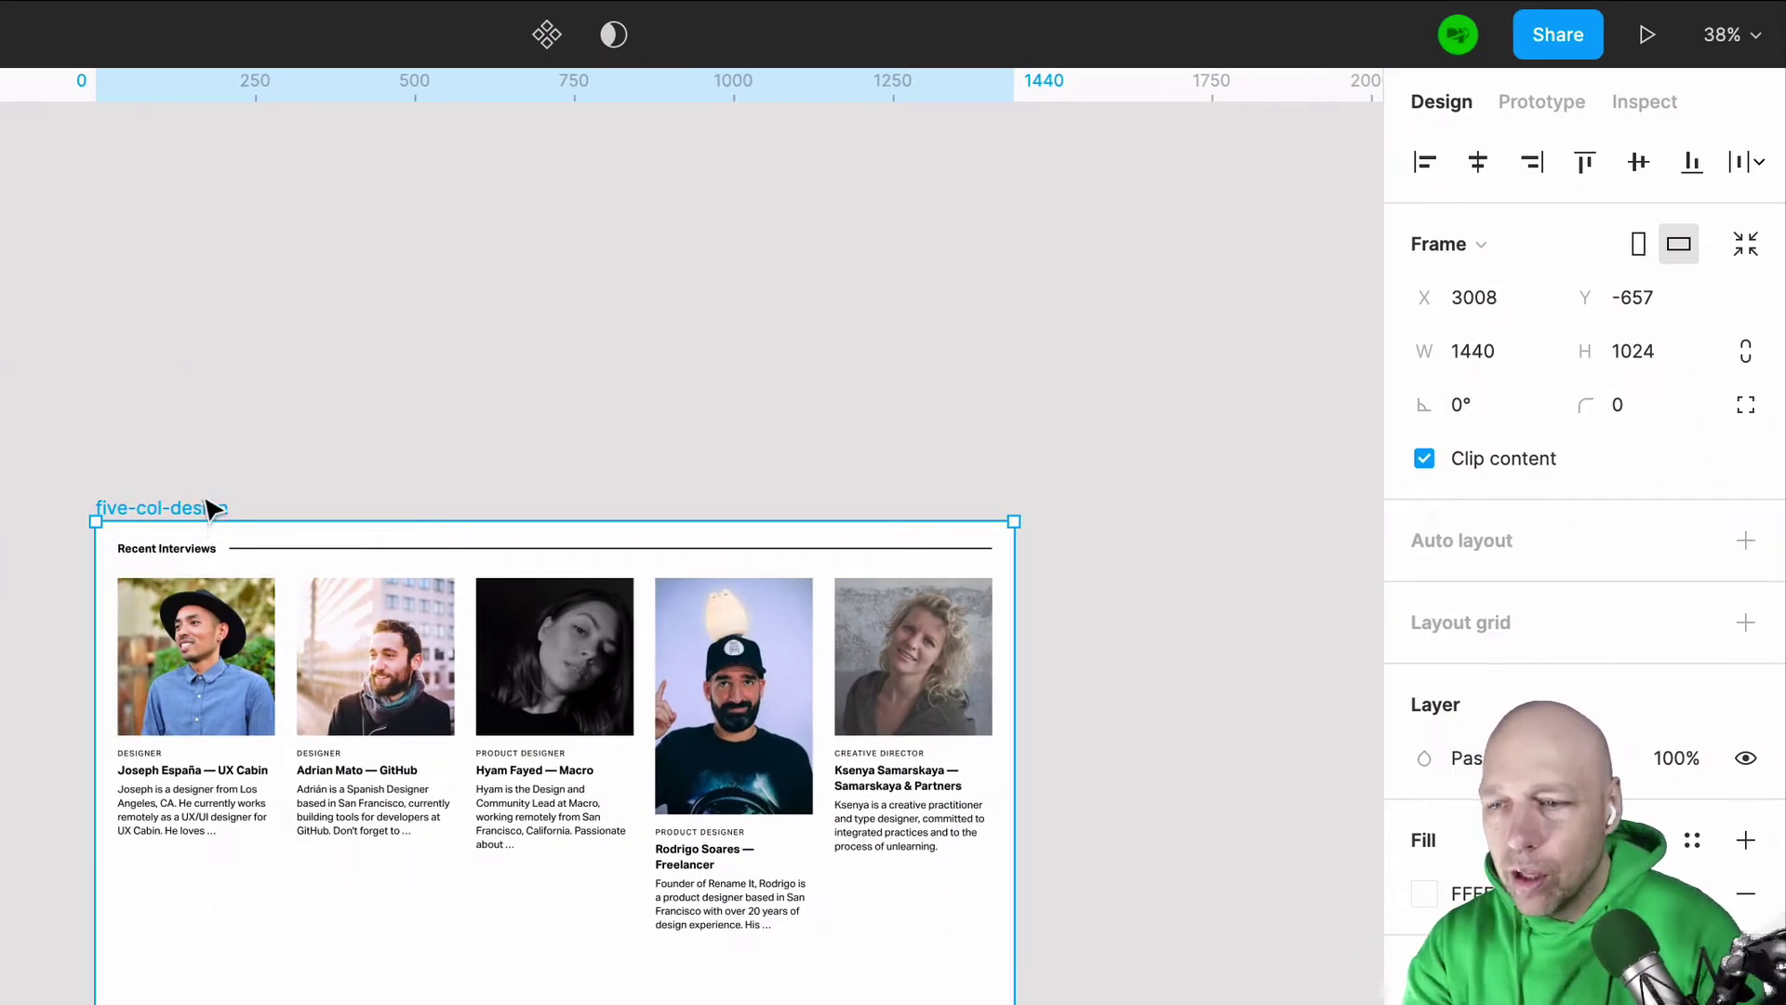
scroll(212, 515, "up", 5)
scroll(213, 510, "down", 1)
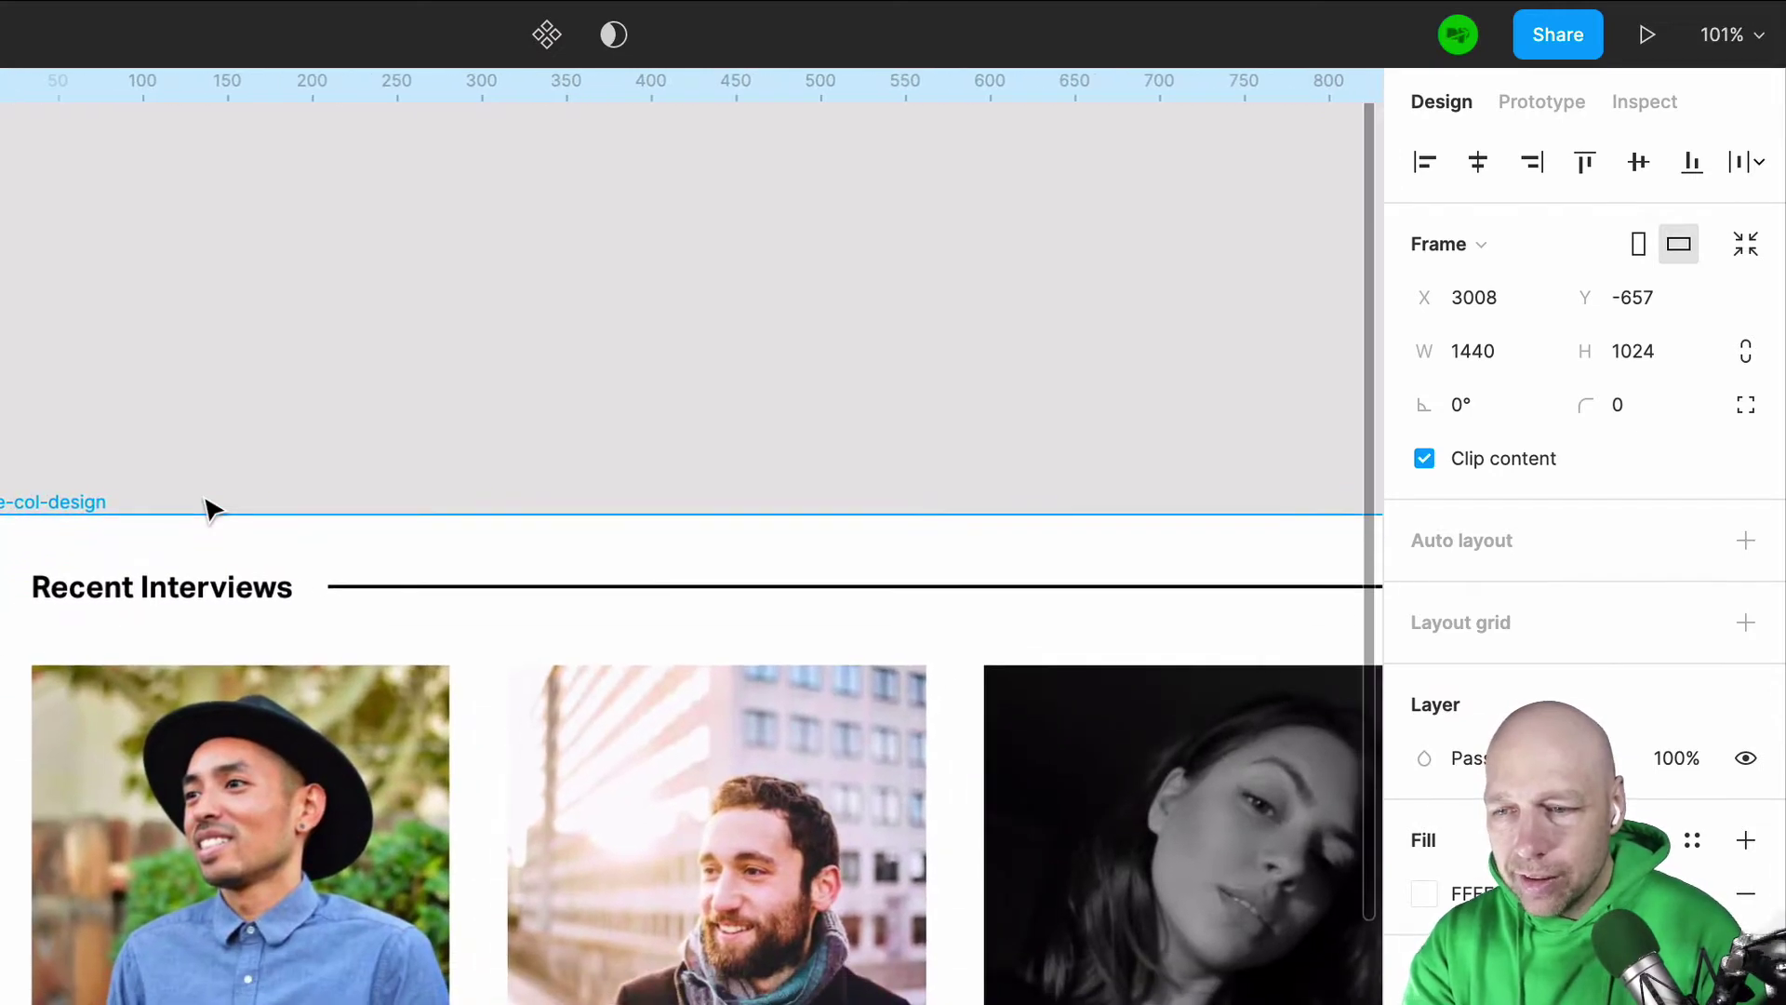
left_click(19, 482)
left_click(31, 502)
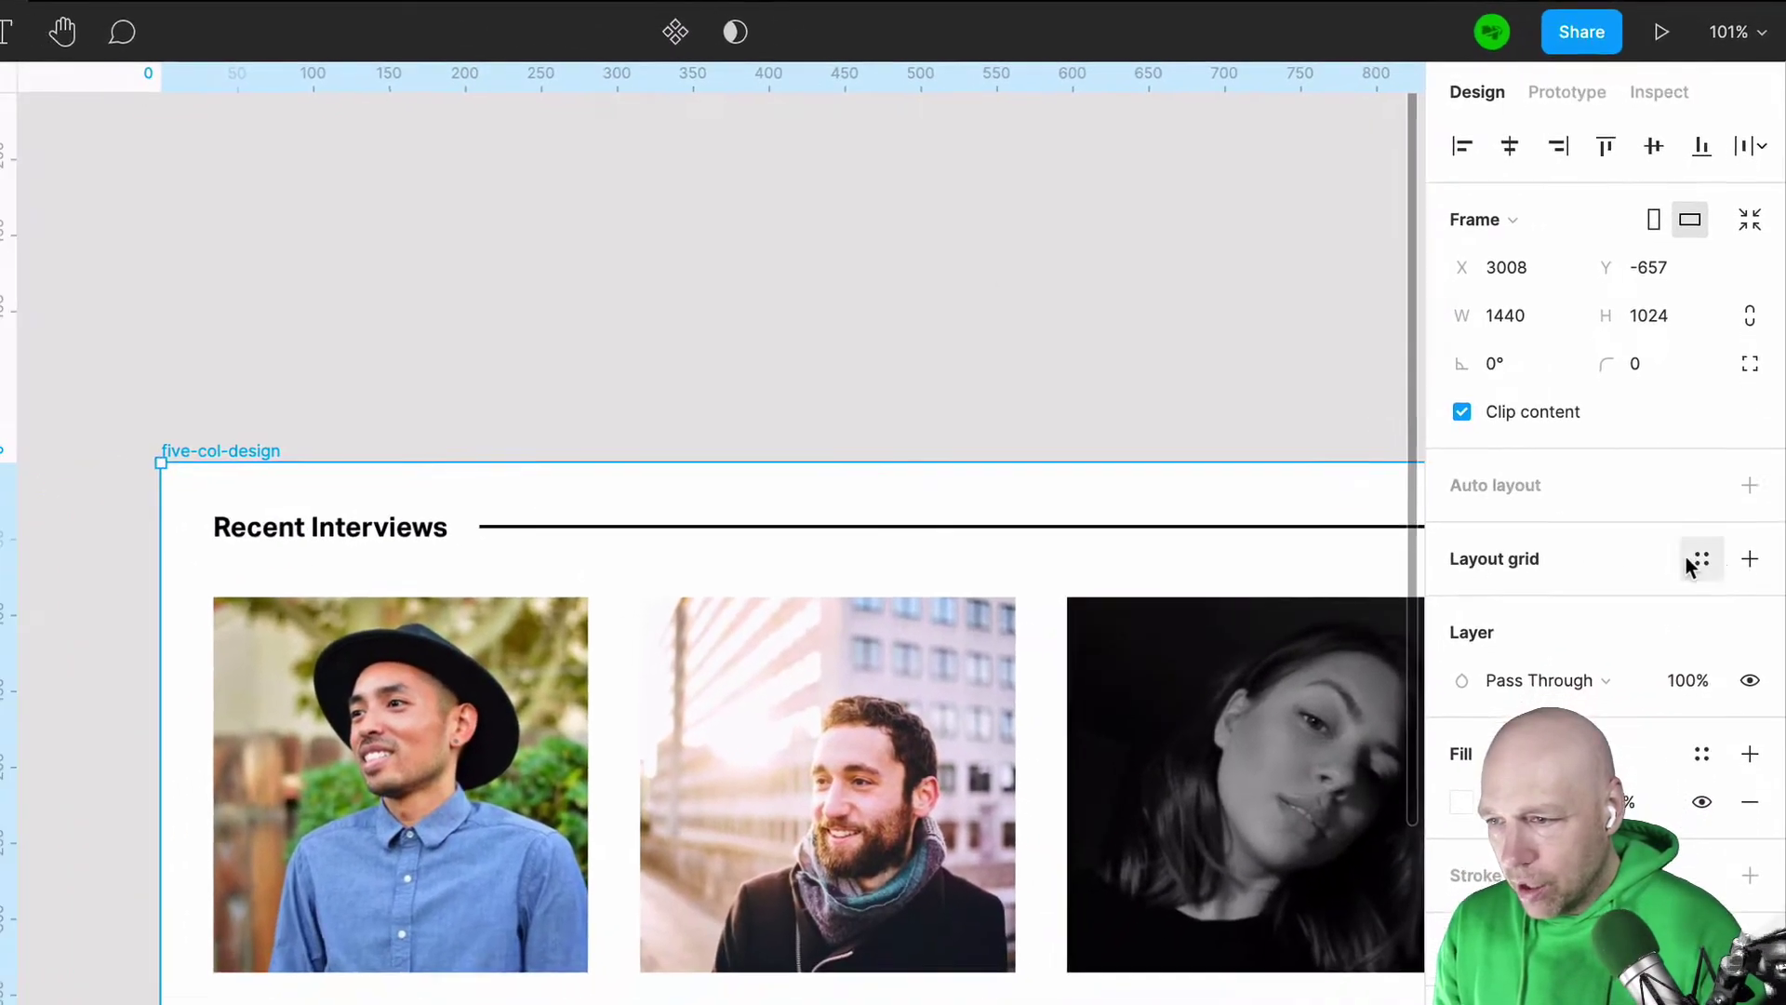
left_click(1748, 559)
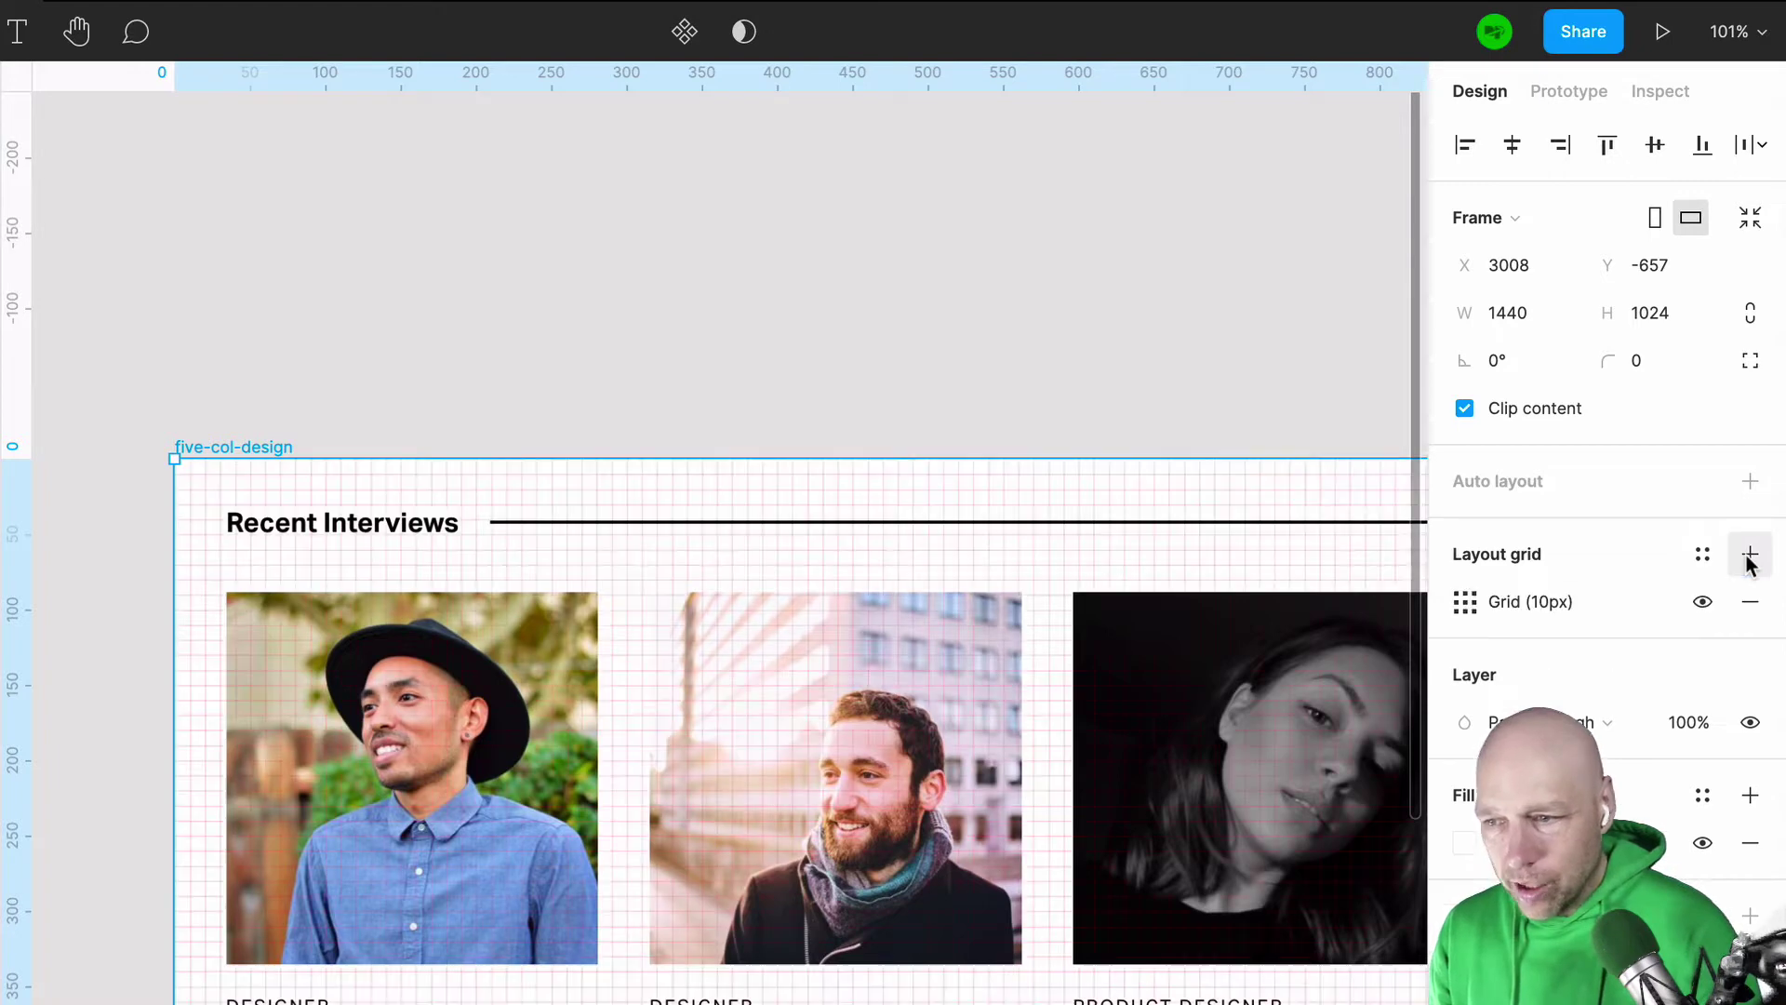
left_click(1465, 605)
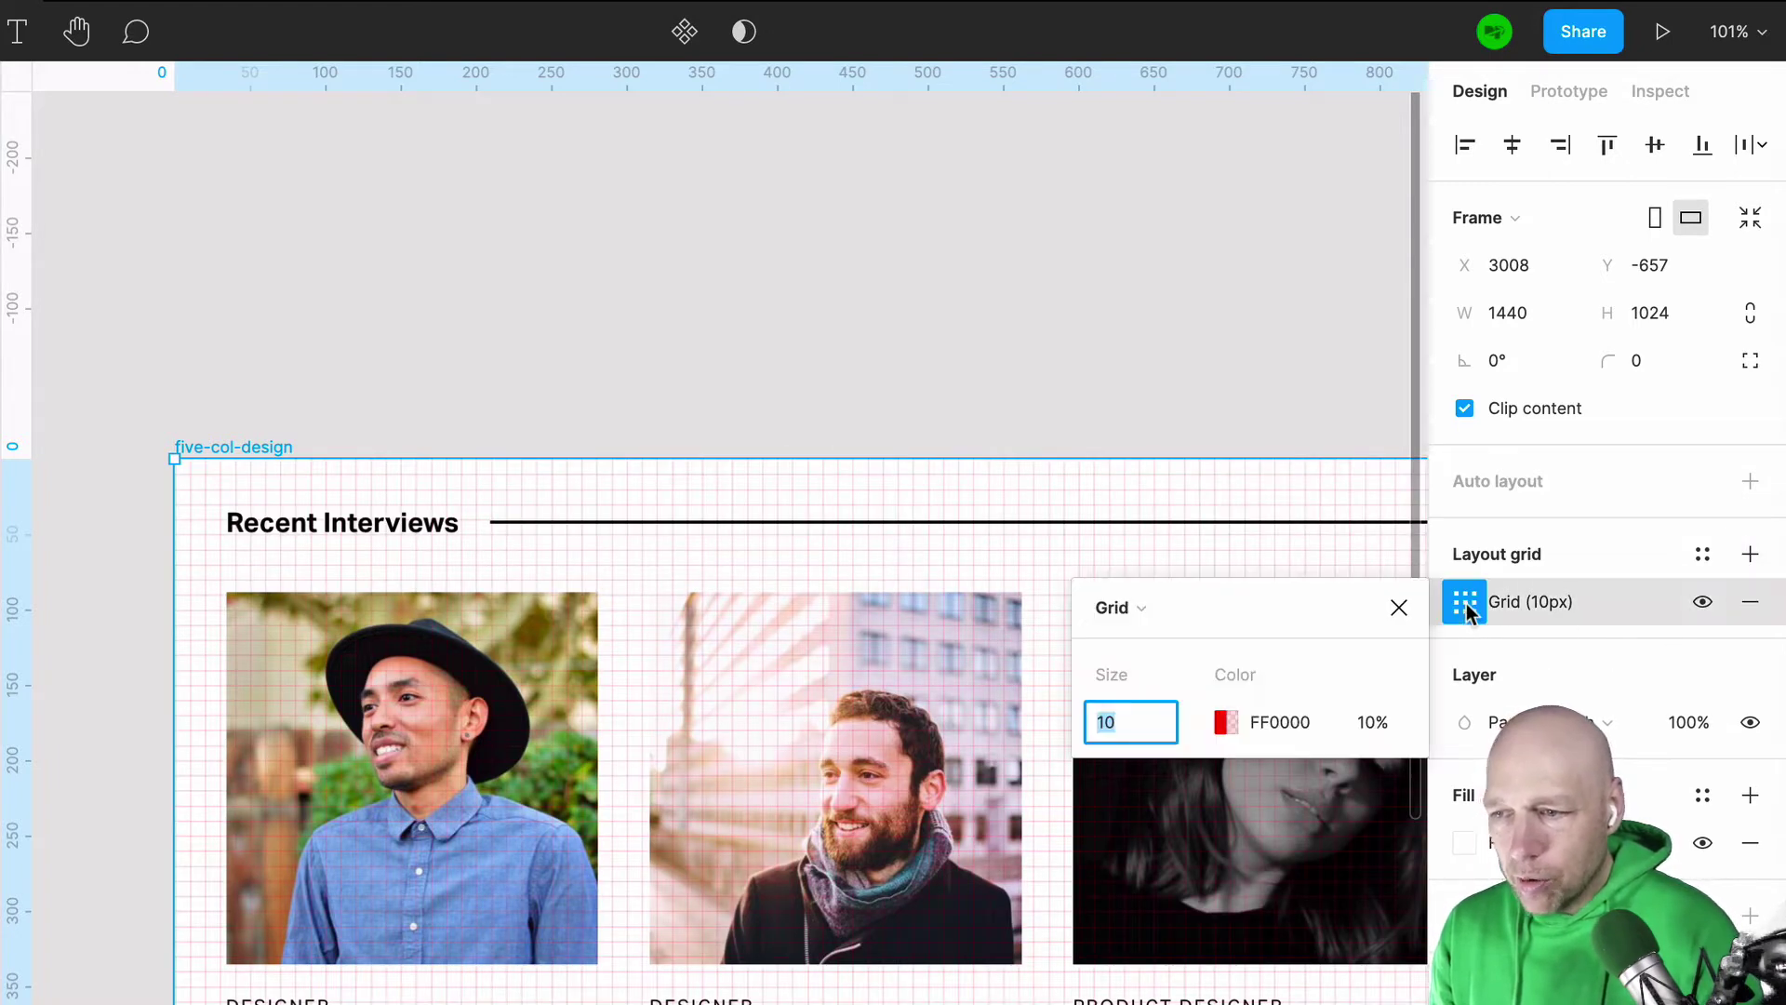
left_click(1178, 620)
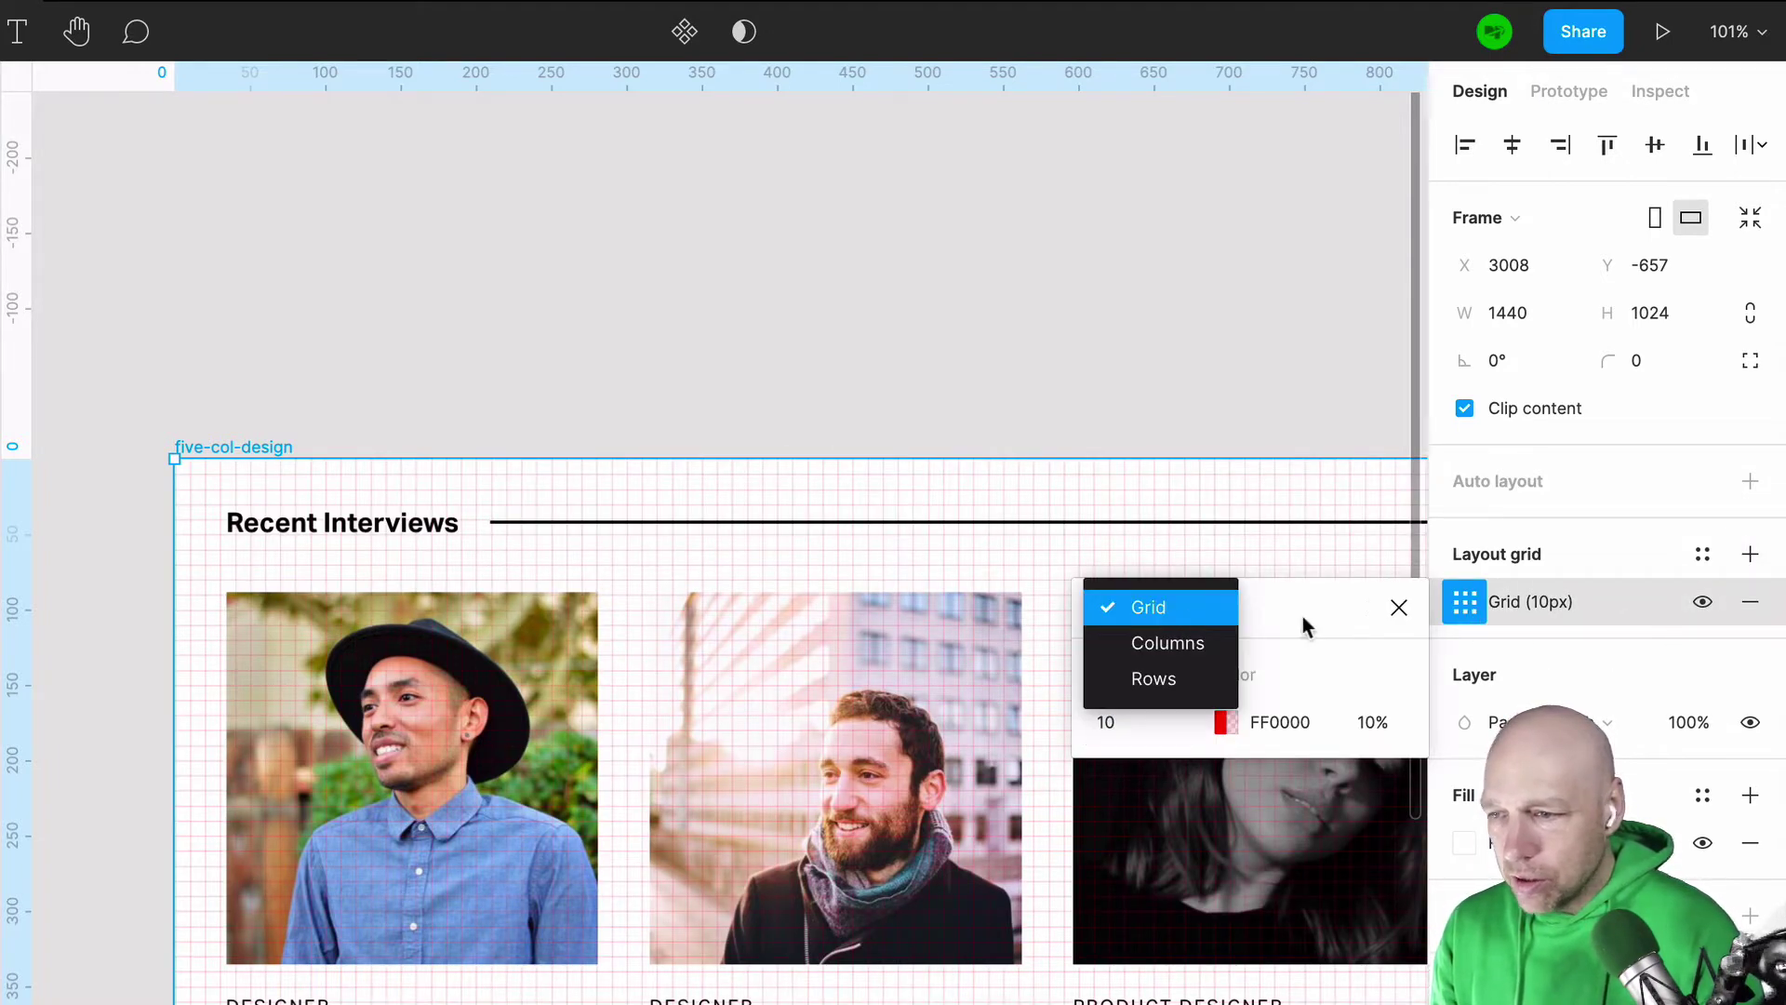
left_click(1163, 643)
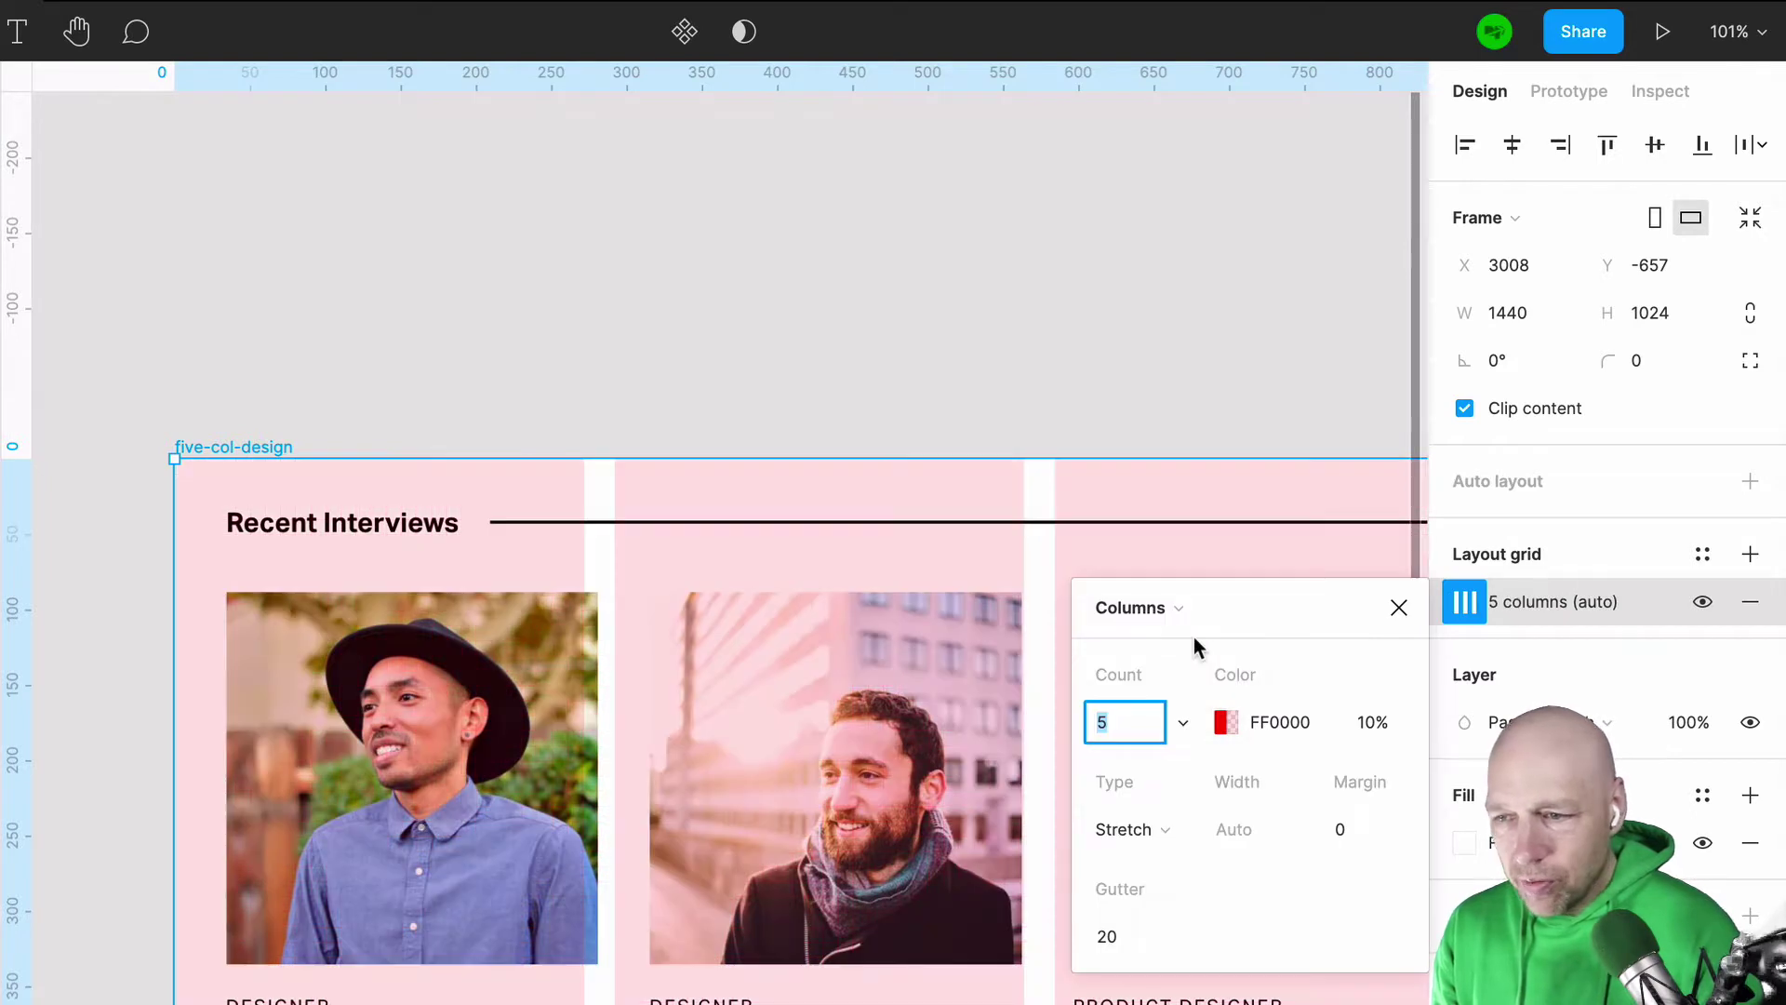
Step: Set the margin of the five-column layout grid to 30
left_click(1348, 832)
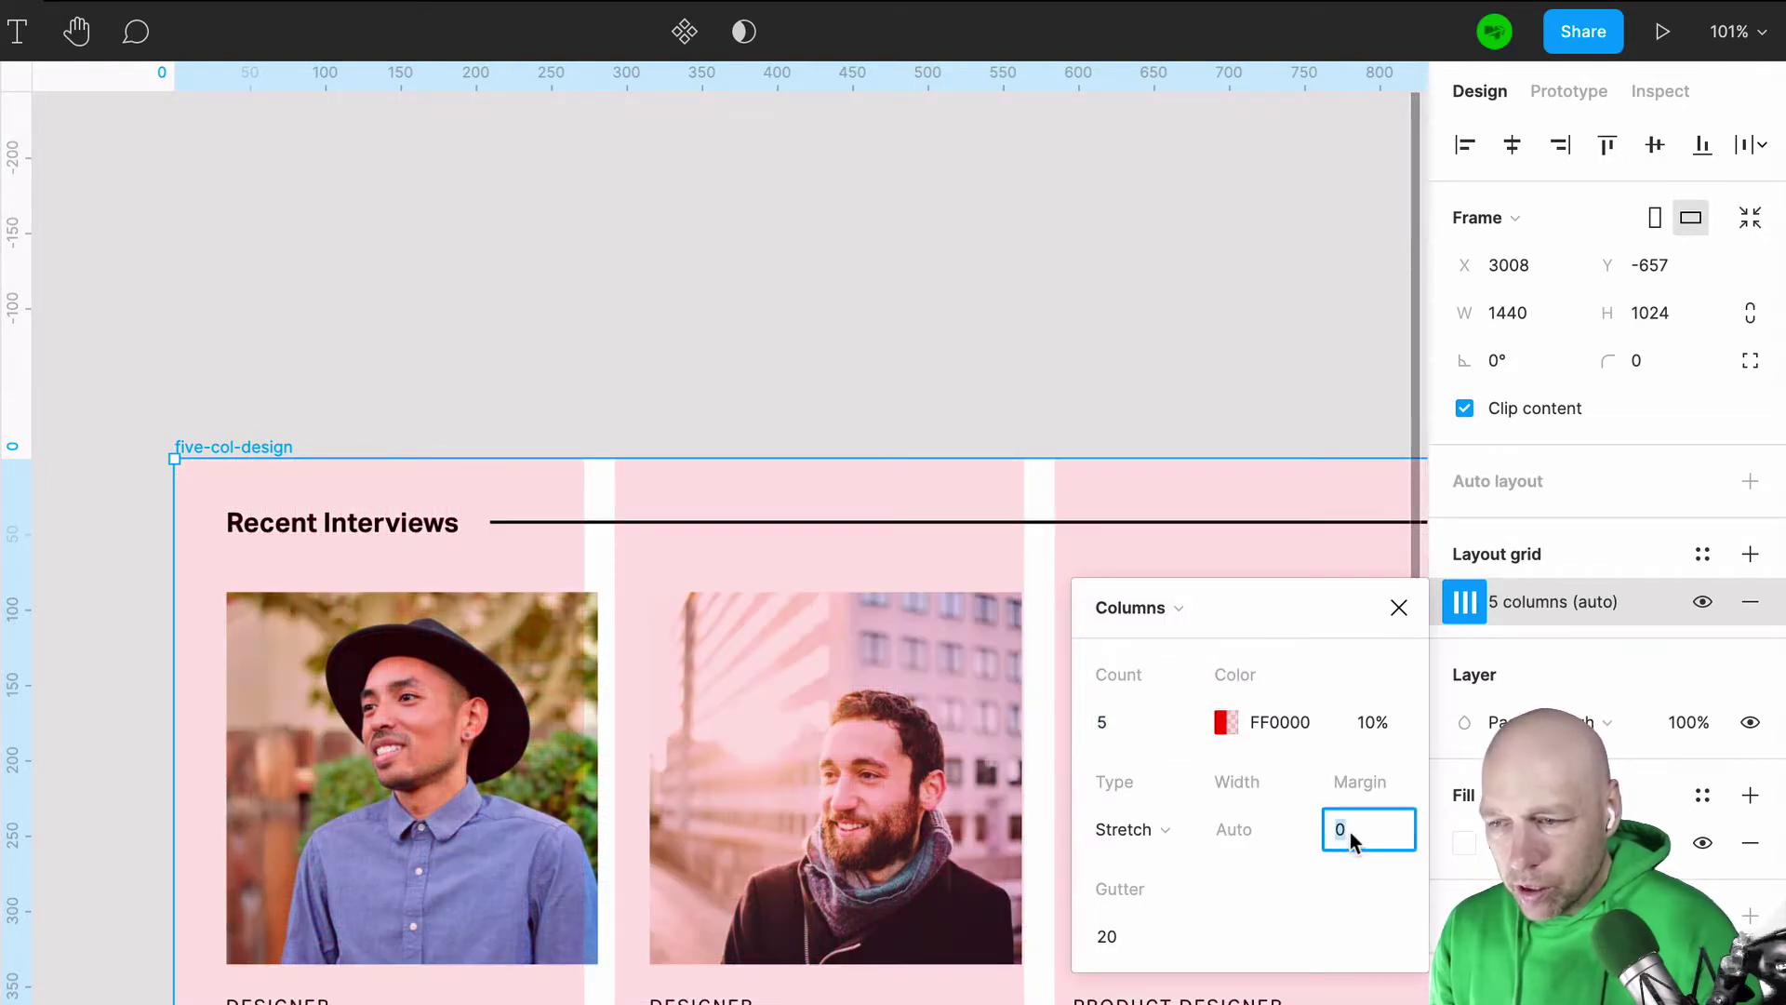
type("30")
key("Return")
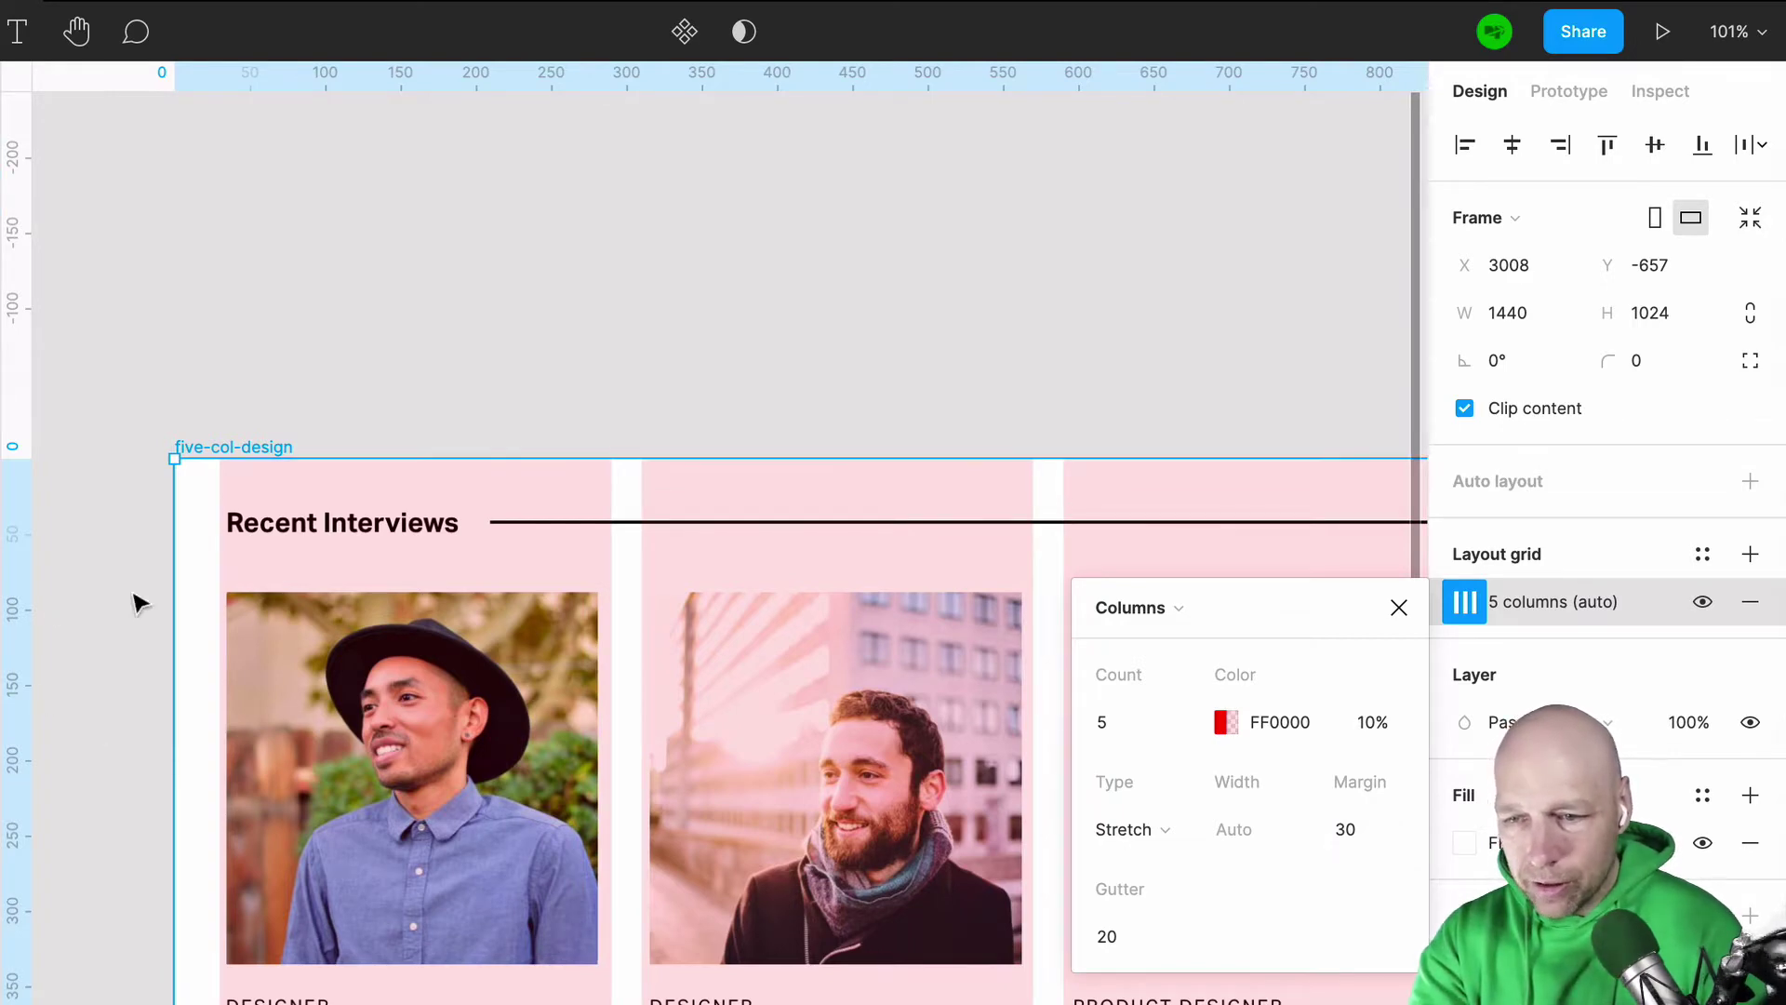
Step: Increase the column grid's margin to 35 to line it up with the left edge of the Recent Interviews heading
scroll(267, 581, "up", 2)
scroll(267, 581, "up", 5)
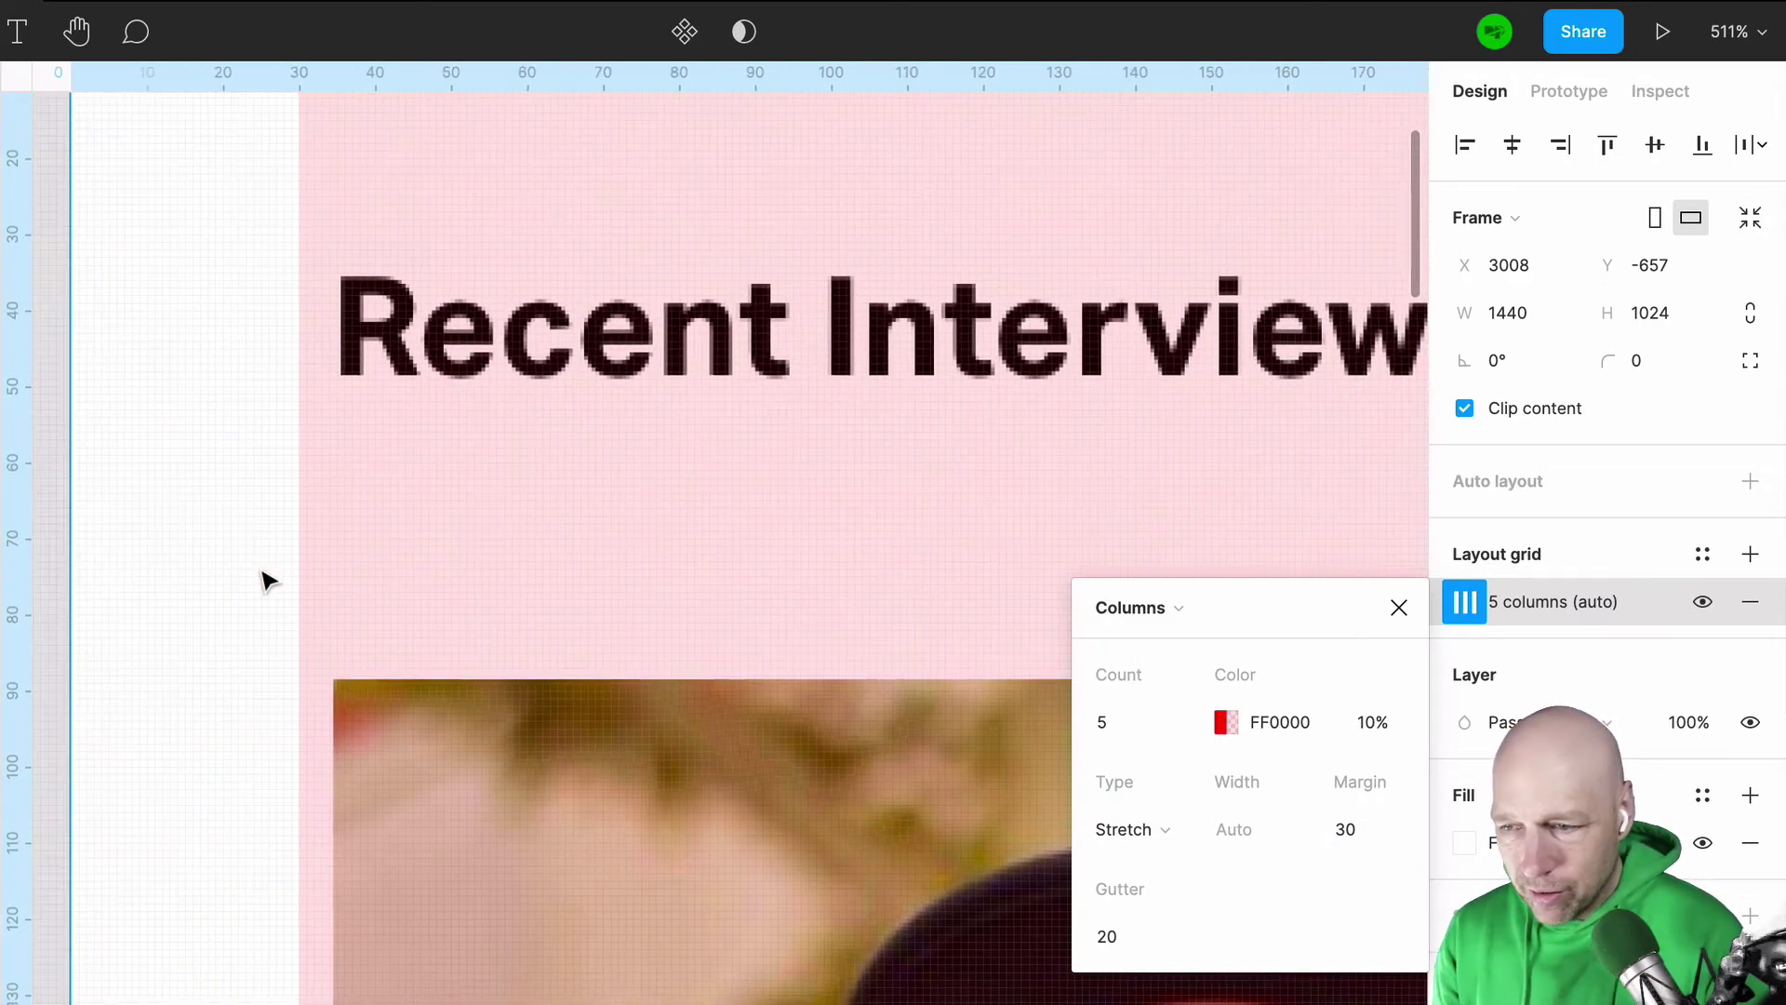
key("Up")
key("Up")
key("Up")
key("Up")
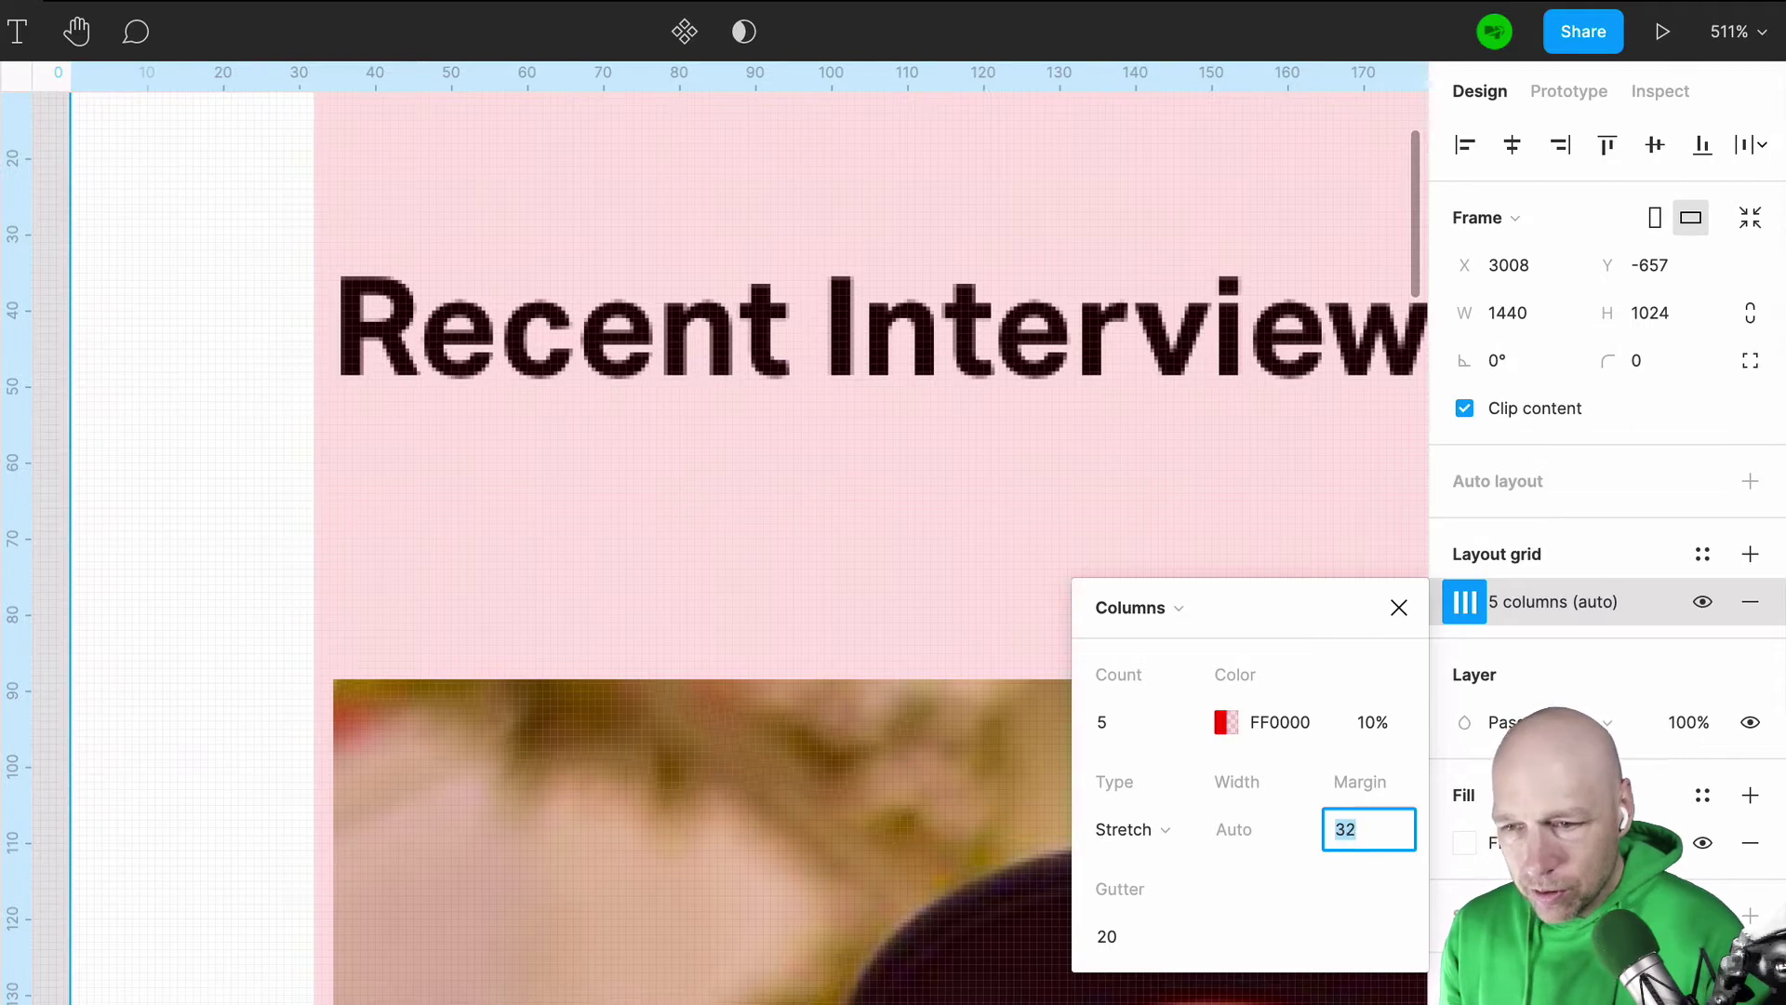
key("Up")
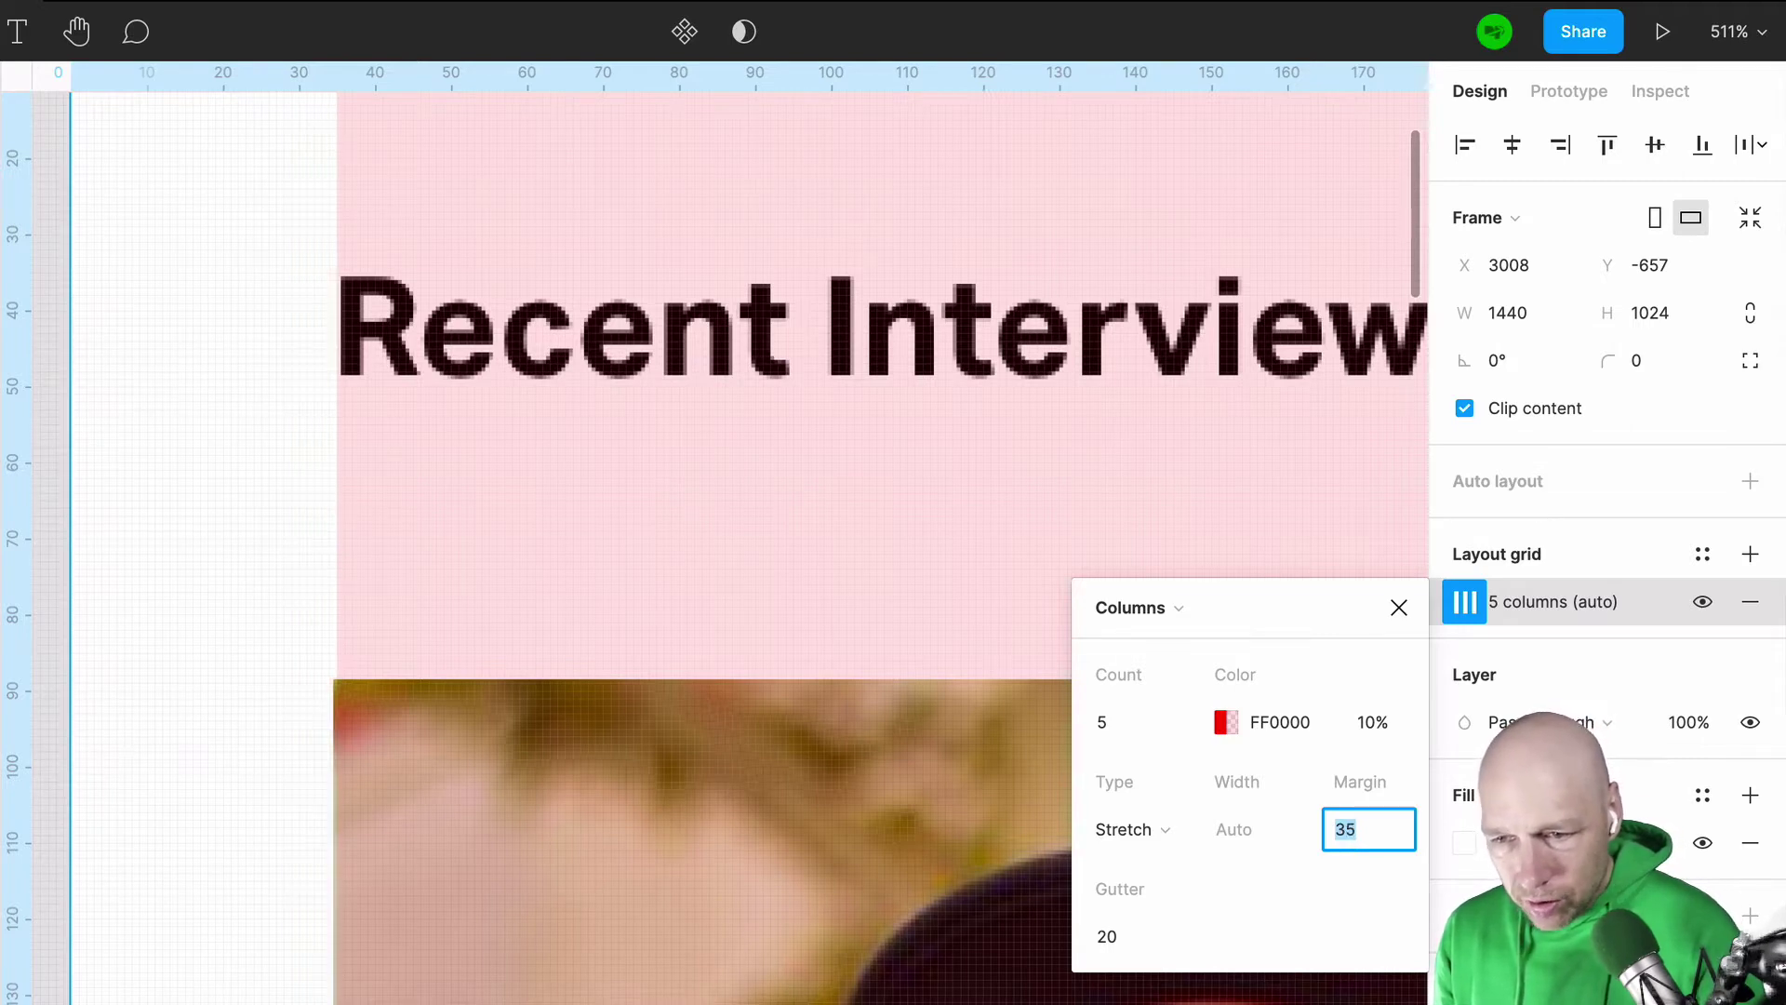
Step: Fine-tune the column grid's margin to 34 so the first column lines up with the first photo's left edge
key("Down")
key("Up")
key("Down")
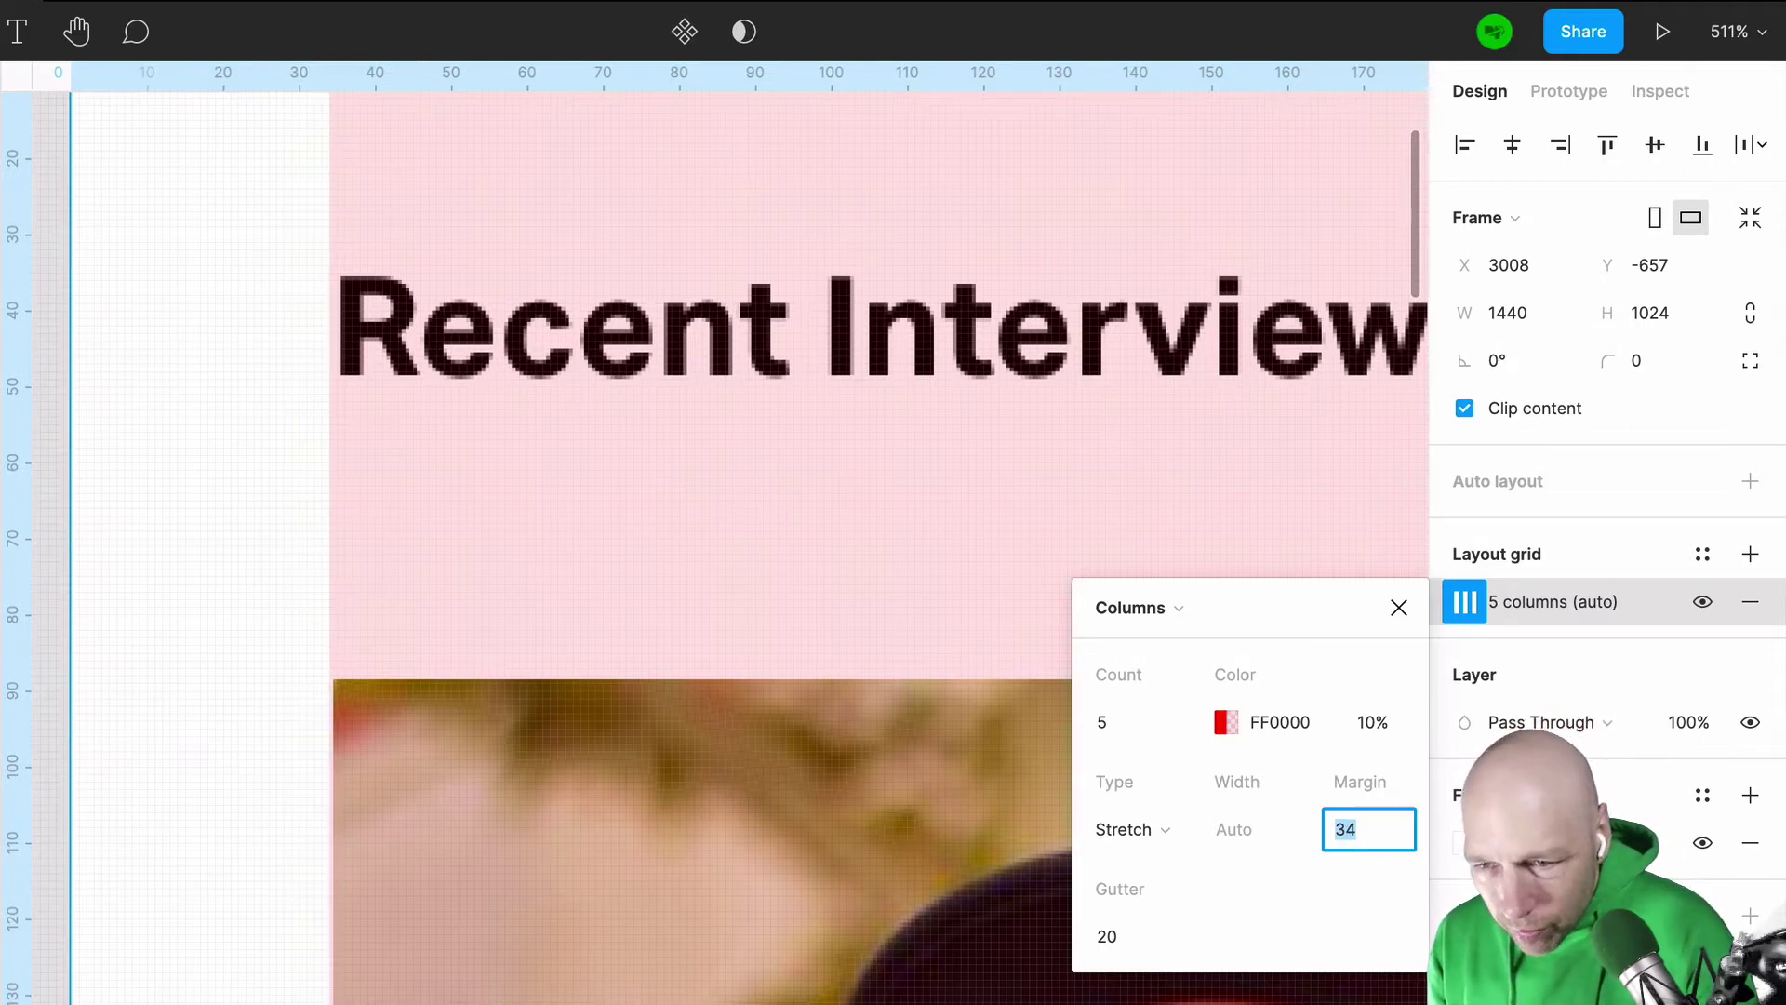
key("Up")
key("Up")
key("Down")
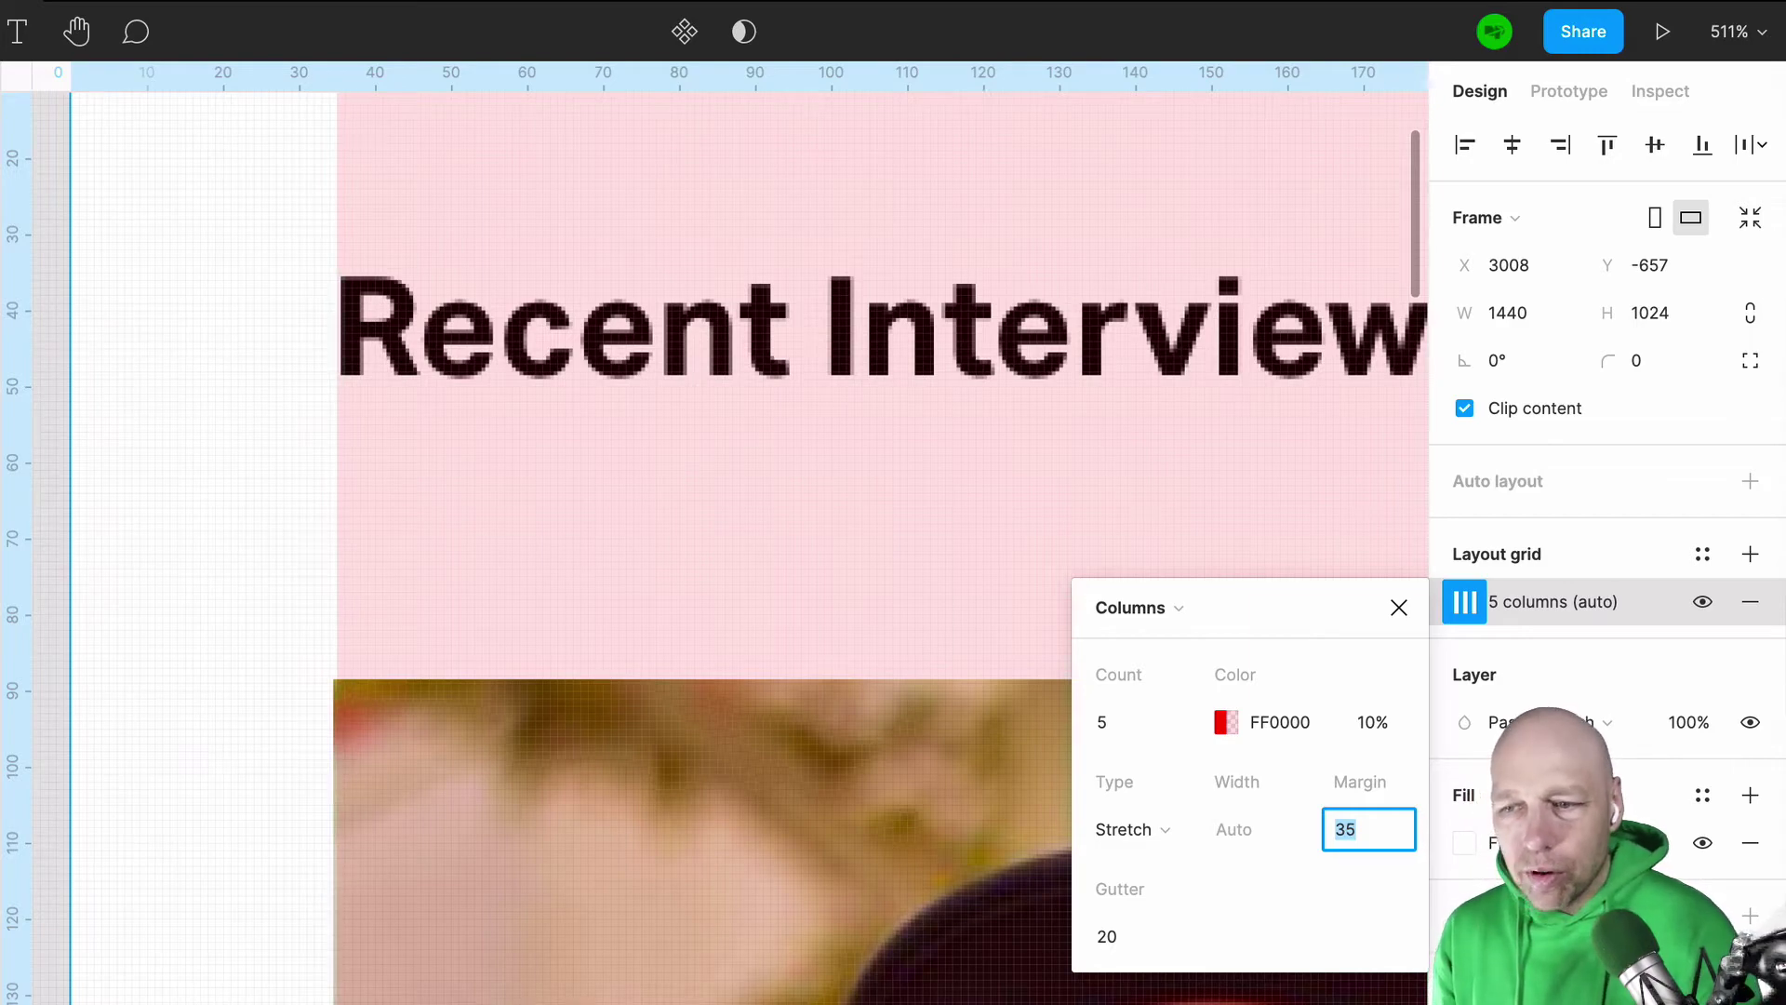
key("Up")
scroll(1343, 831, "down", 2)
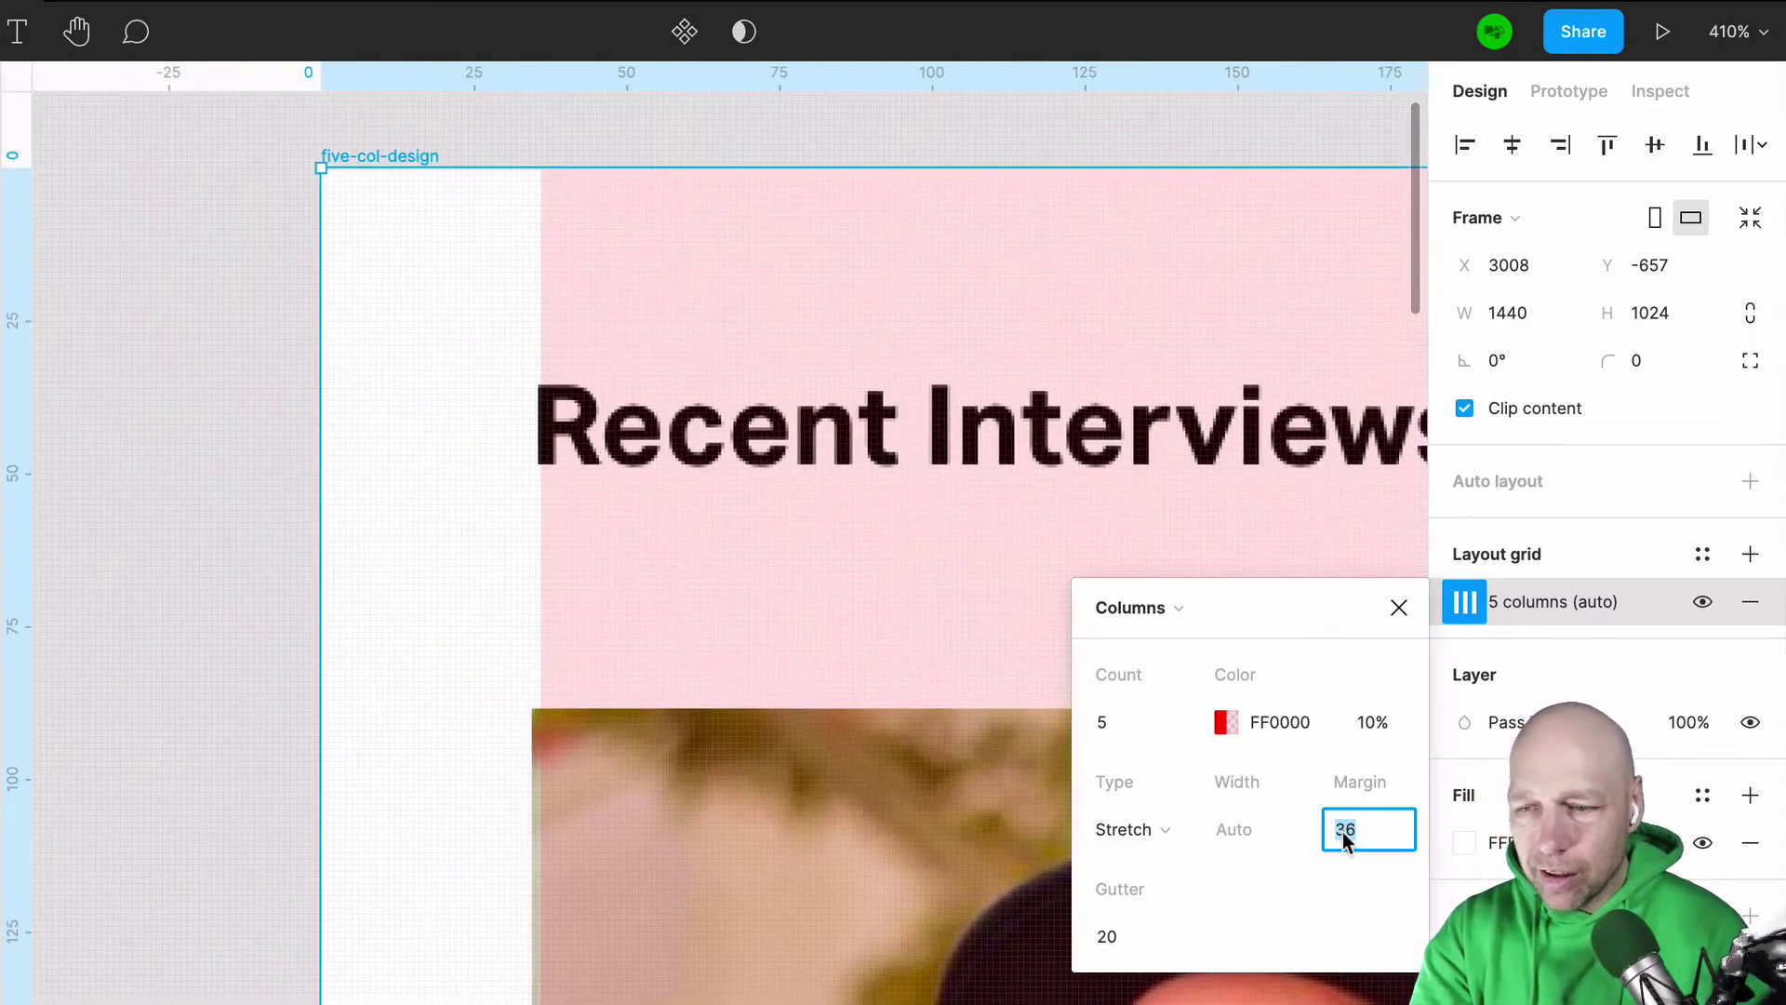
key("Down")
key("Down")
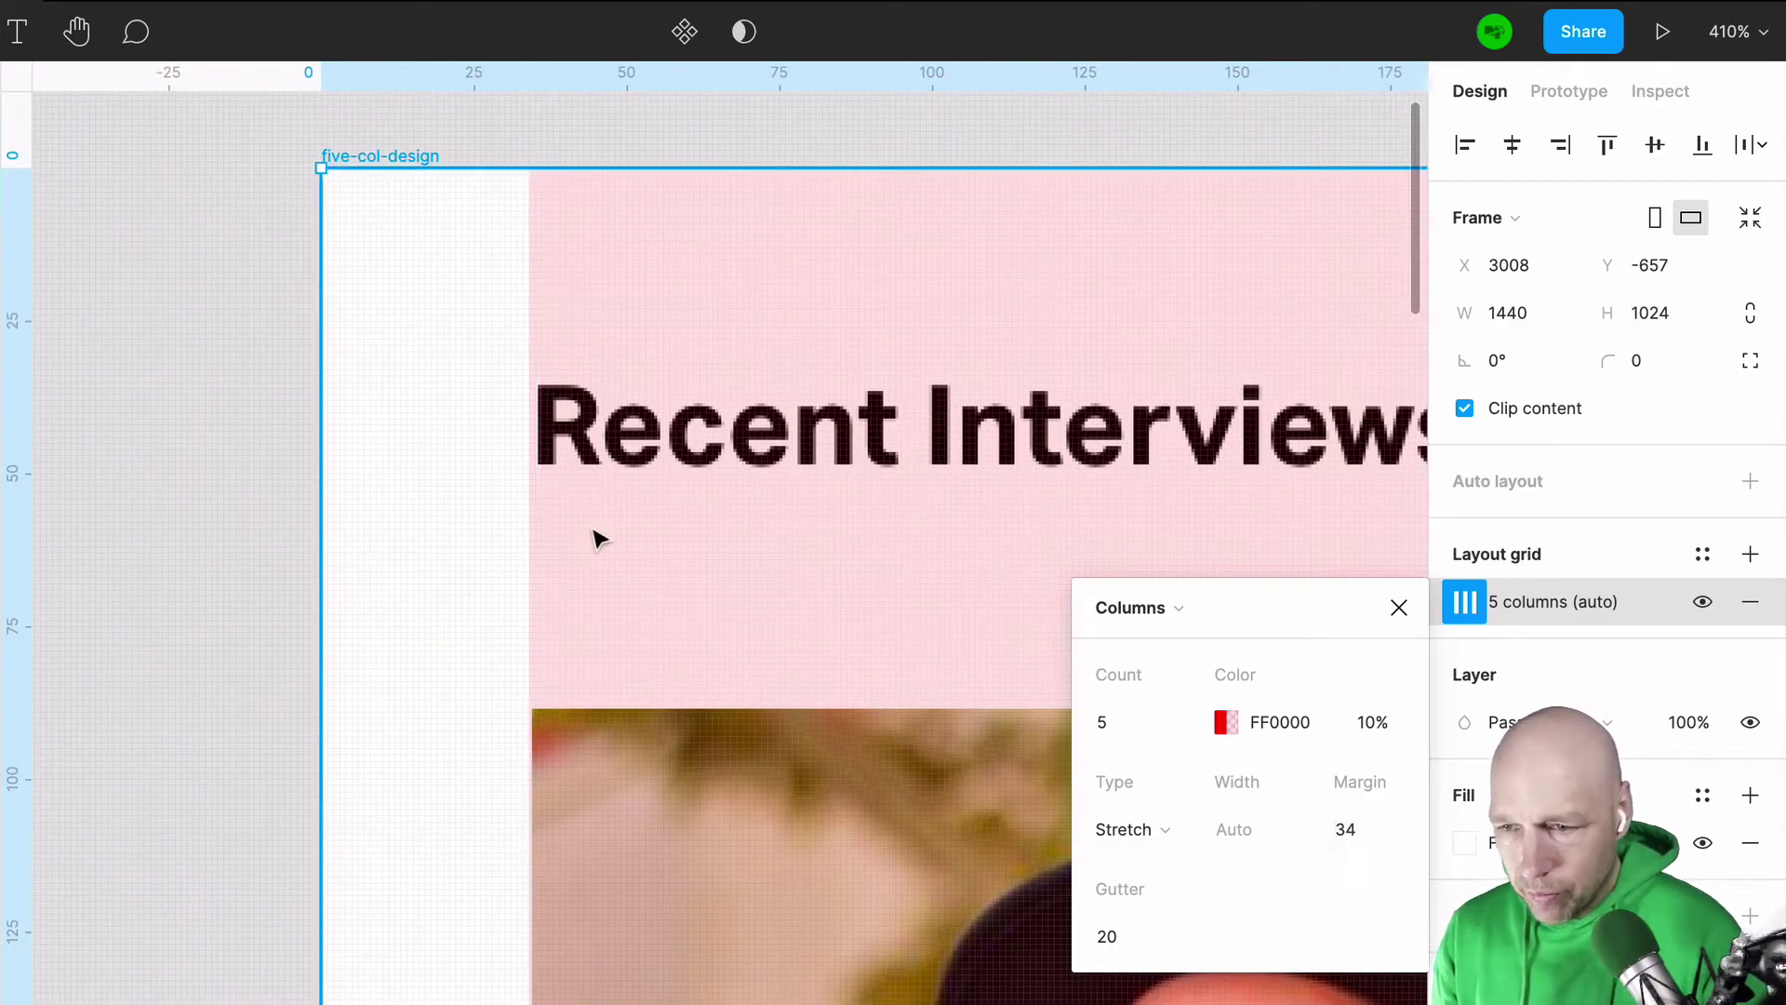
Step: Set the column grid's gutter to 34 to match the gap between the first two photos
scroll(594, 539, "right", 10)
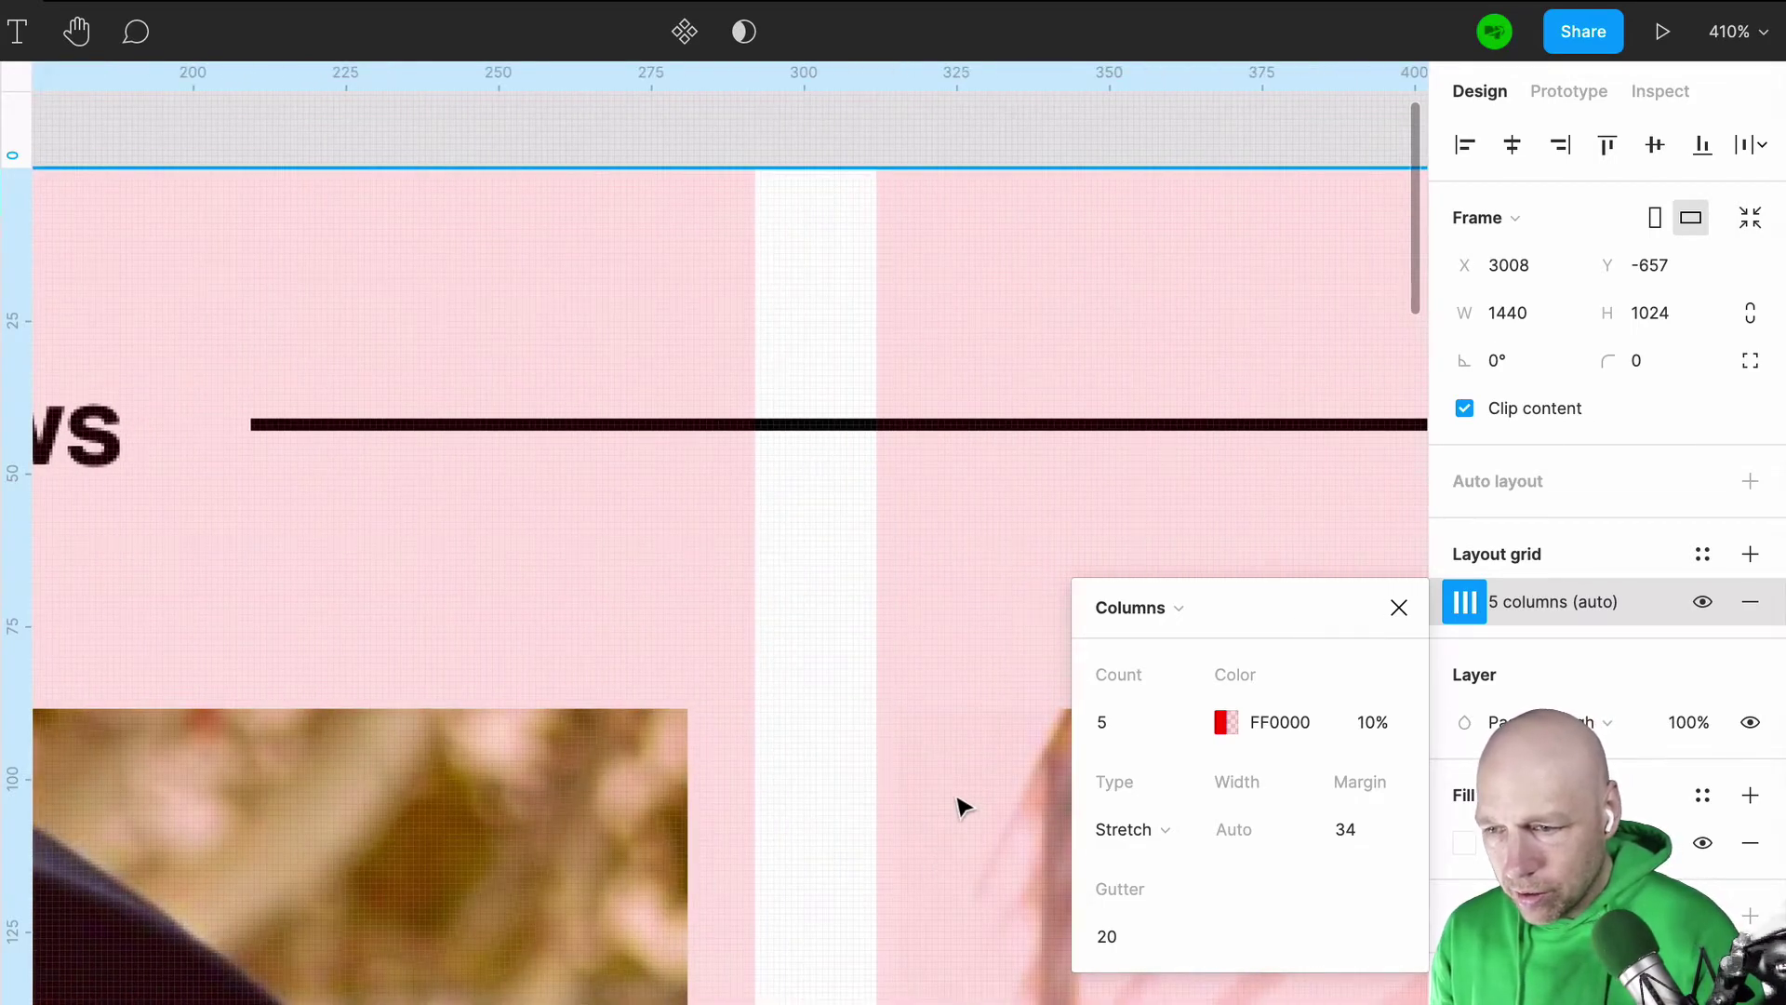
scroll(958, 801, "right", 3)
left_click(1130, 931)
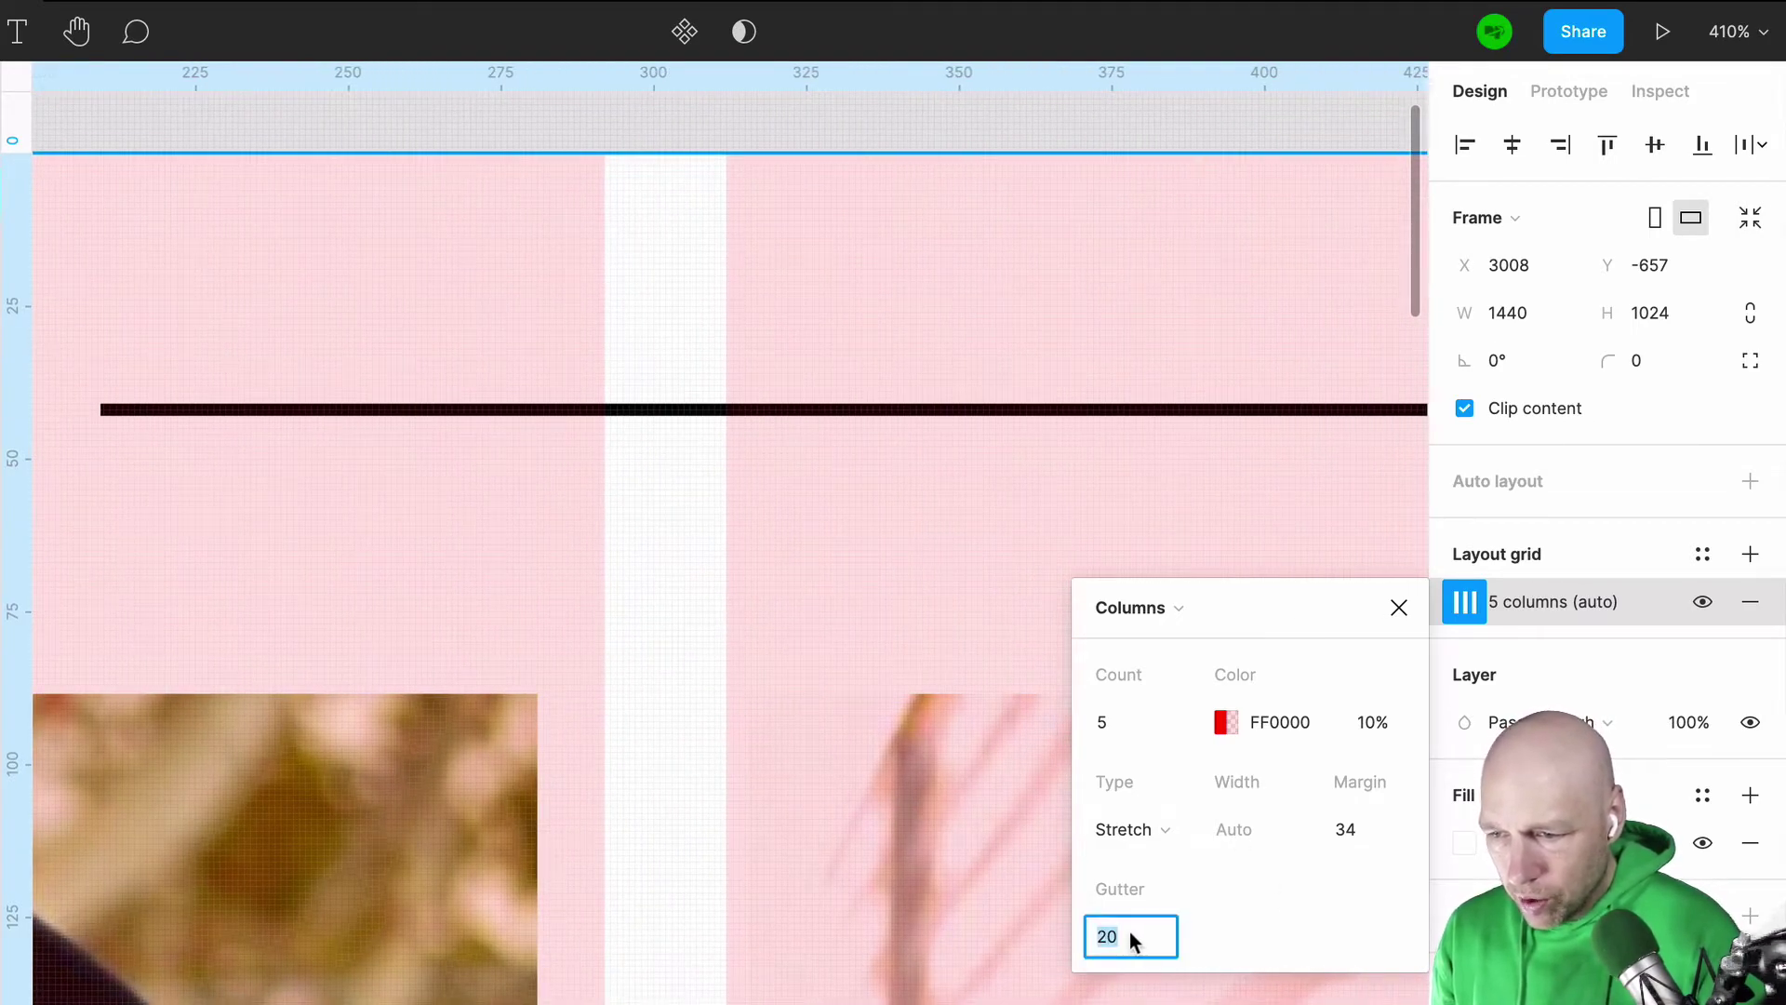
type("34")
key("Return")
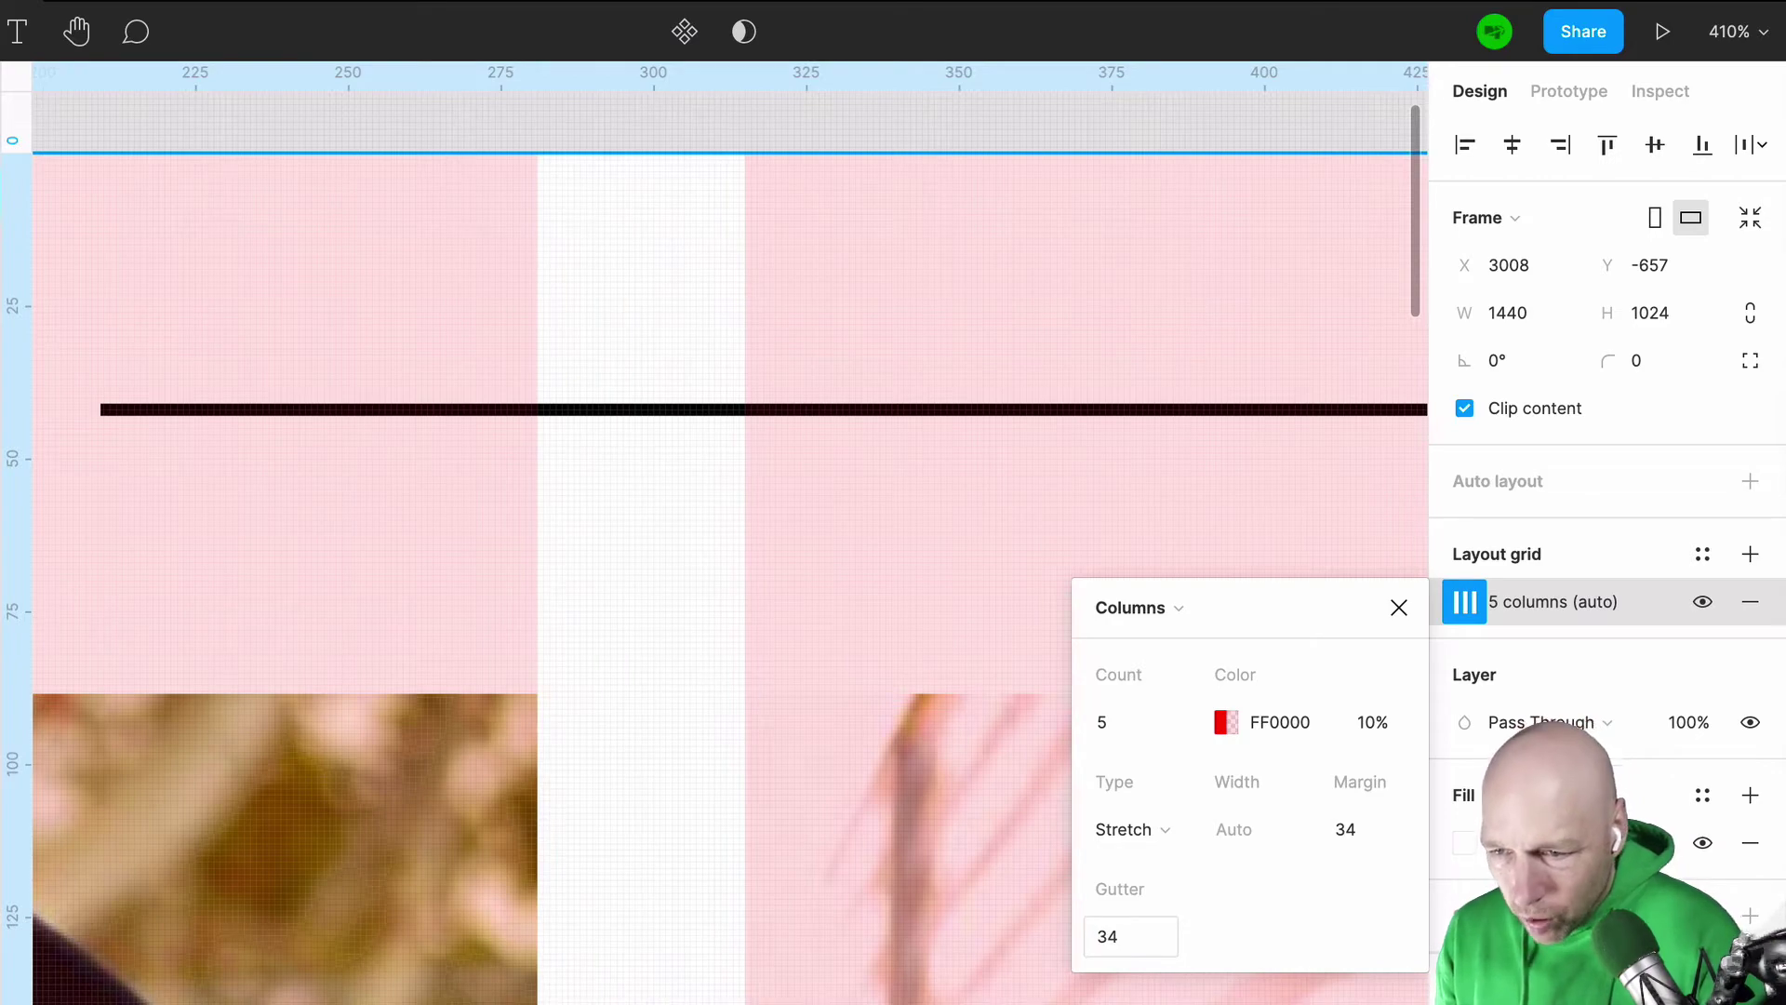
Step: Examine how the column grid lines up with the photos and text across all five cards of the reference design
scroll(746, 710, "down", 10)
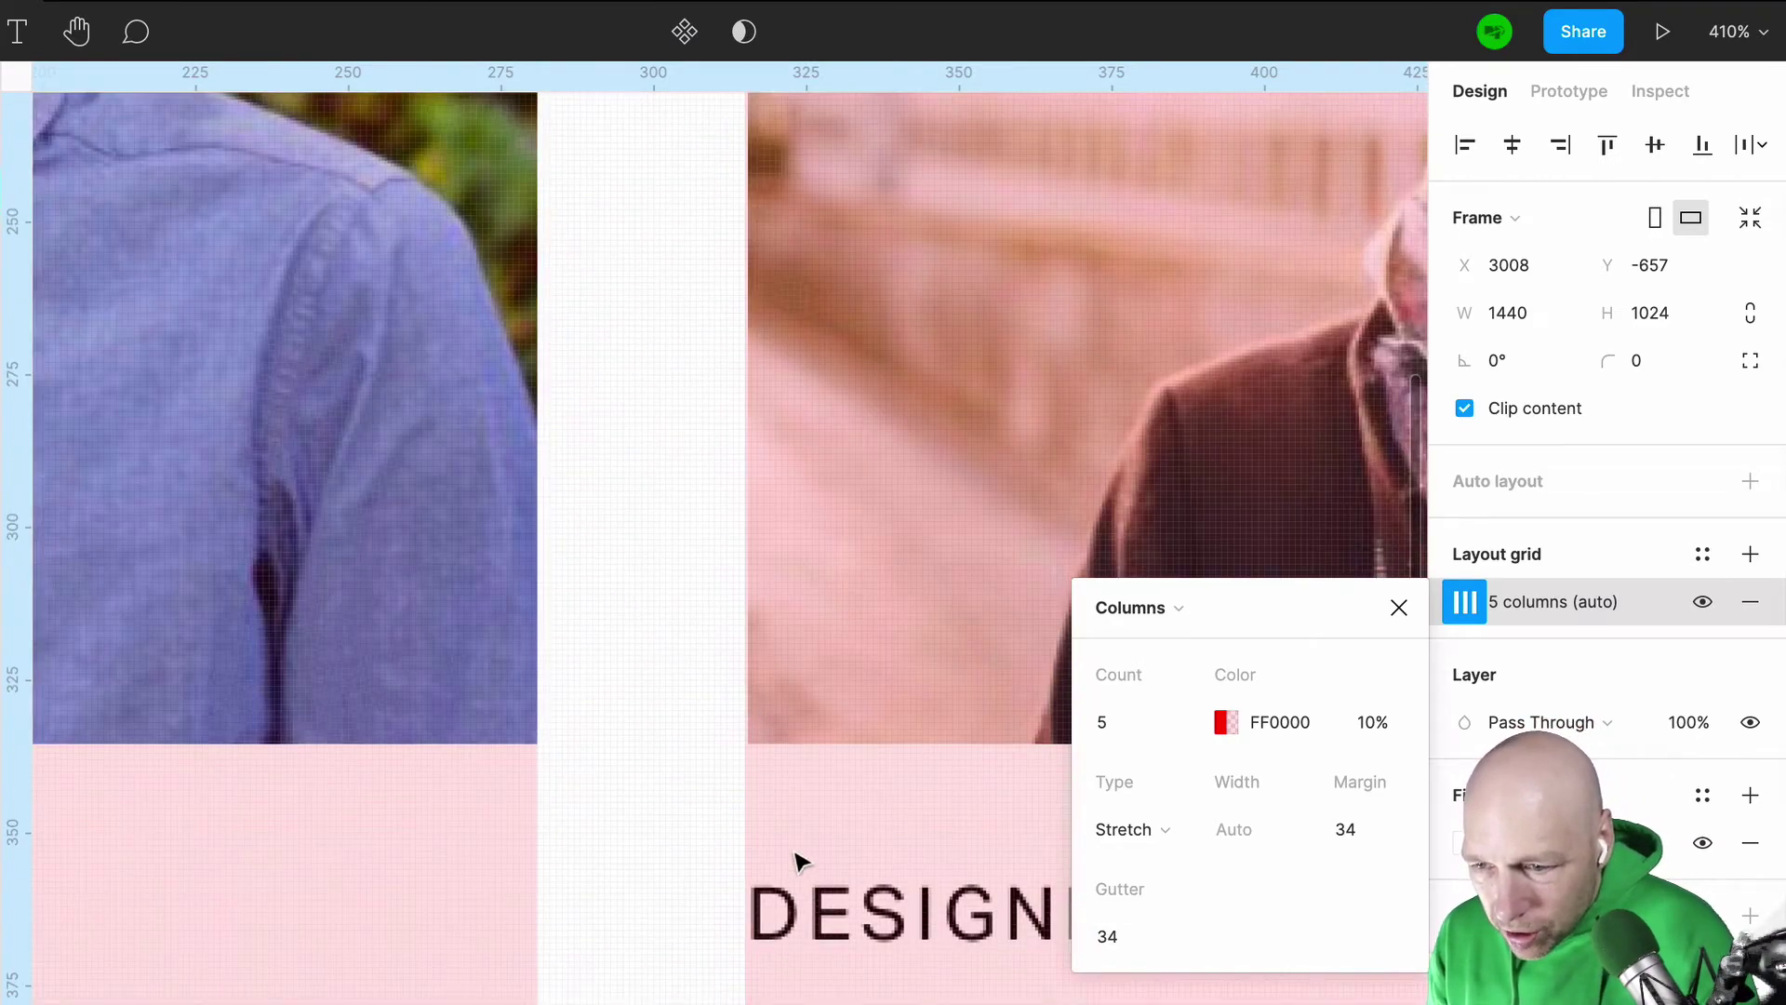
scroll(796, 861, "up", 7)
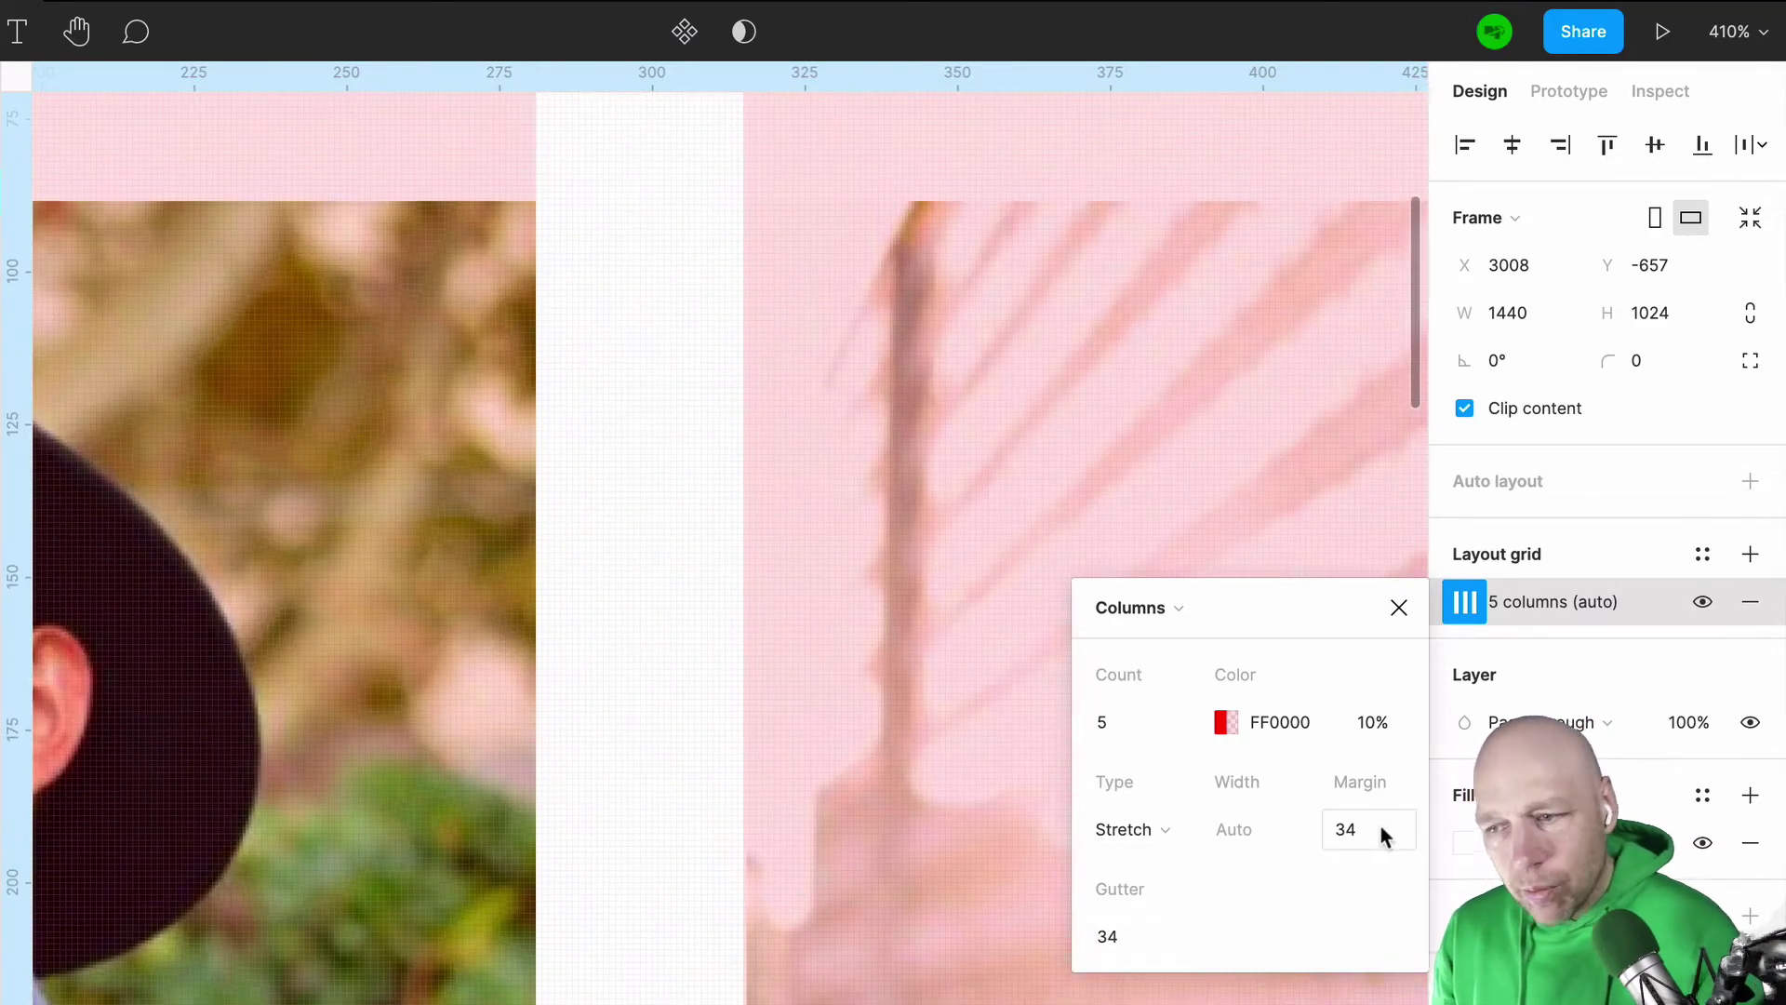
scroll(1125, 934, "down", 5)
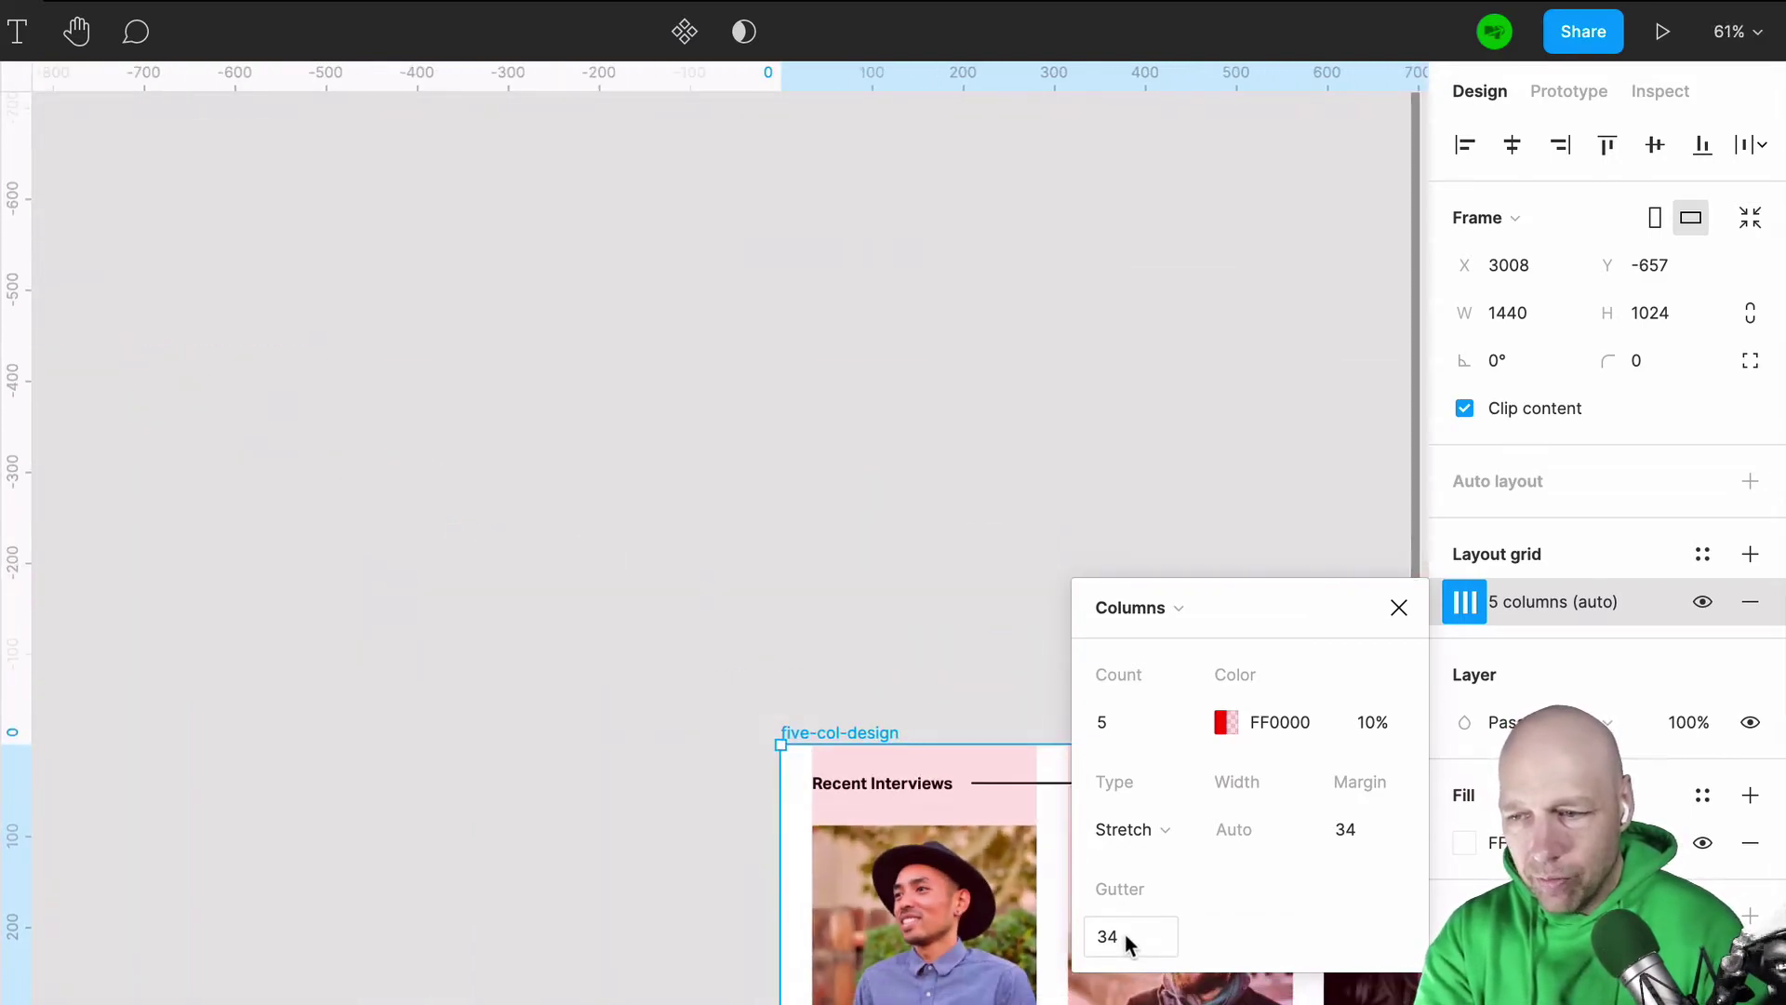
left_click(863, 722)
left_click(863, 725)
scroll(866, 722, "right", 8)
scroll(865, 722, "down", 5)
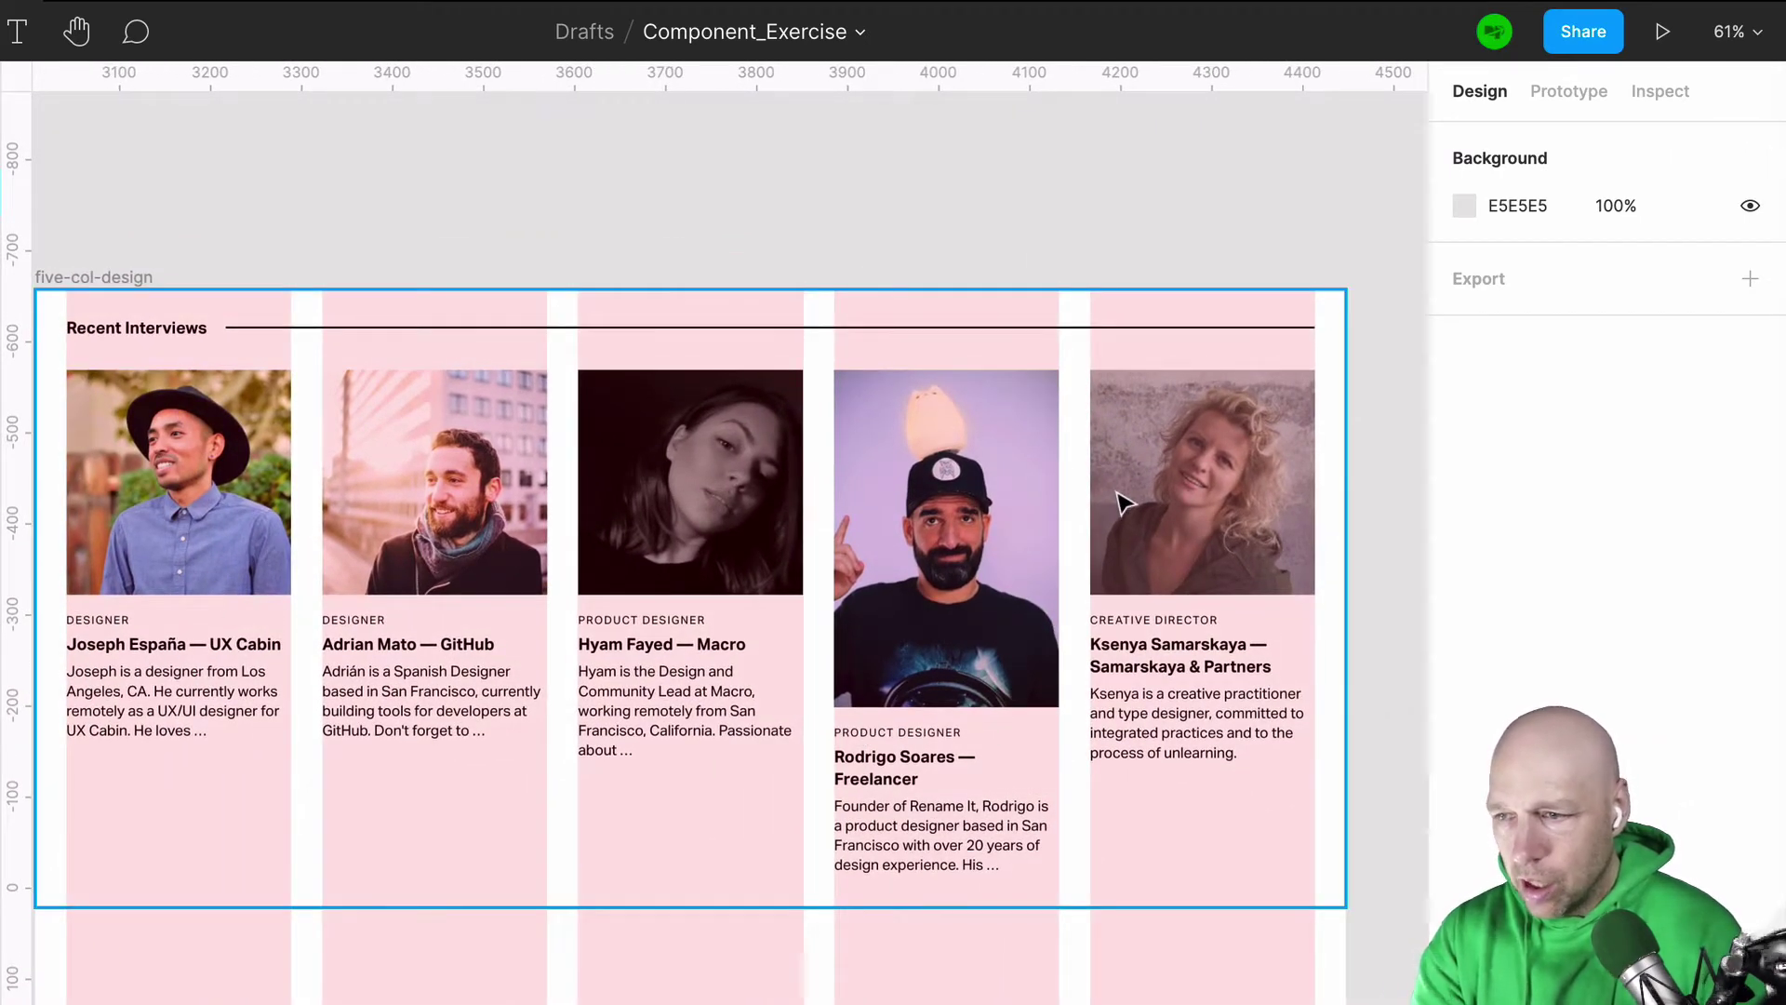
Step: Save the five-col-design frame's column grid as a new grid style named 5-col
left_click(107, 294)
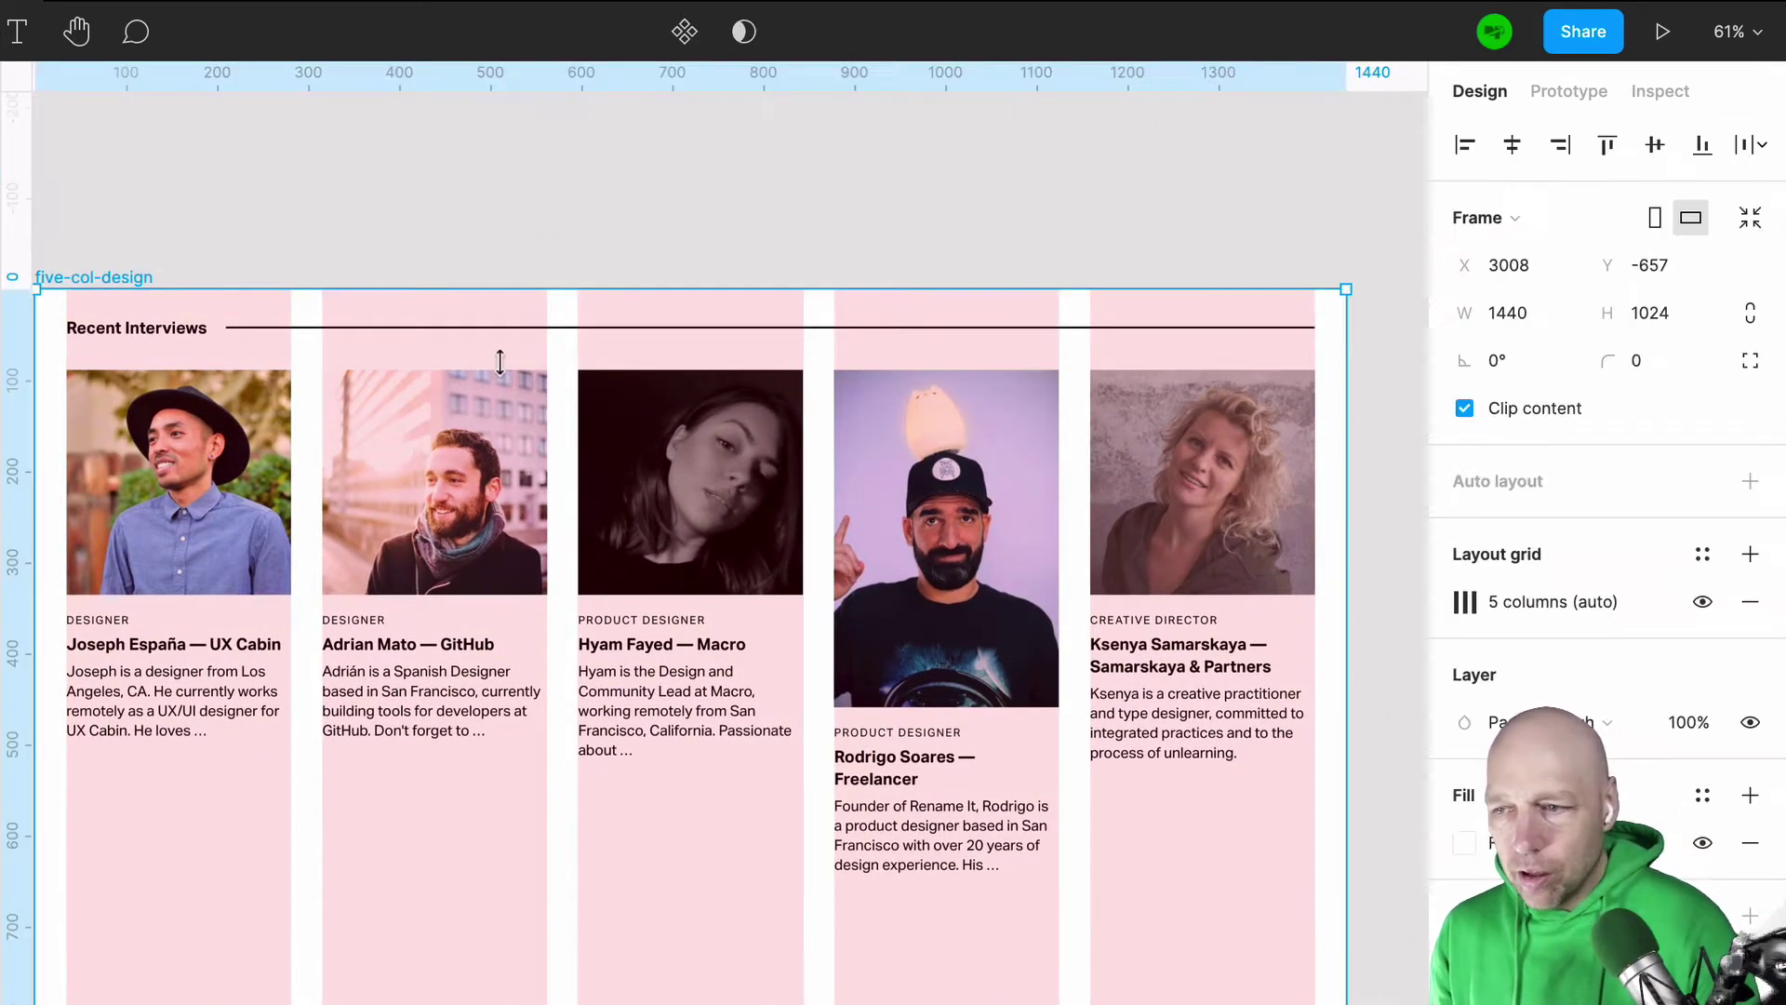
left_click(1750, 553)
left_click(1753, 600)
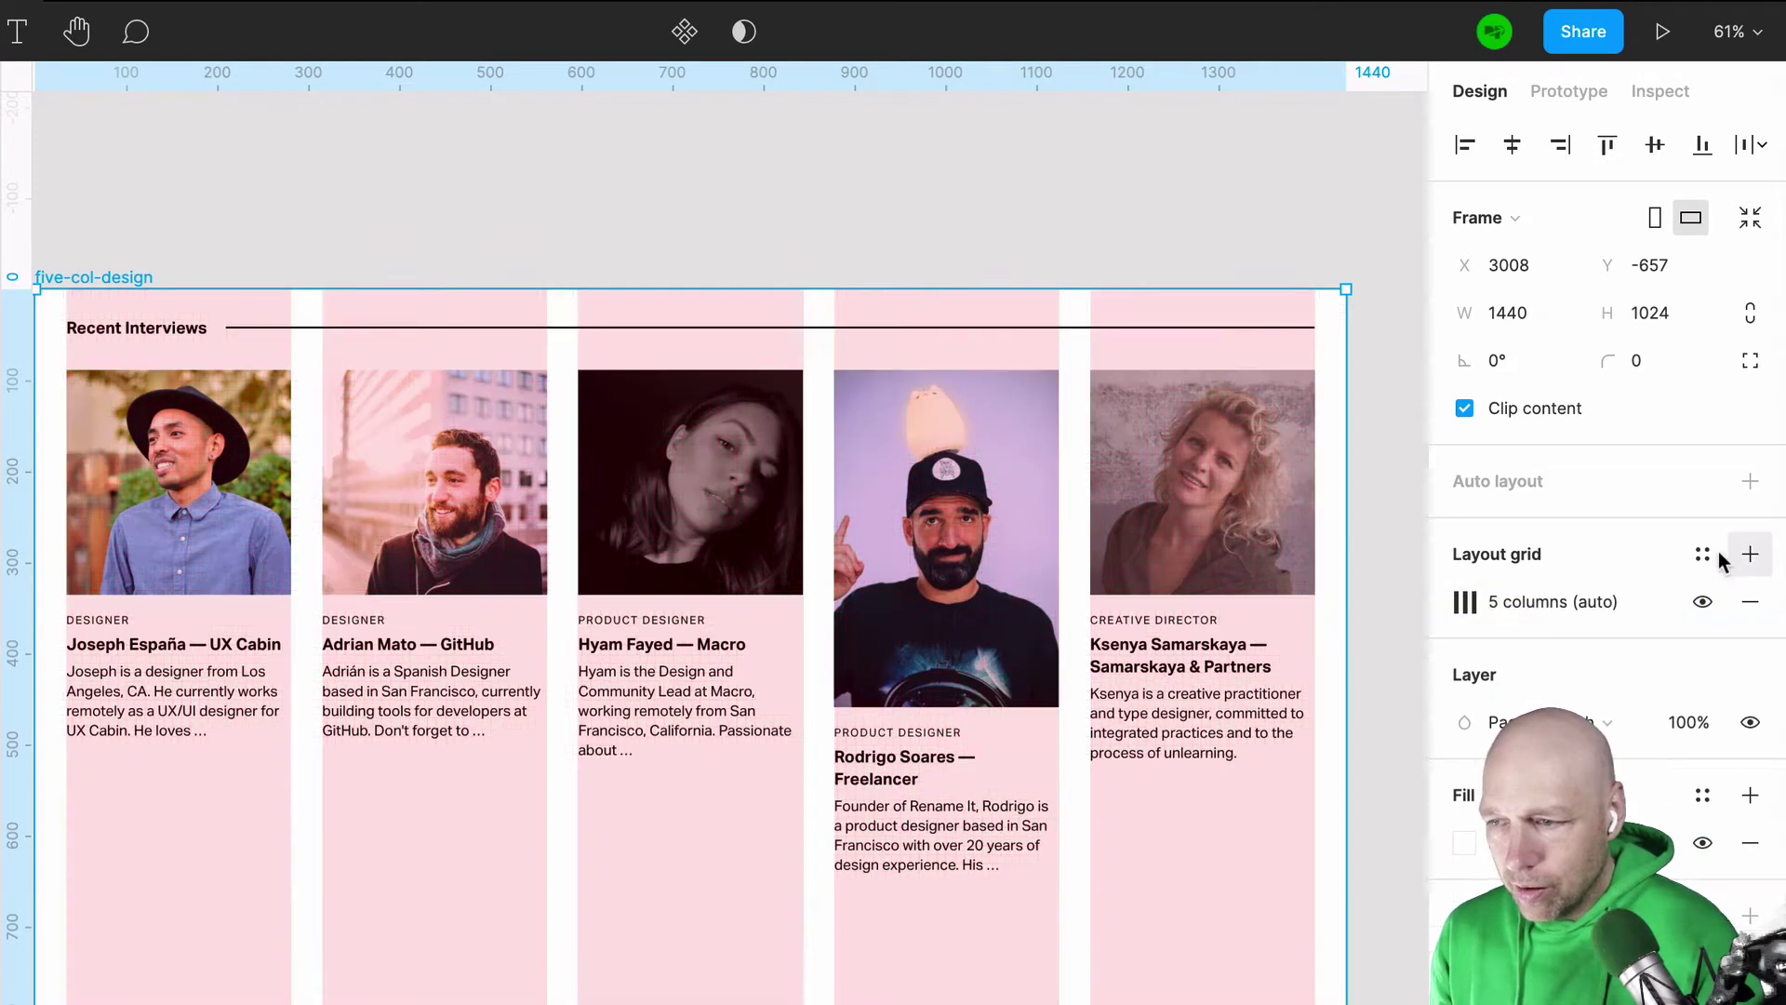
left_click(1702, 553)
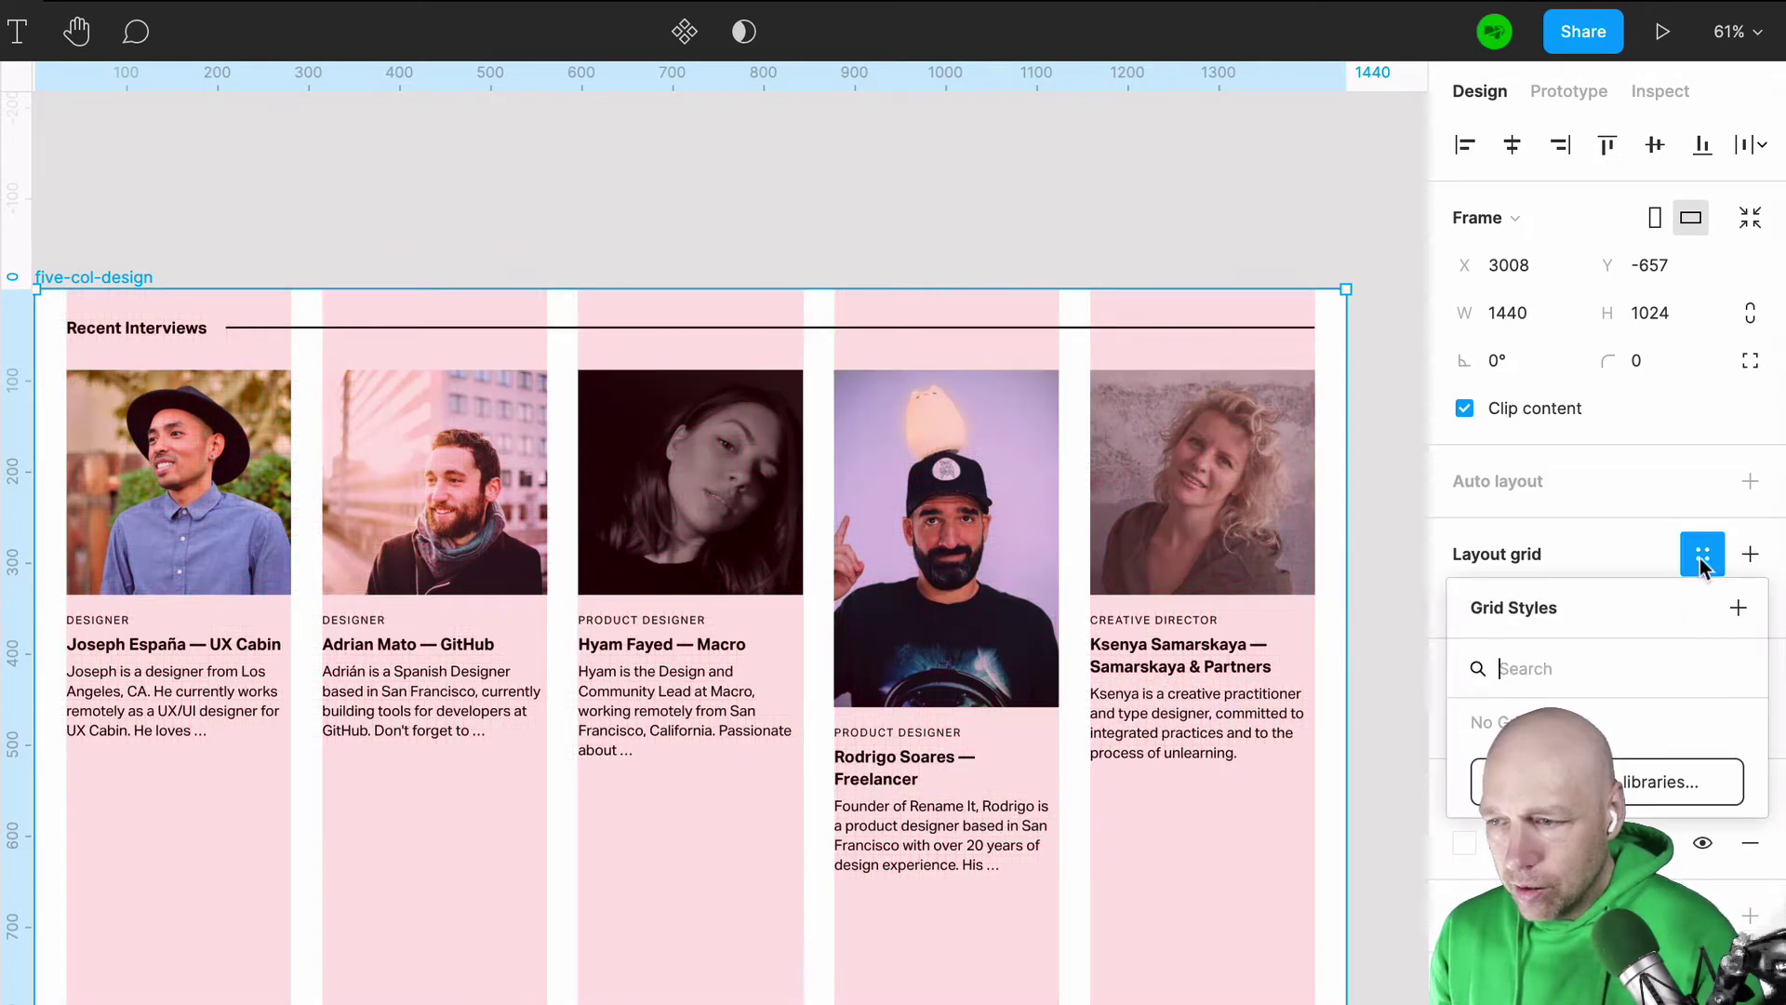
left_click(1738, 609)
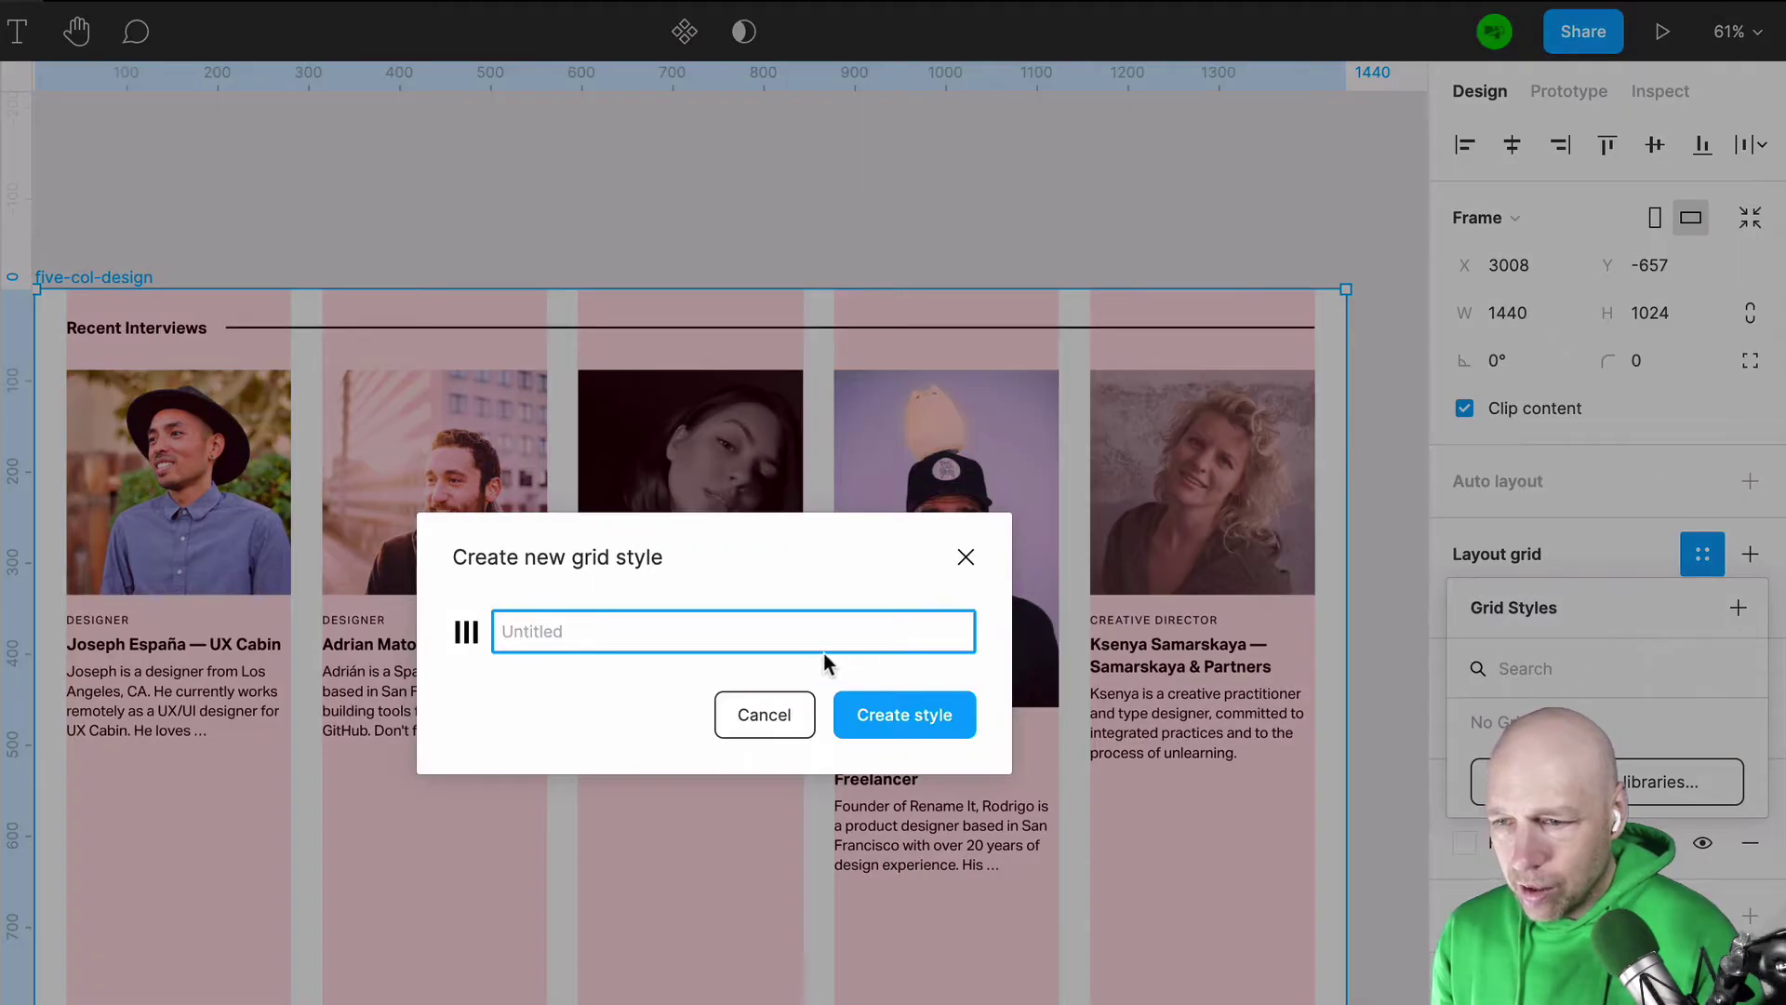
type("F")
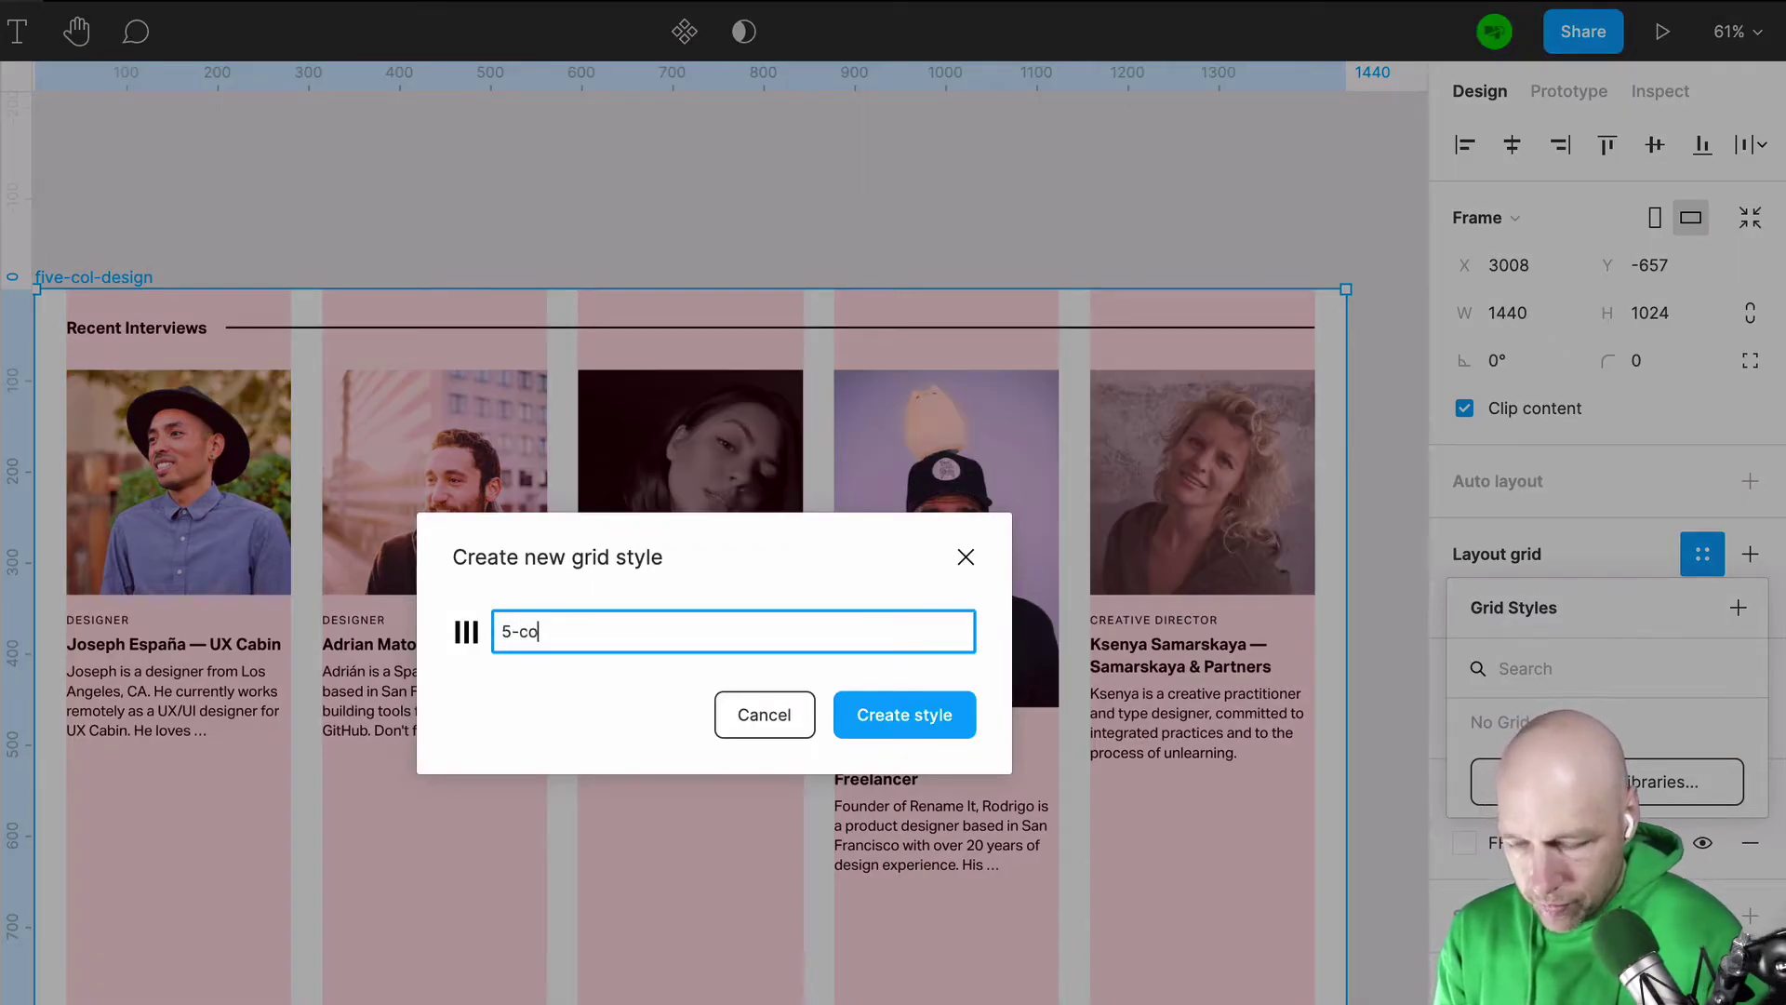
key("Return")
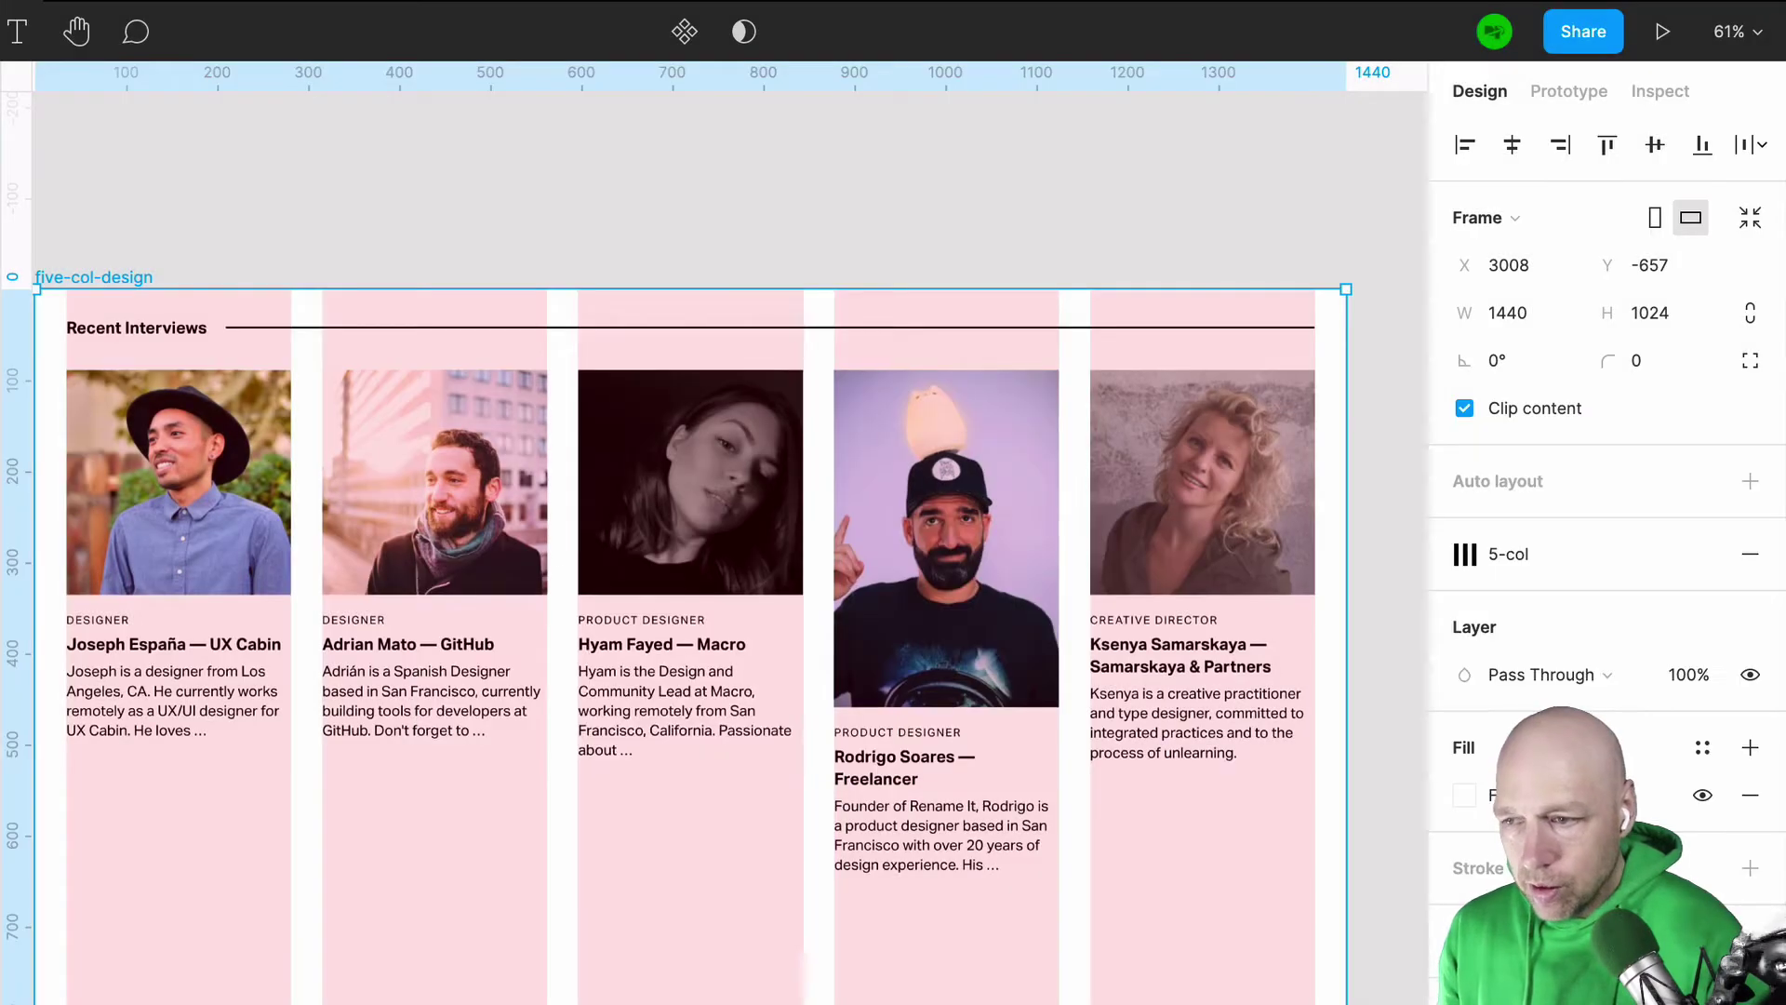
left_click(876, 213)
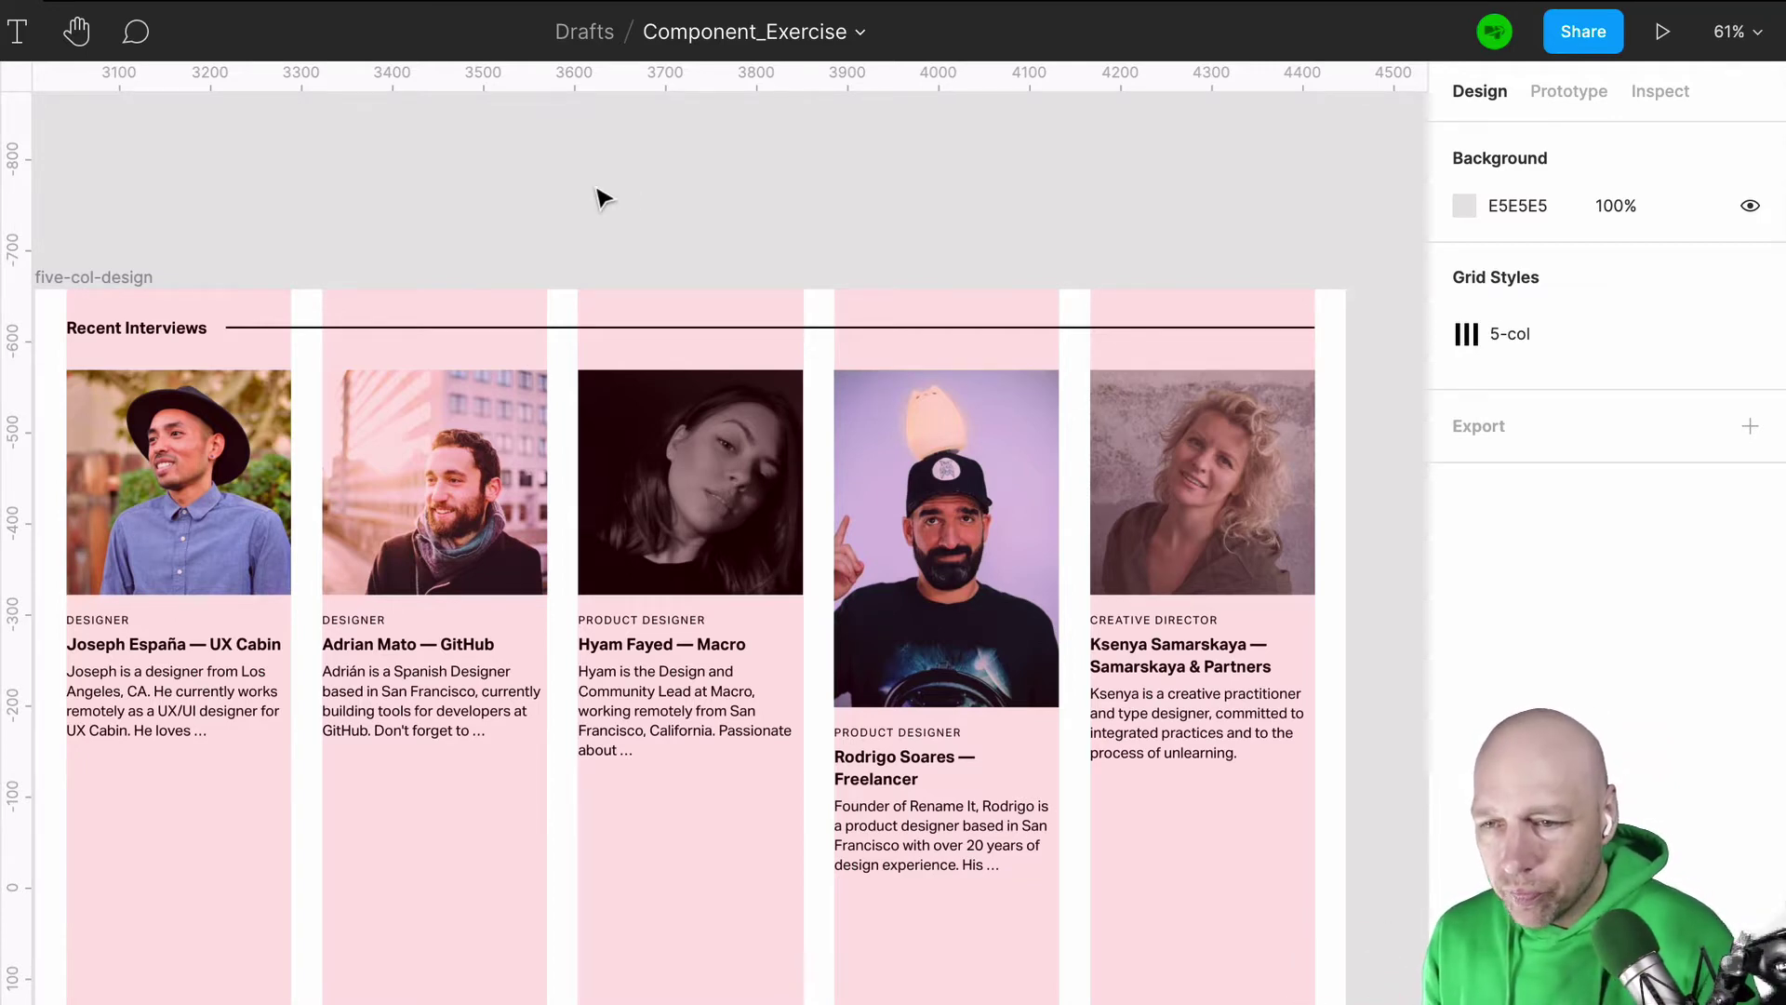
Step: Move the reference image straight down inside the five-col-design frame to about Y 209, keeping X at 0
scroll(600, 198, "left", 5)
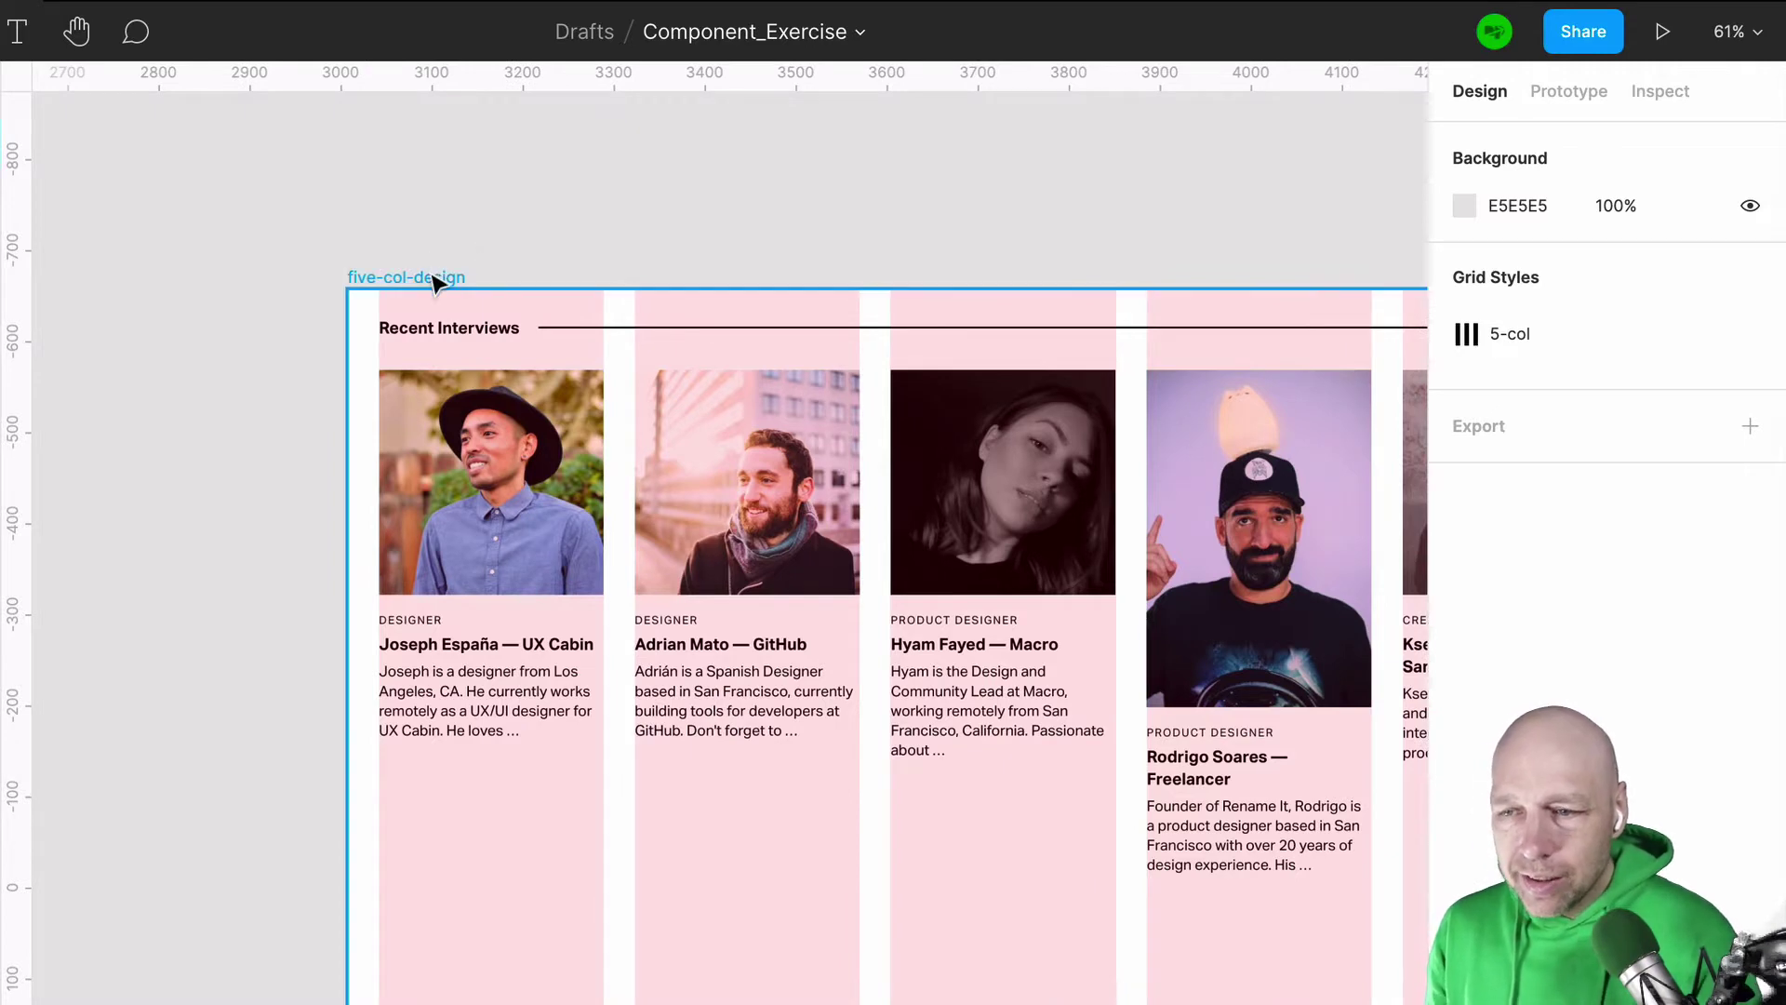
left_click(433, 278)
key("shift+2")
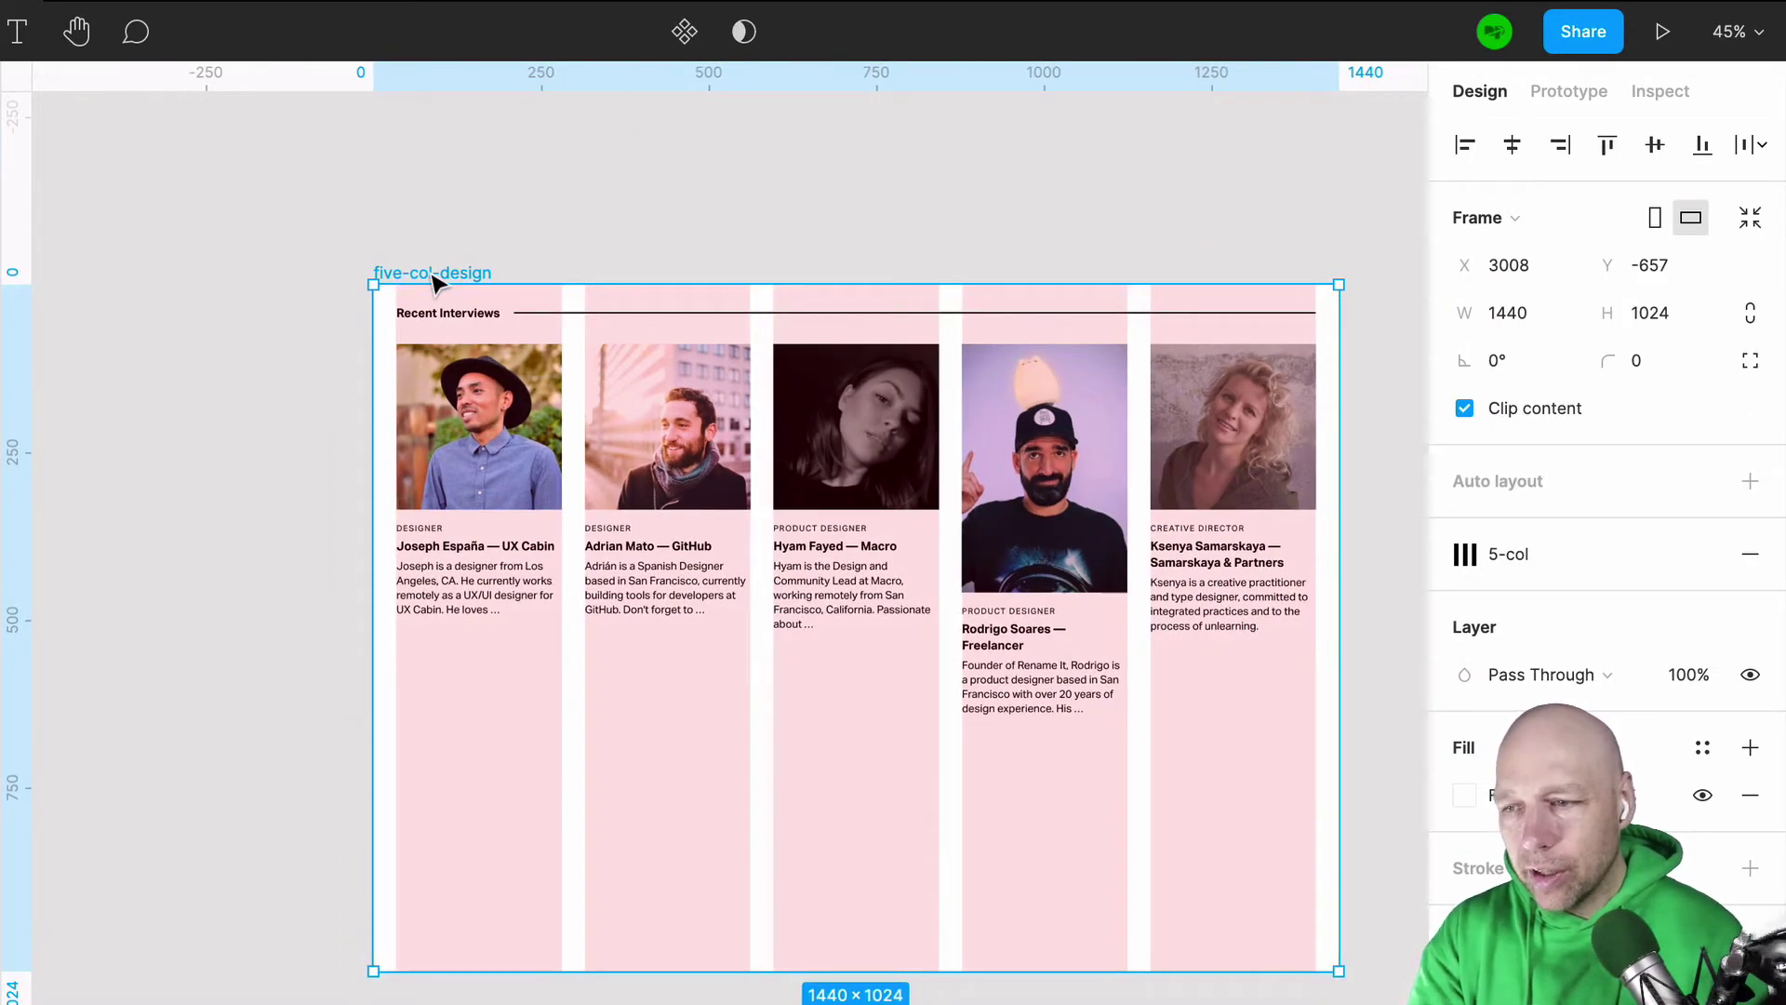
left_click(1096, 526)
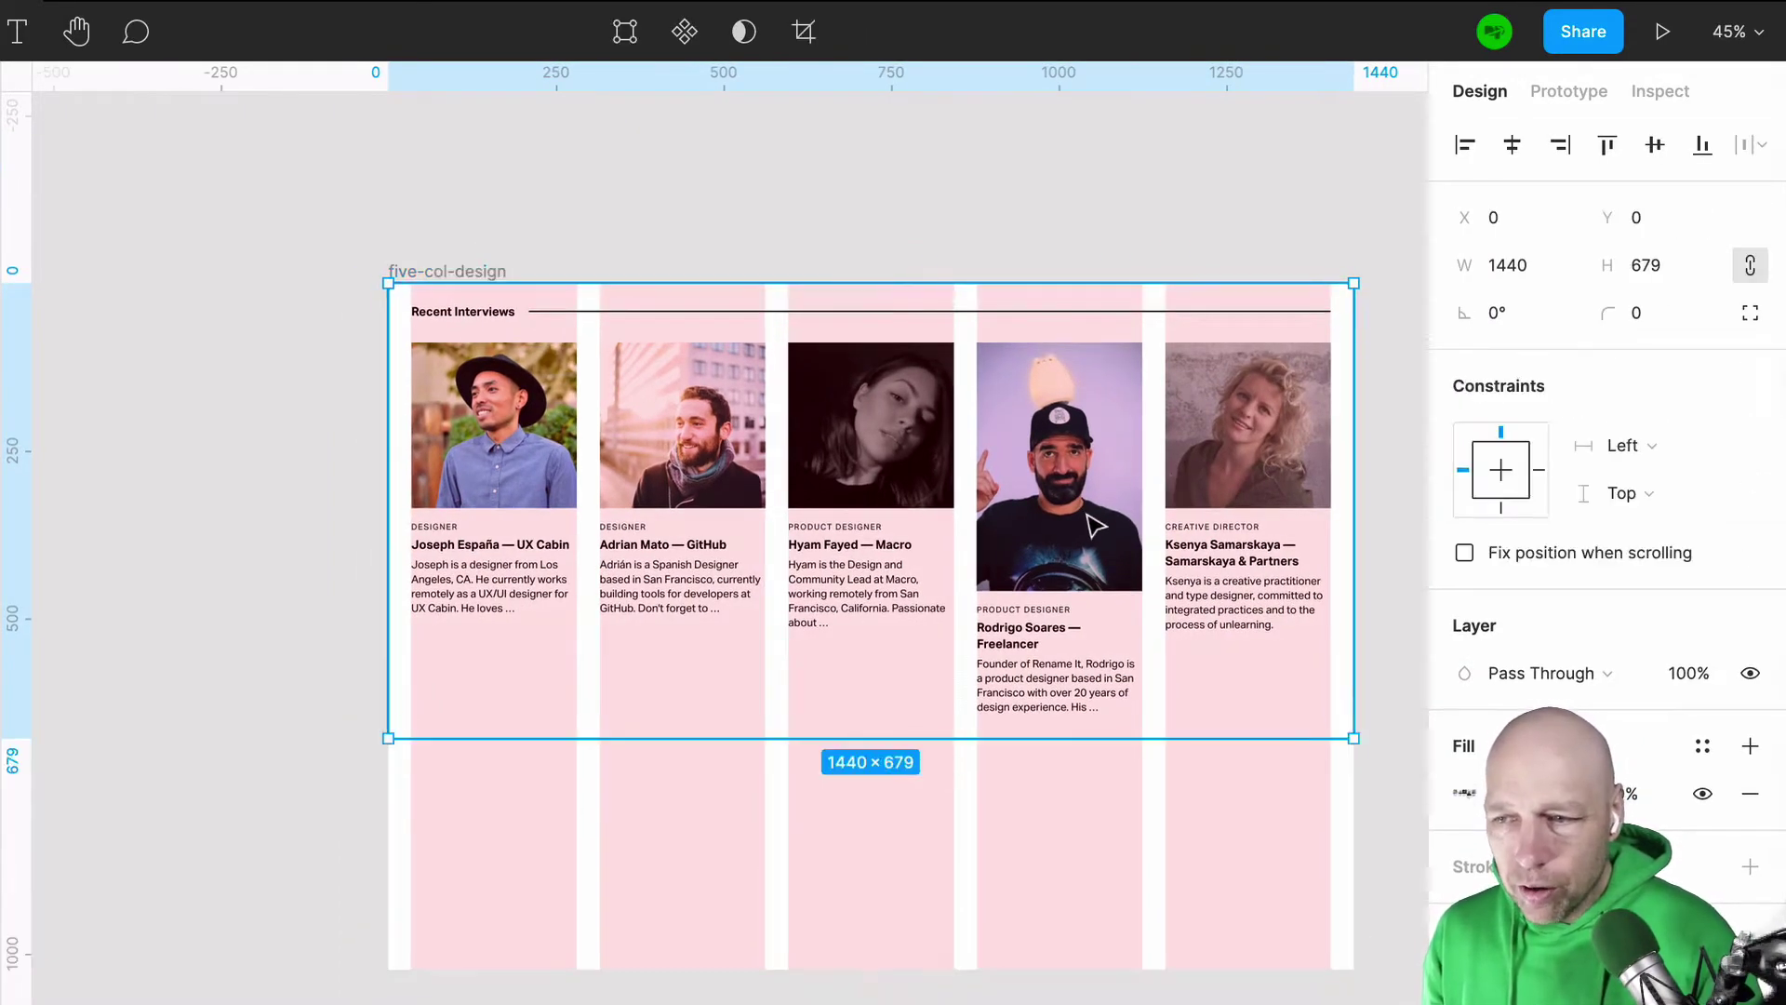
left_click_drag(1128, 421, 945, 630)
Step: Move the interview text block next to the left side of the five-col-design frame, at about X 2739, Y -87
scroll(945, 630, "left", 10)
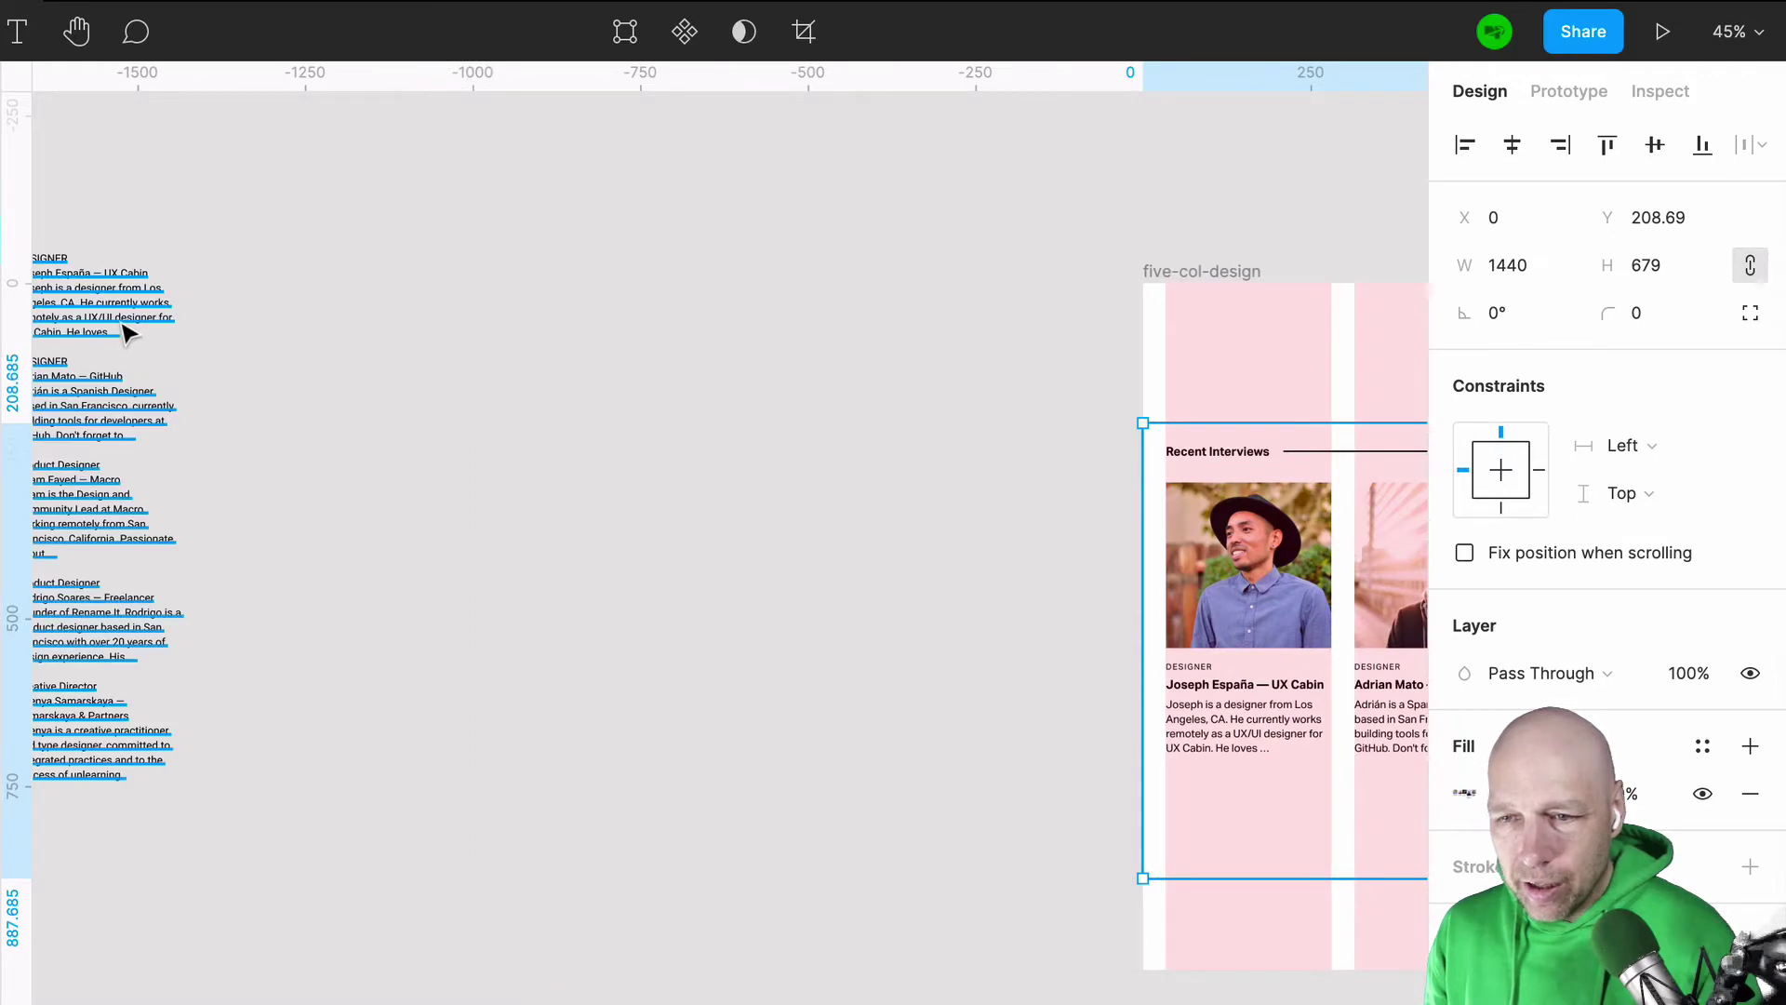
left_click_drag(158, 312, 1039, 694)
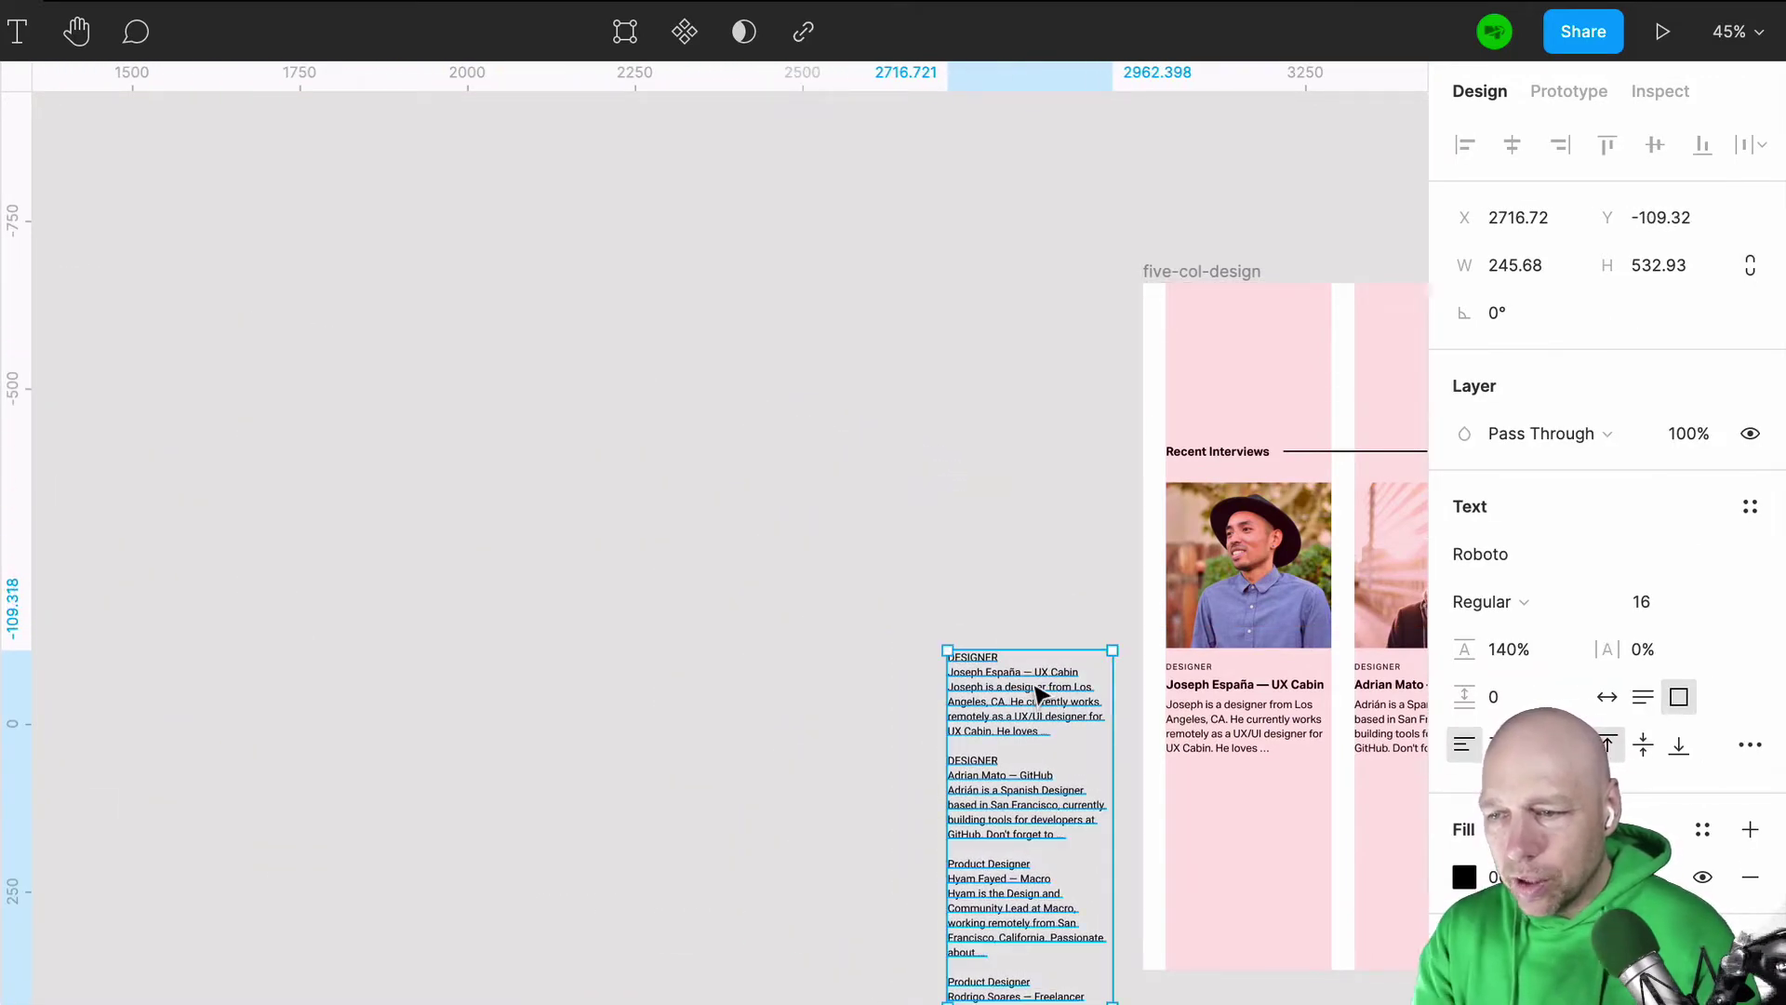
scroll(1039, 693, "up", 10)
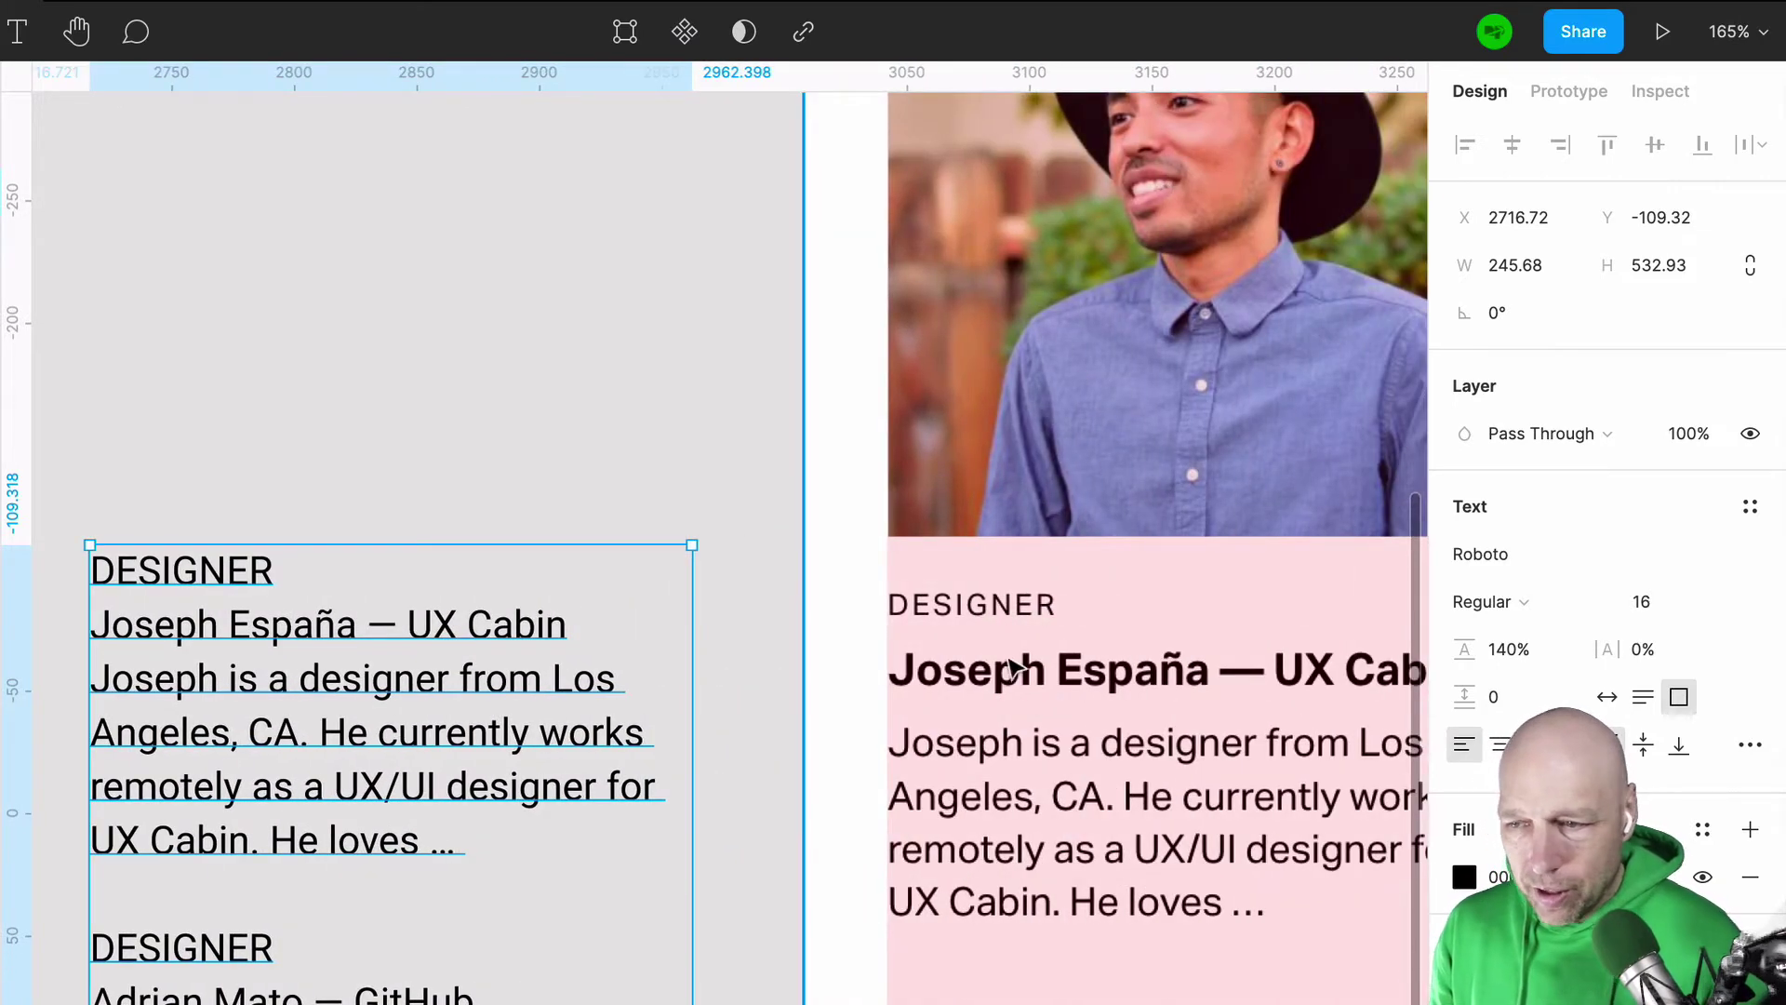
left_click_drag(490, 663, 545, 720)
Step: Select all the text in the interview text block and set its font to Aktiv Grotesk
double_click(559, 722)
left_click(559, 722)
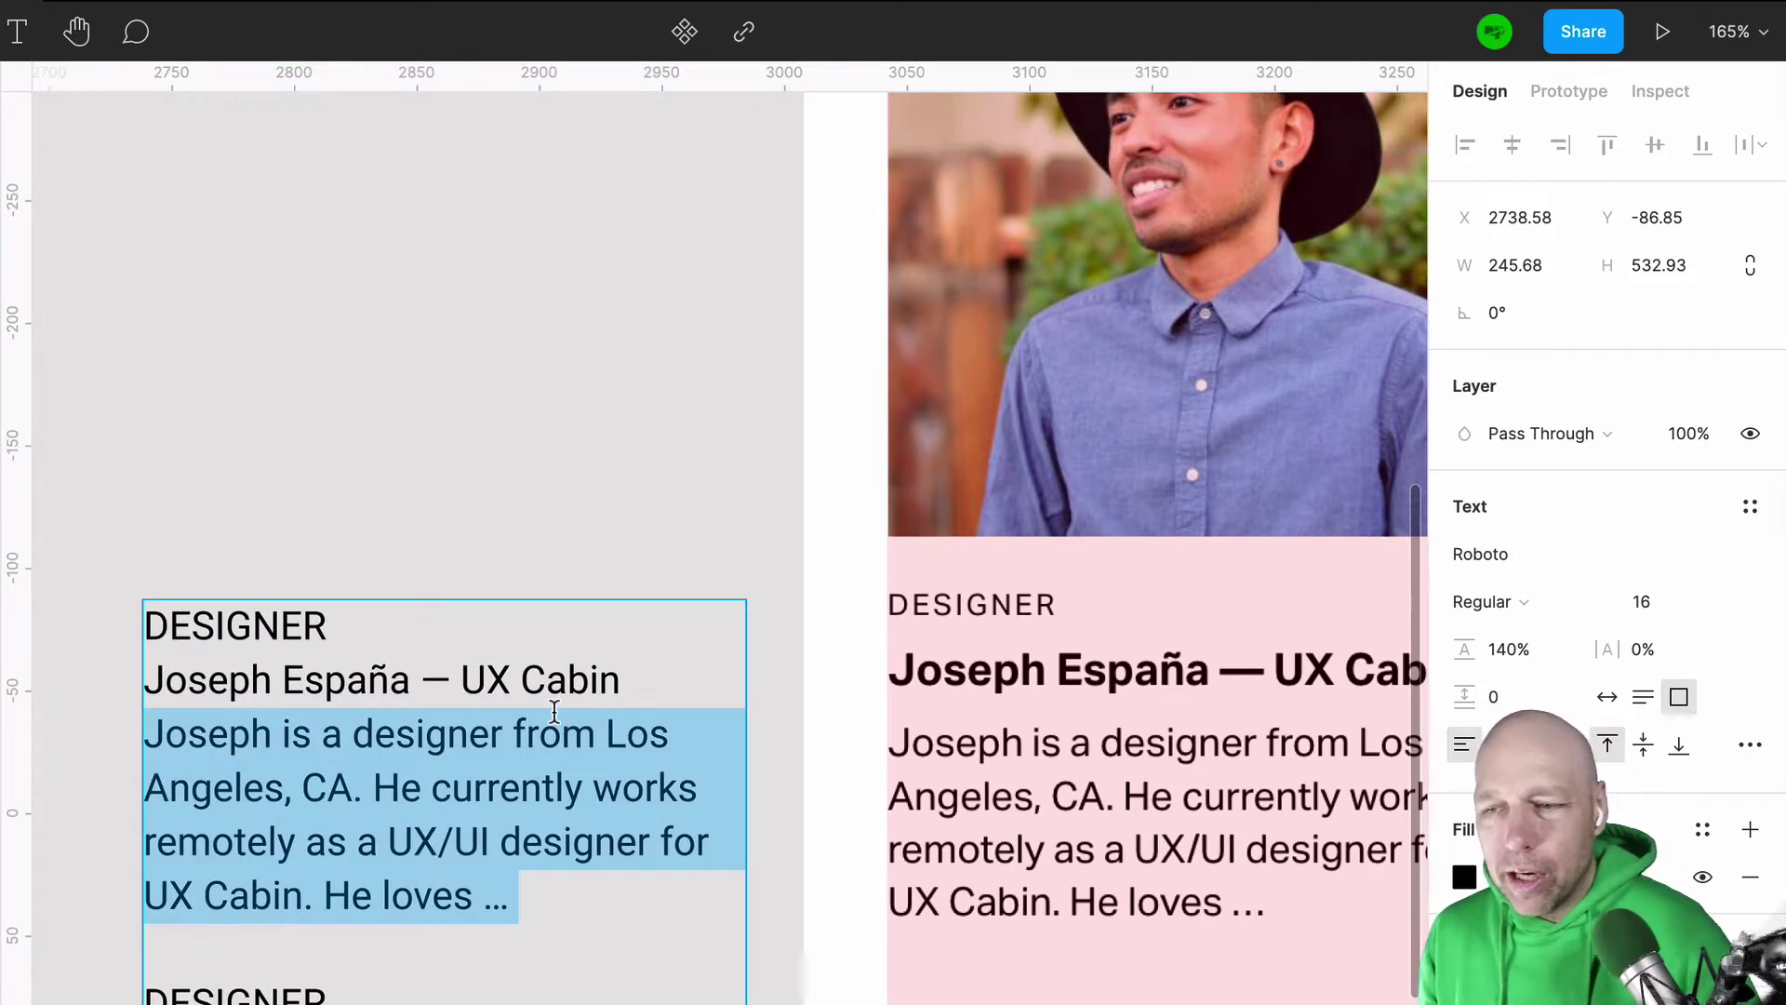
left_click(558, 729)
triple_click(554, 711)
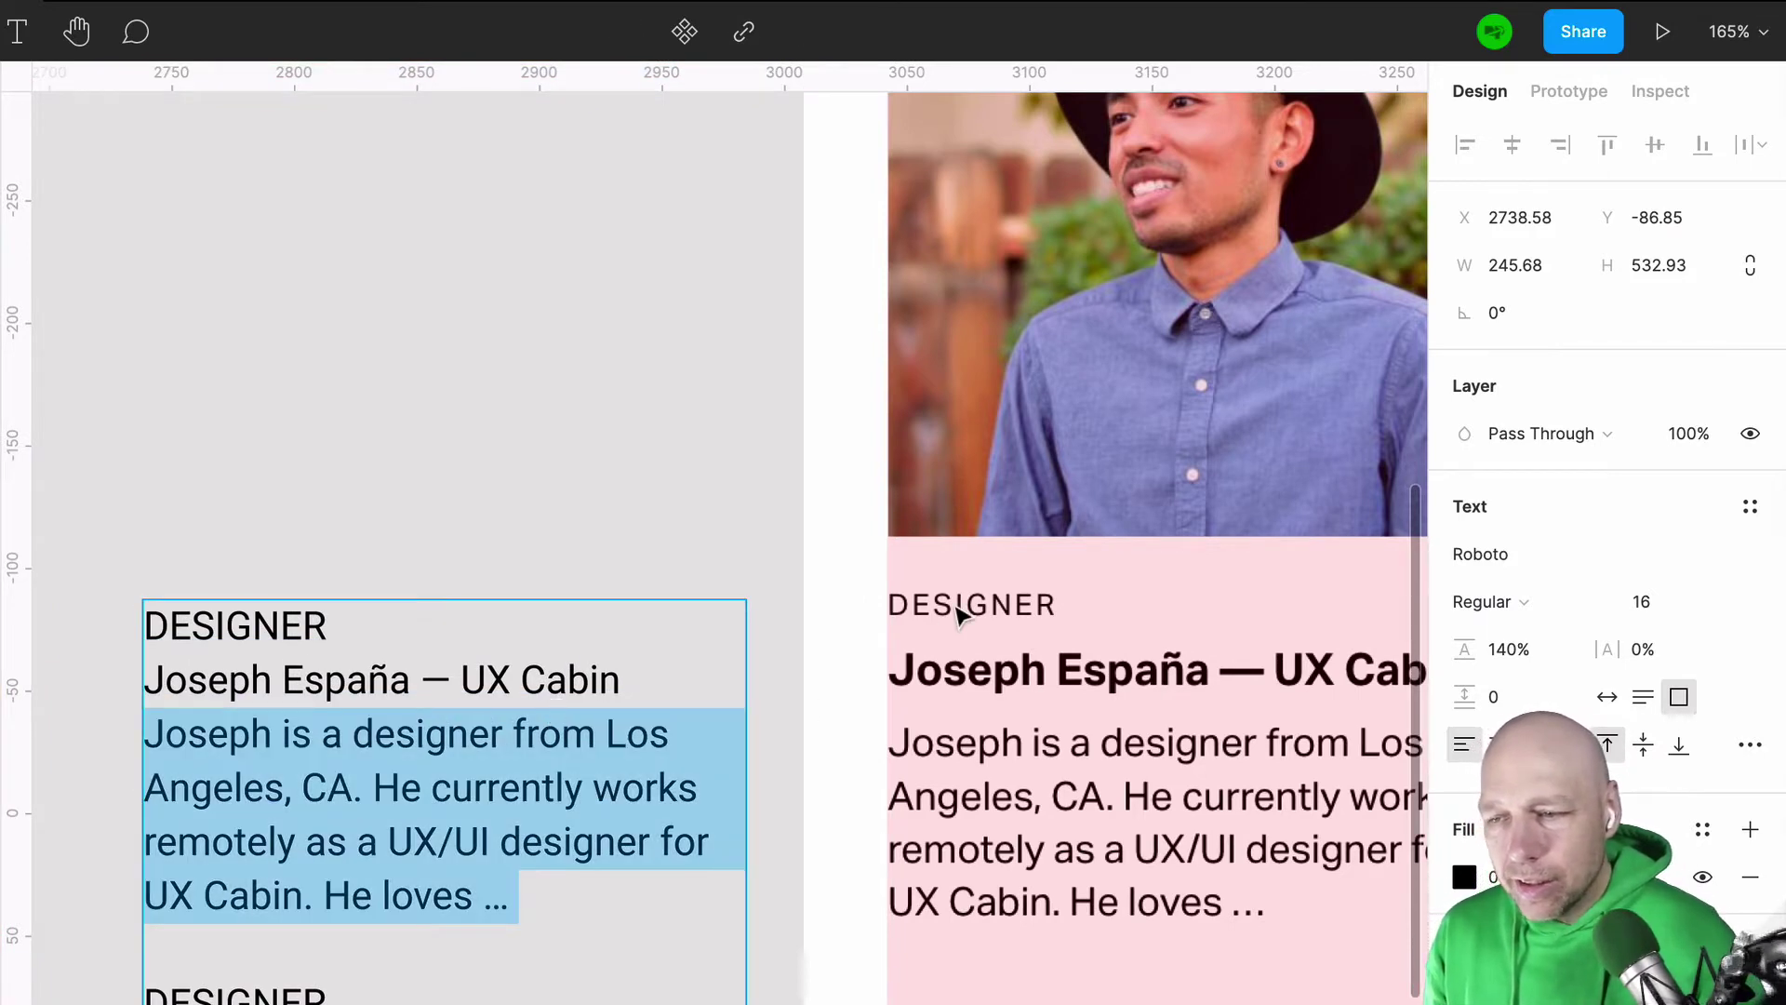
double_click(526, 689)
key("ctrl+a")
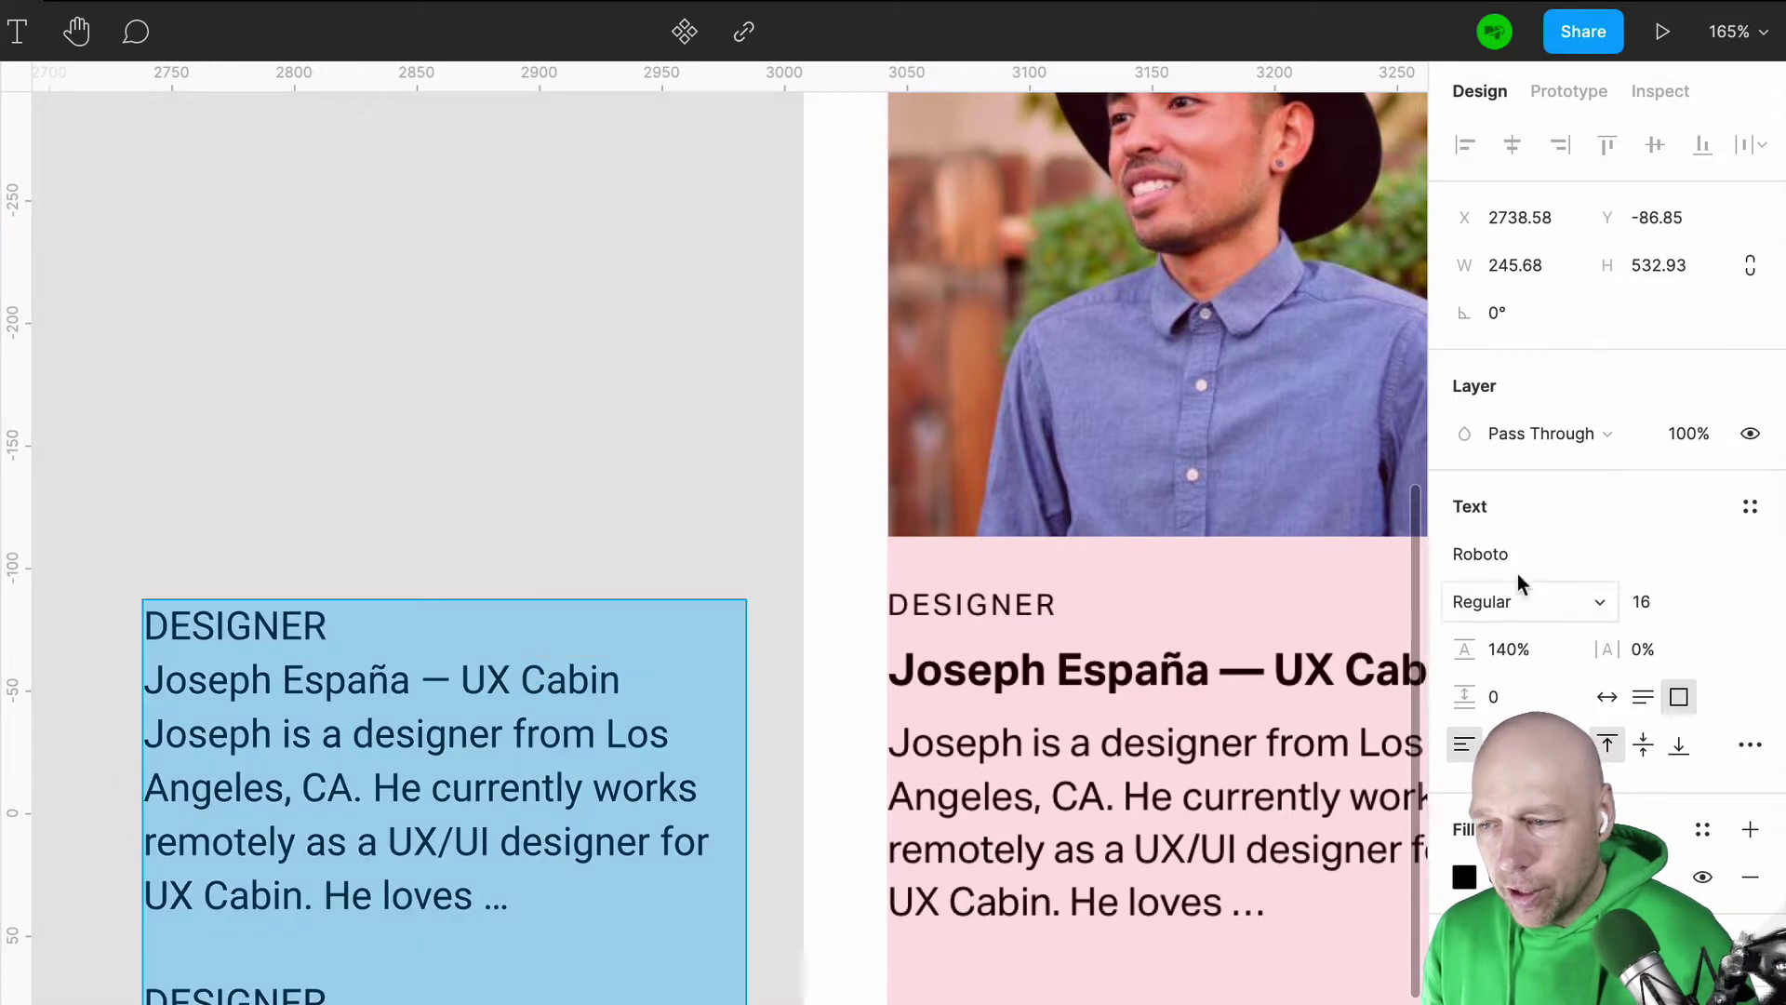
left_click(1521, 551)
type("a")
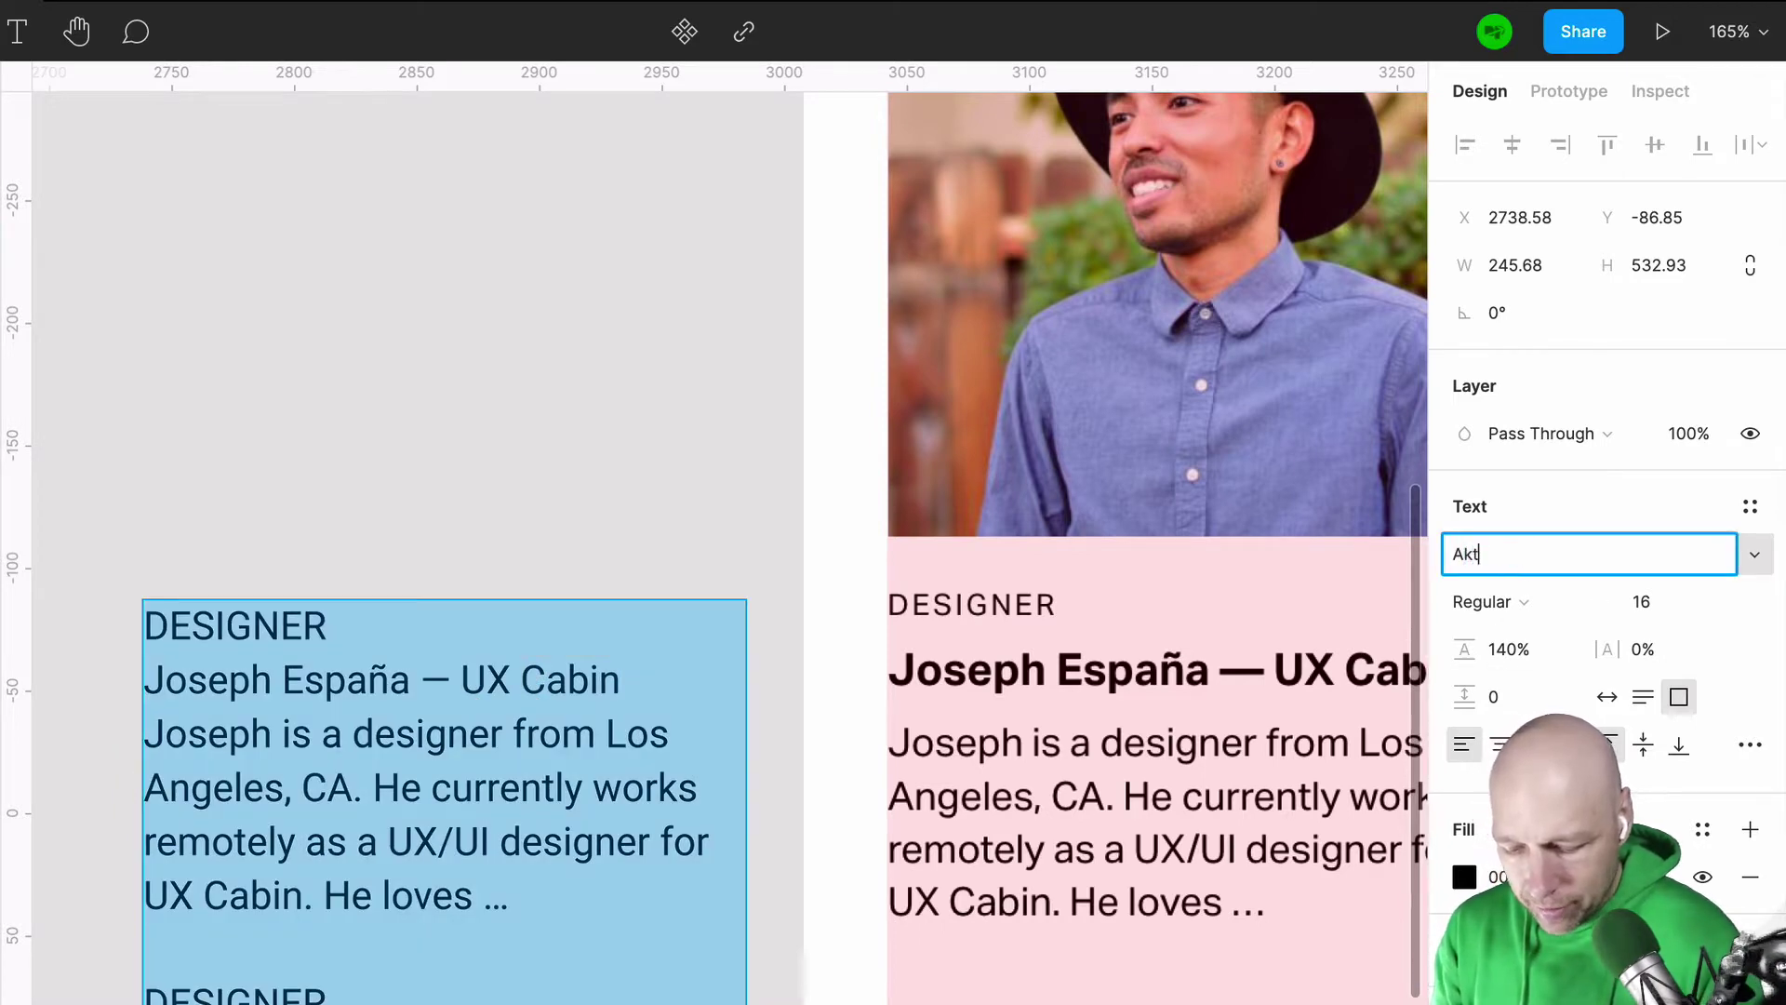
type("ktiv Grotesk")
key("Return")
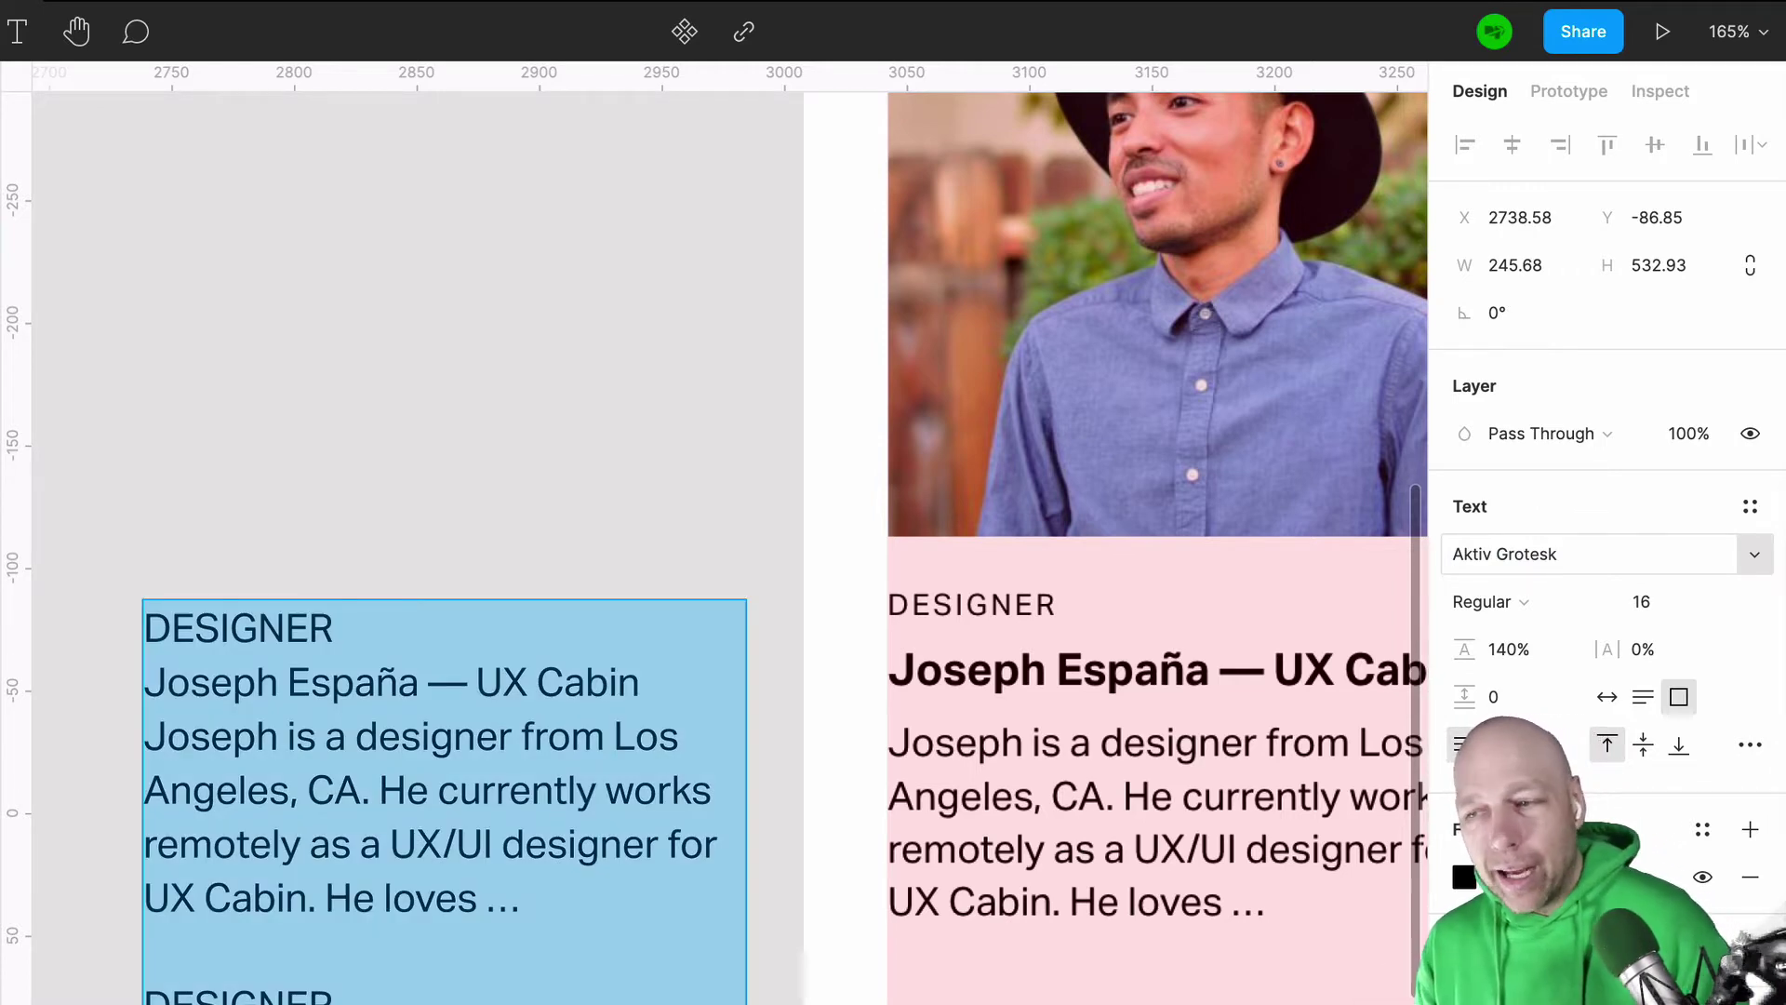
Step: Try Roboto as the font of the interview text block and undo the change
left_click(1491, 551)
type("Roboto")
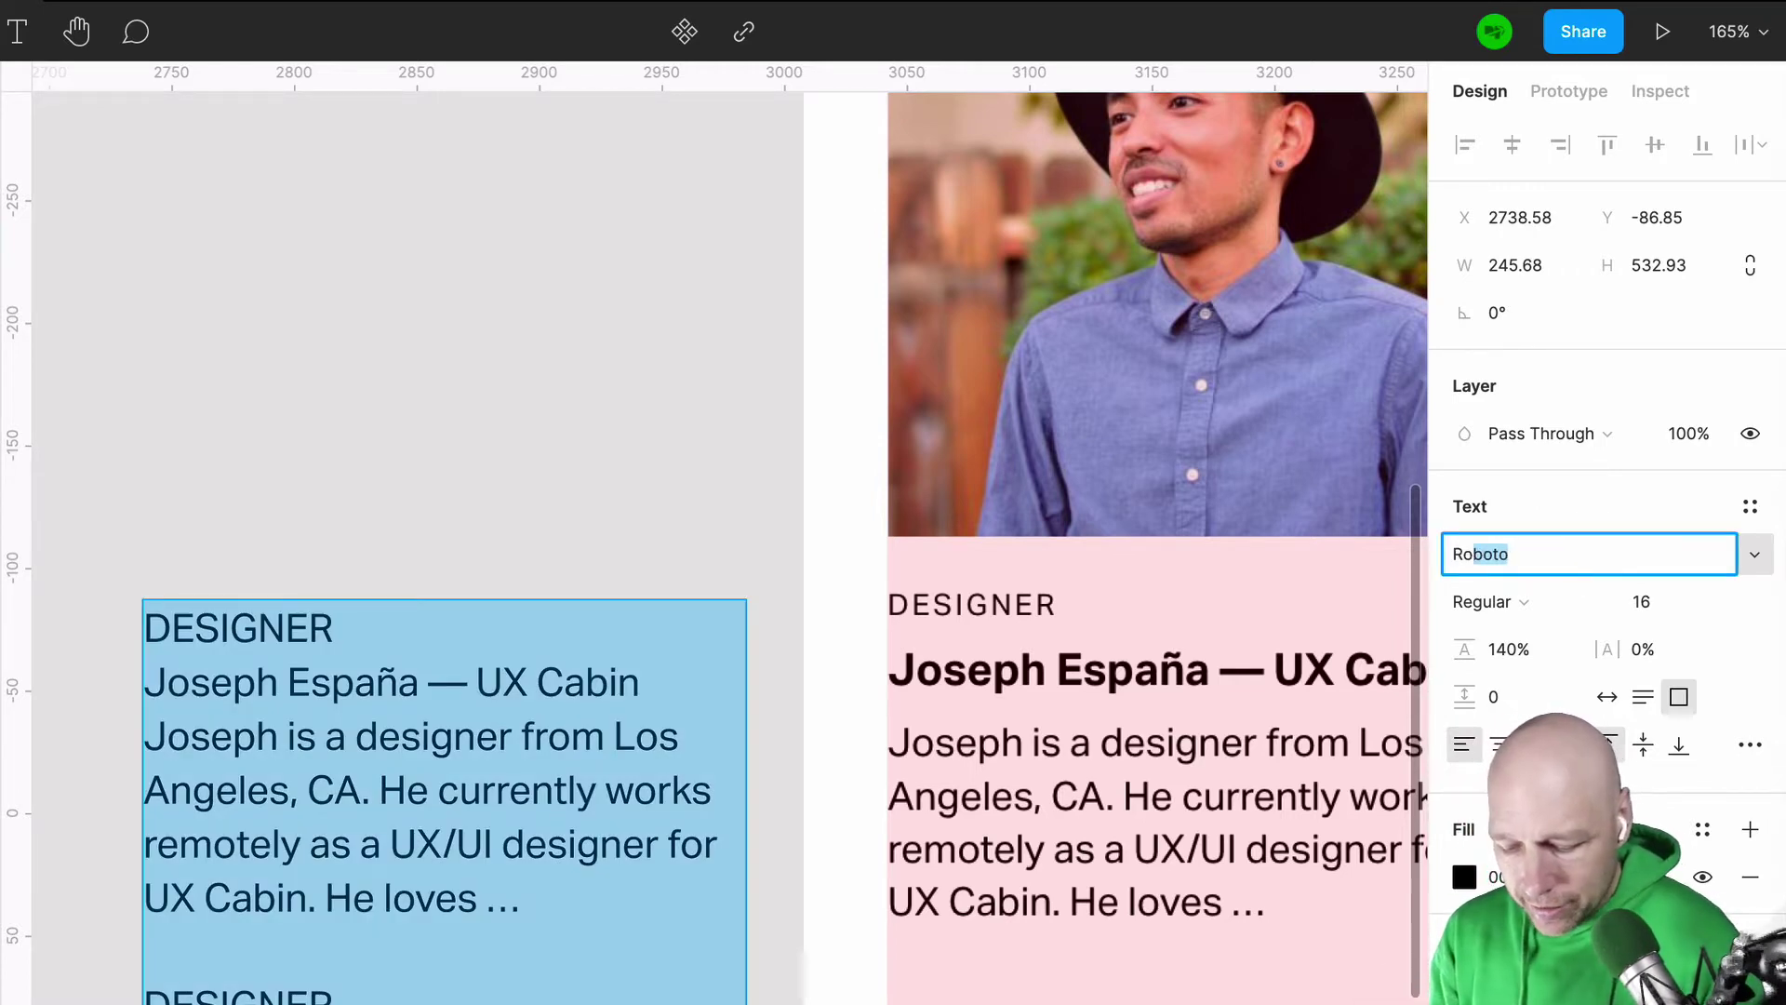
key("Return")
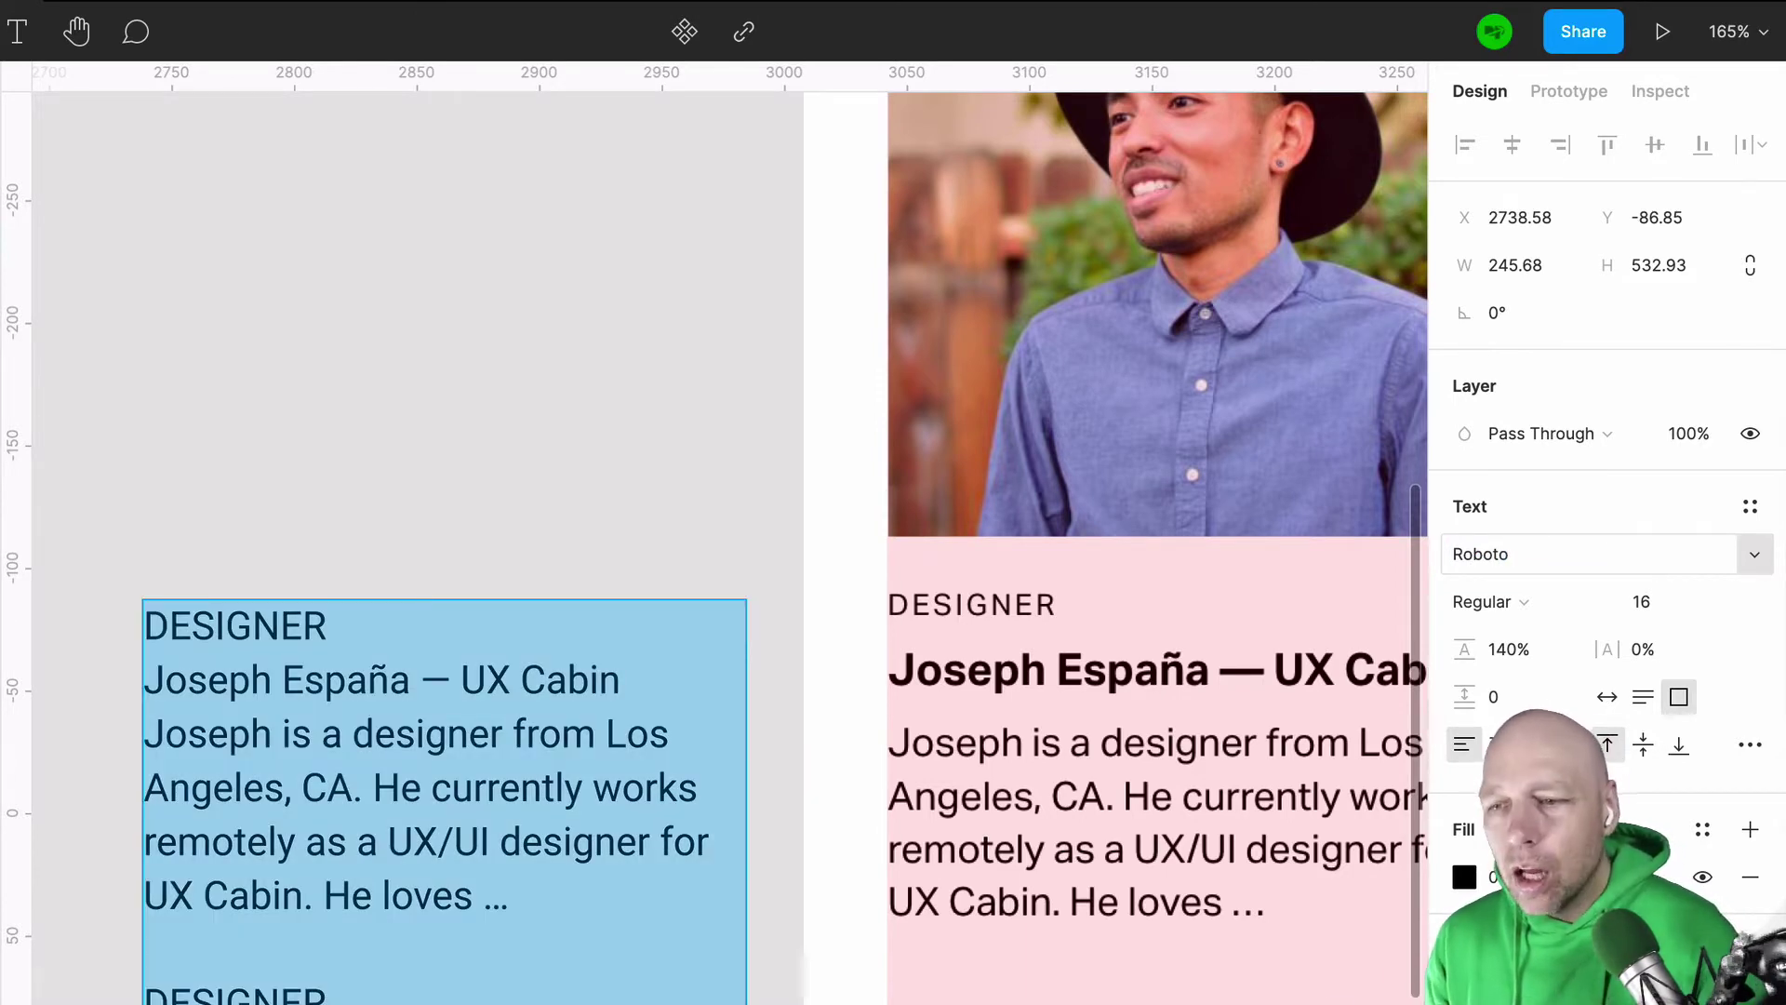
key("ctrl+z")
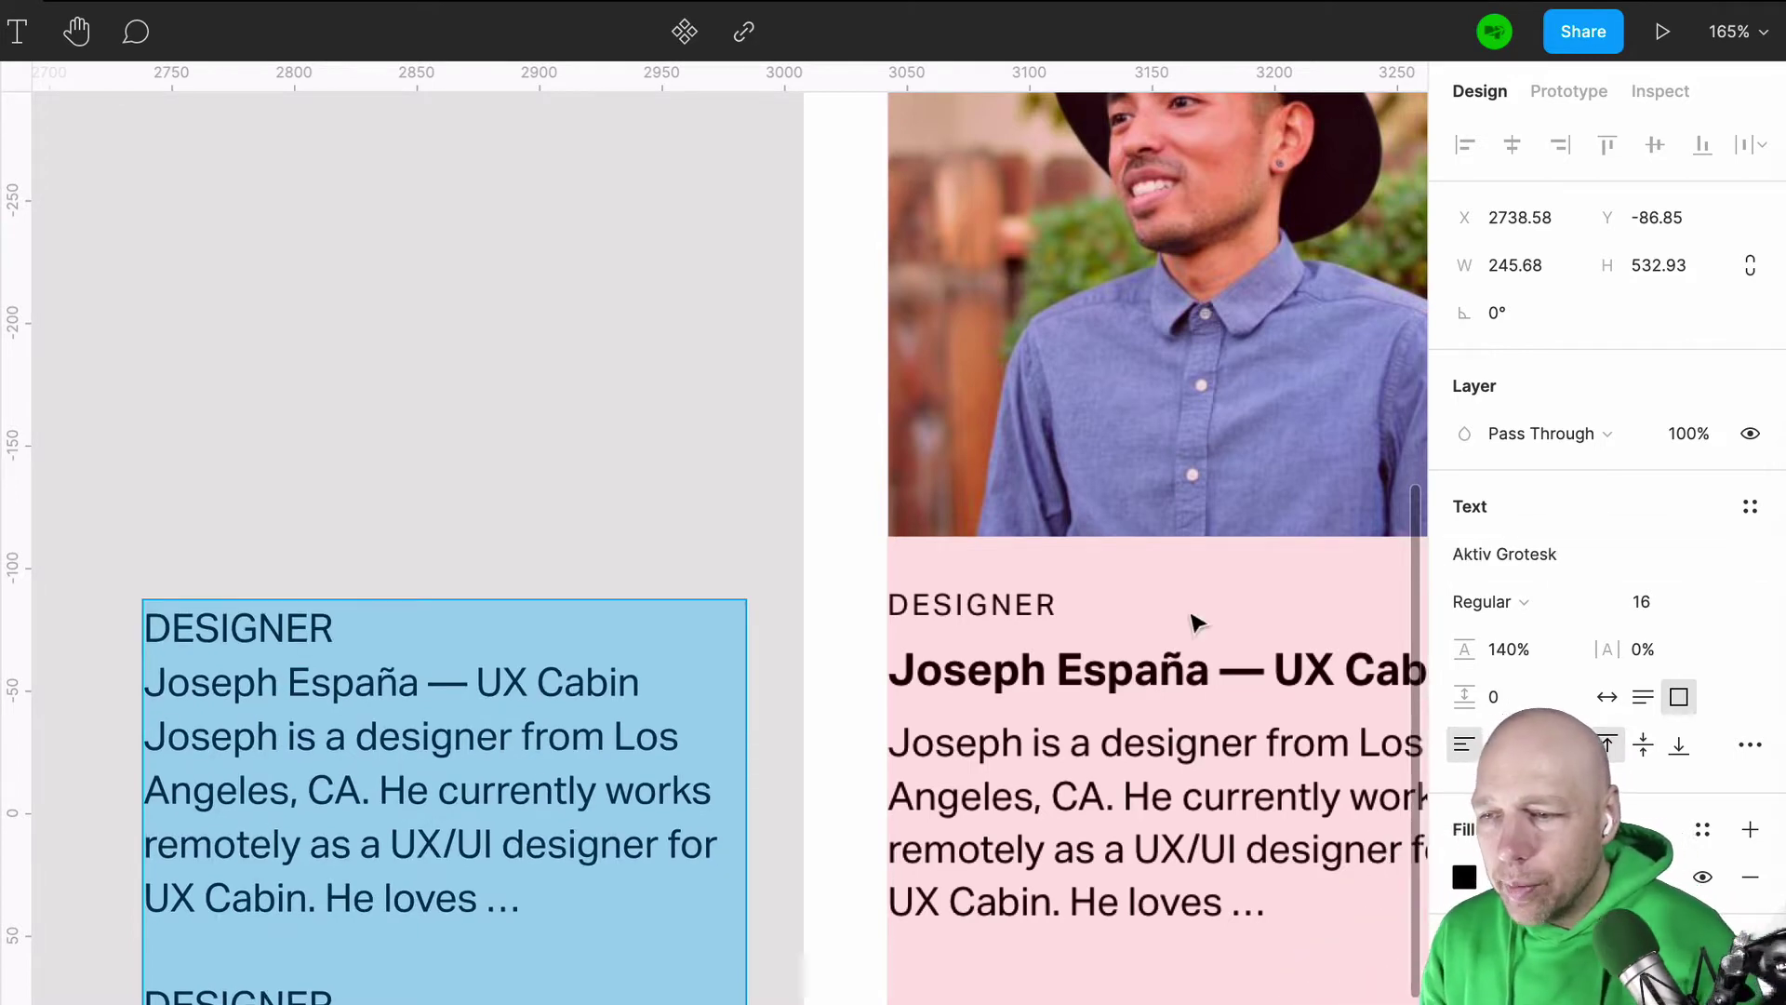
Step: Leave text editing and shift the interview text block up to about Y -92, in line with the reference card's text
left_click(584, 620)
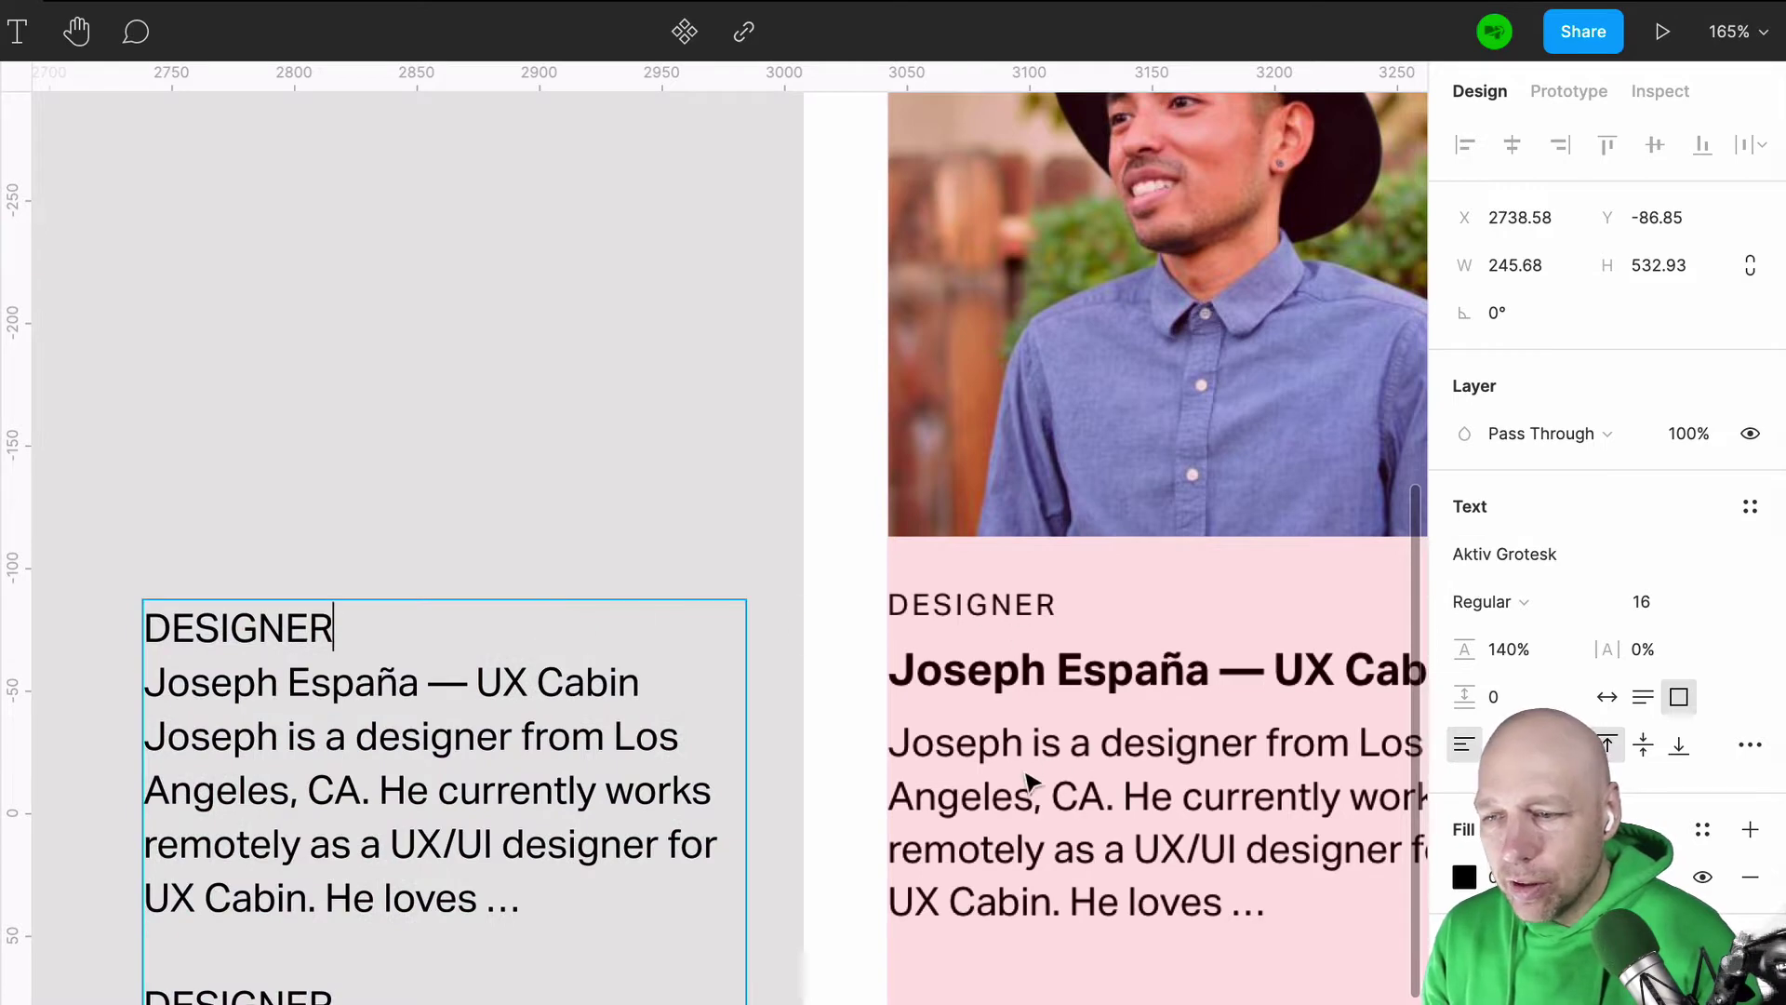
key("Escape")
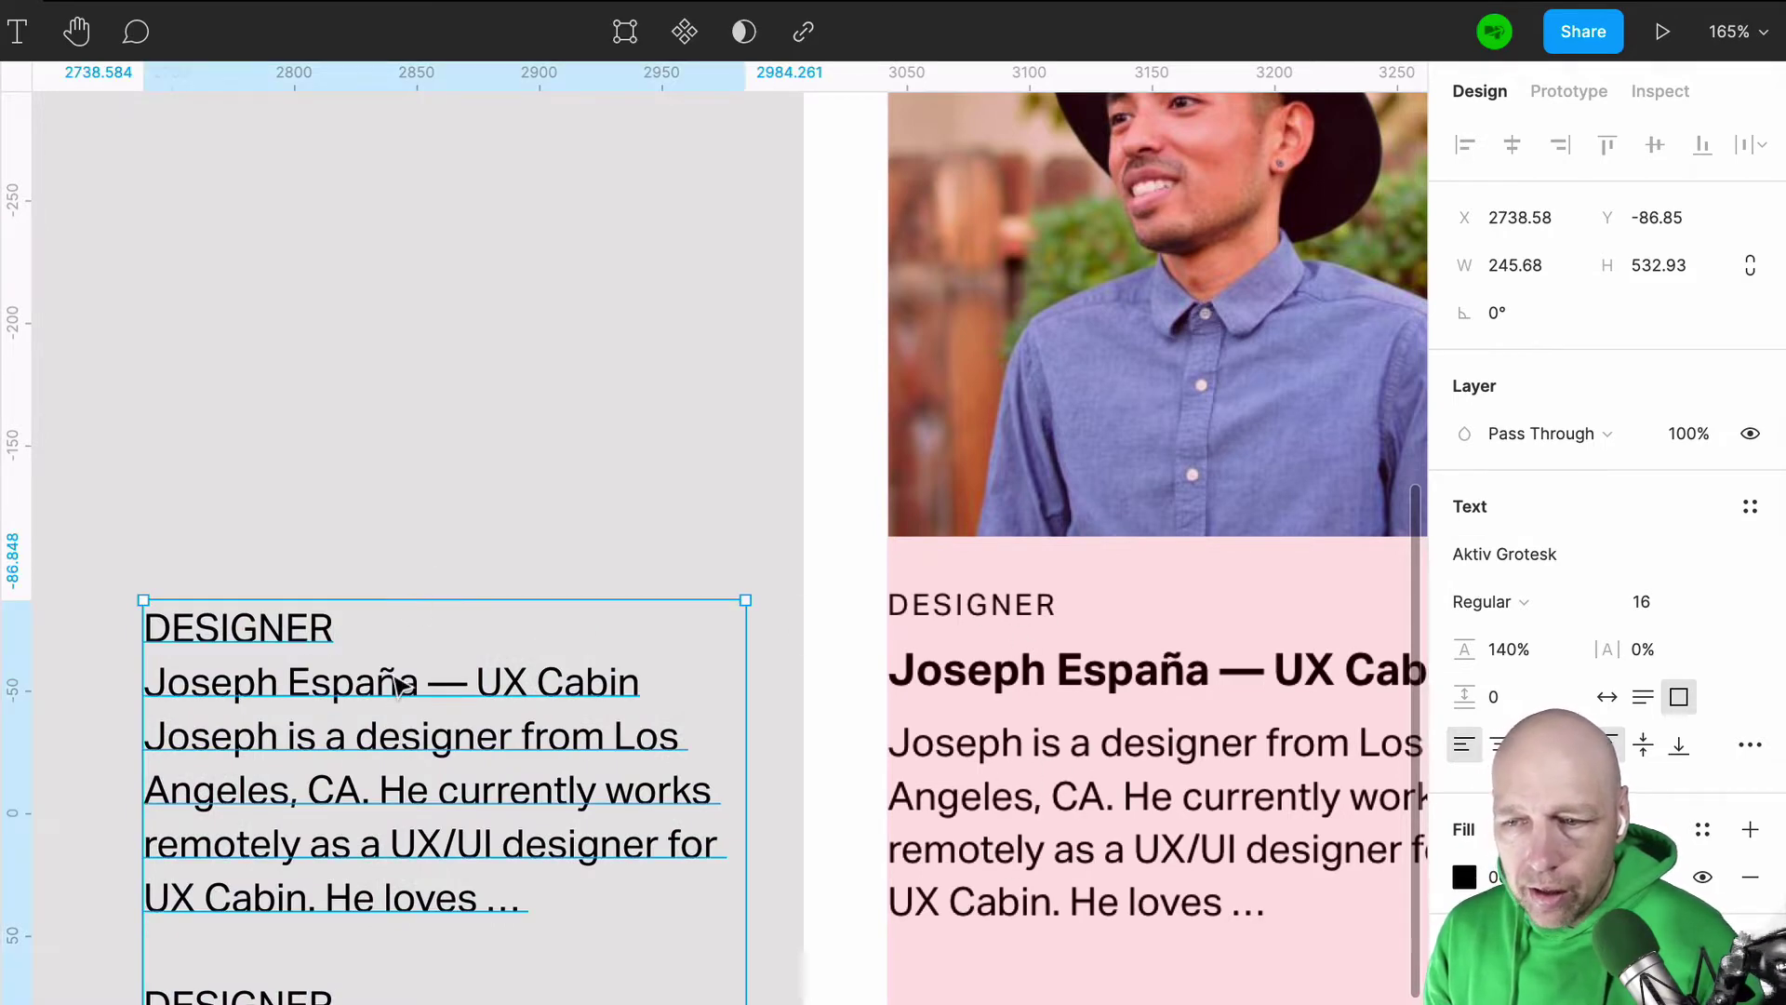
left_click_drag(399, 672, 400, 659)
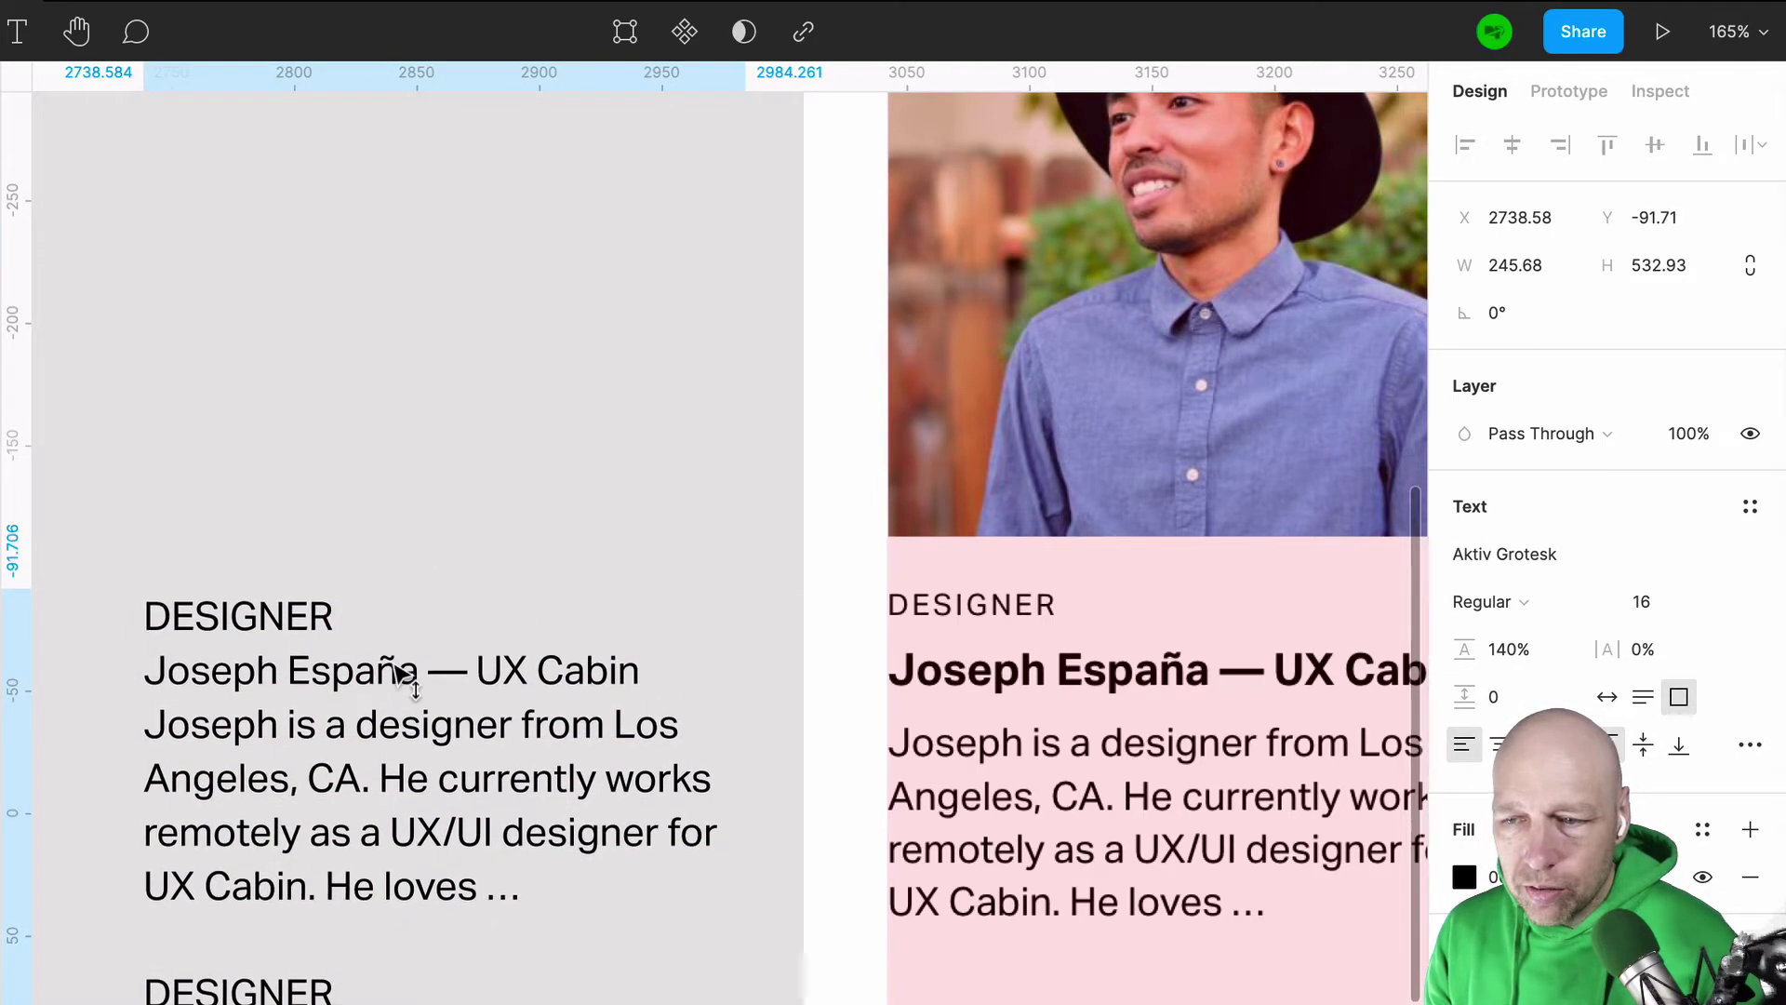
Step: Set the font size of the first DESIGNER label in the interview text block to 12
double_click(260, 616)
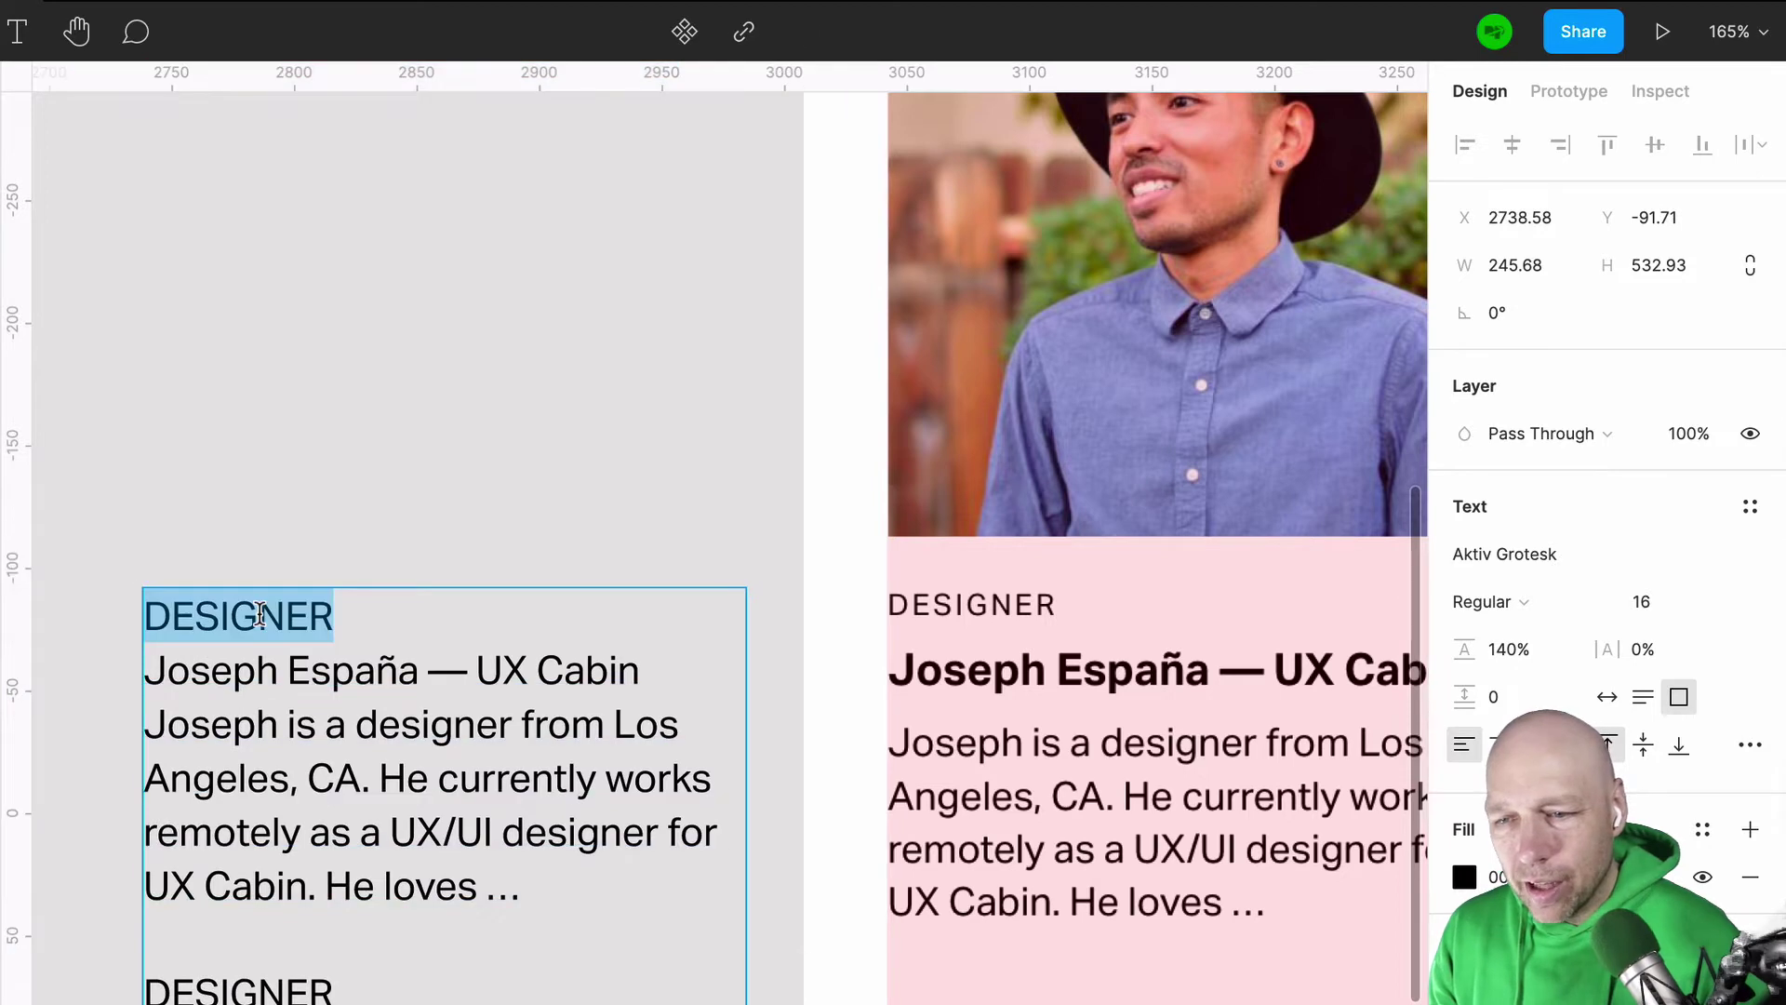
left_click(328, 621)
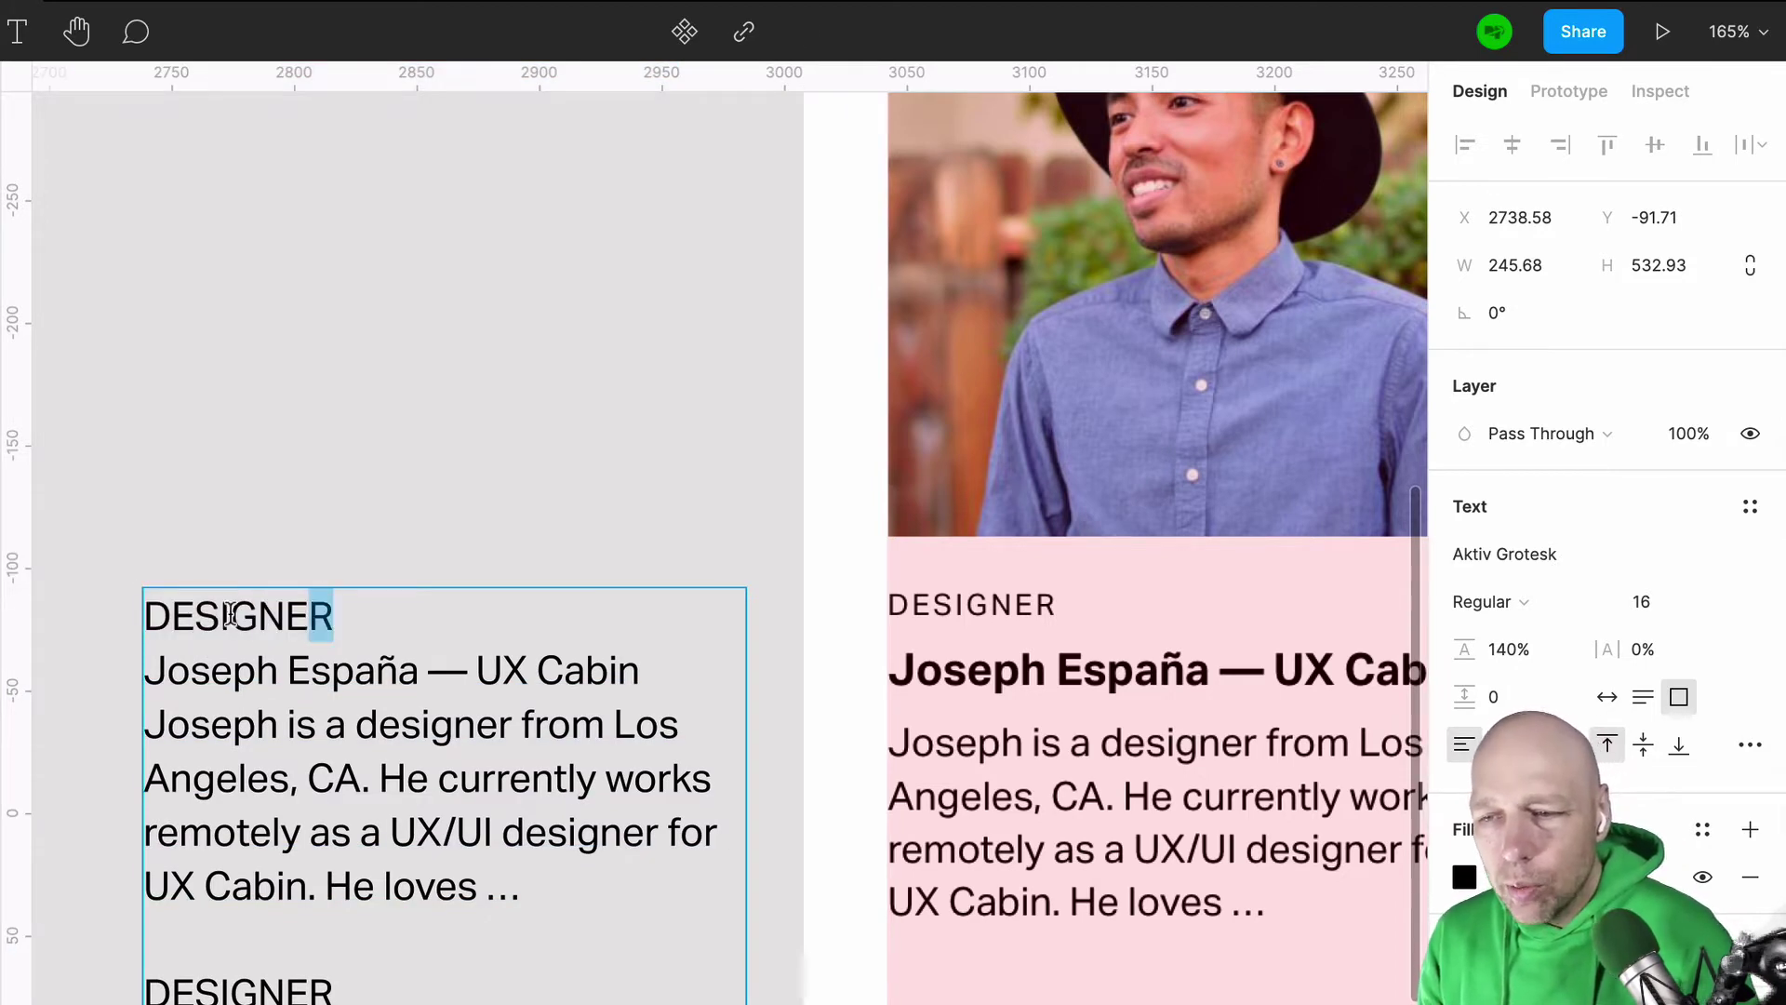
left_click_drag(230, 616, 59, 609)
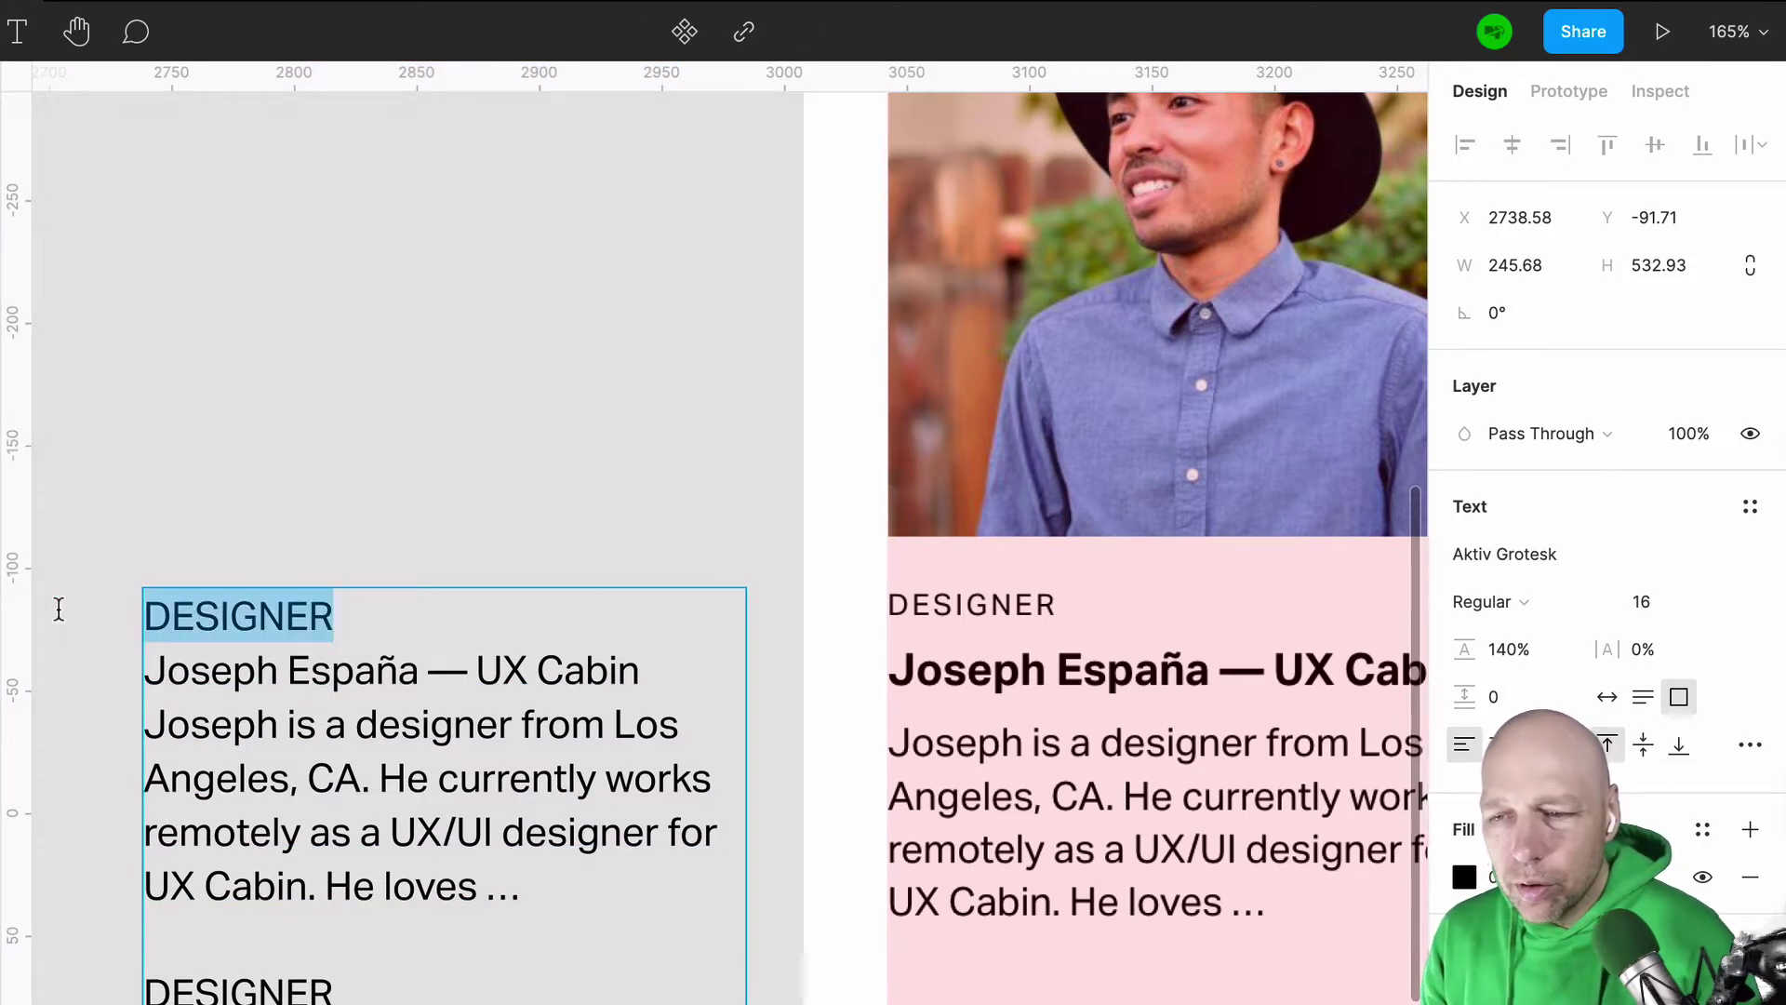
left_click(1662, 605)
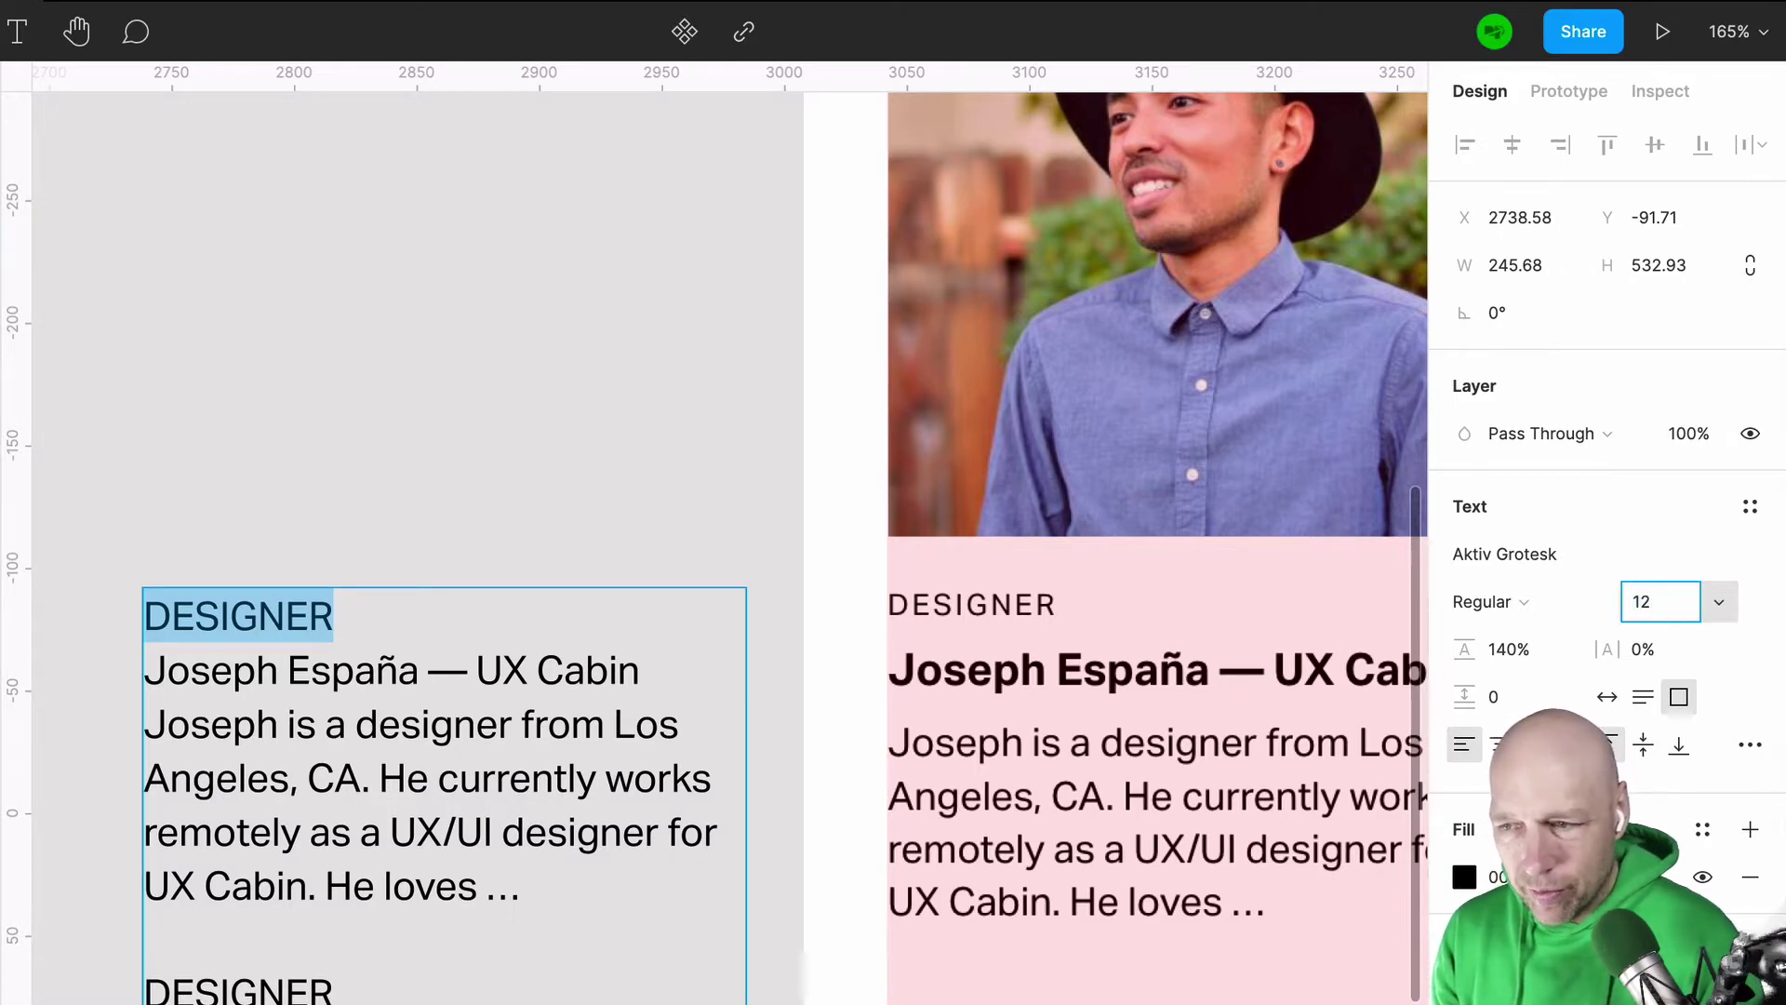
type("12")
key("Return")
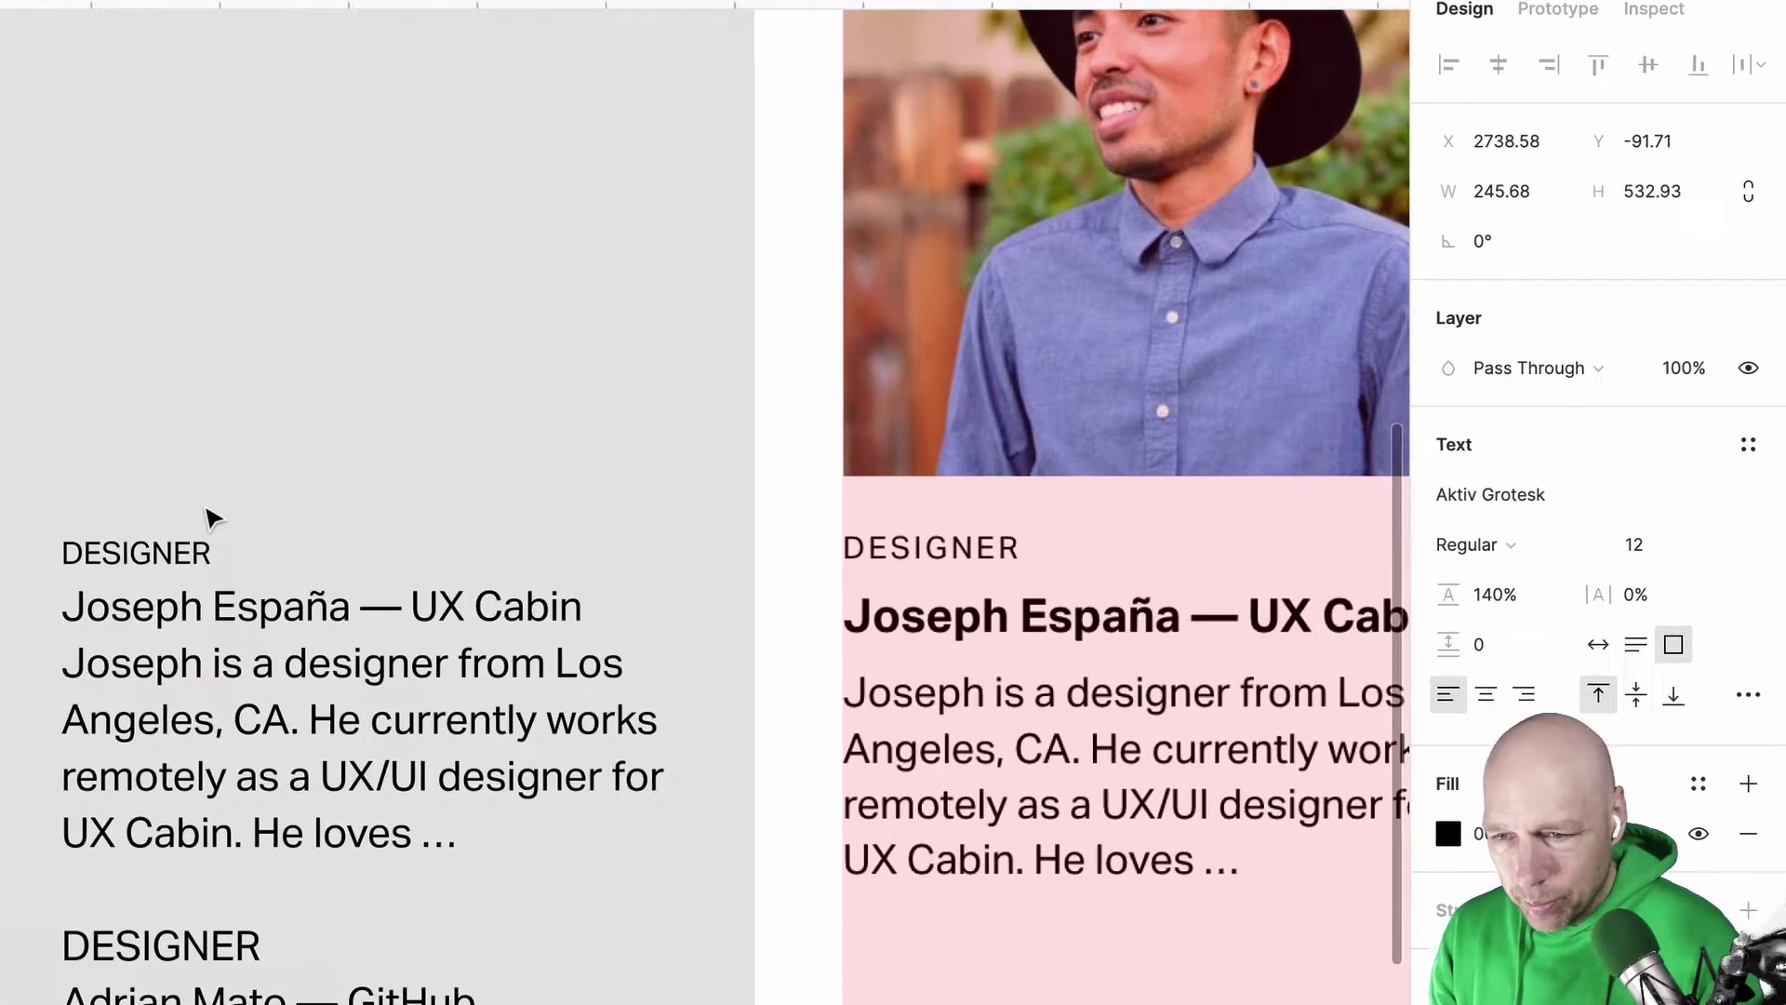
key("Escape")
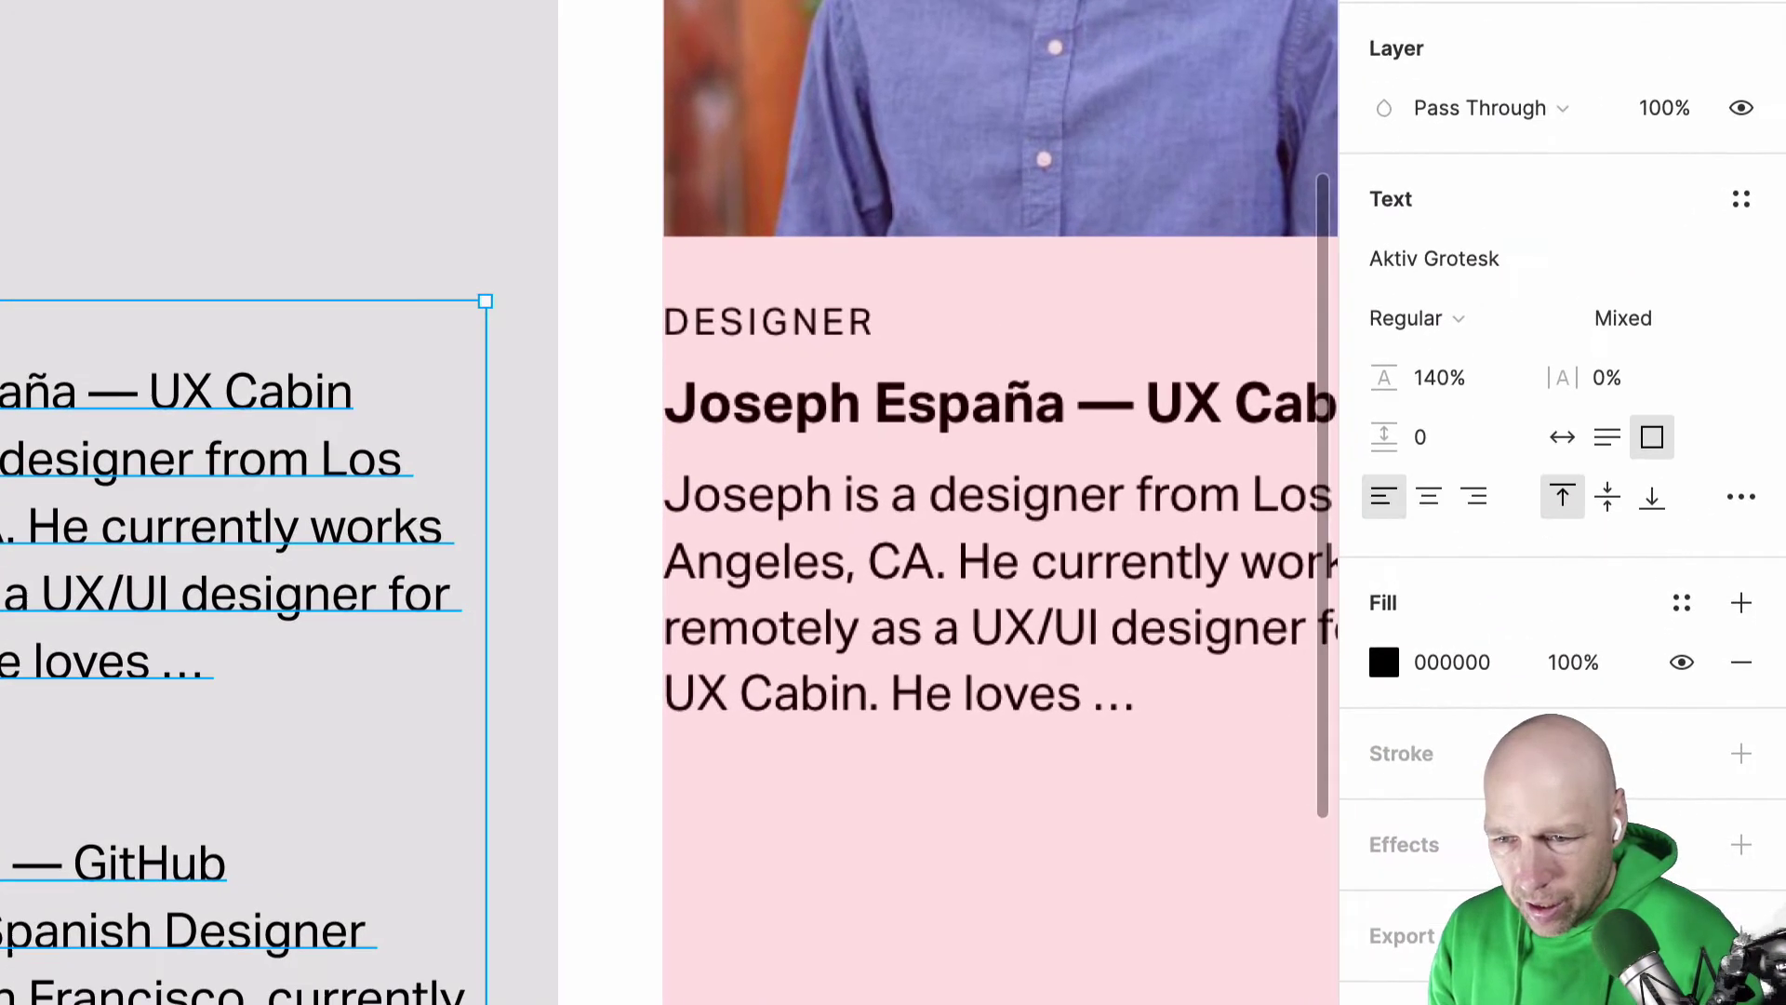
Step: Lay the interview text block over the reference card's text and set the first DESIGNER label's letter spacing to 12%
left_click_drag(651, 656, 1109, 630)
left_click_drag(941, 354, 821, 317)
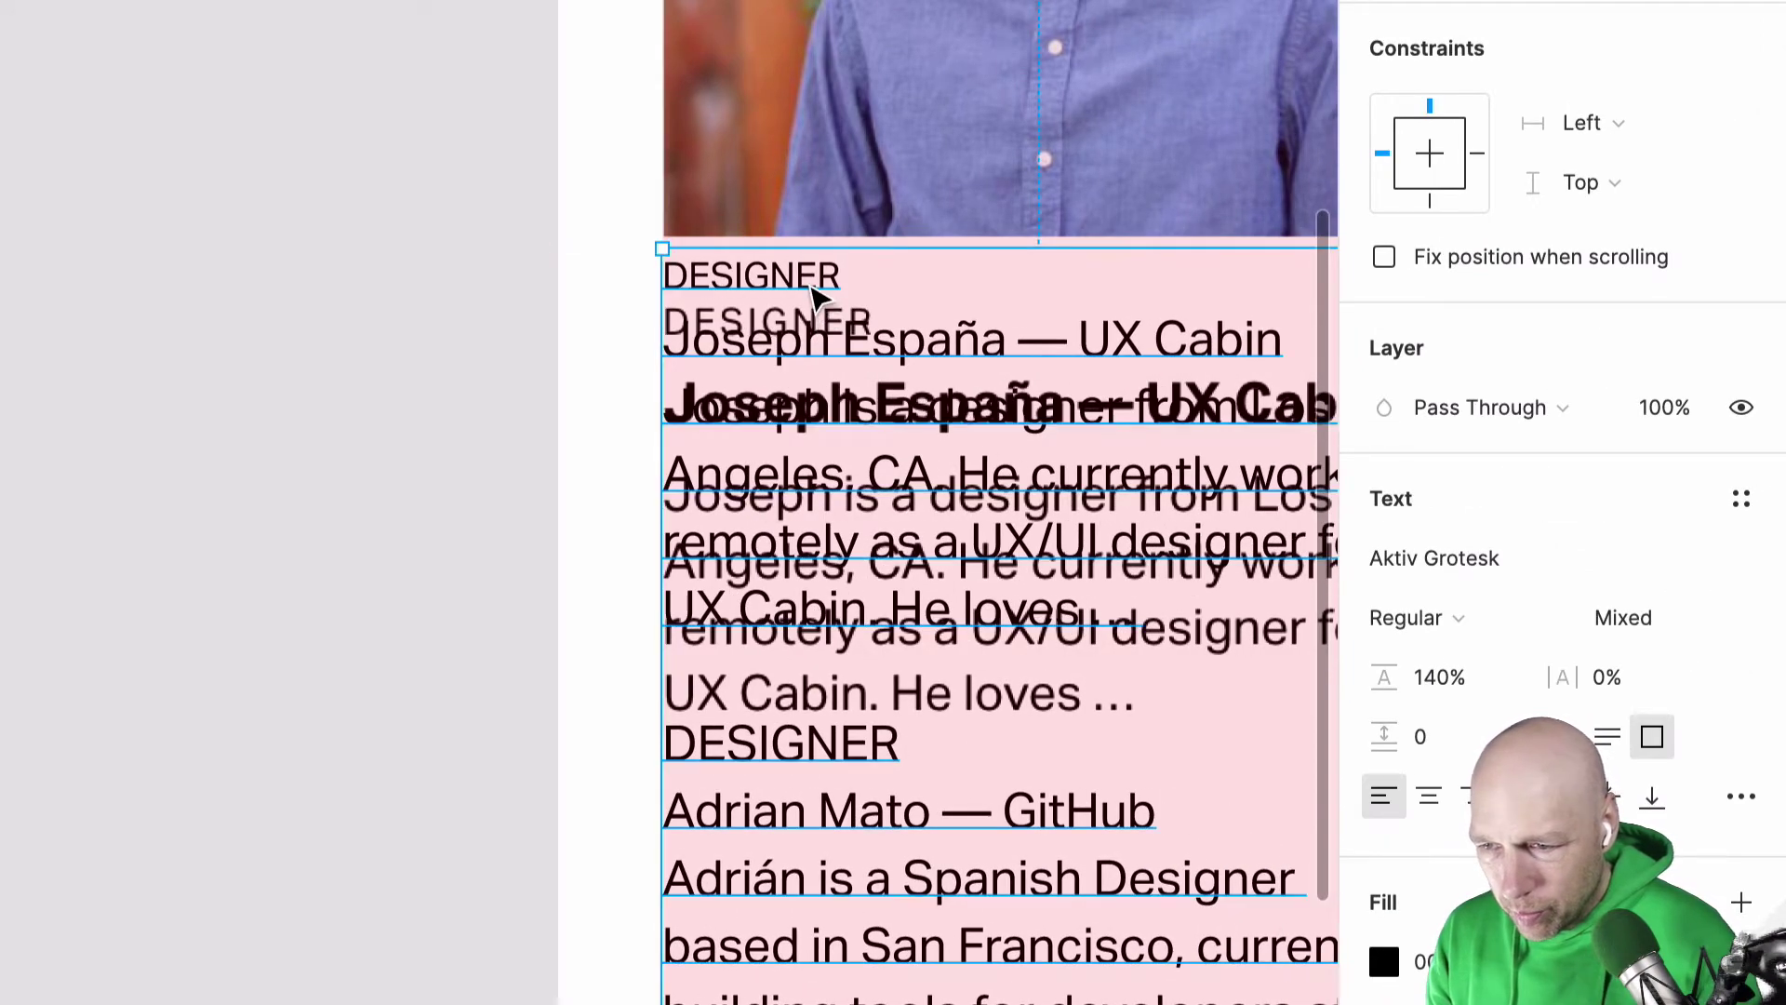
double_click(814, 279)
double_click(815, 277)
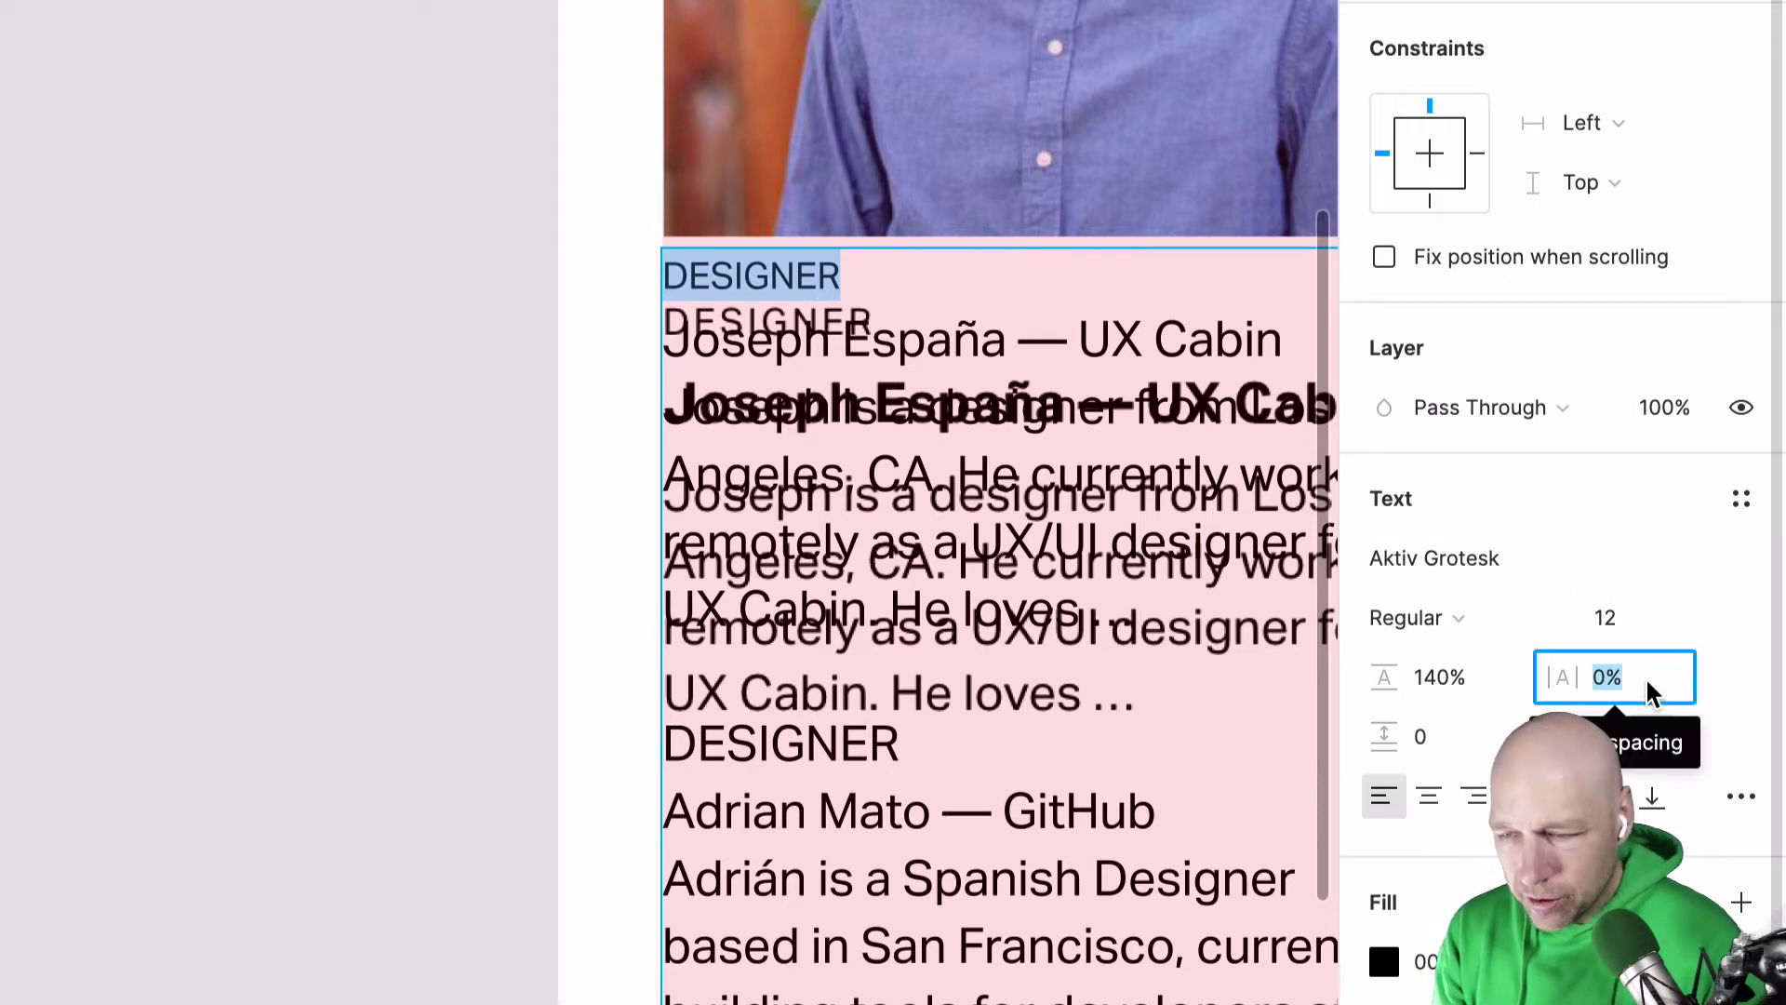
type("10")
key("Return")
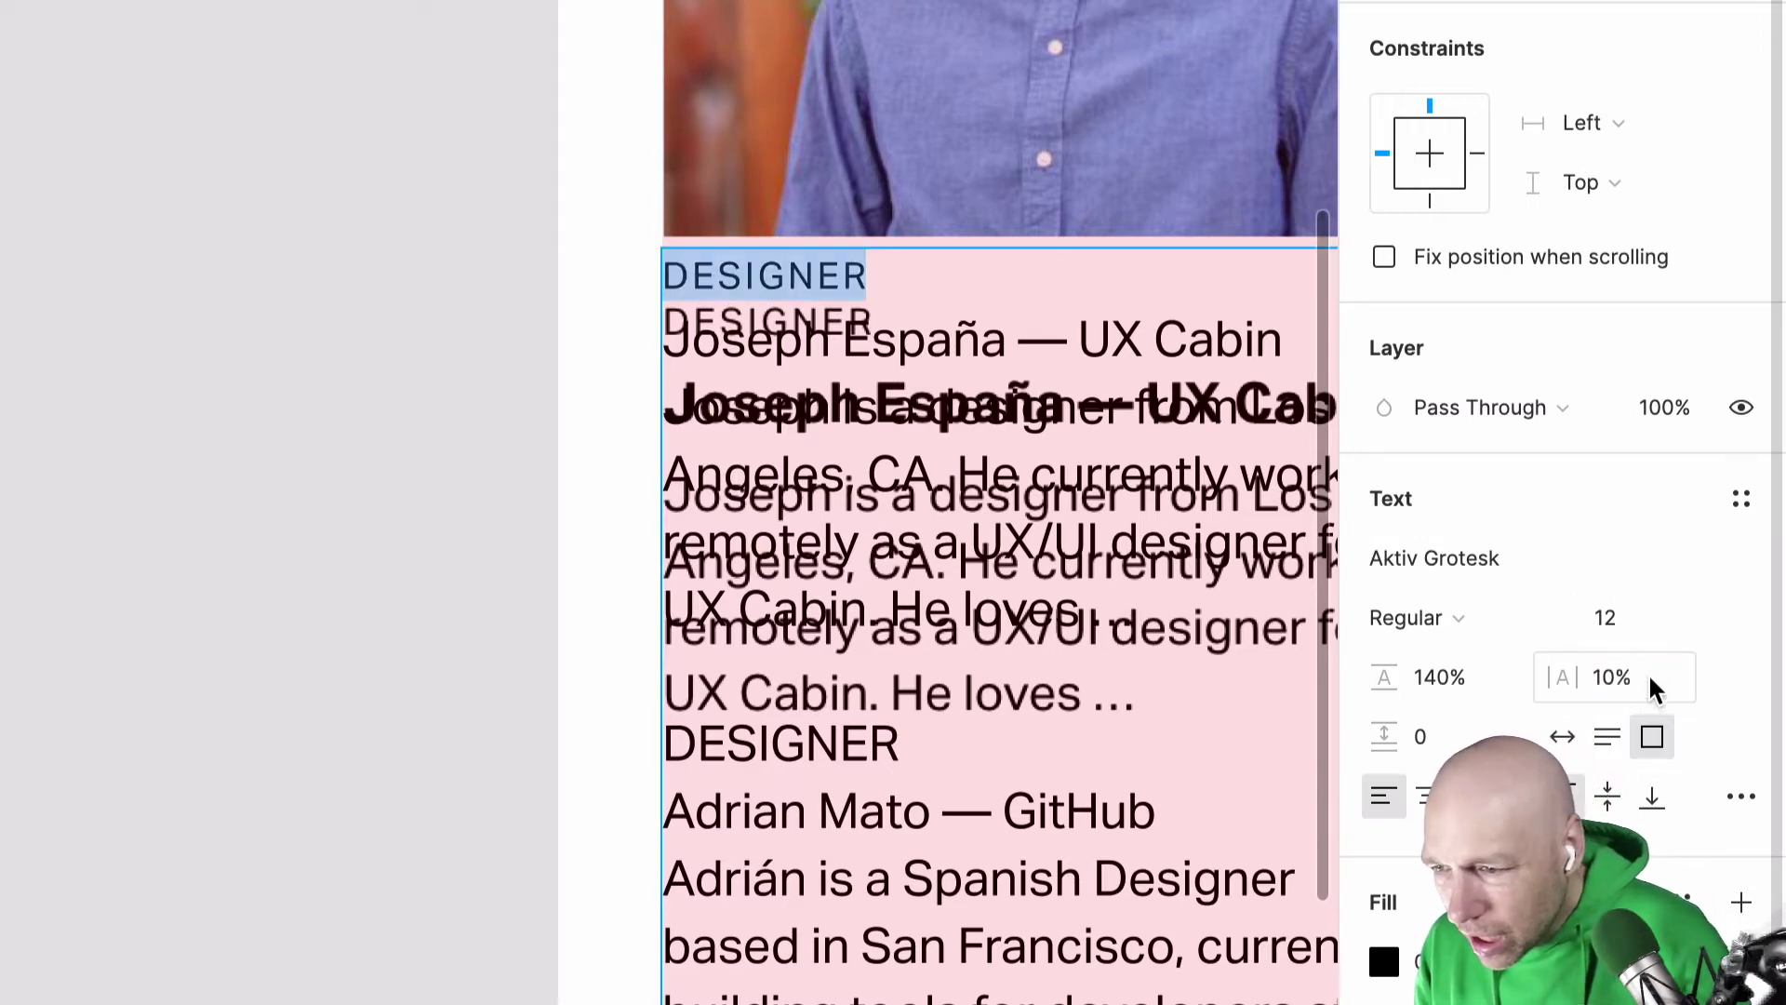
left_click(1648, 684)
key("Up")
key("Up")
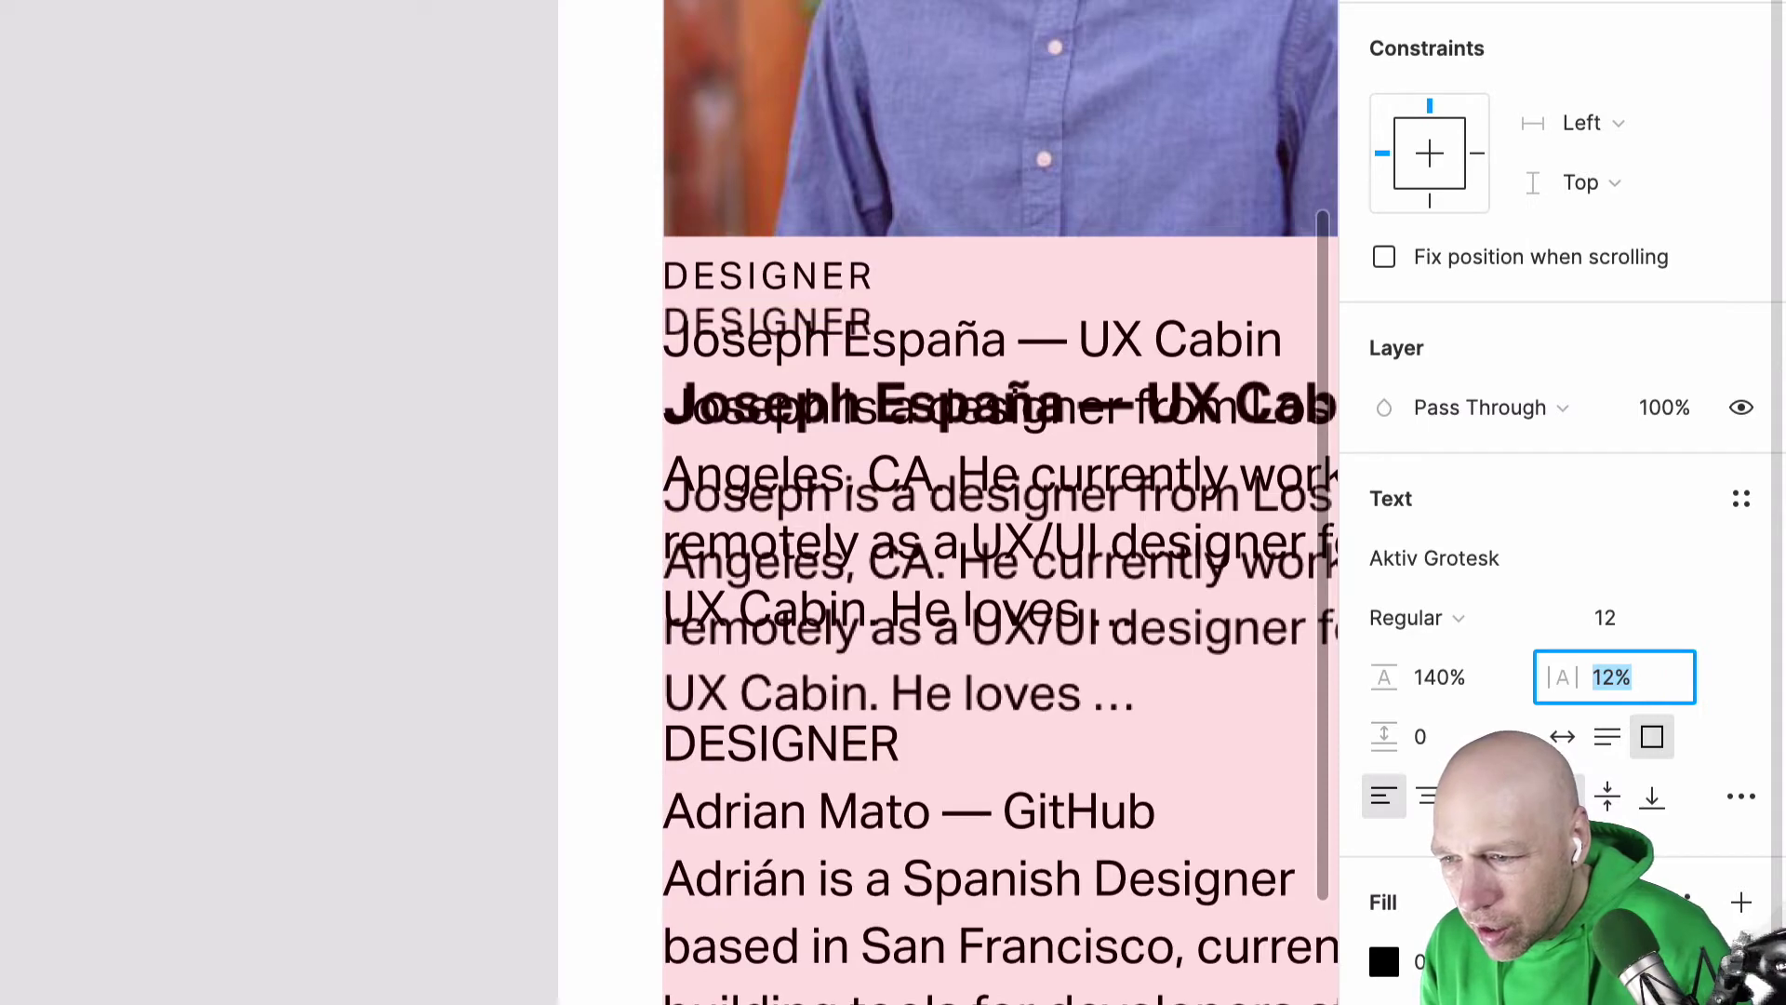
Step: Leave text editing and move the interview text block off the reference card, back to the grey area beside it
key("Escape")
key("ctrl+a")
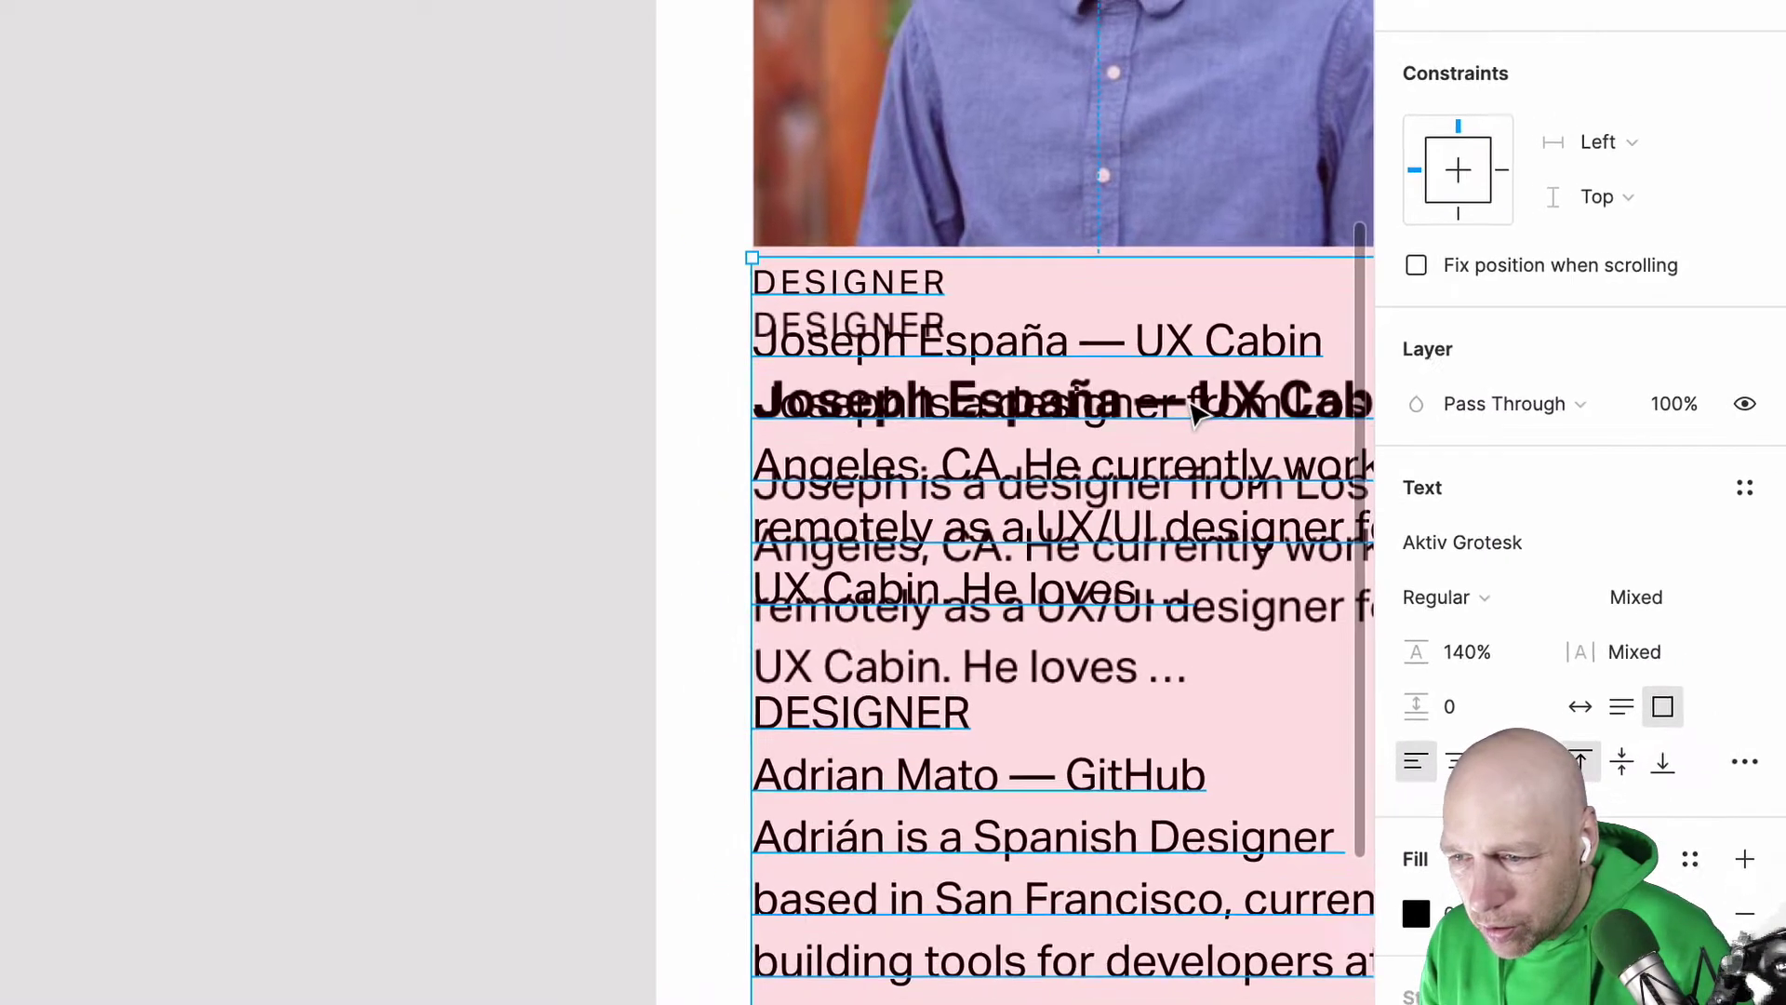
left_click_drag(1192, 403, 524, 456)
Step: Set the first entry's name line, the one ending in UX Cabin, to the Bold weight
double_click(541, 394)
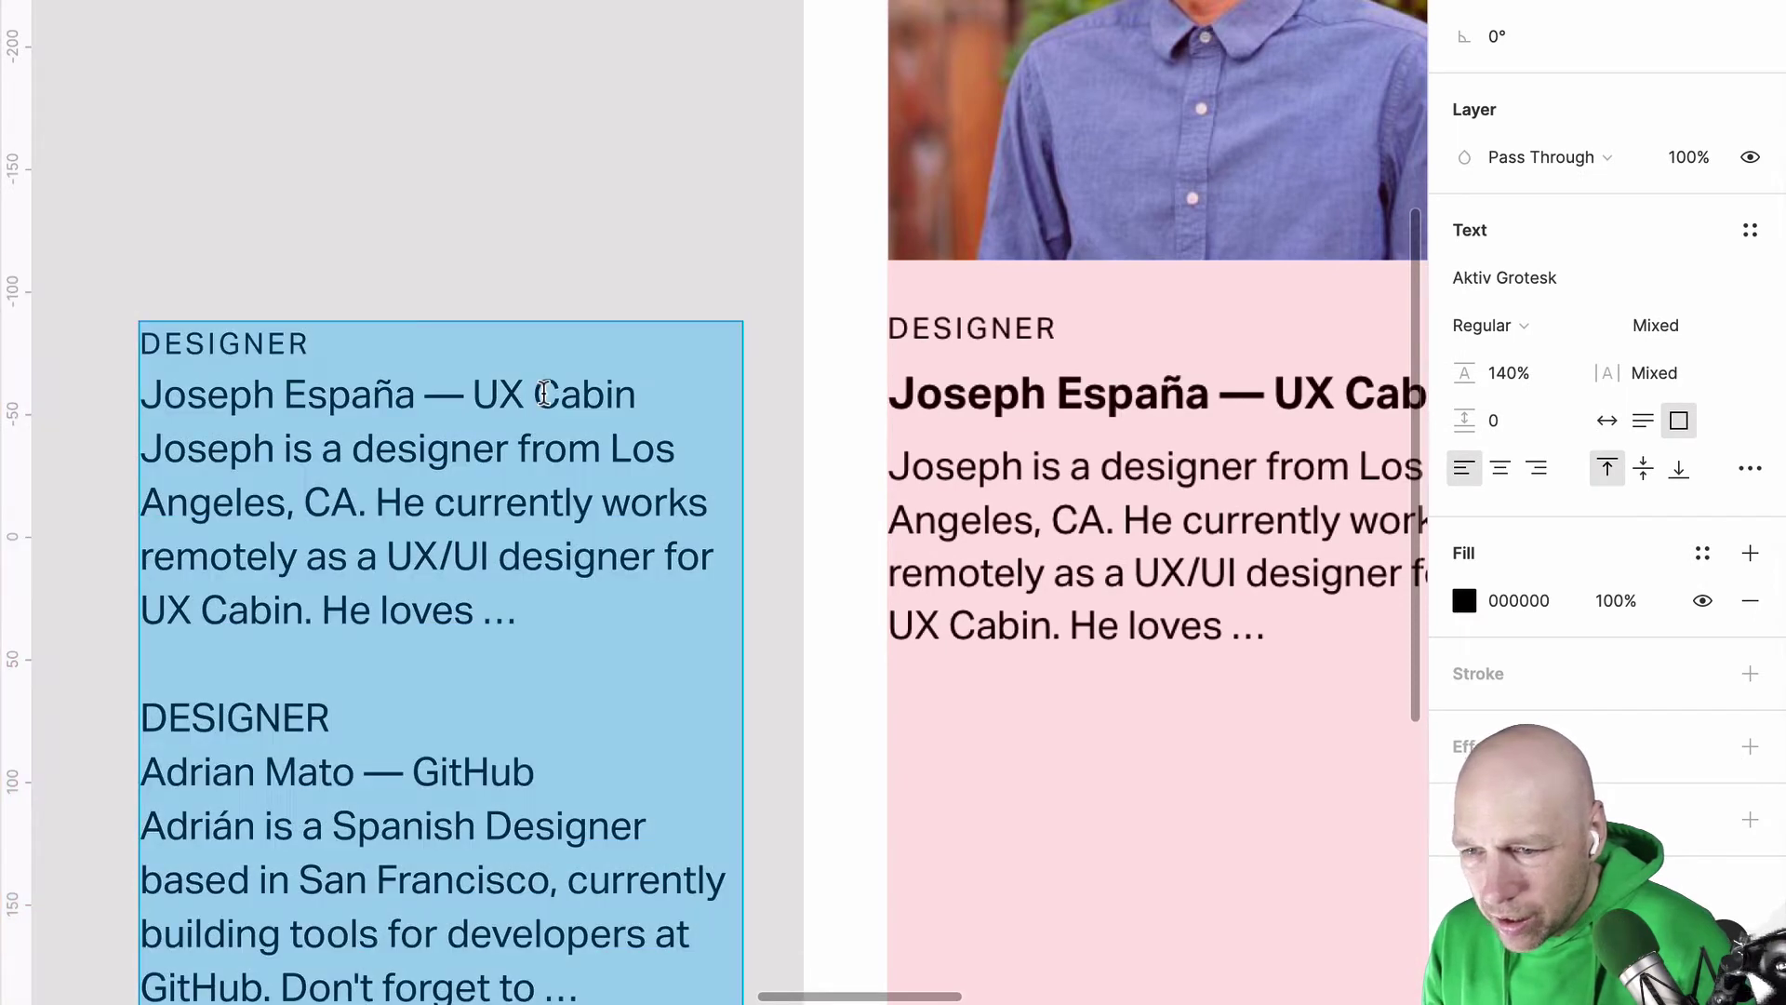
left_click(534, 395)
left_click_drag(633, 391, 86, 385)
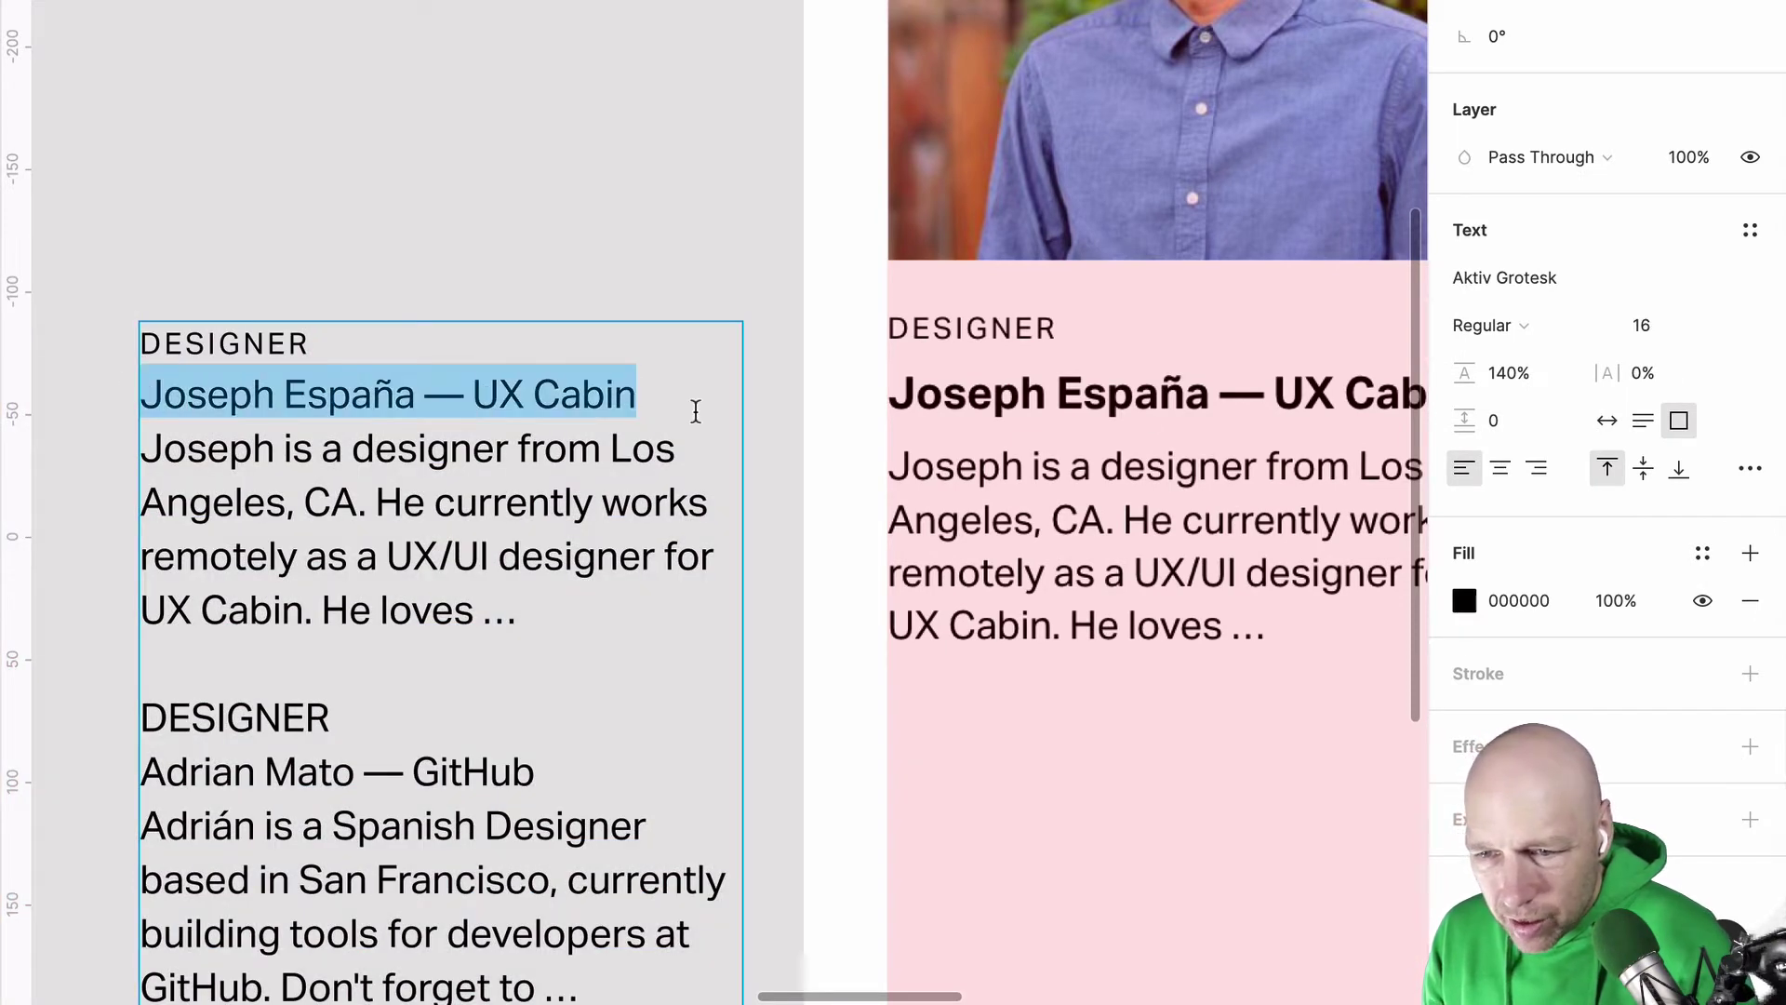
left_click(1508, 318)
left_click(1556, 398)
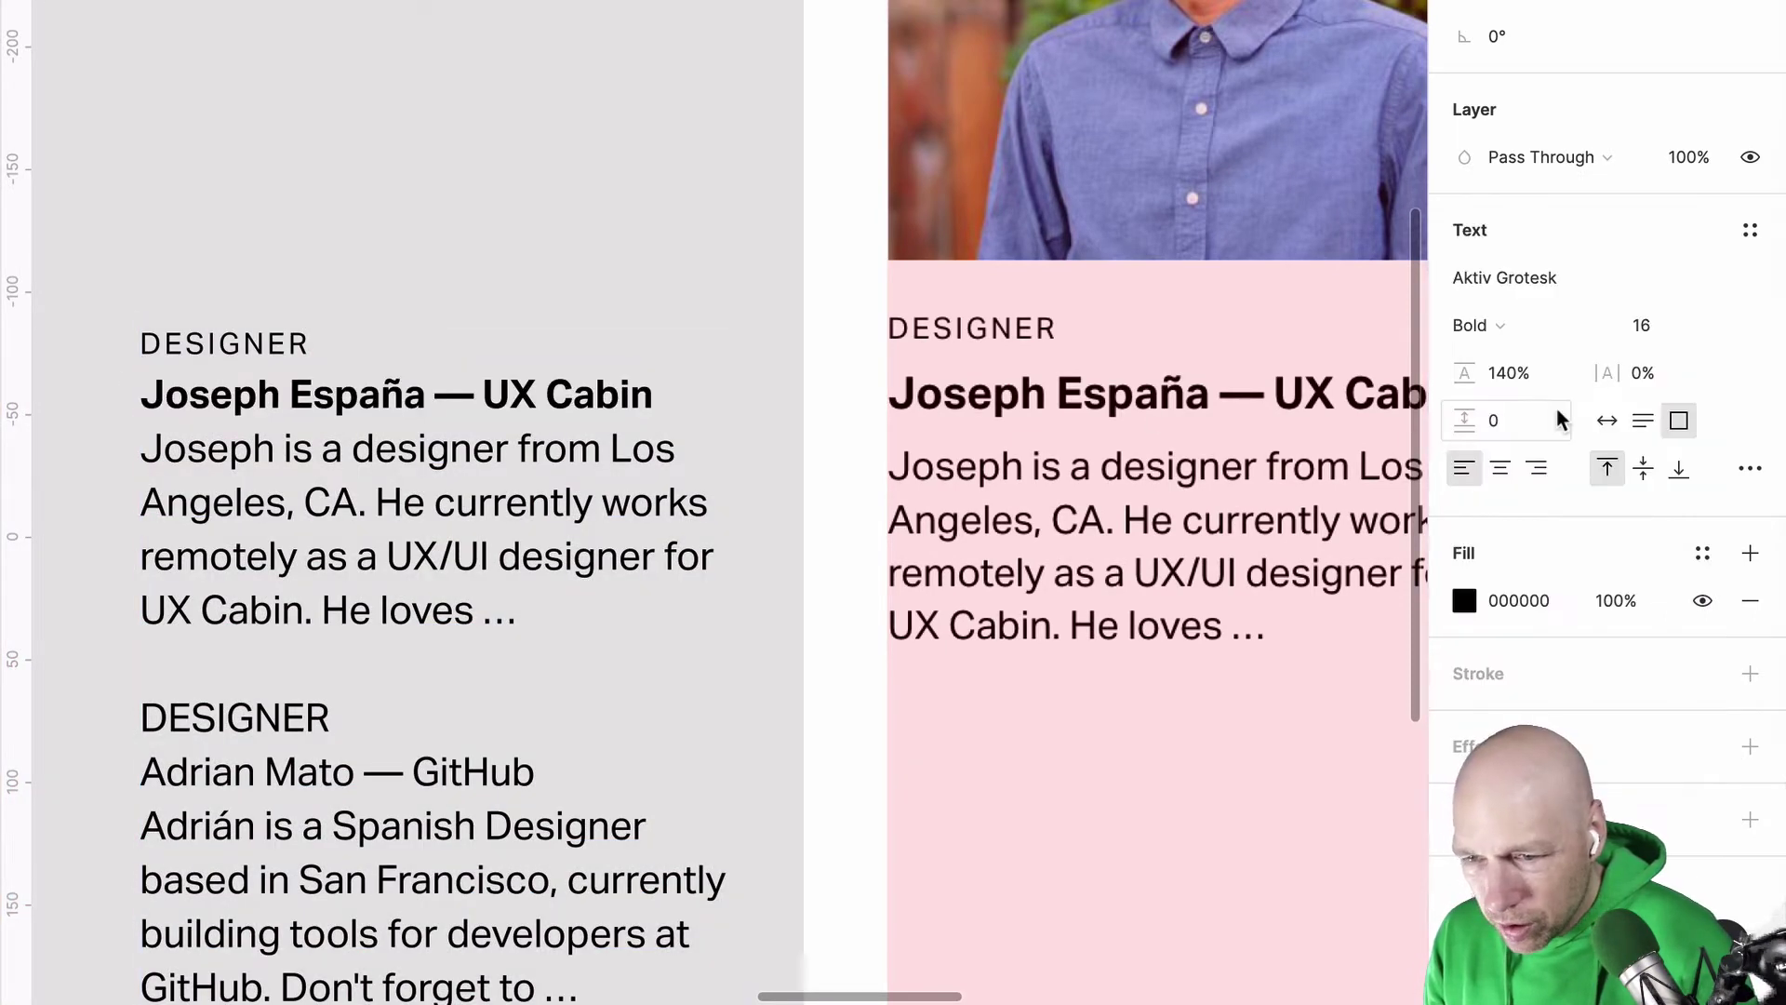
Step: Try the XBold weight on the UX Cabin name line and return it to Bold
left_click(1535, 324)
left_click(1549, 344)
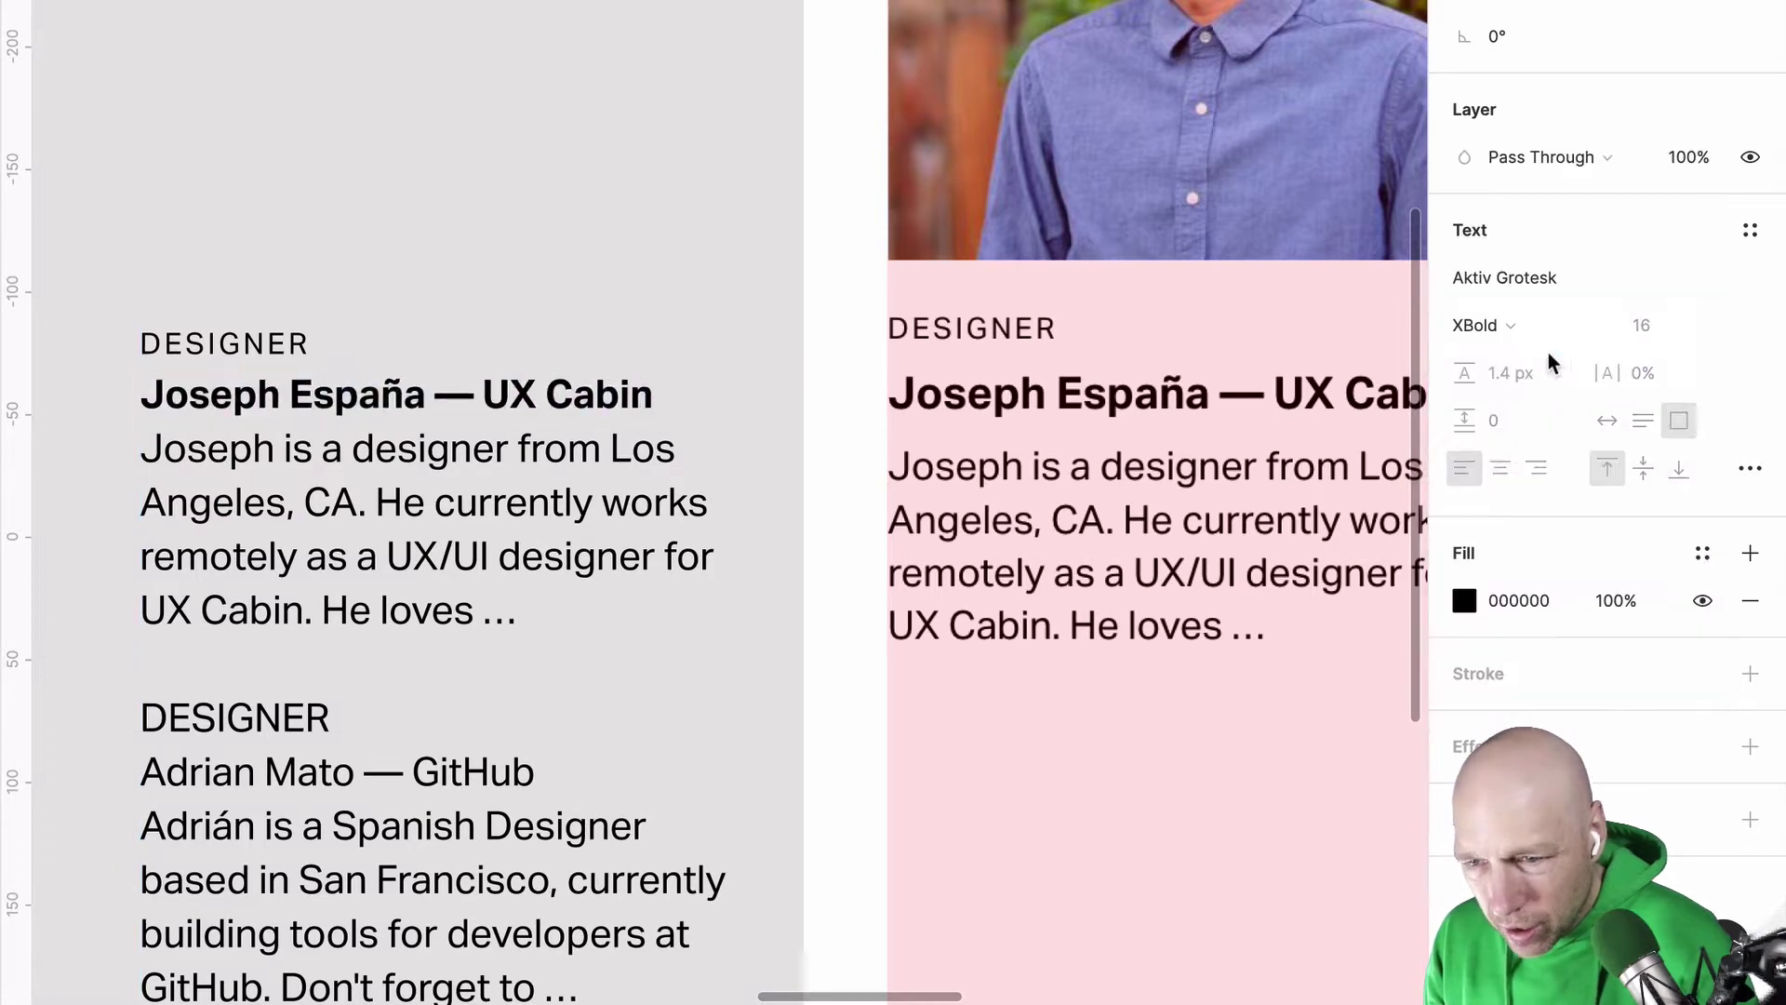
left_click(1546, 320)
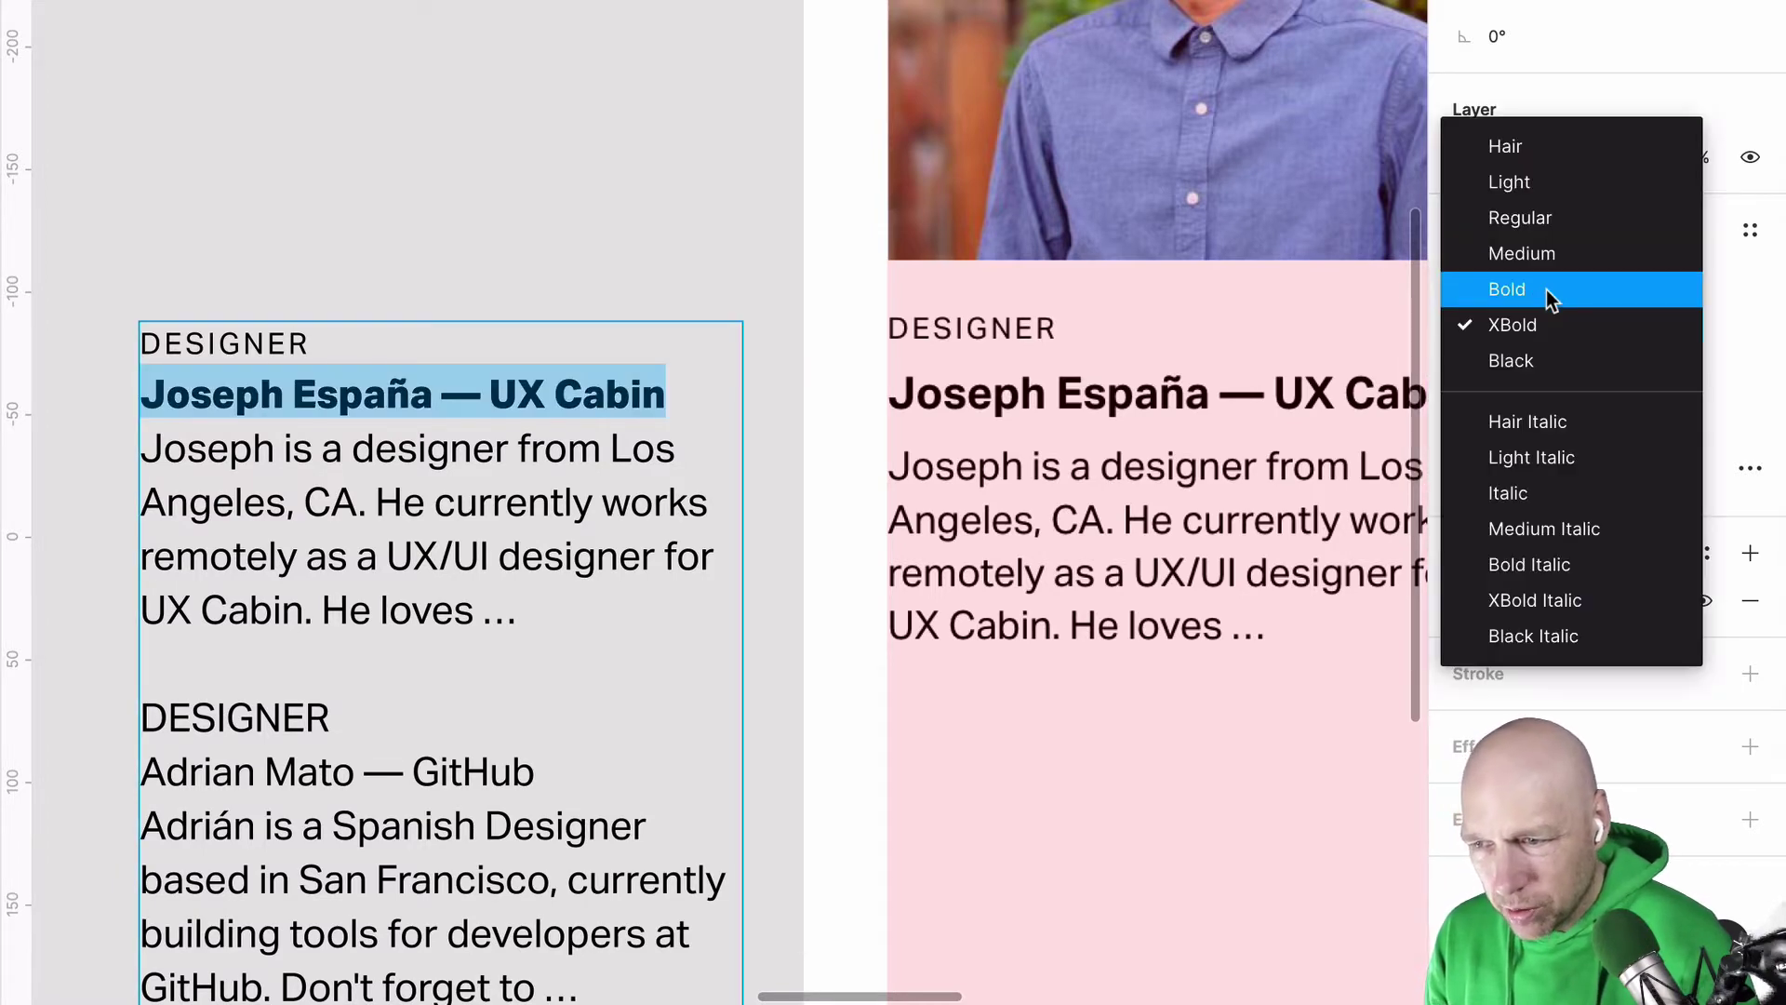
left_click(1546, 288)
Step: Try a font size of 20 on the UX Cabin name line and overlay the text block on the reference card
left_click(1658, 325)
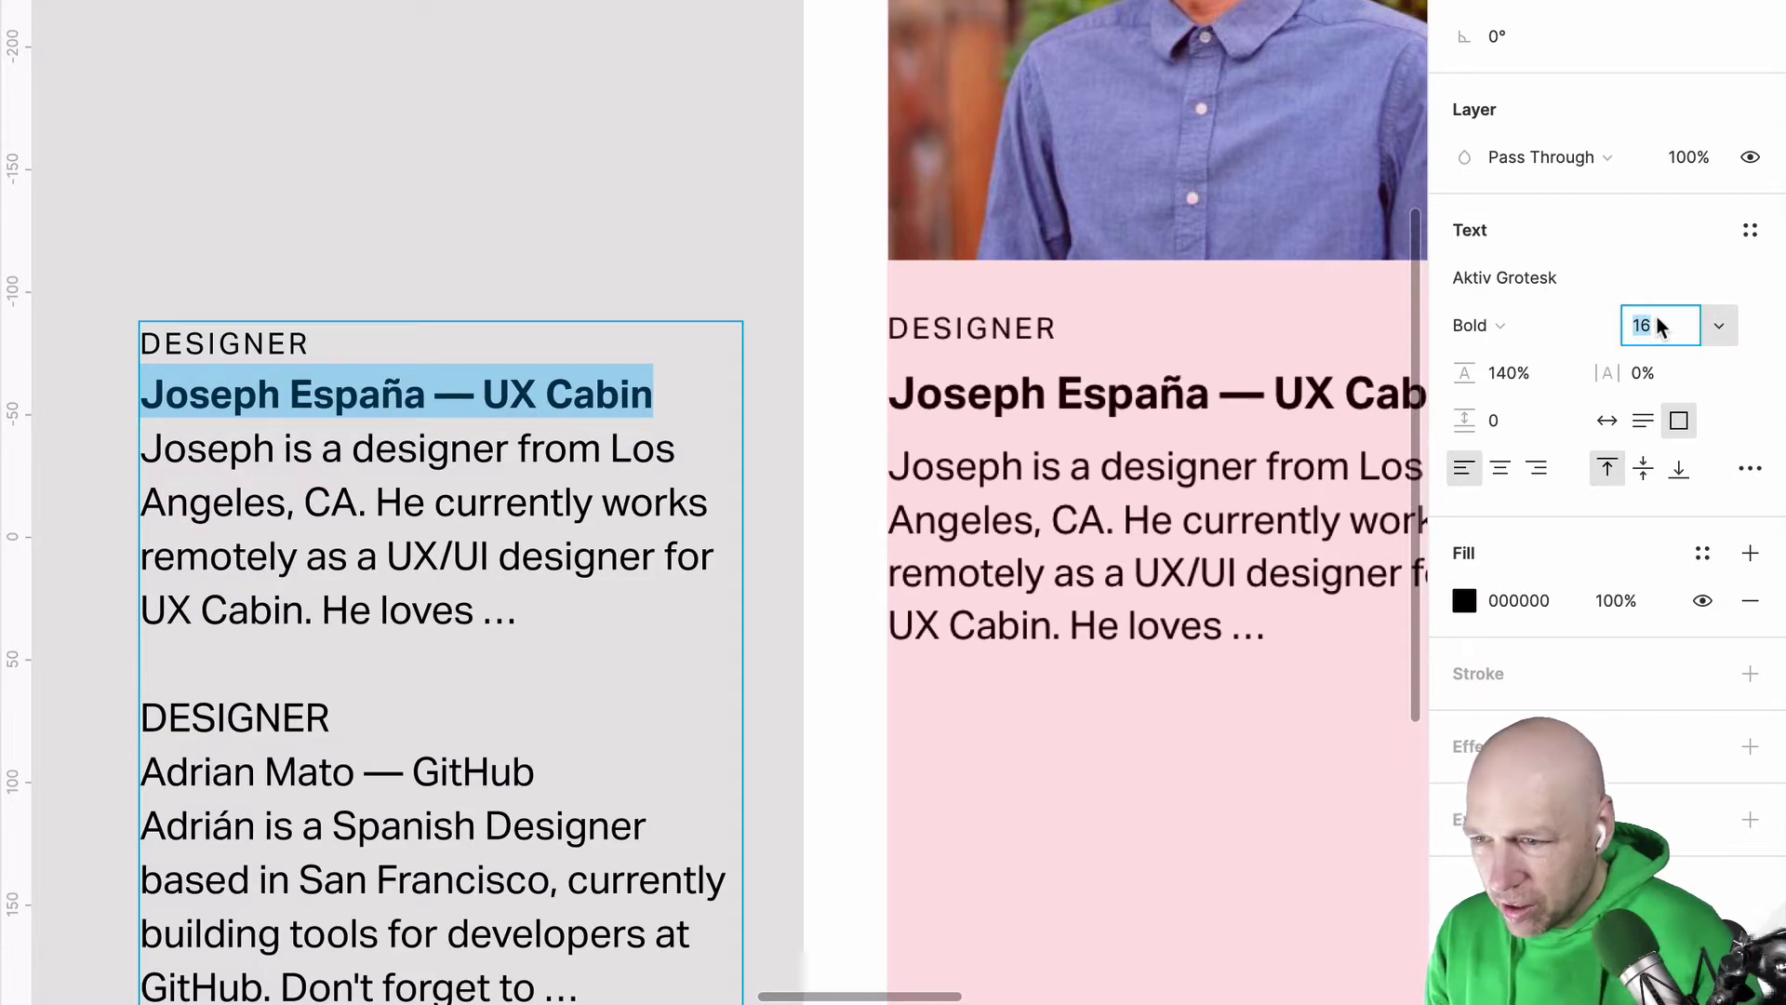
type("20")
key("Return")
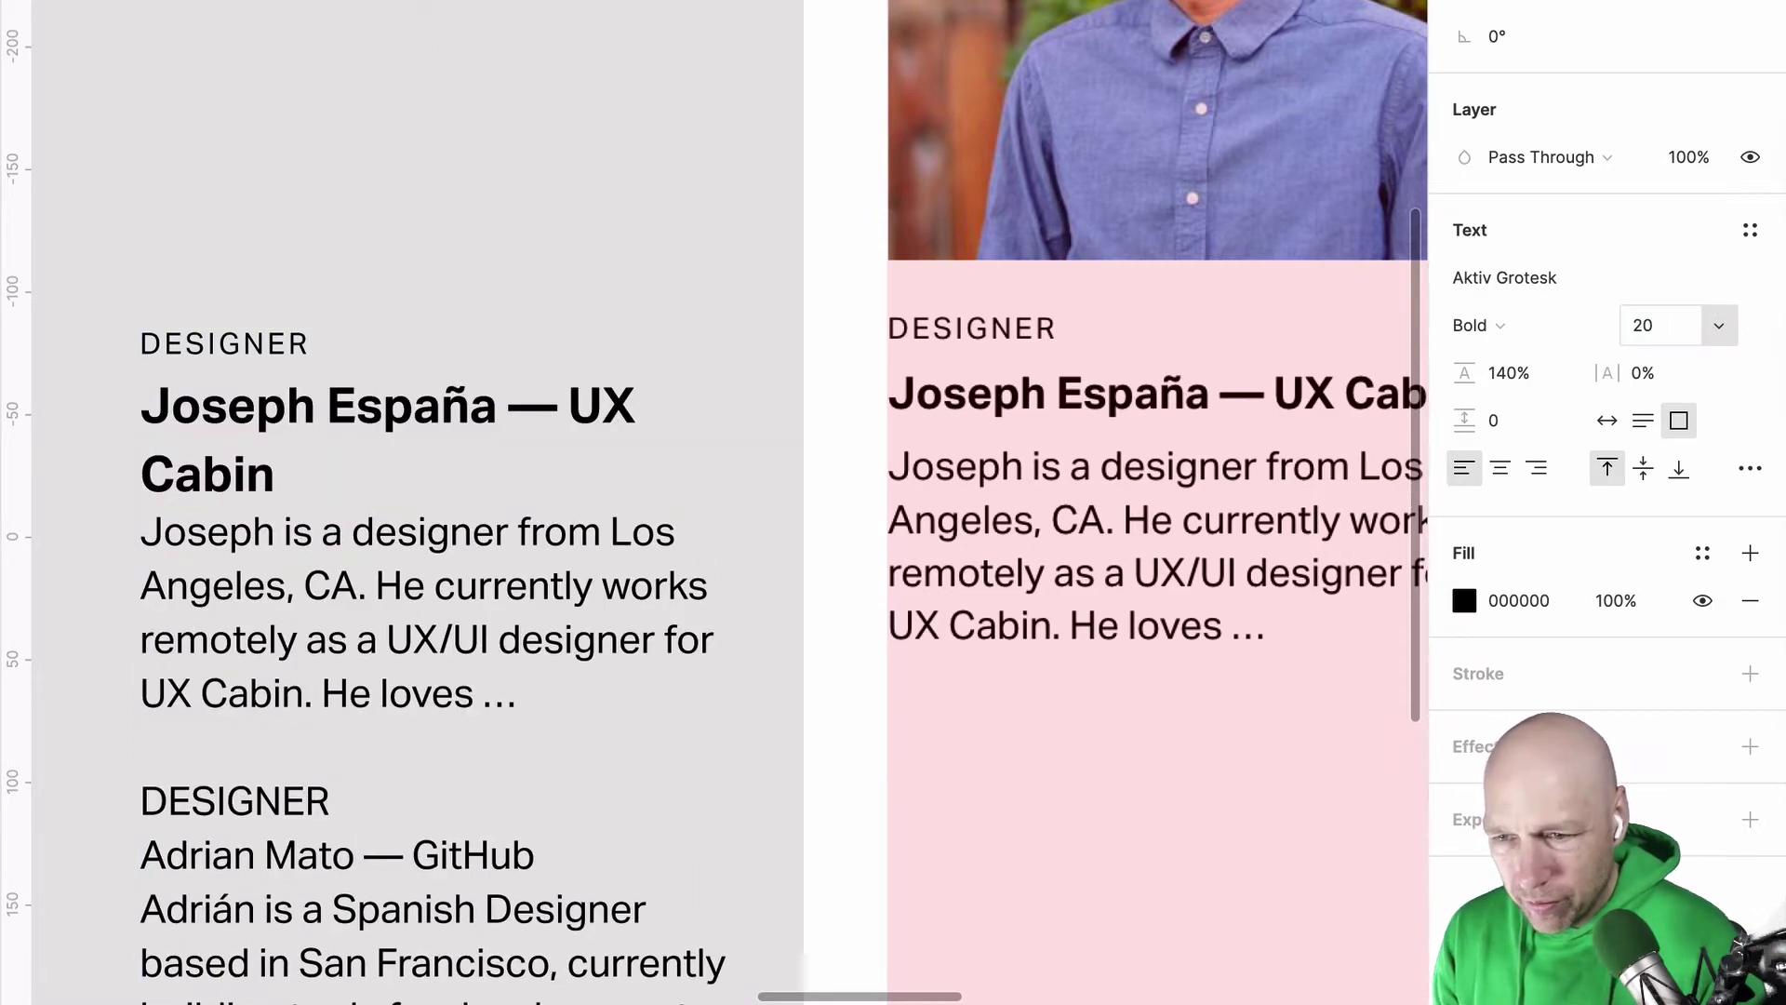
key("Escape")
left_click_drag(345, 403, 1096, 356)
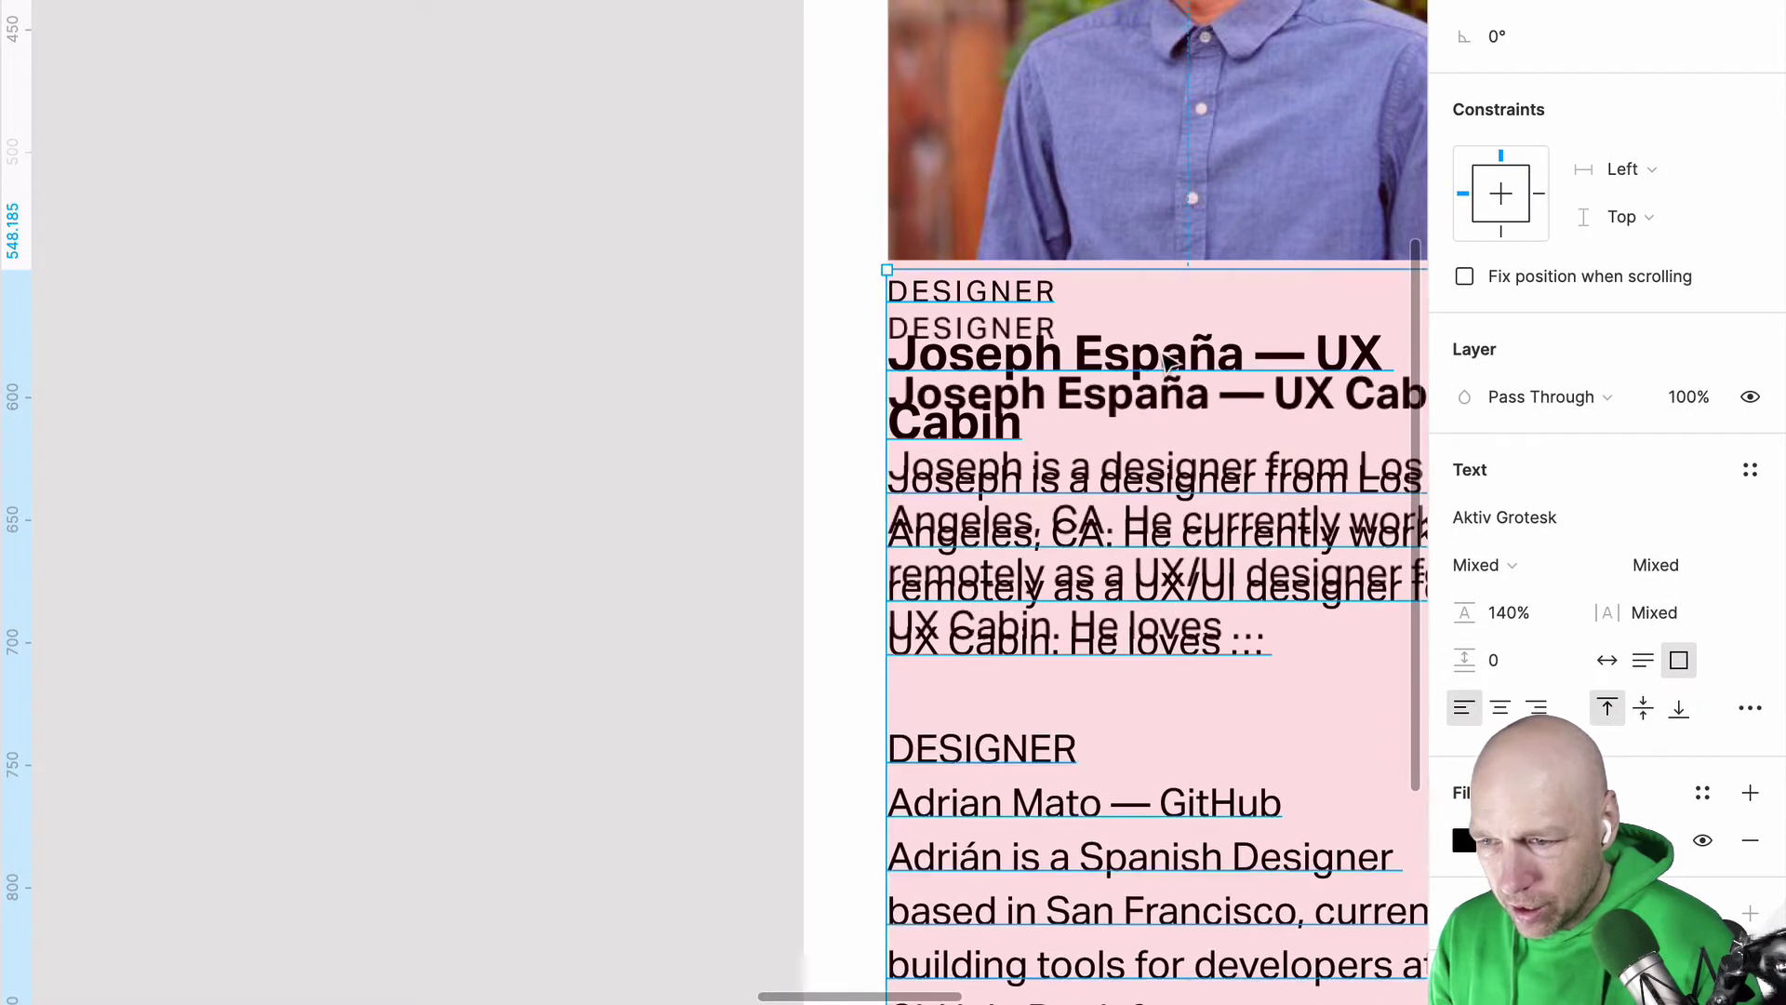
Step: Set the UX Cabin name line's font size to 18 and move the text block back beside the reference card
double_click(1160, 349)
left_click_drag(1037, 427, 853, 363)
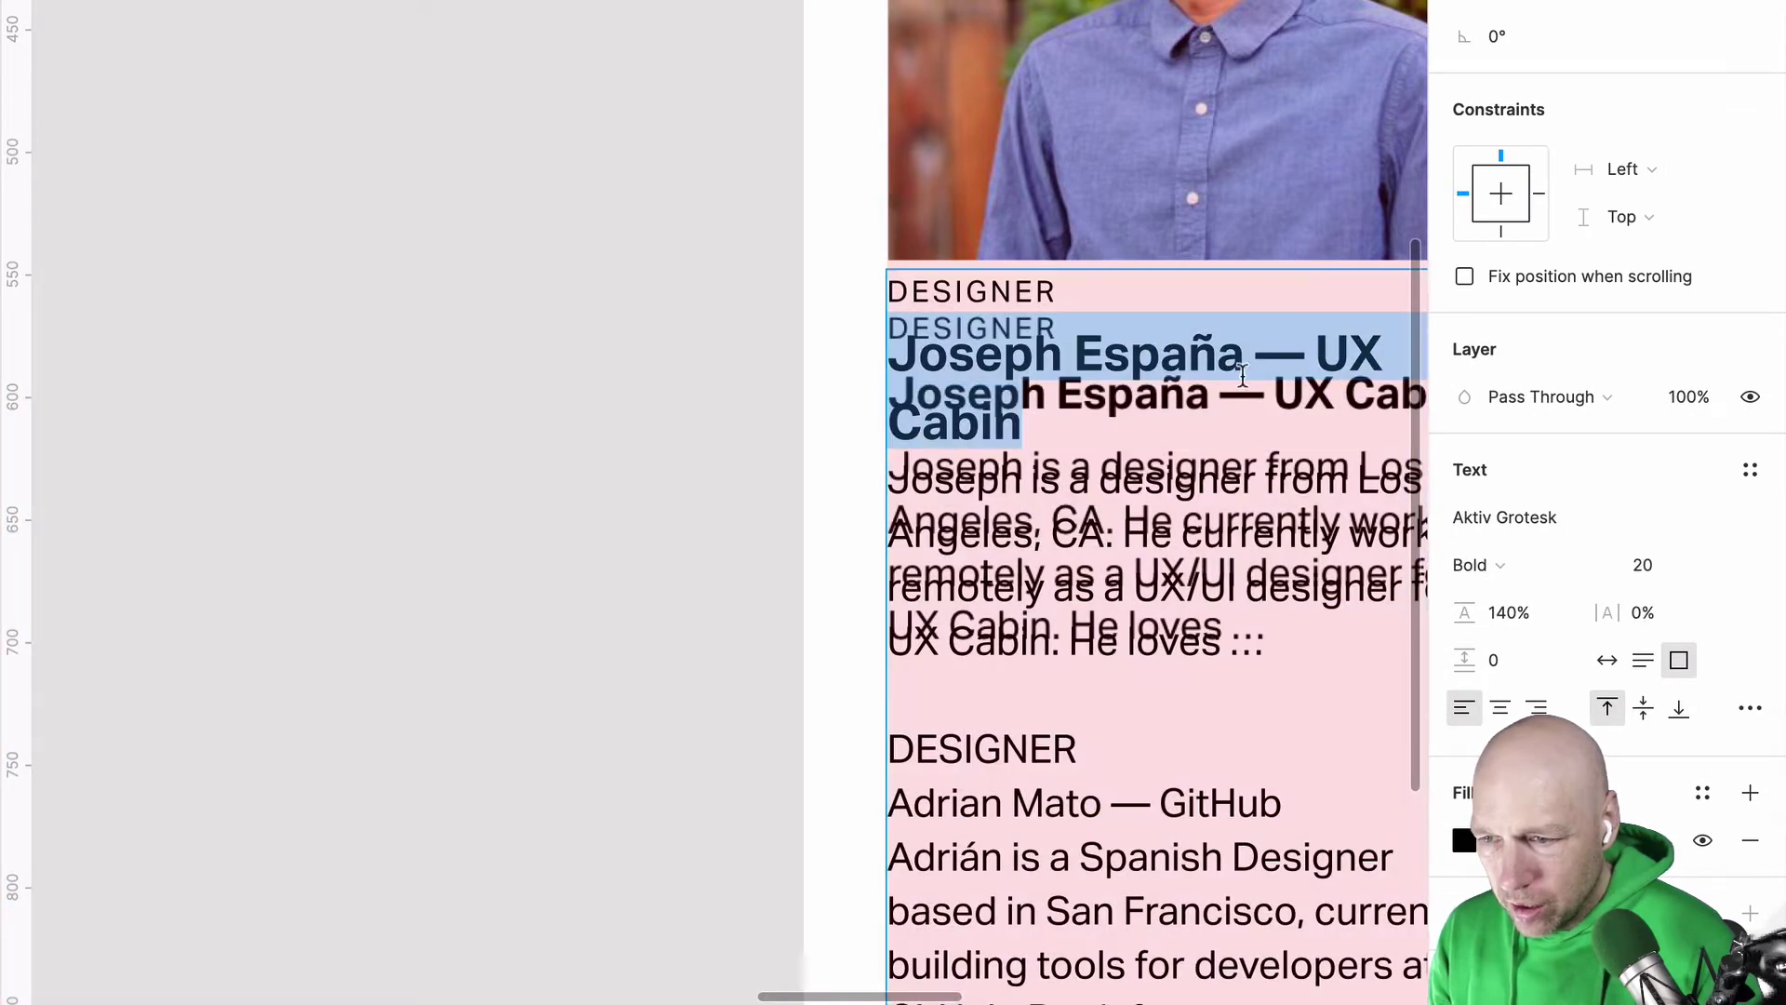
left_click(1662, 568)
type("18")
key("Return")
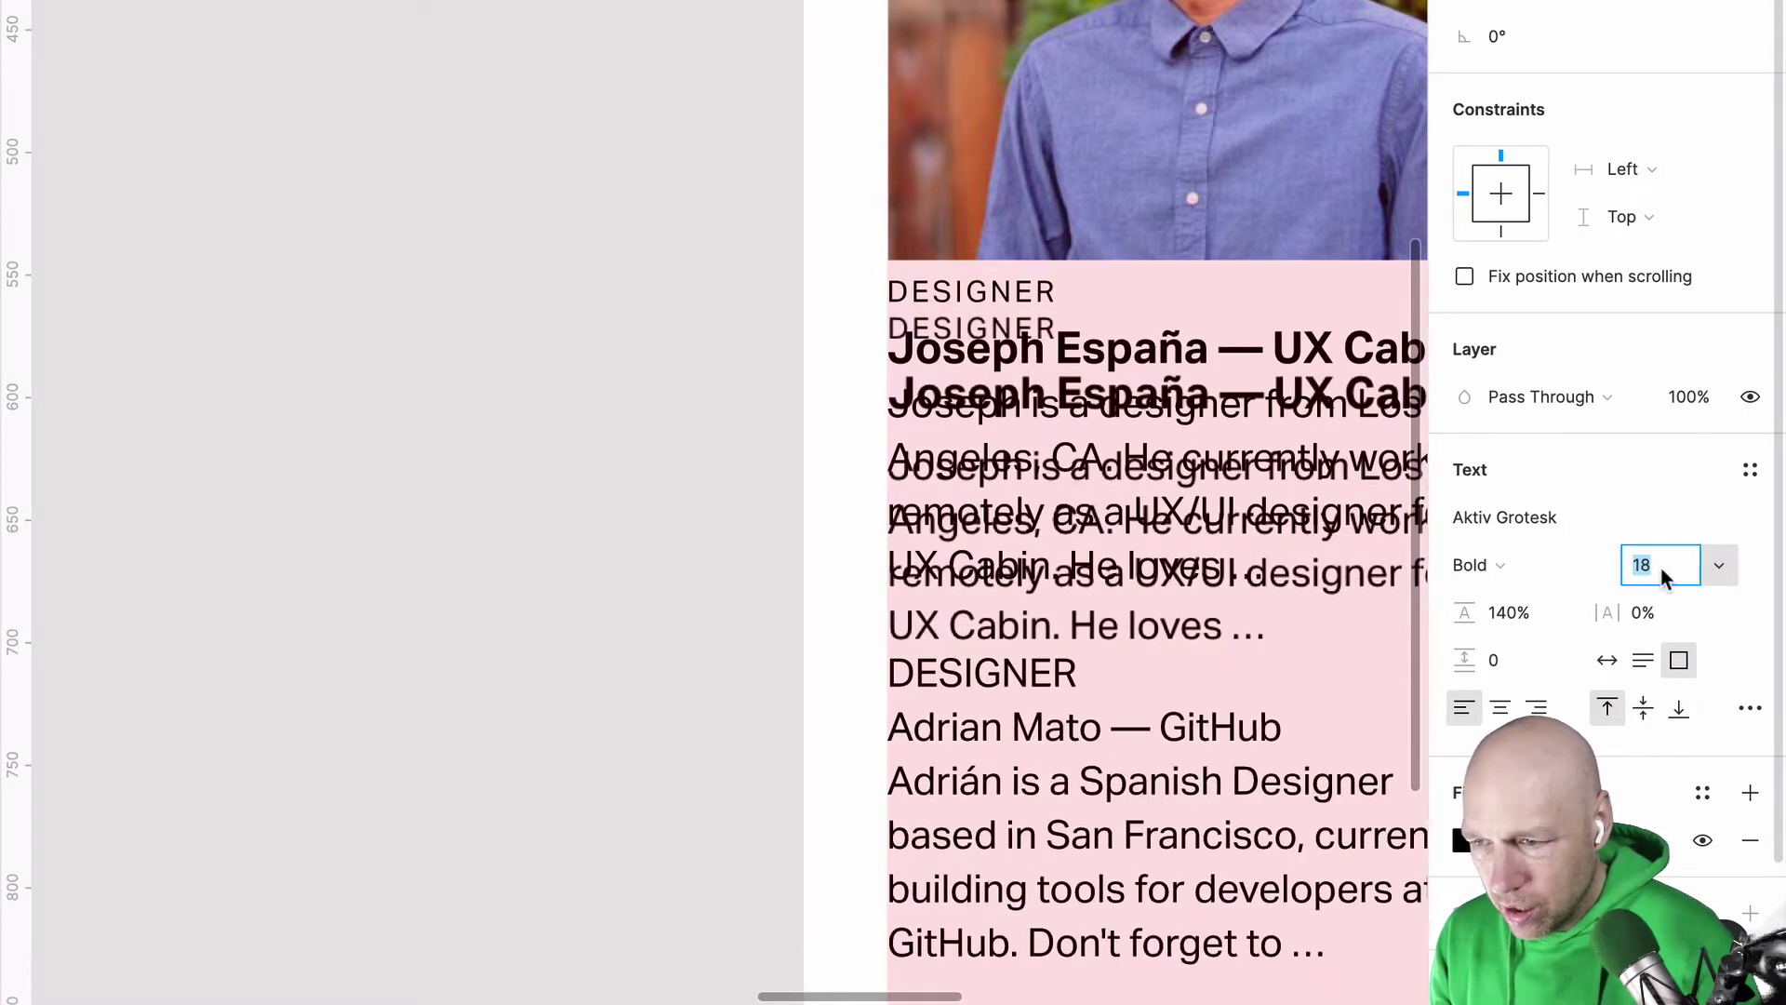
left_click(680, 335)
left_click(680, 335)
left_click_drag(1010, 349, 260, 386)
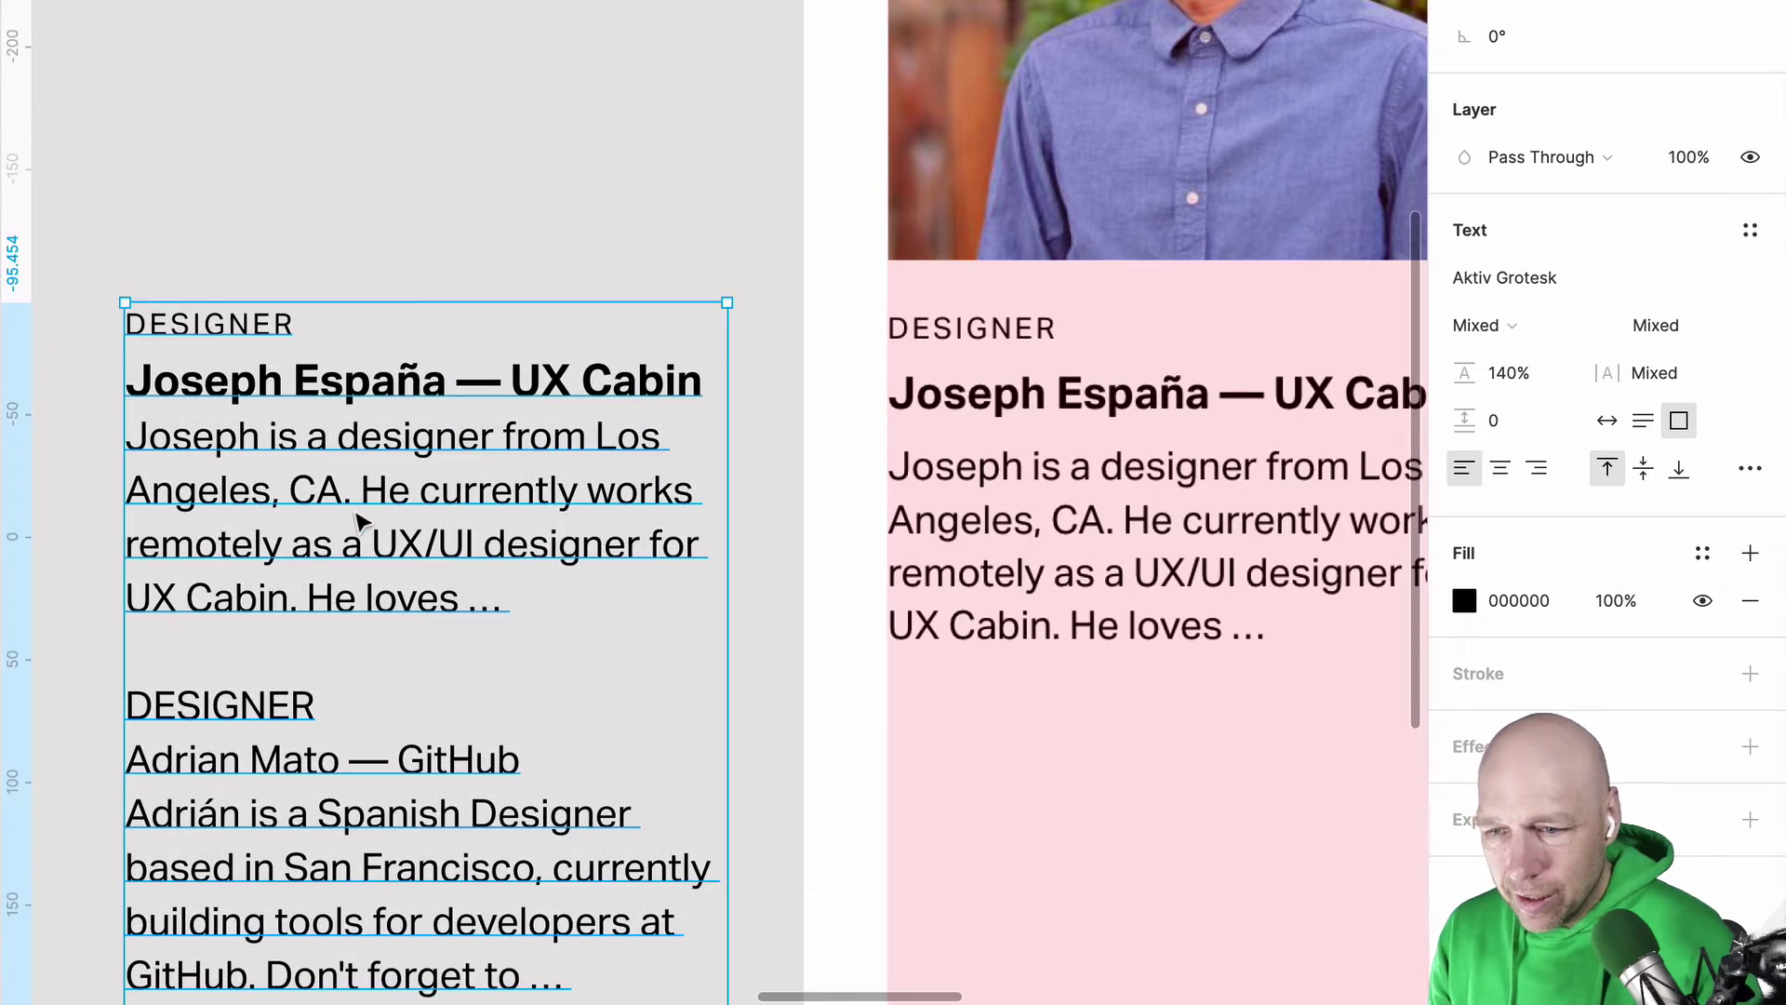
Step: Select the first entry's description paragraph and try a line height of 180% on it
double_click(352, 489)
double_click(352, 489)
double_click(465, 490)
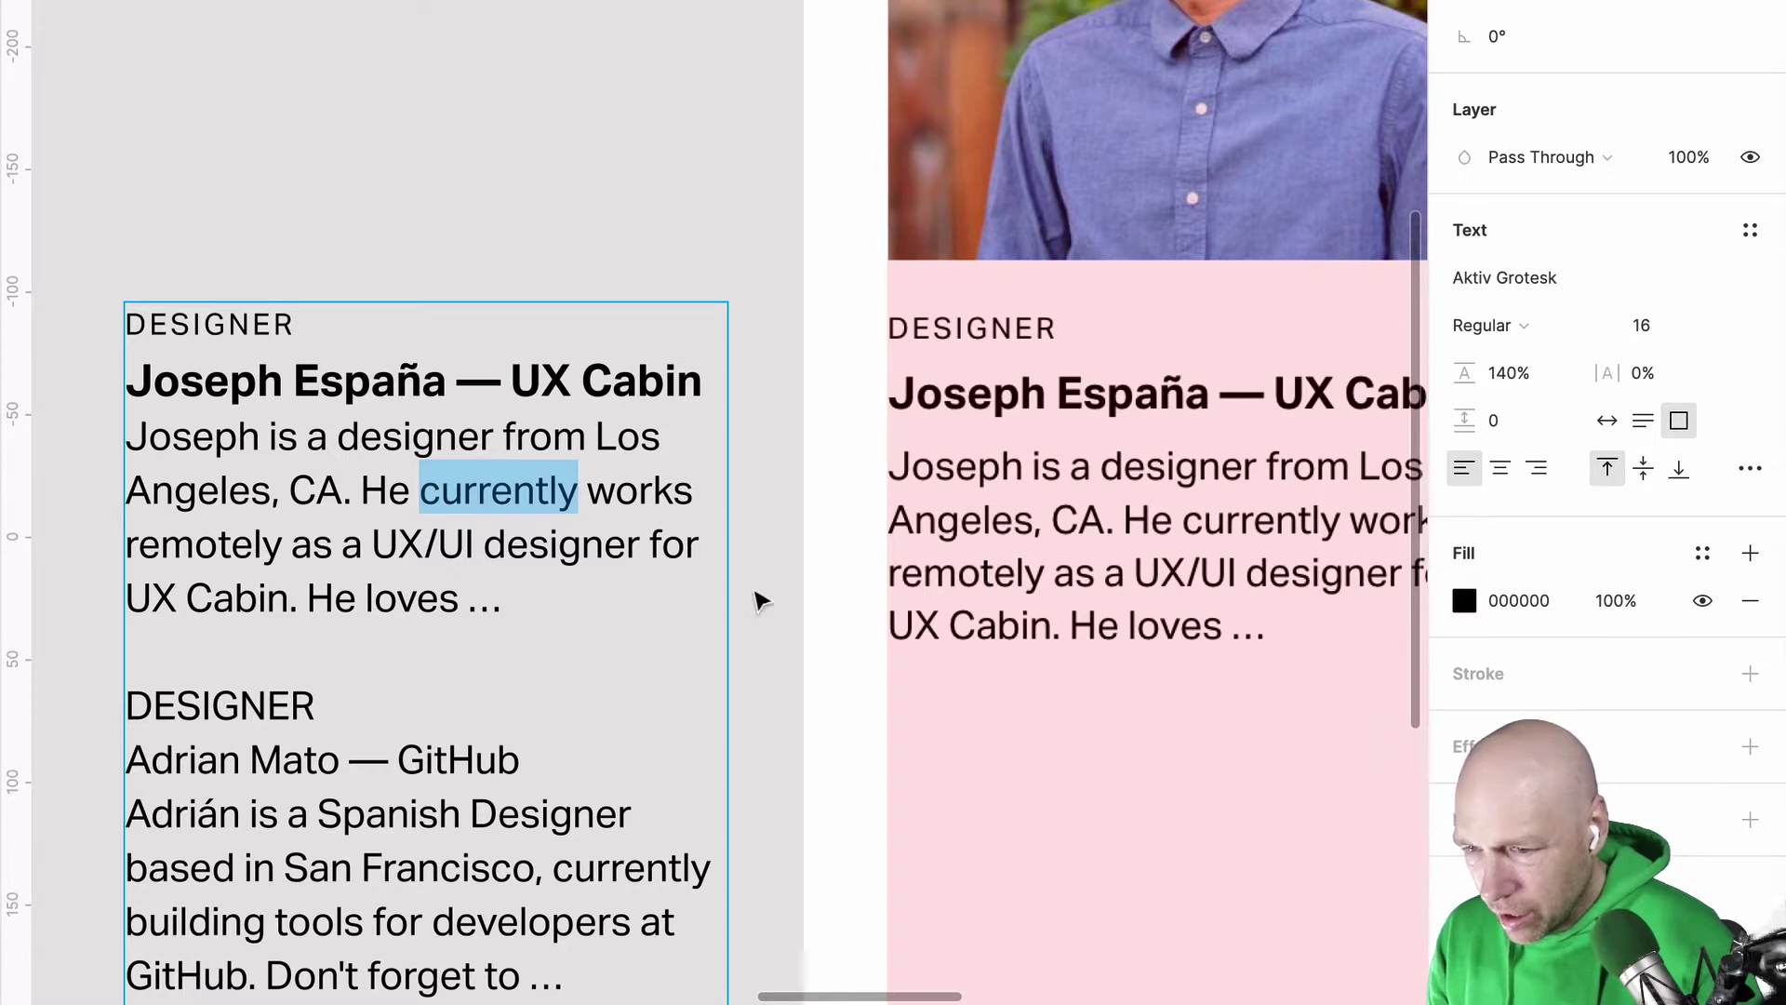
left_click(506, 538)
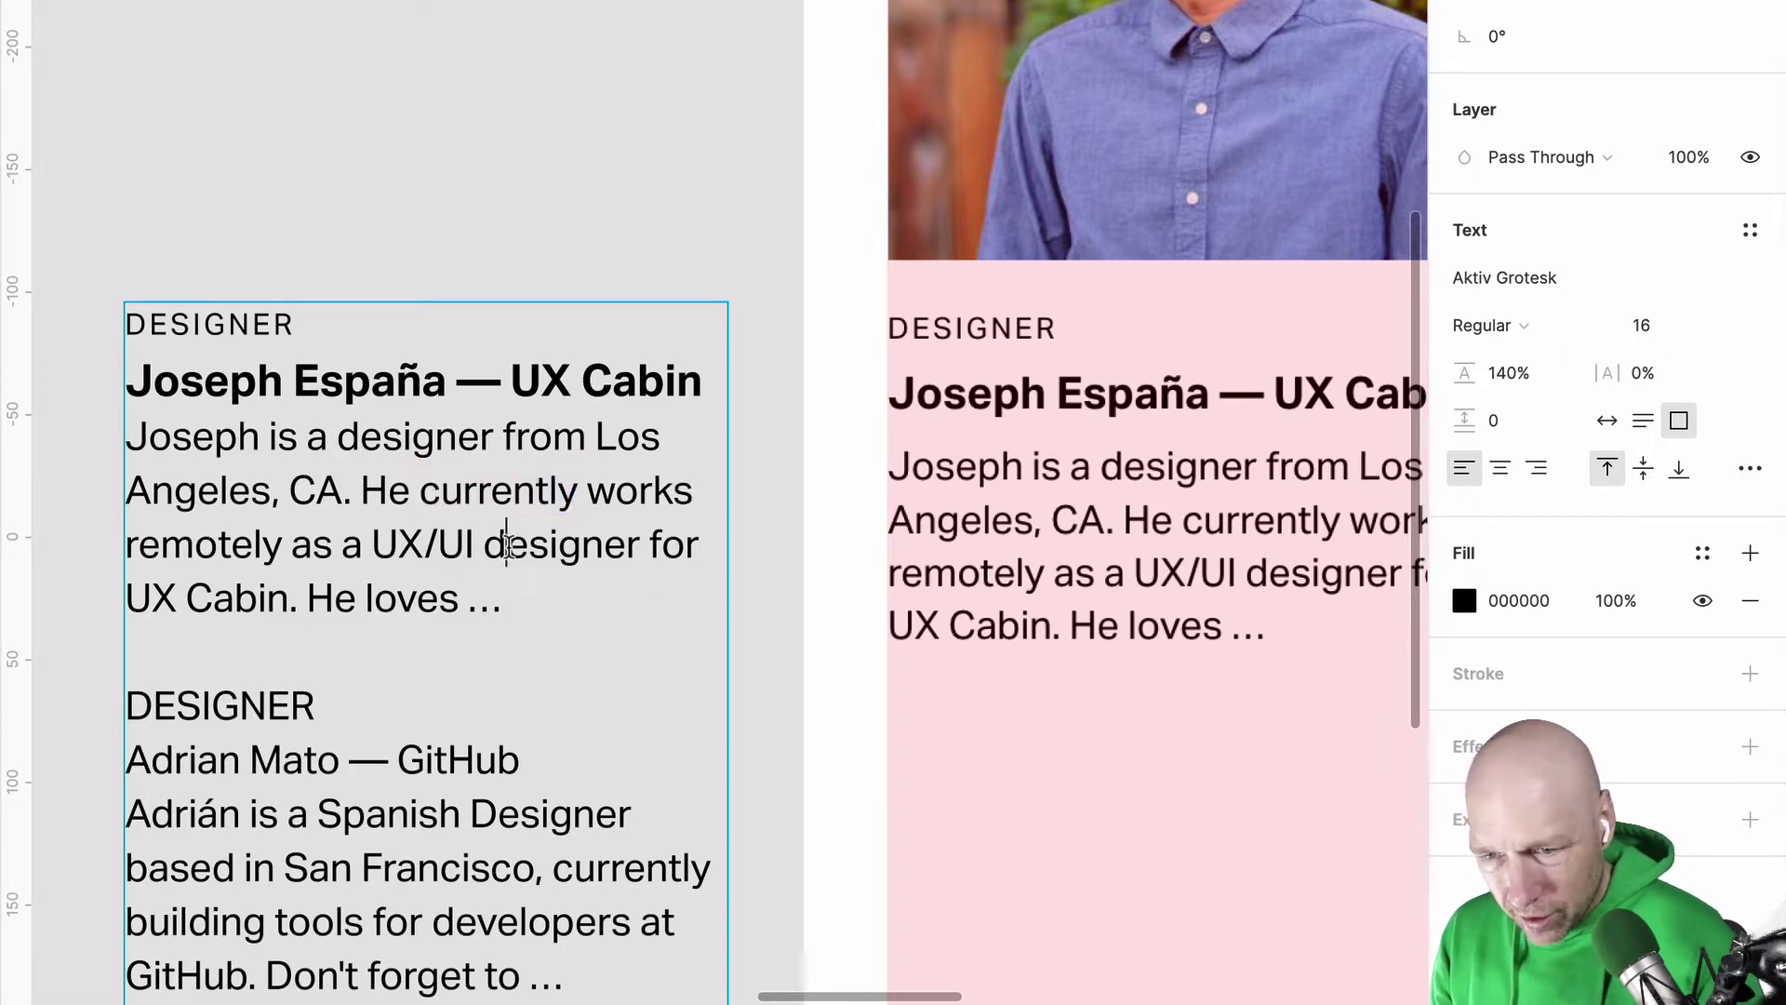
double_click(503, 600)
left_click(102, 446, "shift")
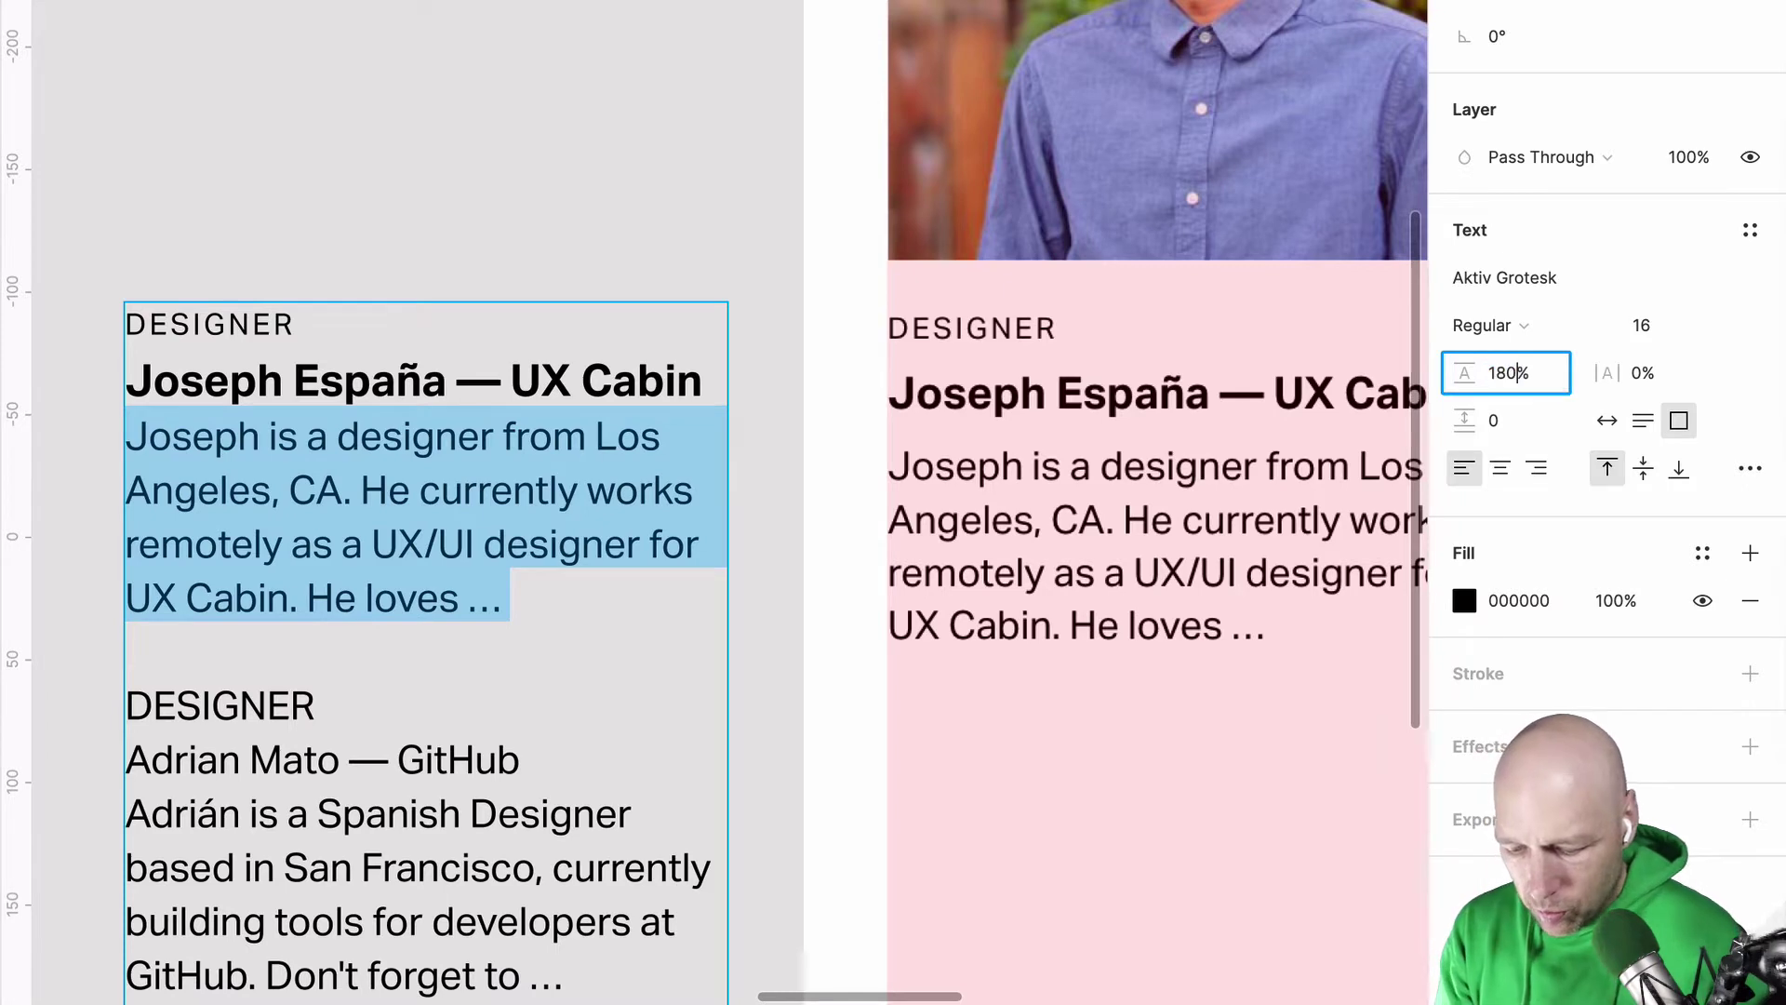
key("Return")
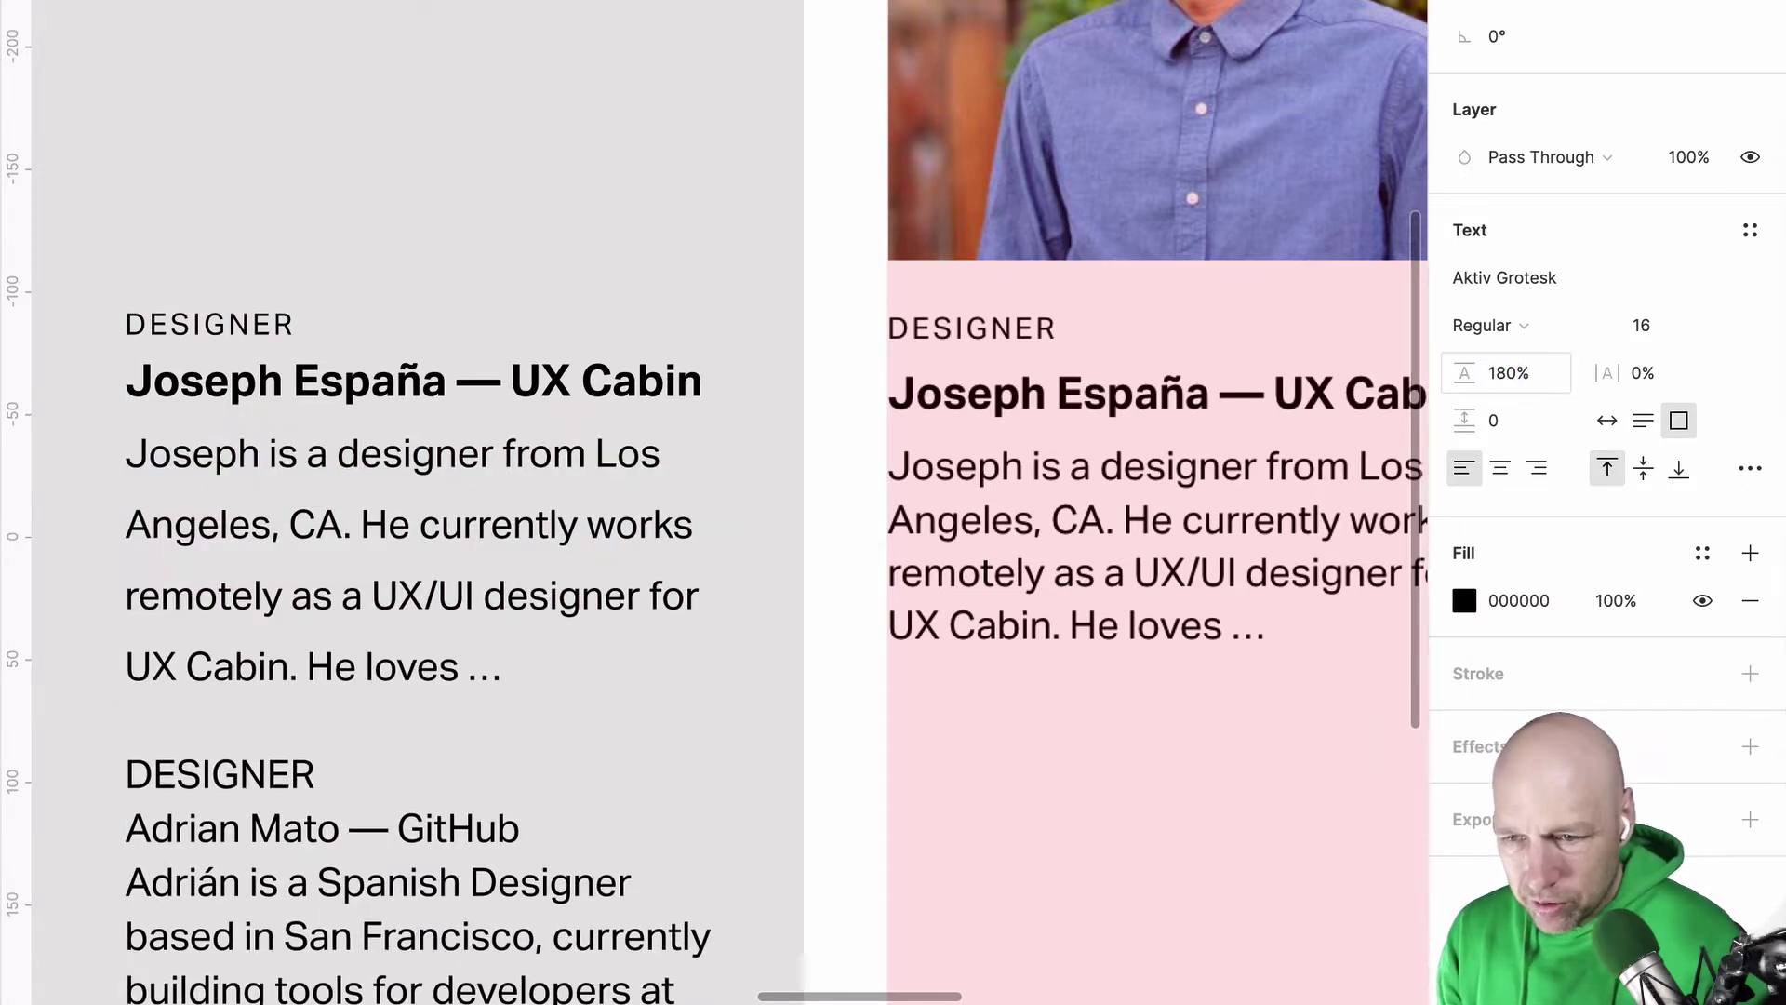
Step: Return the first entry's description paragraph to a line height of 140% and leave text editing
double_click(1547, 376)
type("14")
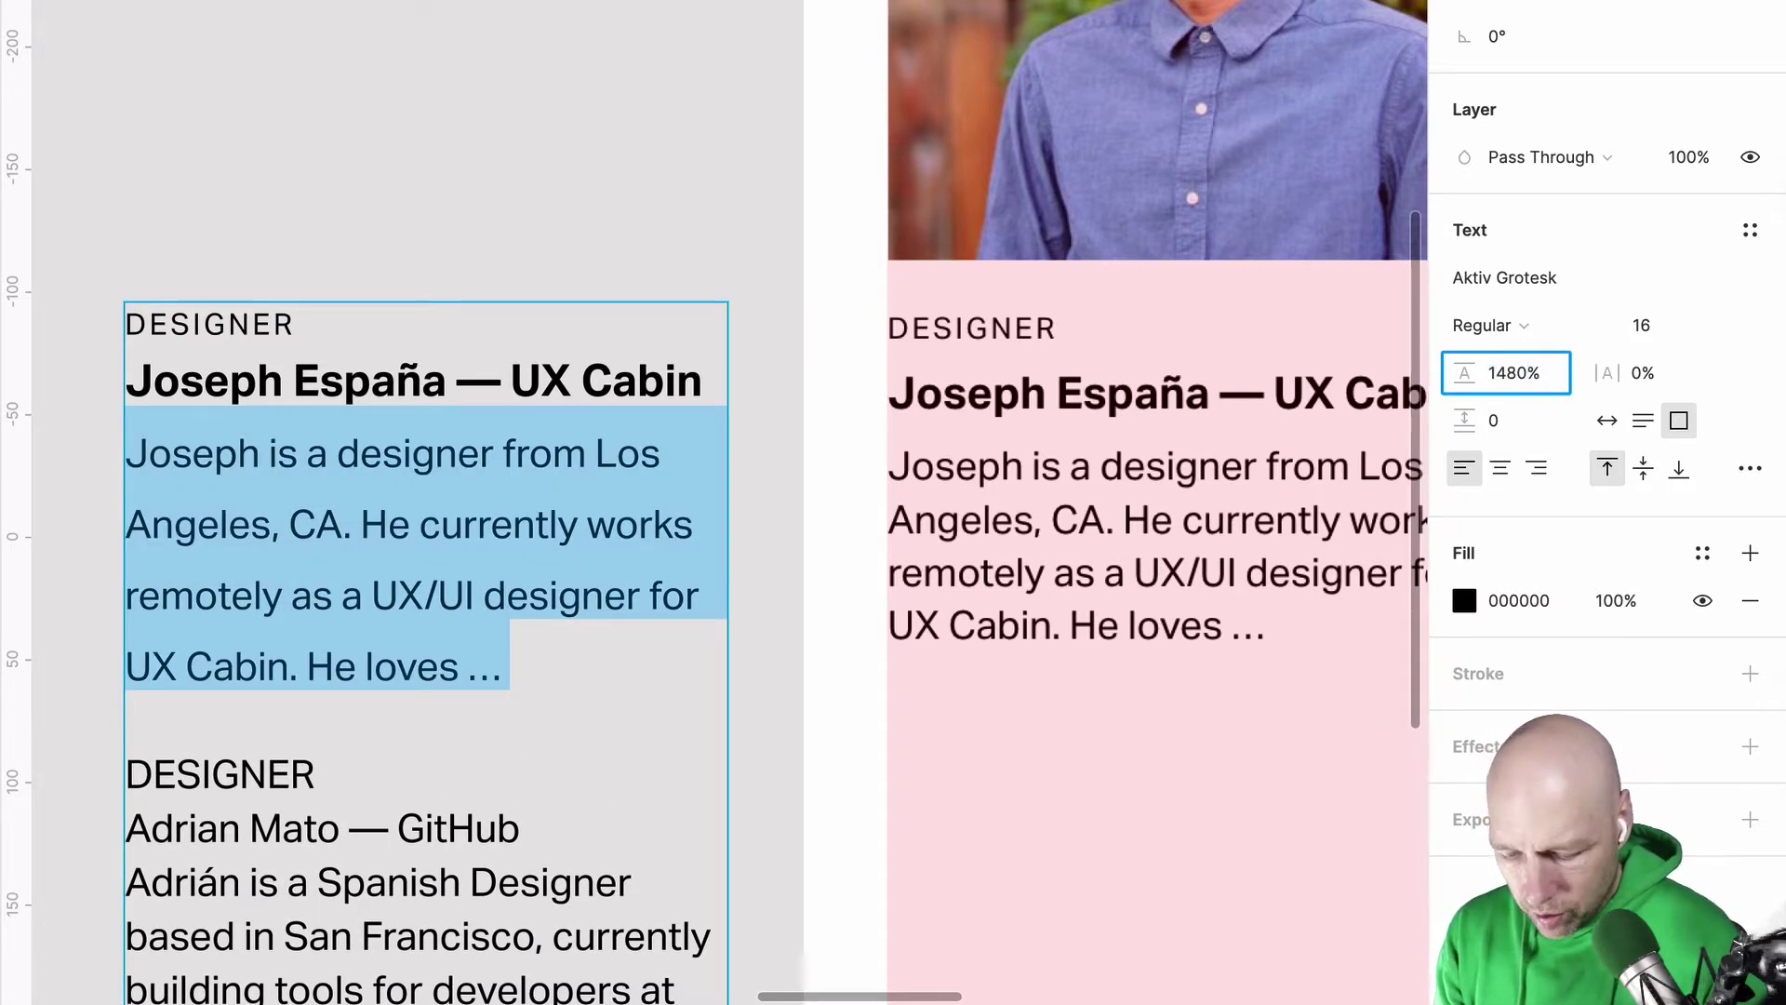
type("80")
key("Return")
key("ctrl+z")
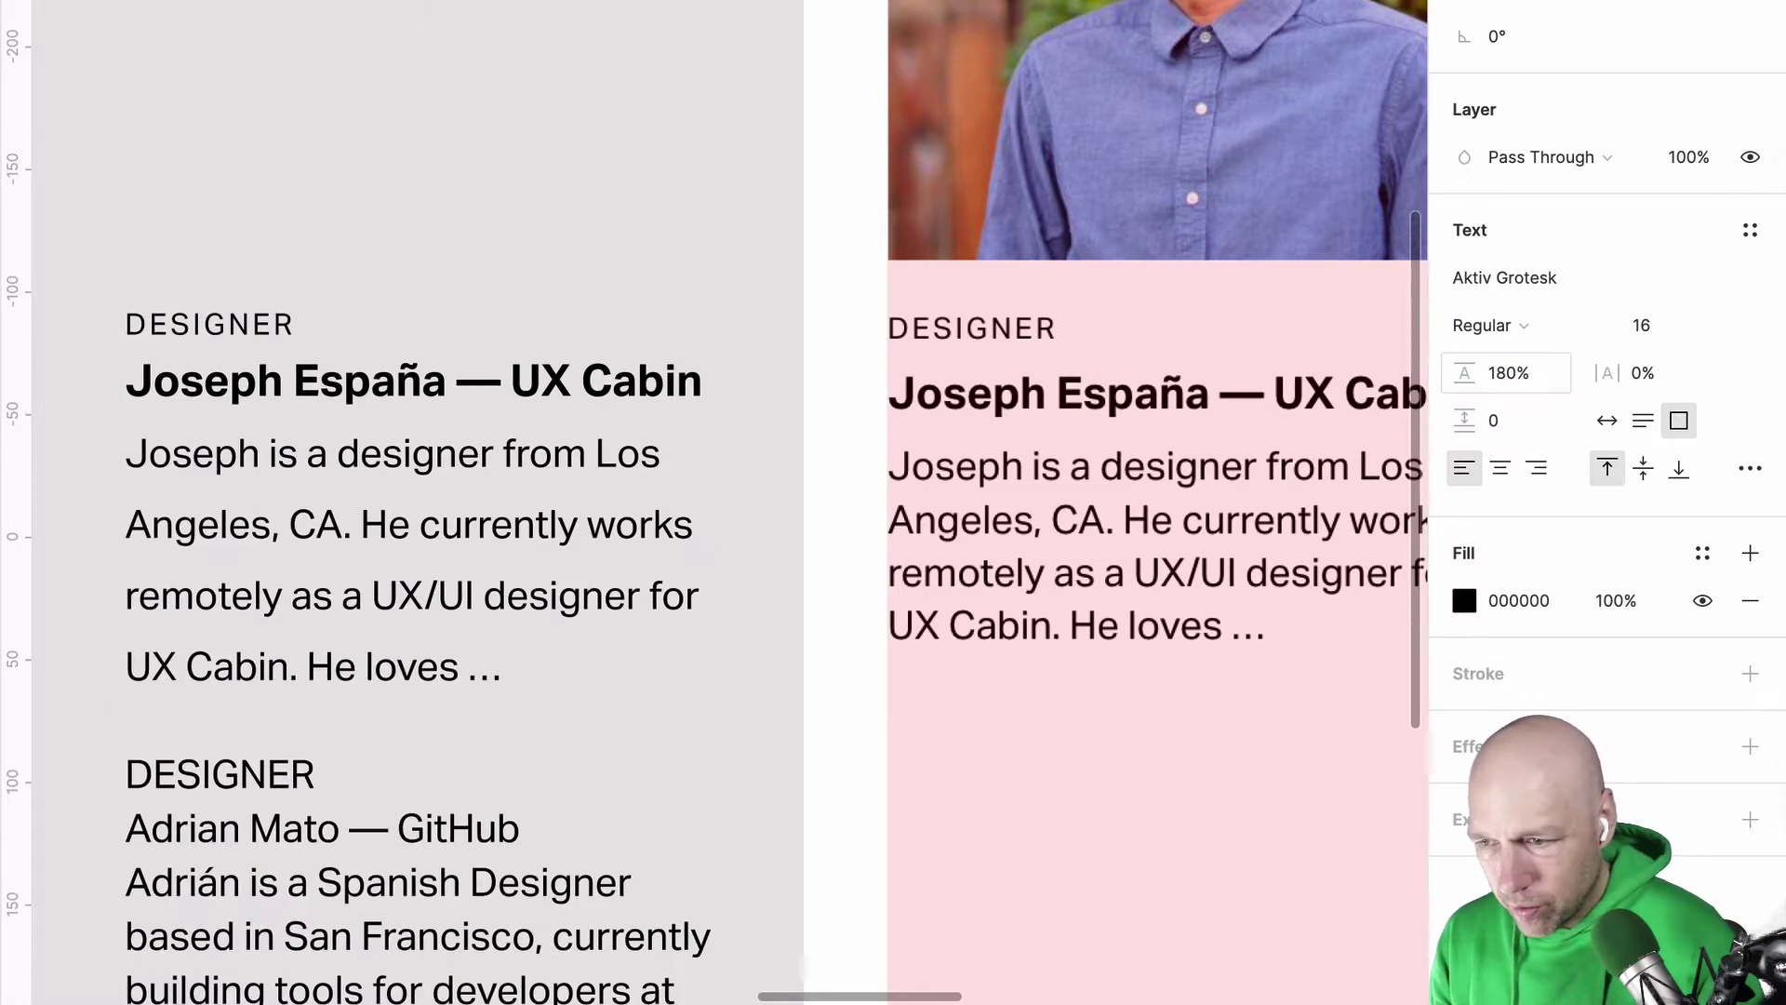
double_click(1509, 376)
type("140")
key("Return")
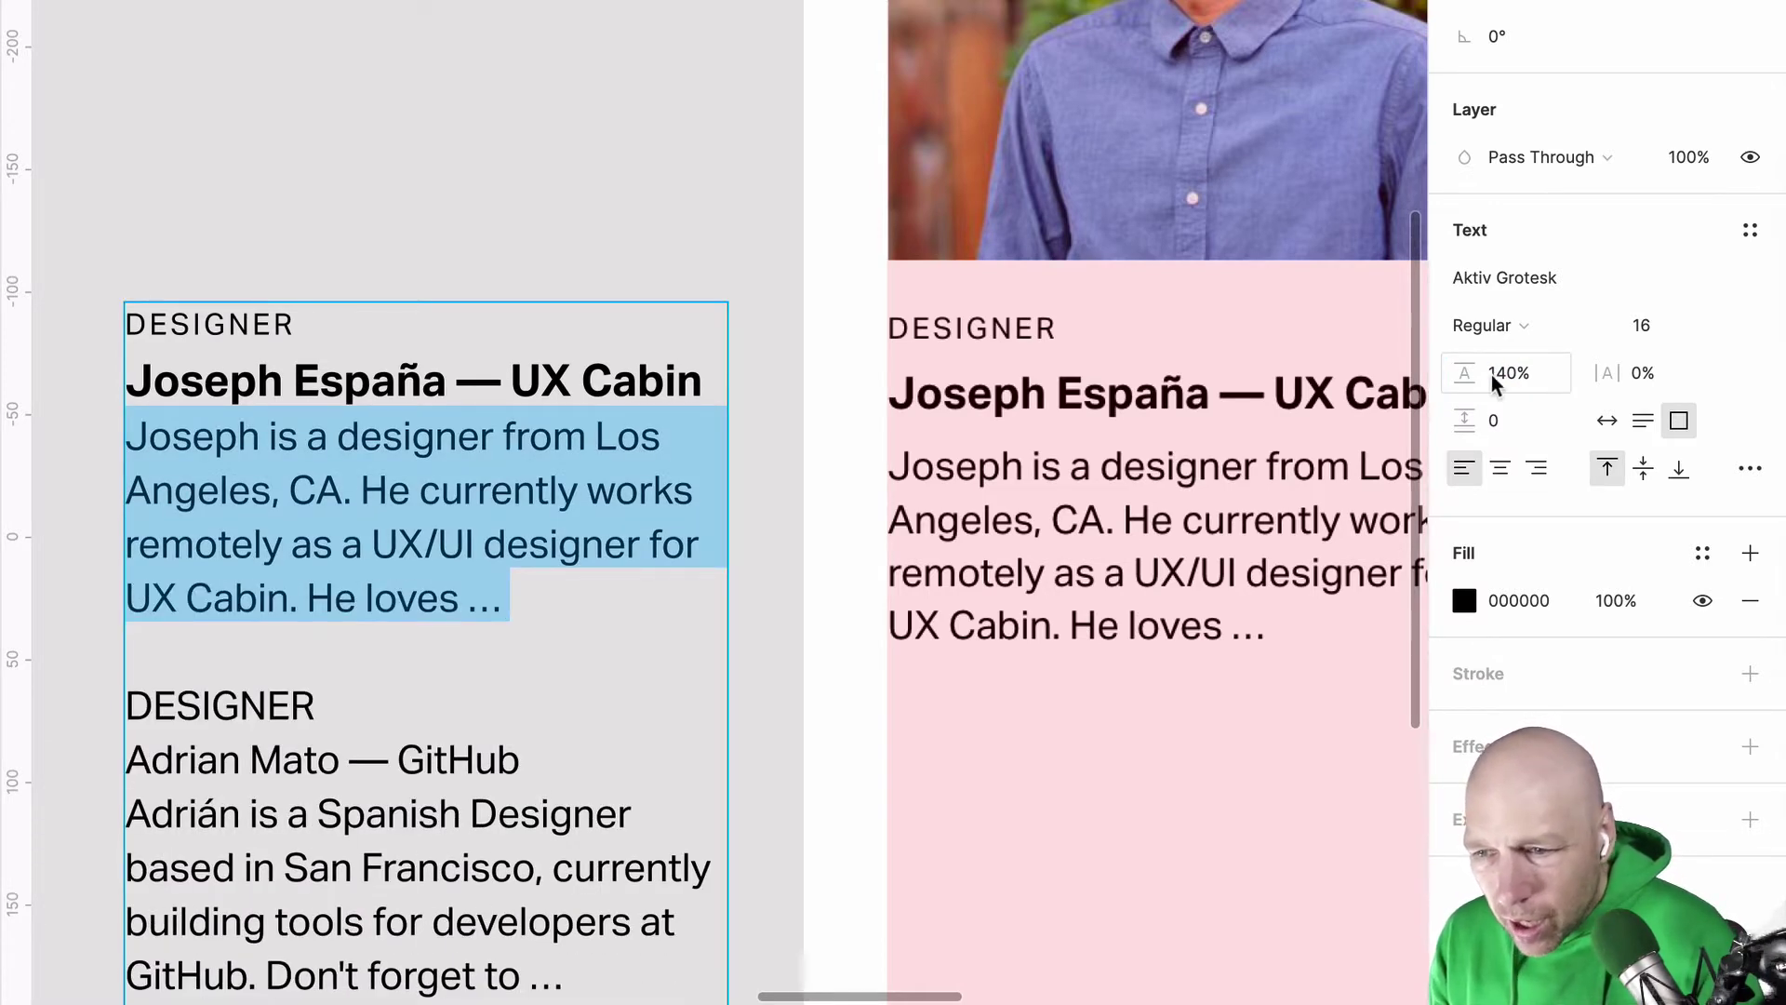
key("Escape")
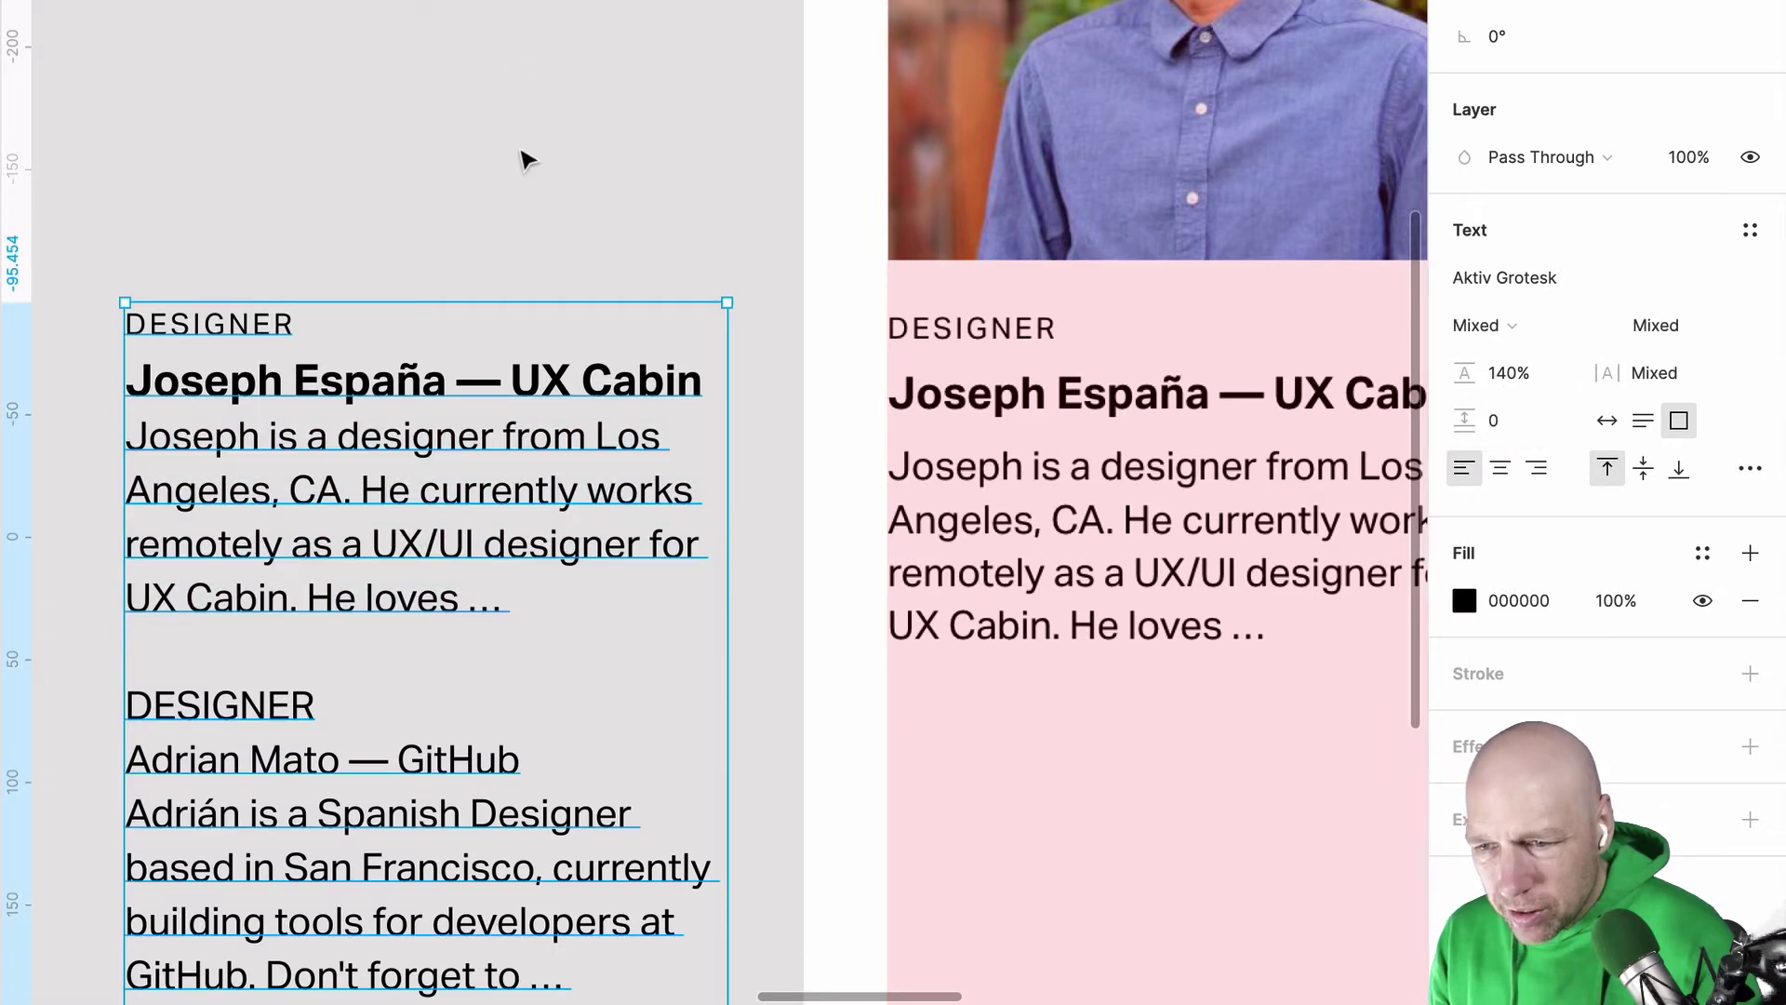
Step: Set the paragraph spacing of the whole first interview entry to 8 and overlay the text block on the reference card for comparison
mouse_move(535, 377)
left_mouse_down()
mouse_move(900, 407)
mouse_move(598, 387)
mouse_move(438, 399)
mouse_move(544, 399)
left_mouse_up()
double_click(528, 389)
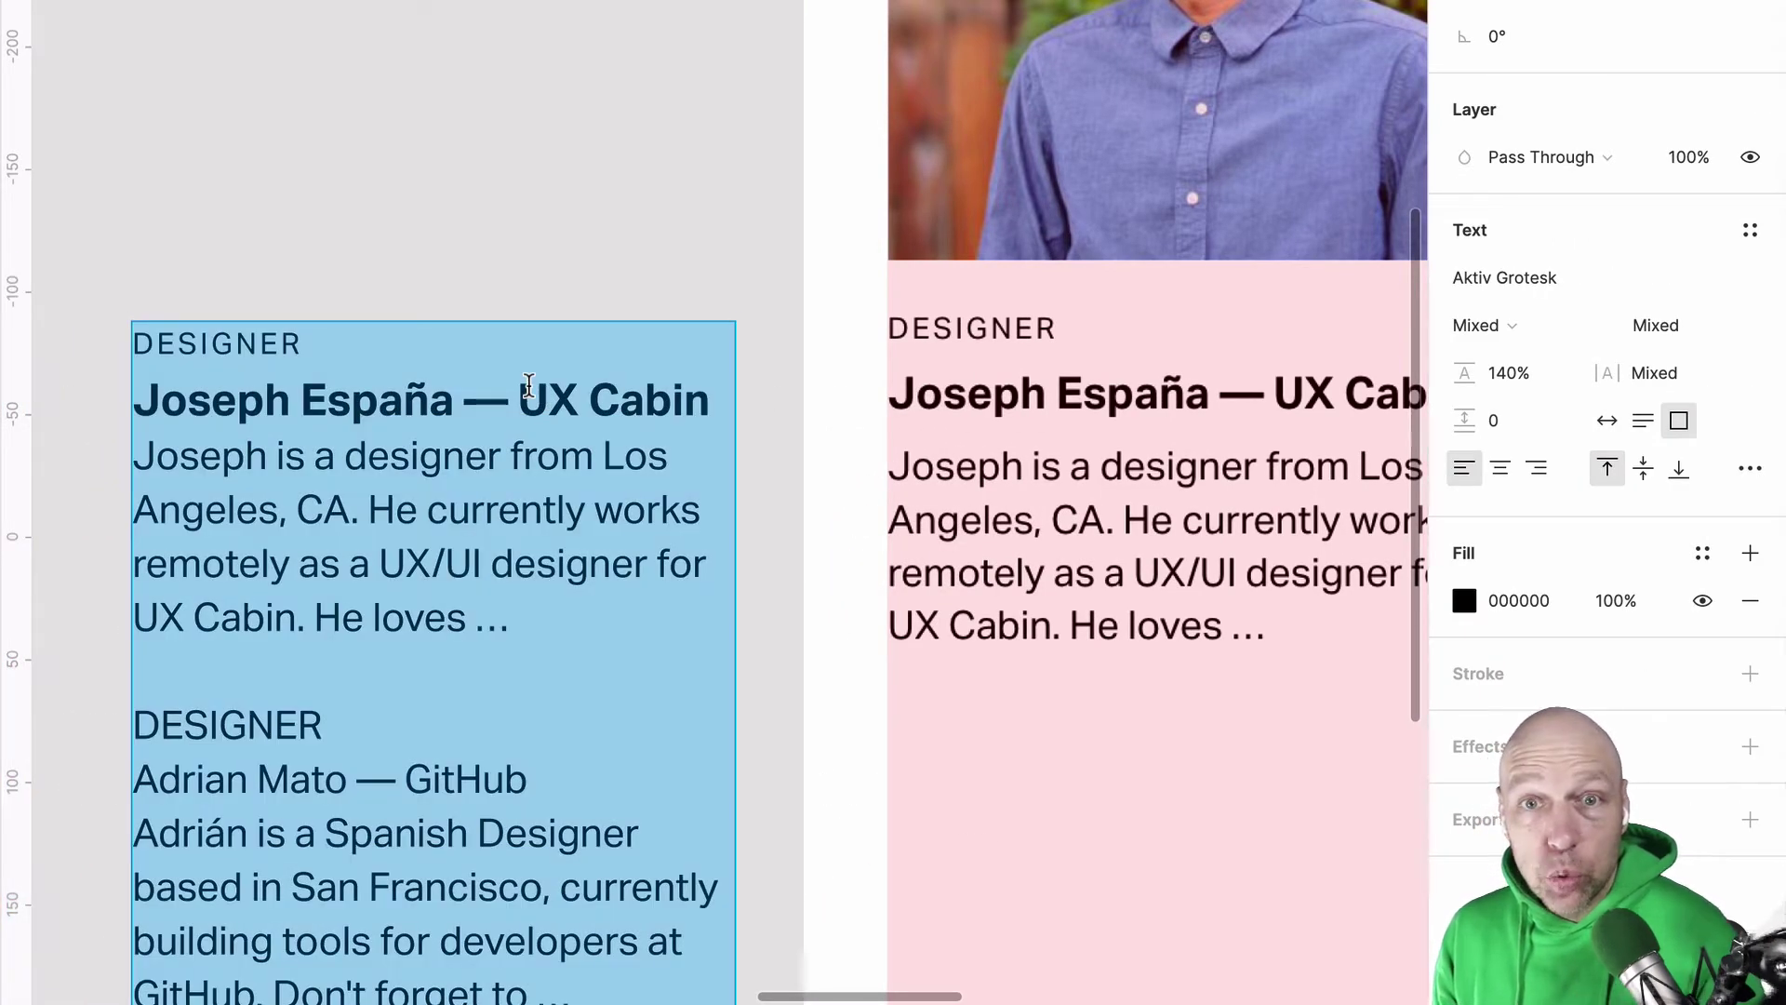
left_click(522, 623)
left_click_drag(550, 618, 82, 346)
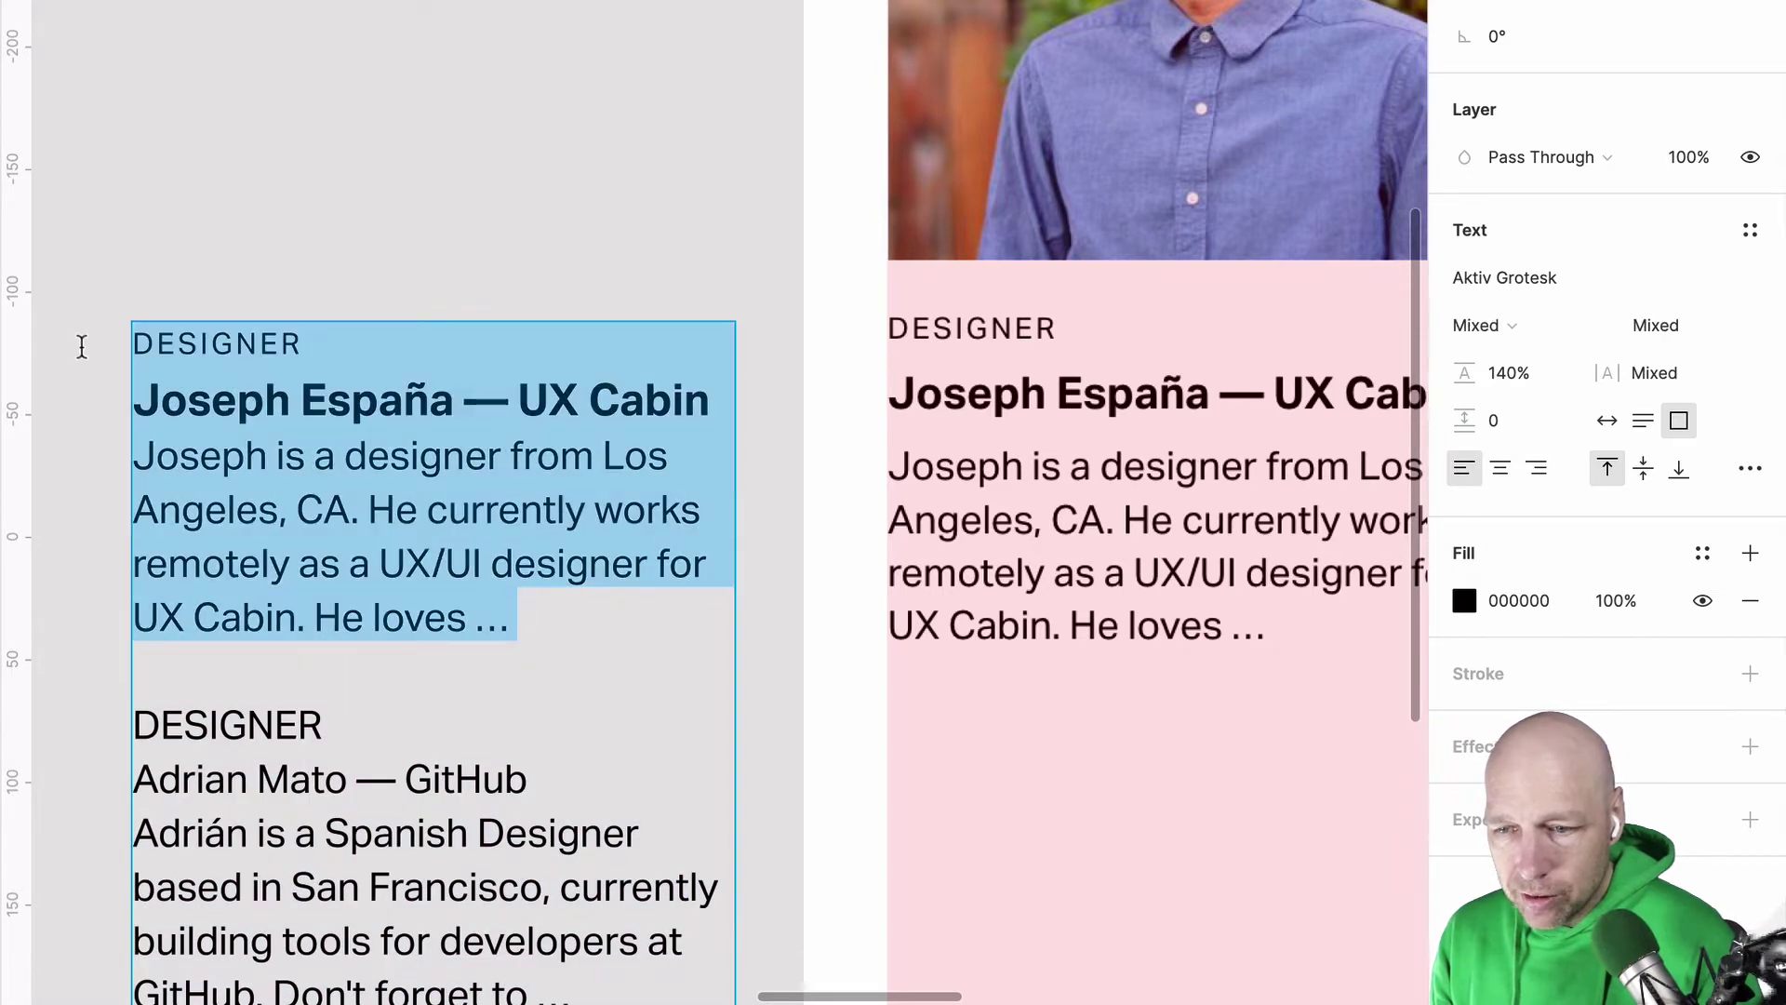
left_click(1515, 423)
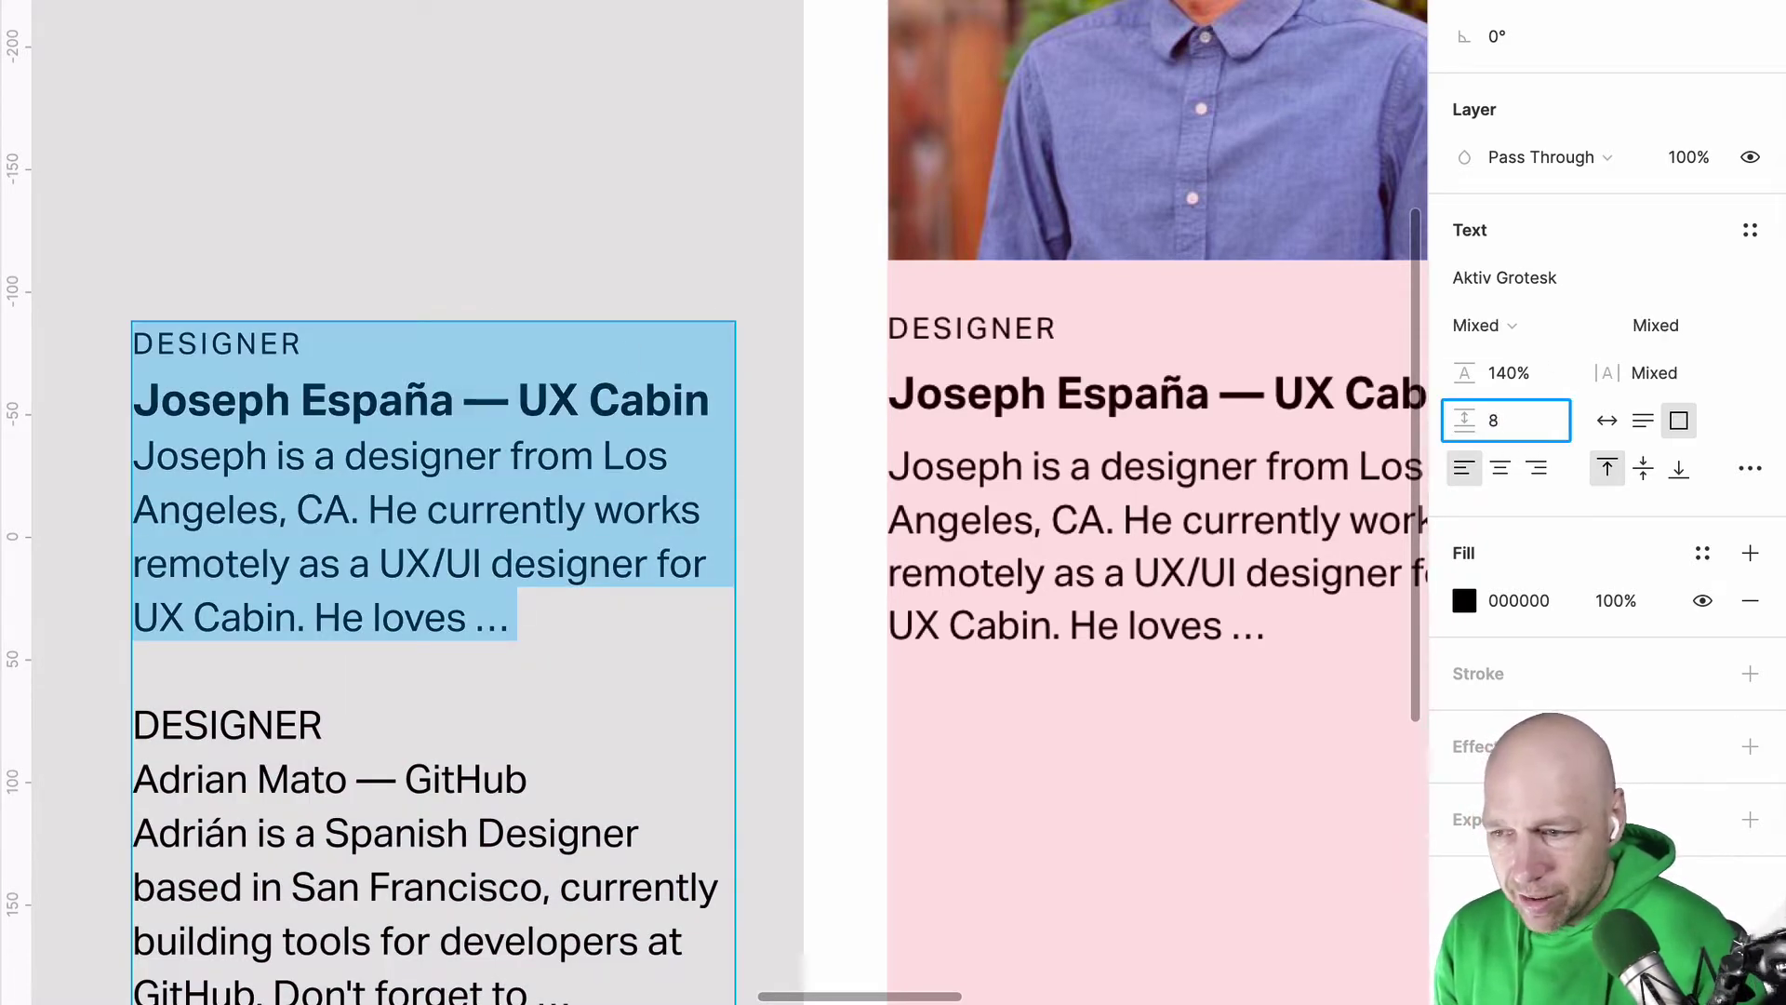
type("8")
key("Return")
key("Escape")
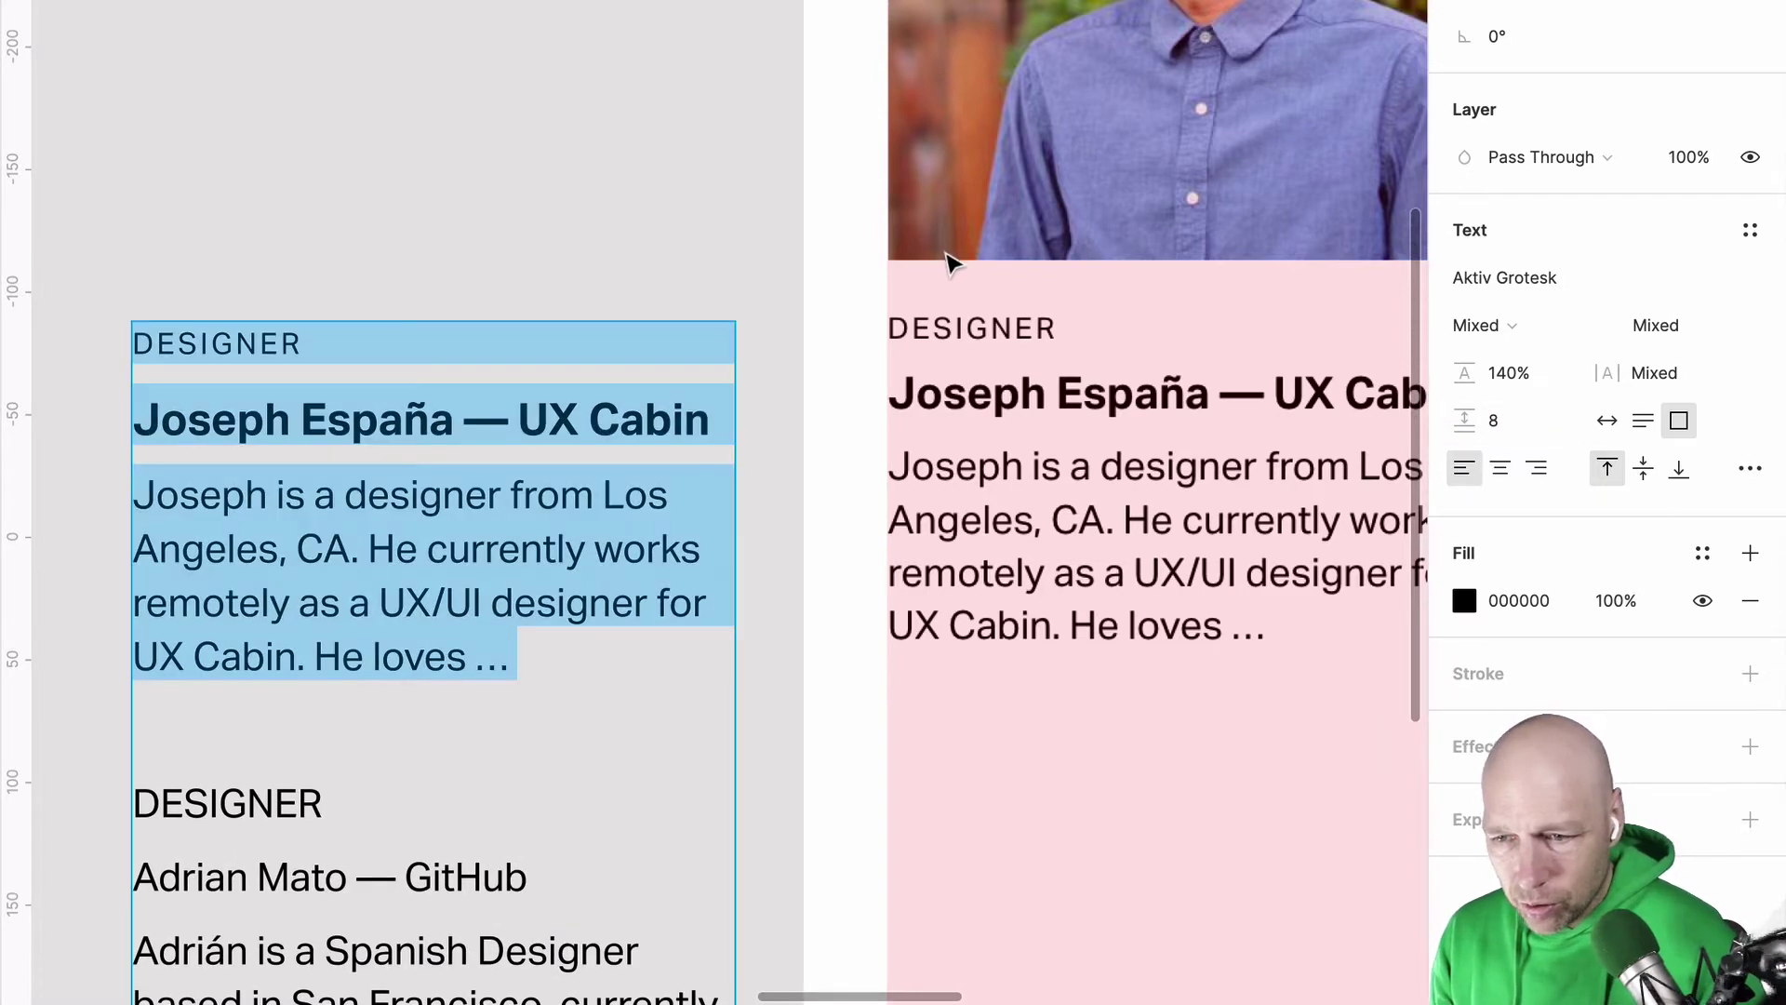
left_click_drag(538, 443, 1152, 414)
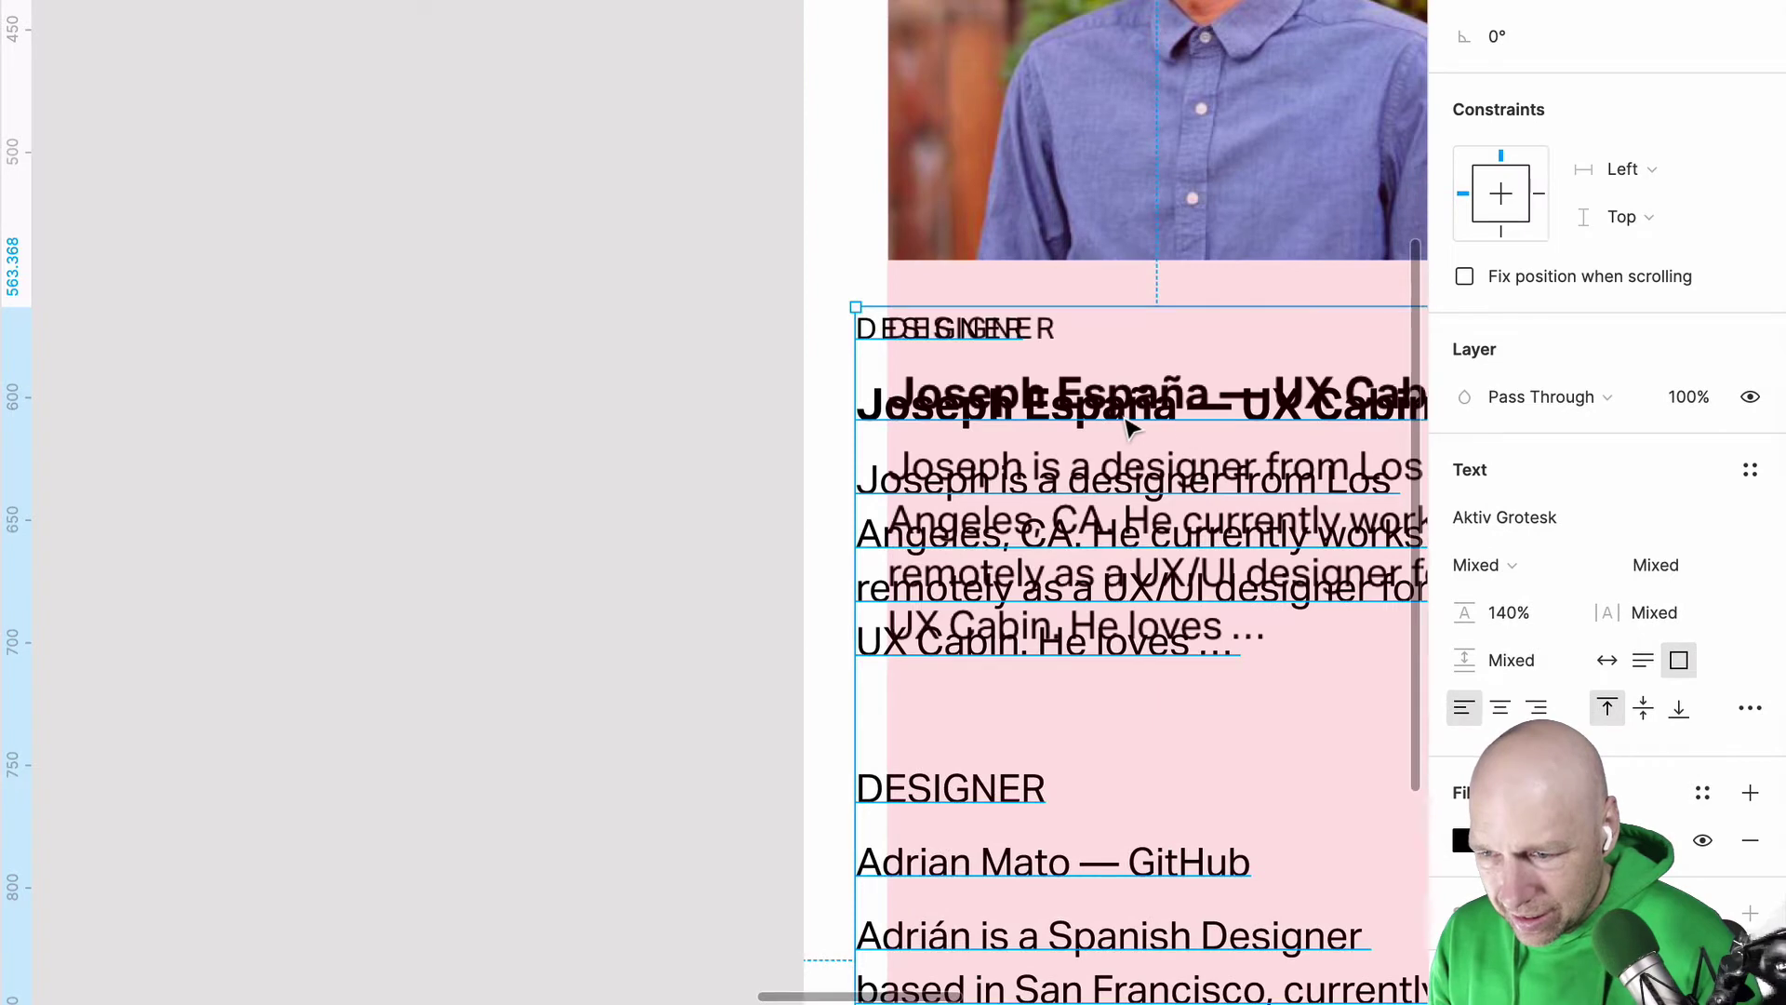
Step: Select all text of the first interview entry and set its paragraph spacing to 6
double_click(1129, 425)
left_click(1129, 425)
left_click_drag(1264, 650, 682, 243)
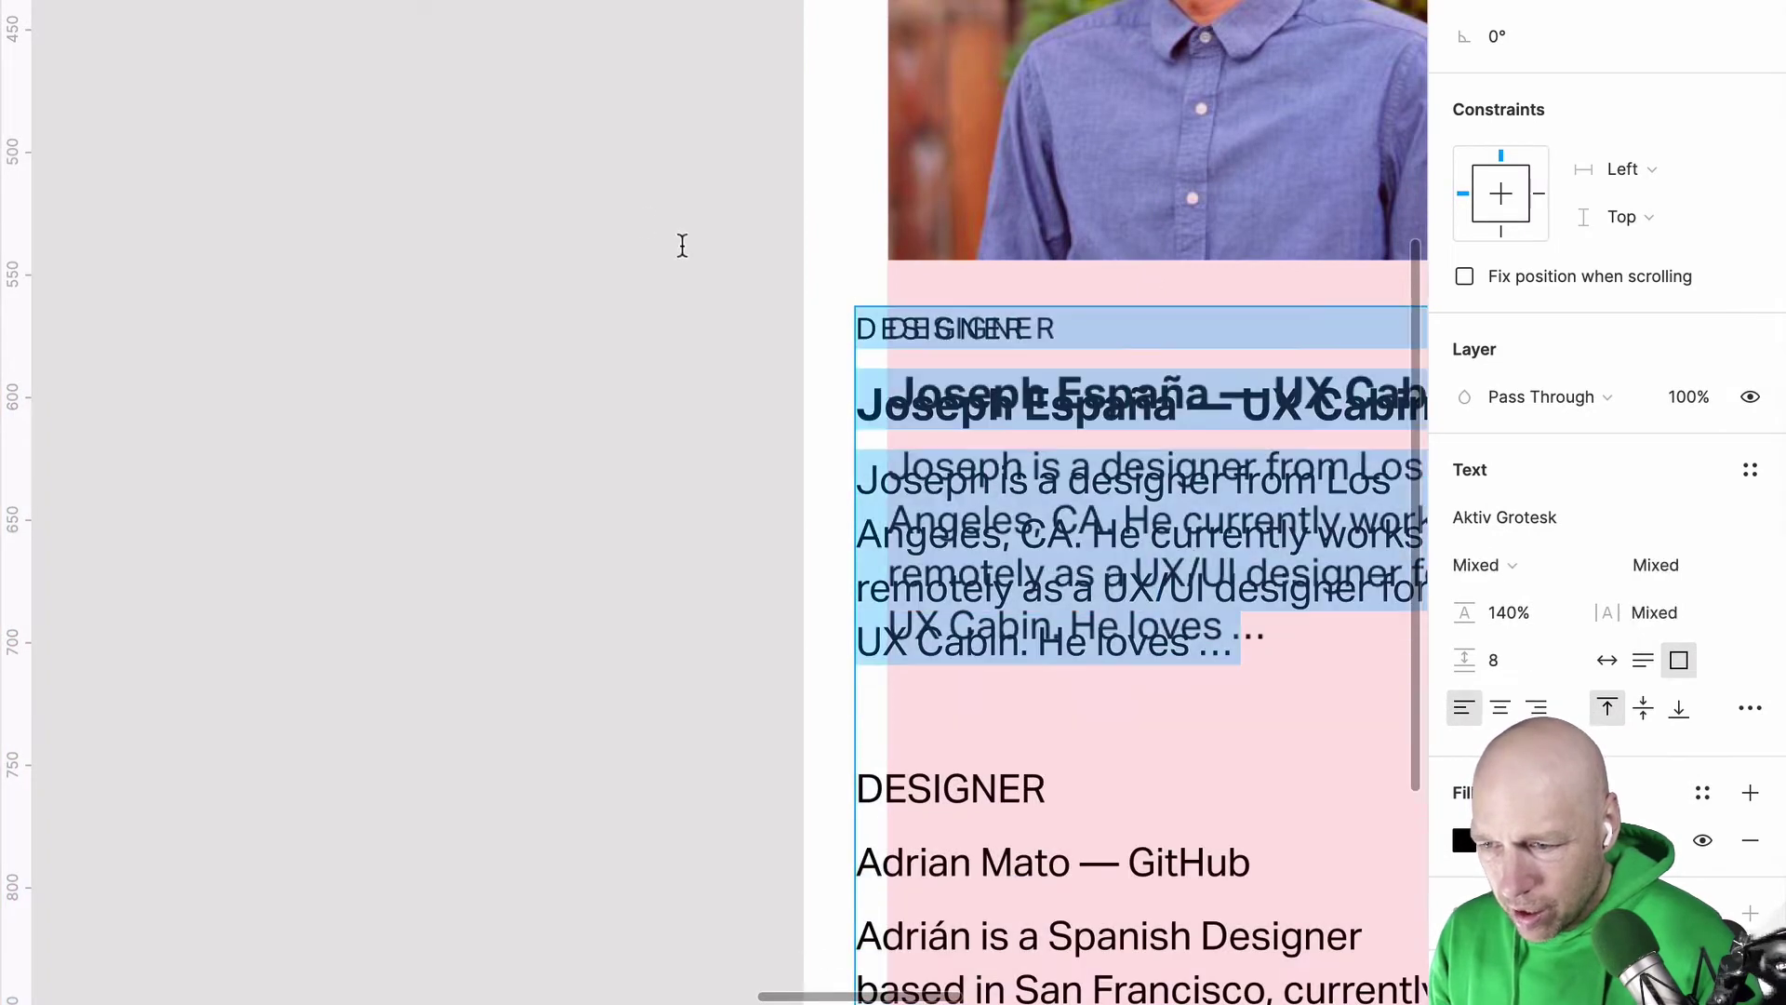
left_click(1540, 663)
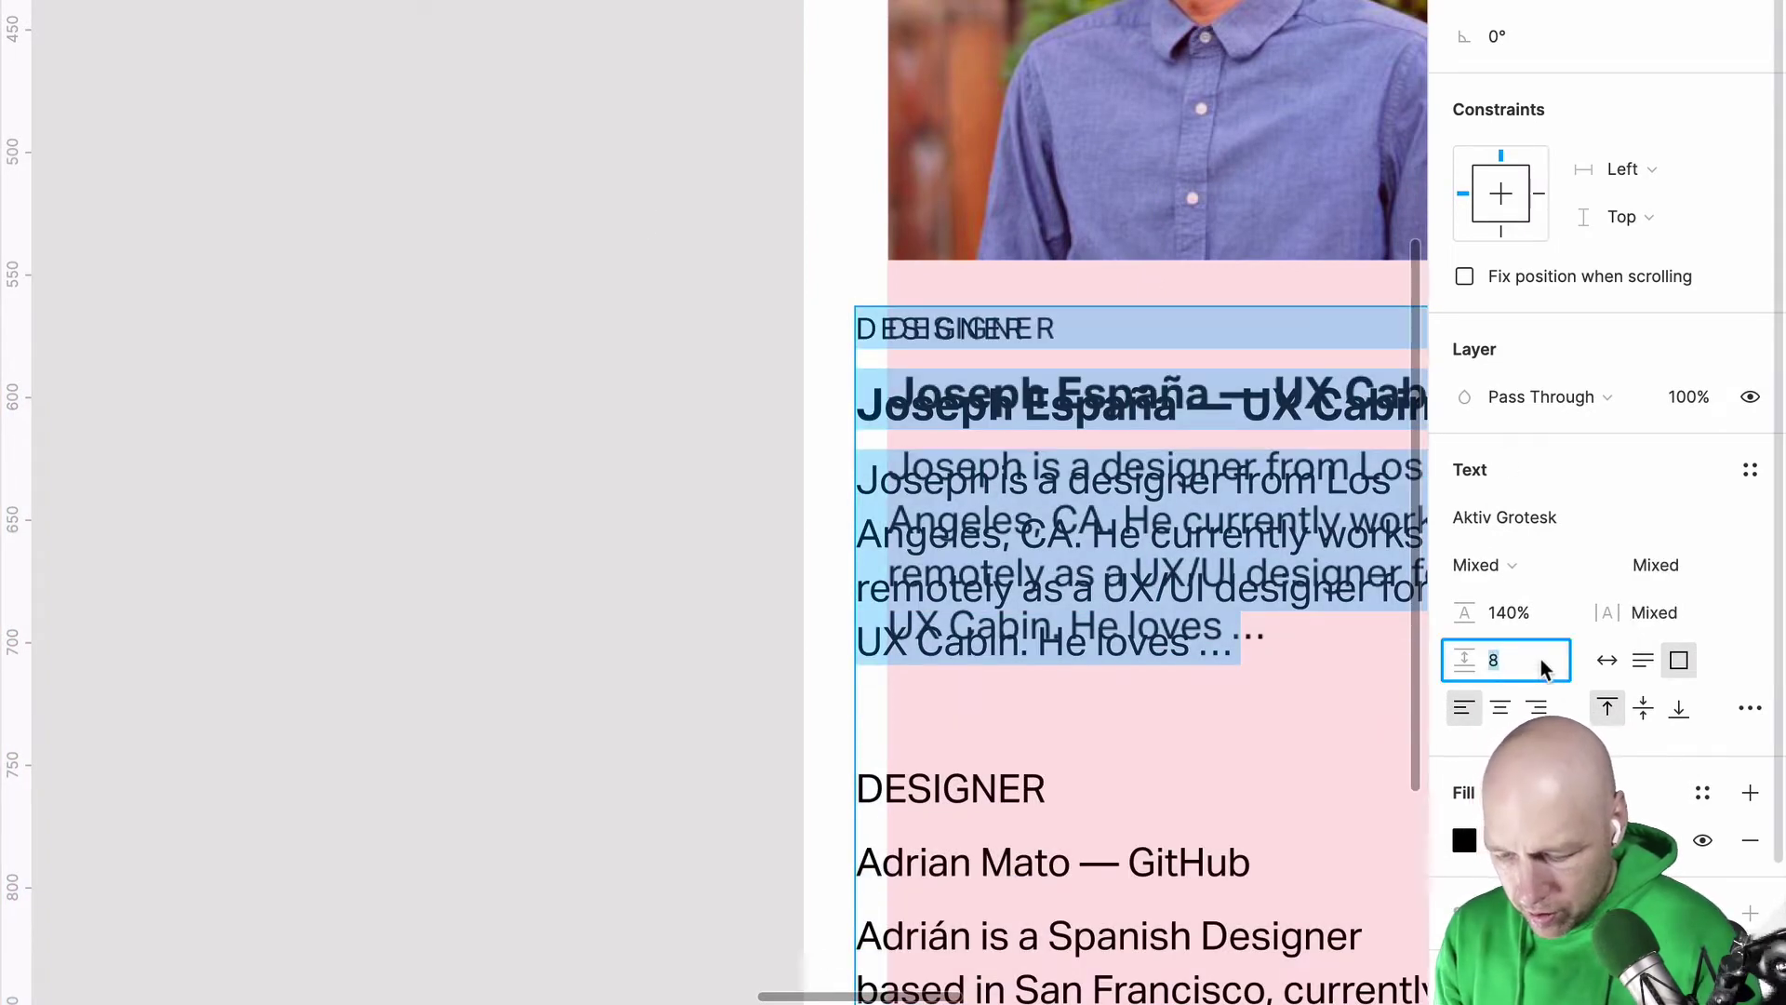
type("8")
key("Return")
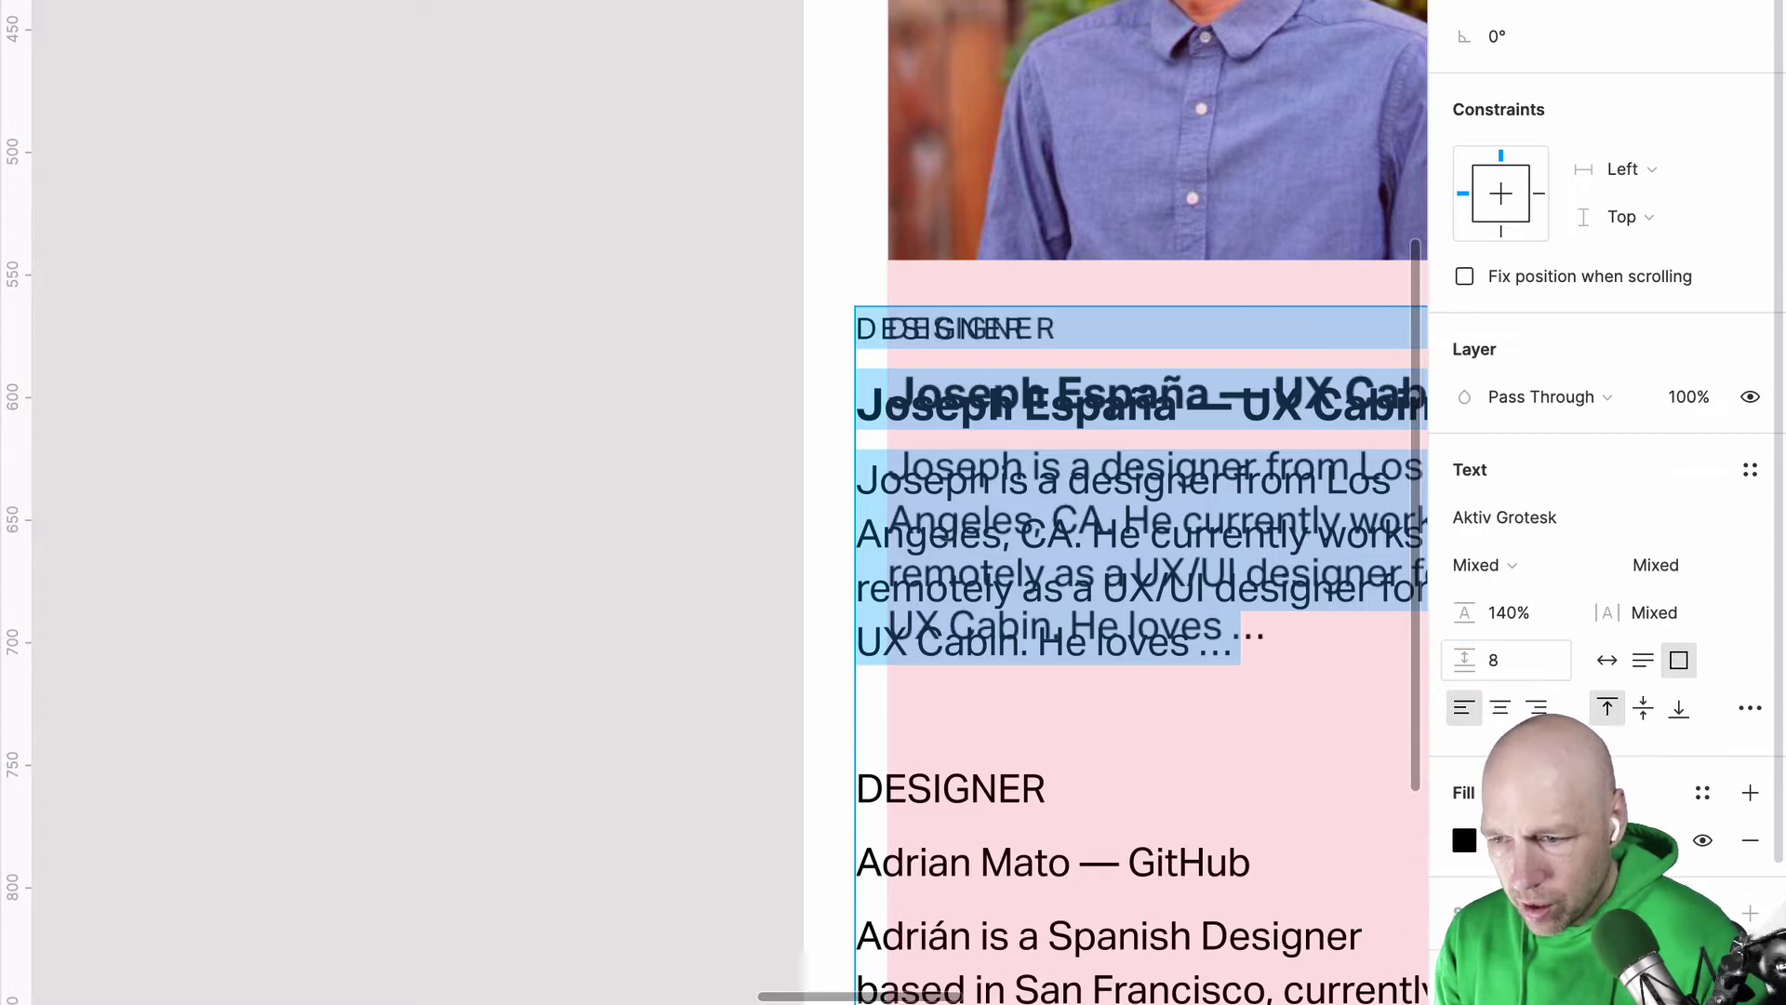
left_click(1540, 663)
type("6")
key("Return")
Step: Fine-tune the first entry's paragraph spacing to 4 against the reference card and leave text editing
key("Down")
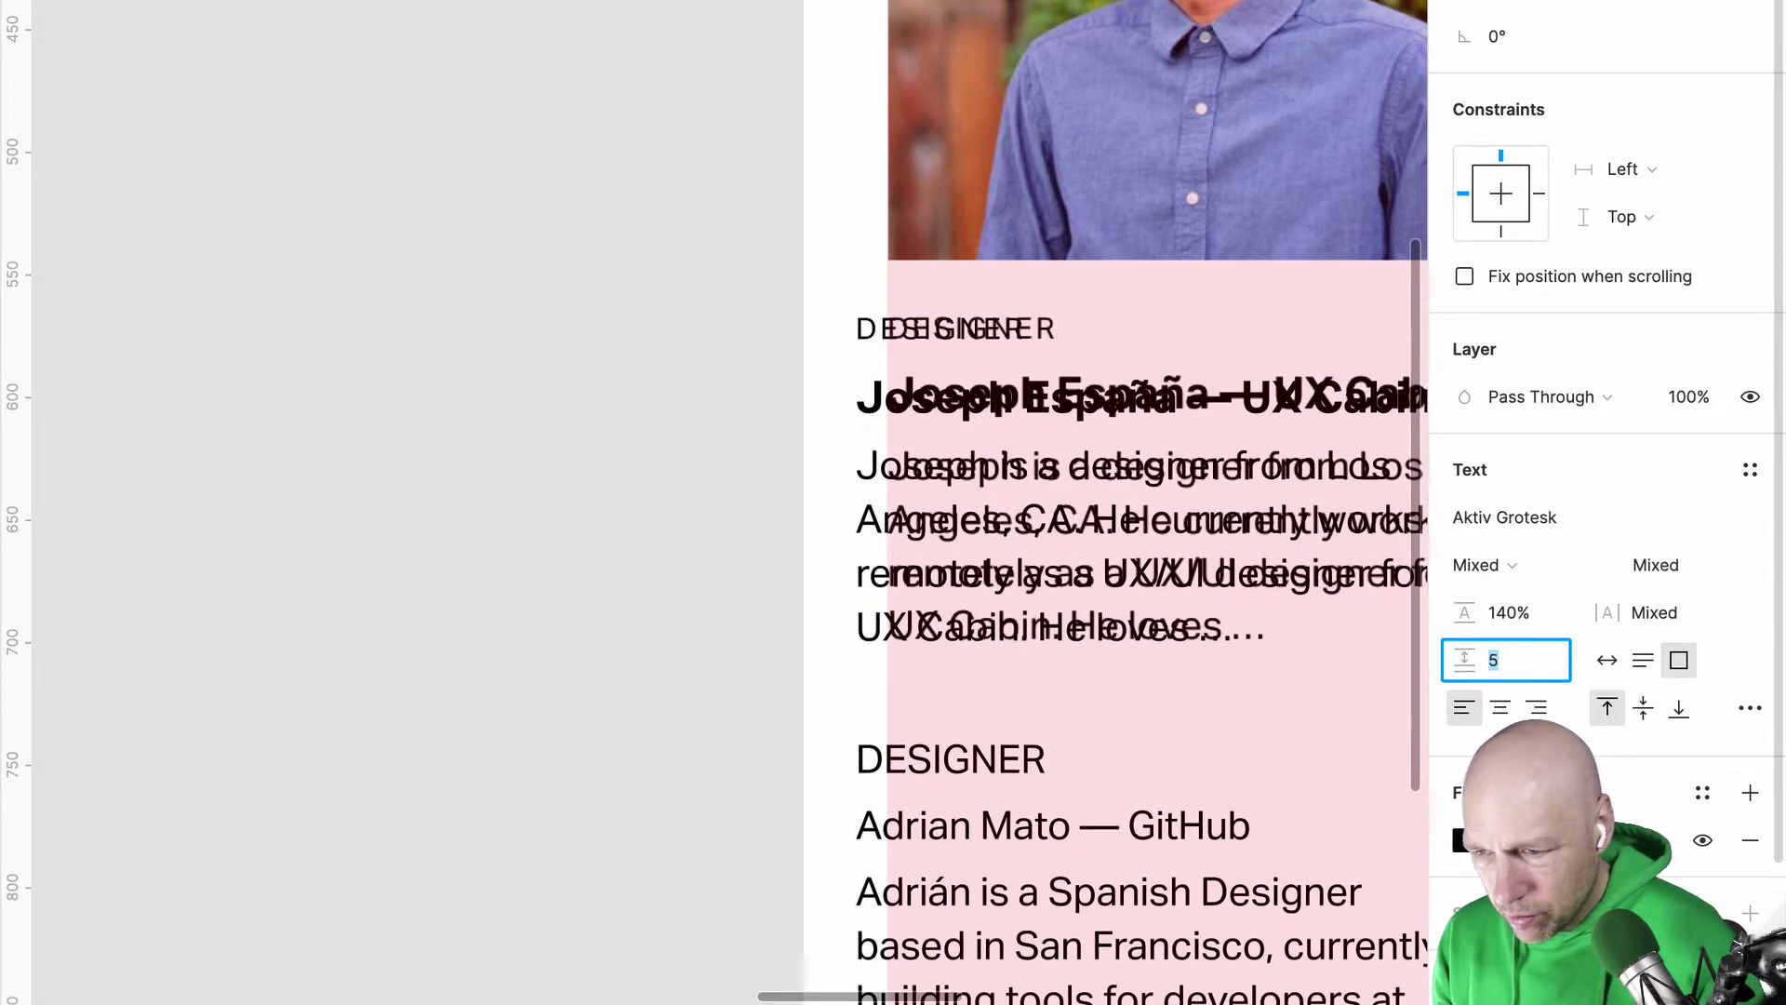
key("Down")
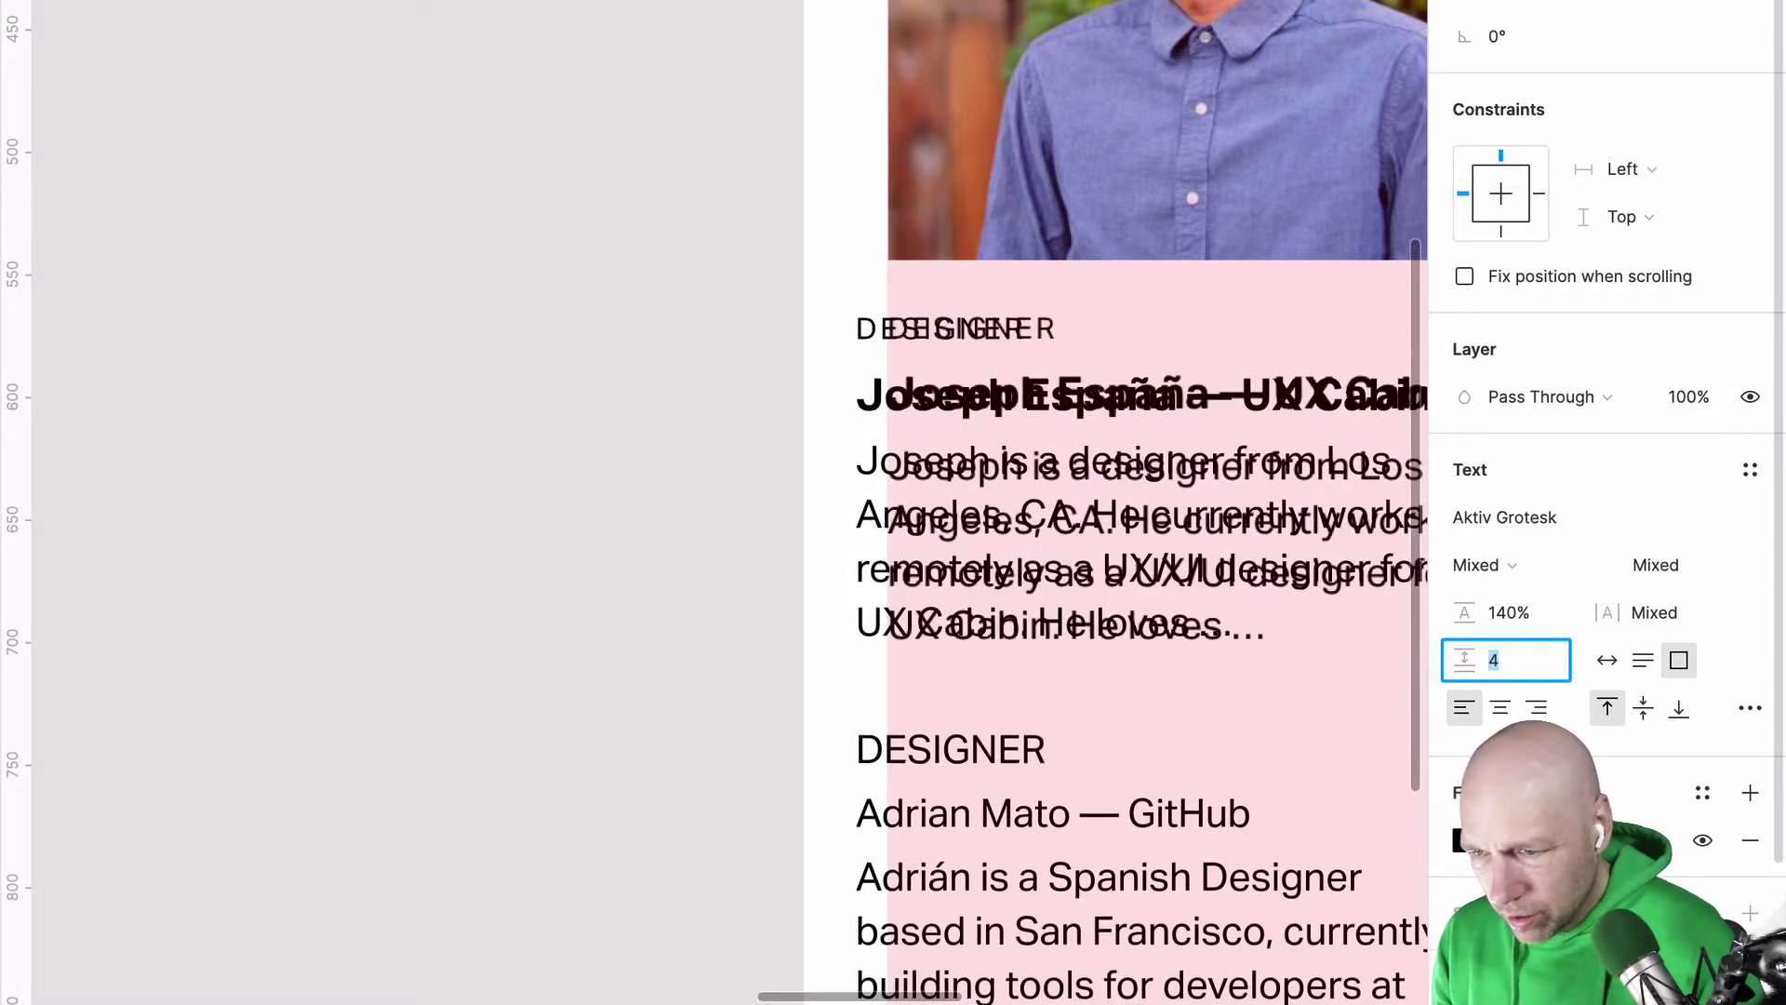
key("Up")
key("Up")
key("Down")
key("Down")
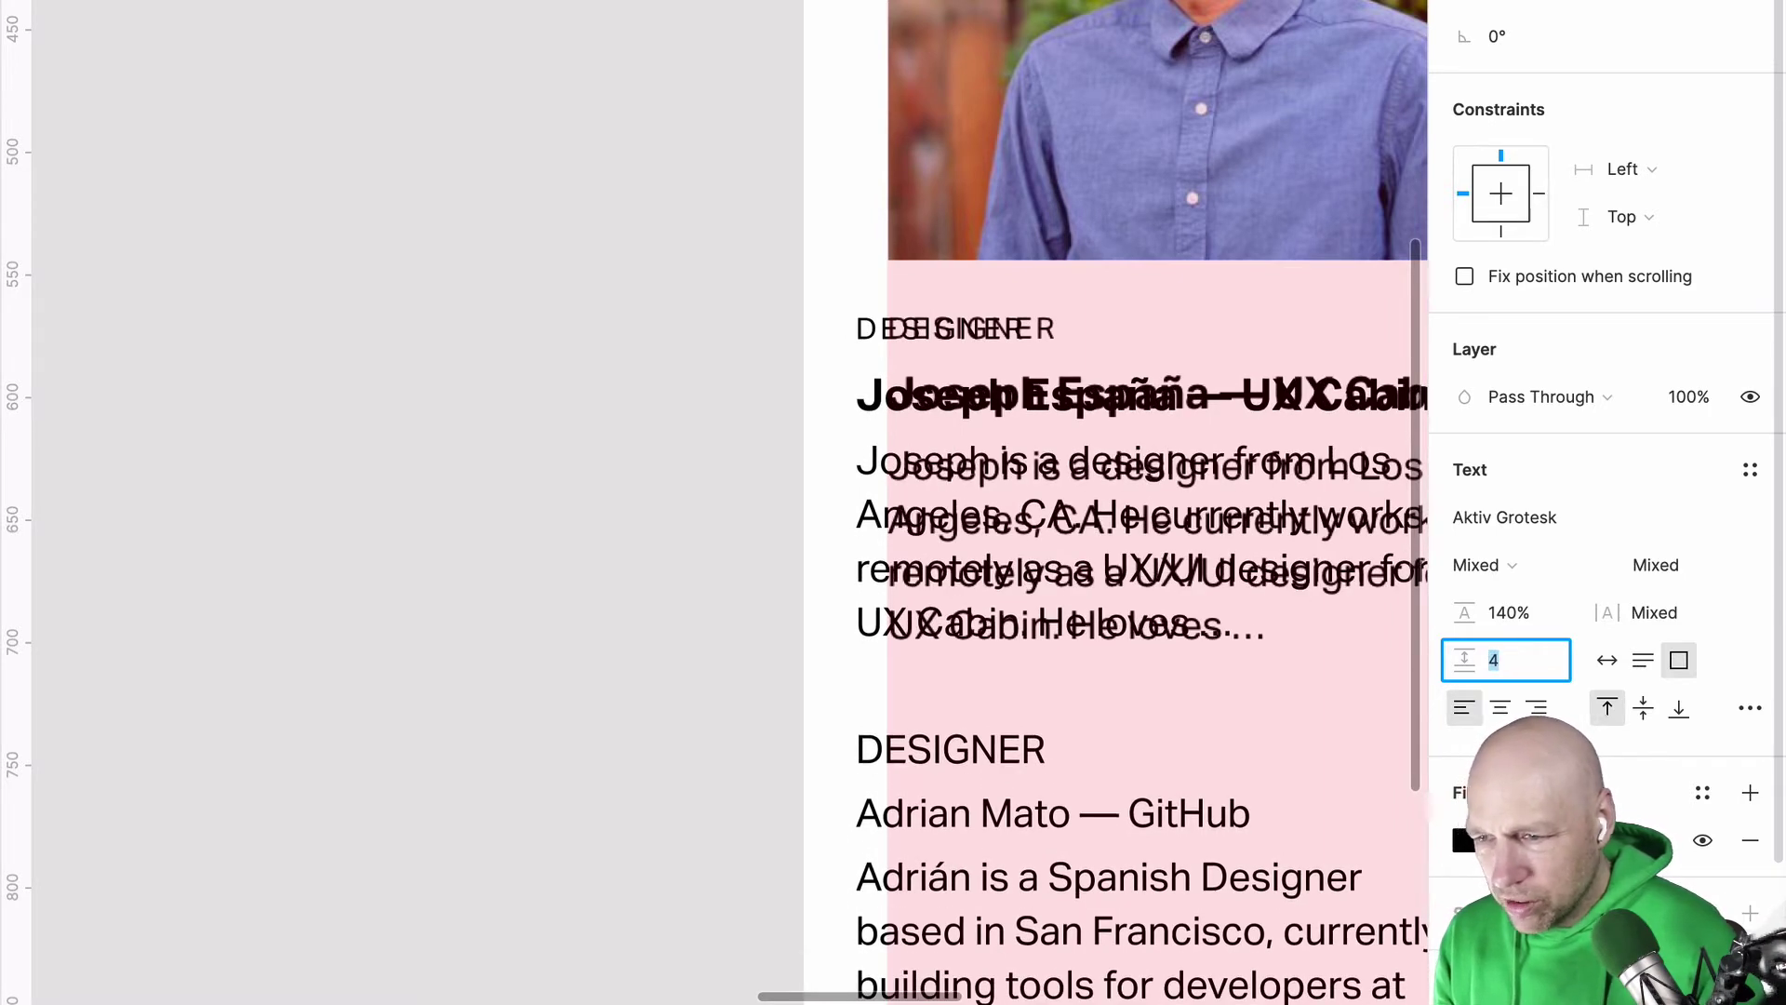
left_click(749, 237)
Step: Move the interview text block off the reference card onto the empty canvas beside the frame and deselect it
left_click(1087, 416)
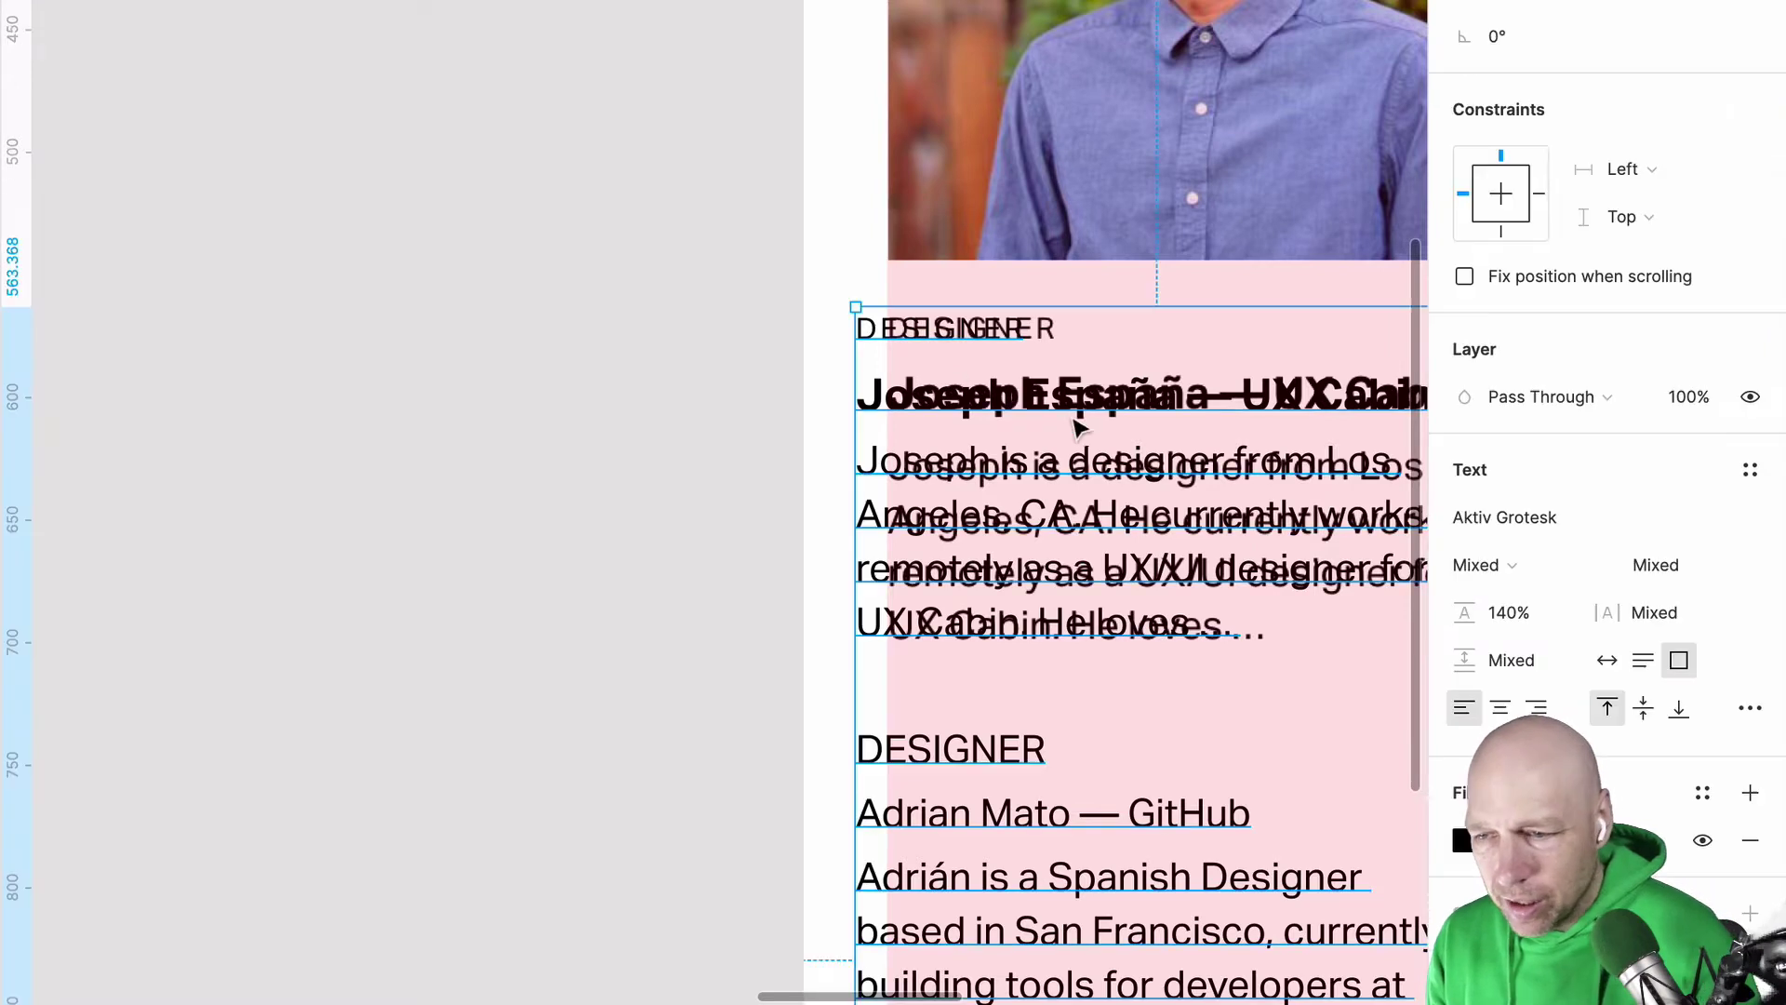
left_click_drag(1094, 410, 302, 382)
left_click(311, 220)
scroll(311, 219, "left", 3)
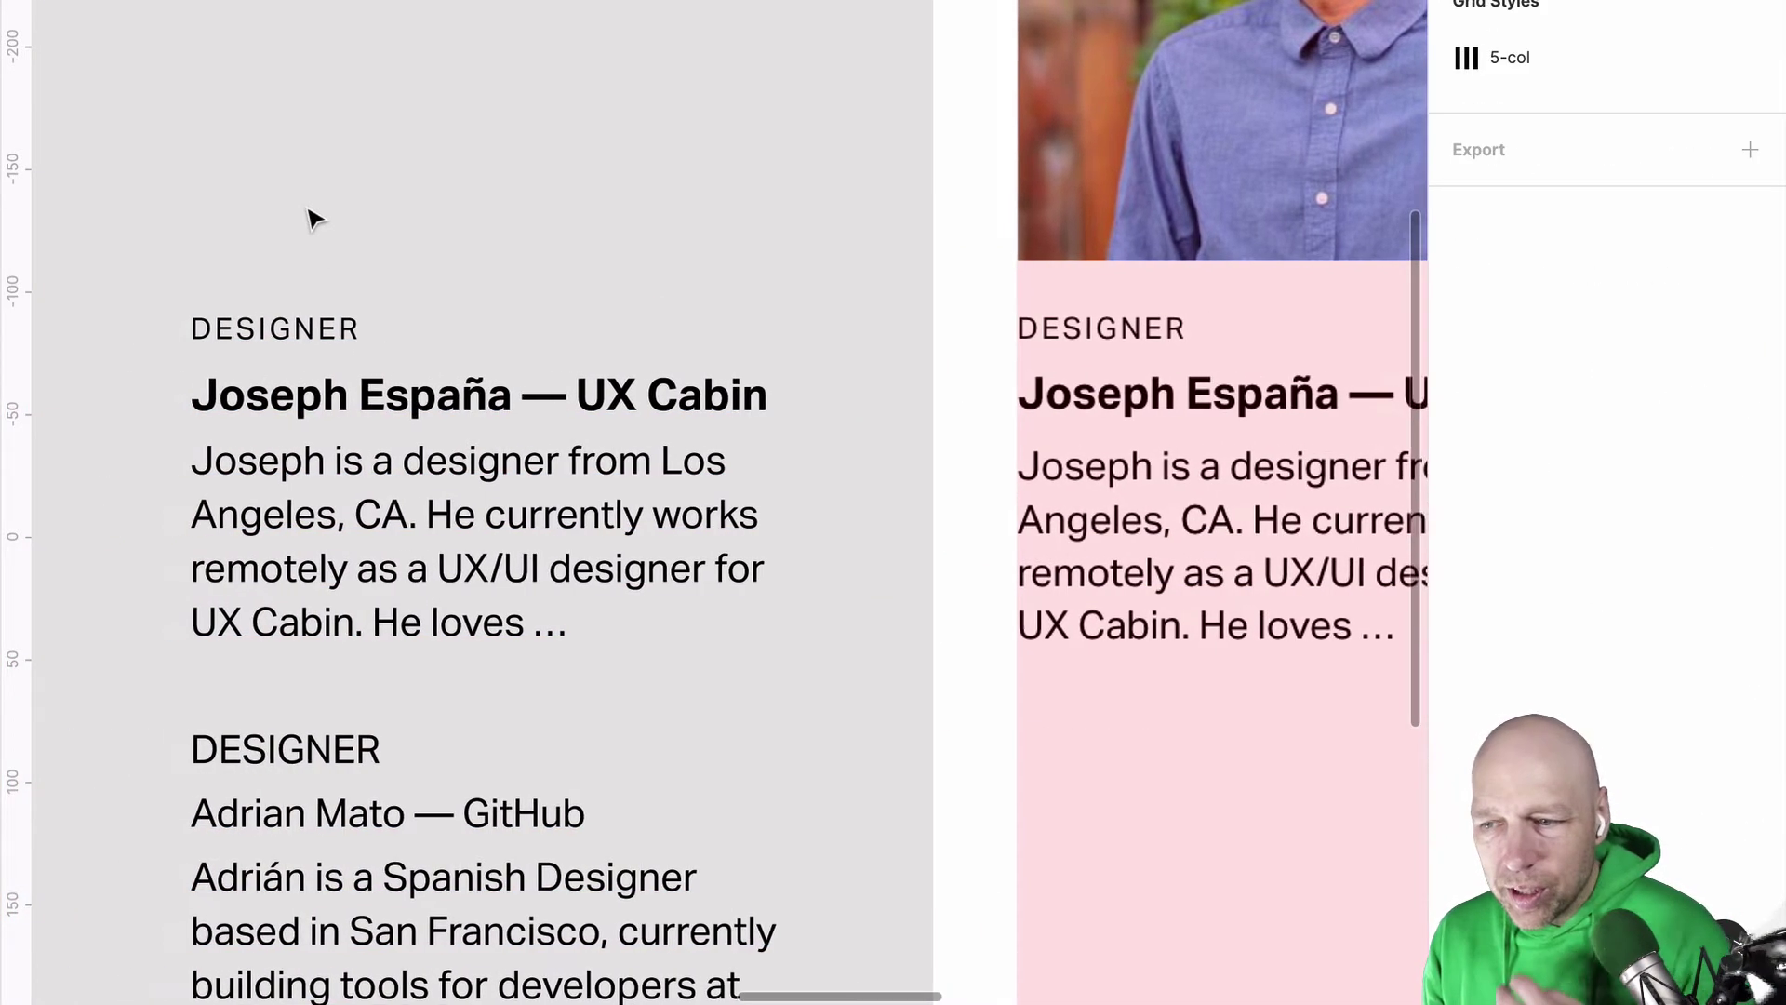
Step: Check the text properties of the description paragraph, the UX Cabin name line and the DESIGNER line in the first entry
double_click(406, 512)
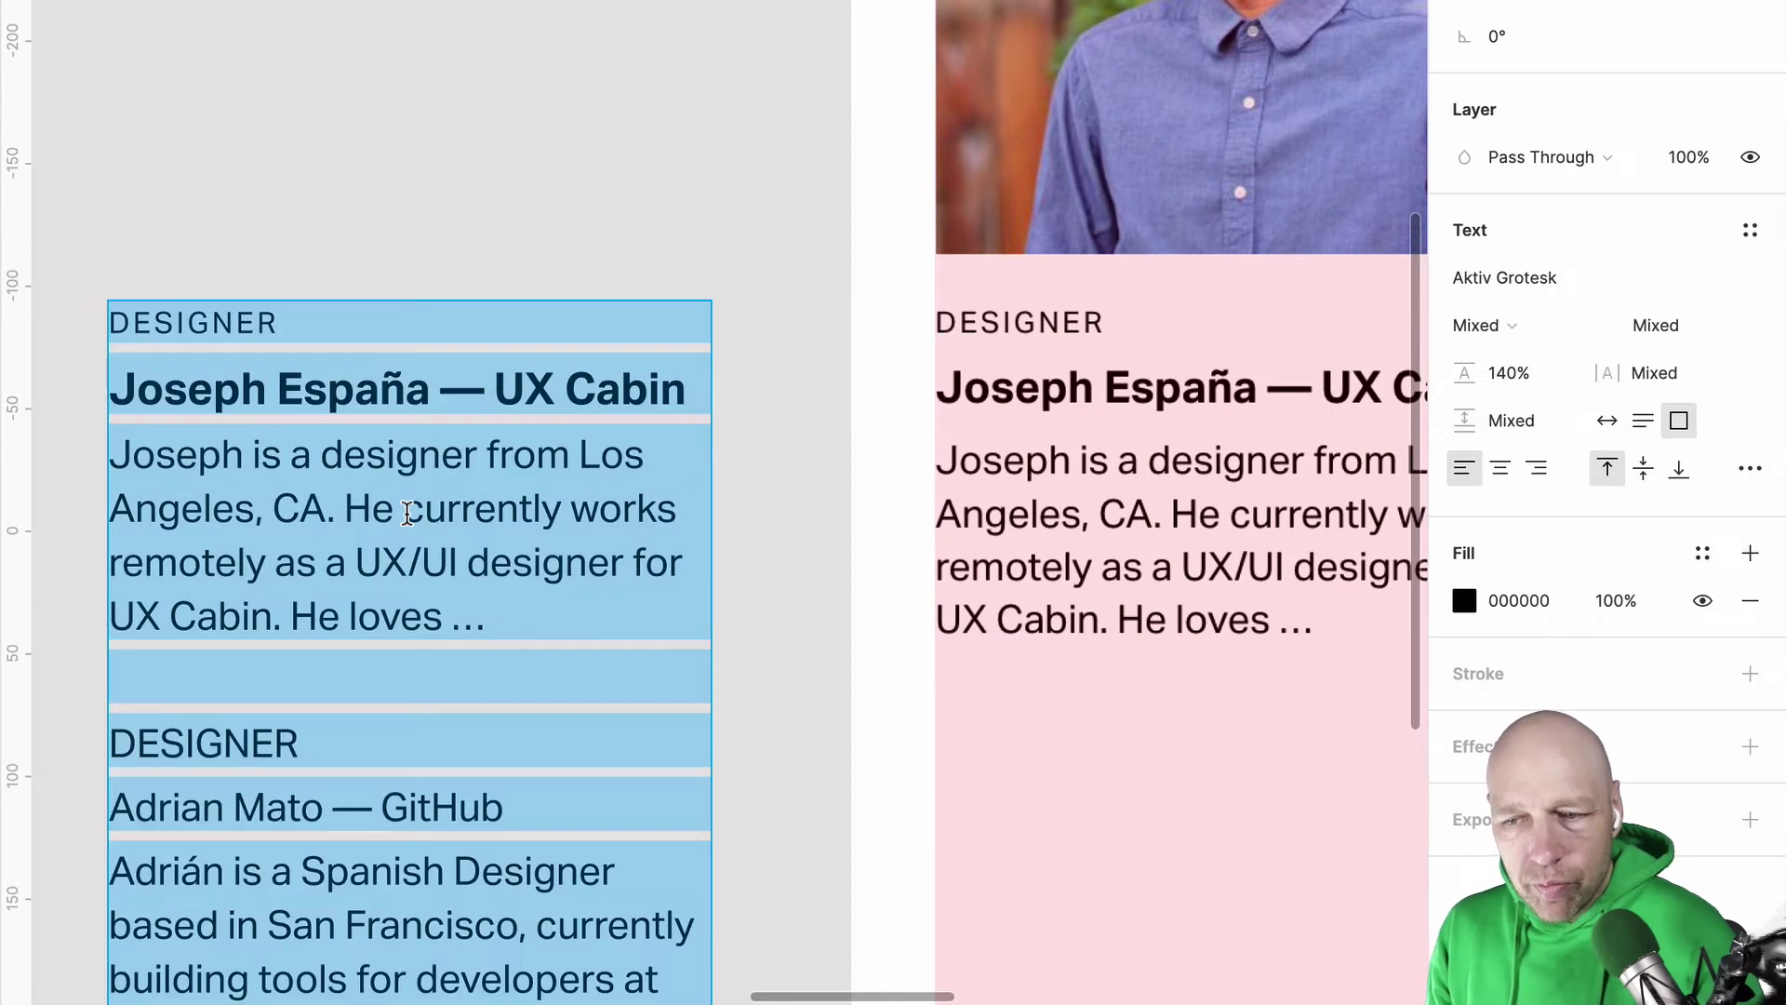
left_click(407, 511)
left_click(406, 512)
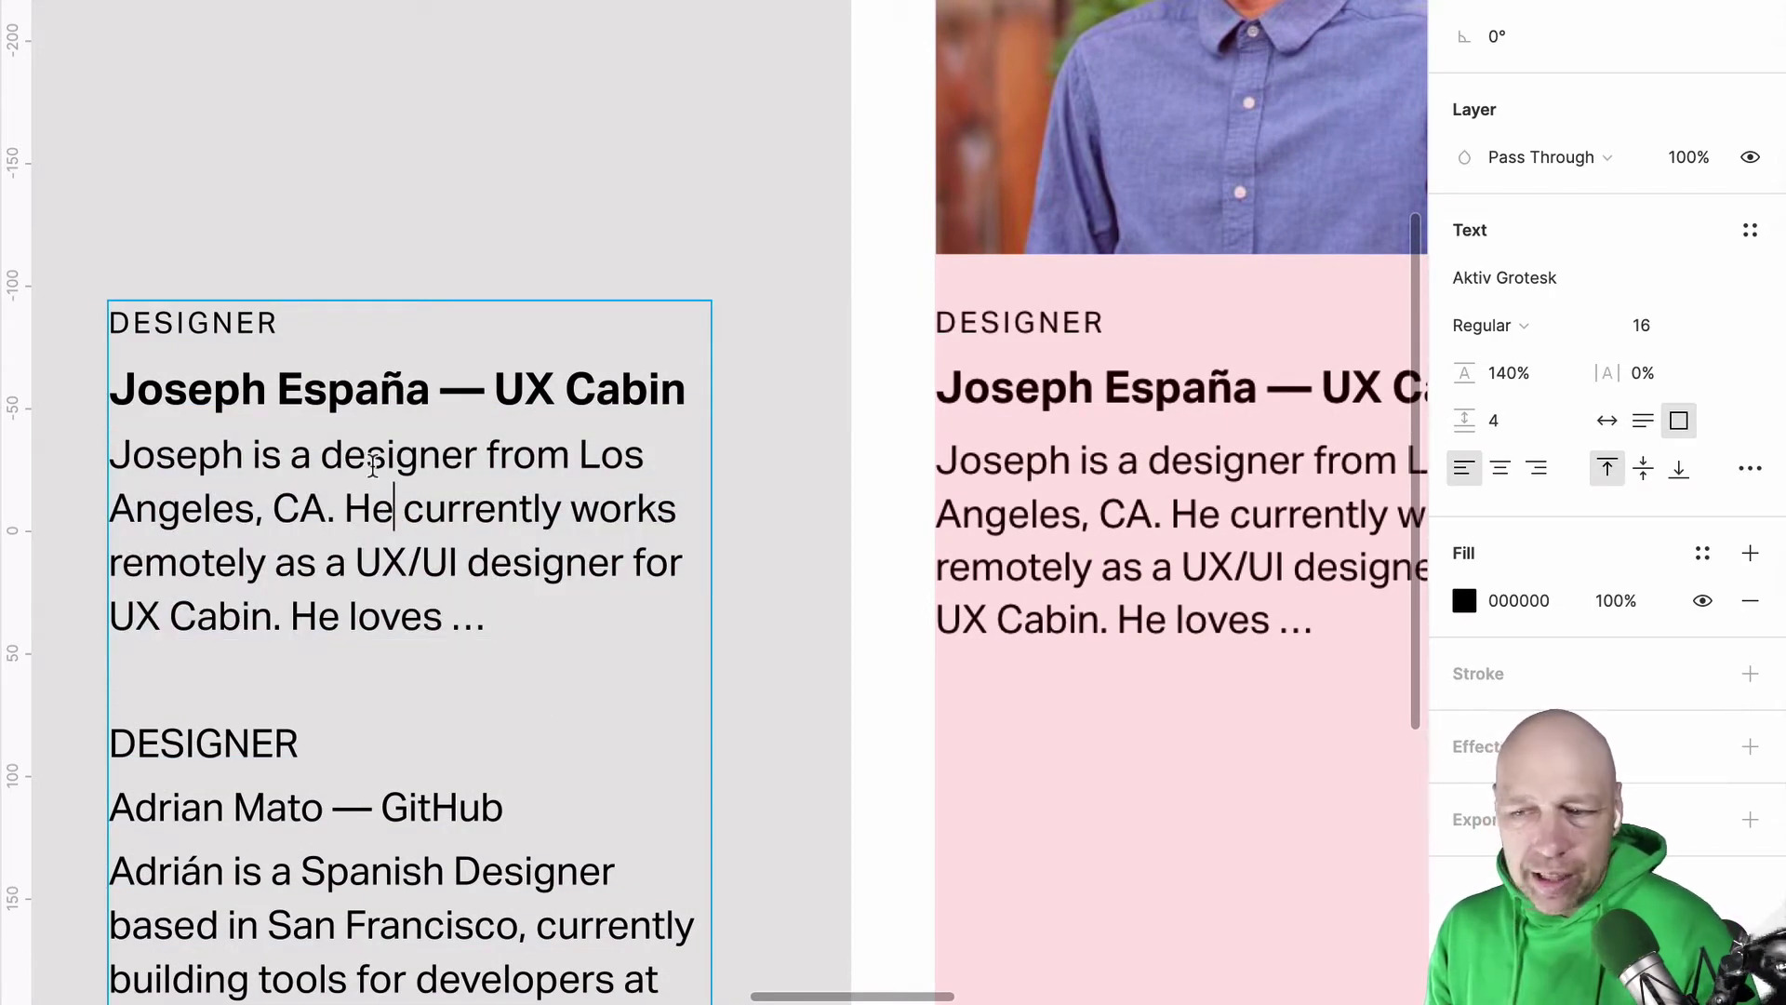
triple_click(391, 440)
triple_click(340, 389)
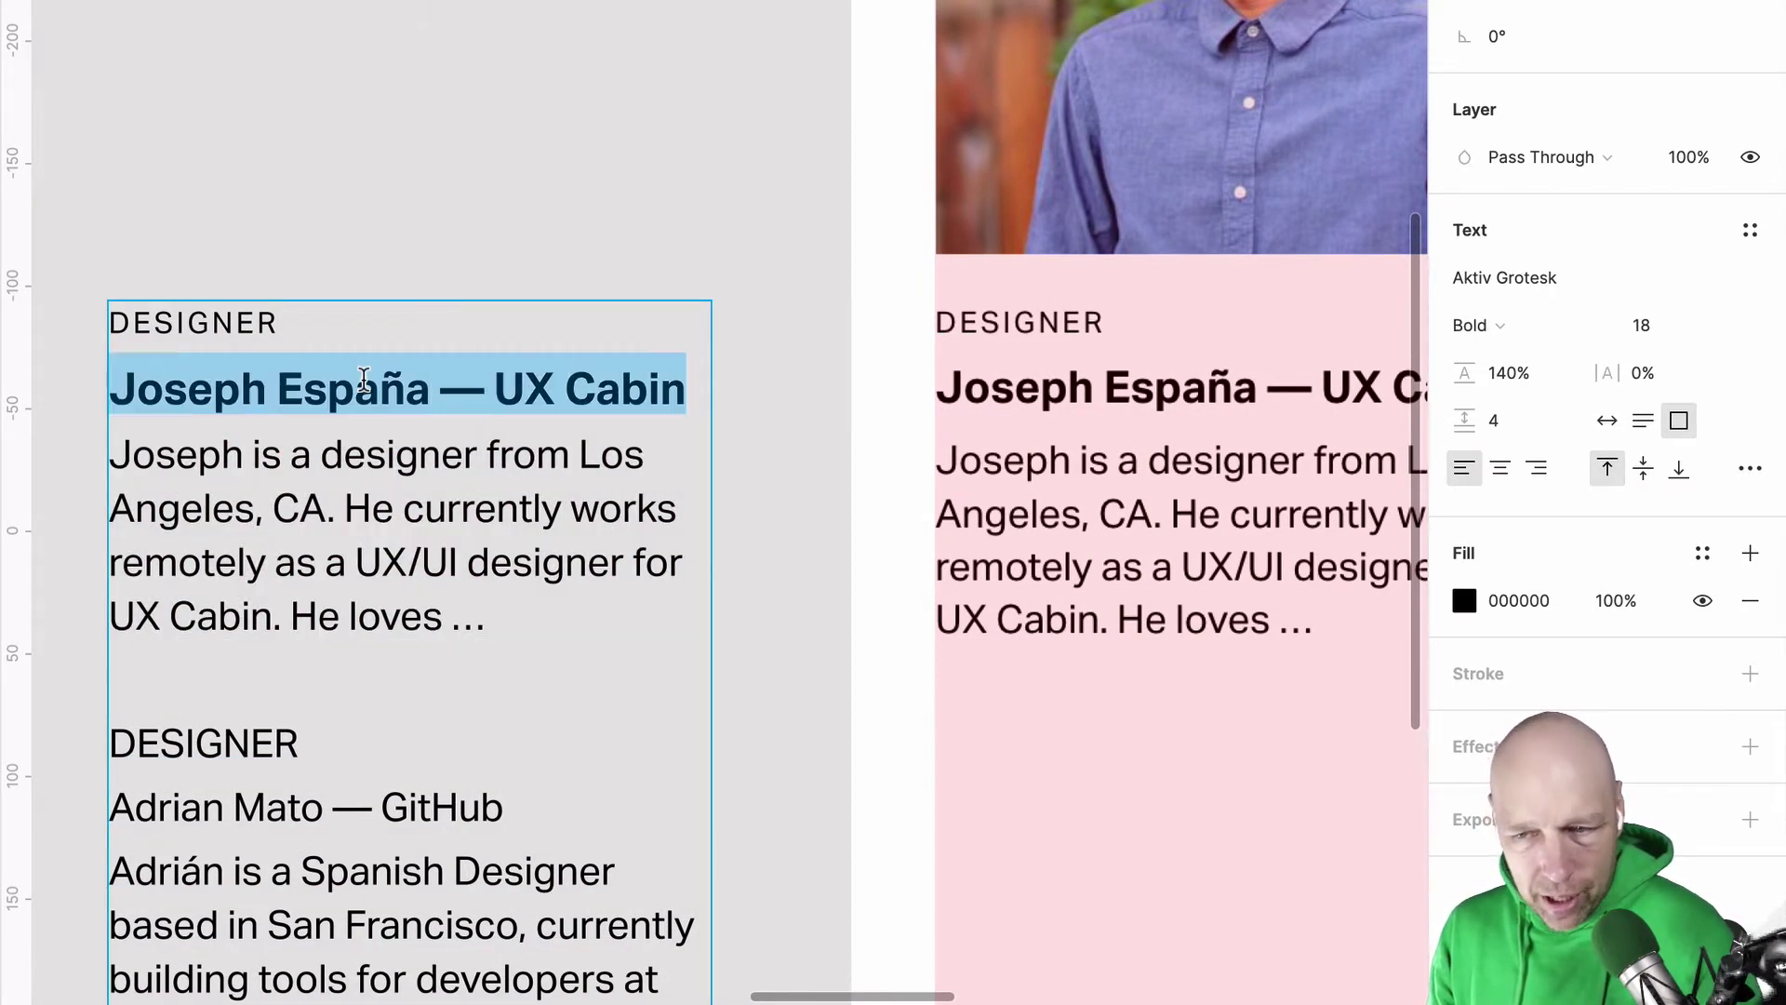
left_click(277, 323)
double_click(276, 323)
scroll(276, 323, "left", 3)
triple_click(698, 388)
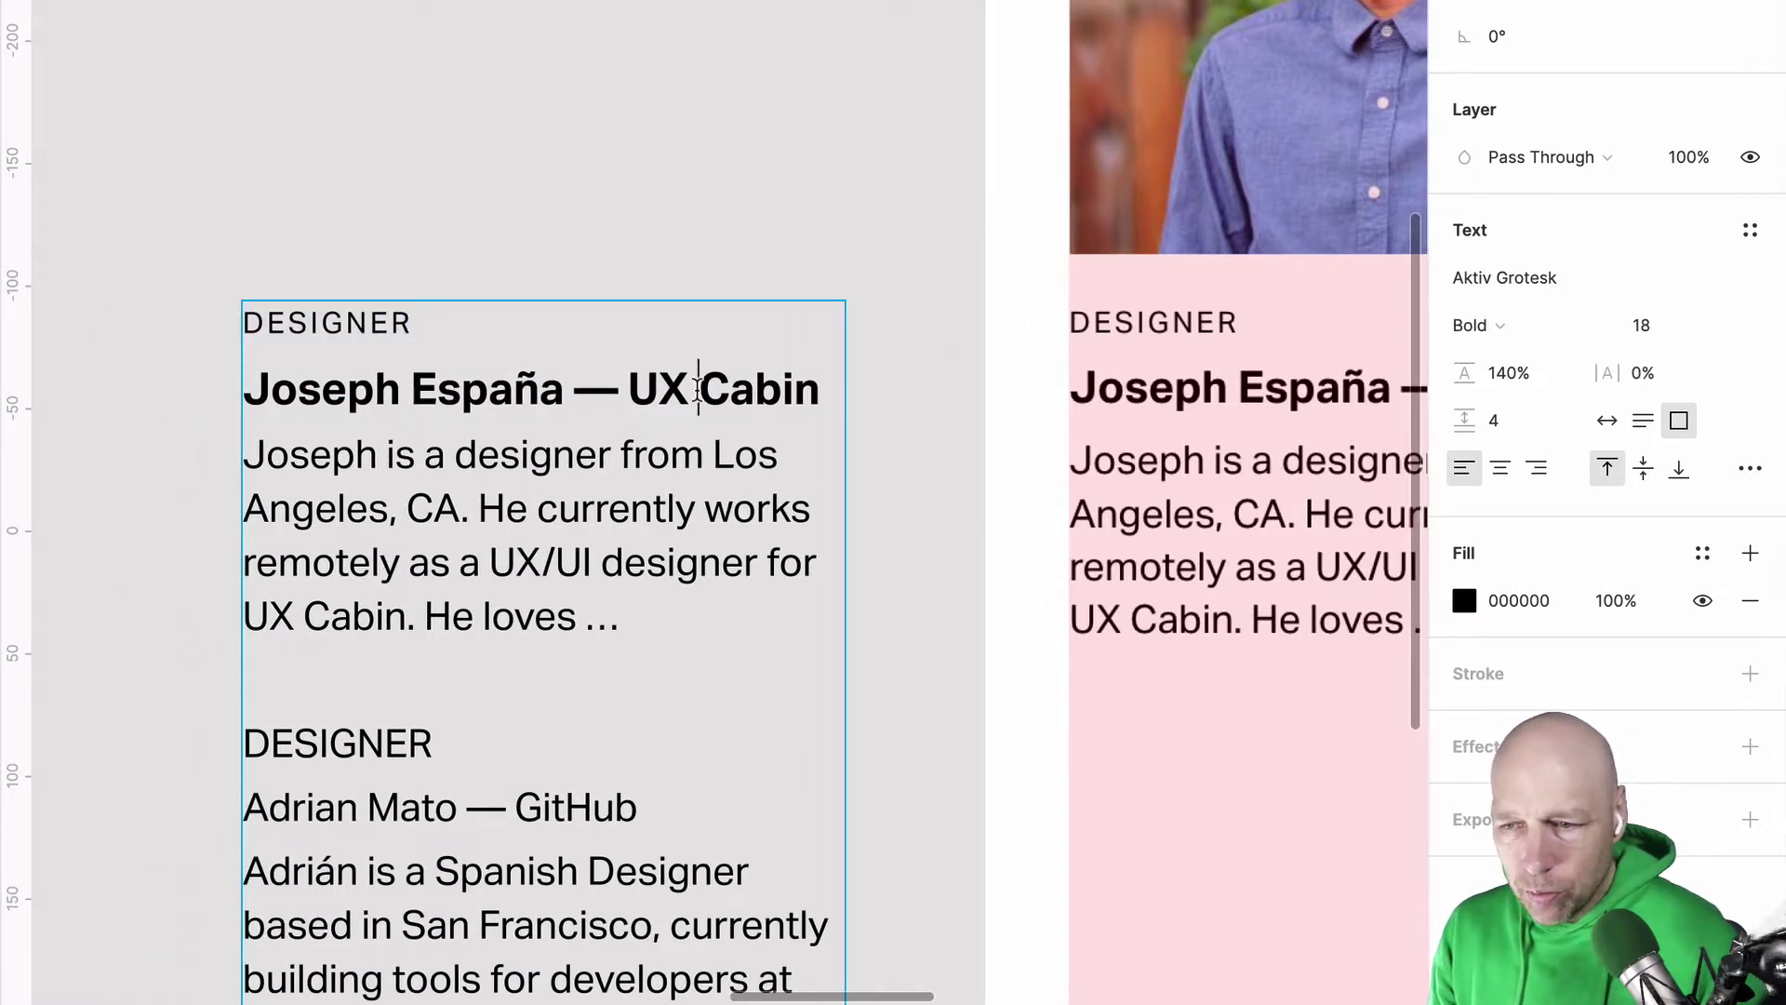
double_click(646, 508)
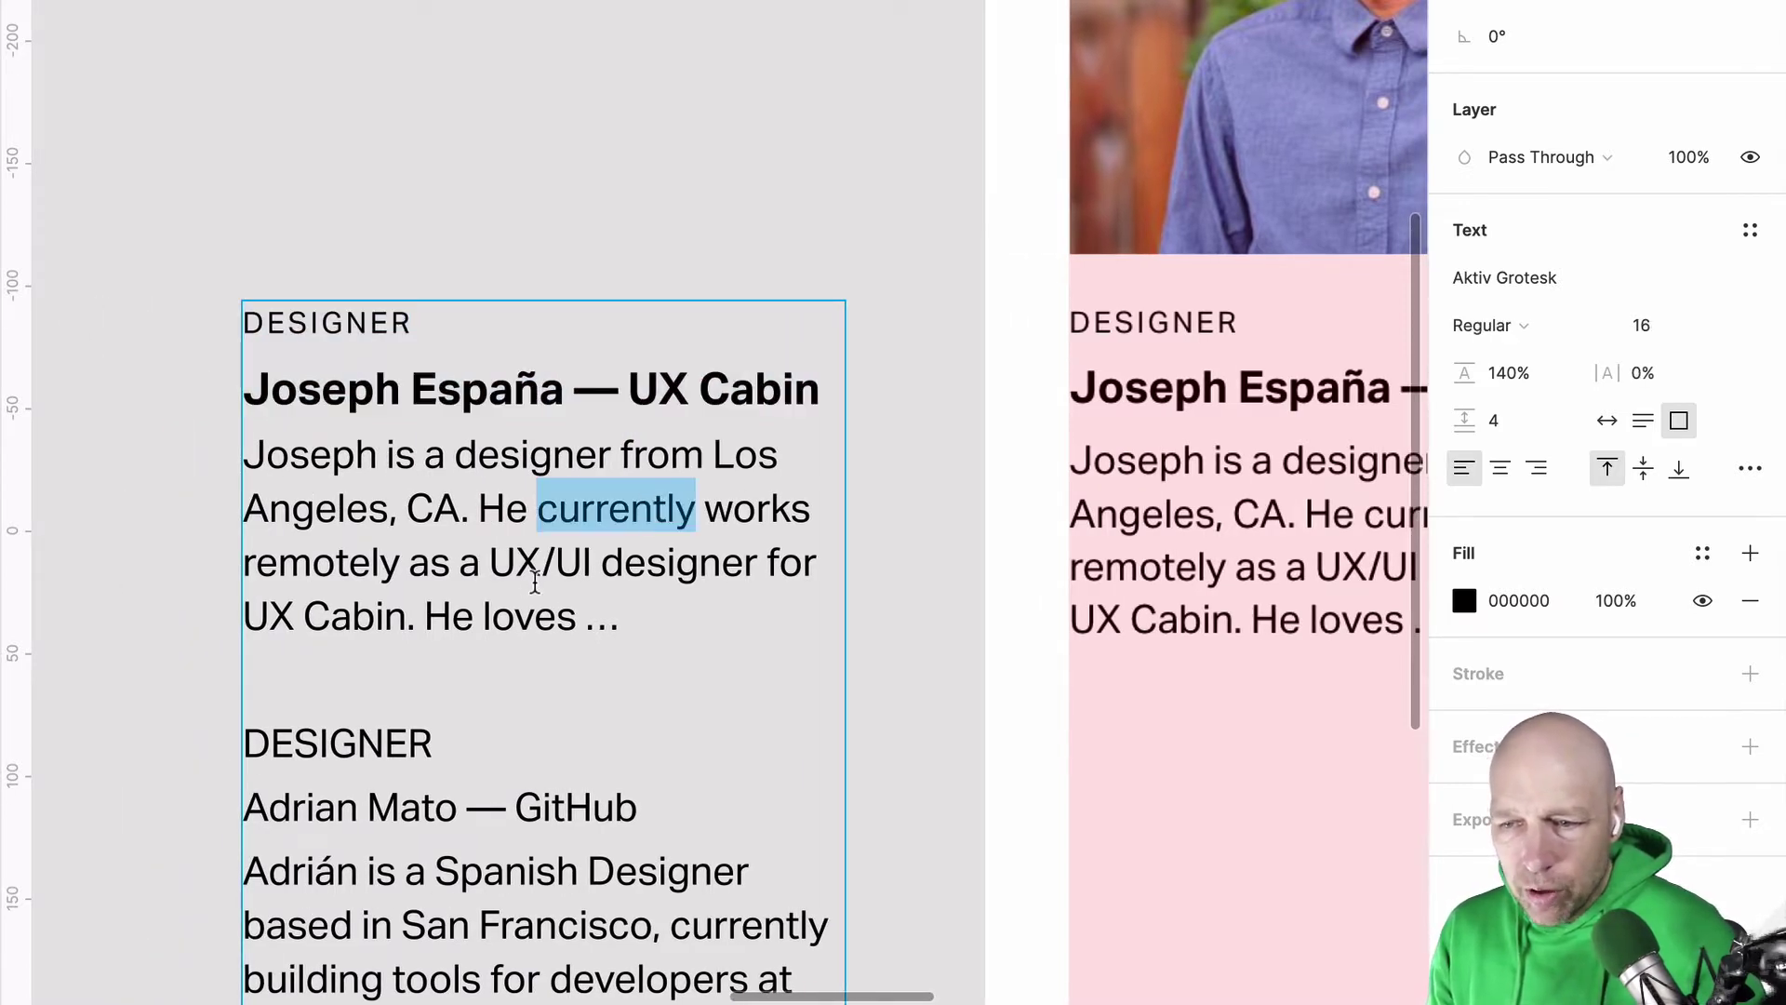
double_click(519, 391)
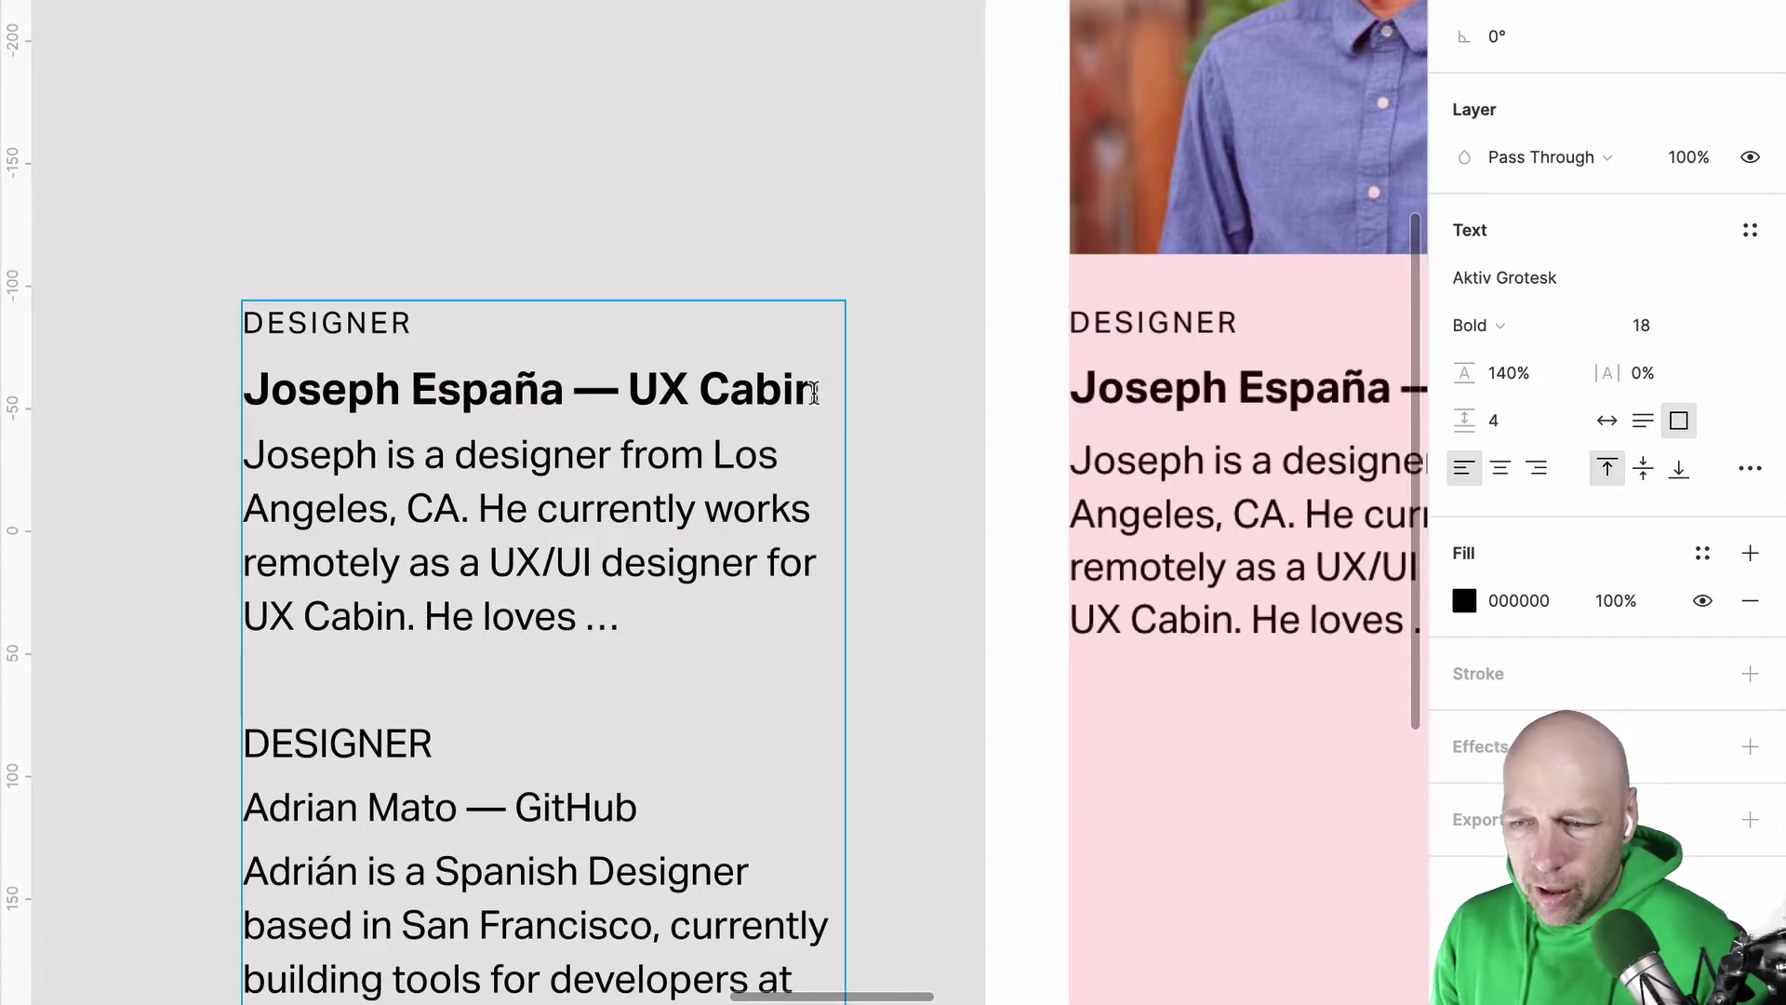
left_click_drag(814, 391, 179, 401)
left_click(330, 336)
left_click(376, 389)
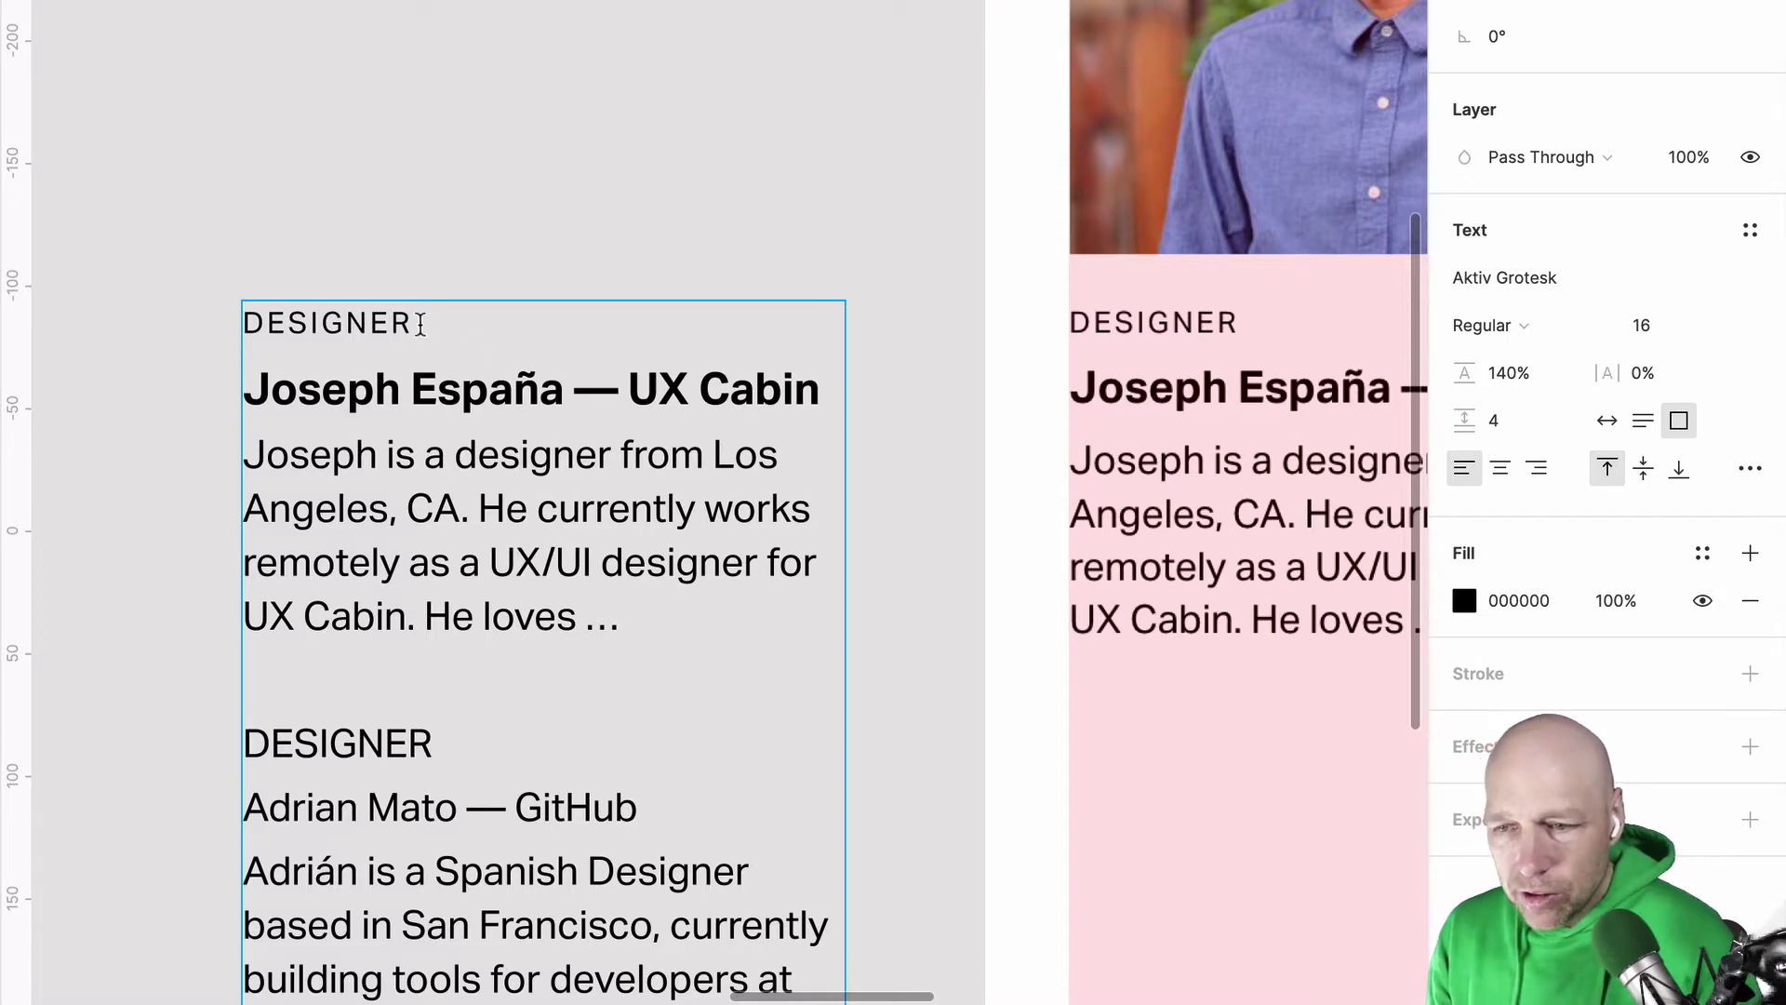
Step: Create a text style named Label from the first entry's DESIGNER line
left_click_drag(412, 323, 204, 319)
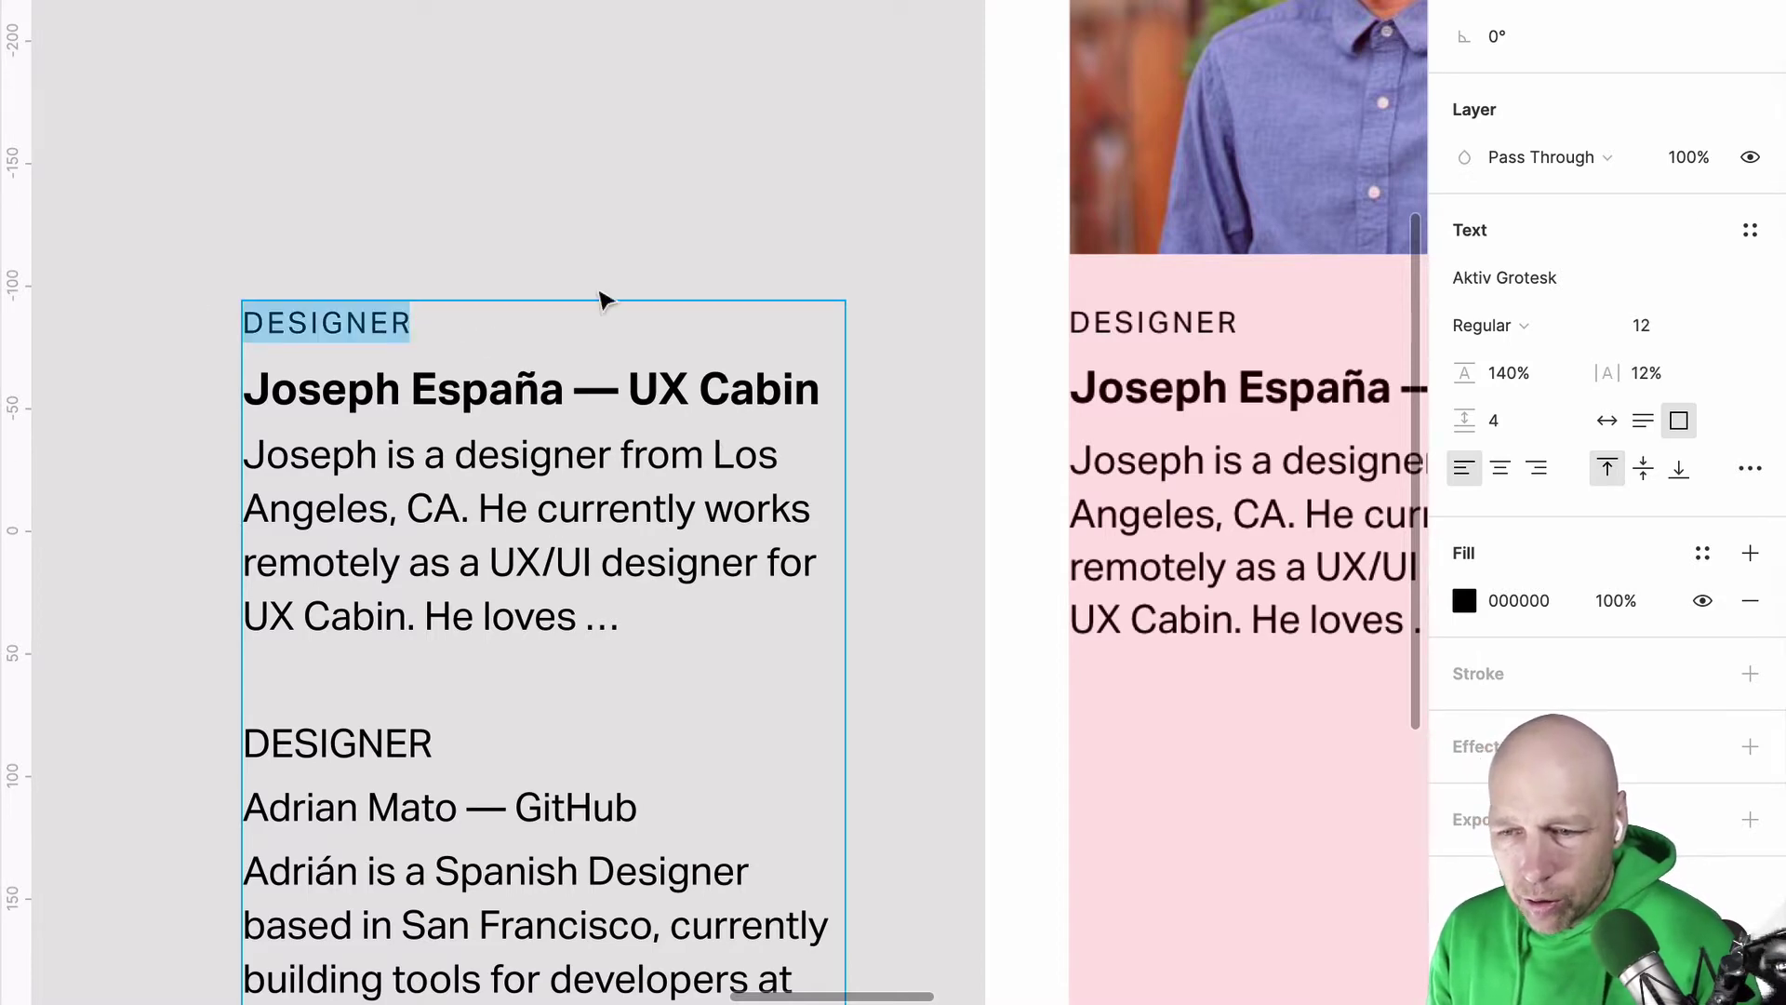
left_click(1750, 232)
left_click(1738, 284)
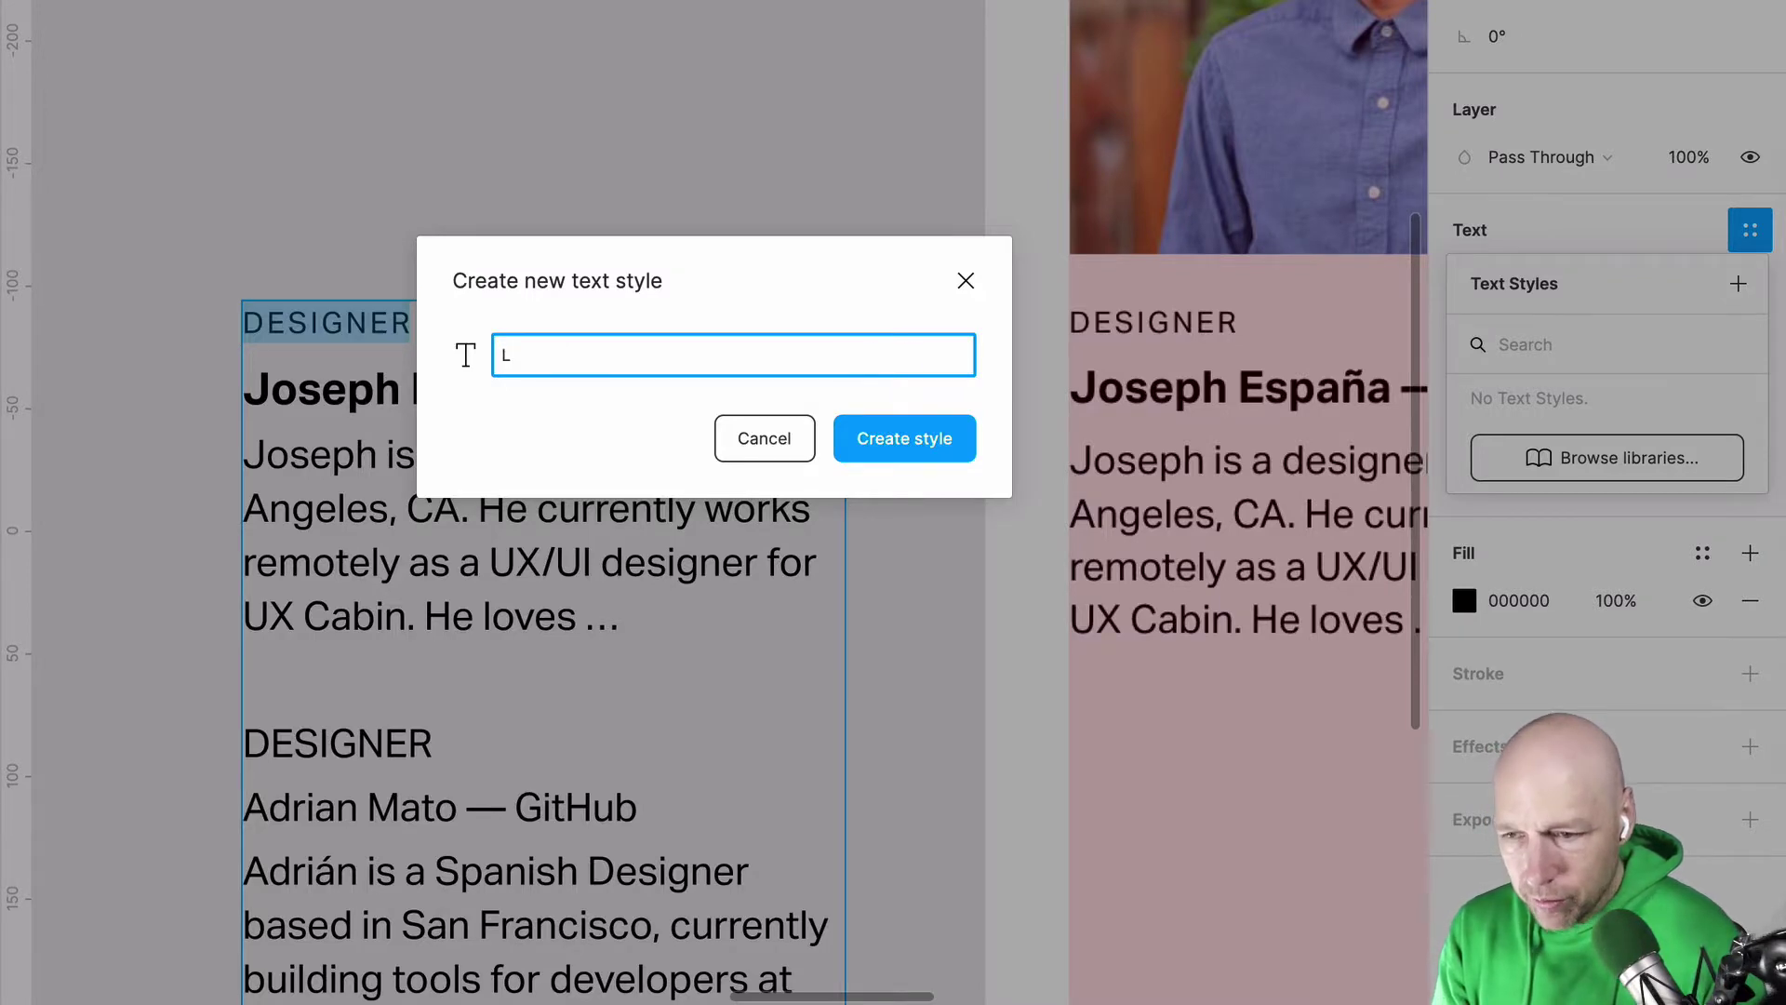
type("Label")
key("Return")
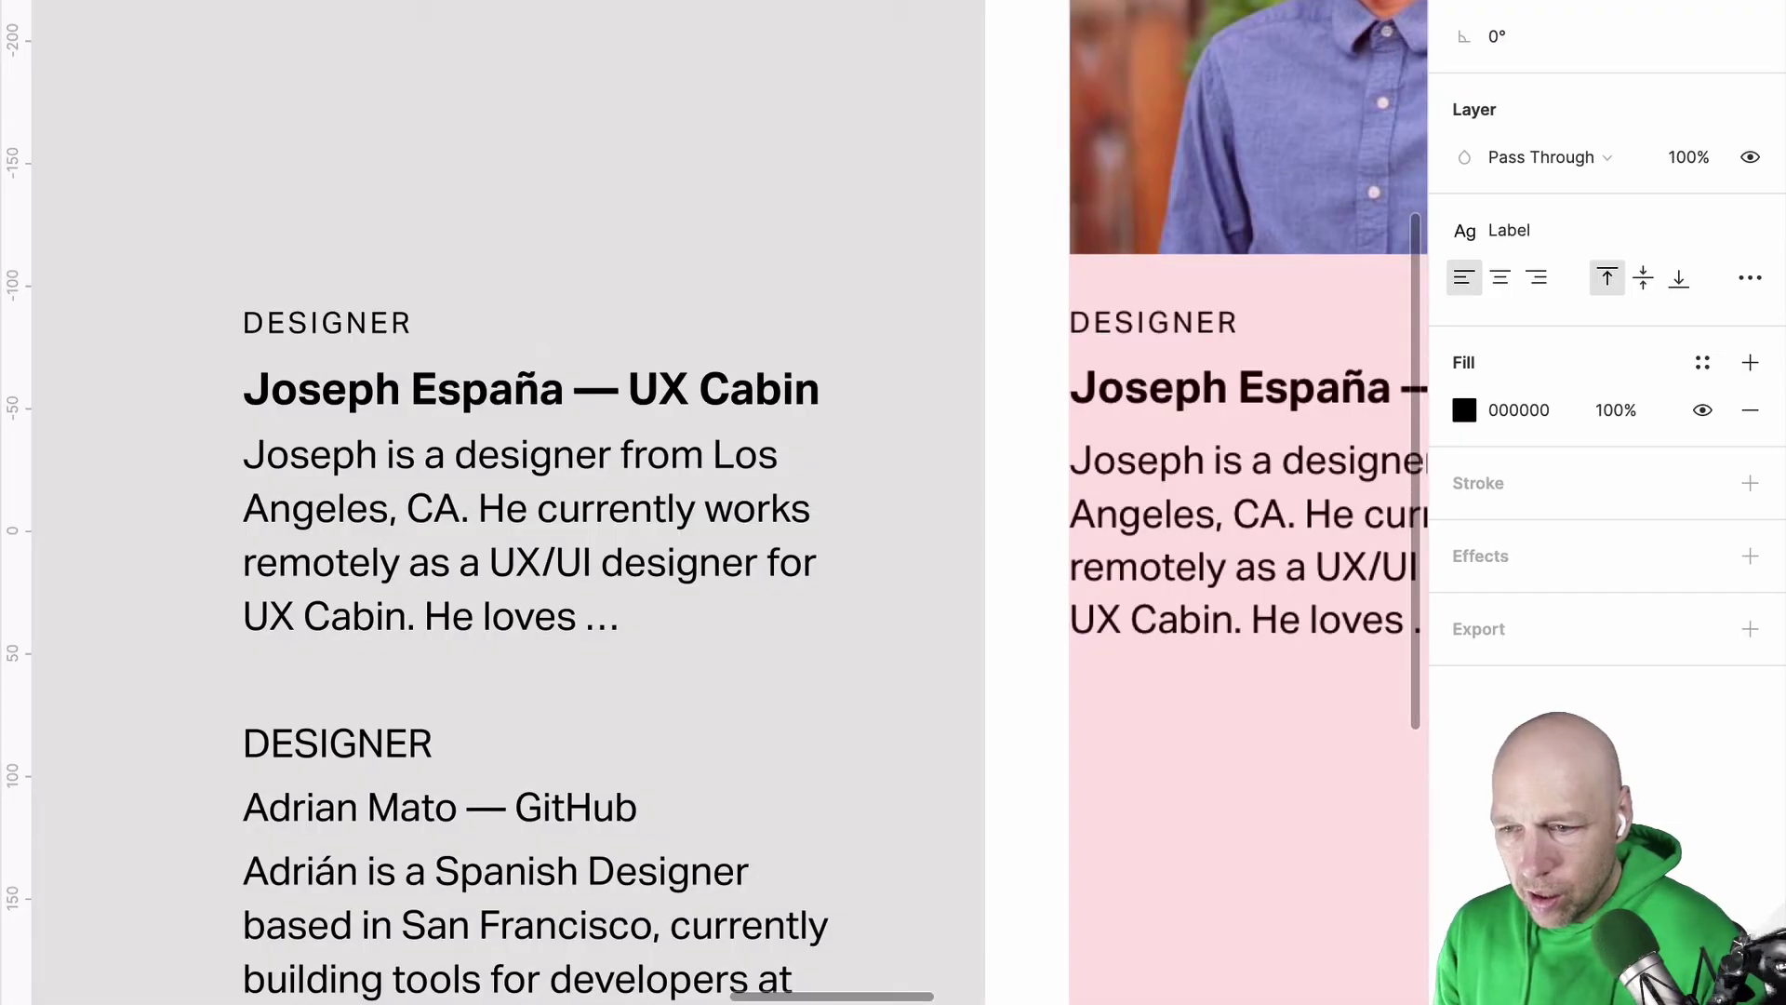
Step: Create a text style named h3-Name from the first entry's bold UX Cabin name line
double_click(705, 393)
triple_click(704, 393)
scroll(1380, 371, "left", 3)
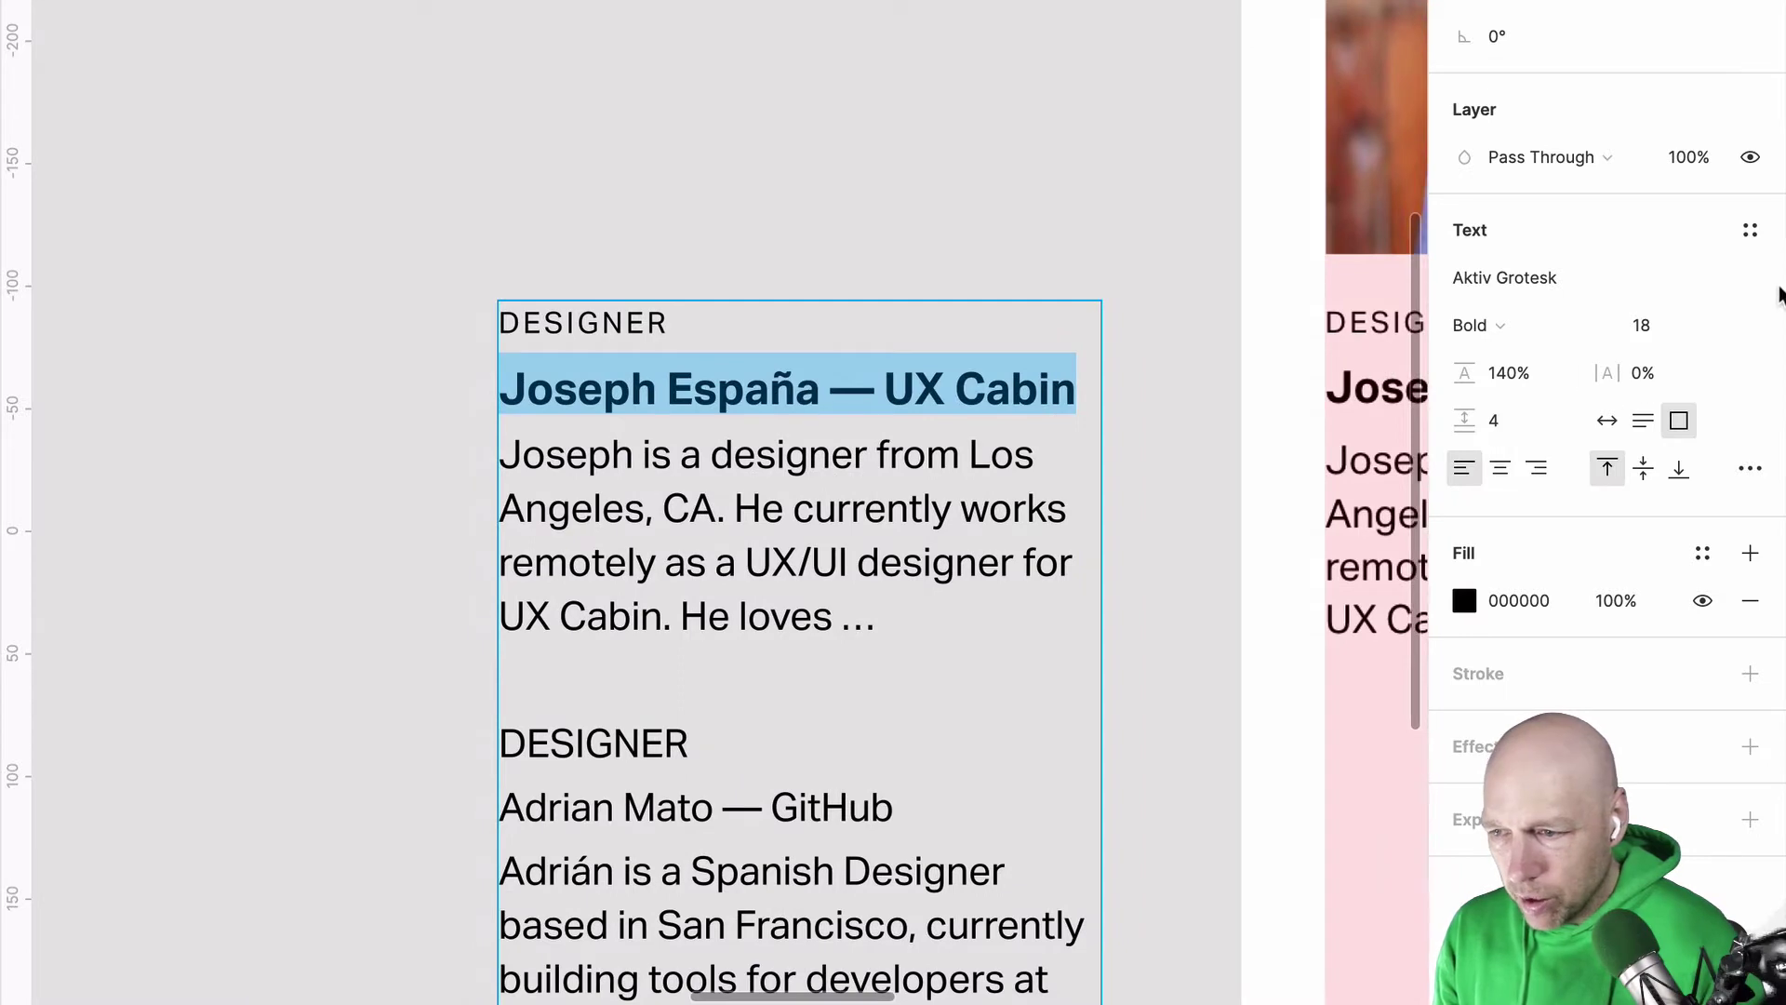
left_click(1750, 231)
left_click(1738, 284)
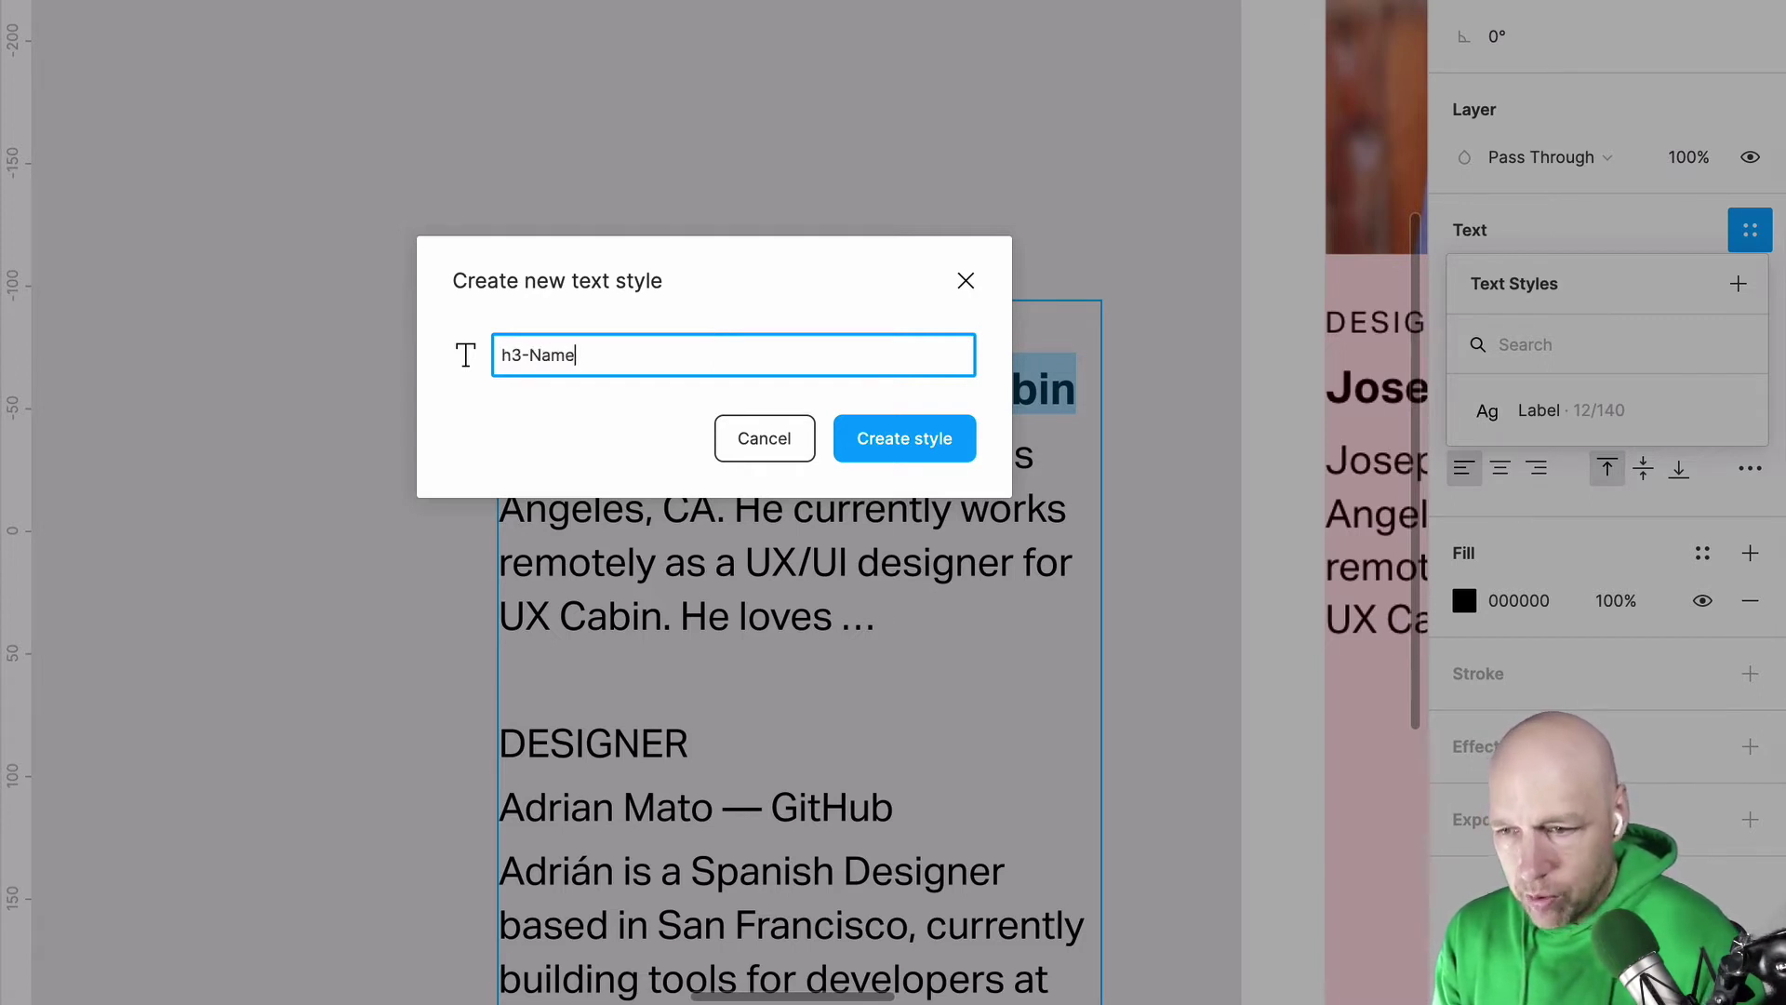
key("Return")
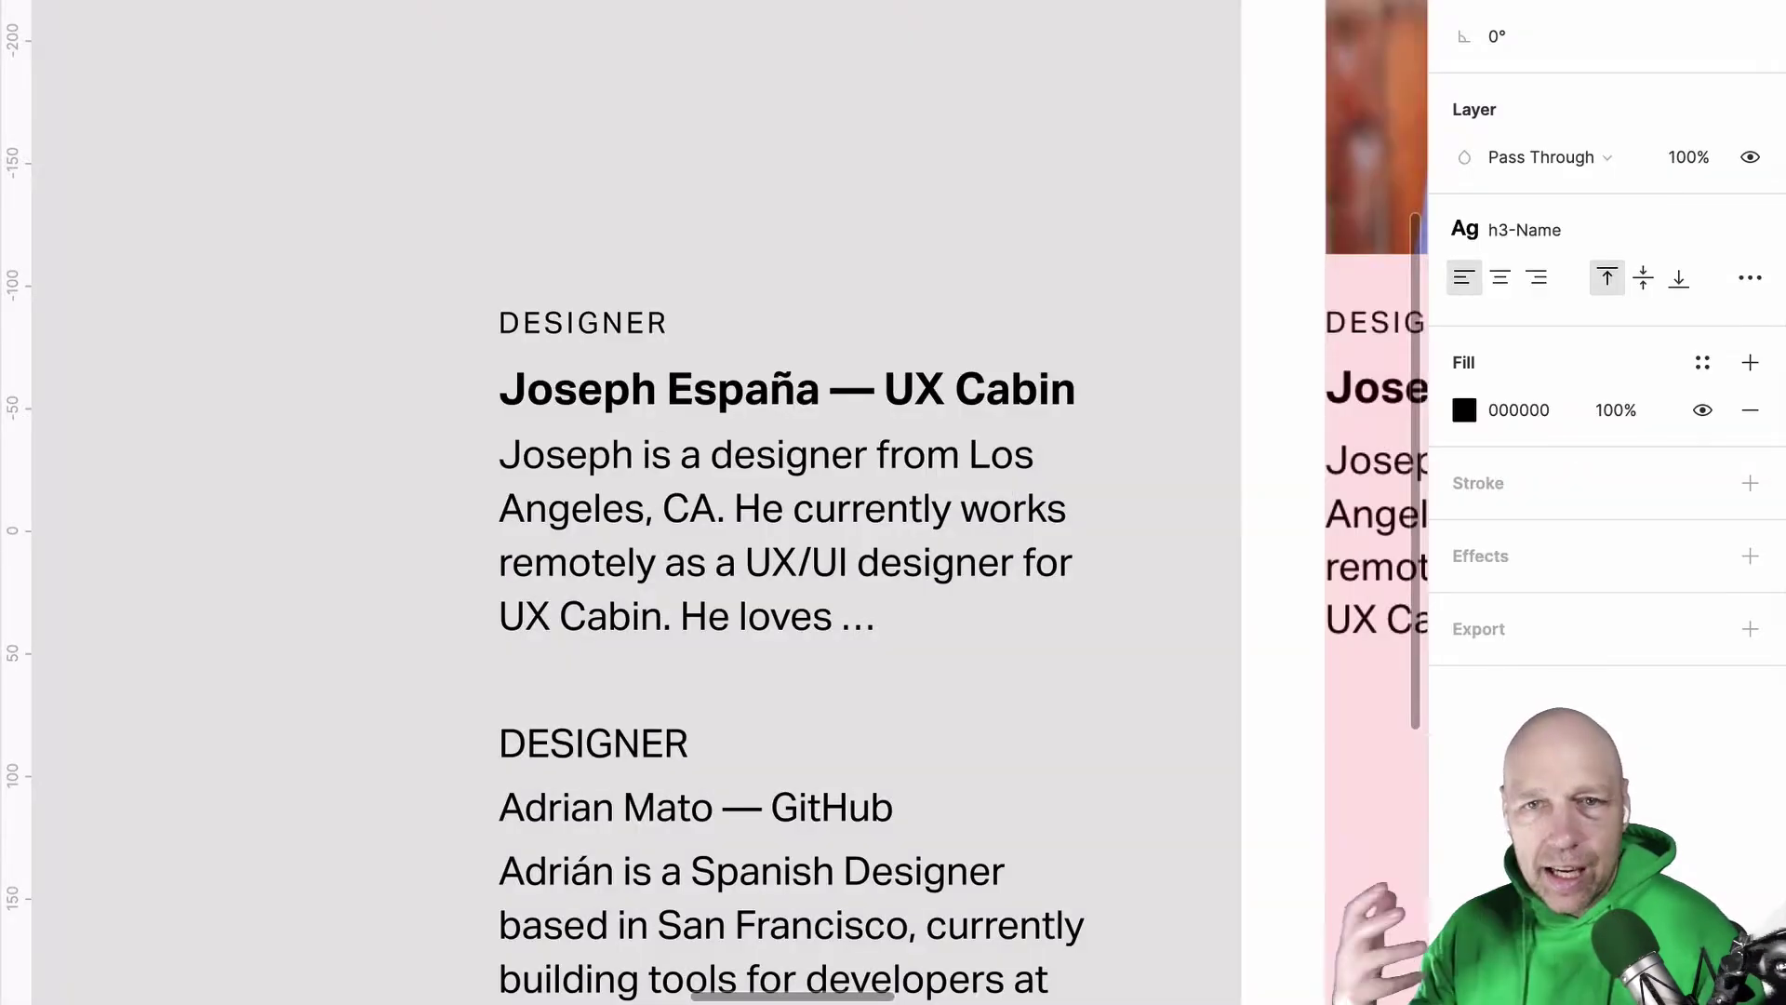
Step: Create a text style named Intro from the first entry's description paragraph, then leave text editing and deselect the block
left_click(908, 540)
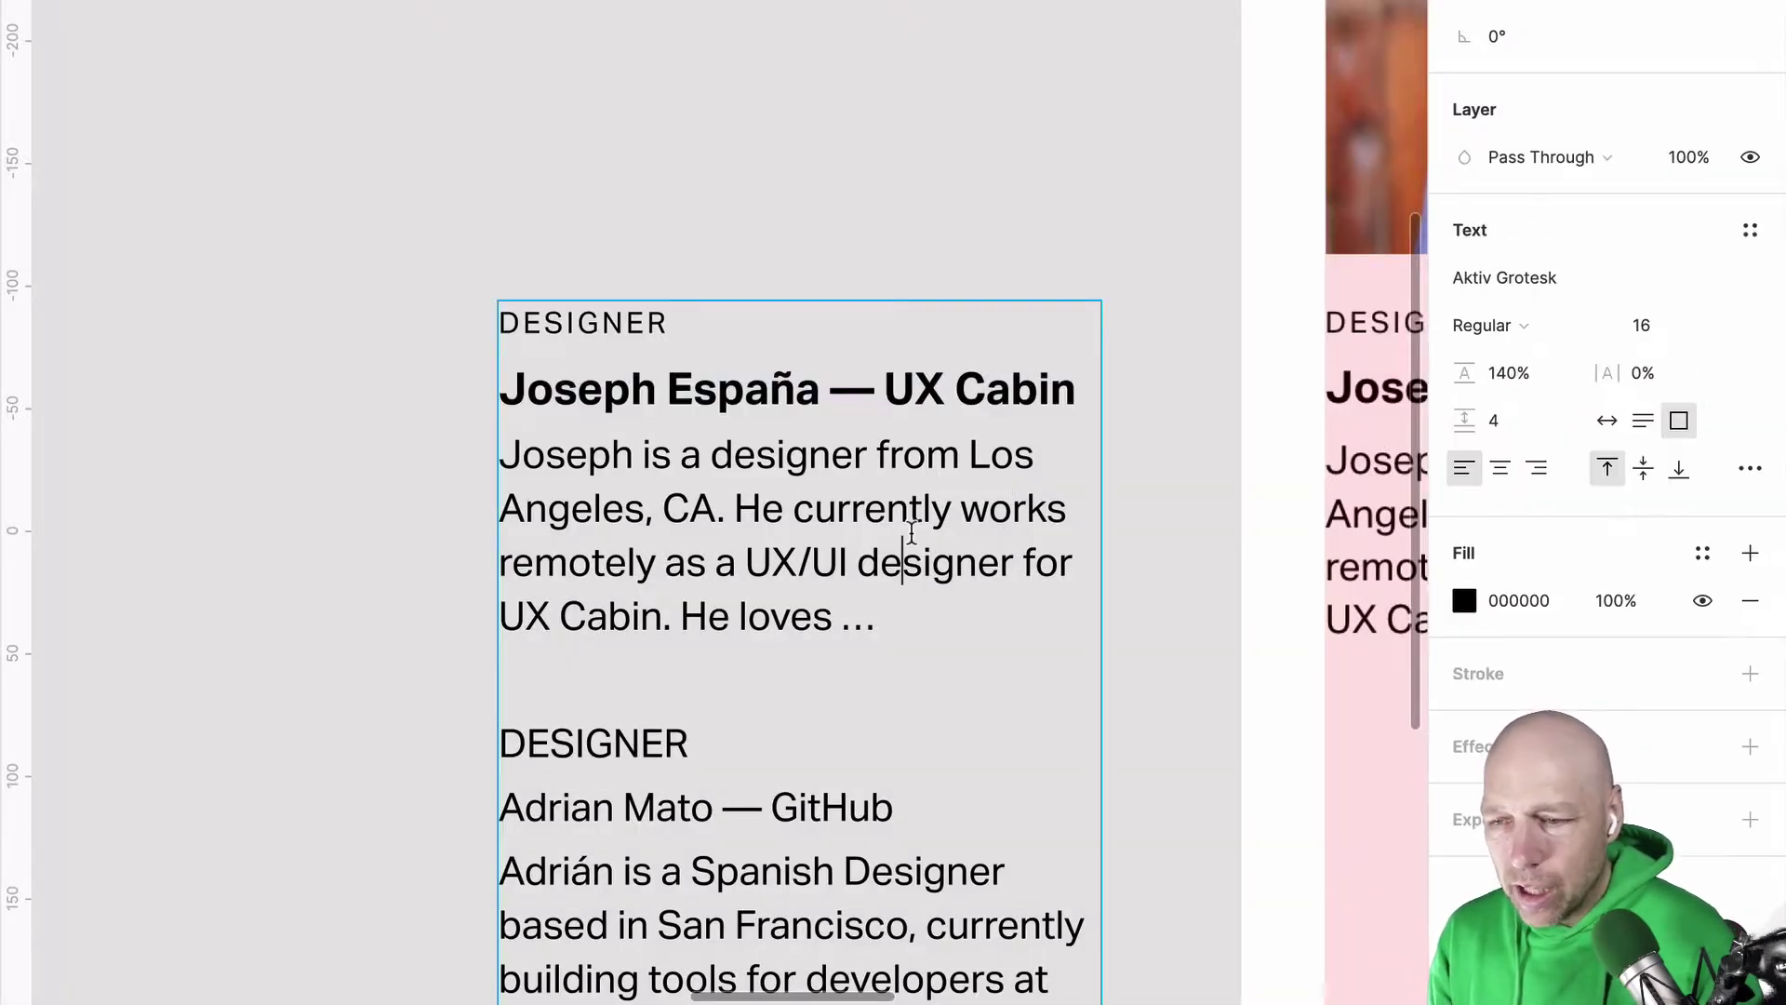
left_click_drag(893, 615, 427, 465)
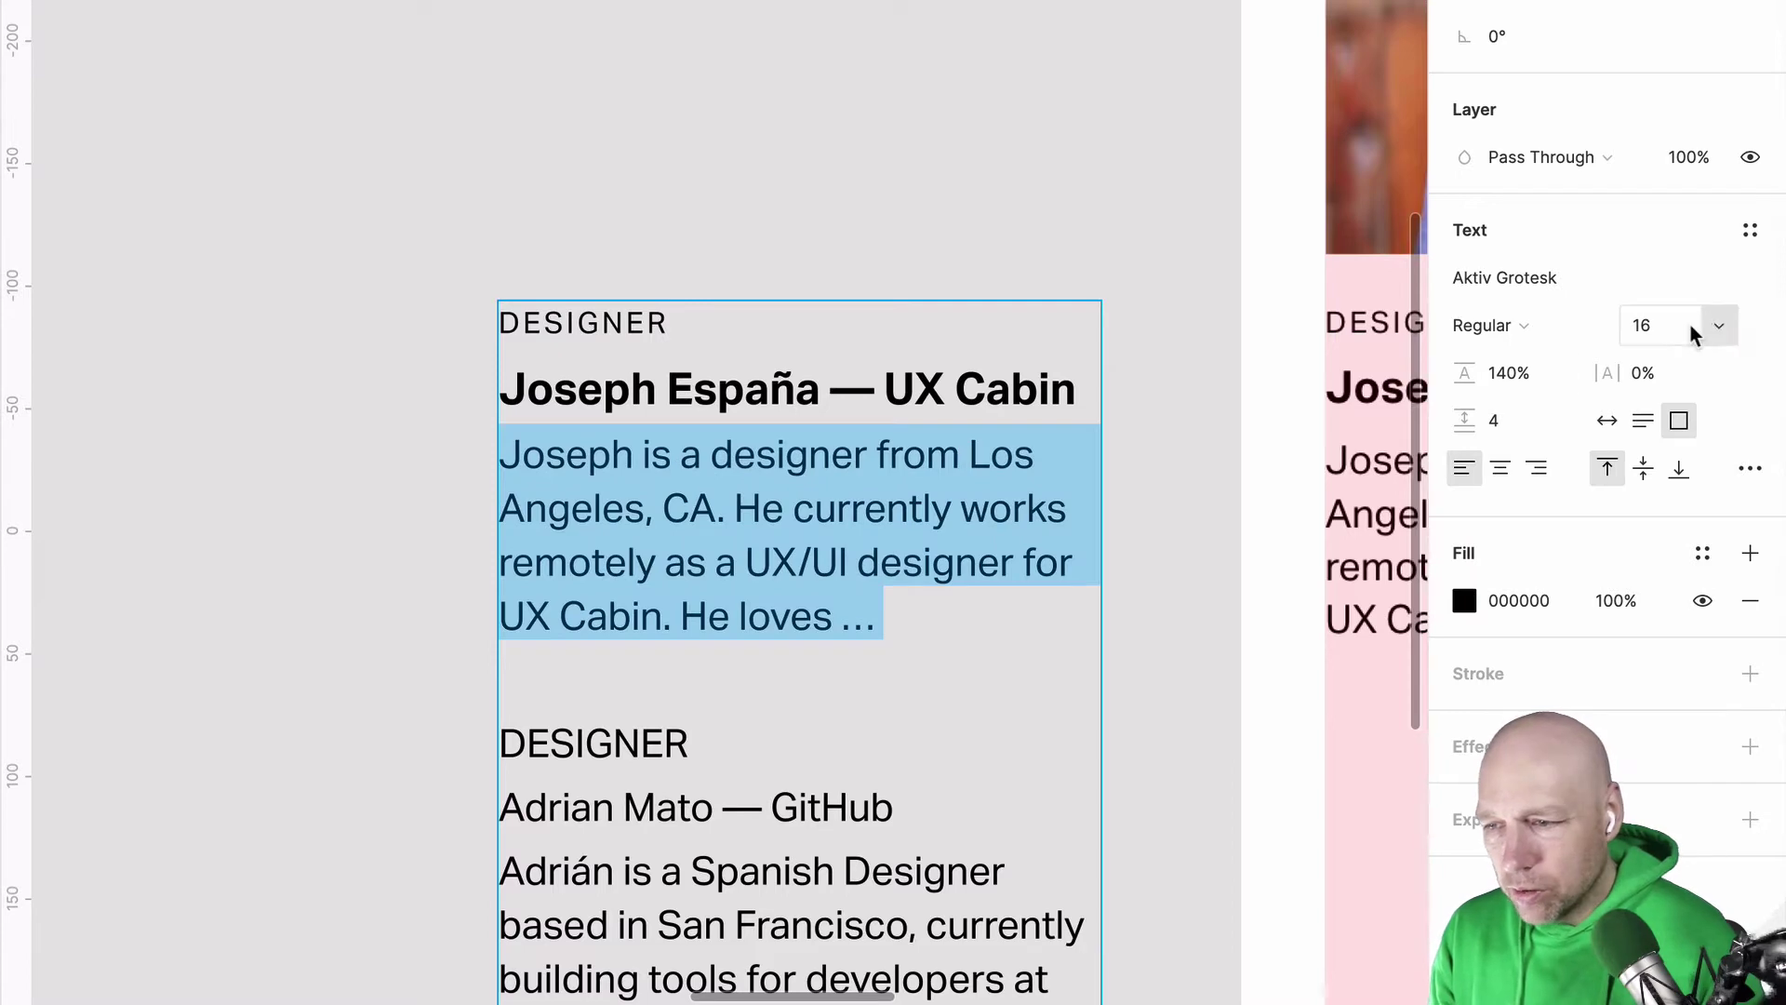
left_click(1750, 230)
left_click(1738, 283)
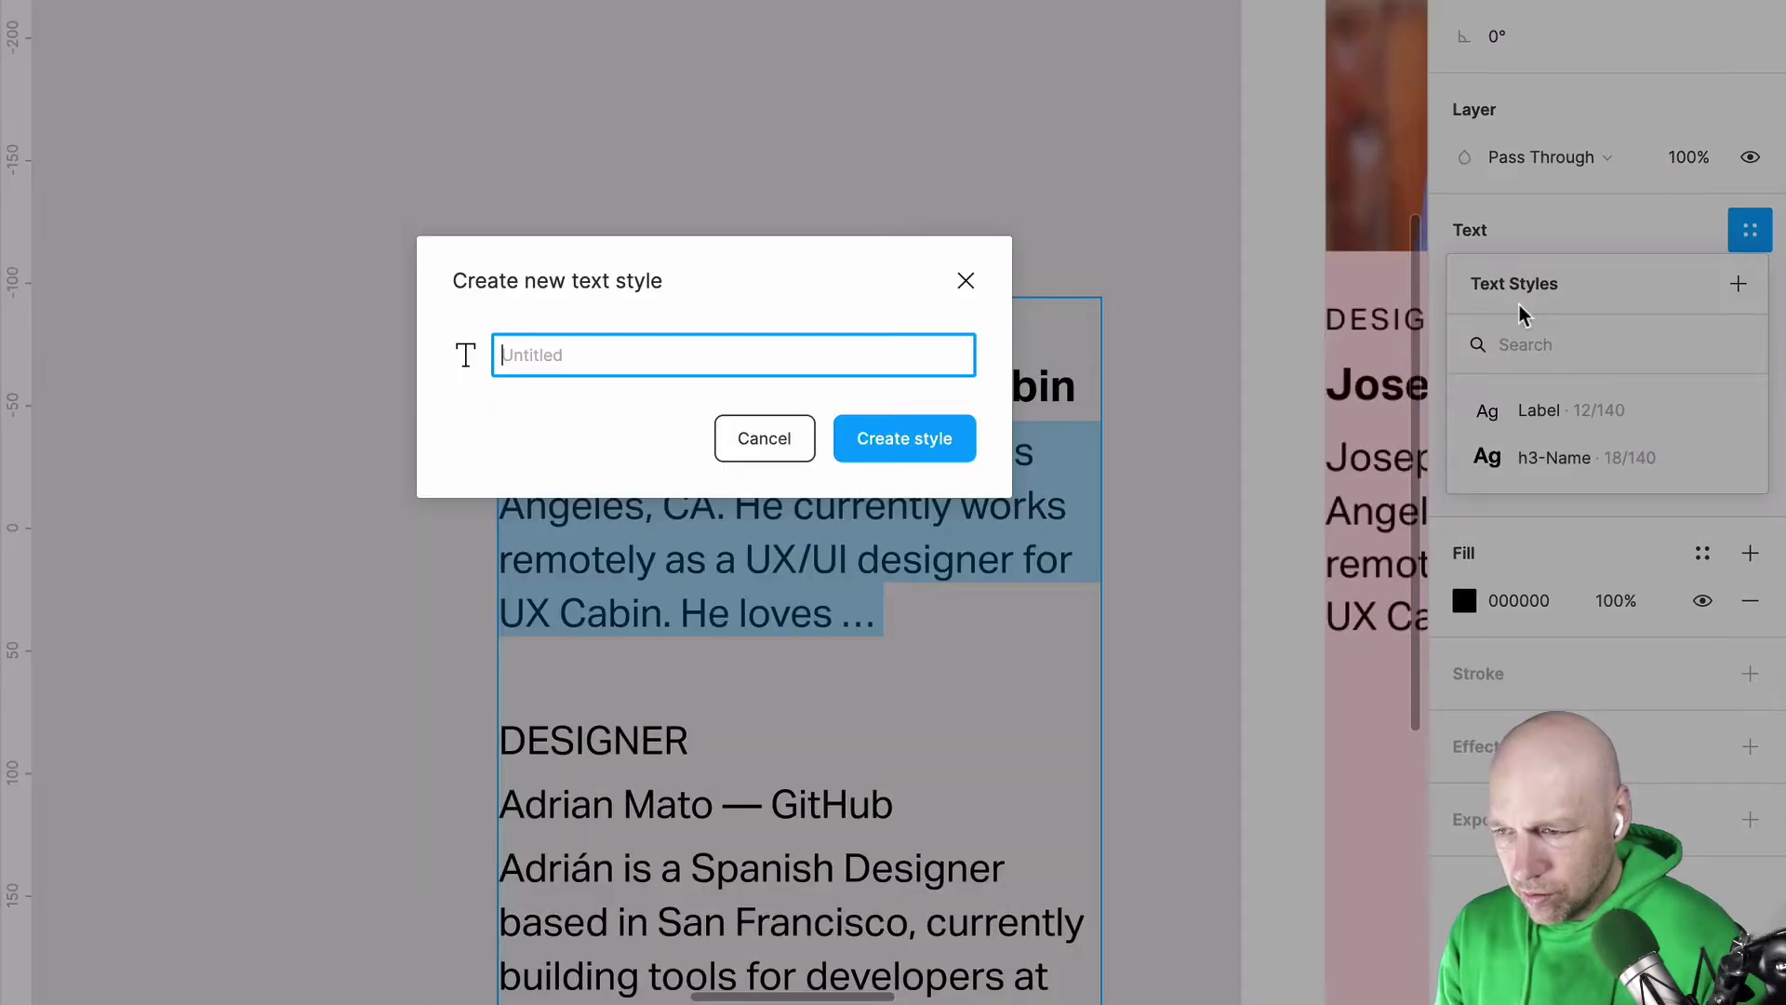
type("l")
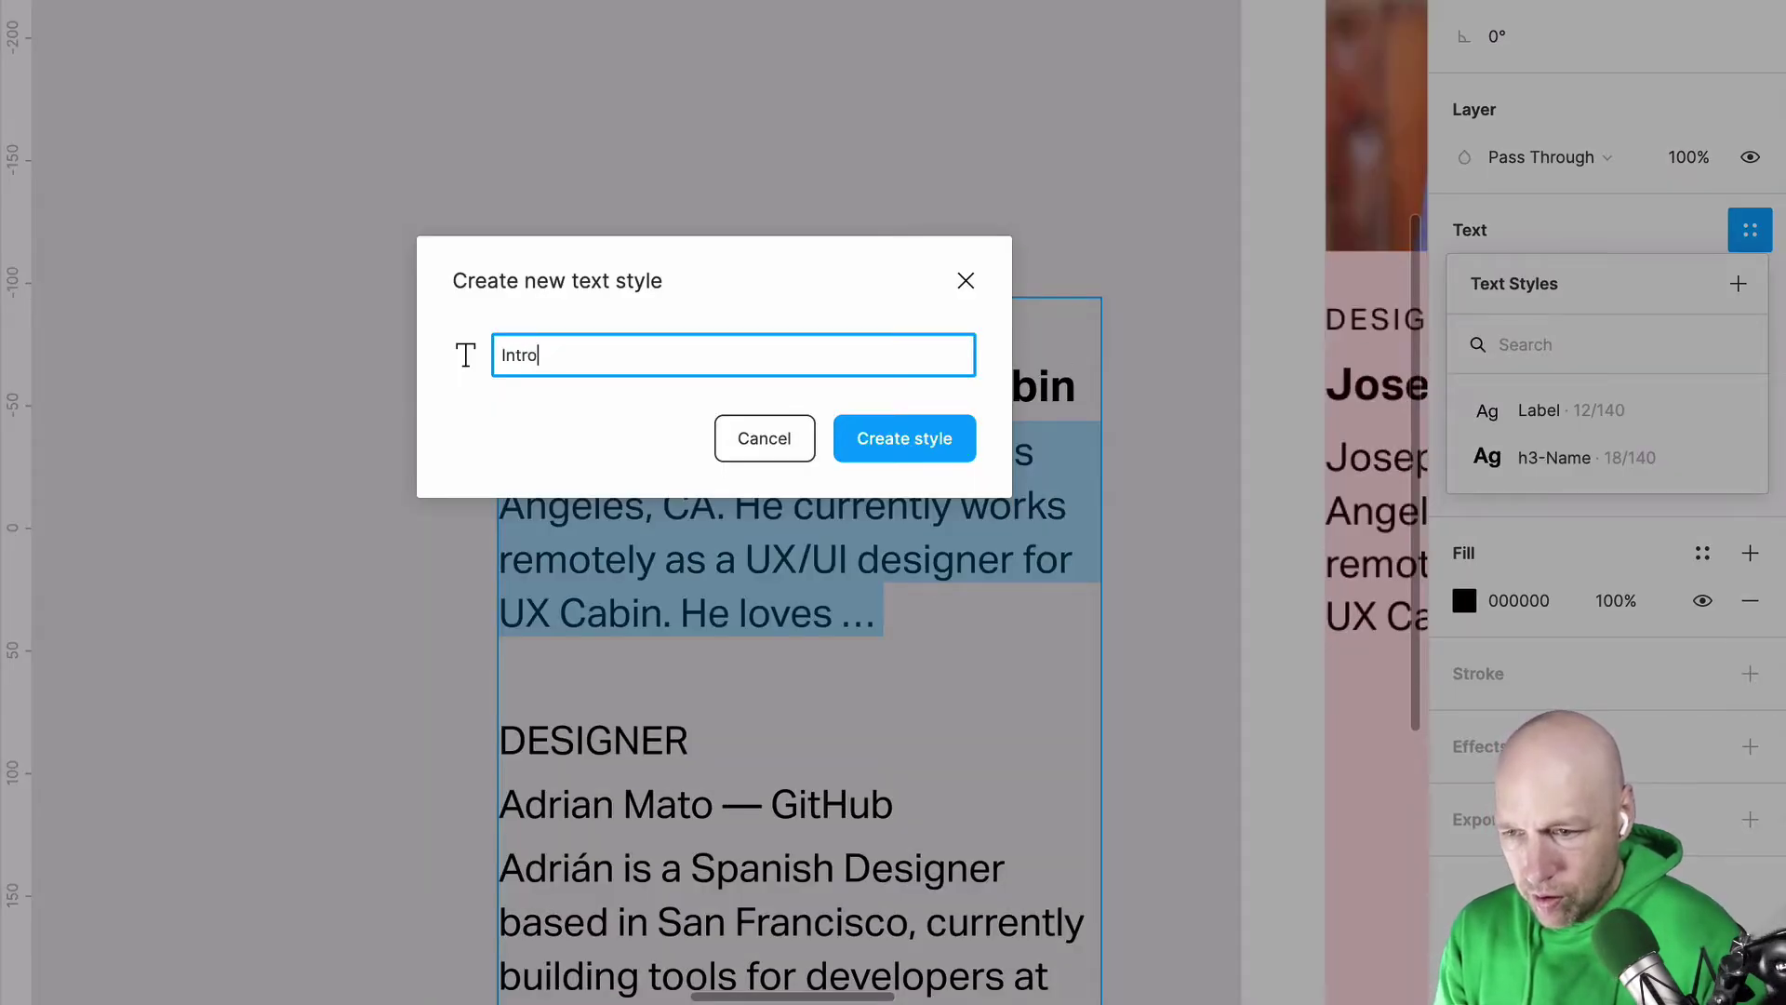
key("Return")
key("Escape")
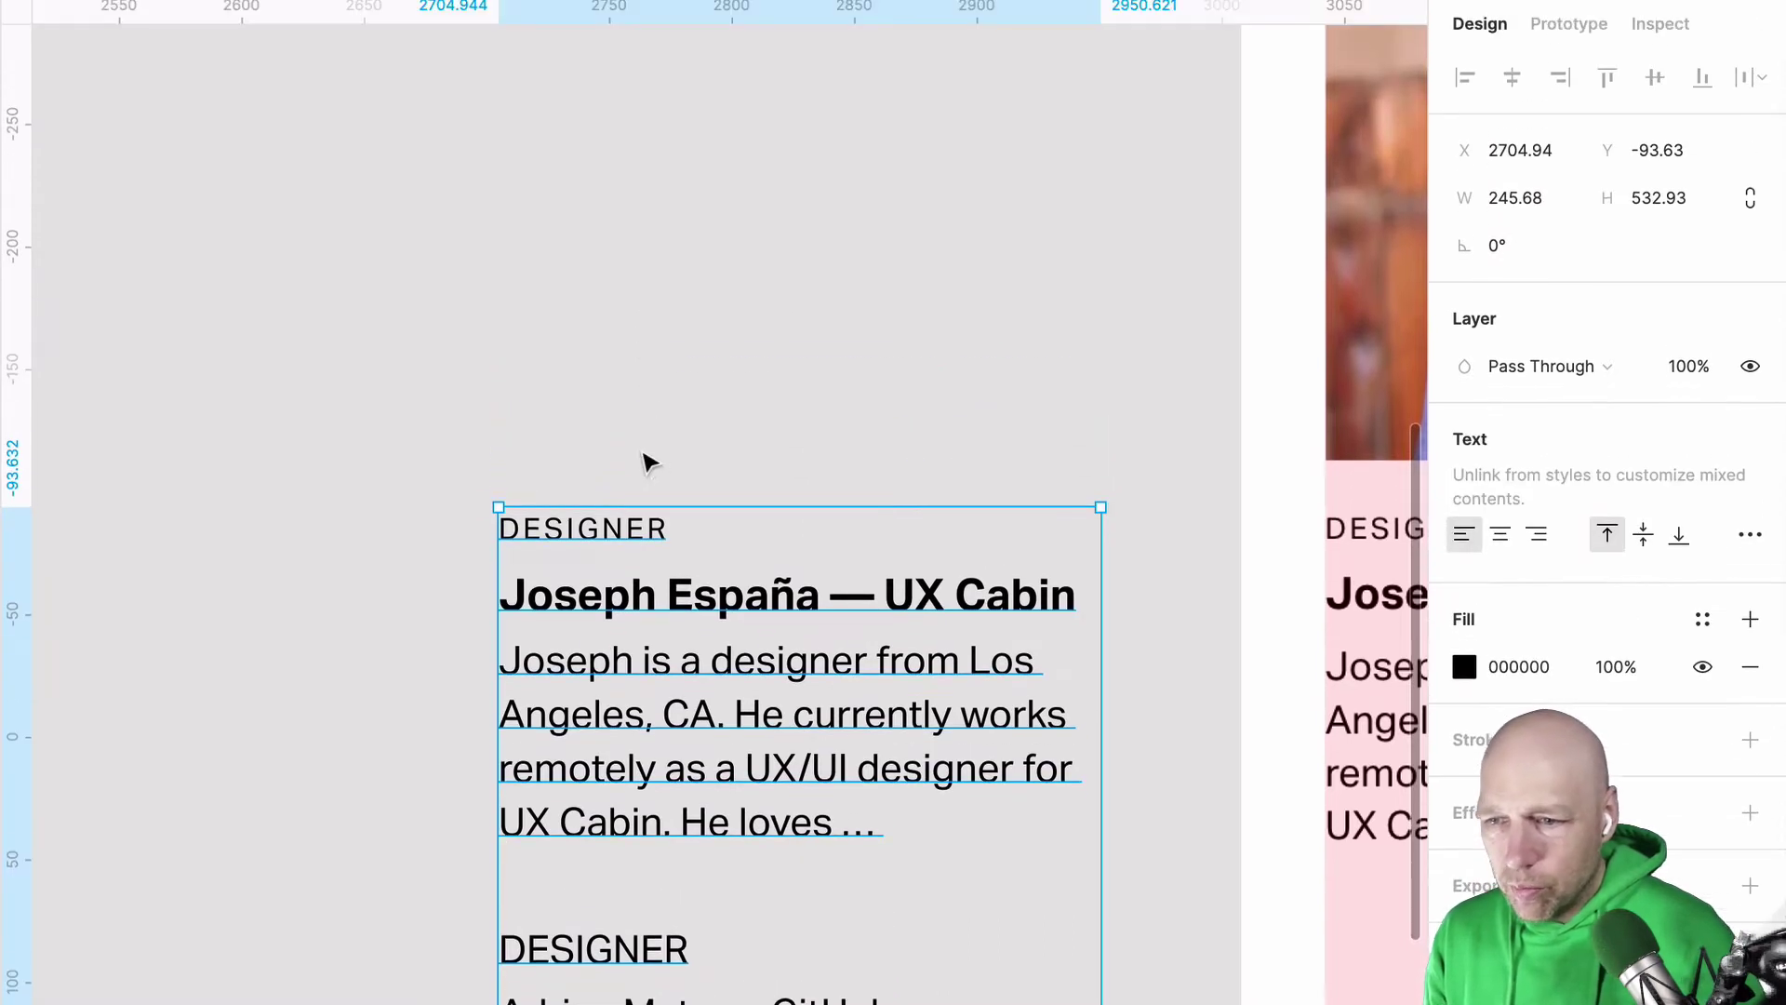
left_click(1107, 270)
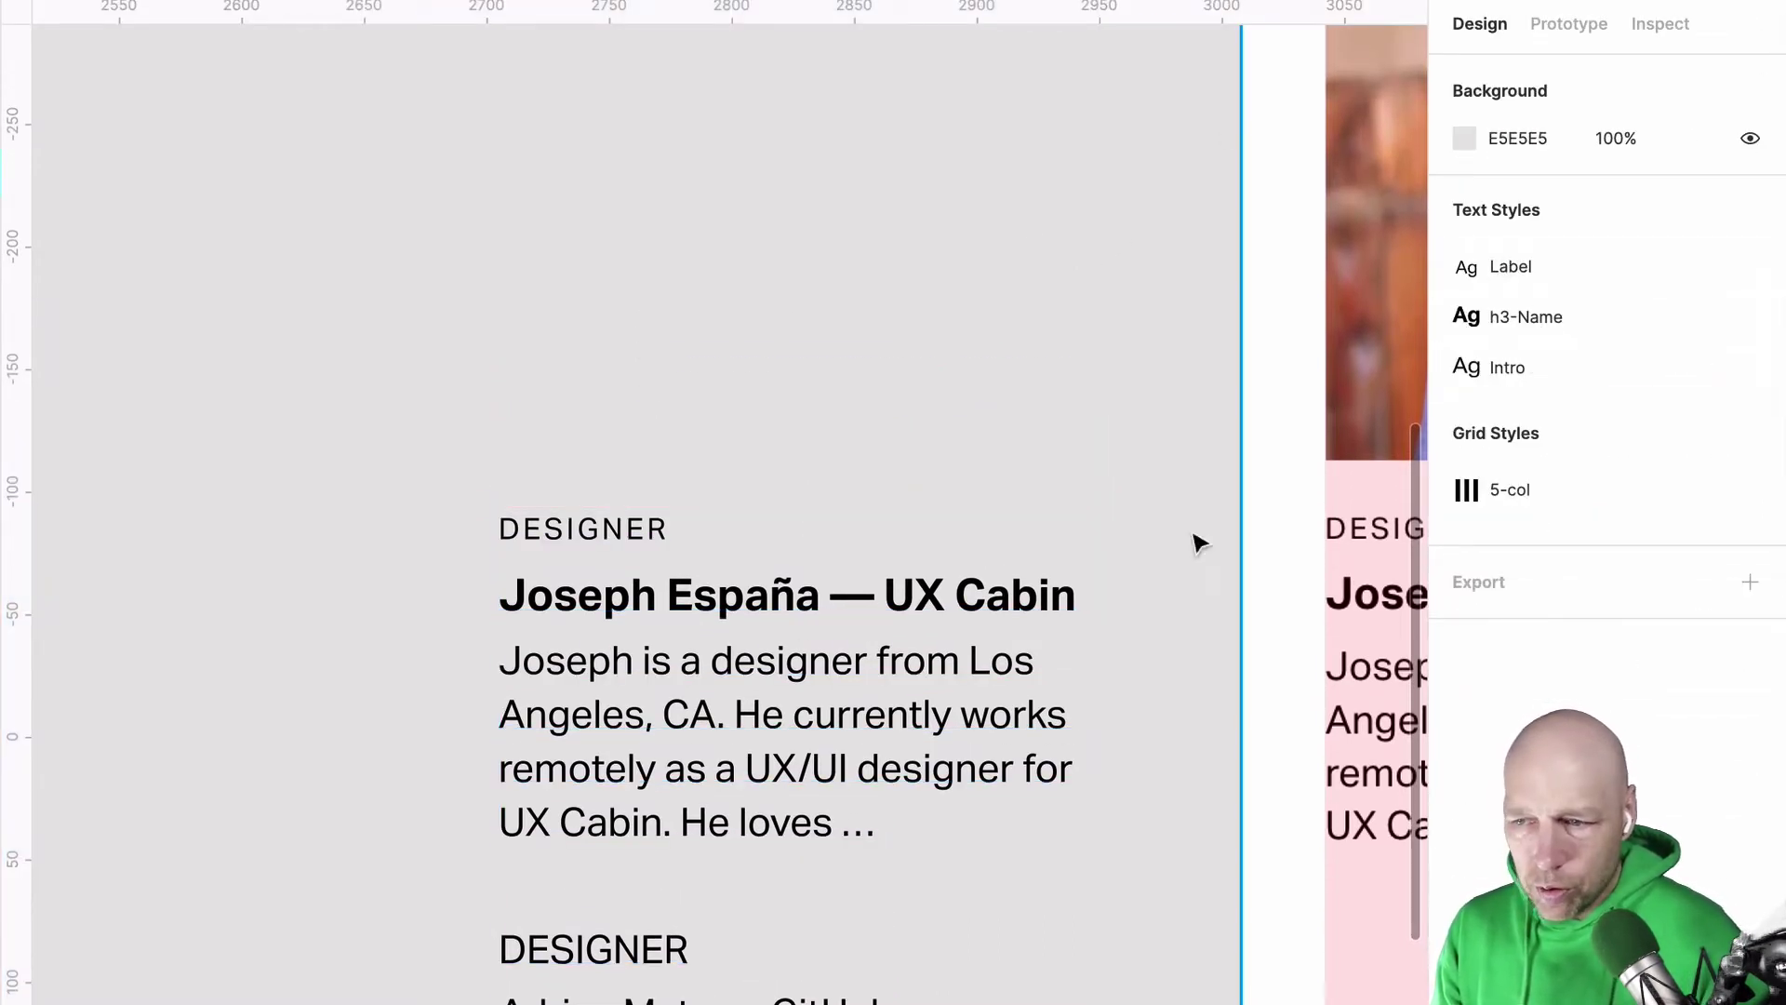
Step: Apply the Label text style to the DESIGNER line of the second interview entry
scroll(746, 666, "down", 5)
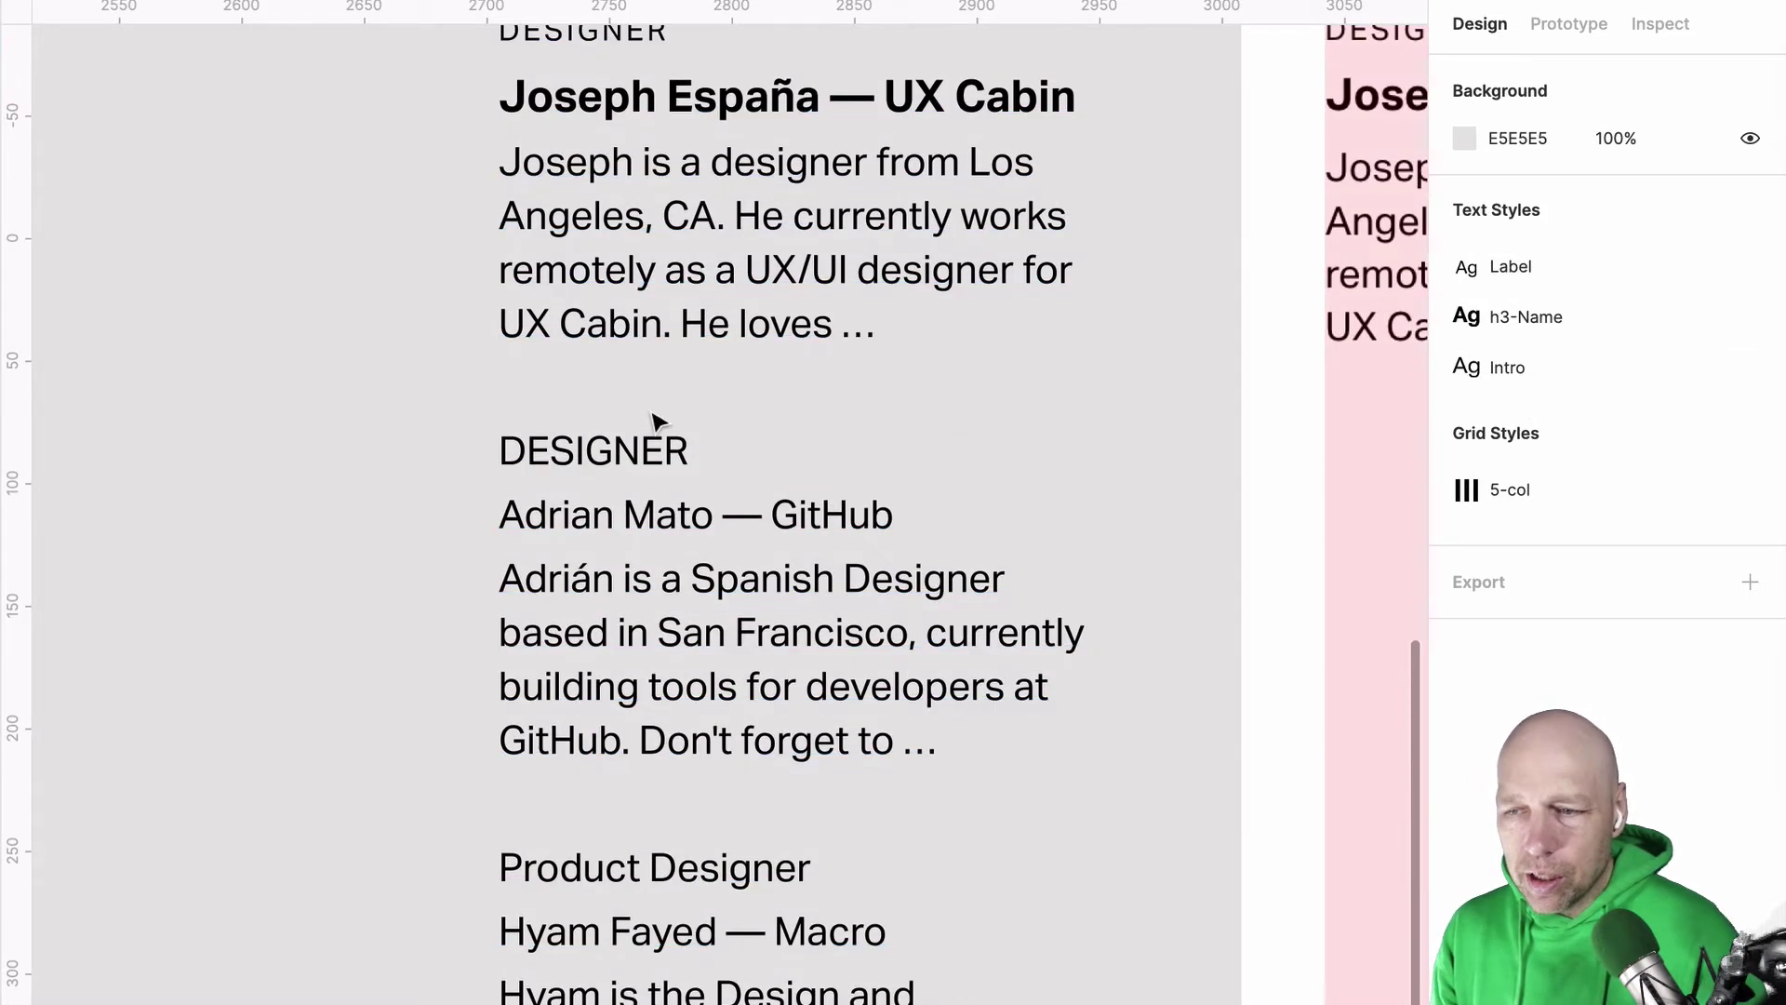
double_click(654, 421)
left_click_drag(678, 448, 447, 447)
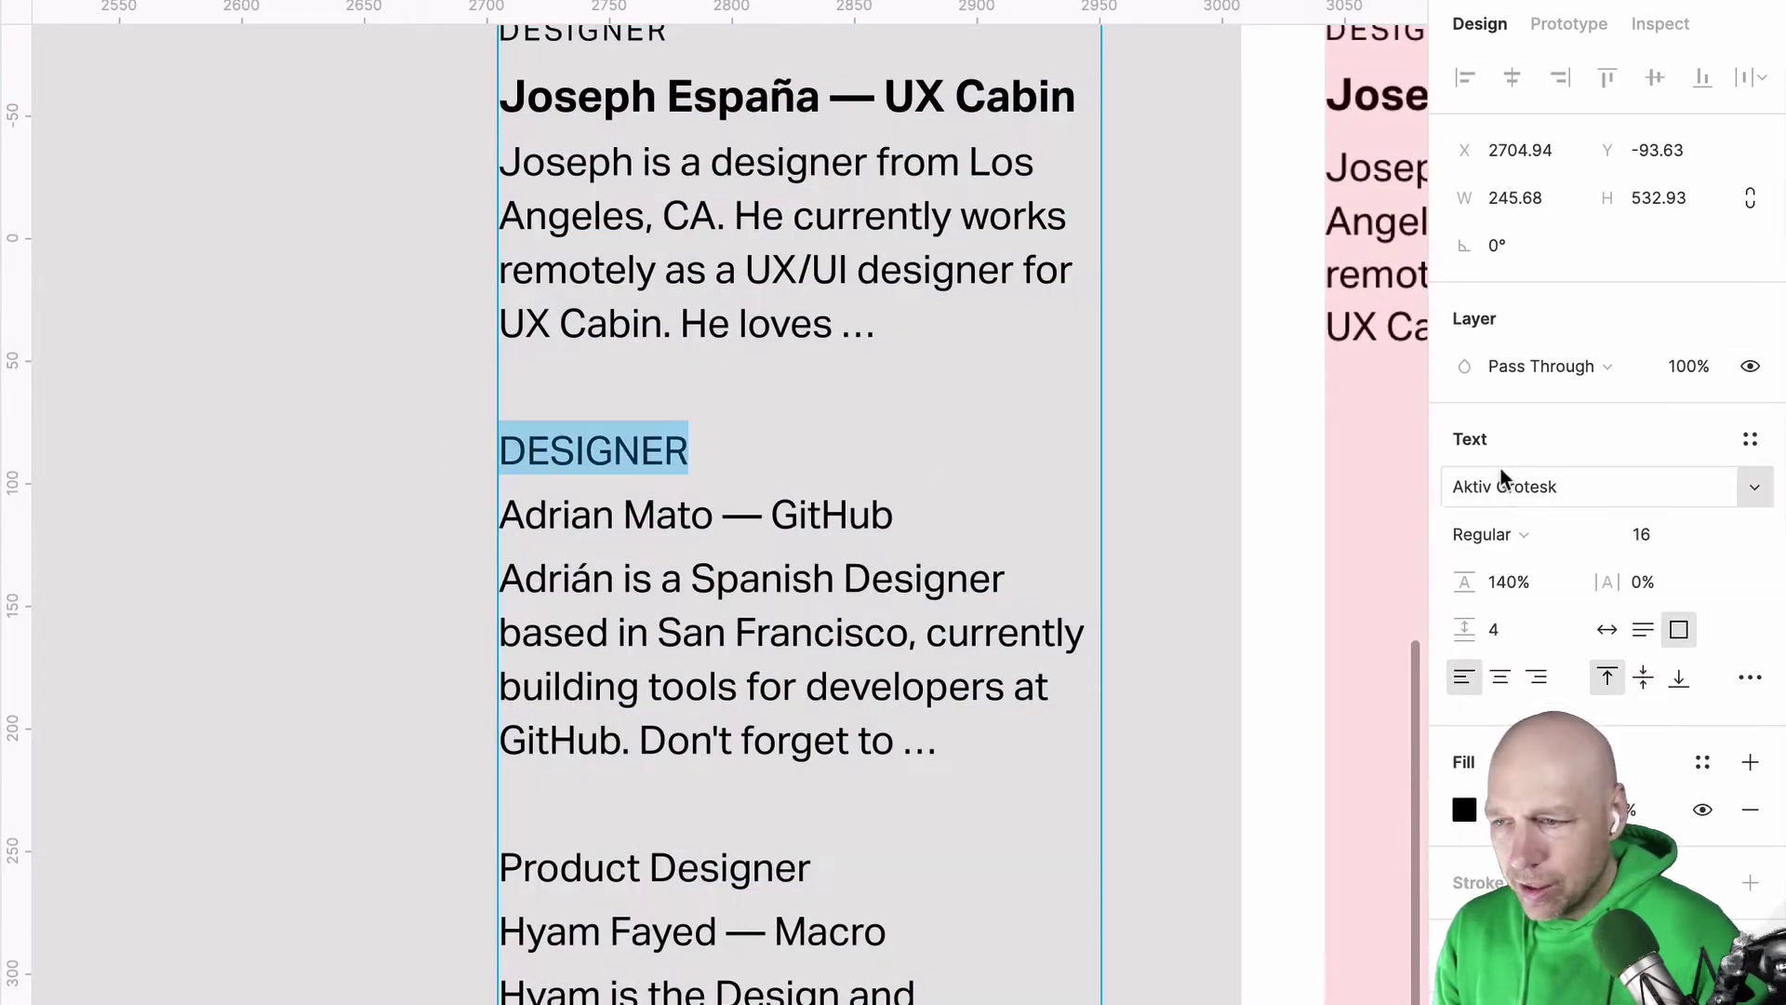
left_click(1750, 439)
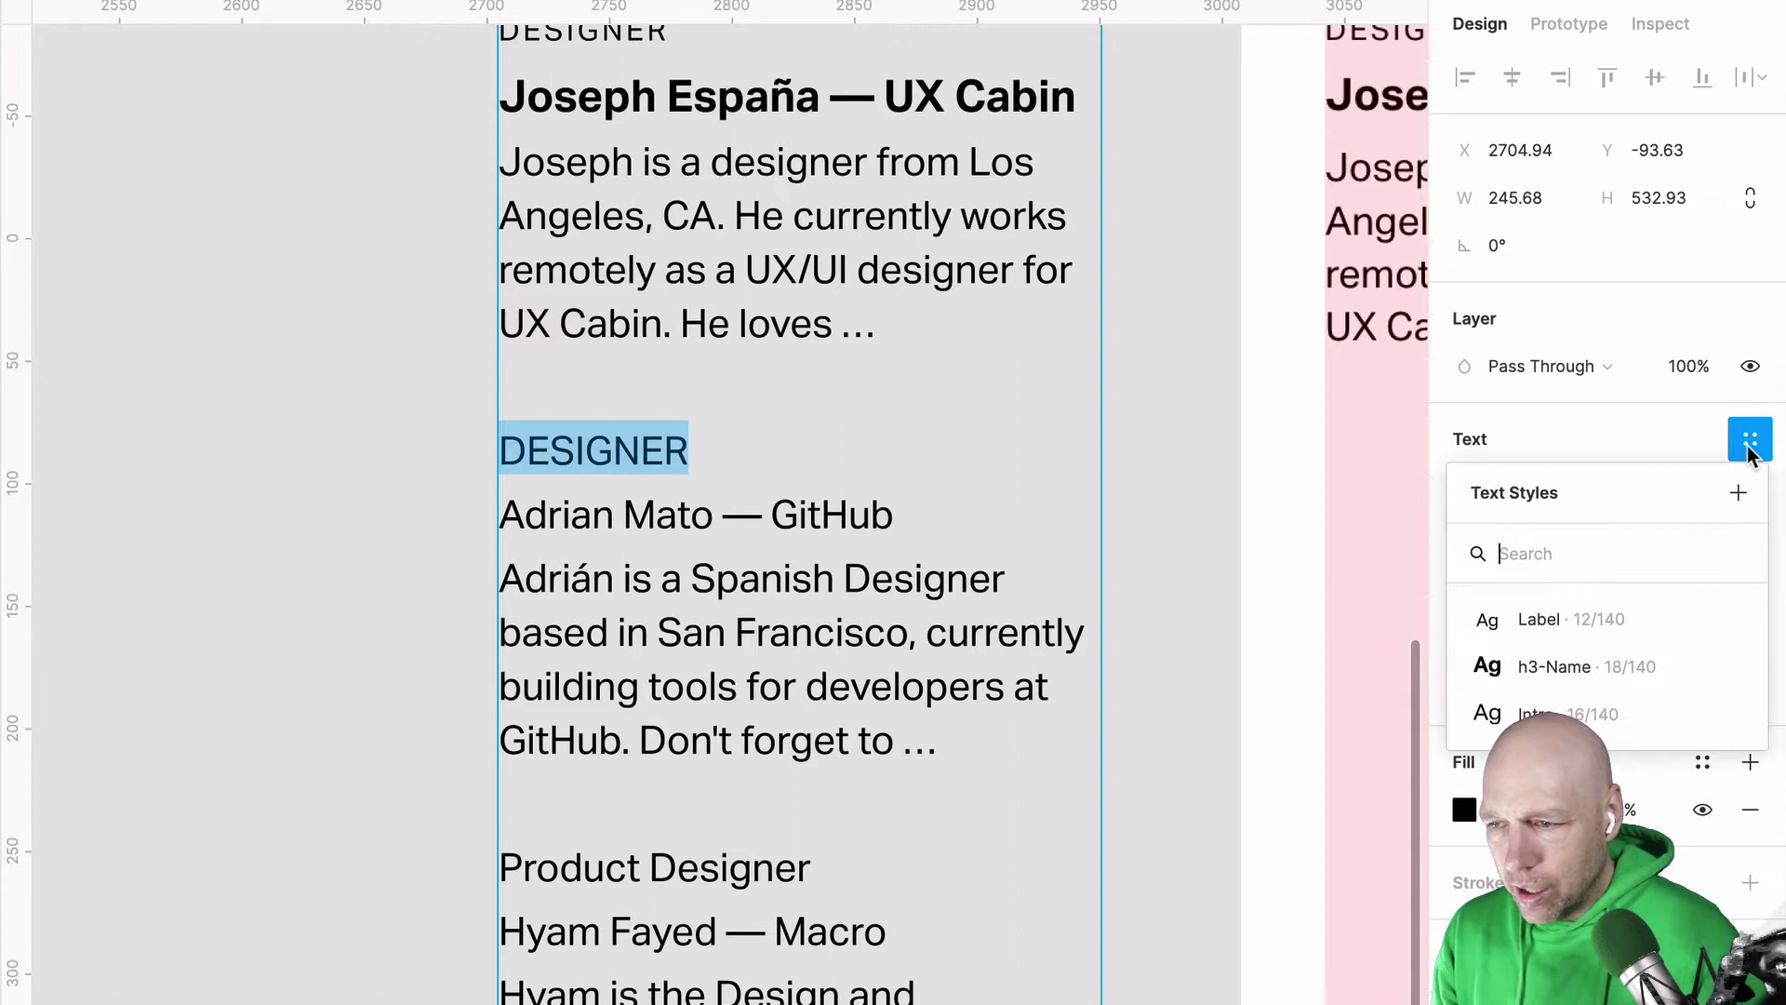
left_click(1572, 619)
Step: Apply the h3-Name text style to the second entry's GitHub name line
left_click(903, 511)
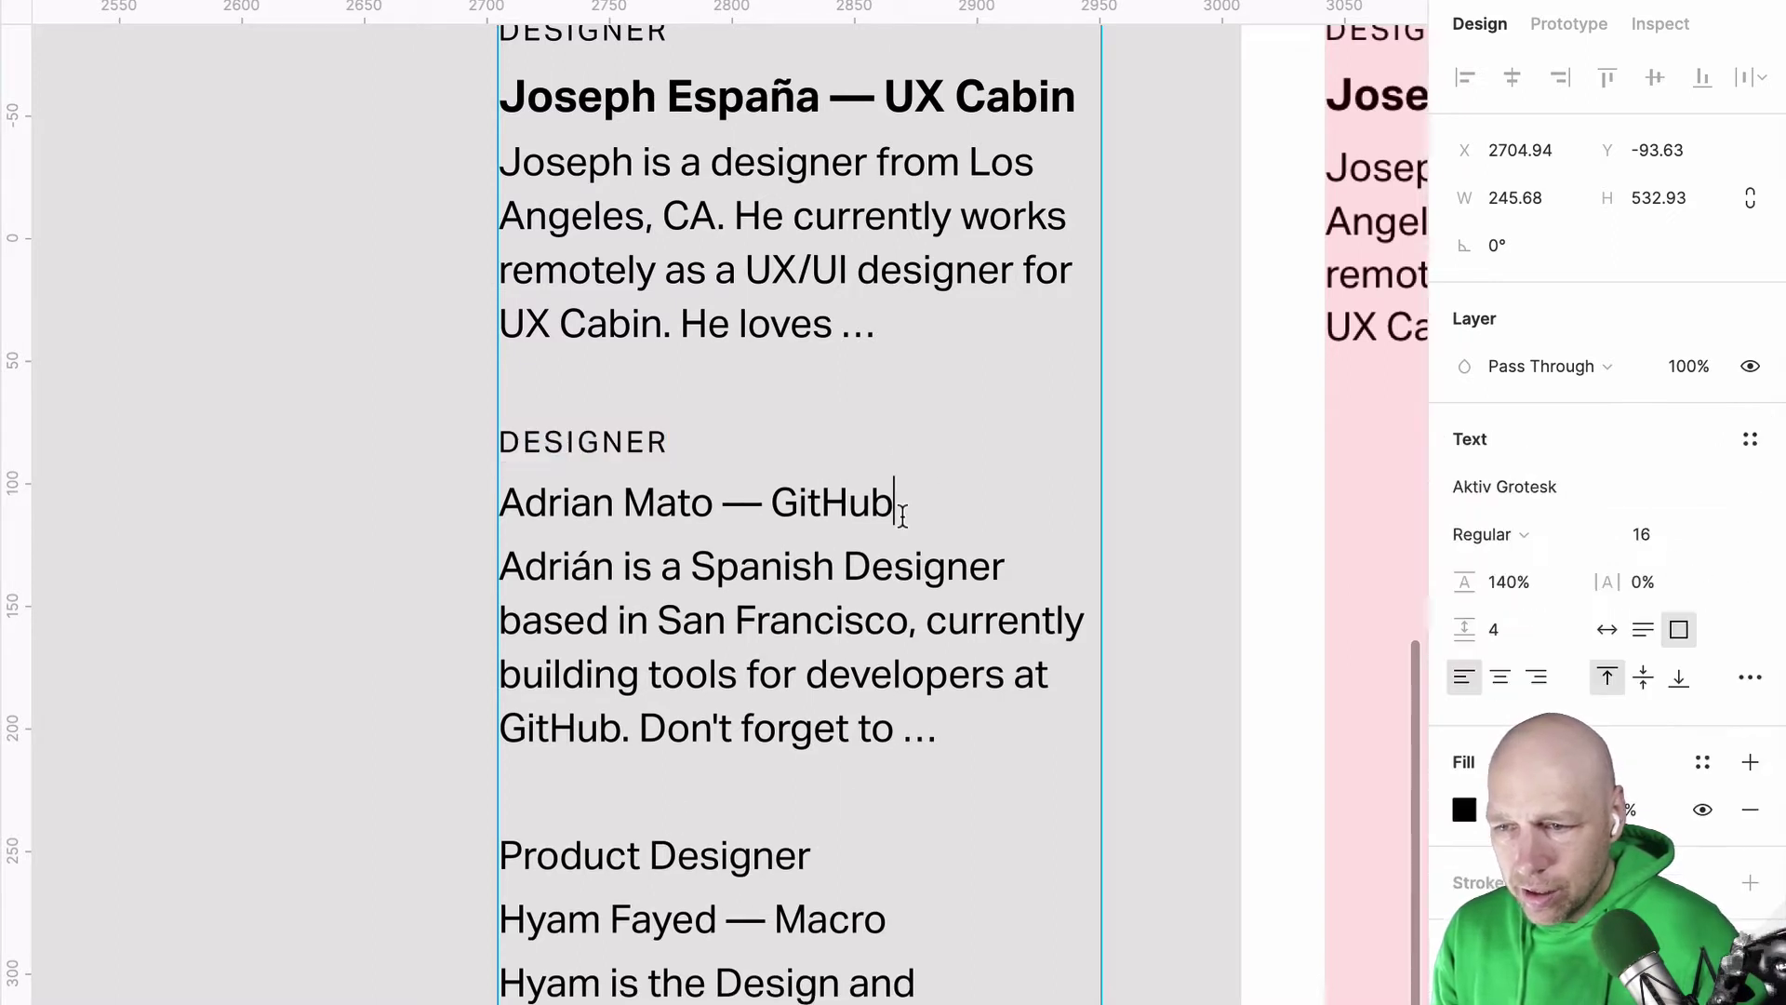
left_click_drag(903, 505, 499, 503)
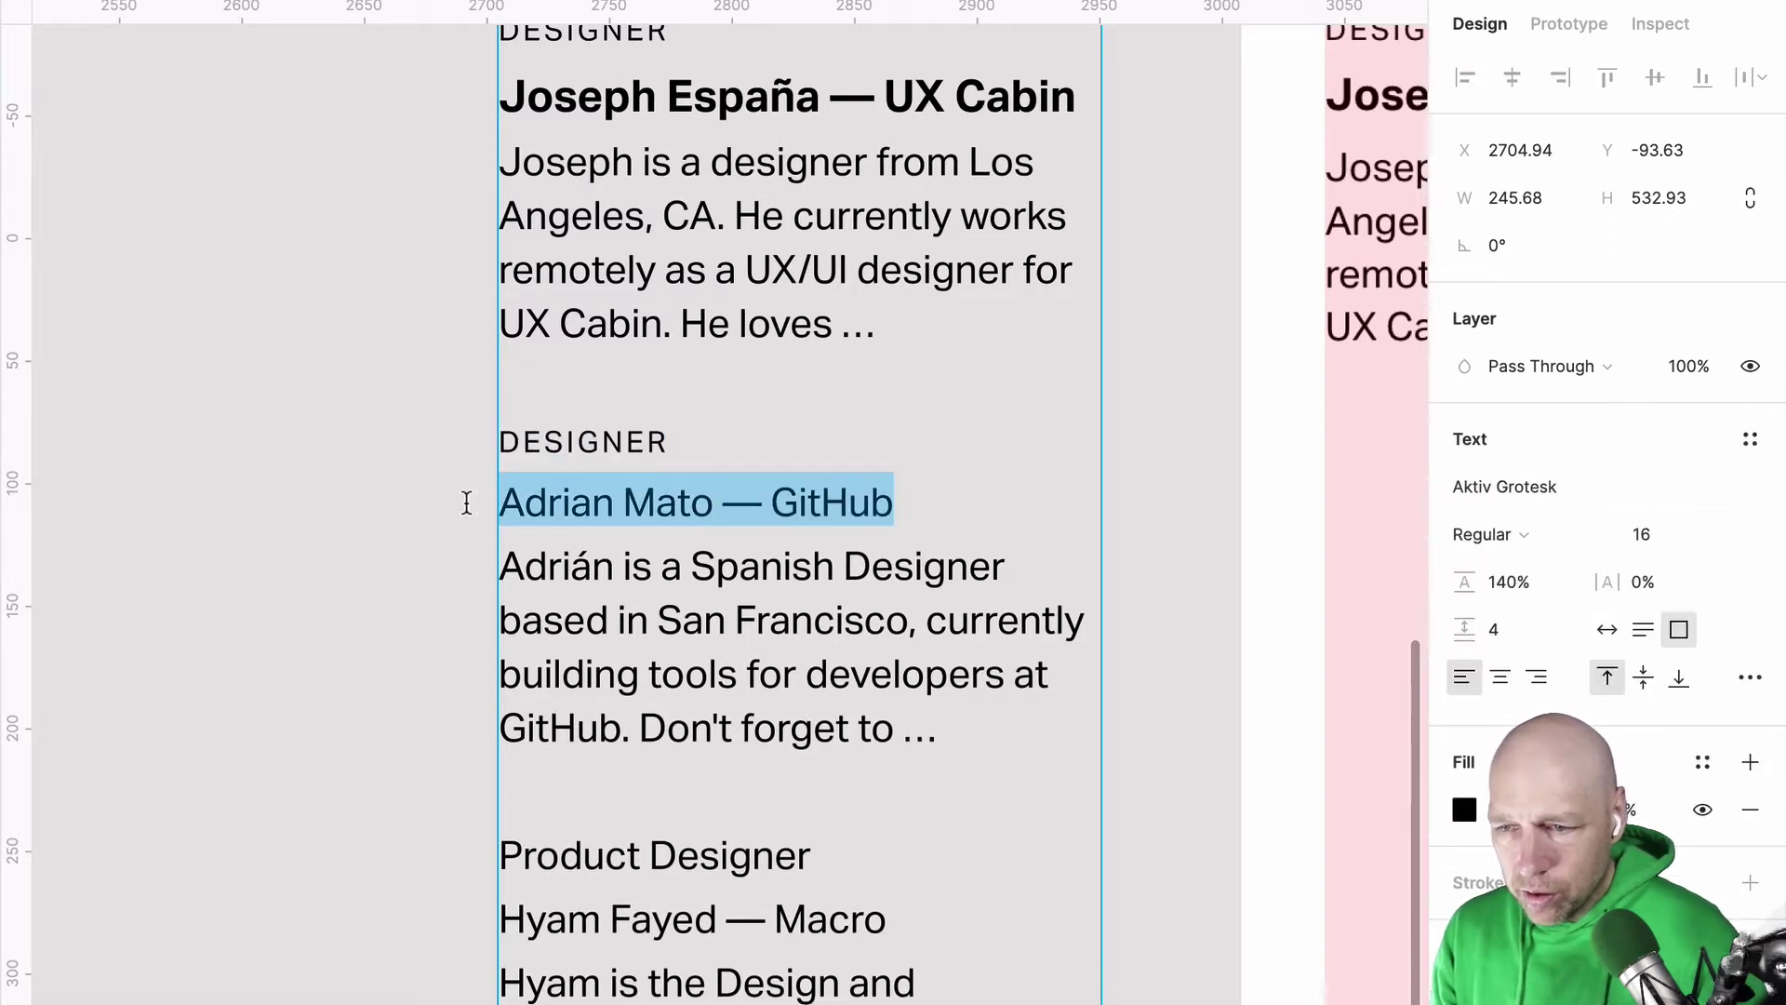
left_click(1750, 439)
left_click(1593, 662)
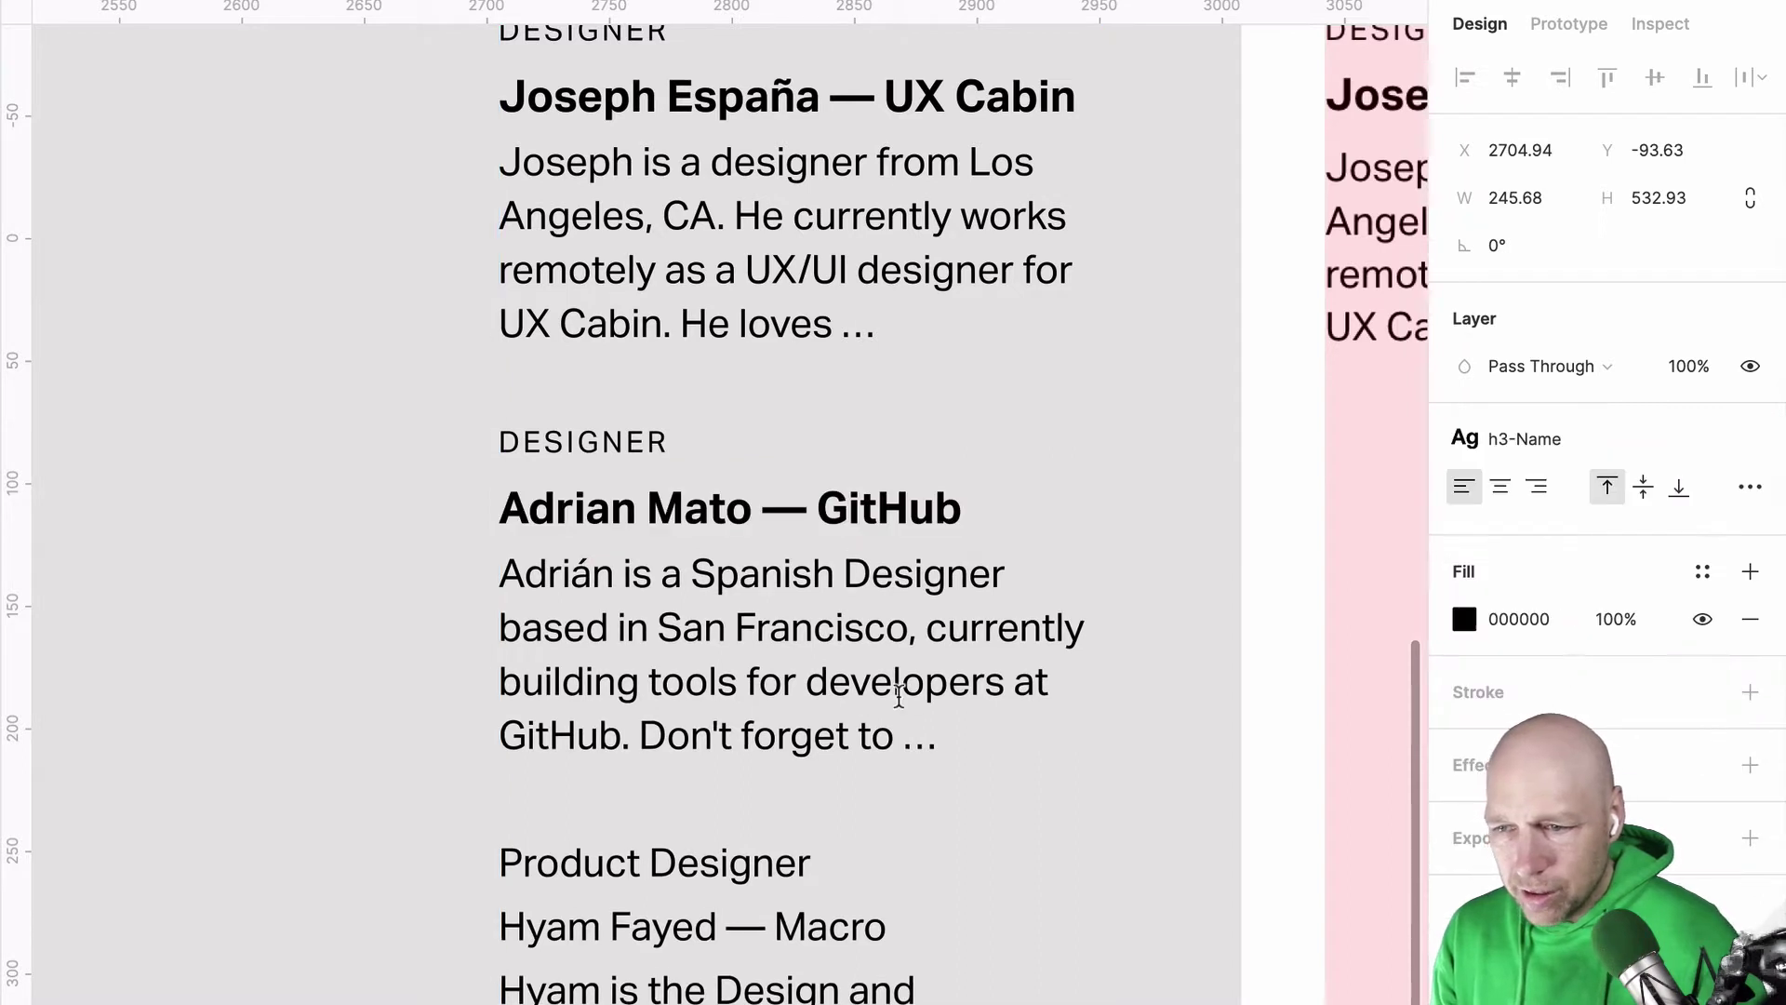
Step: Apply the Intro text style to the second entry's description paragraph
left_click(970, 689)
left_click_drag(962, 737, 376, 562)
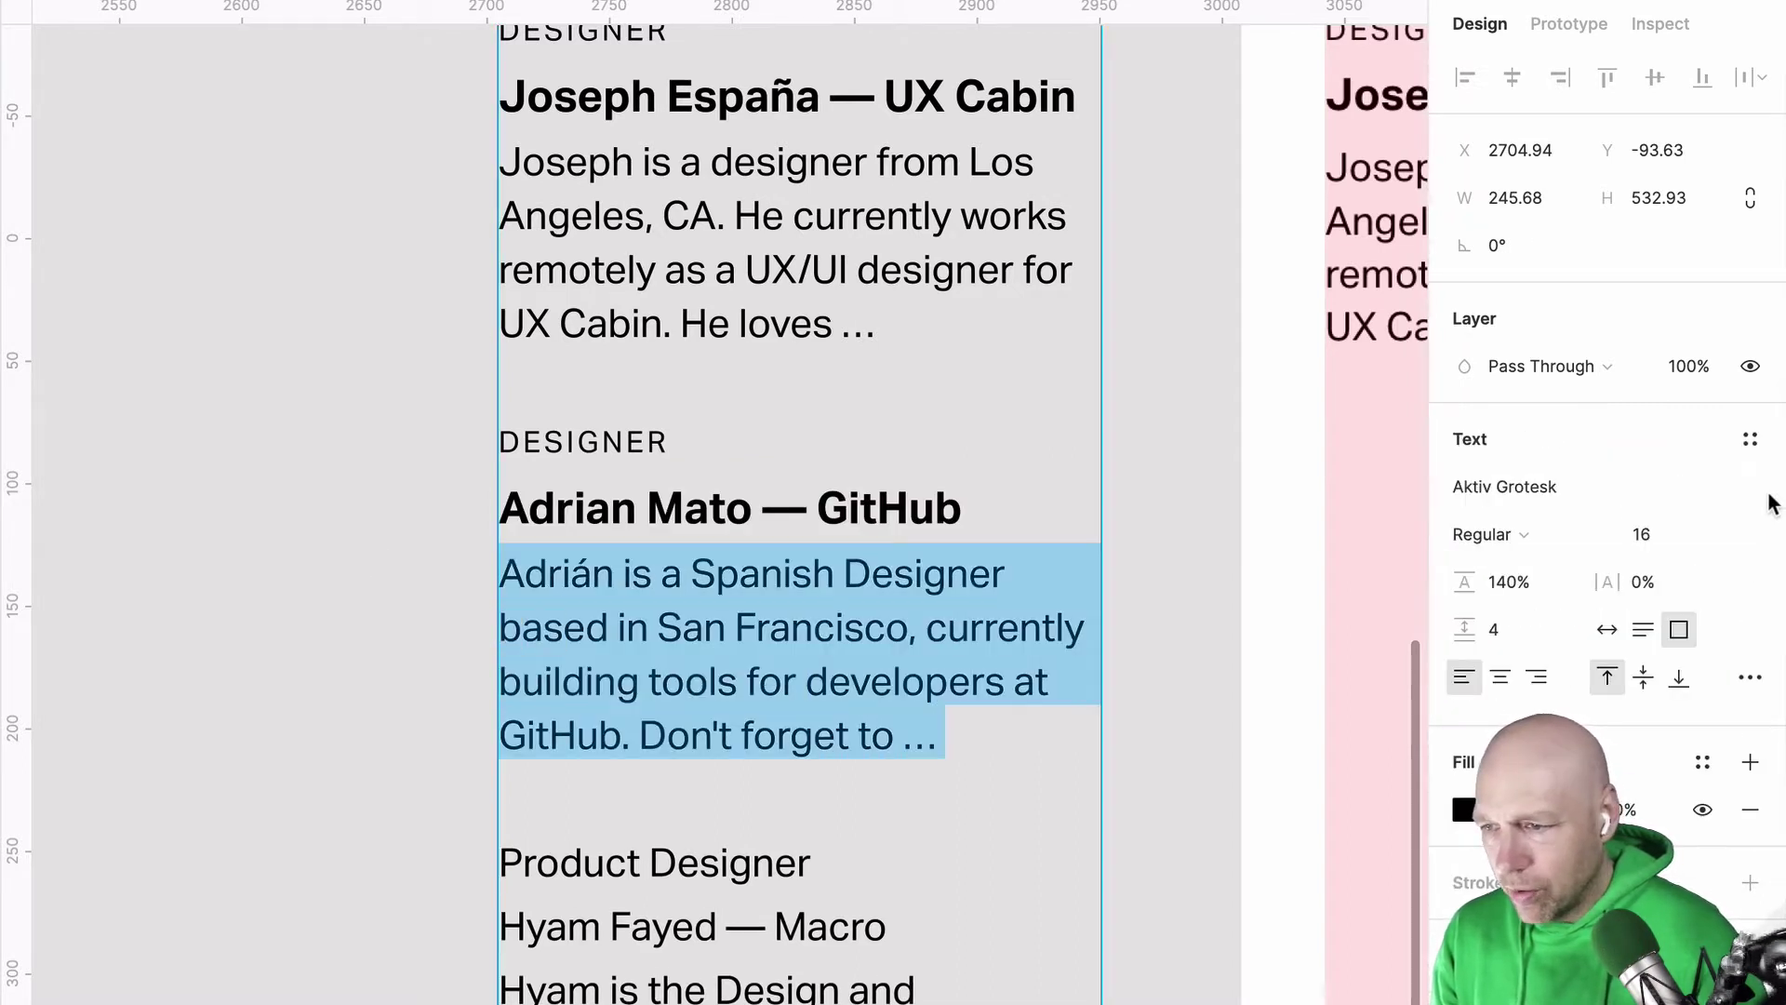
left_click(1751, 441)
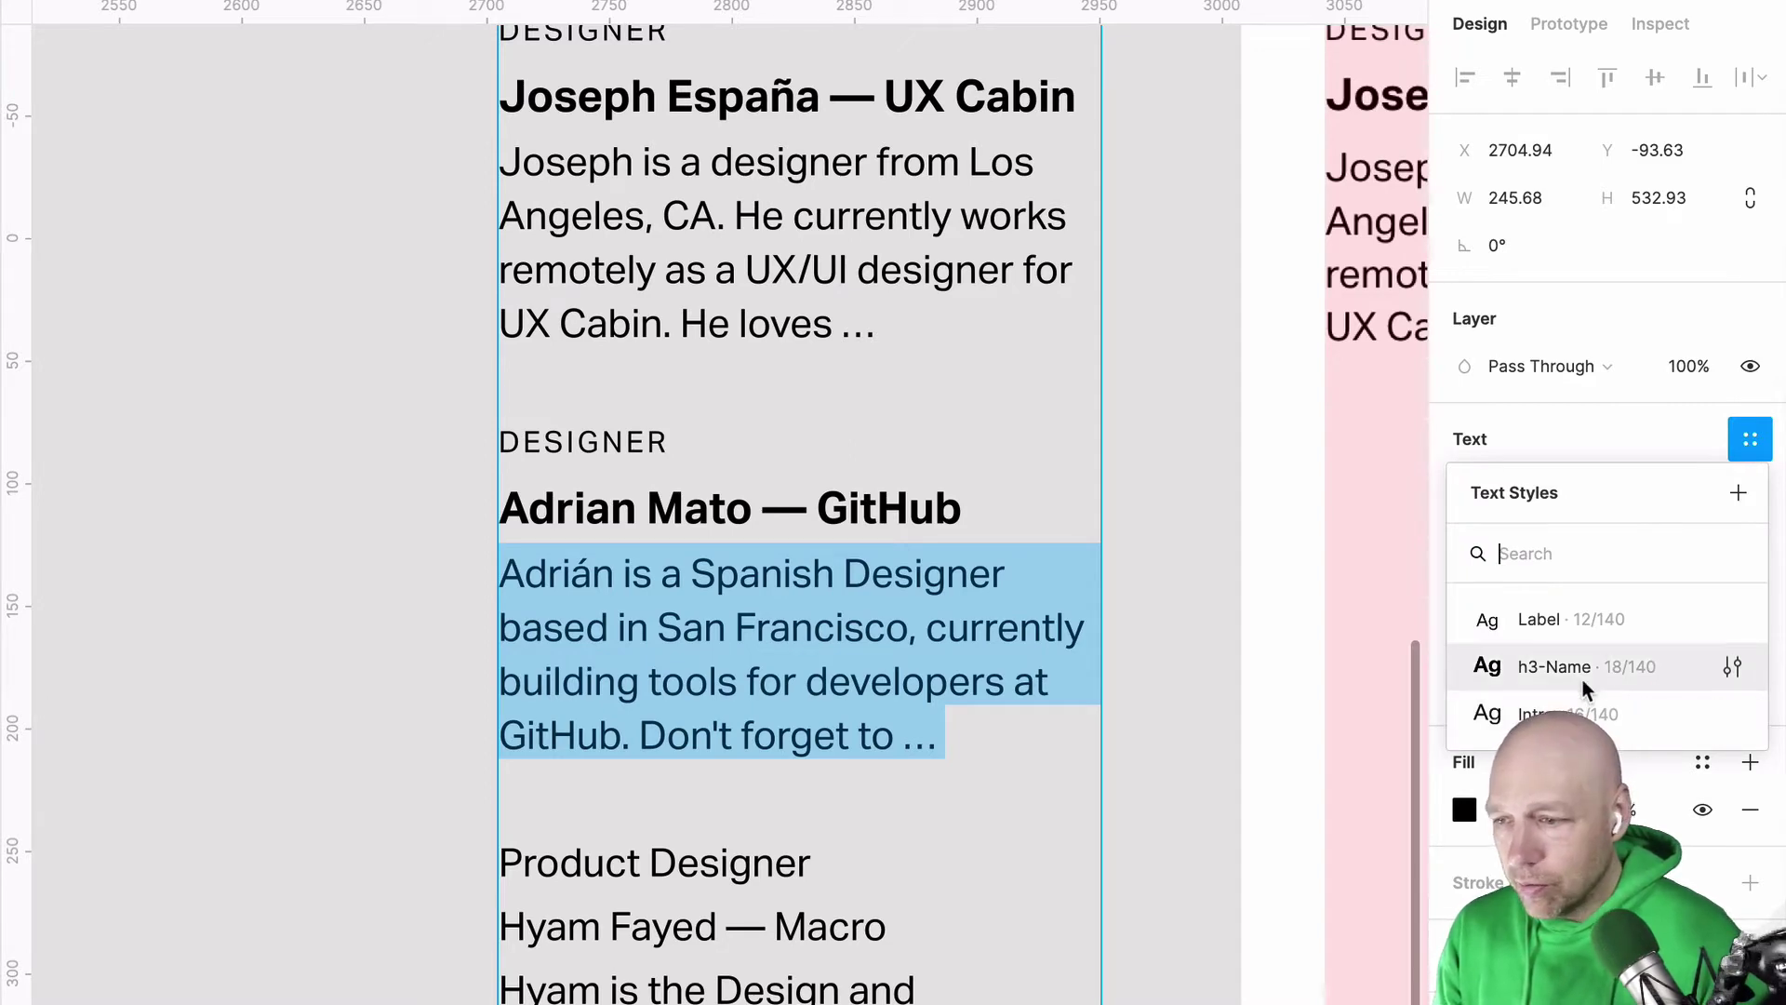
left_click(872, 575)
Step: Apply the Label text style to the third entry's Product Designer line and h3-Name to its Macro name line
scroll(791, 465, "down", 6)
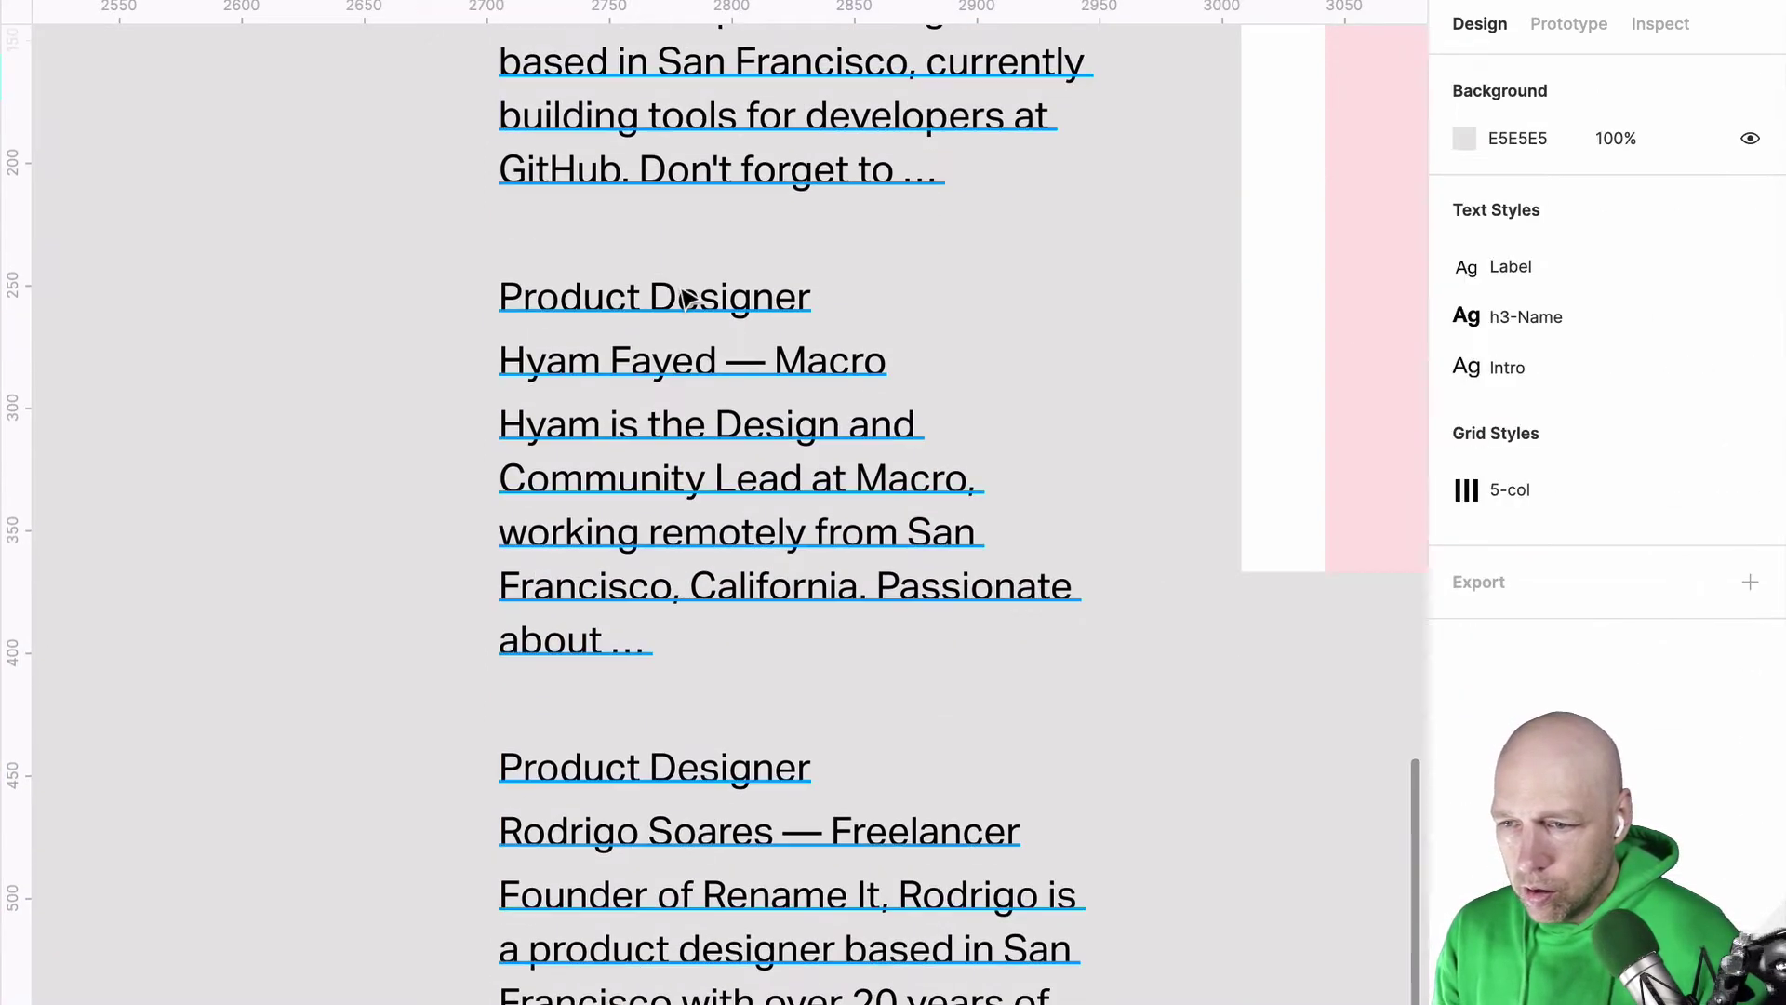
triple_click(686, 295)
left_click(1751, 441)
left_click(1539, 618)
left_click_drag(888, 348, 498, 348)
left_click(1751, 441)
left_click(1554, 666)
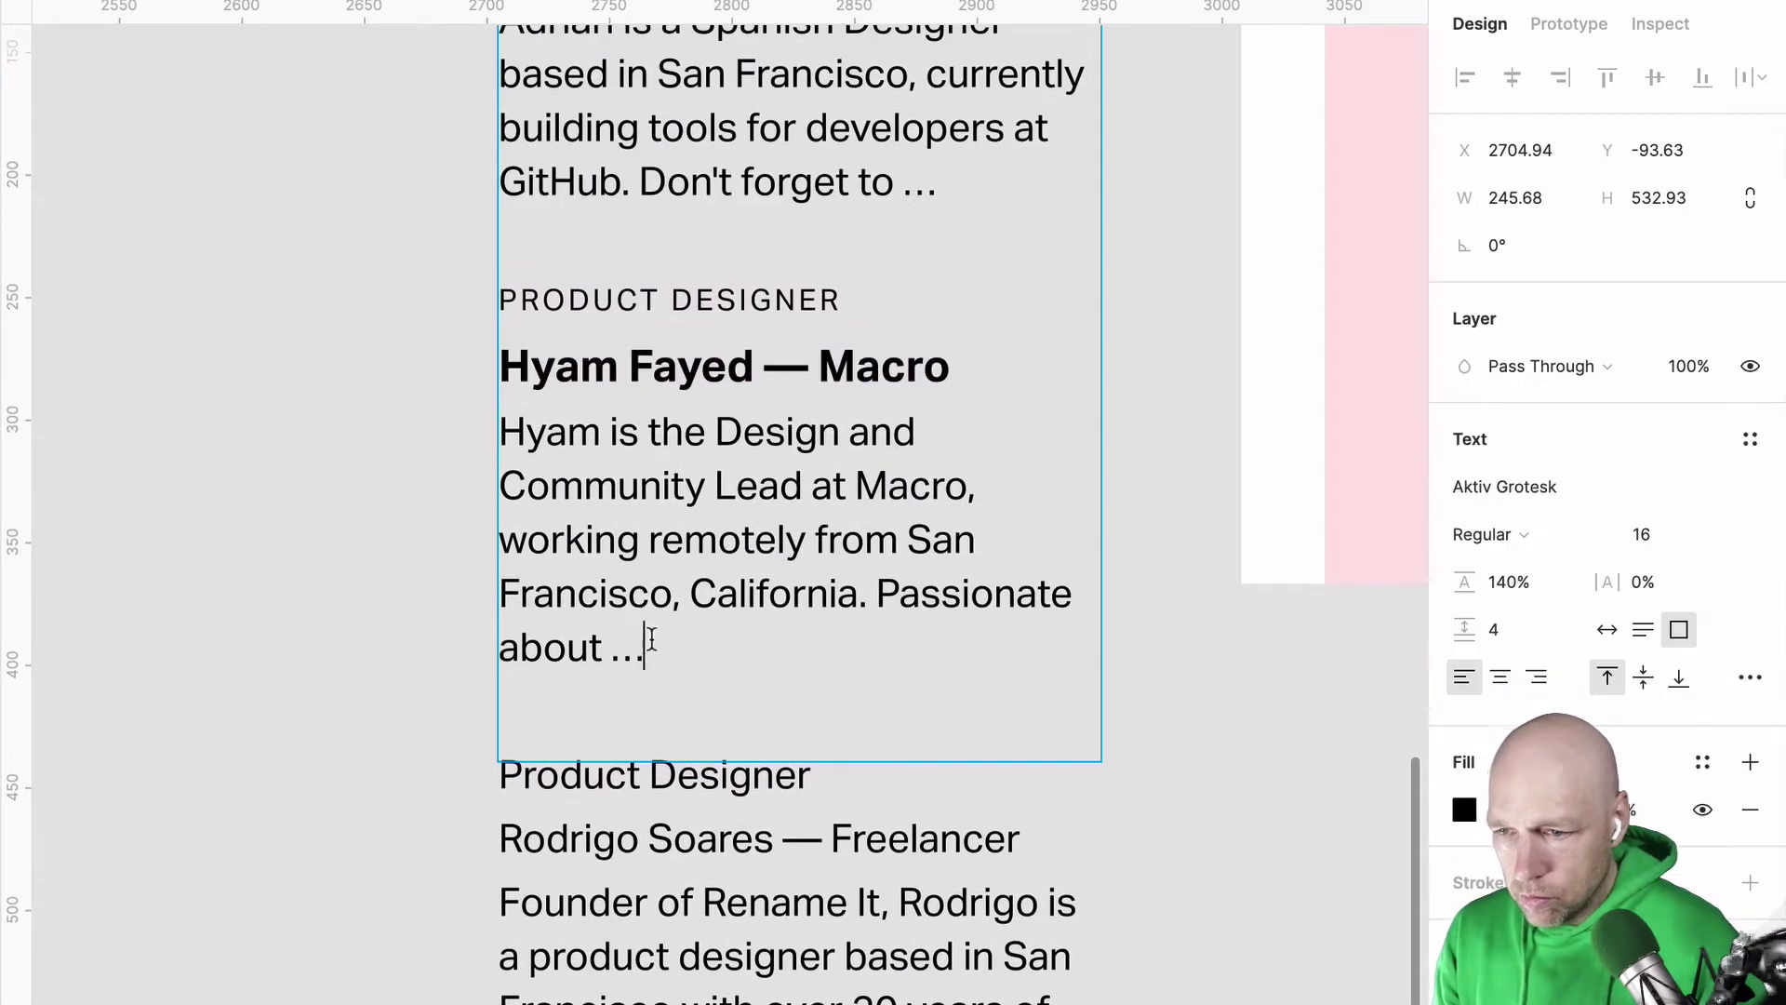
Step: Apply the Intro text style to the third entry's description paragraph and leave text editing
left_click_drag(646, 639, 499, 428)
left_click(1751, 441)
left_click(1545, 713)
key("Escape")
Step: Apply the Label text style to the fourth entry's Product Designer line and h3-Name to its Freelancer name line
left_click_drag(808, 763, 809, 1000)
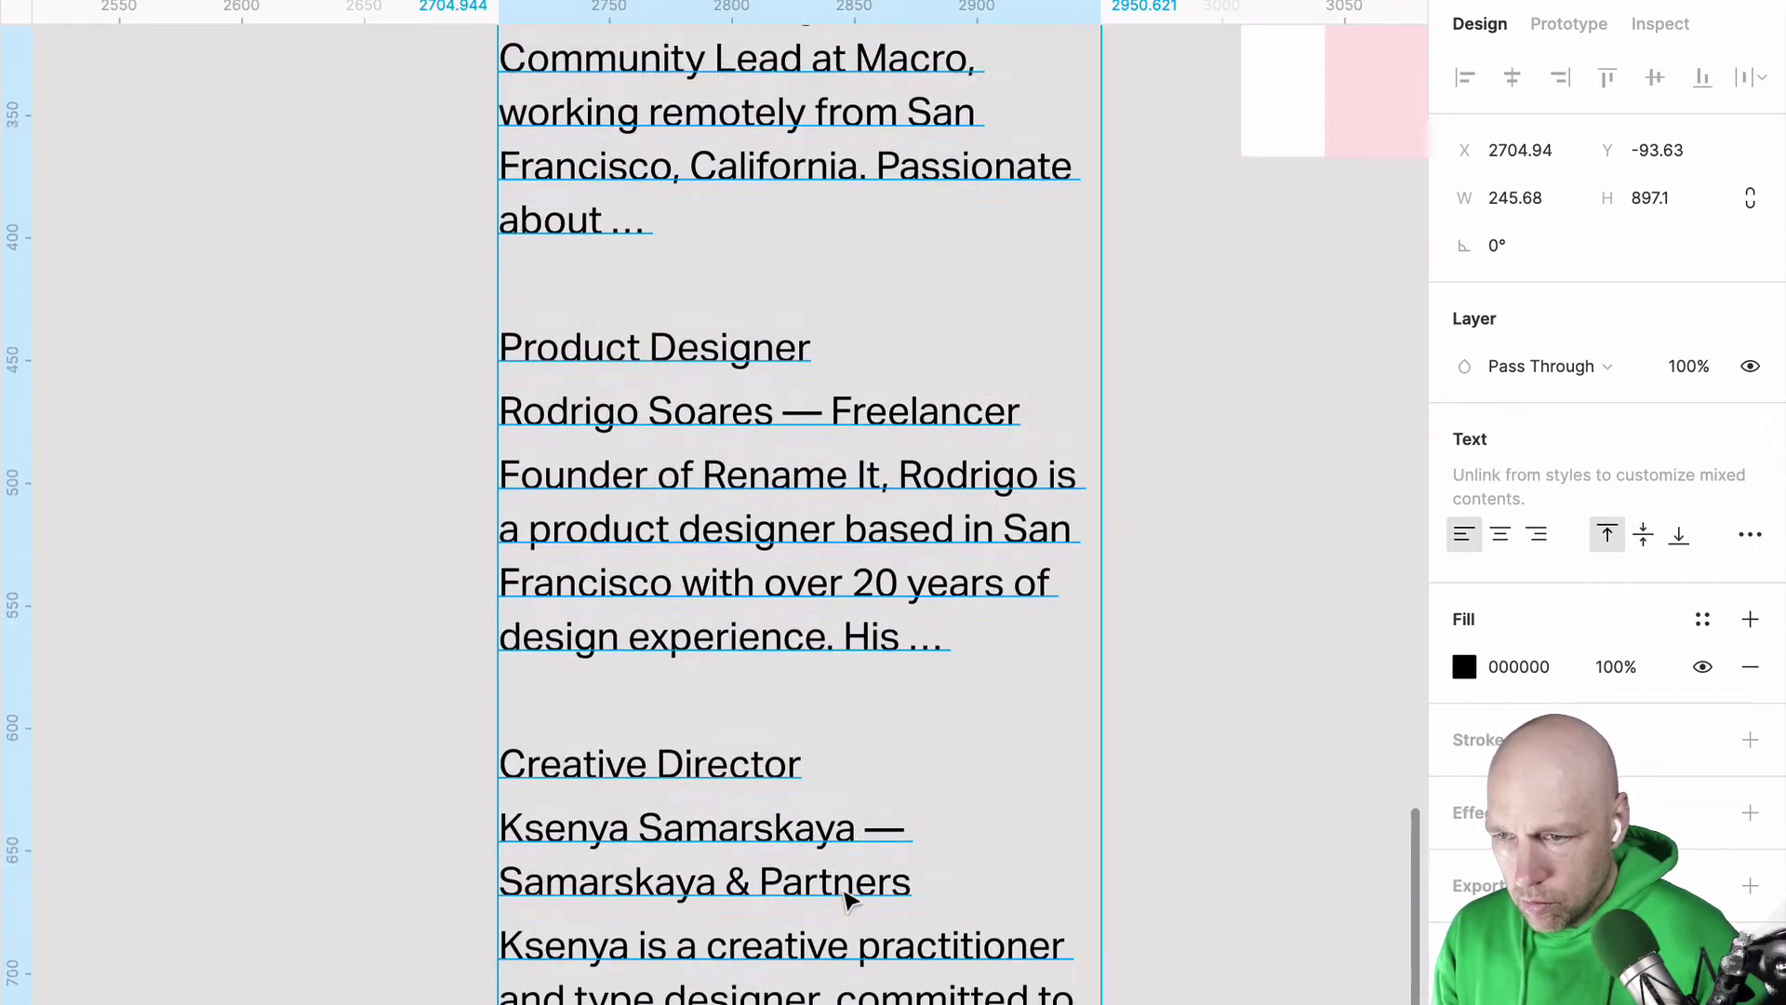
scroll(791, 465, "up", 3)
triple_click(651, 629)
left_click(1751, 441)
left_click(1538, 619)
left_click(940, 685)
triple_click(940, 685)
left_click(1751, 441)
left_click(1570, 666)
Step: Apply the Intro text style to the fourth entry's description paragraph
triple_click(744, 828)
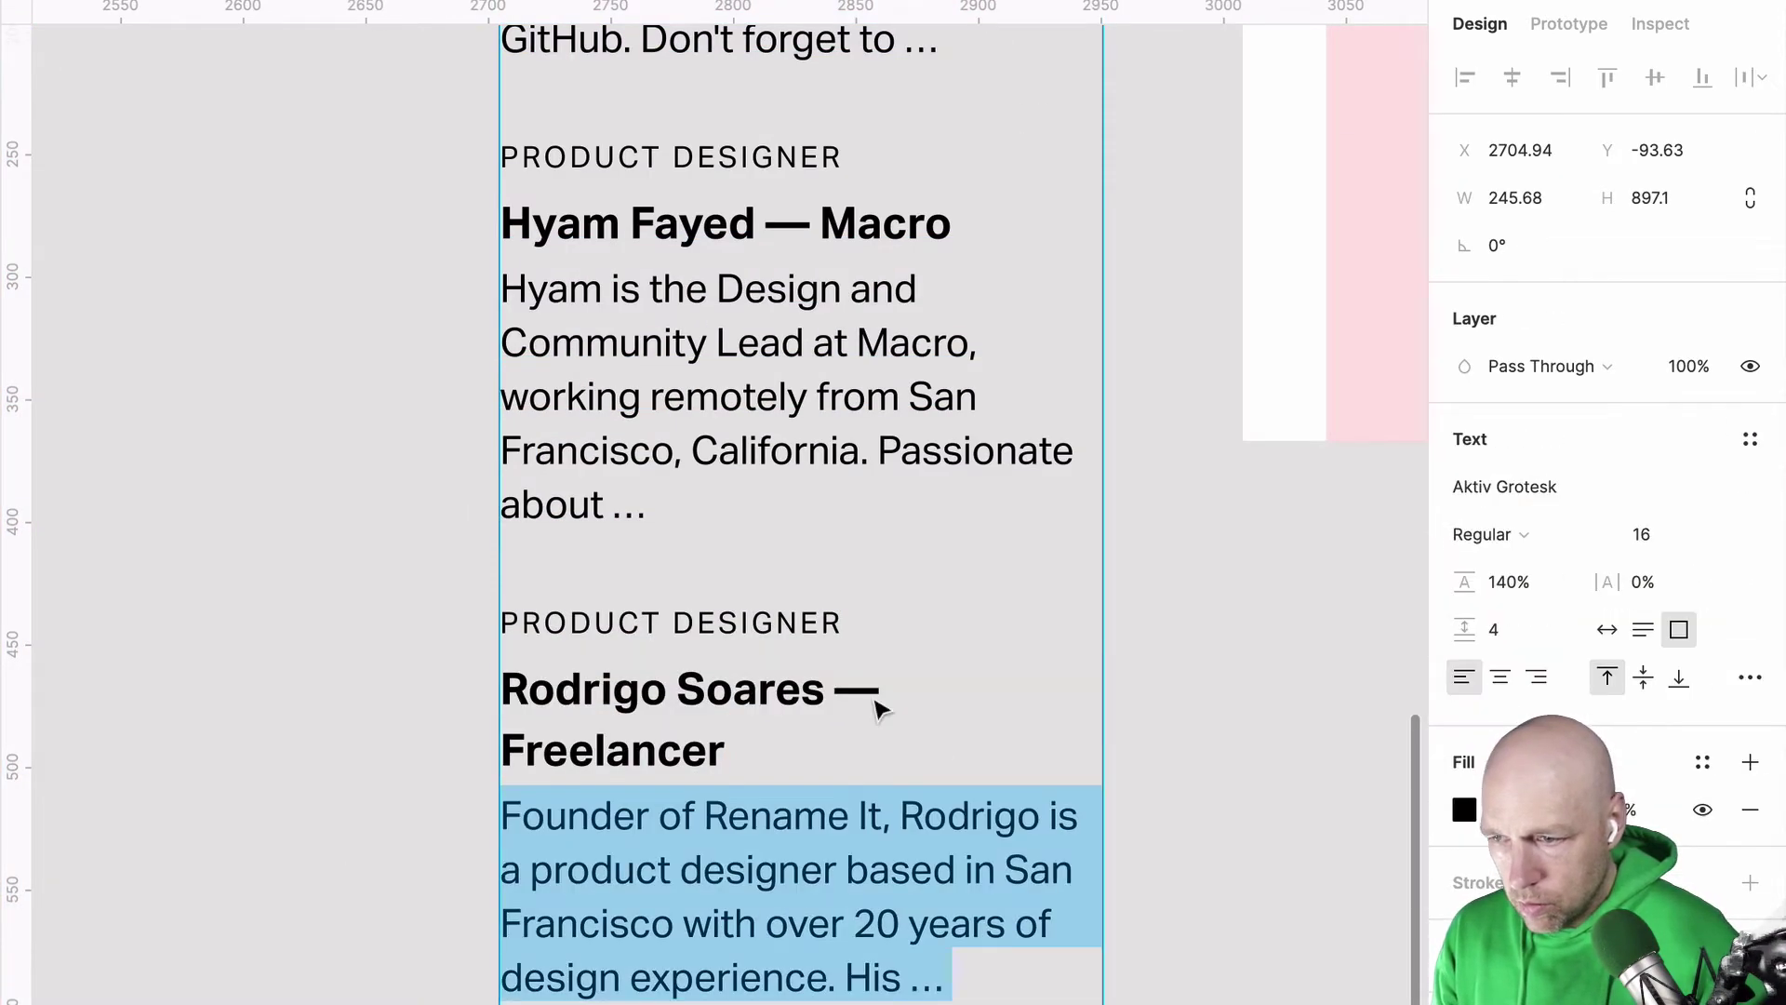
left_click(1751, 441)
left_click(1545, 713)
Step: Apply the Label text style to the fifth entry's Creative Director line and h3-Name to the name line below it
scroll(791, 558, "down", 5)
triple_click(652, 590)
left_click(1751, 441)
left_click(1539, 618)
left_click(1751, 441)
left_click(1570, 666)
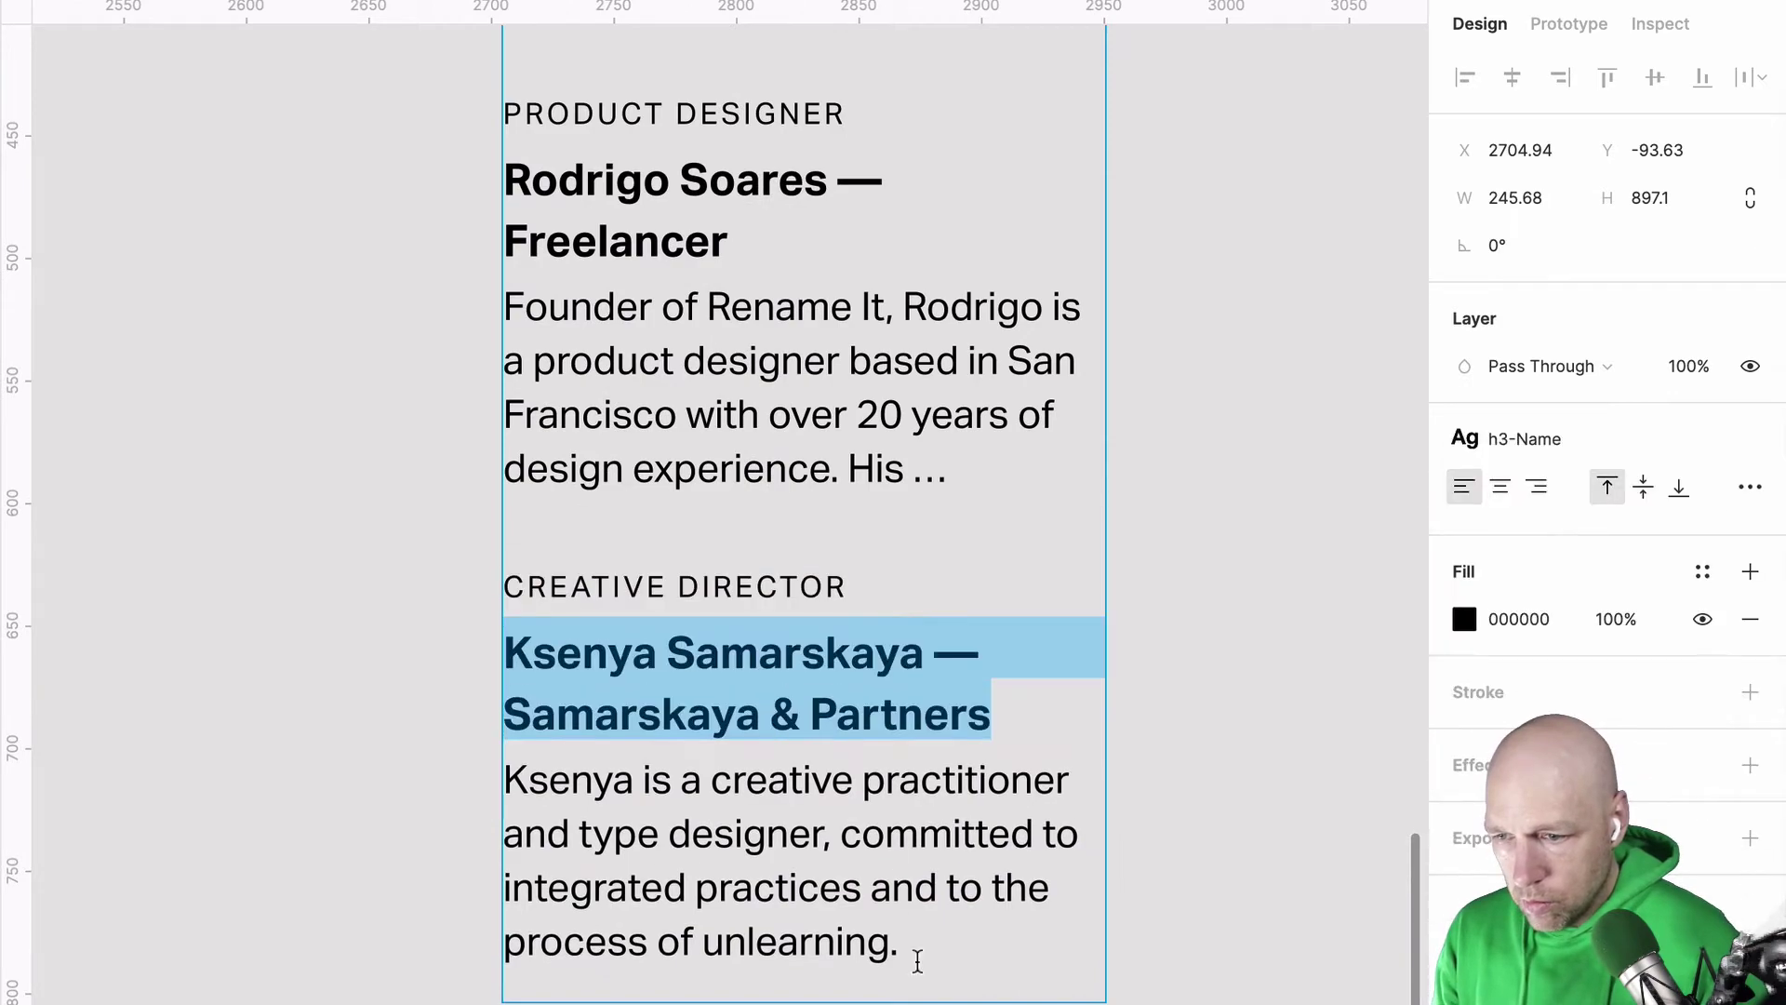
Step: Apply the Intro text style to the fifth entry's description paragraph and deselect the text block
triple_click(791, 819)
left_click(1751, 441)
left_click(1544, 714)
left_click(466, 574)
Step: Move the styled interview text block farther away from the five-col-design frame, to about X 2674, Y -103
scroll(466, 577, "down", 10)
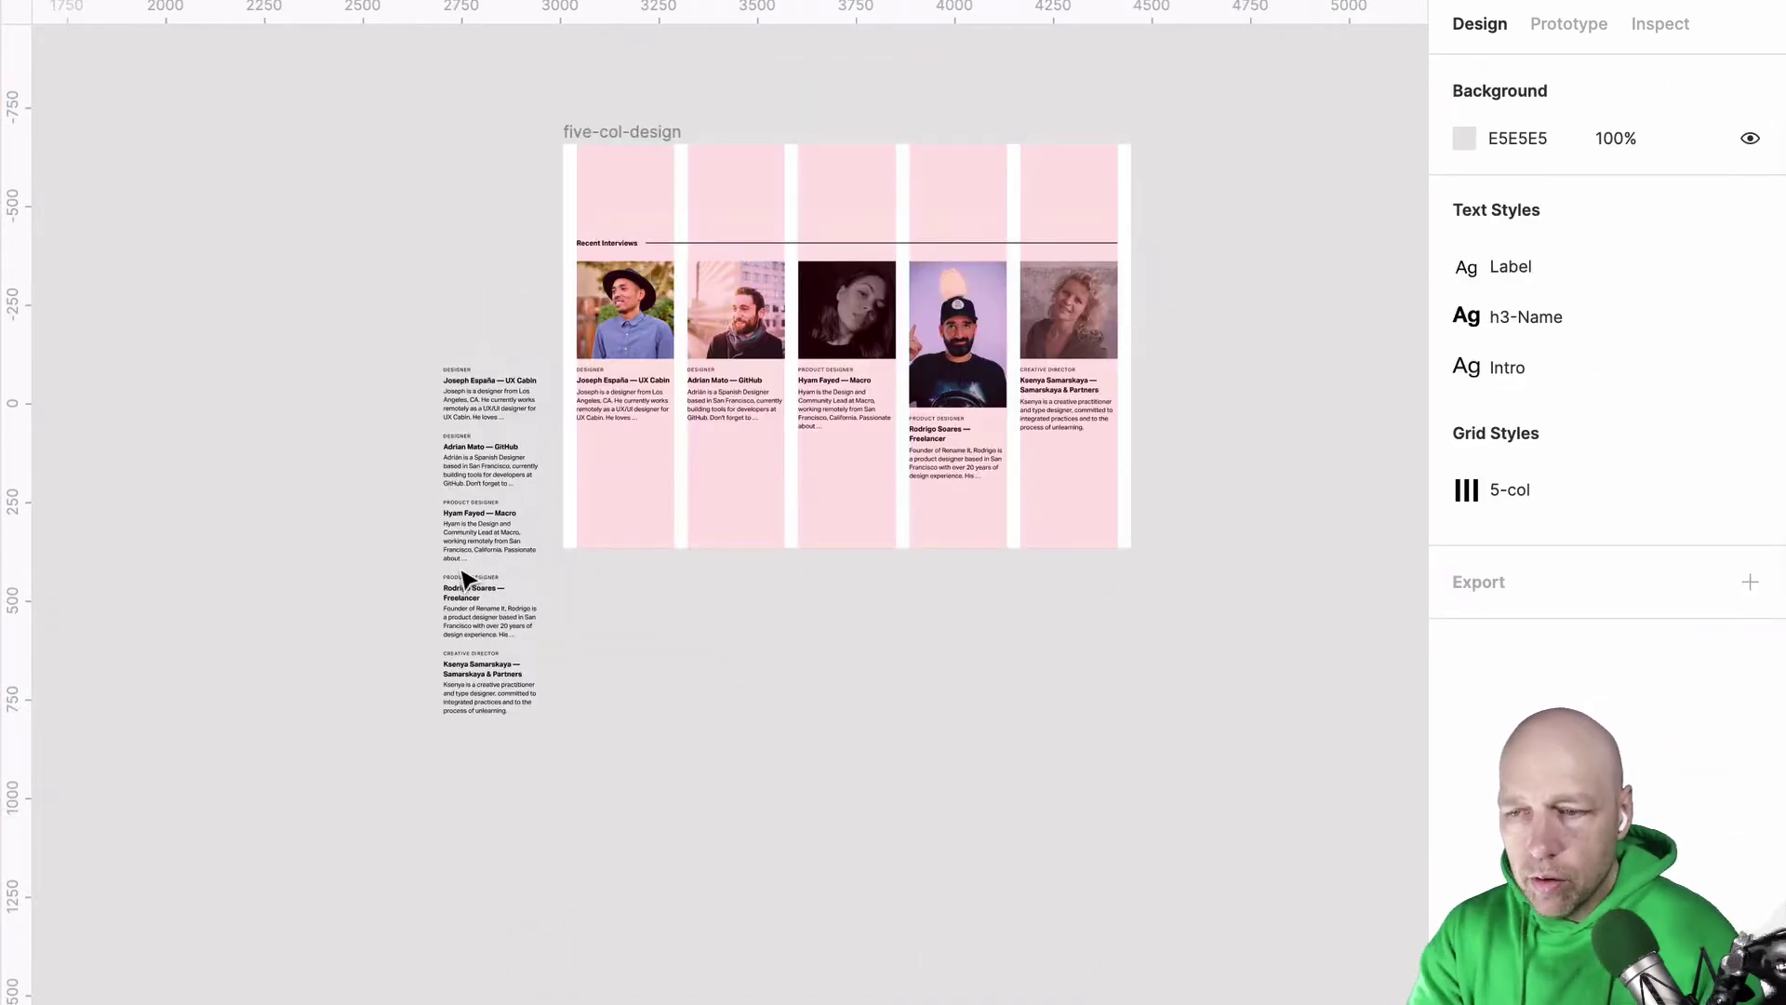
scroll(466, 577, "up", 5)
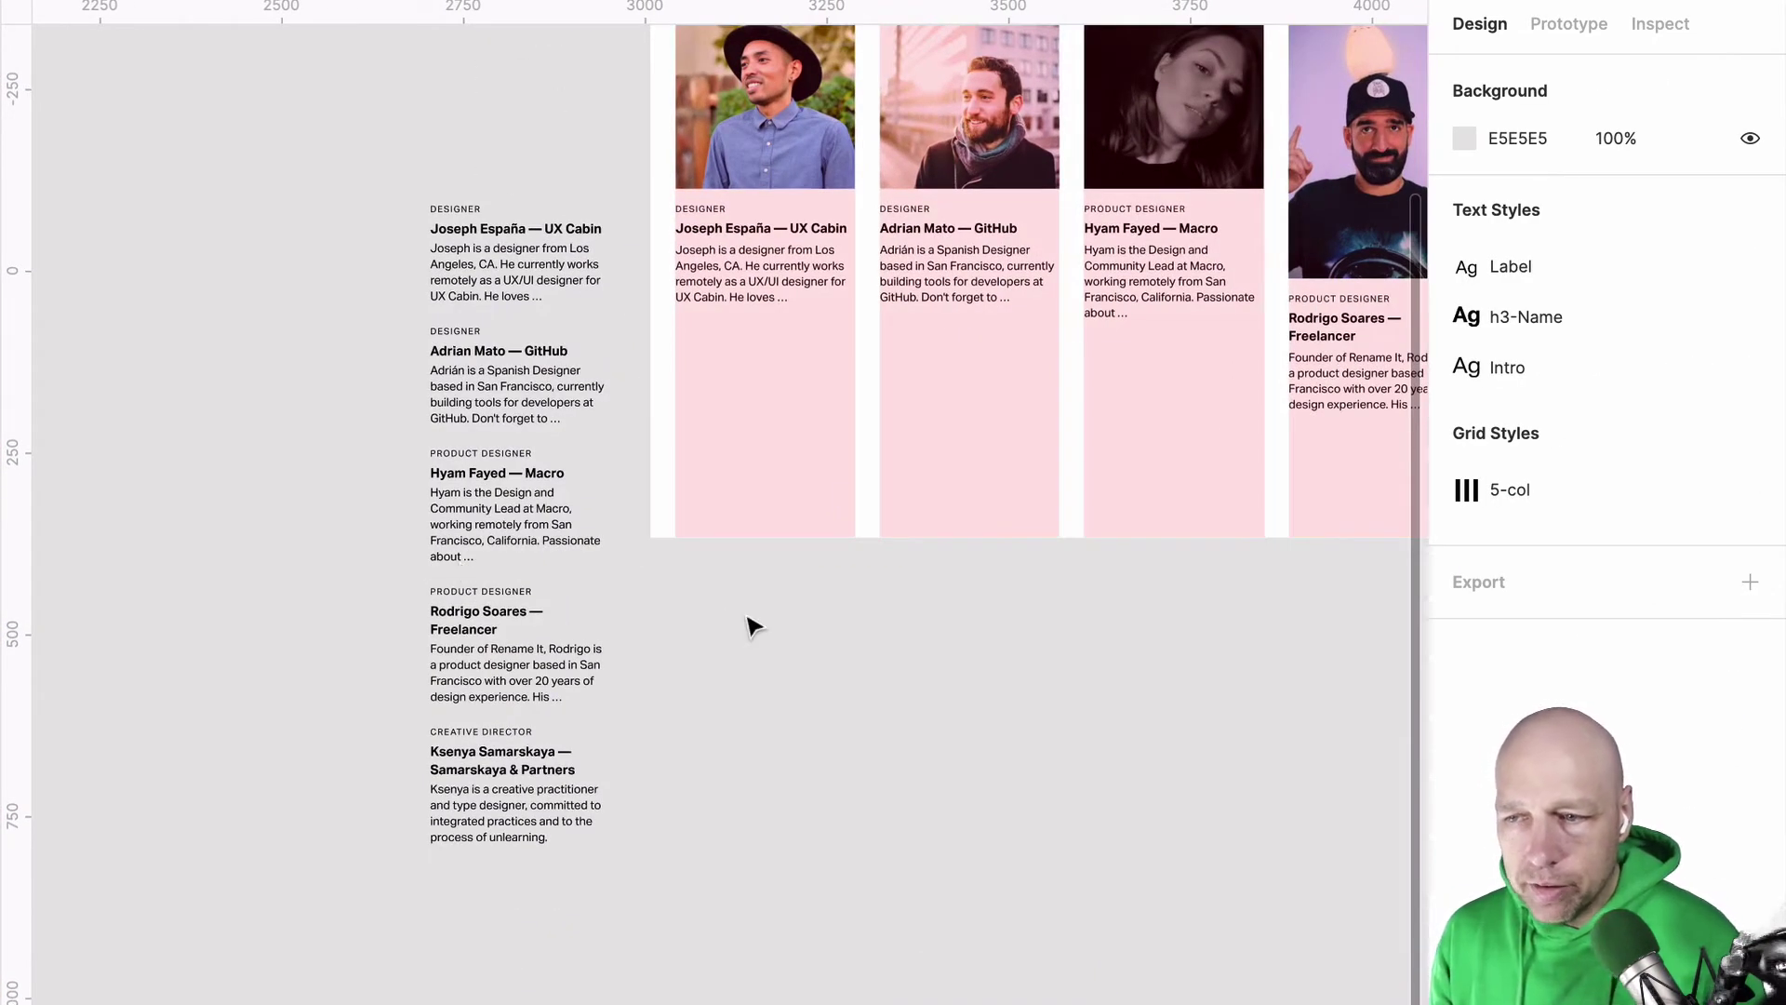
left_click(559, 459)
mouse_move(558, 458)
left_mouse_down()
mouse_move(468, 468)
mouse_move(535, 470)
left_mouse_up()
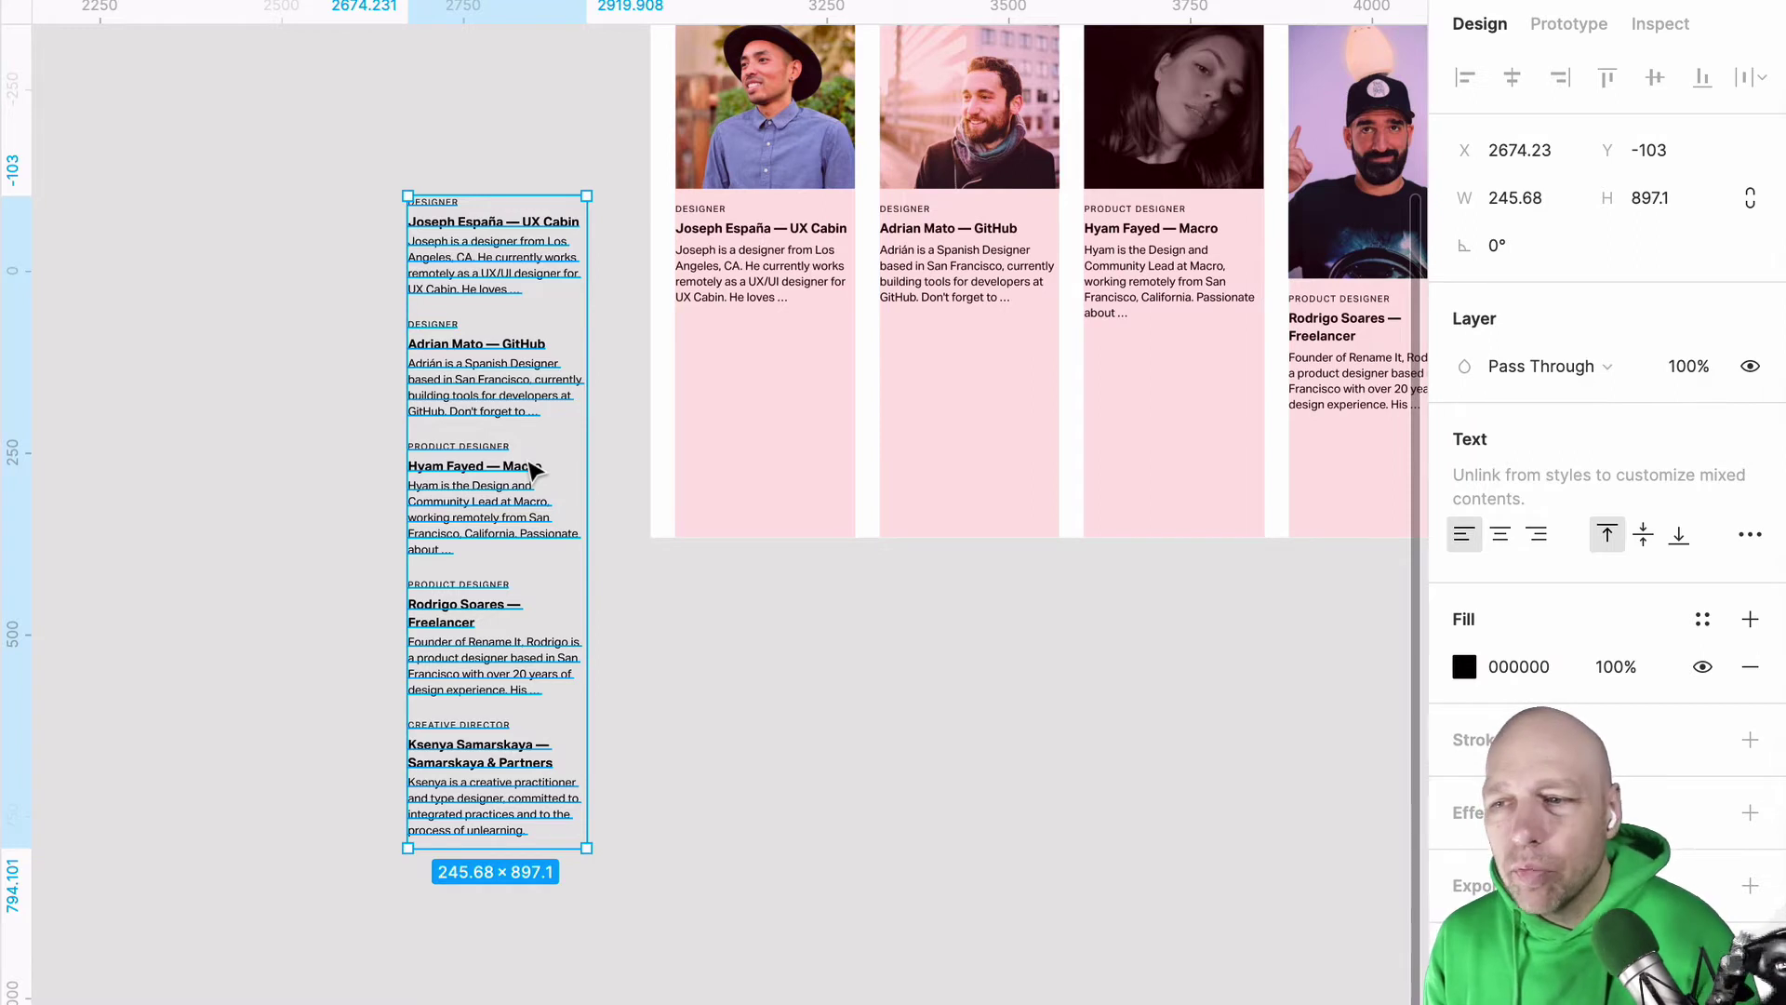
Step: Move the 5-col-design reference image down inside the frame to about Y 458
scroll(531, 470, "up", 5)
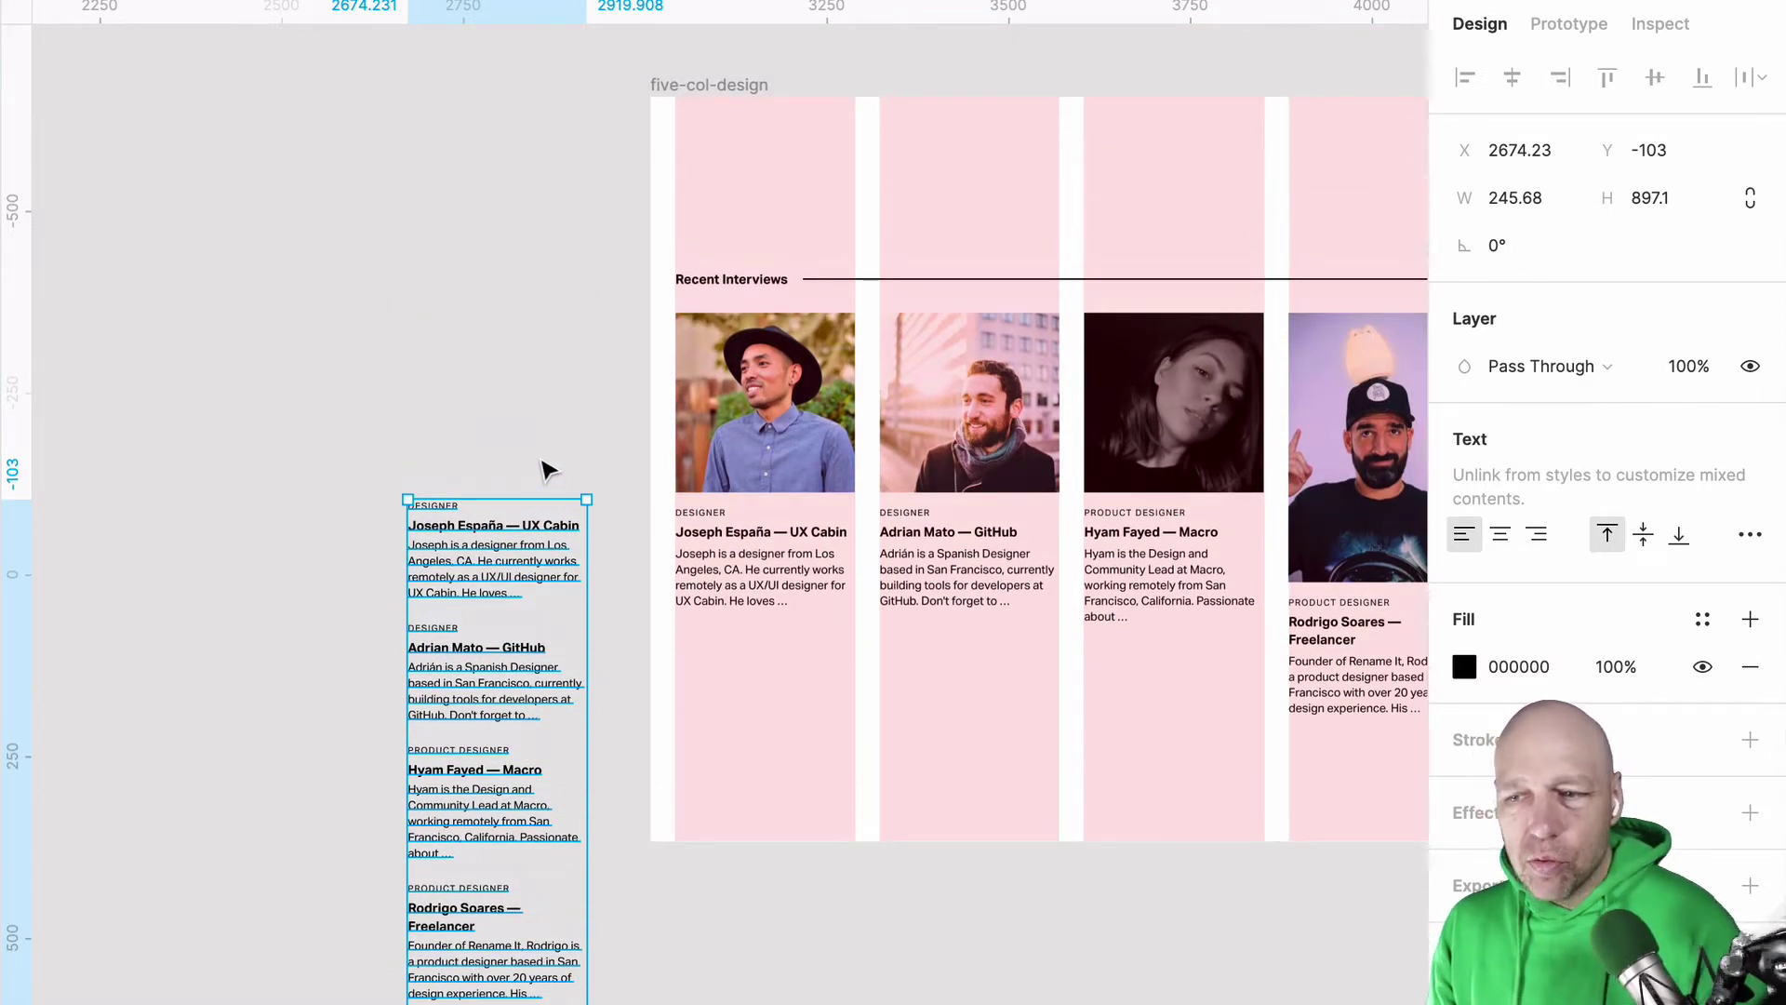
left_click(831, 351)
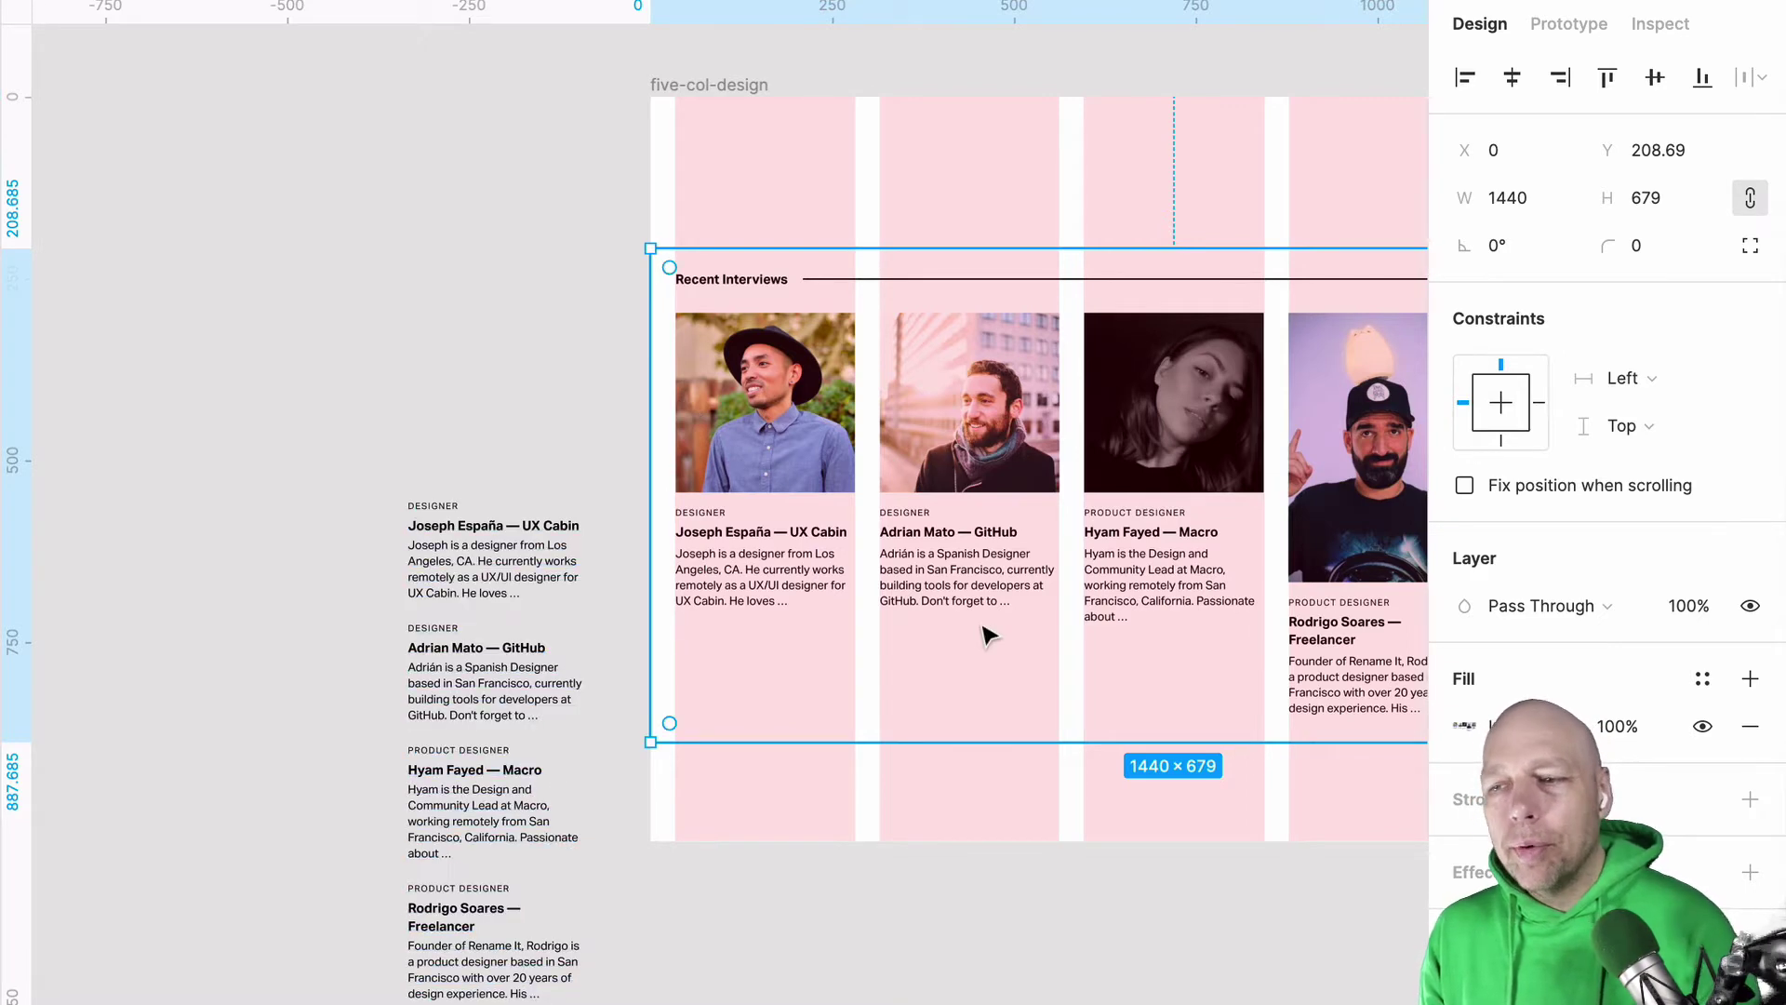
left_click_drag(1017, 389, 1068, 573)
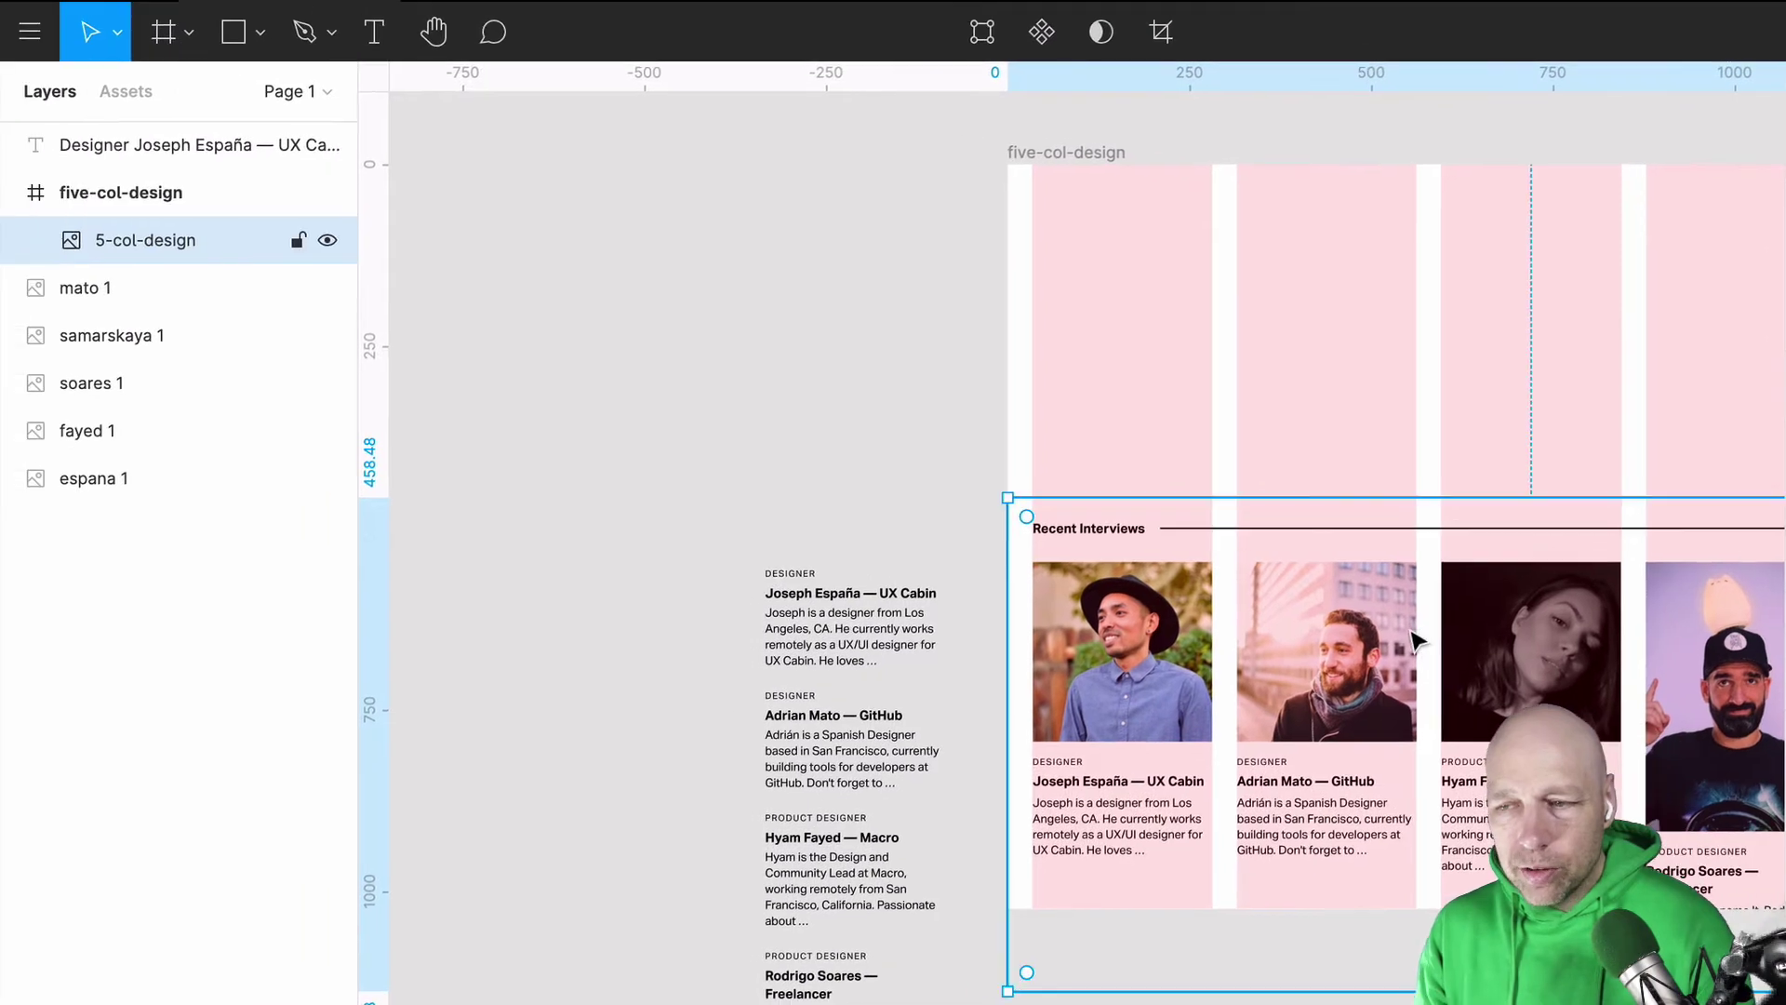
Step: Draw a rectangle about 120 high at the first column's edge above the photo and widen it to the column width of 247
scroll(1412, 639, "up", 10)
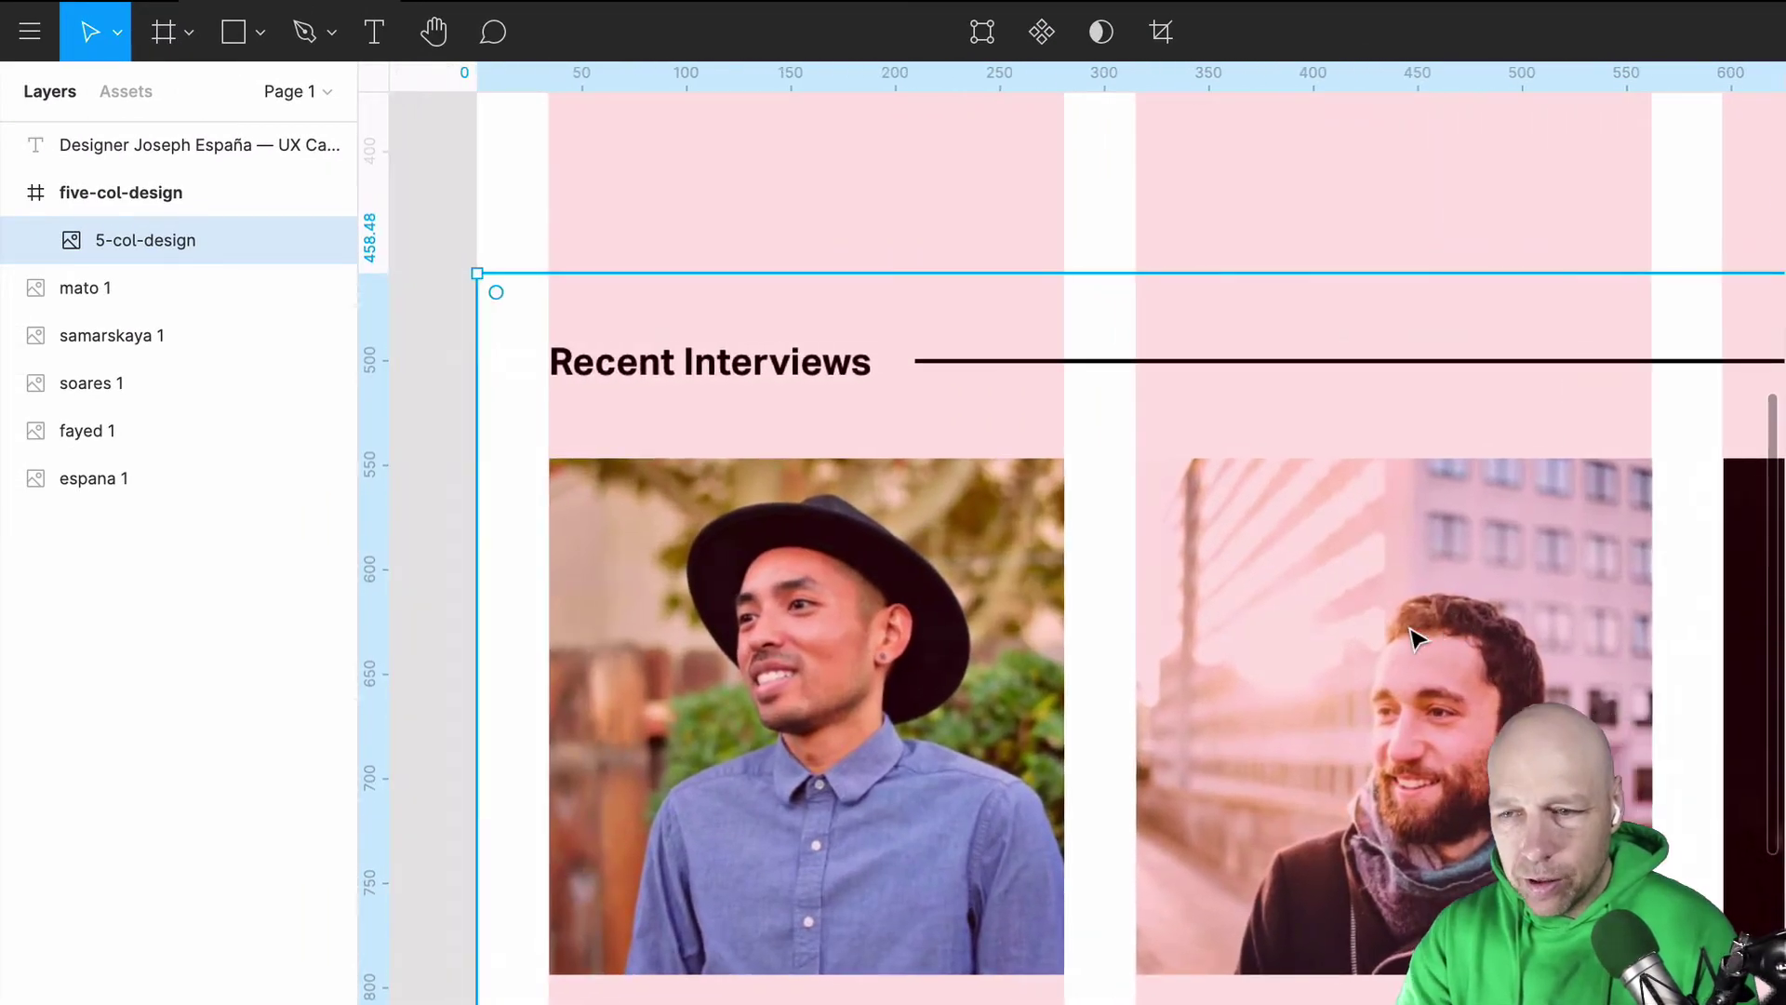
left_click(282, 37)
left_click(261, 36)
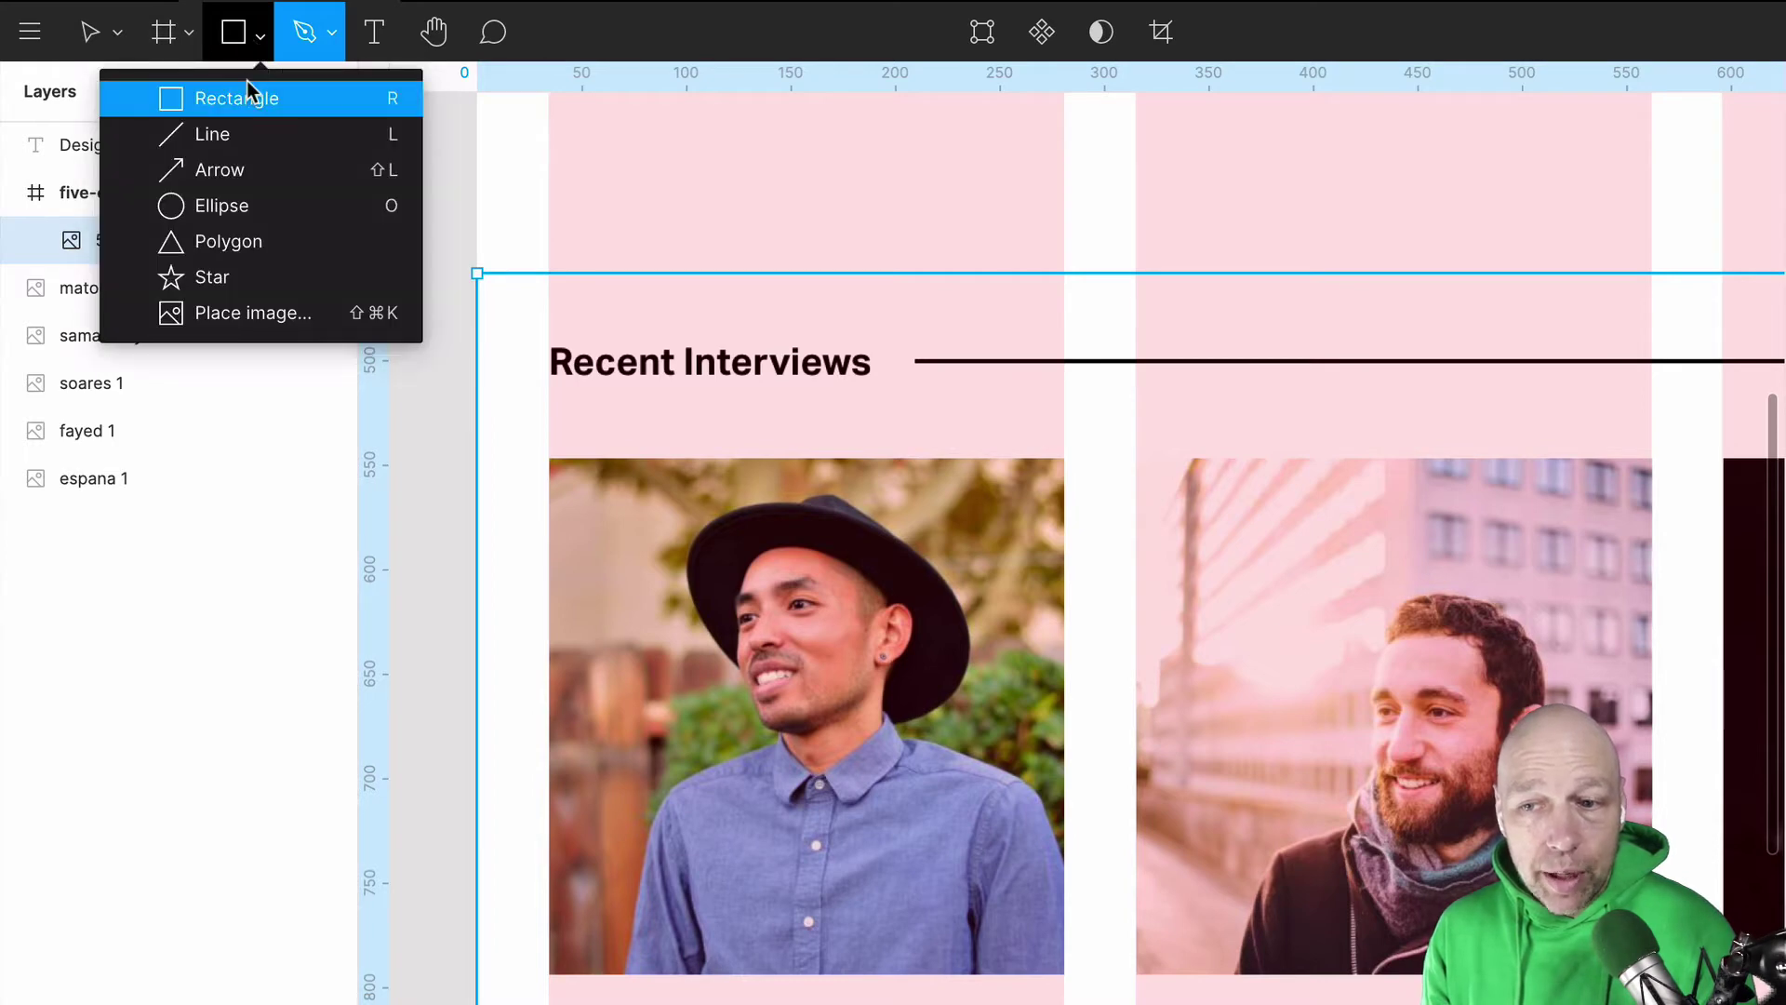
left_click(244, 90)
mouse_move(548, 163)
left_mouse_down()
mouse_move(758, 279)
mouse_move(913, 406)
left_mouse_up()
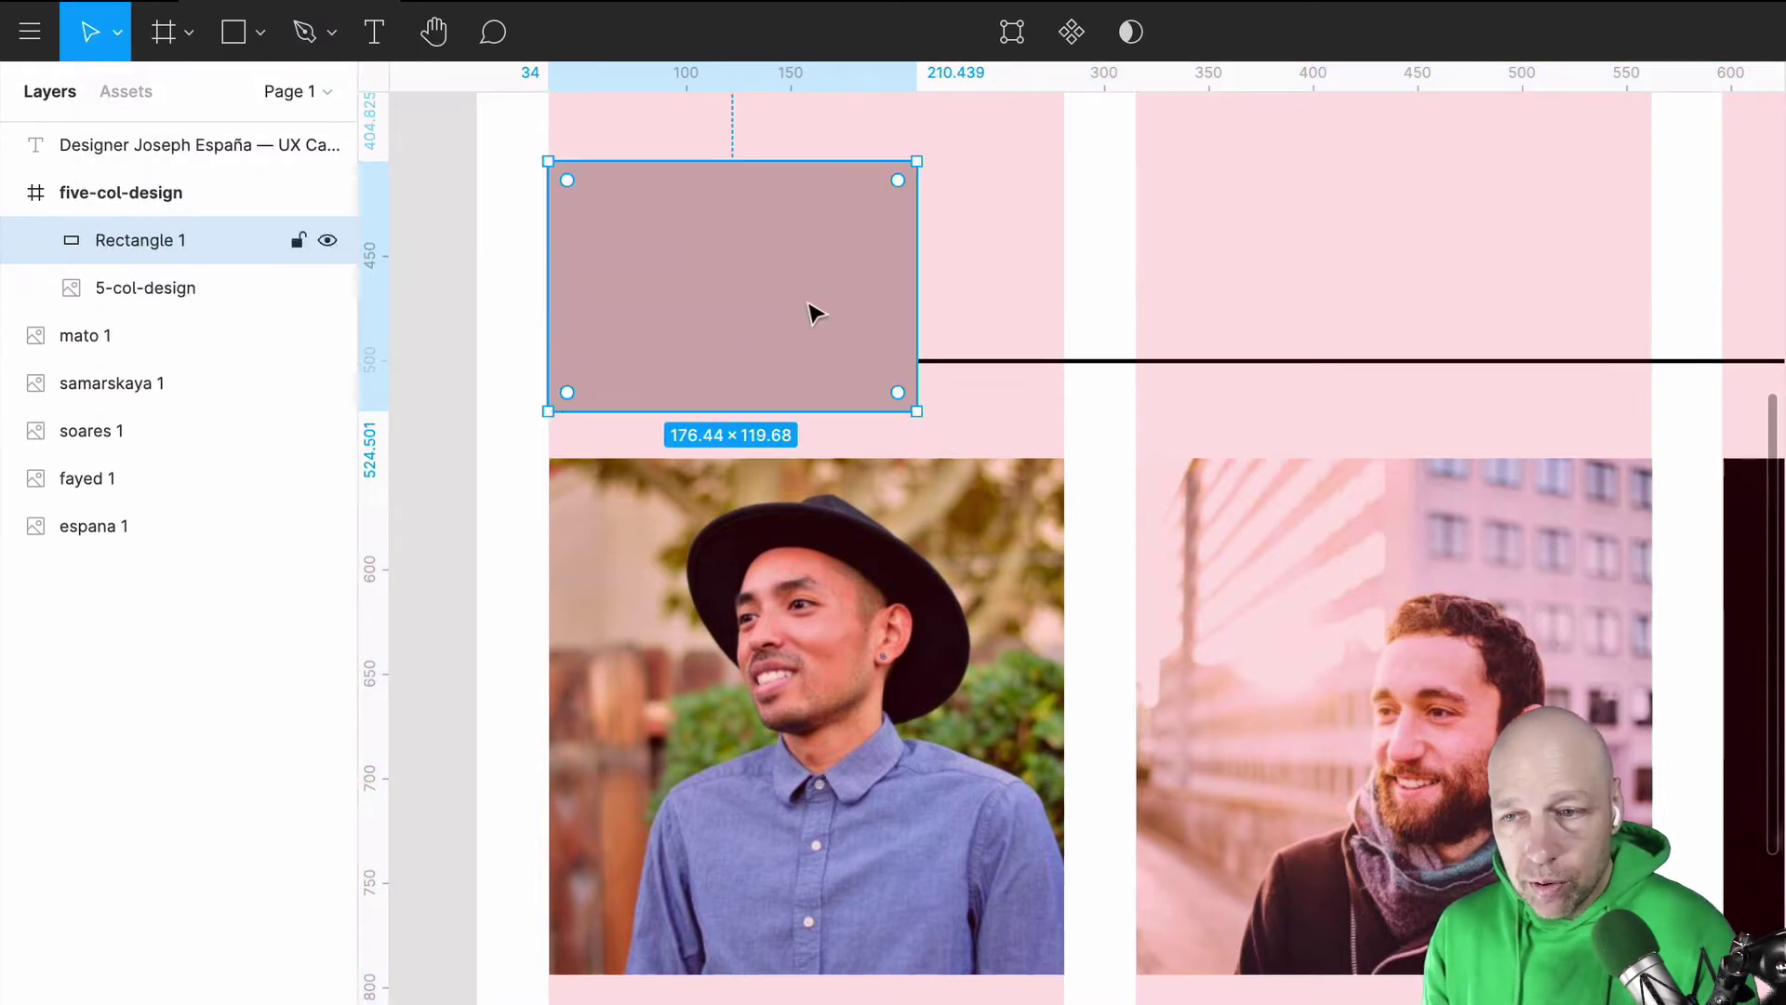
mouse_move(814, 311)
left_mouse_down()
mouse_move(846, 295)
mouse_move(807, 281)
left_mouse_up()
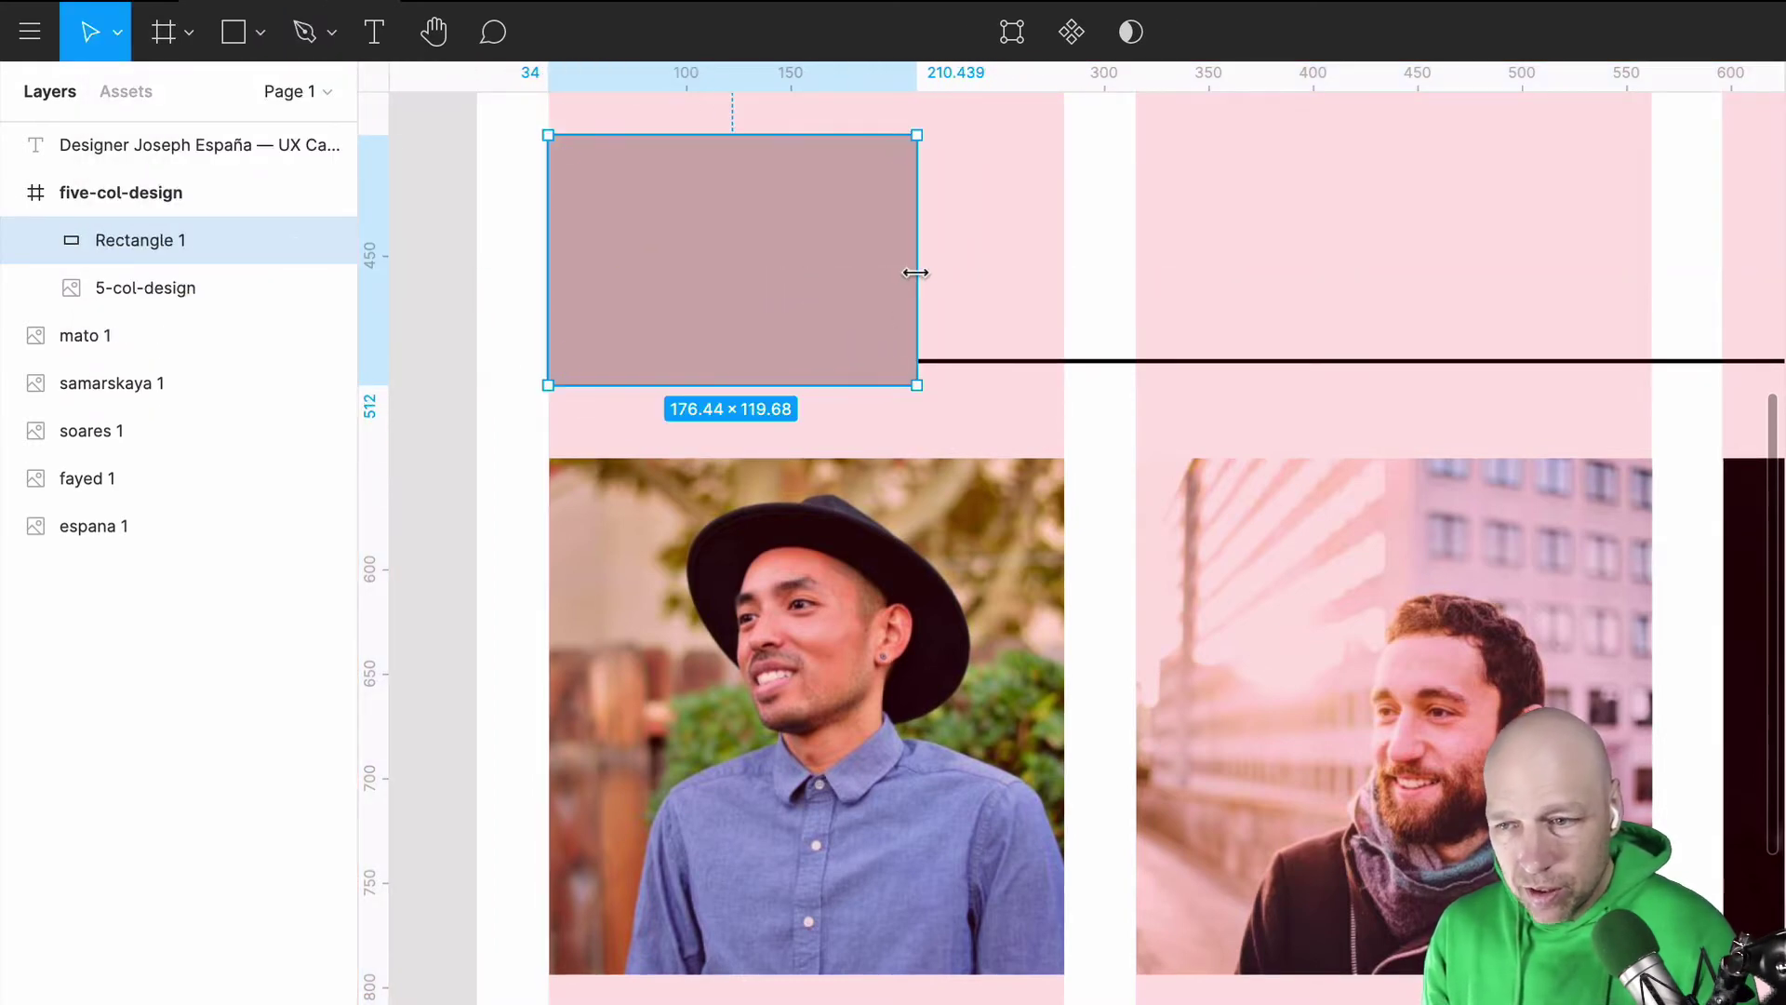
left_click_drag(916, 272, 1066, 265)
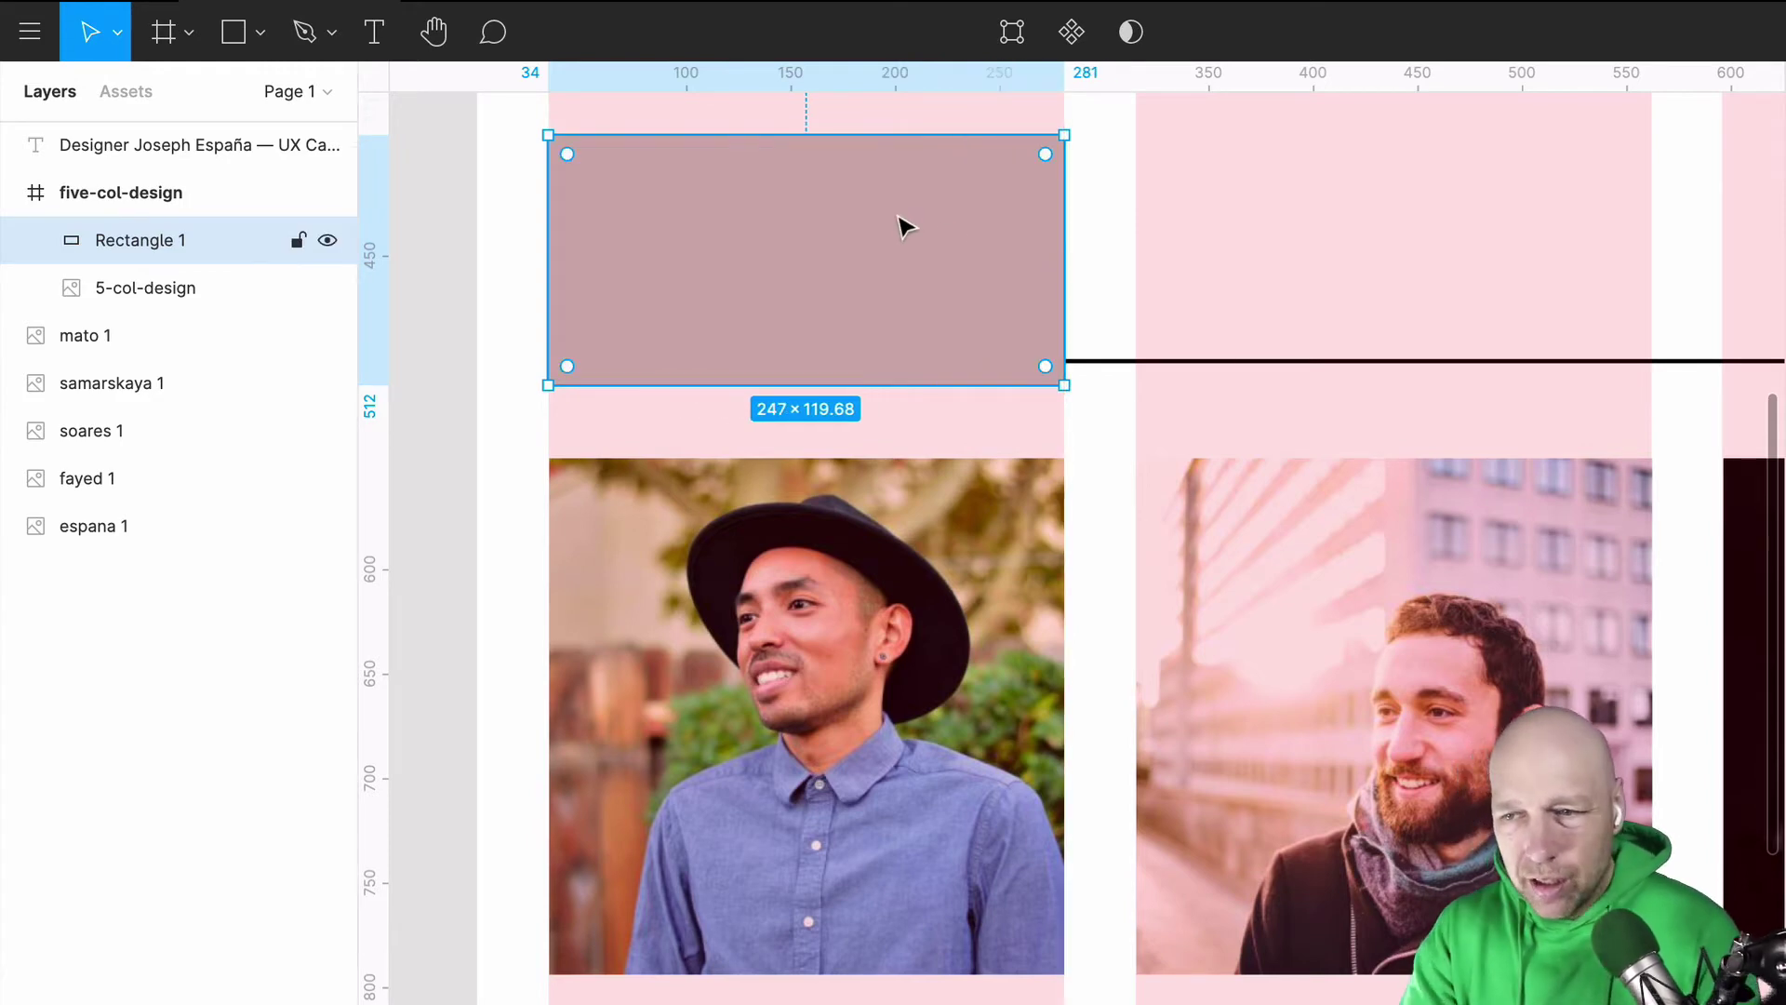
Step: Move the rectangle over the first photo's top edge at about Y 547 and extend its height to about 247 to cover the photo
scroll(902, 227, "up", 5)
left_click(1455, 224)
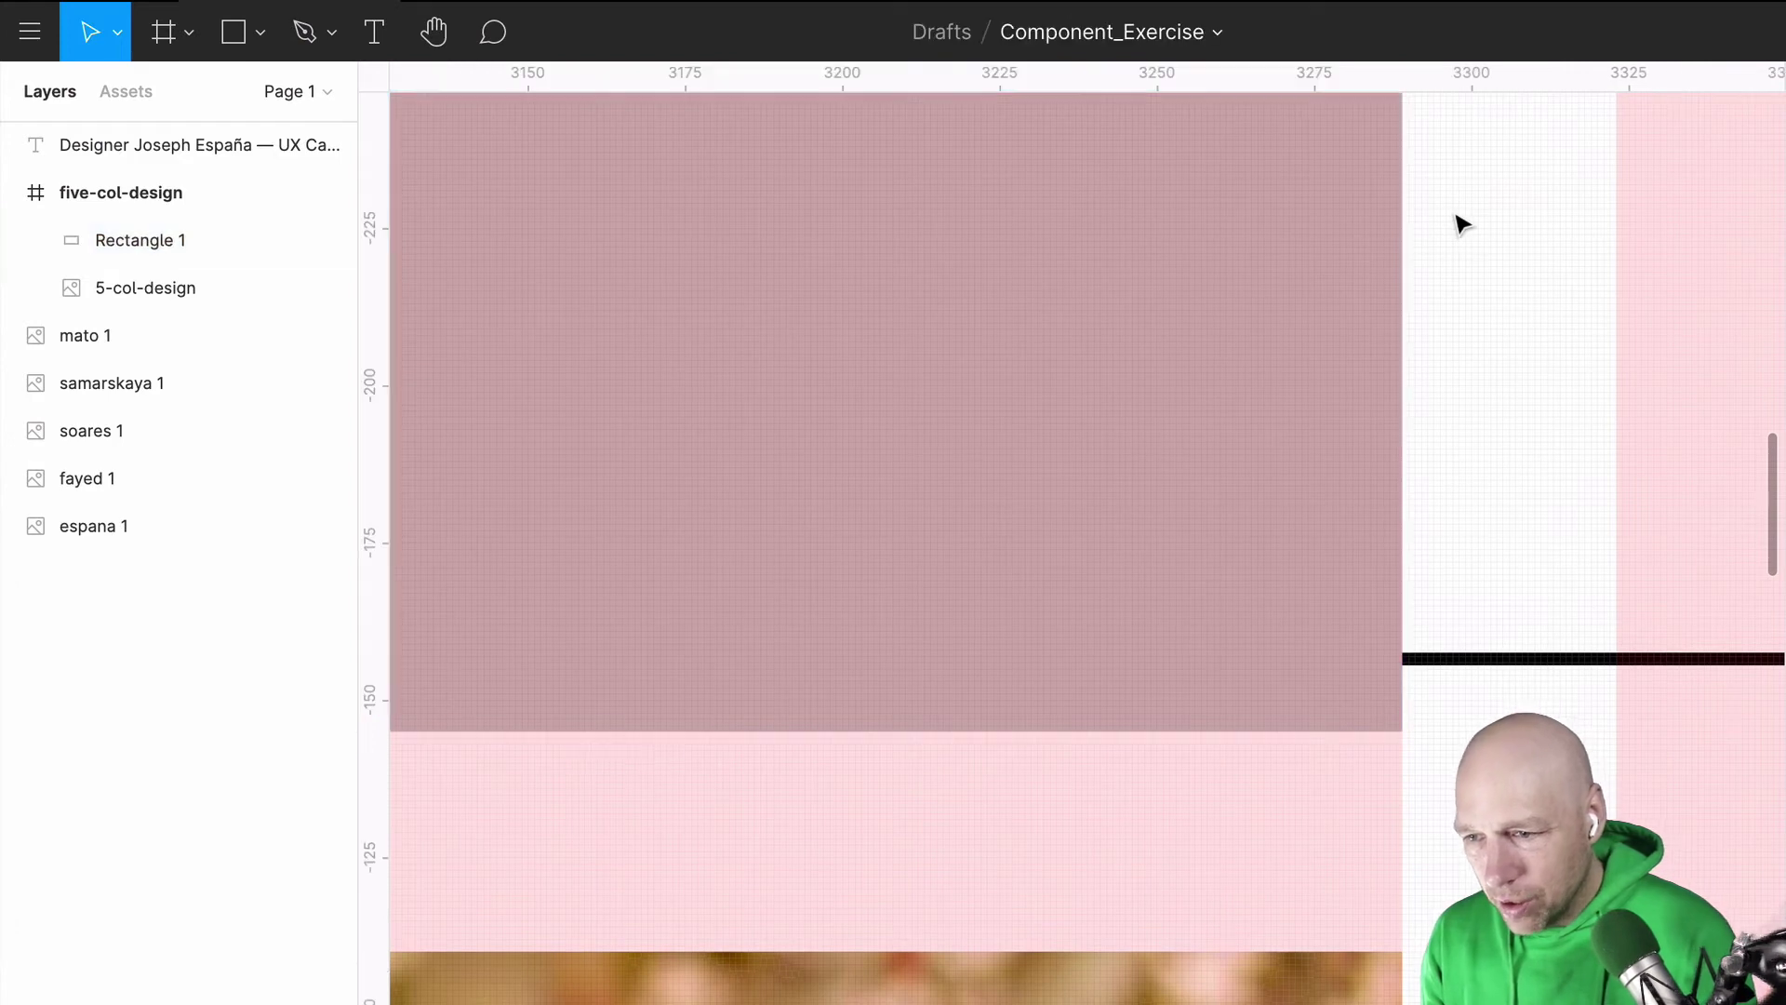
scroll(1395, 233, "right", 5)
scroll(1336, 240, "left", 5)
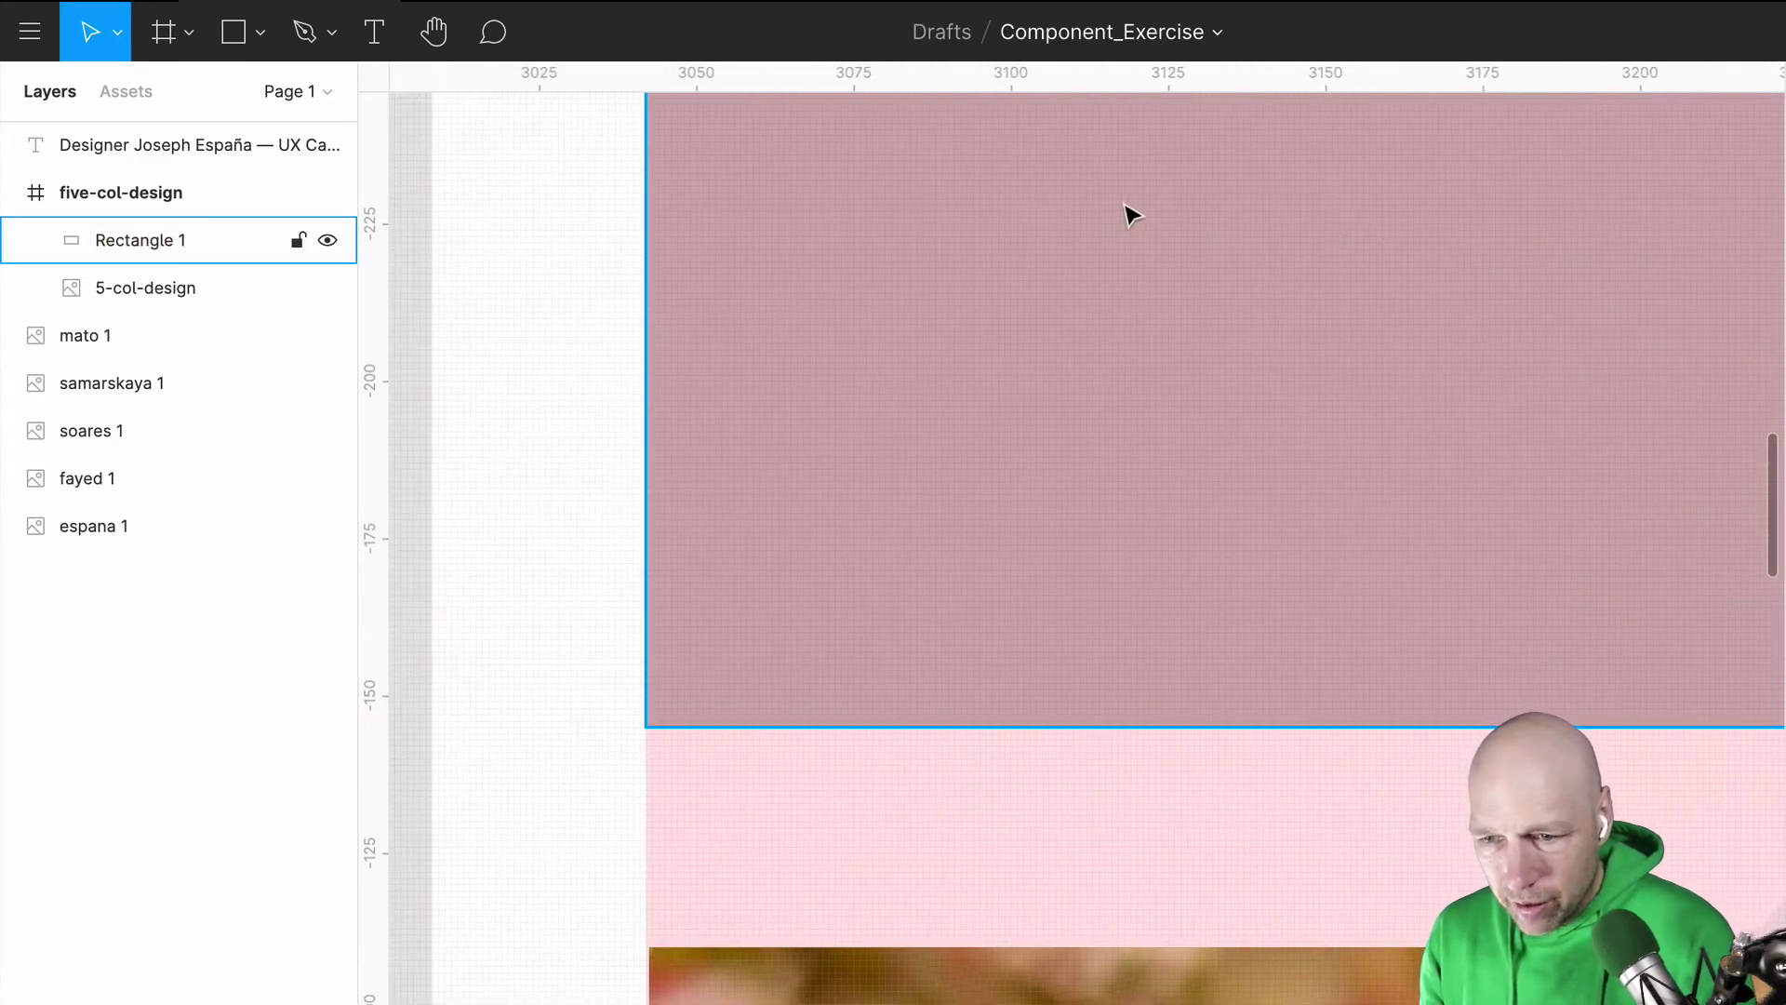
left_click_drag(1131, 216, 958, 1003)
scroll(1032, 1000, "down", 10)
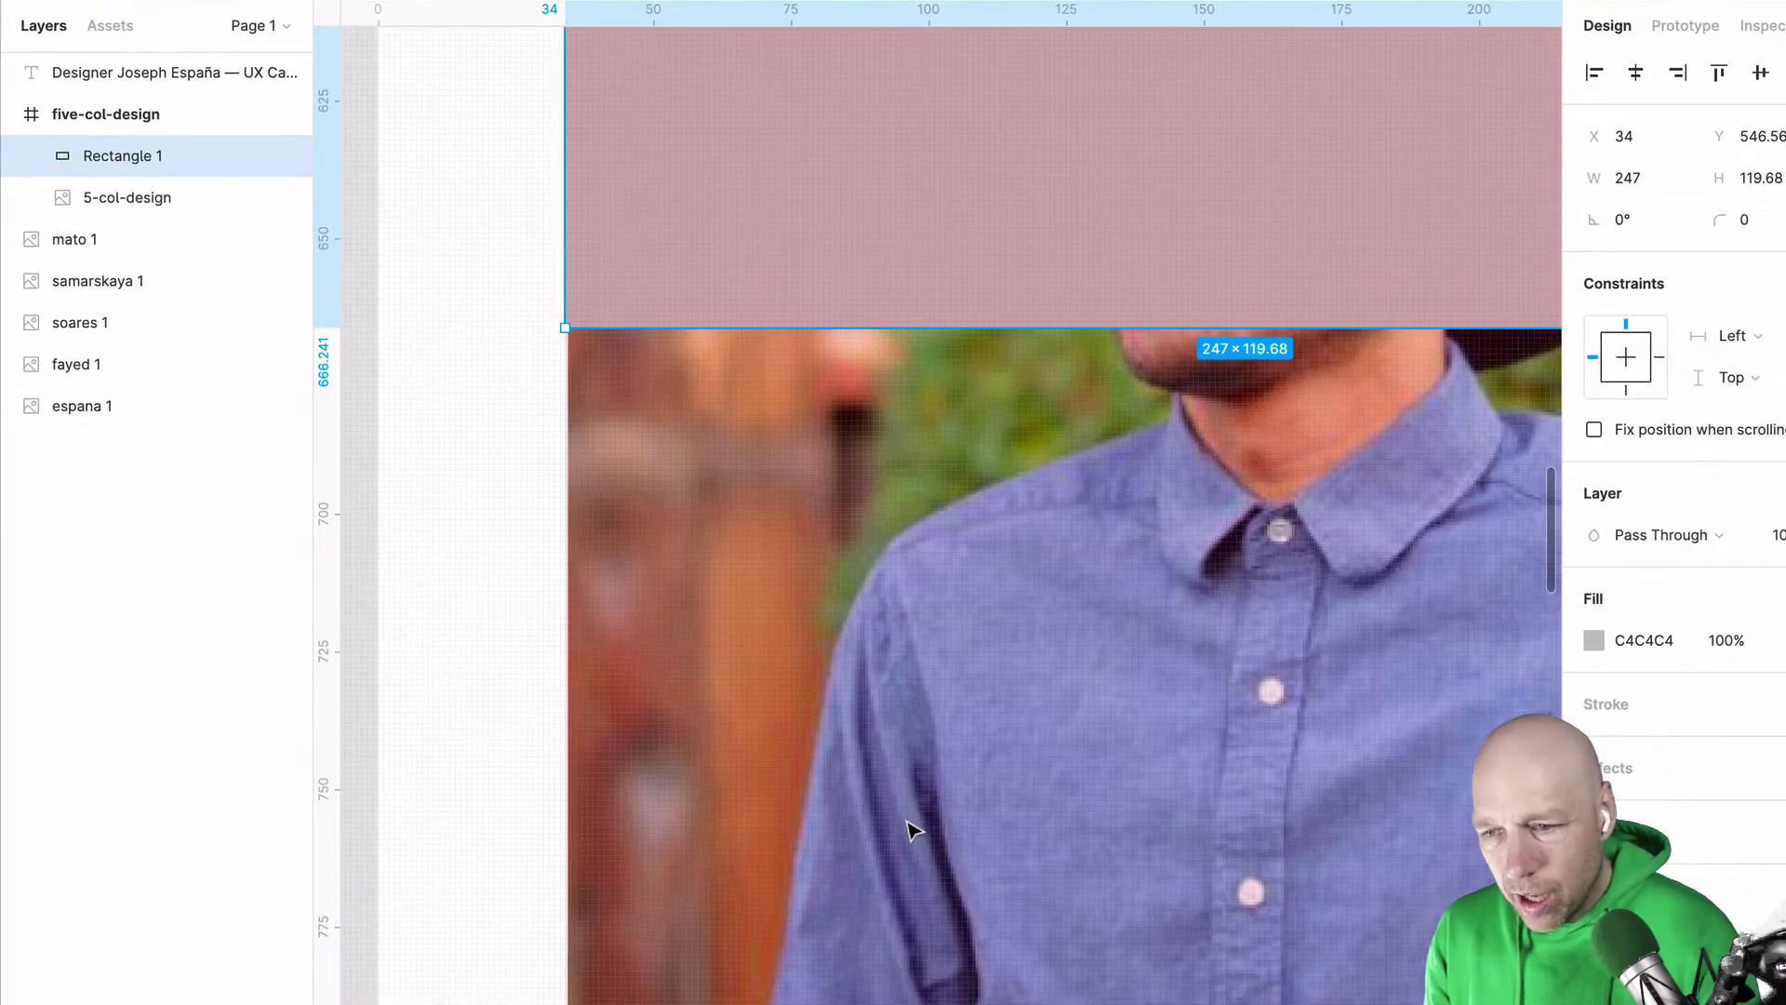
left_click_drag(1117, 332, 1152, 796)
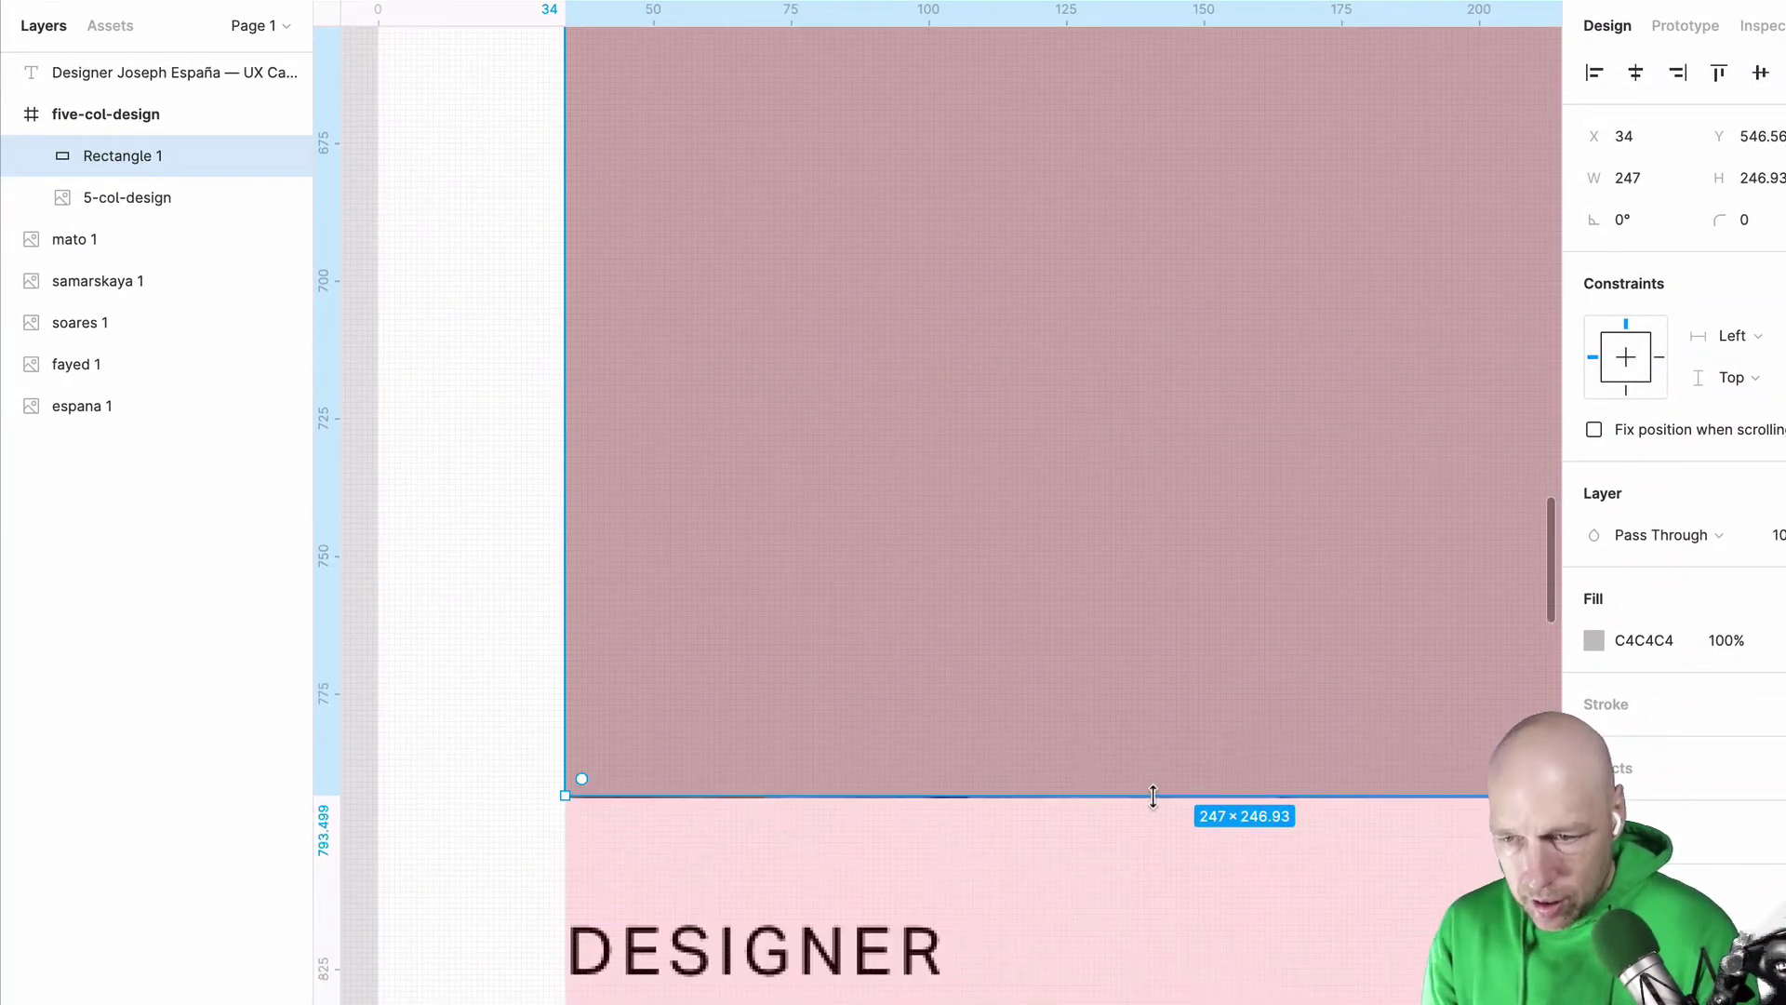
scroll(1152, 795, "down", 5, "ctrl")
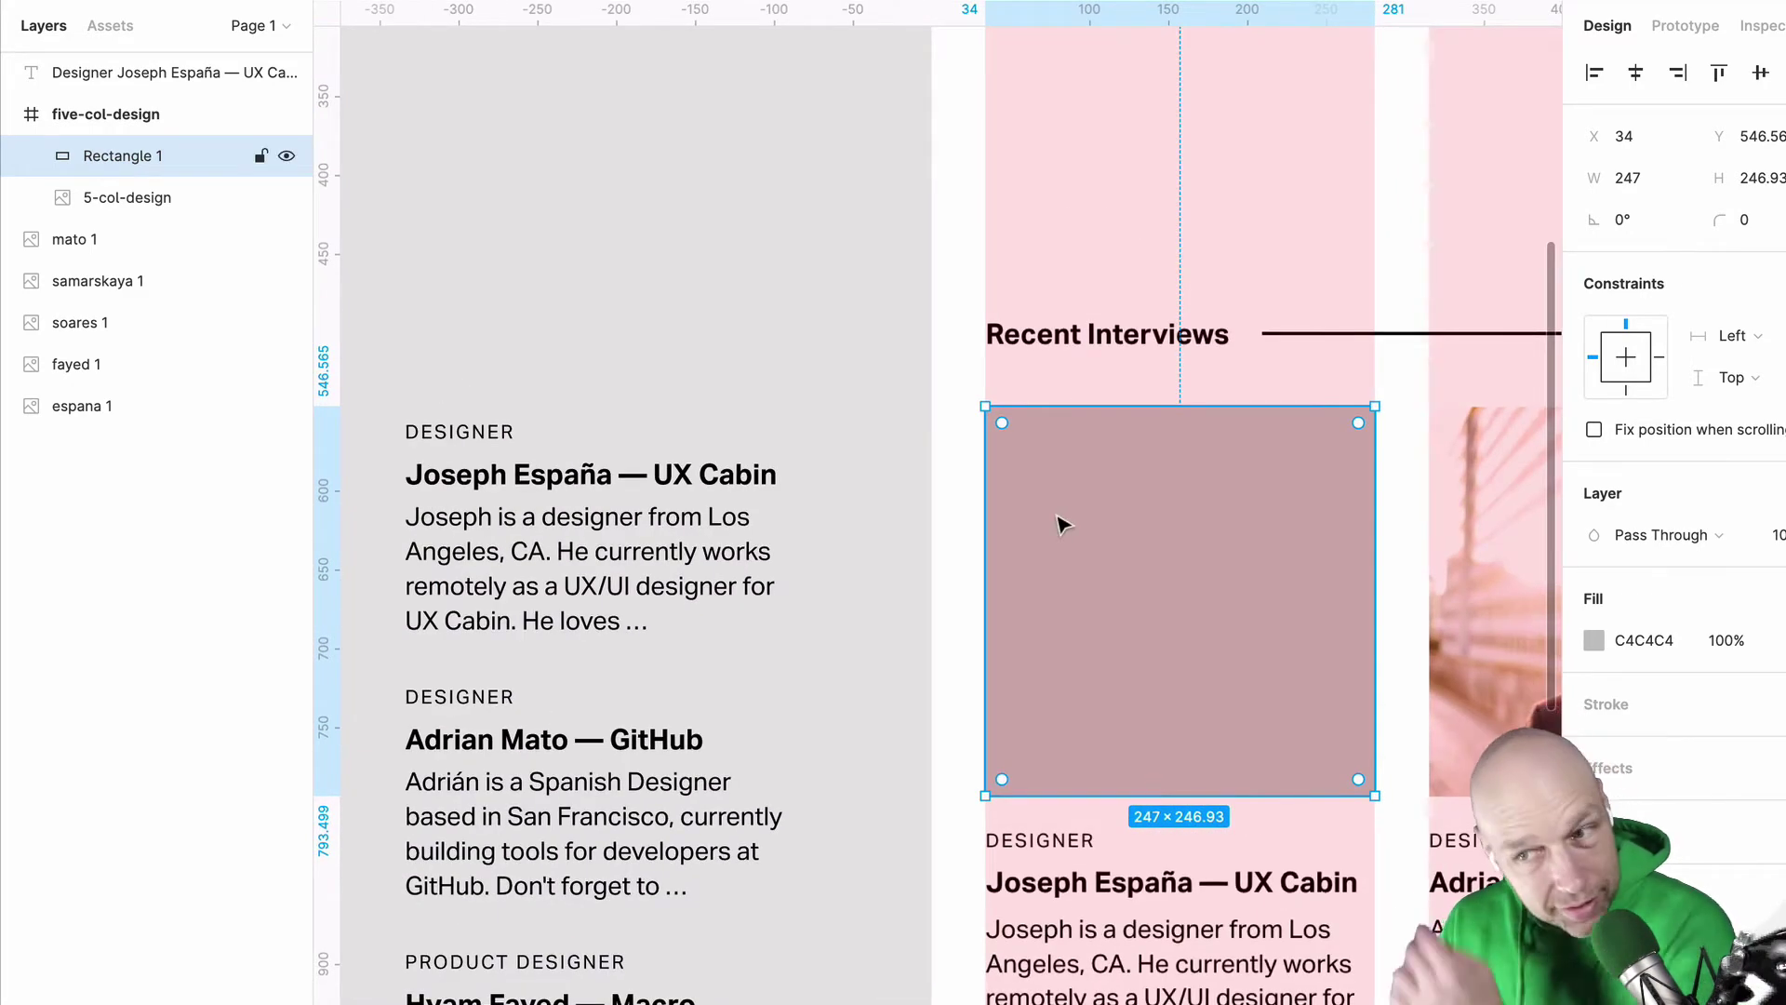
Step: Copy the first entry's text into a separate text block above the list and extend its height to about 140
double_click(750, 424)
left_click(700, 475)
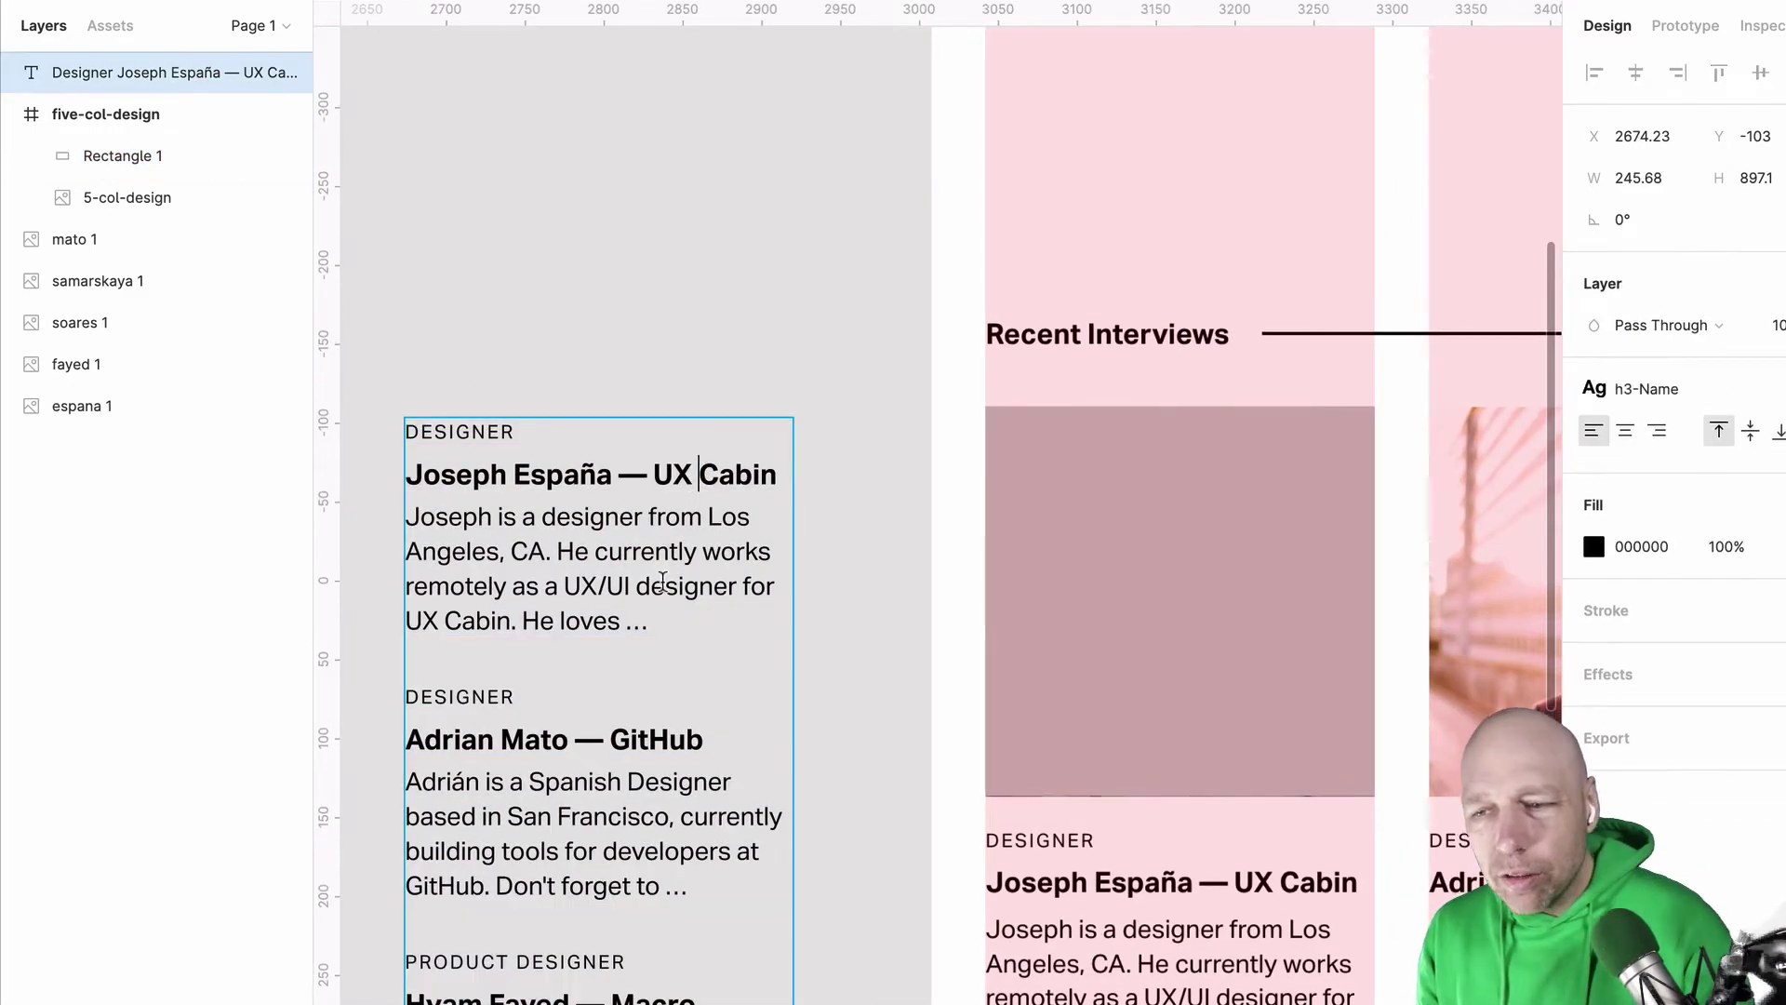
key("ctrl+a")
scroll(731, 341, "left", 3)
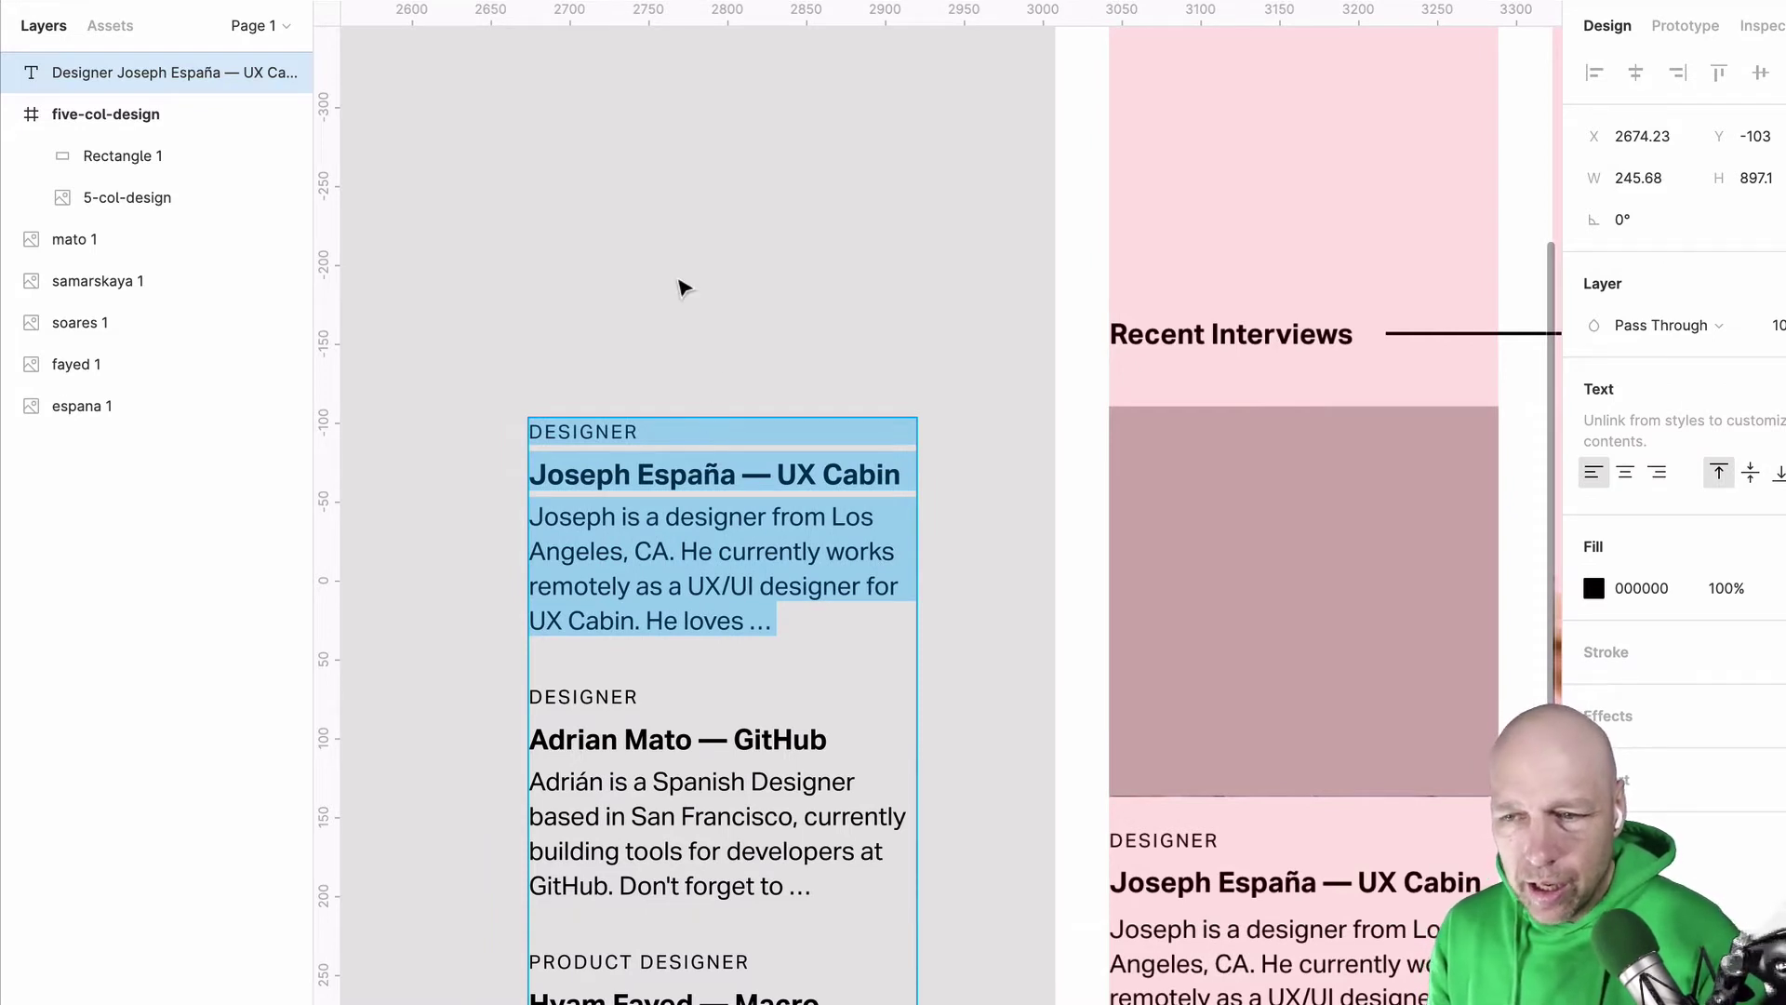
key("ctrl+c")
key("Escape")
key("ctrl+v")
scroll(683, 286, "down", 1)
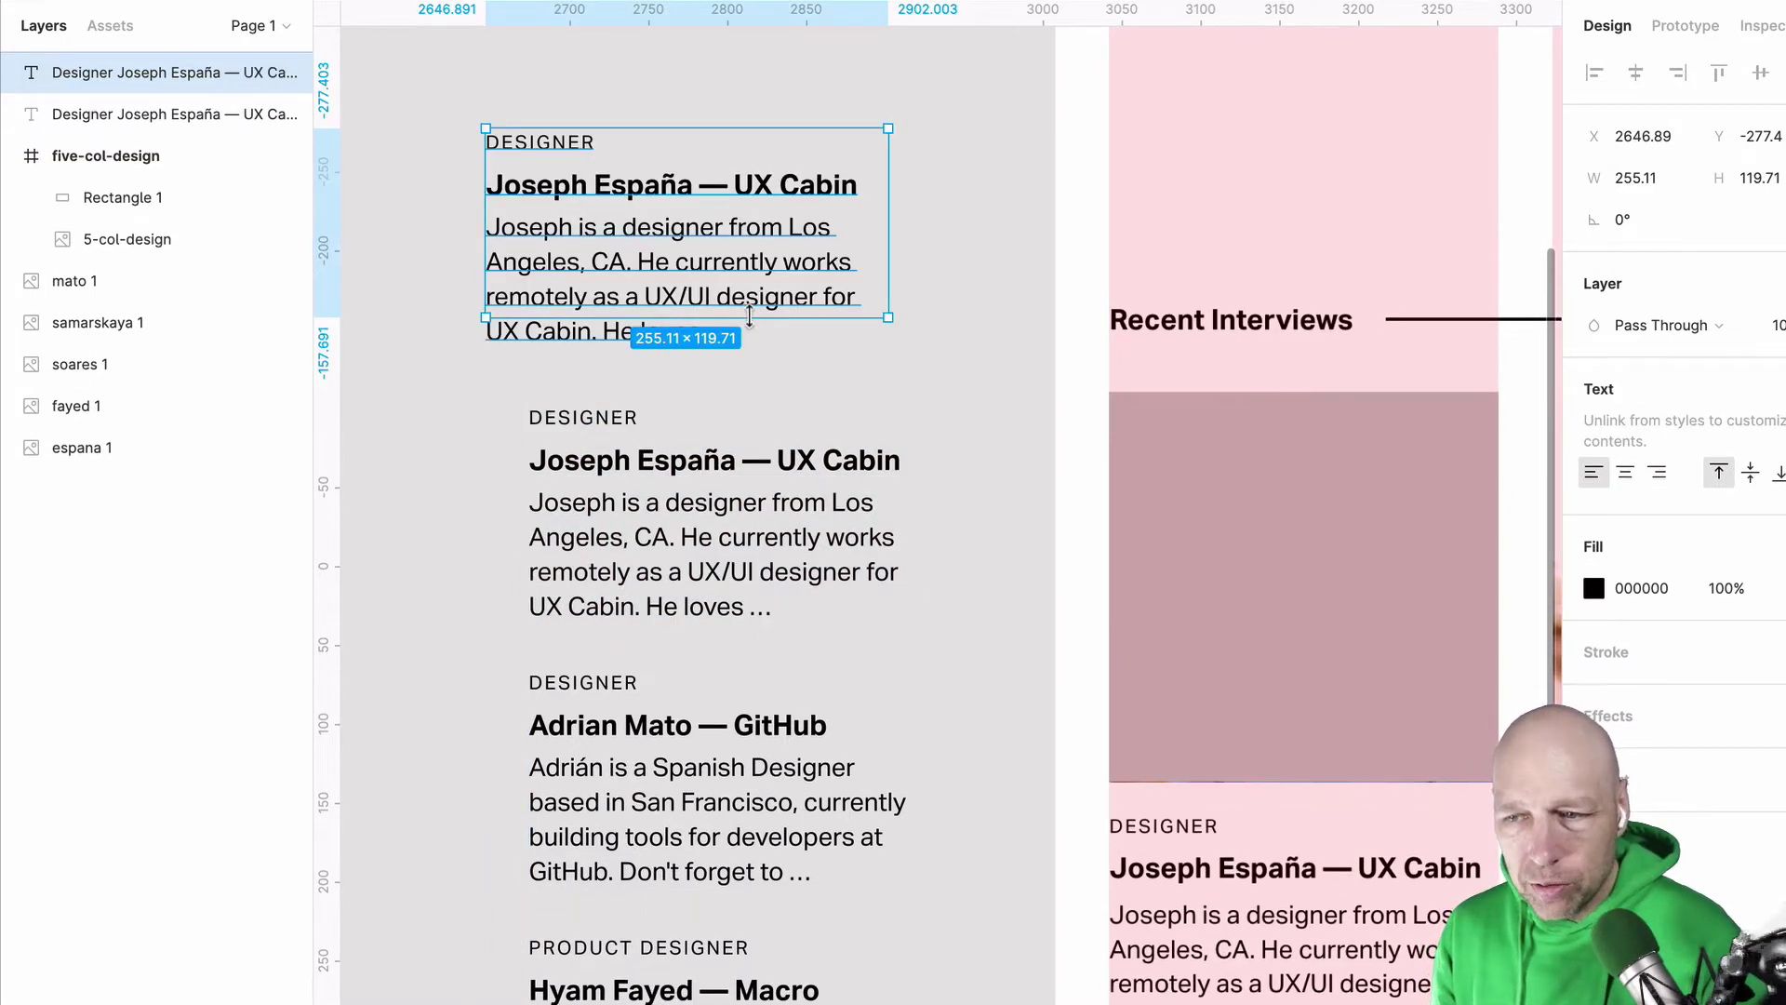
mouse_move(750, 317)
left_mouse_down()
mouse_move(756, 400)
mouse_move(758, 348)
left_mouse_up()
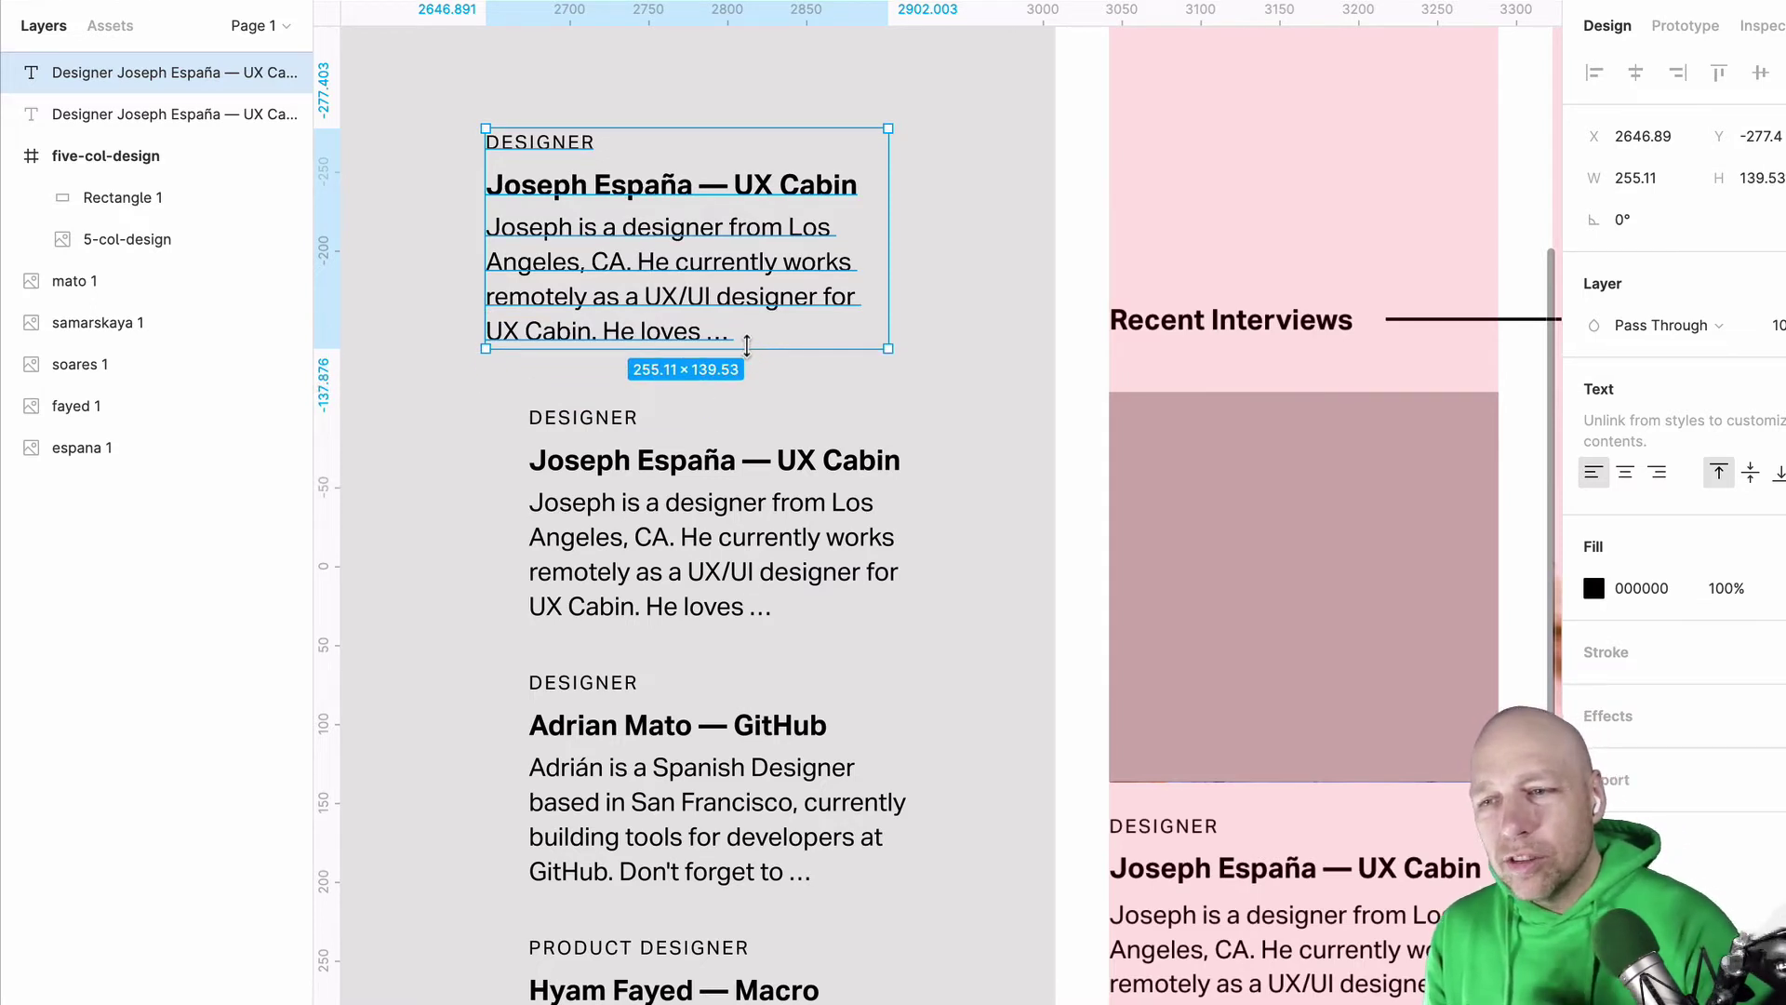
Step: Replace the DESIGNER line in the copied text block with the placeholder LABEL
double_click(663, 176)
left_click(660, 177)
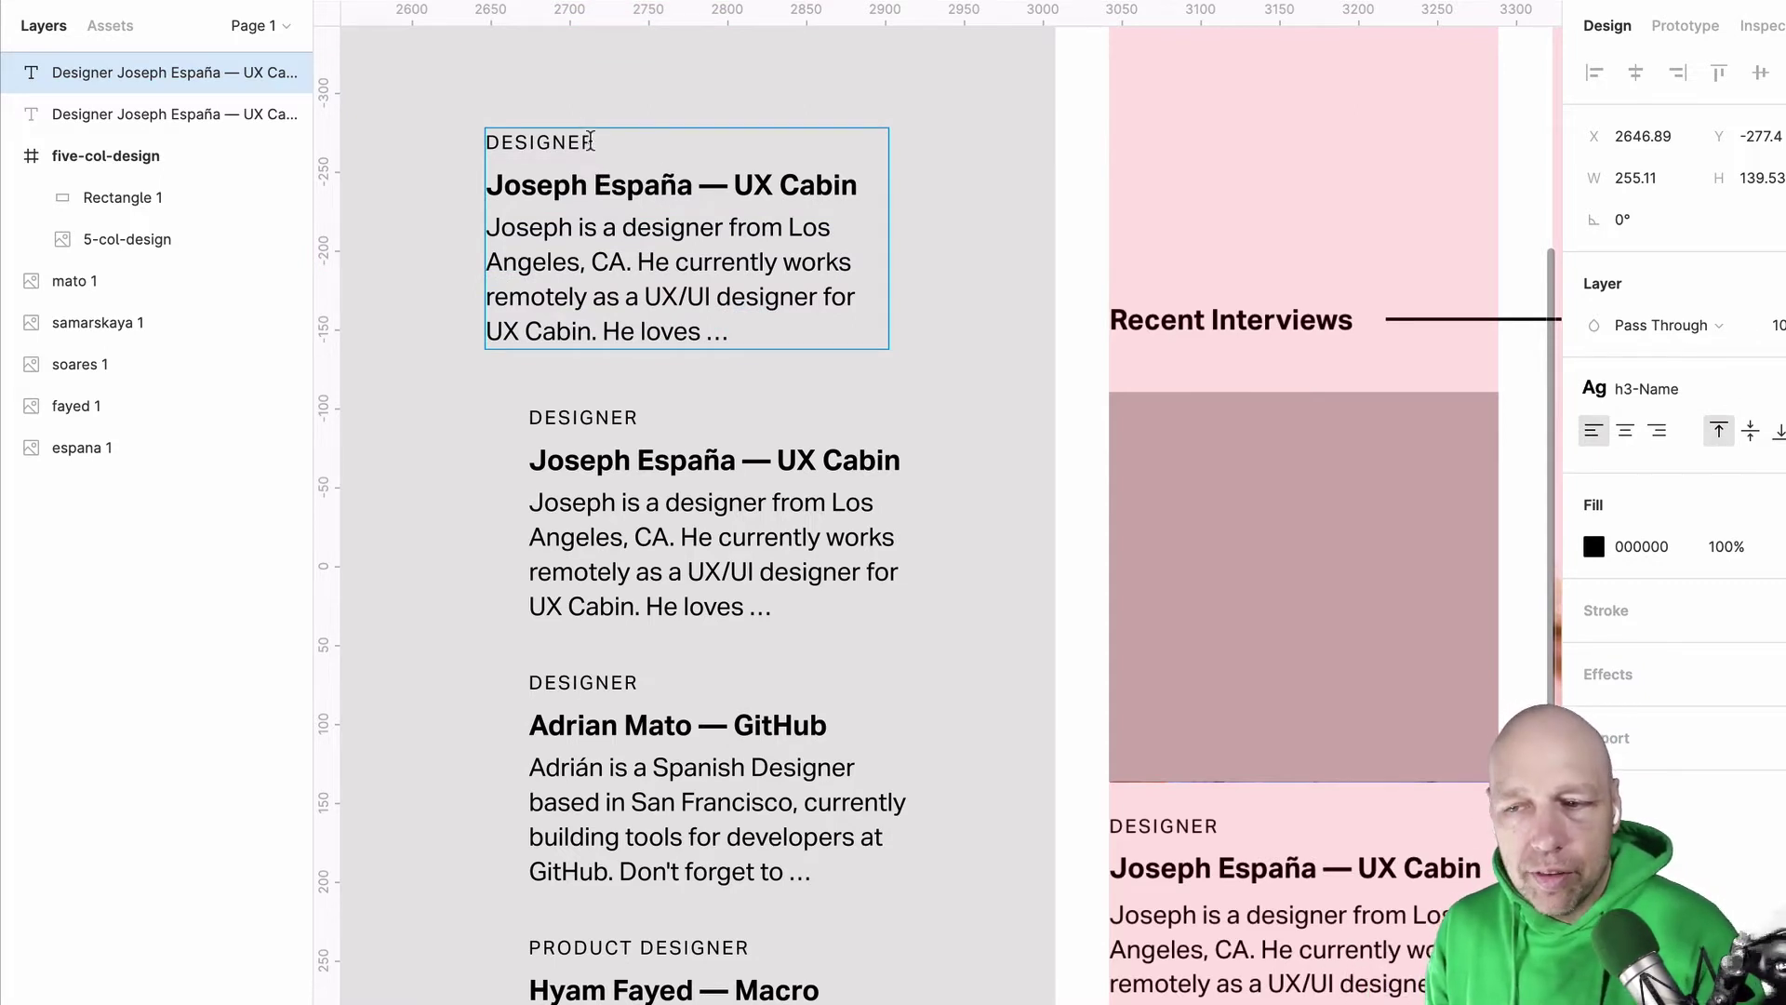
left_click_drag(594, 141, 427, 136)
type("LABEL")
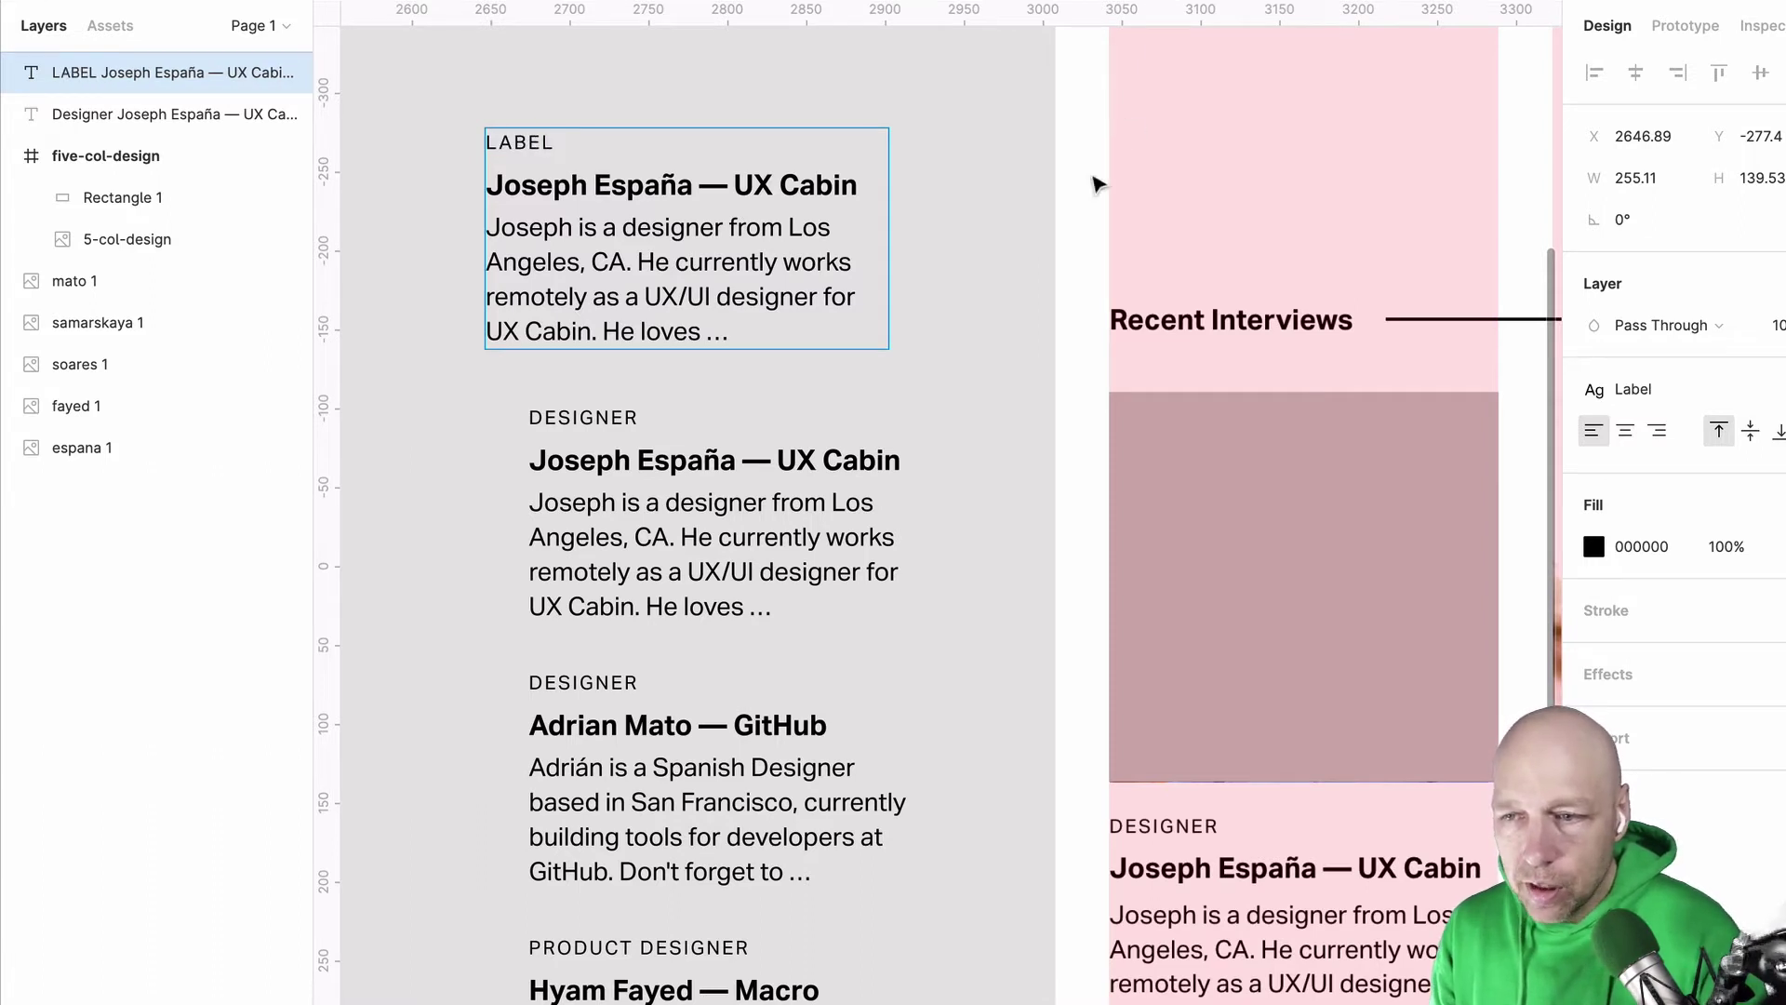
Step: Replace the copied block's bold name line with the placeholder "Full Name — Workplace"
left_click_drag(503, 184, 854, 186)
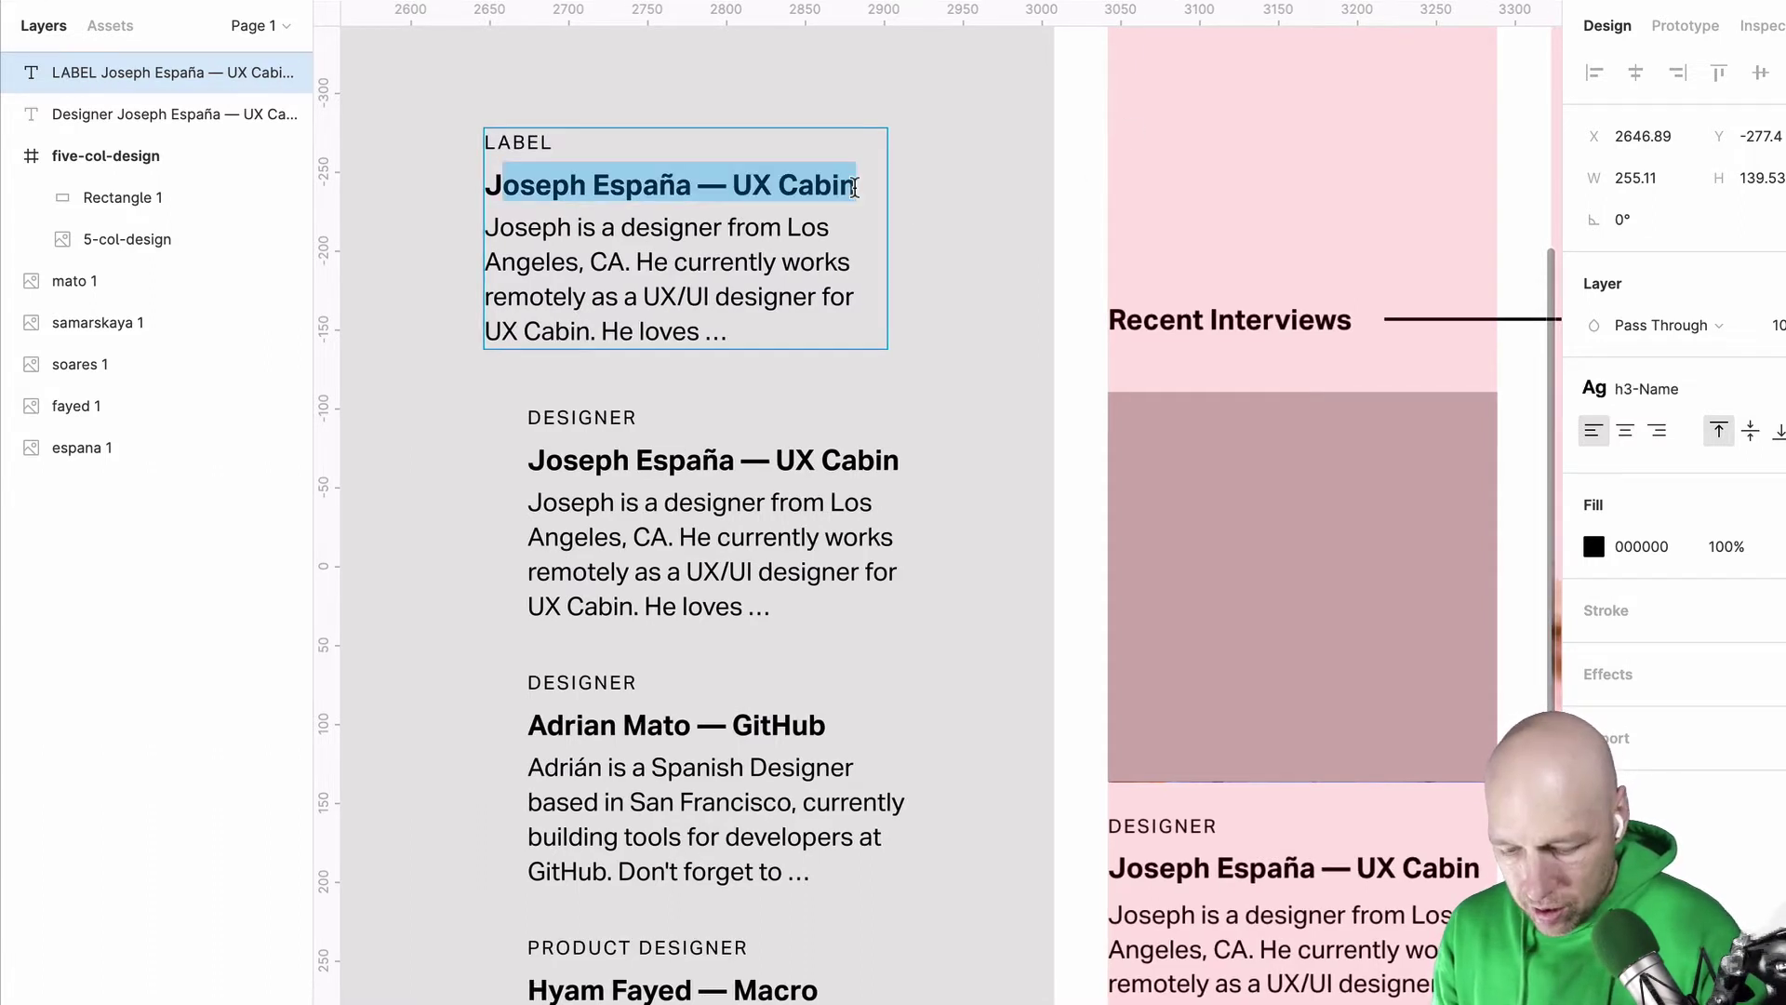
type("Full ")
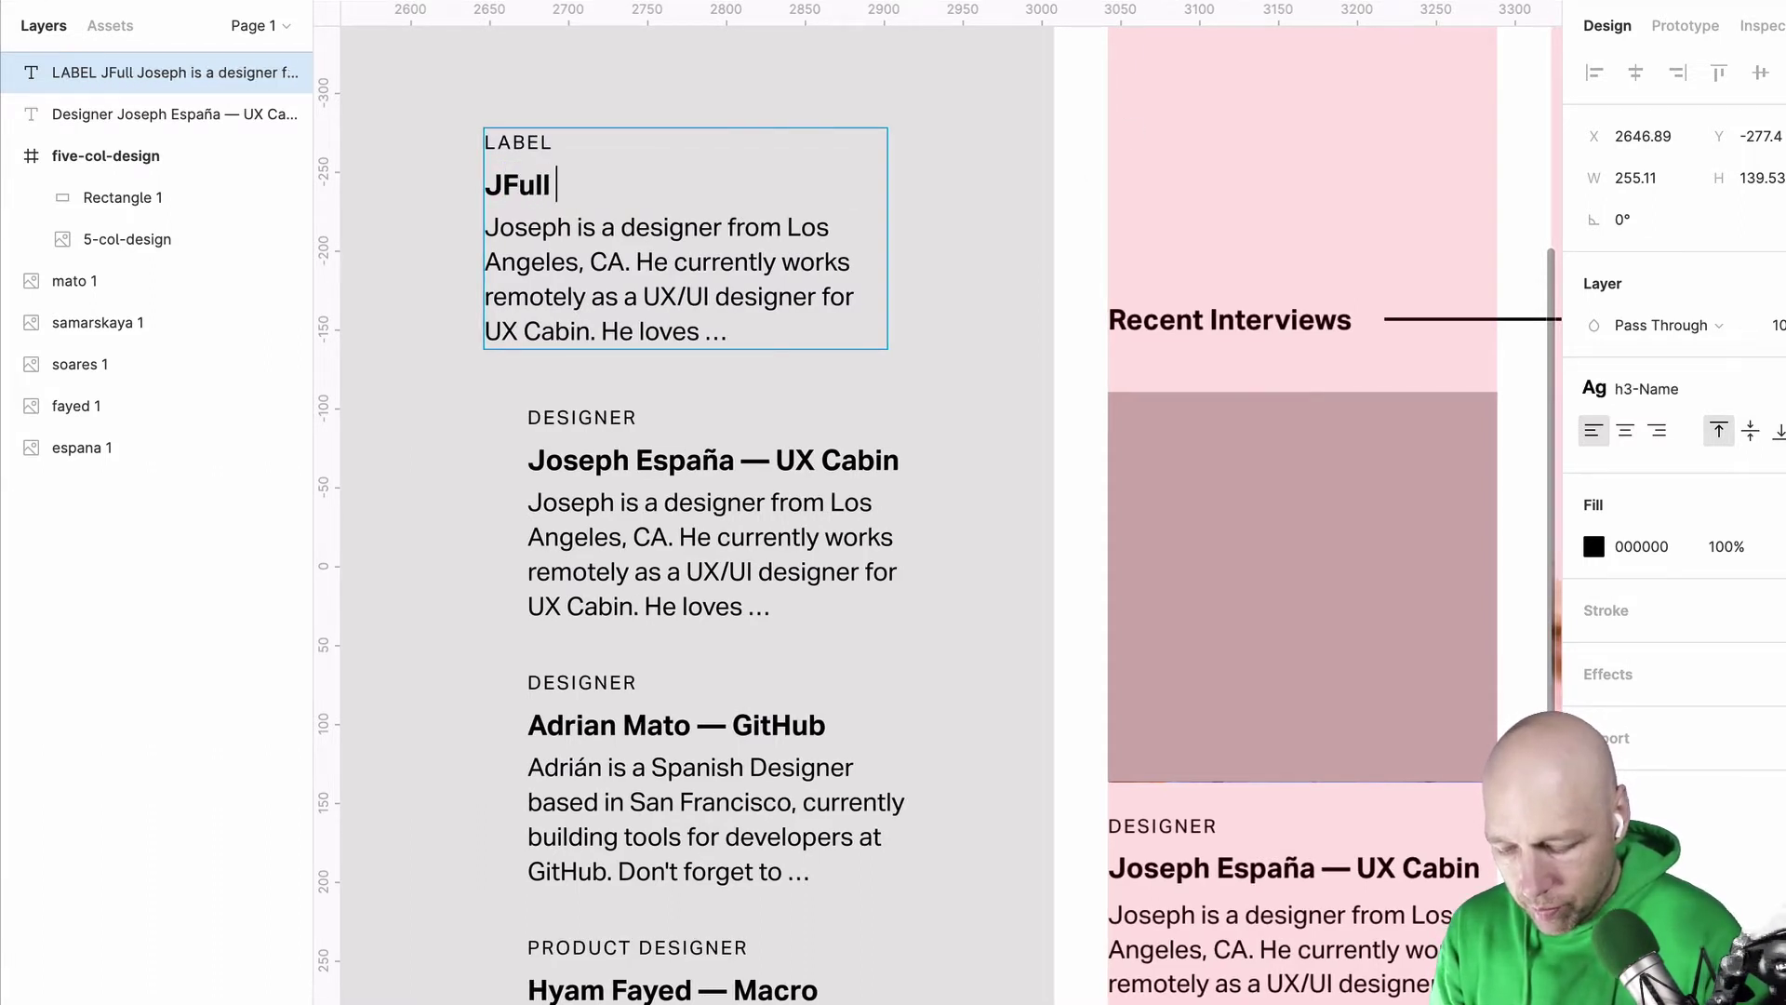
type("Name — Workplace")
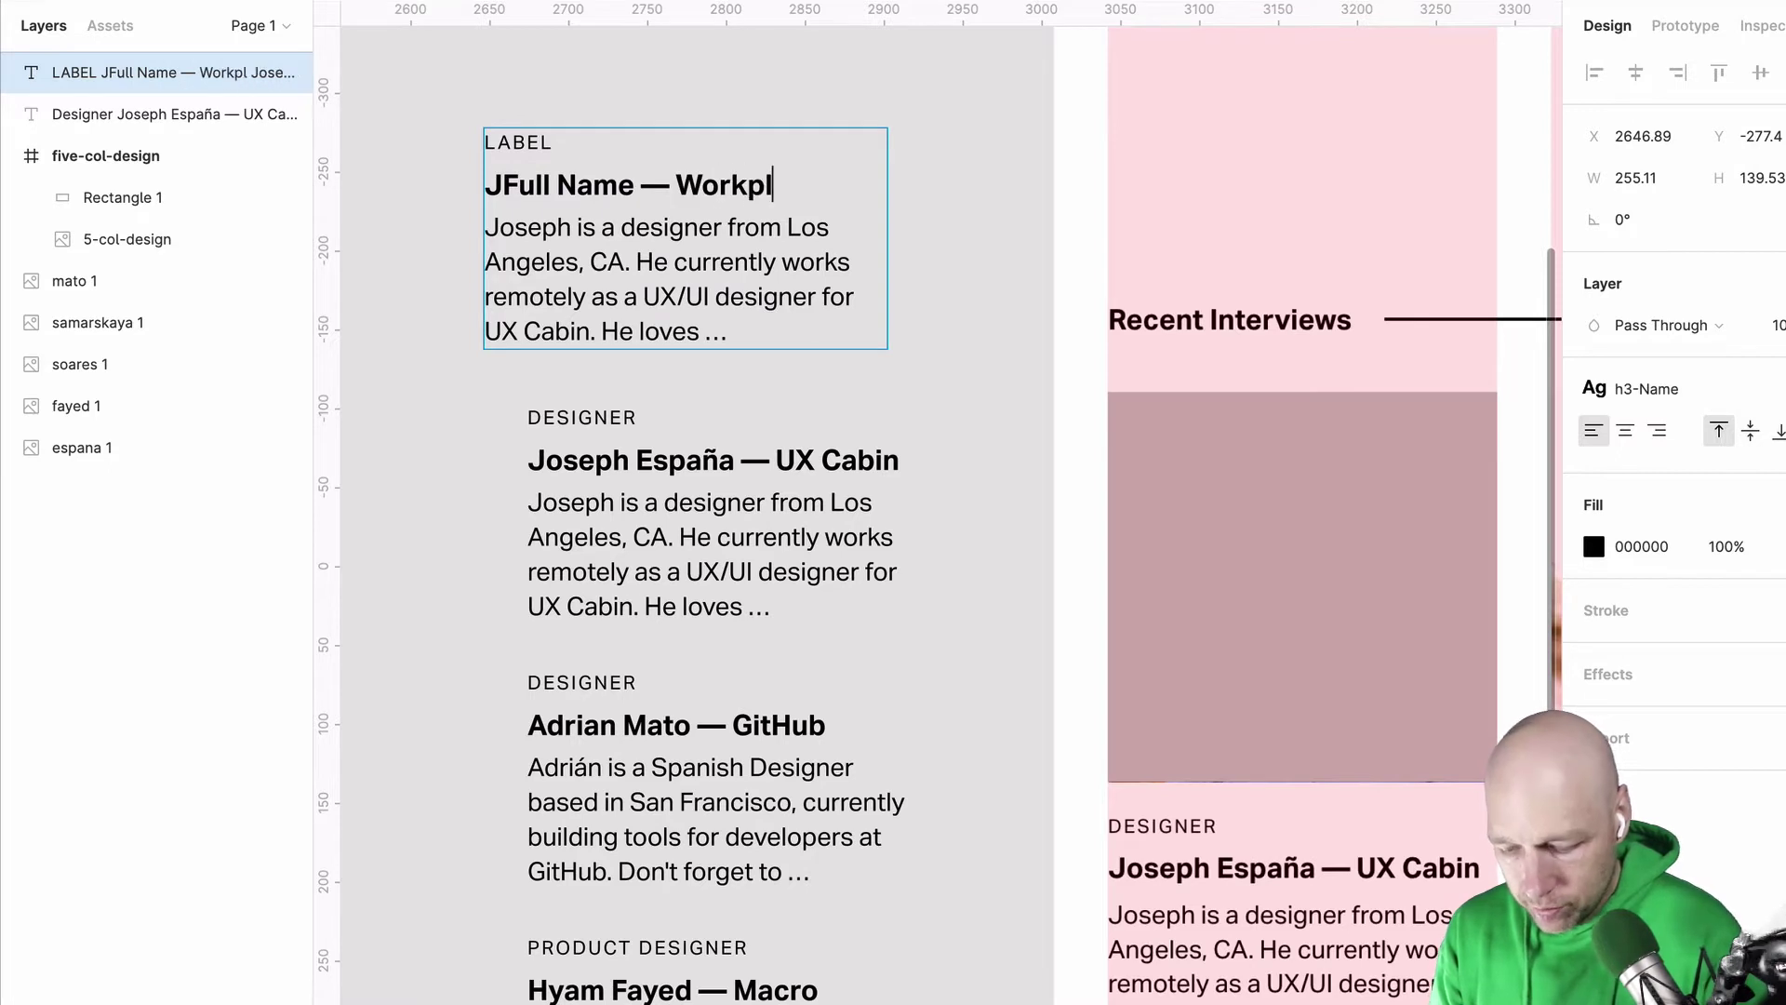
left_click(500, 184)
key("BackSpace")
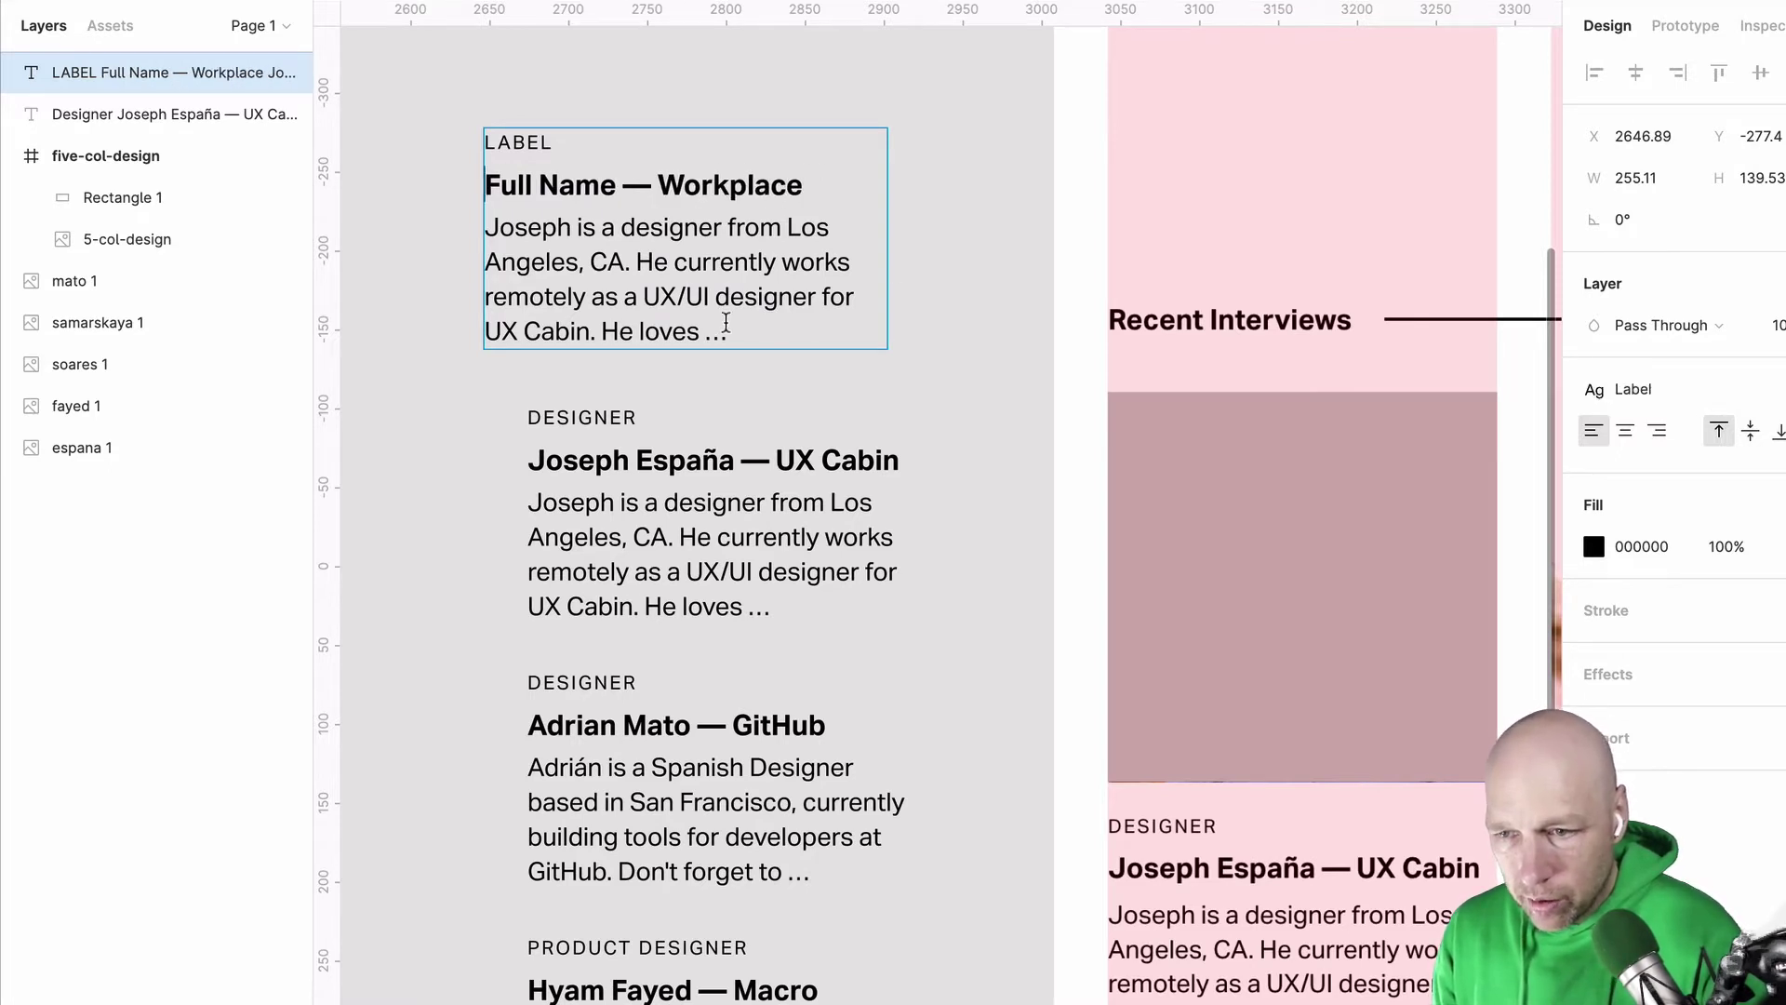
Step: Replace the copied block's description with the placeholder "Intro, no longer than four lines..."
left_click_drag(725, 326, 500, 230)
type("Intro, no longer than four lines")
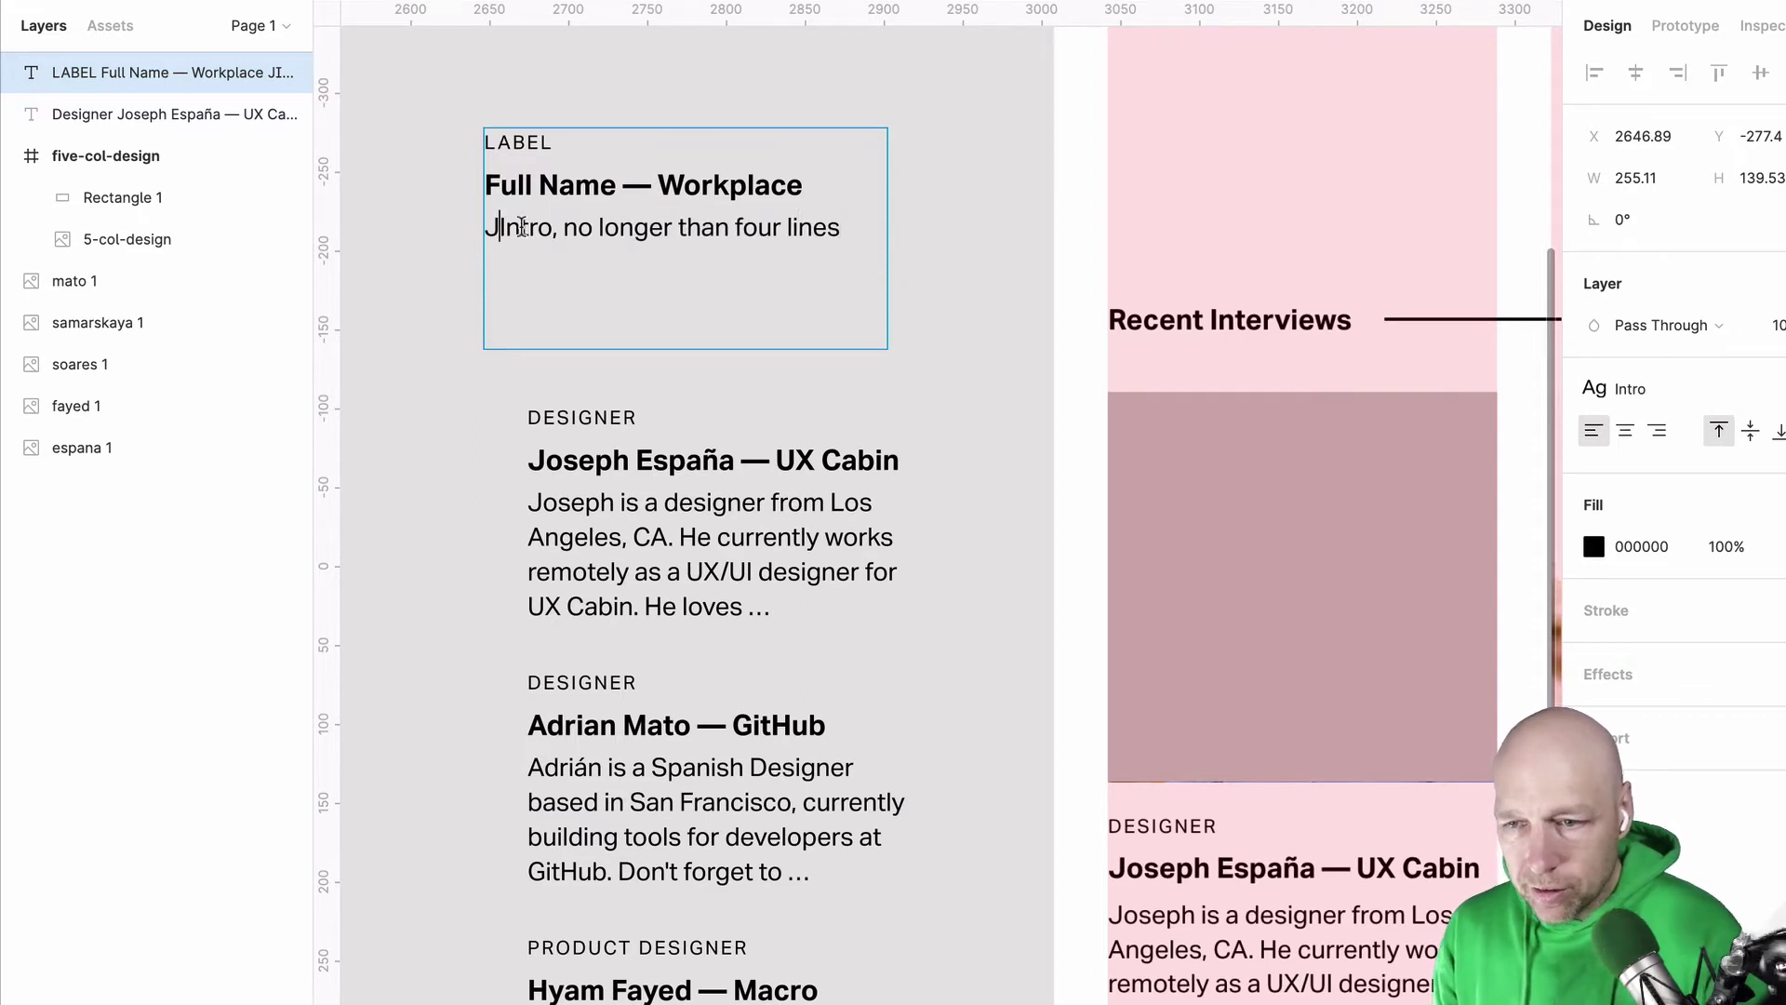
key("BackSpace")
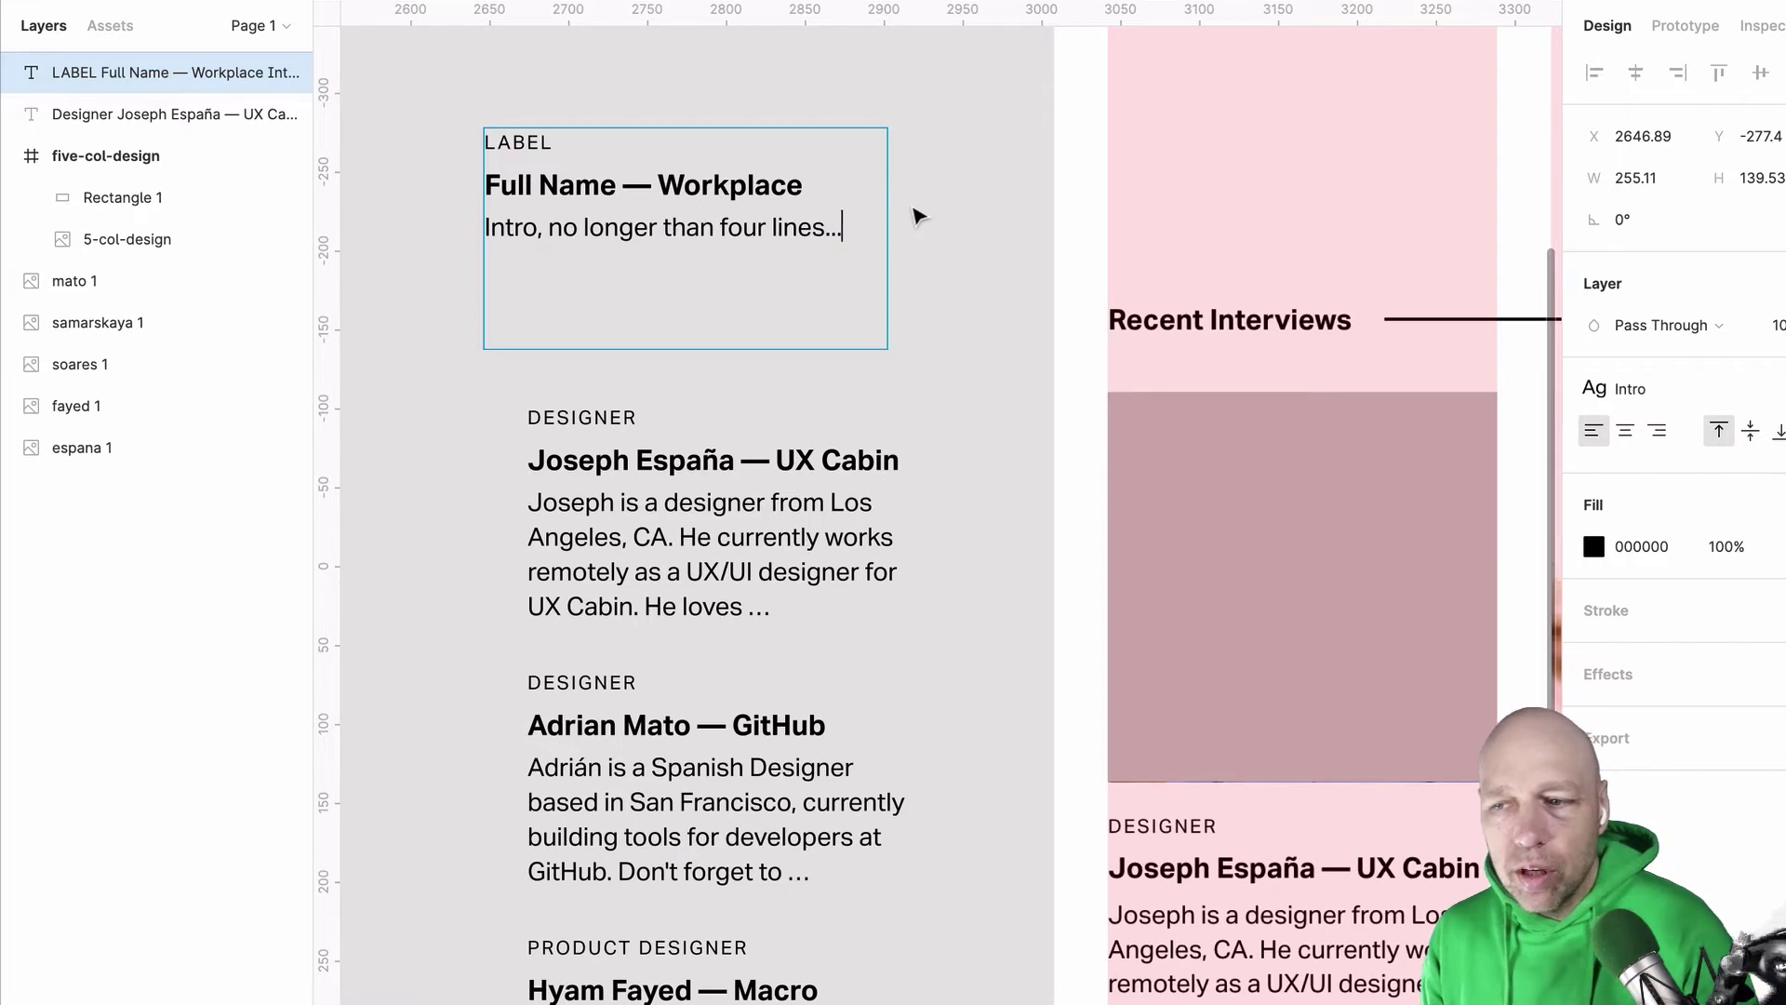
Step: Move the placeholder text block into the first column of the five-col-design frame and narrow it to the column's width of 247
key("Escape")
key("Escape")
scroll(949, 207, "down", 1)
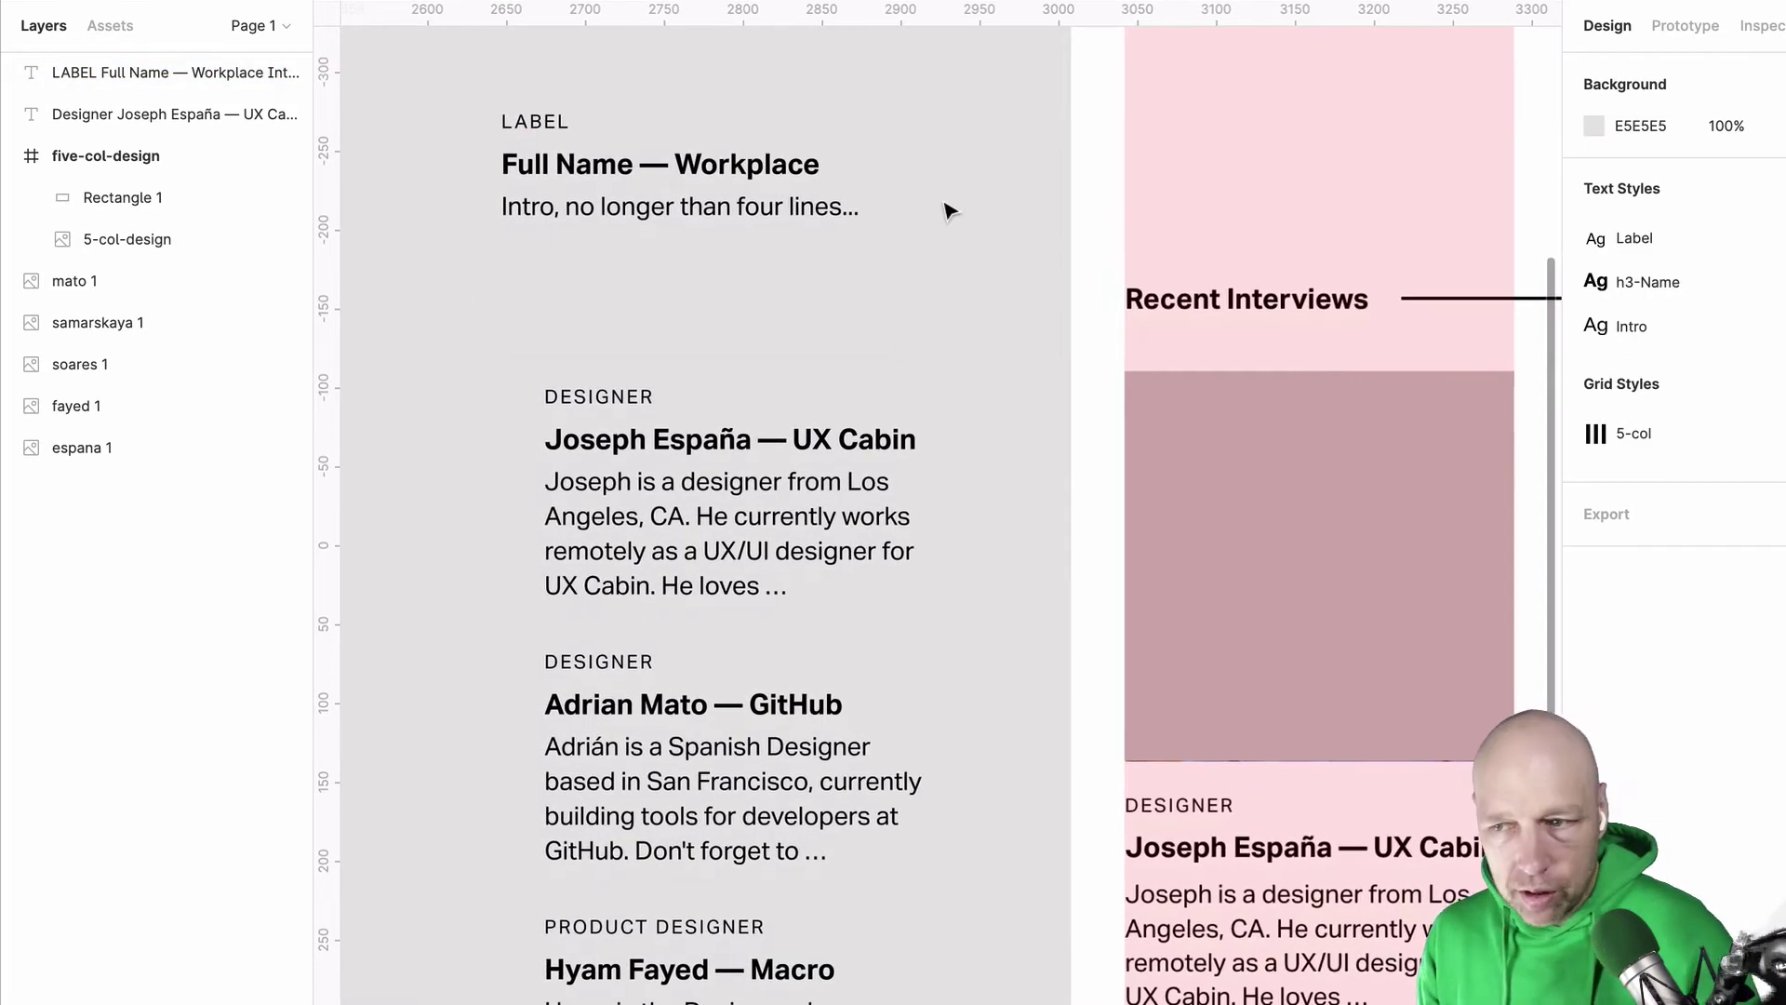
left_click(789, 208)
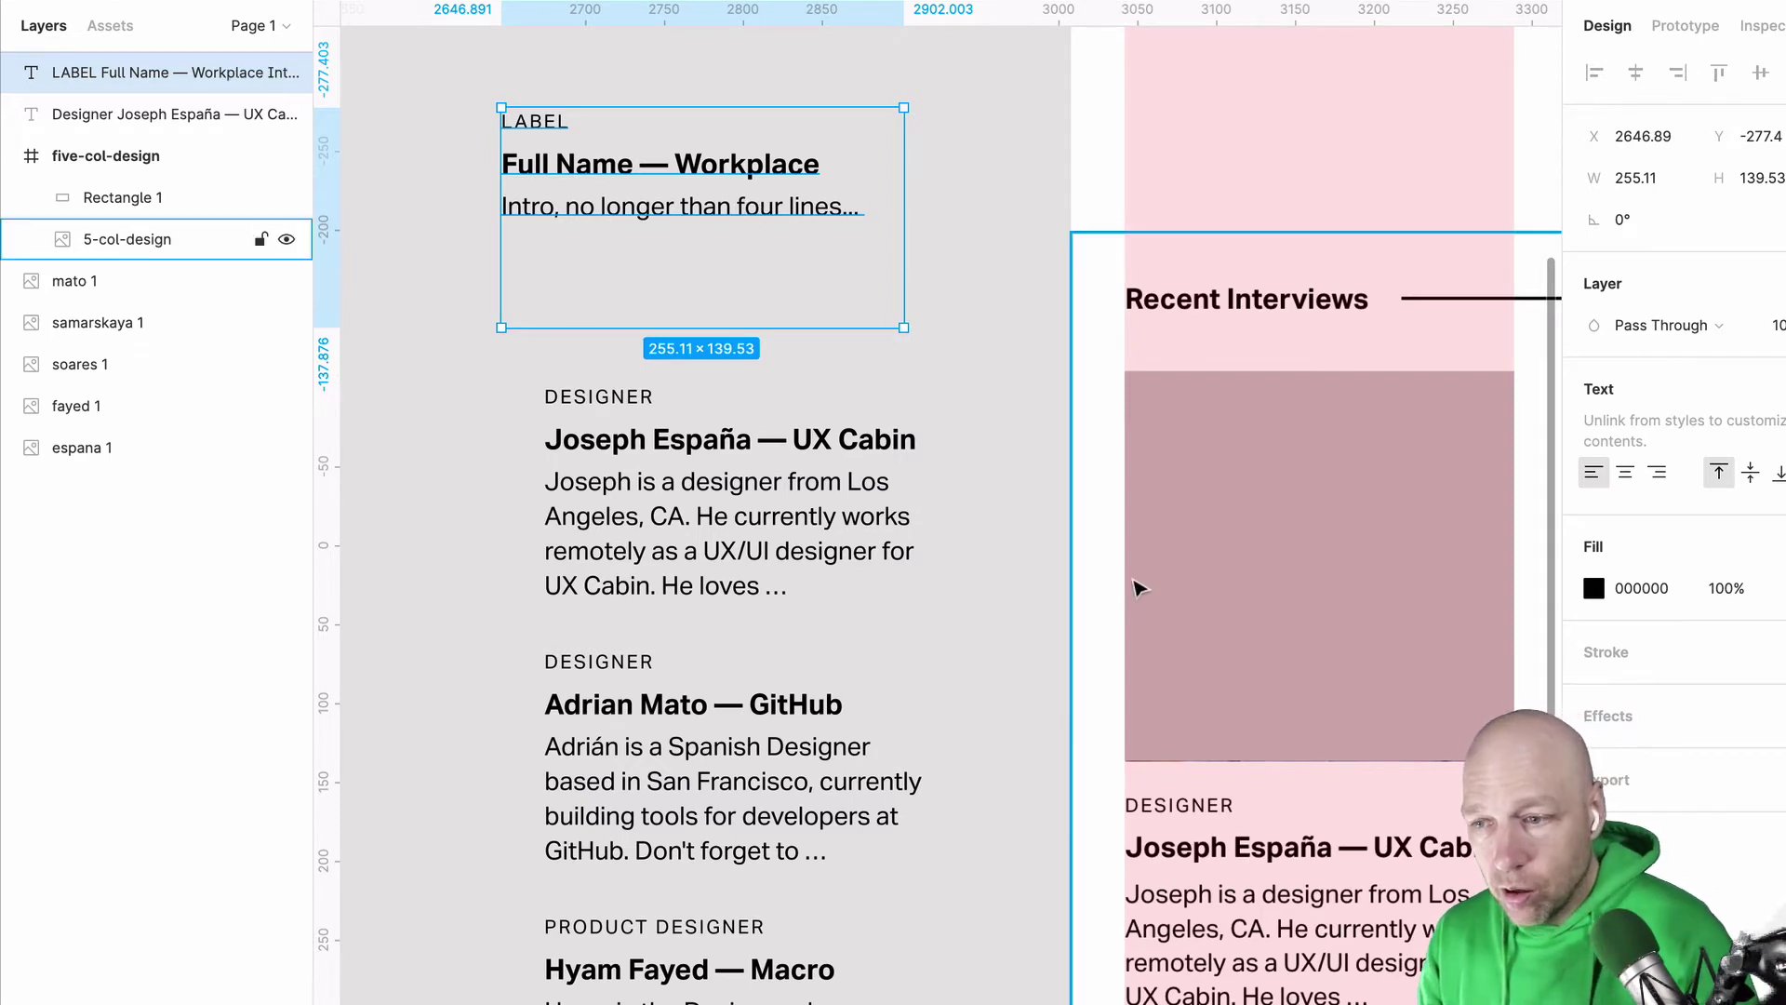
left_click(1242, 558)
left_click_drag(642, 197, 1048, 260)
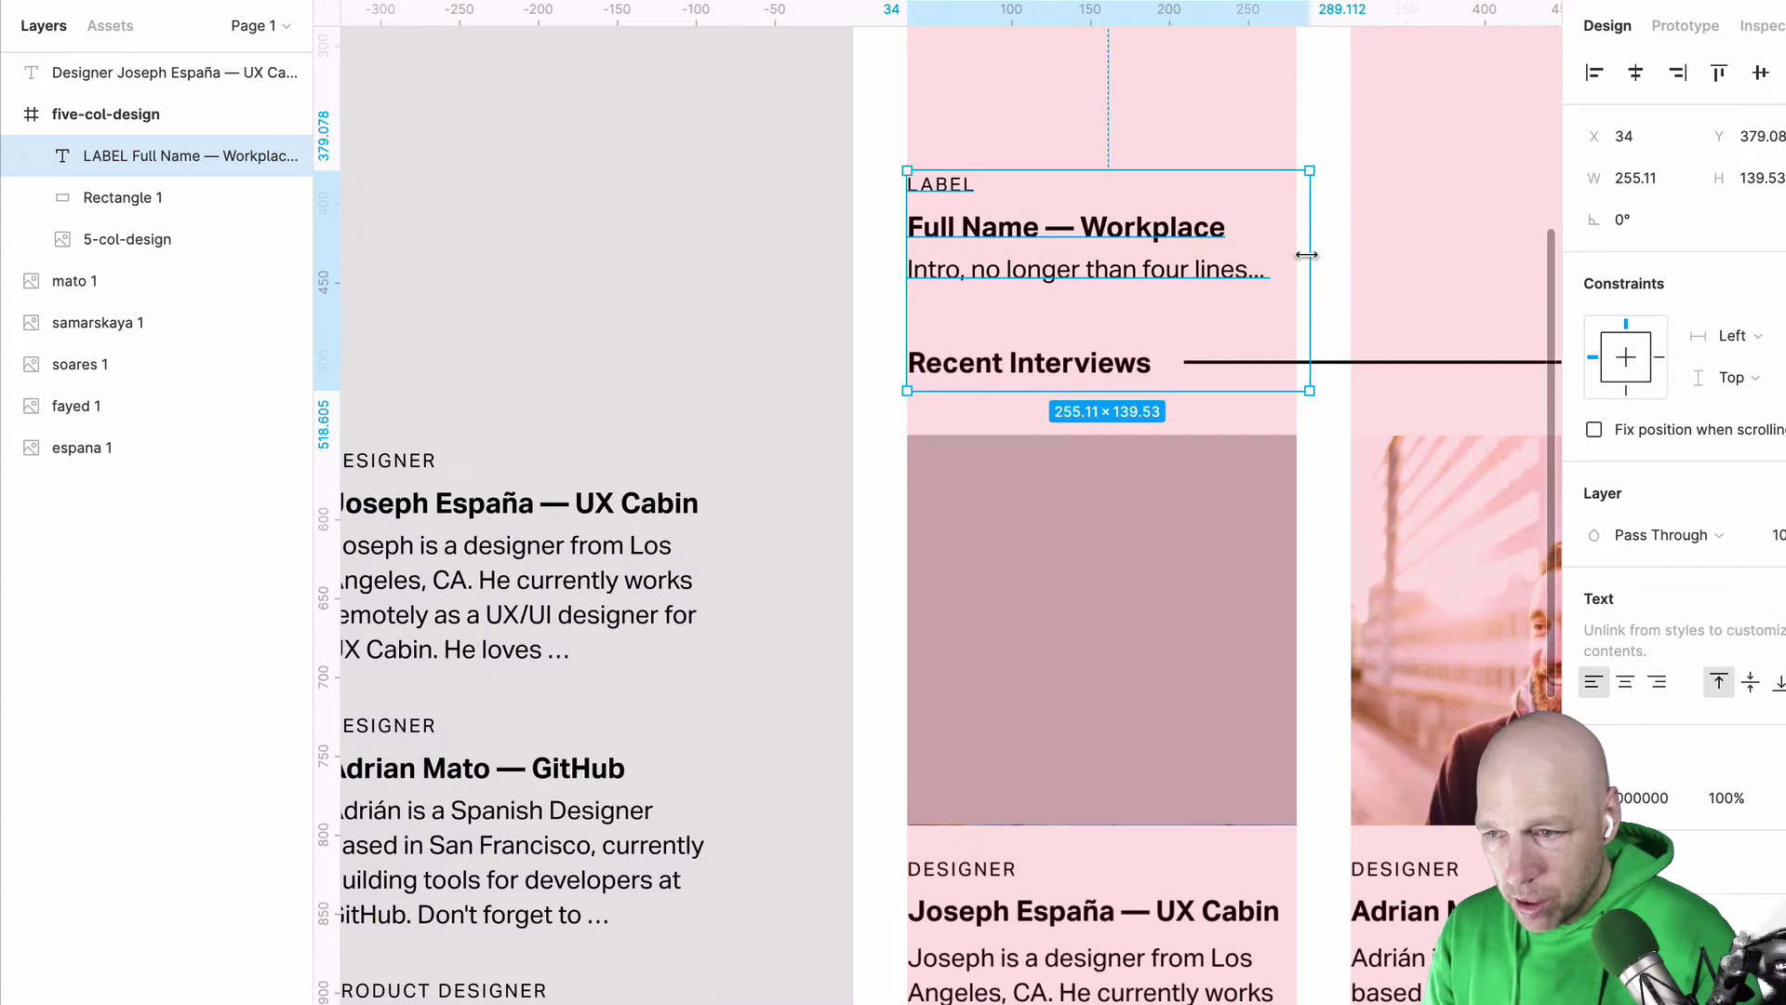
left_click_drag(1307, 254, 1296, 253)
Step: Move the image rectangle directly above the placeholder text in the first column, leaving a gap of about 18
left_click(1228, 666)
left_click_drag(1228, 666, 1206, 331)
scroll(1206, 329, "down", 4)
scroll(1207, 329, "up", 3)
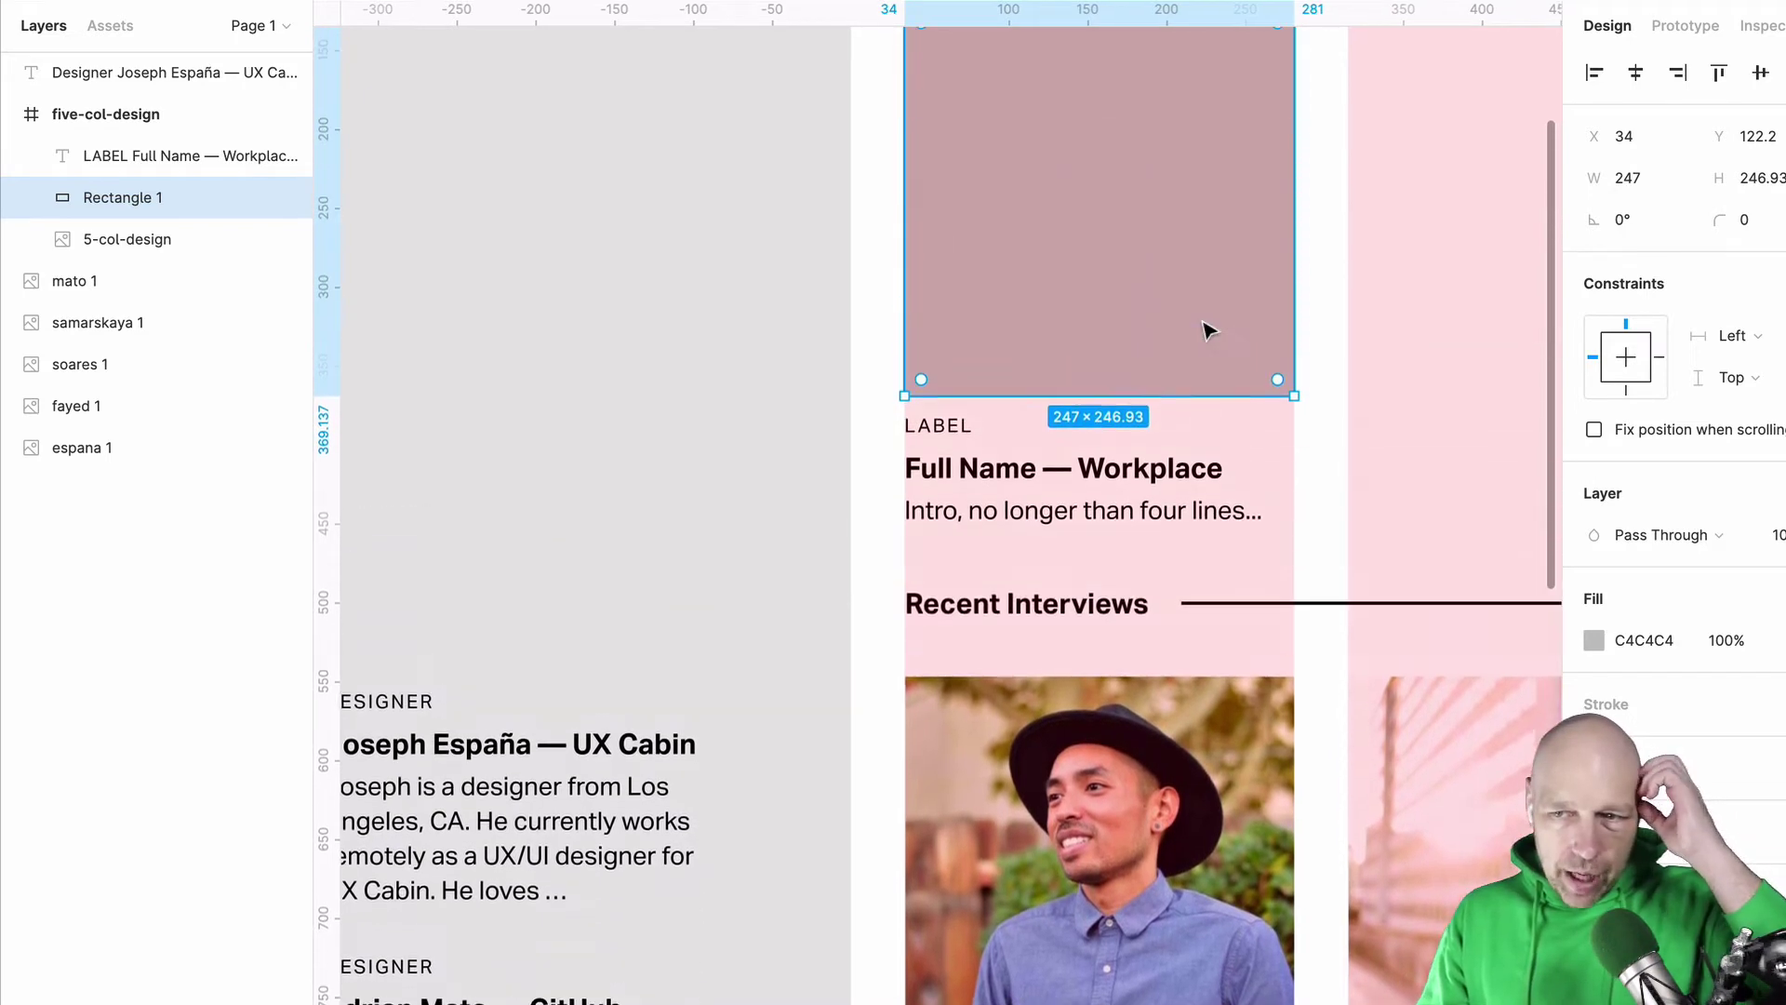
scroll(1208, 330, "left", 1)
left_click_drag(1163, 327, 1166, 316)
Step: Group the rectangle with the placeholder text and name the group 1-col-promo
left_click(1170, 476, "shift")
scroll(1176, 491, "up", 5)
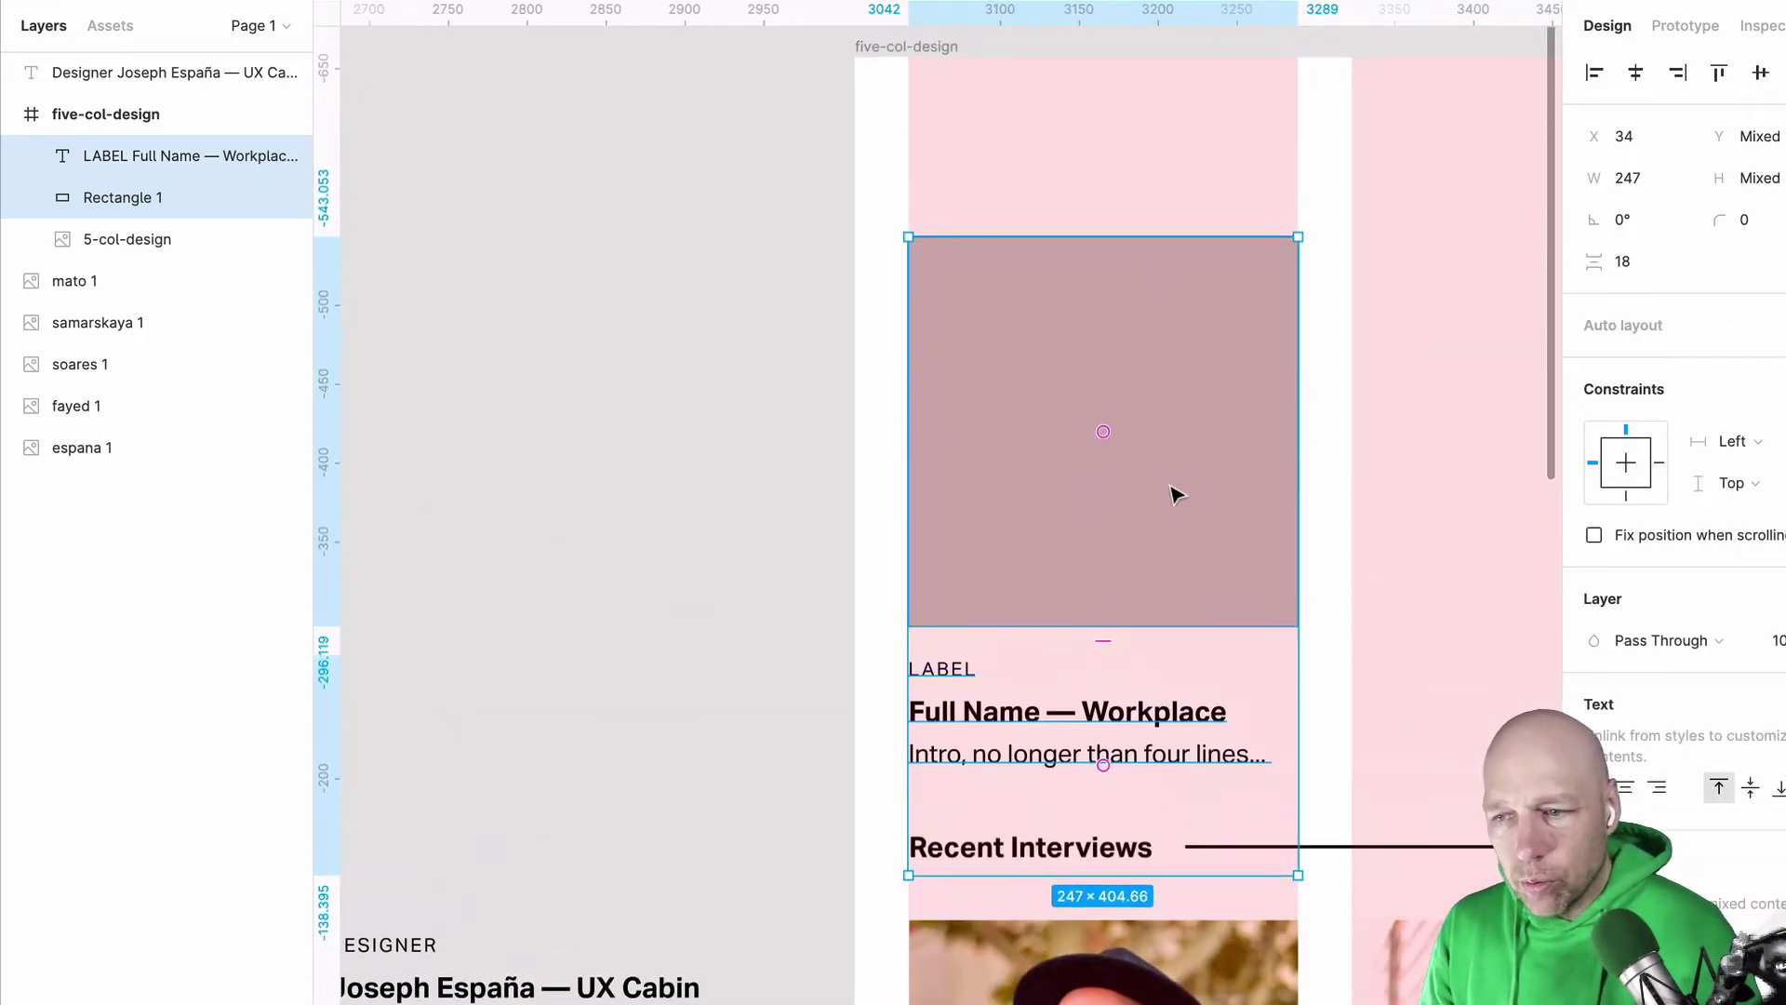
left_click(606, 463)
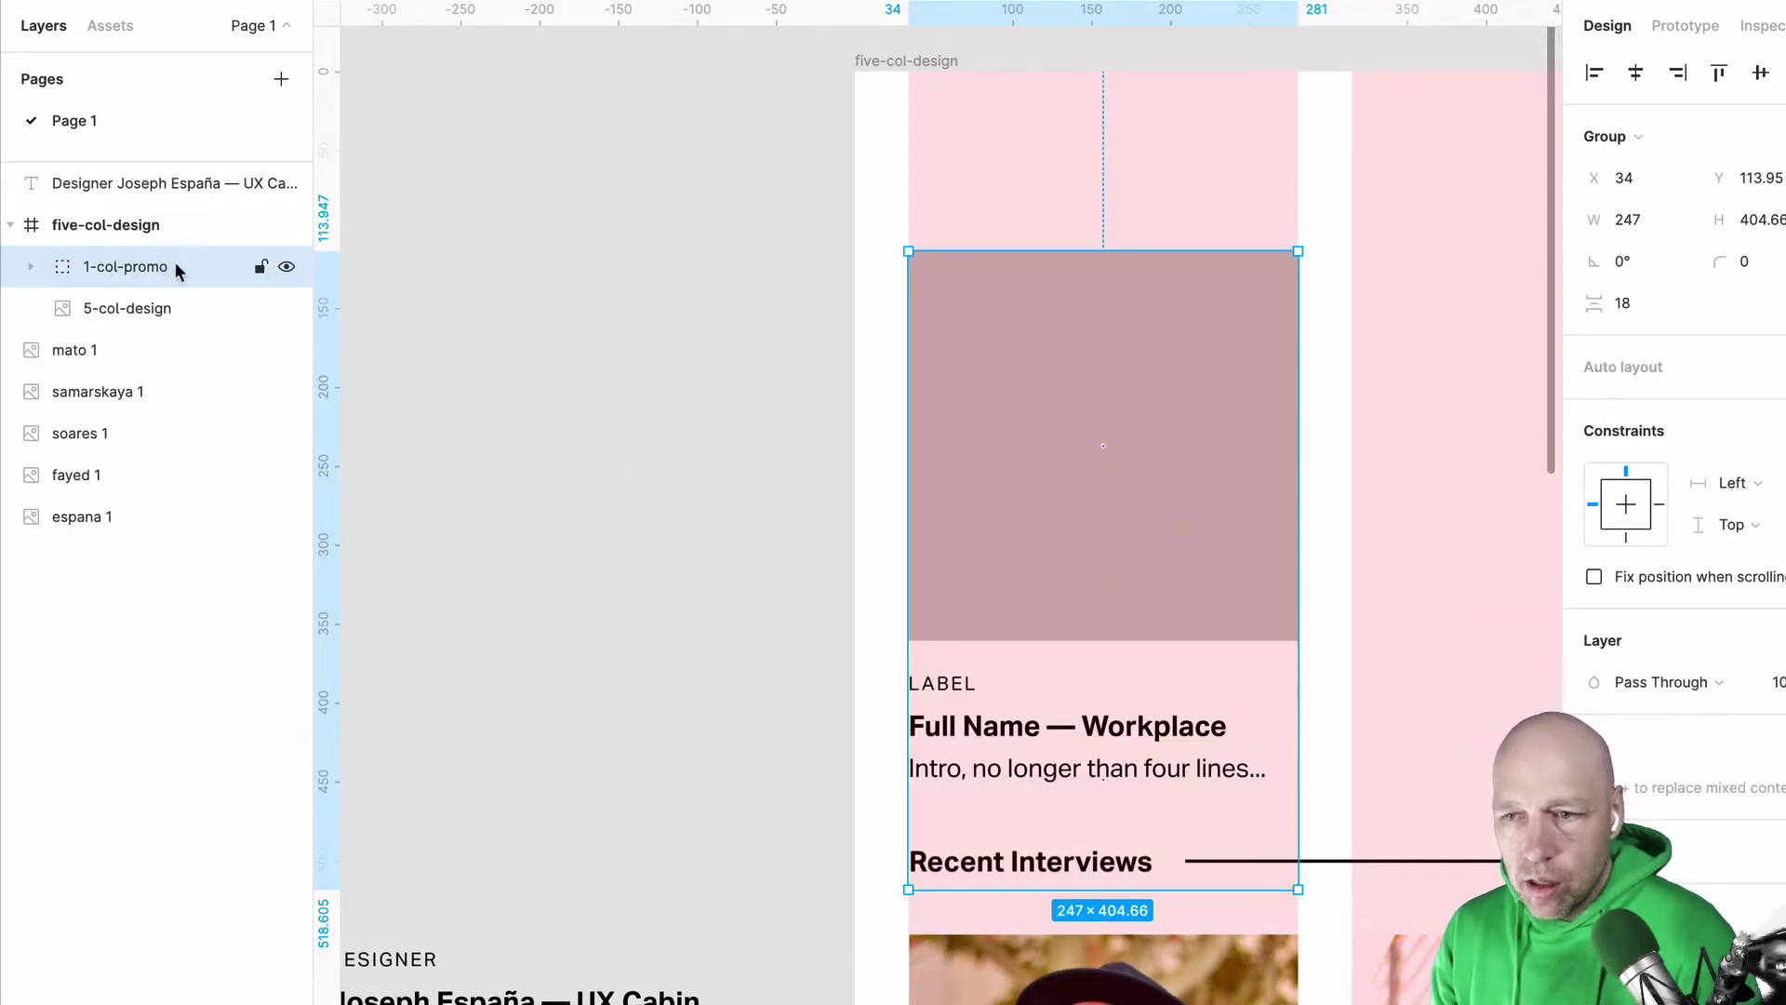
scroll(1042, 326, "down", 3)
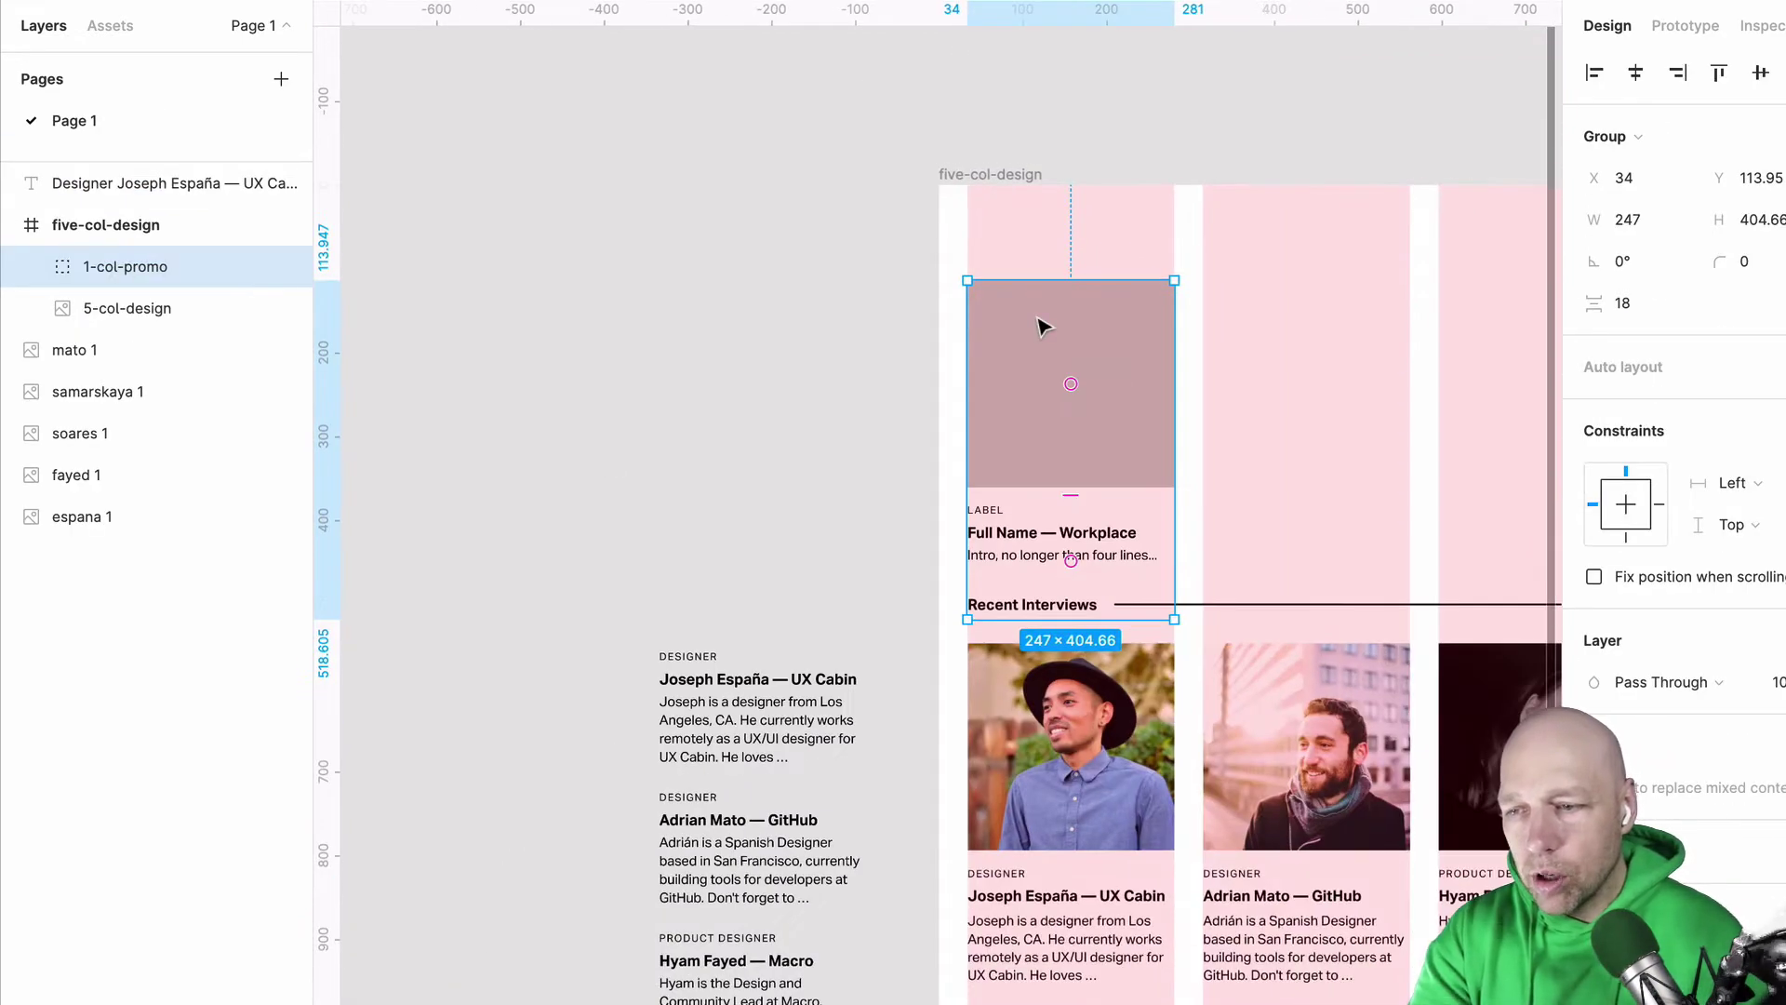
Step: Move the card up to about Y 64 in the frame and reposition the five-column reference image below it
left_click_drag(1051, 372, 1088, 507)
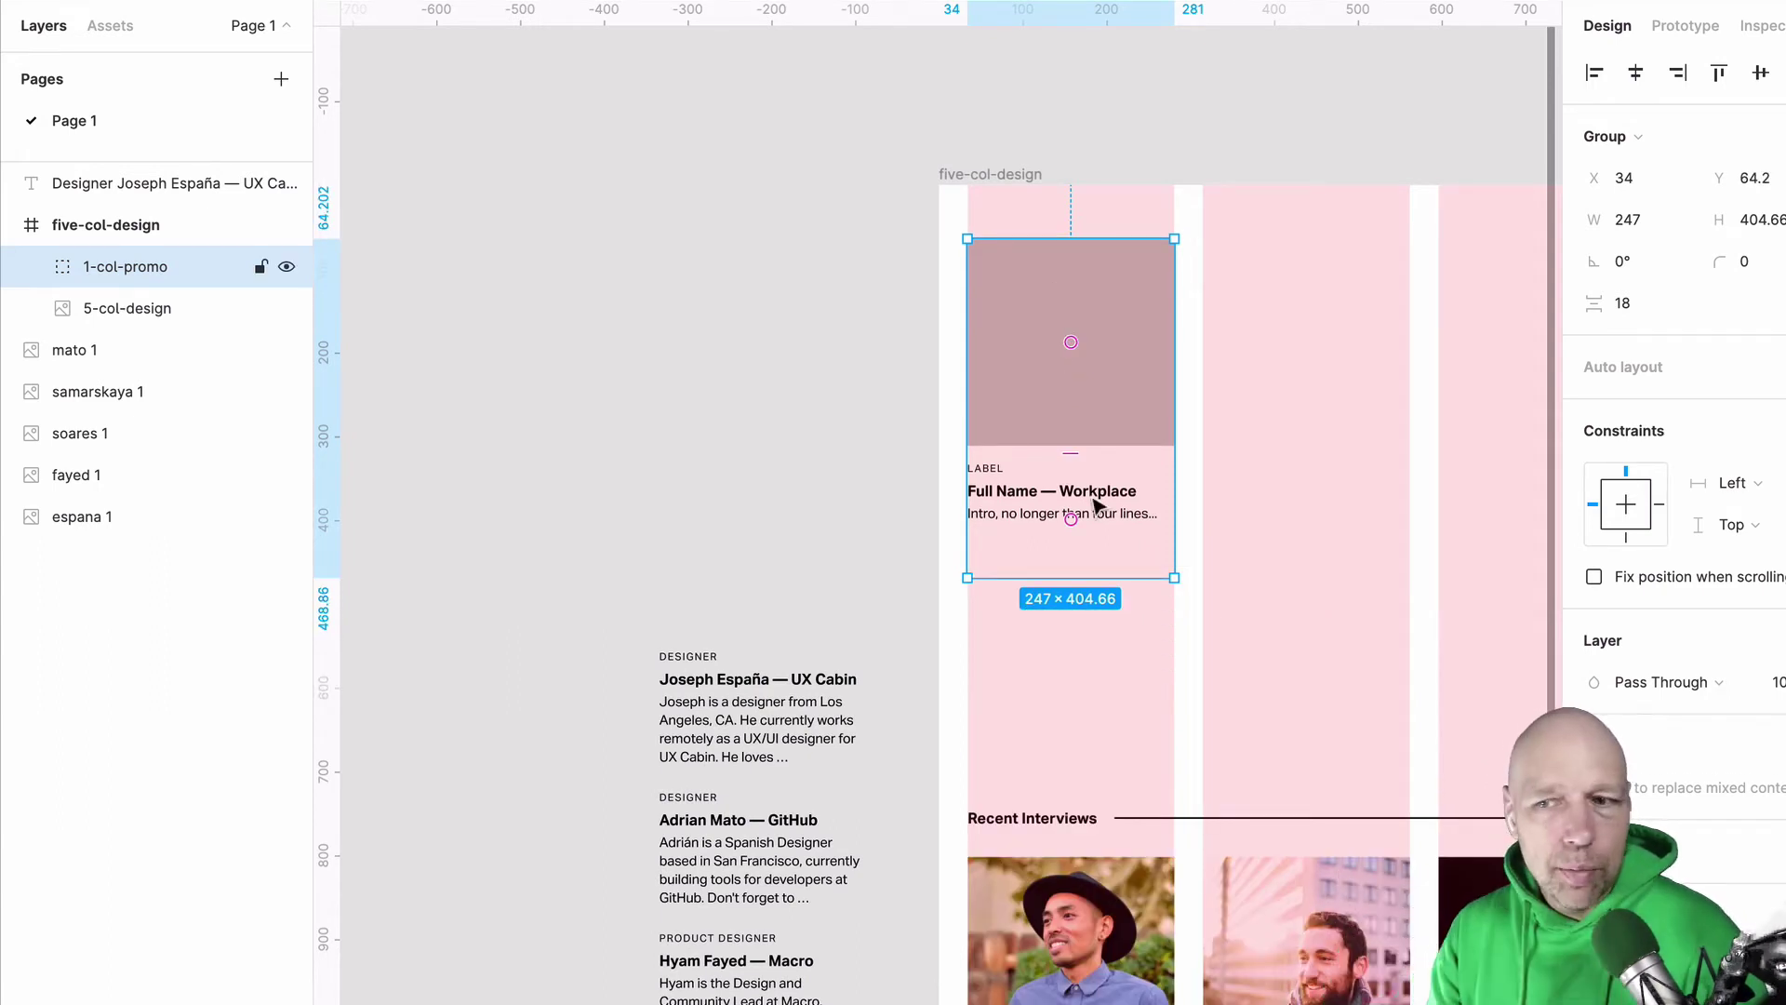
double_click(1098, 437)
scroll(1383, 690, "down", 5)
scroll(1383, 690, "right", 7)
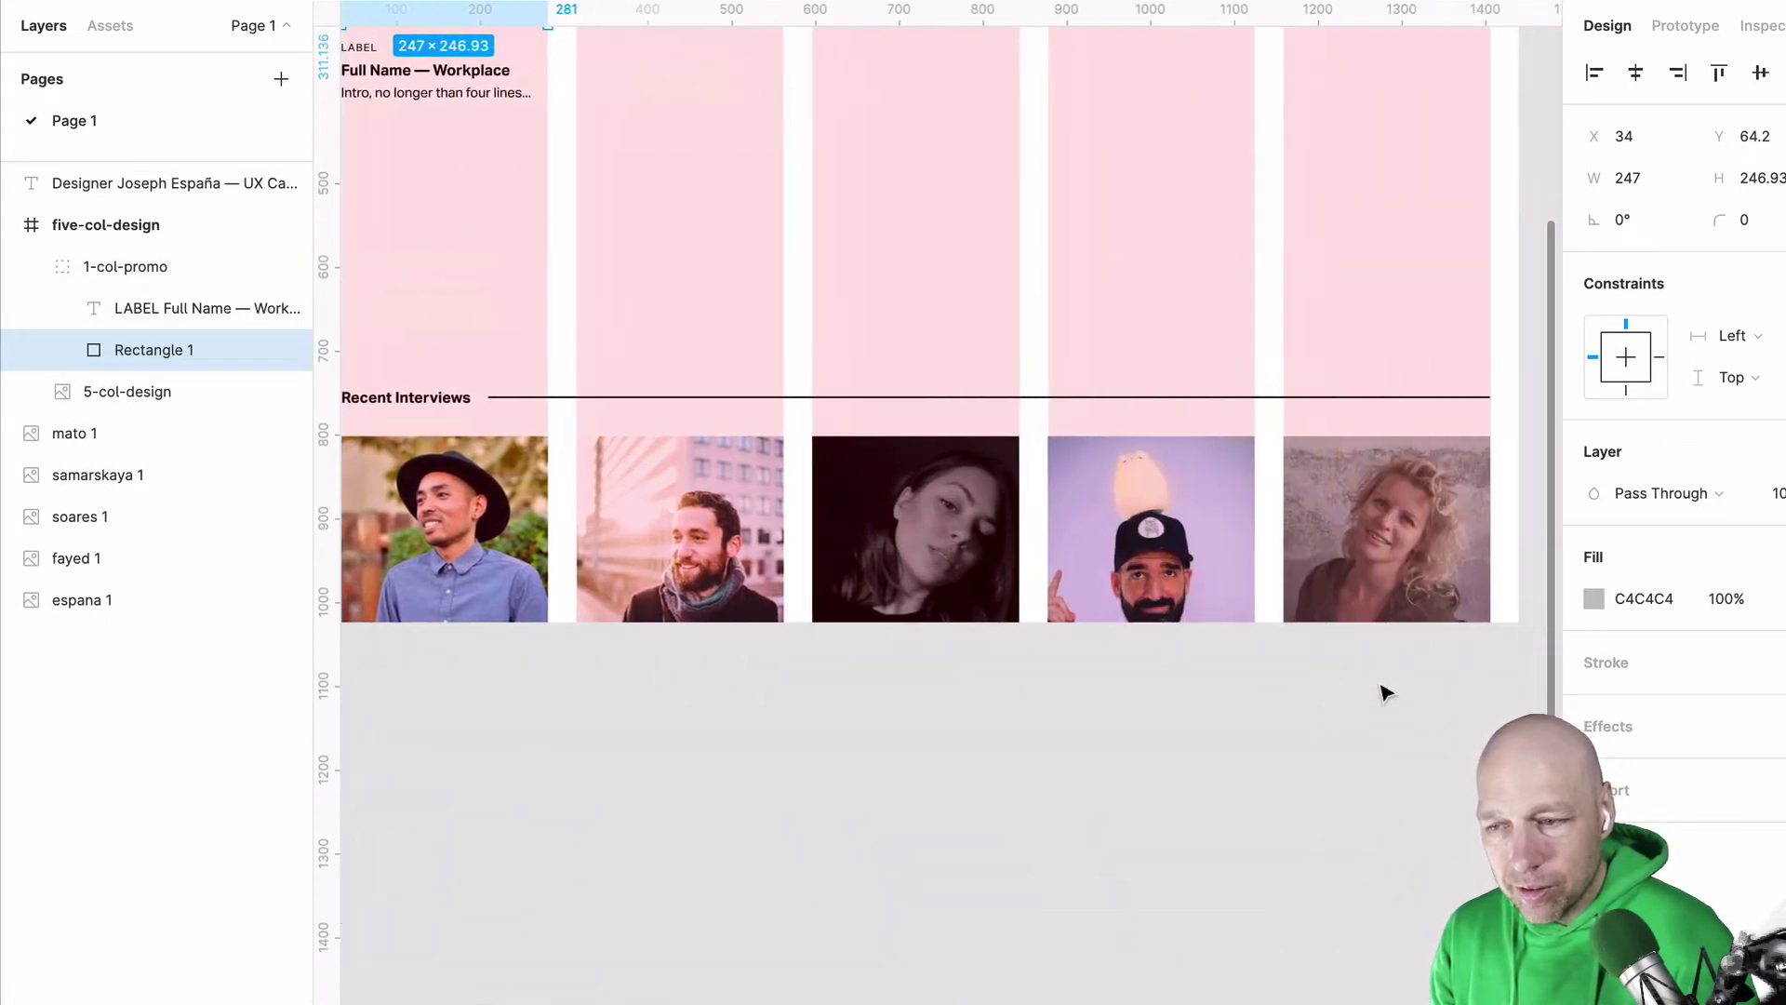
left_click(1195, 564)
left_click_drag(1195, 565, 1188, 342)
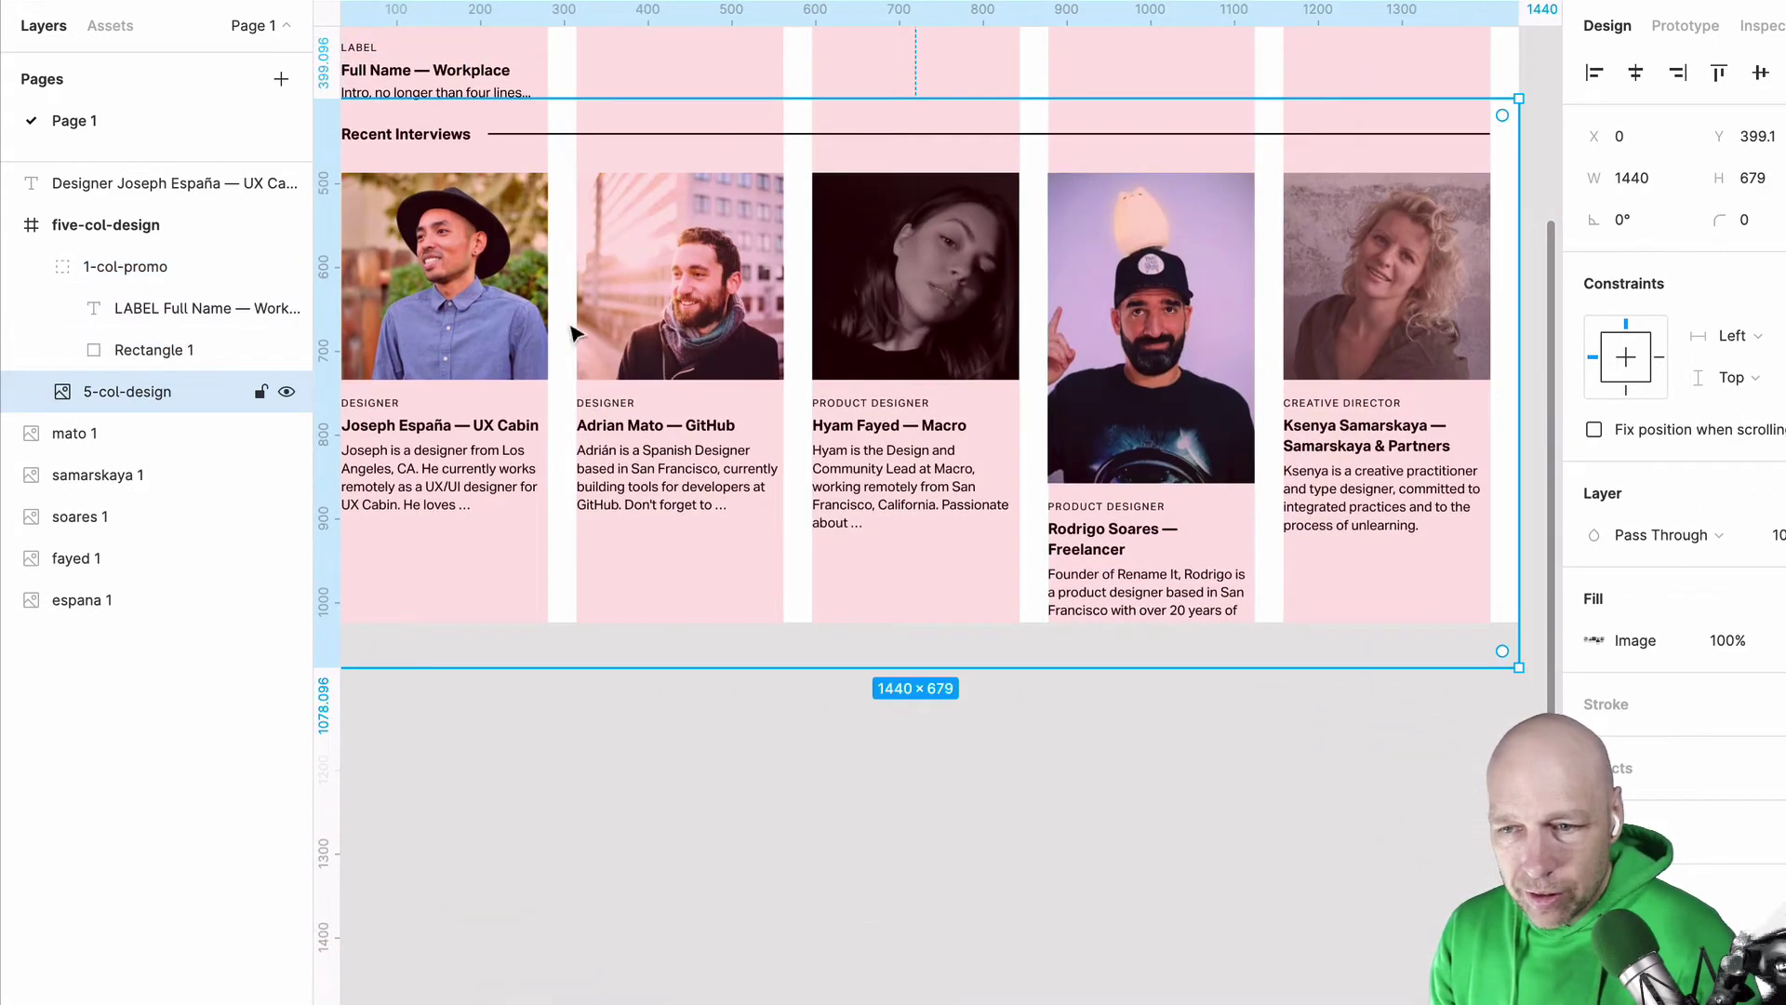
Step: Ungroup the 1-col-promo card back into its separate rectangle and text block
scroll(837, 372, "up", 7)
scroll(652, 372, "left", 2)
left_click(576, 372)
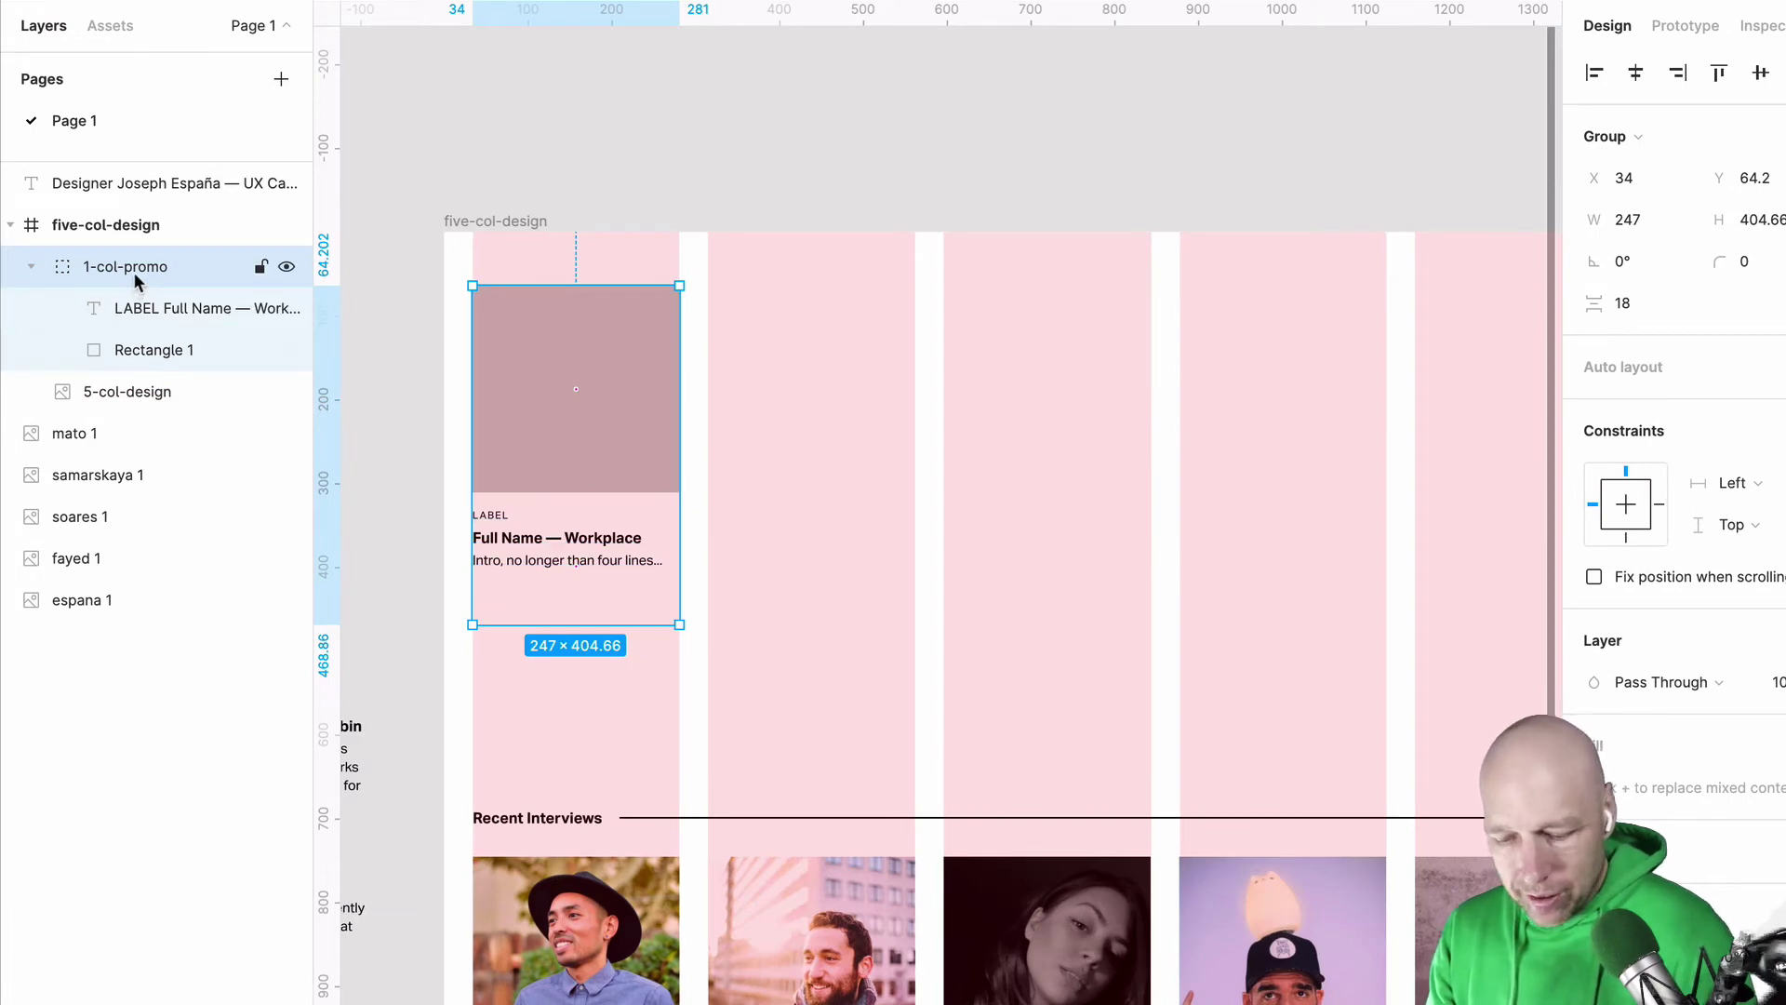
key("ctrl+shift+g")
left_click(522, 167)
Step: Select the rectangle and the placeholder text together and add auto layout to them
left_click(597, 473)
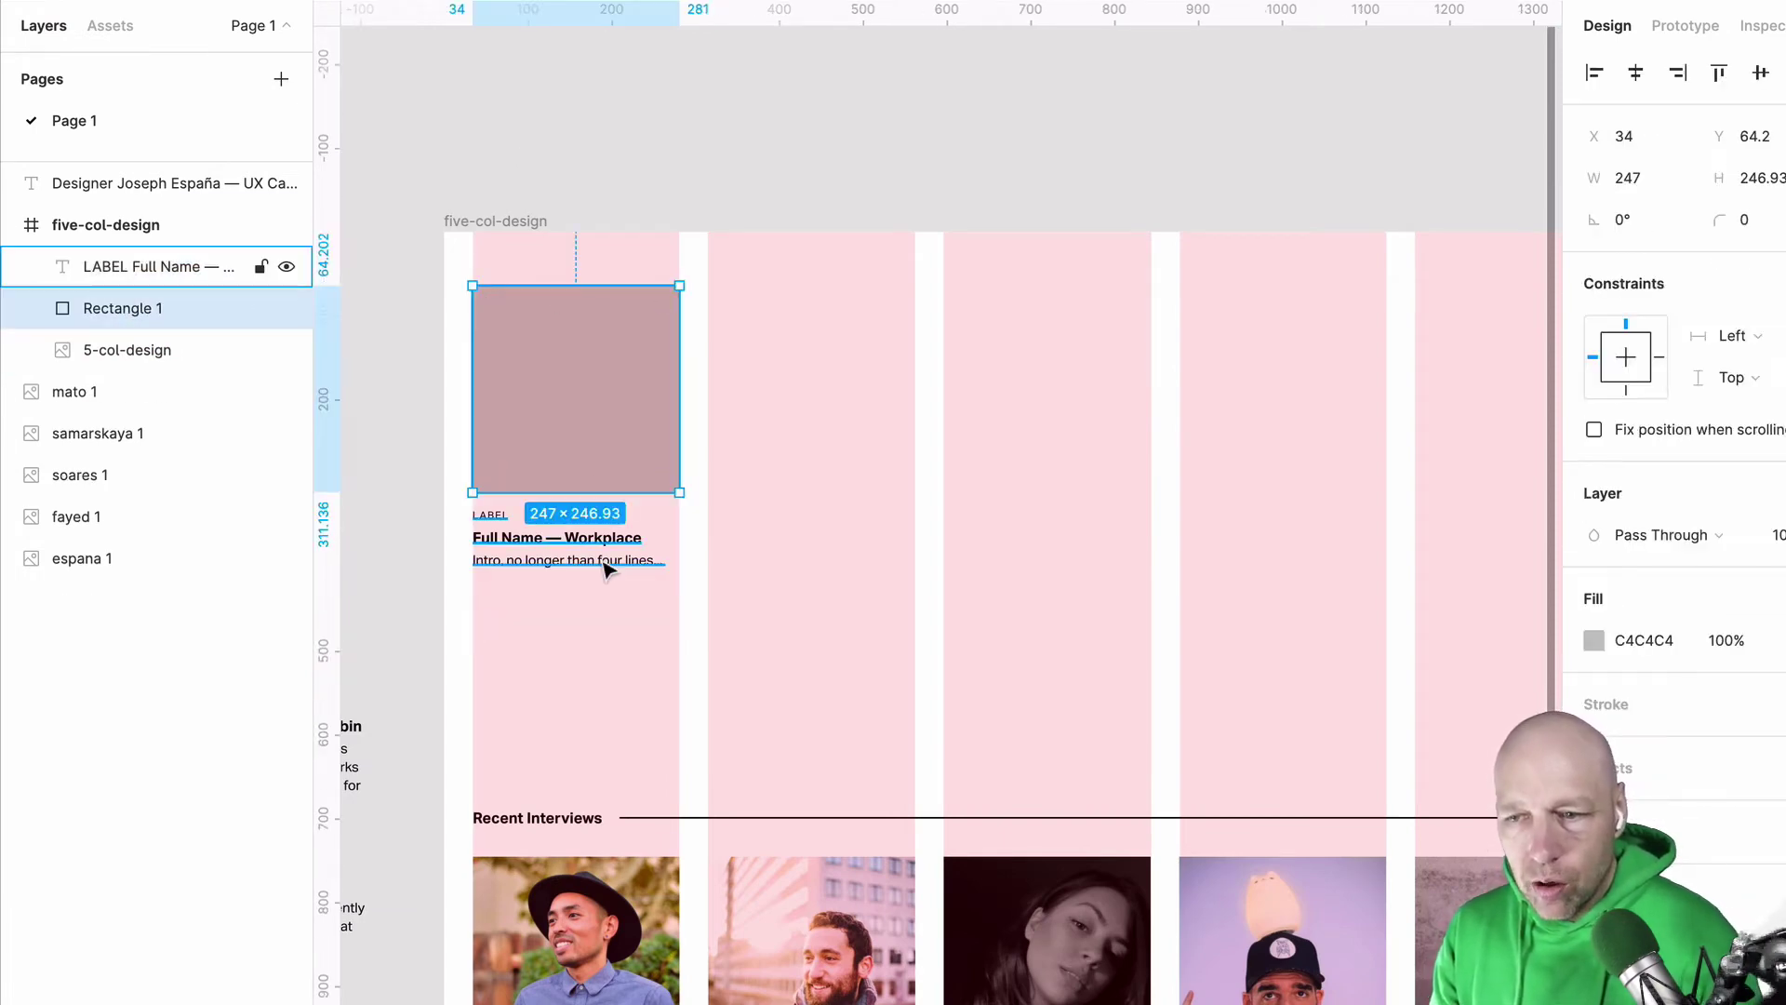
left_click(605, 566, "shift")
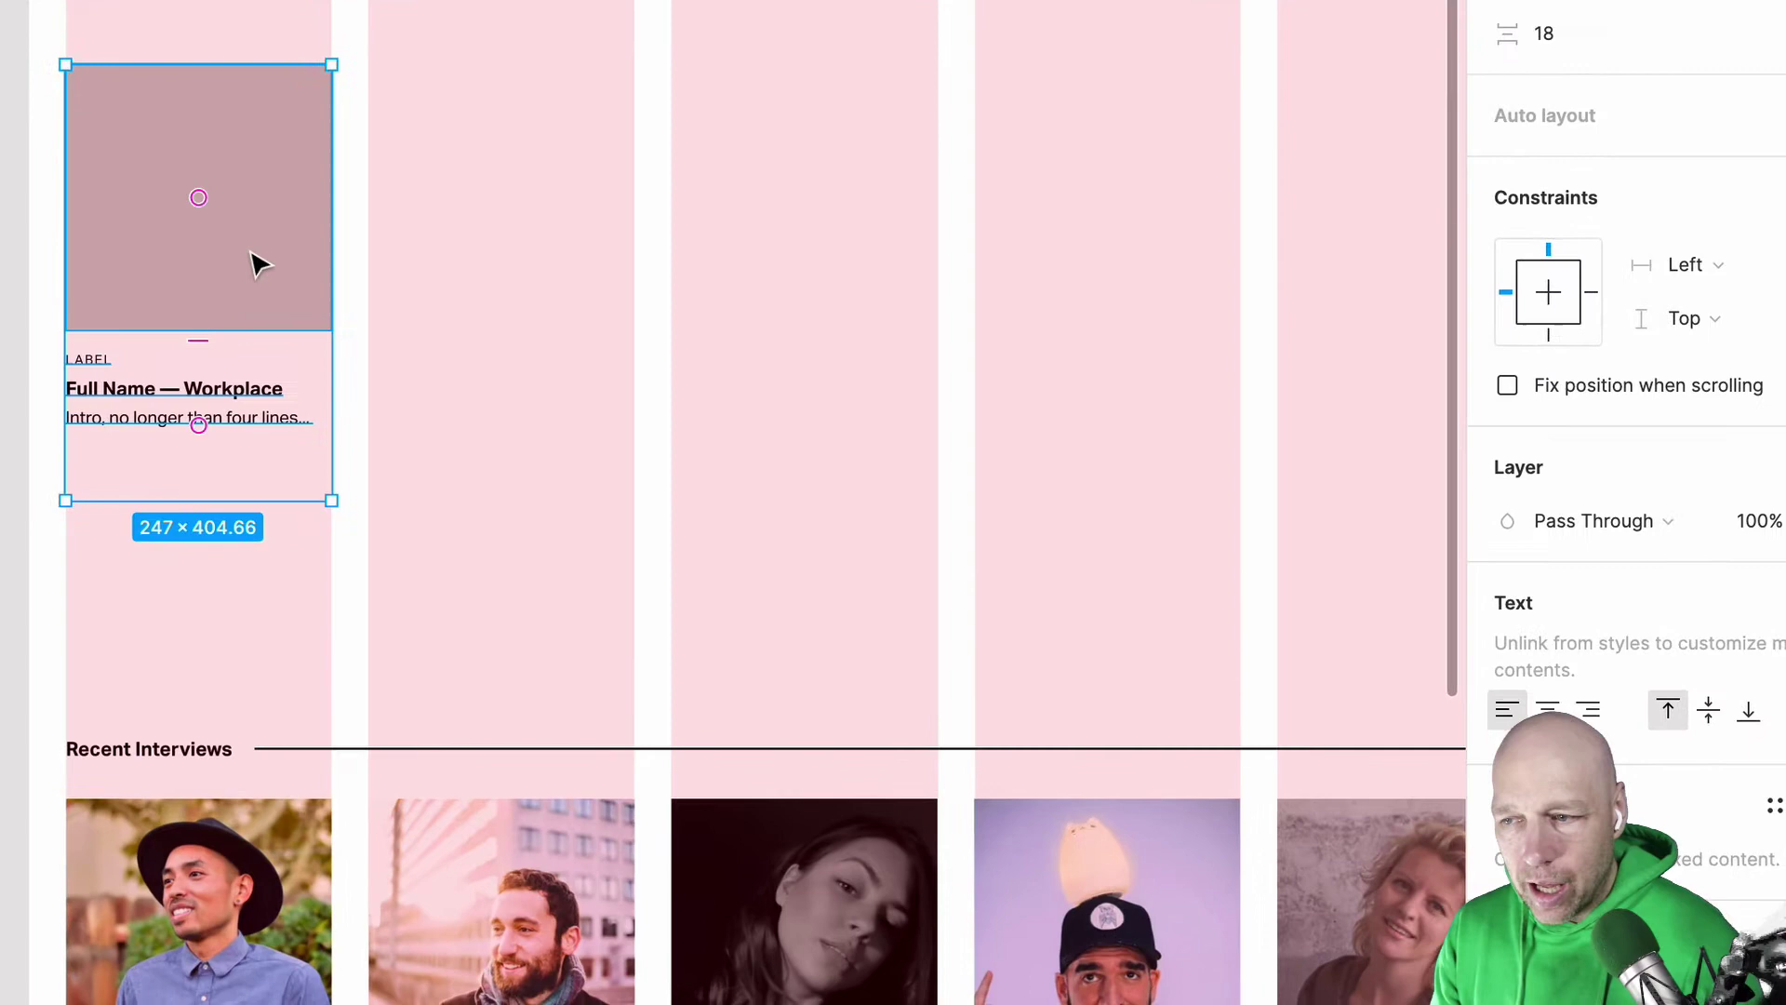
right_click(258, 264)
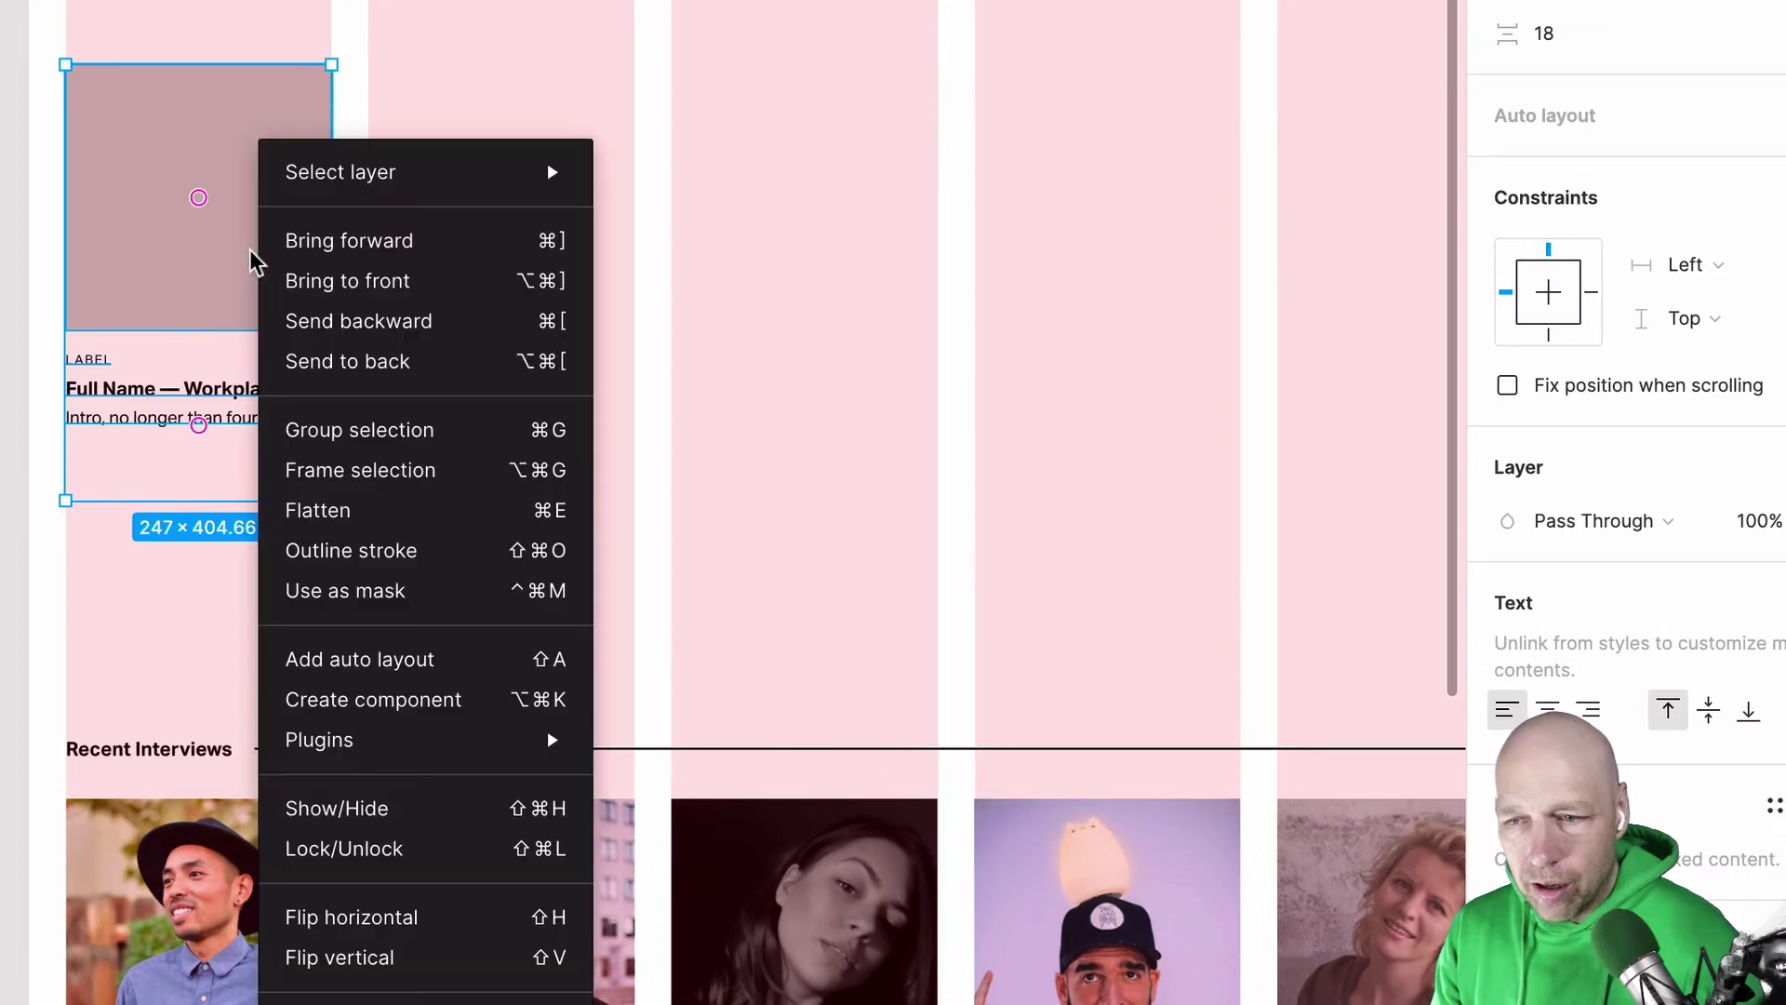
left_click(432, 668)
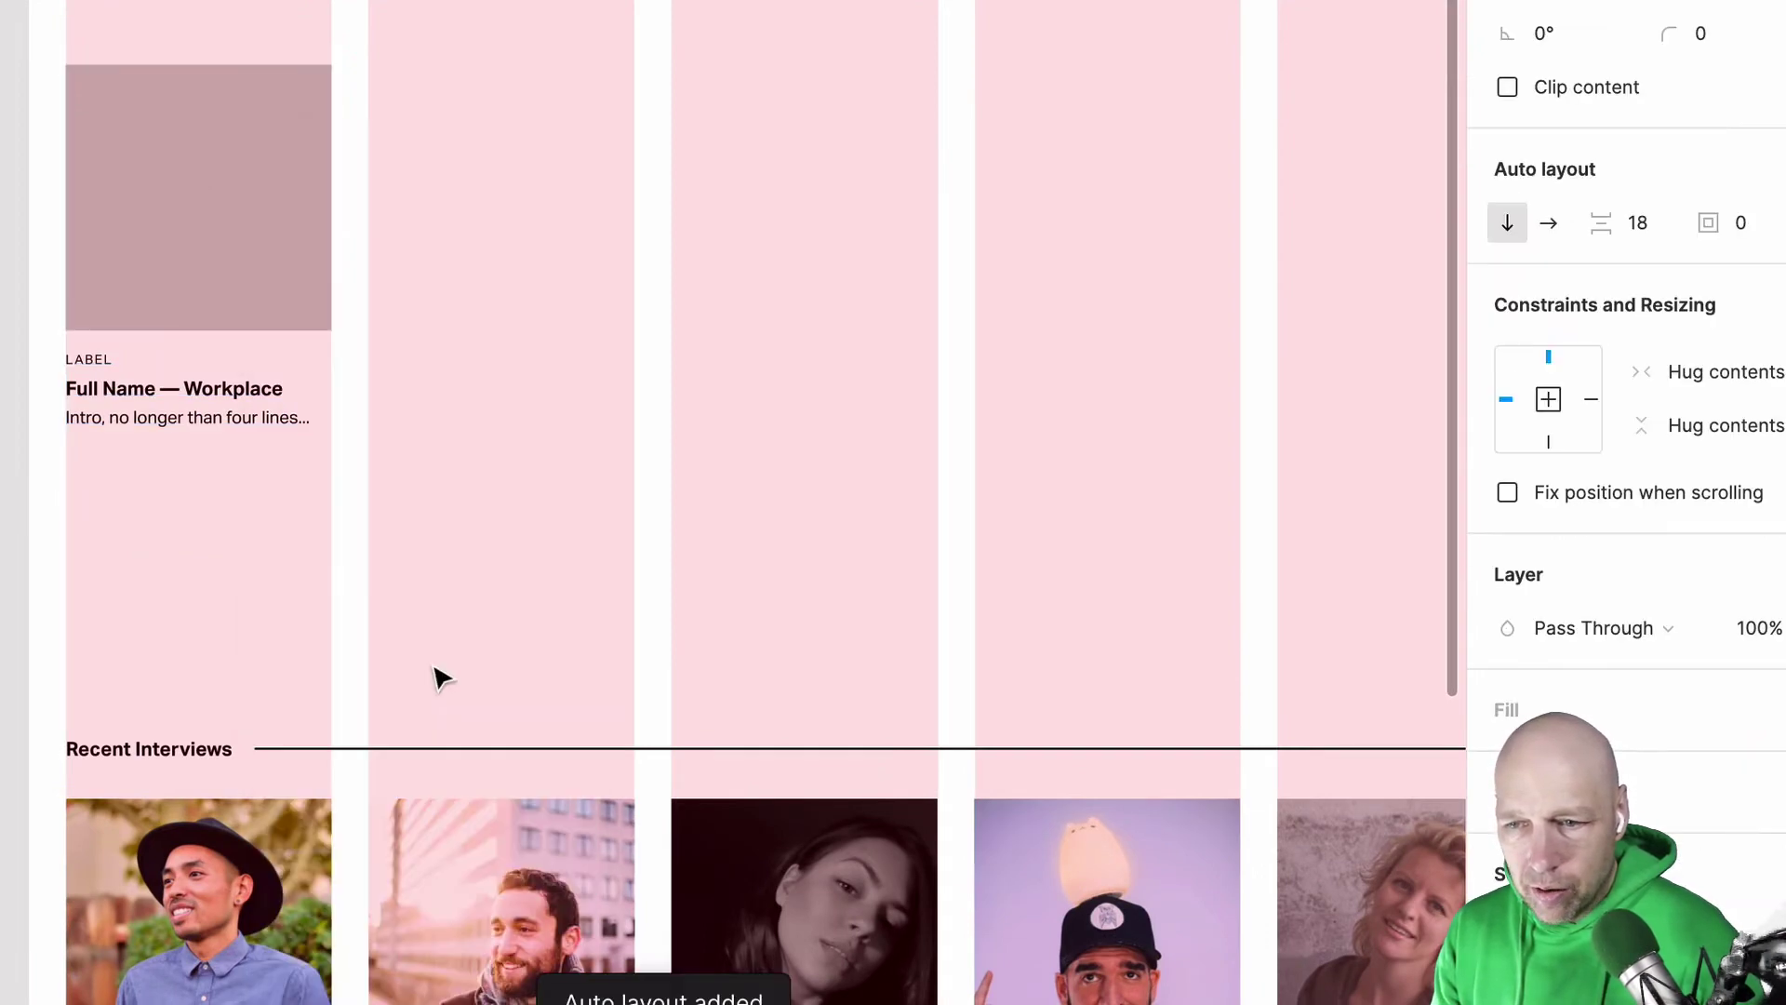
Step: Try stretching the card's rectangle to a height of about 333, and undo the resize
left_click(258, 297)
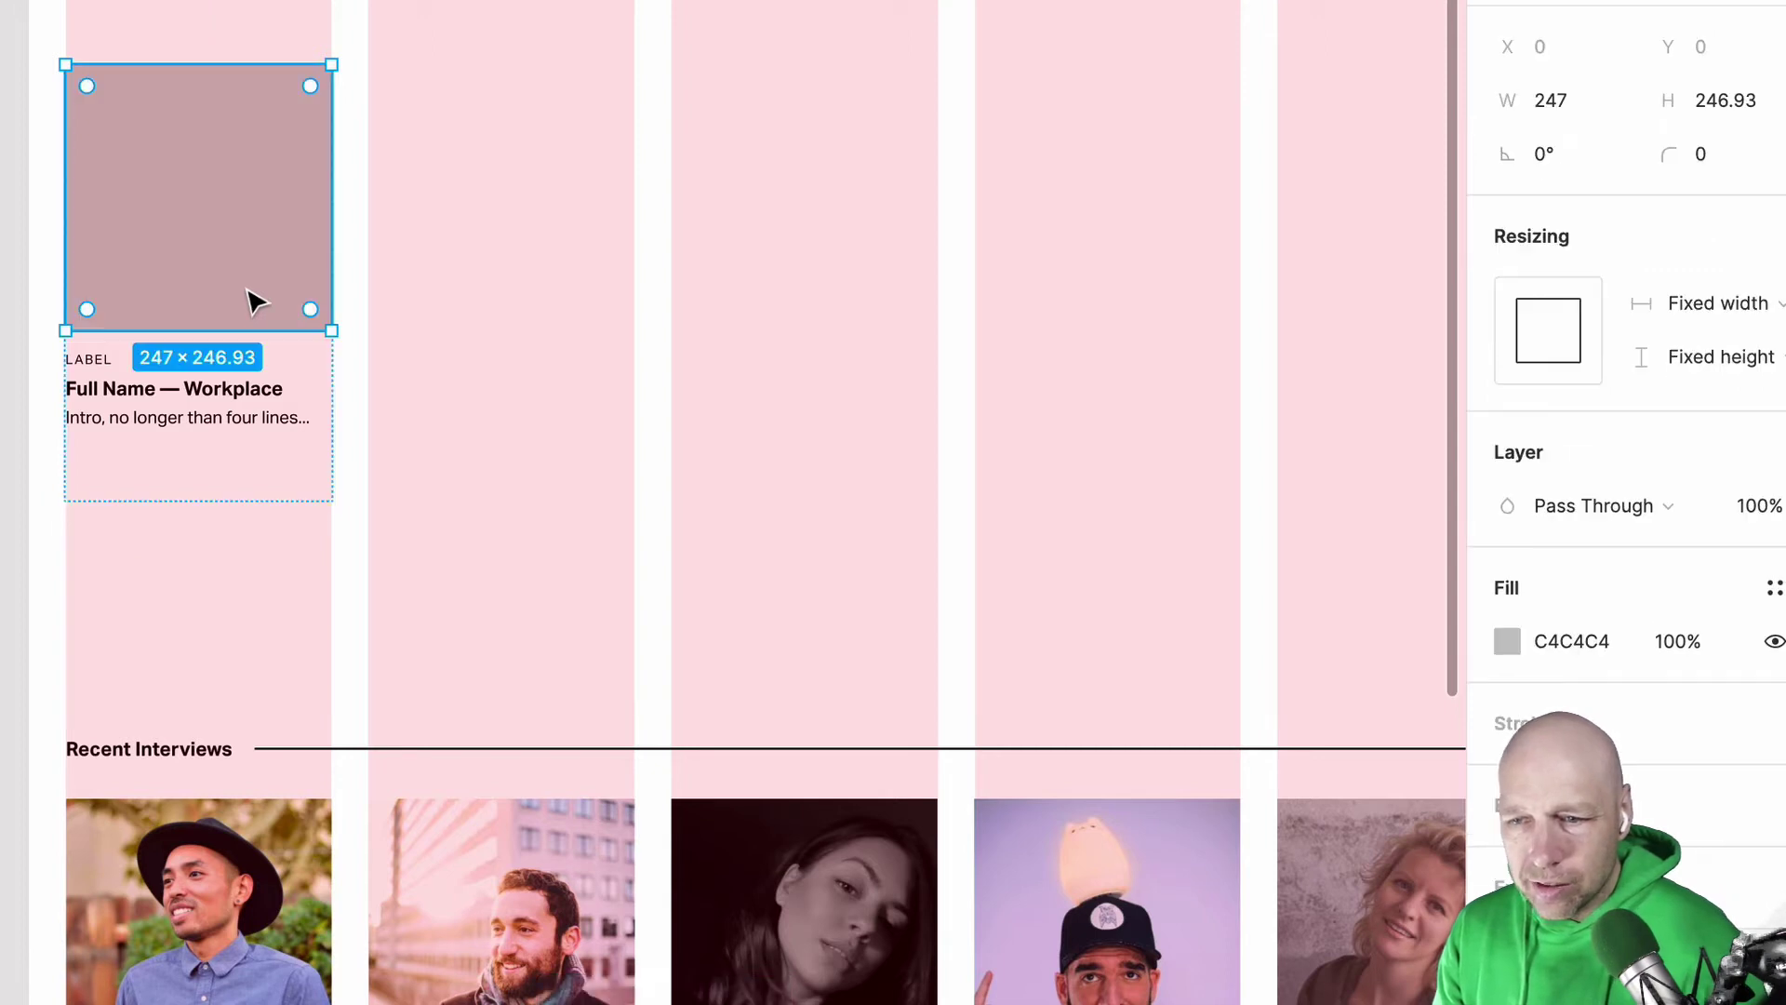
left_click_drag(245, 330, 224, 481)
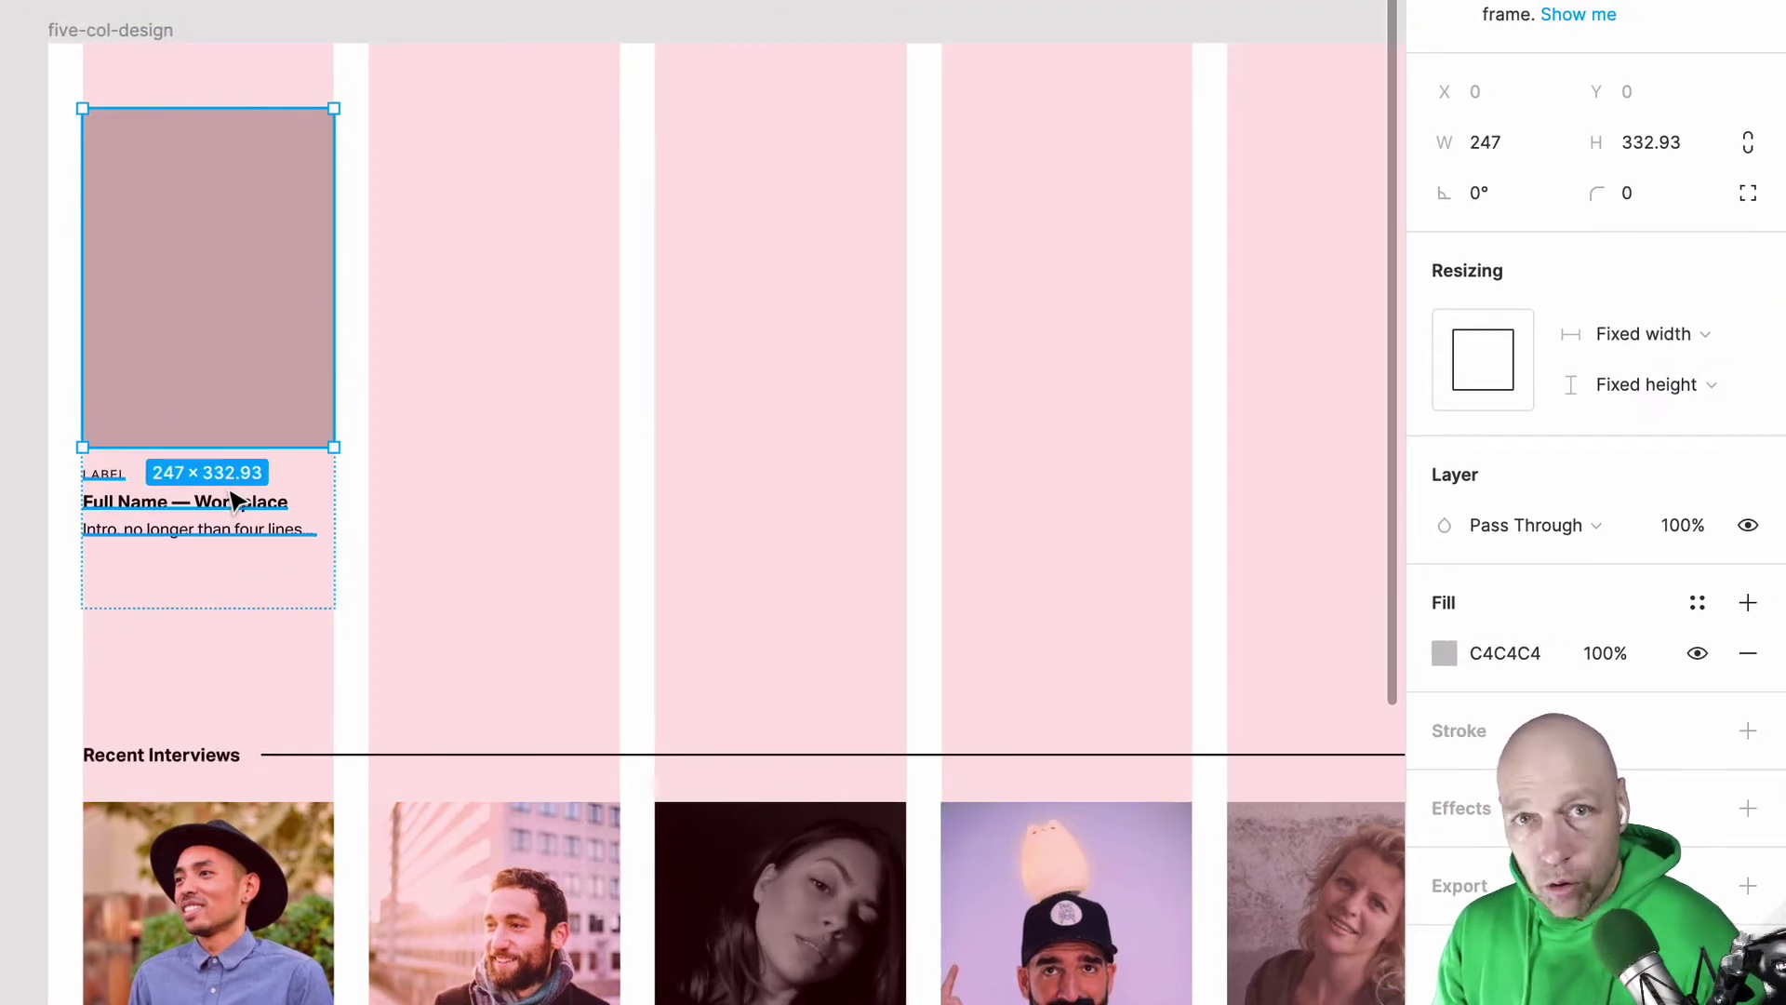
key("ctrl+z")
left_click(256, 37)
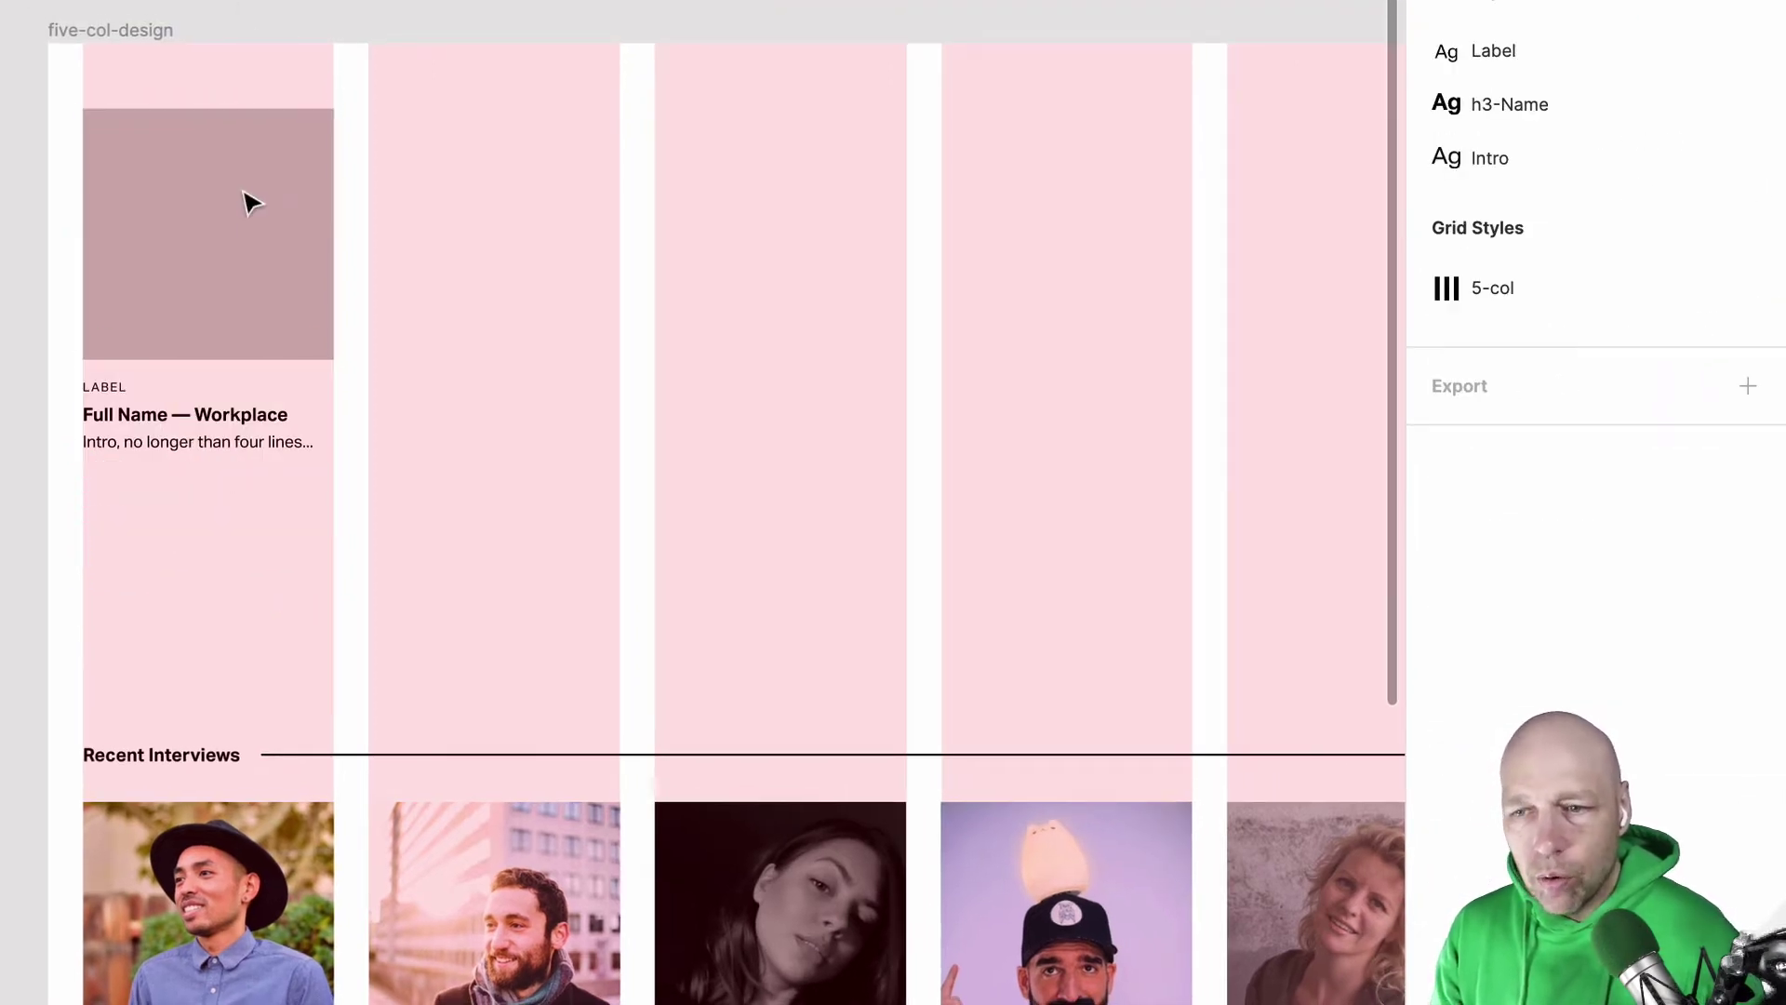
Step: Try the card's auto layout in the horizontal direction and return it to vertical
left_click(252, 232)
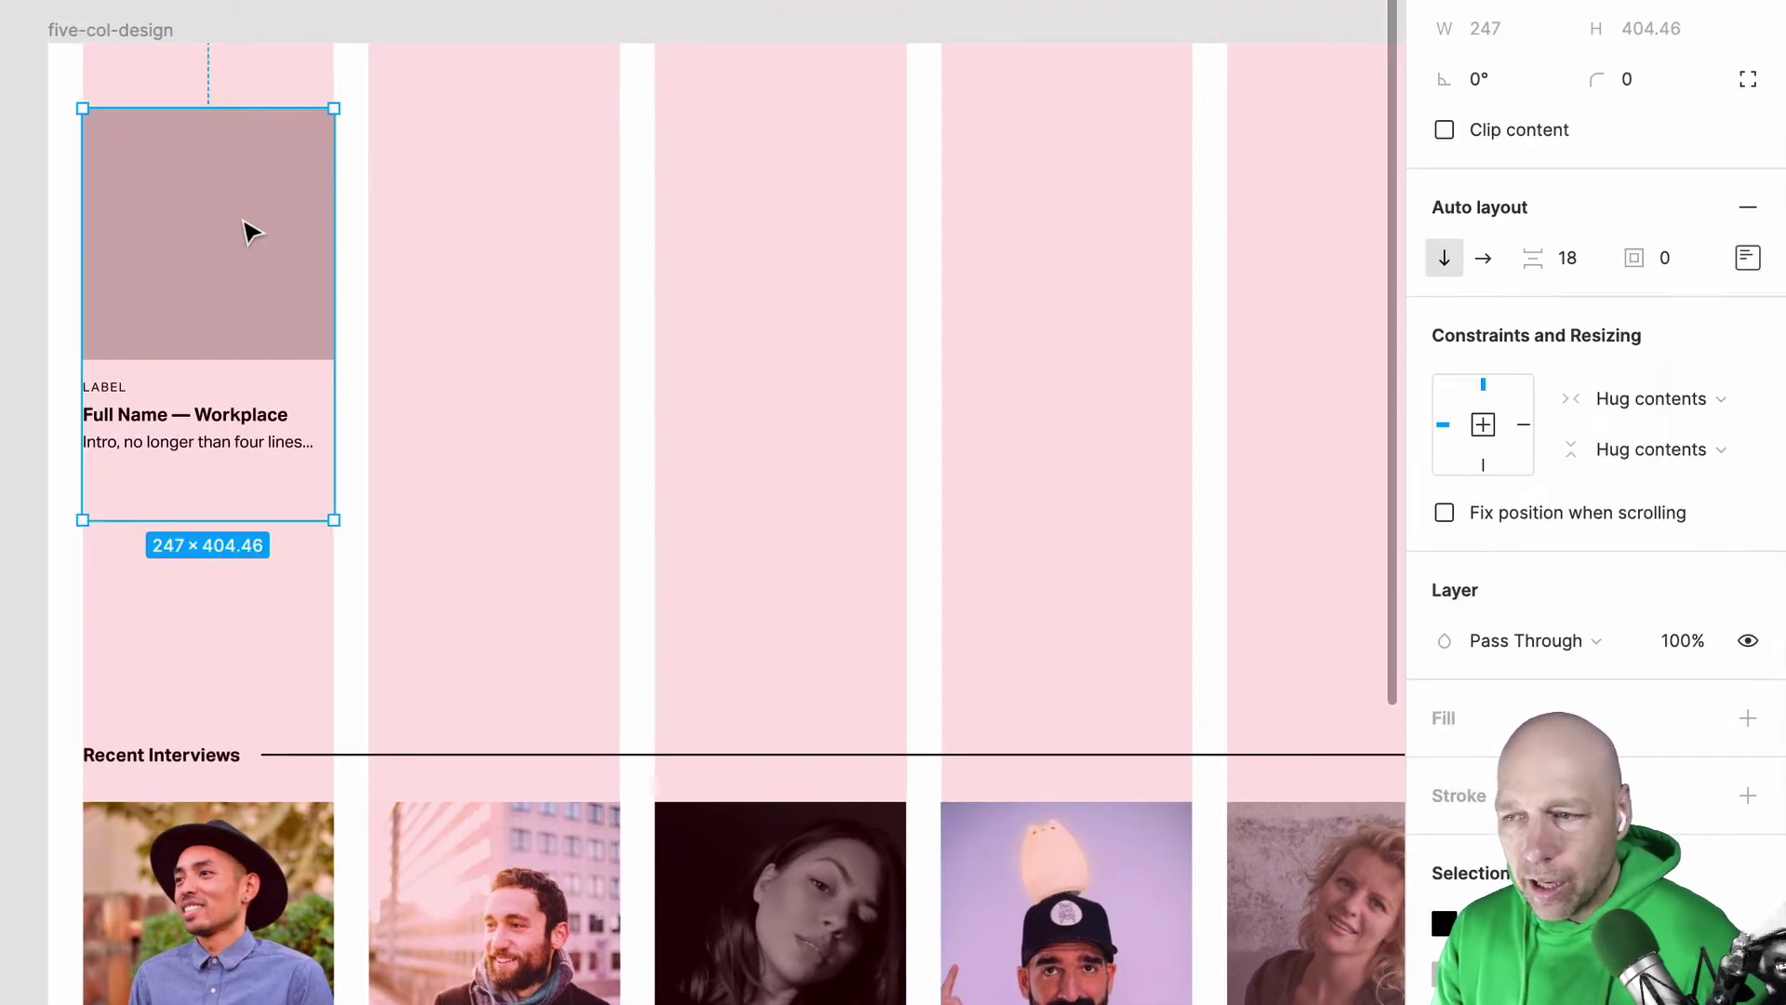
left_click(1483, 259)
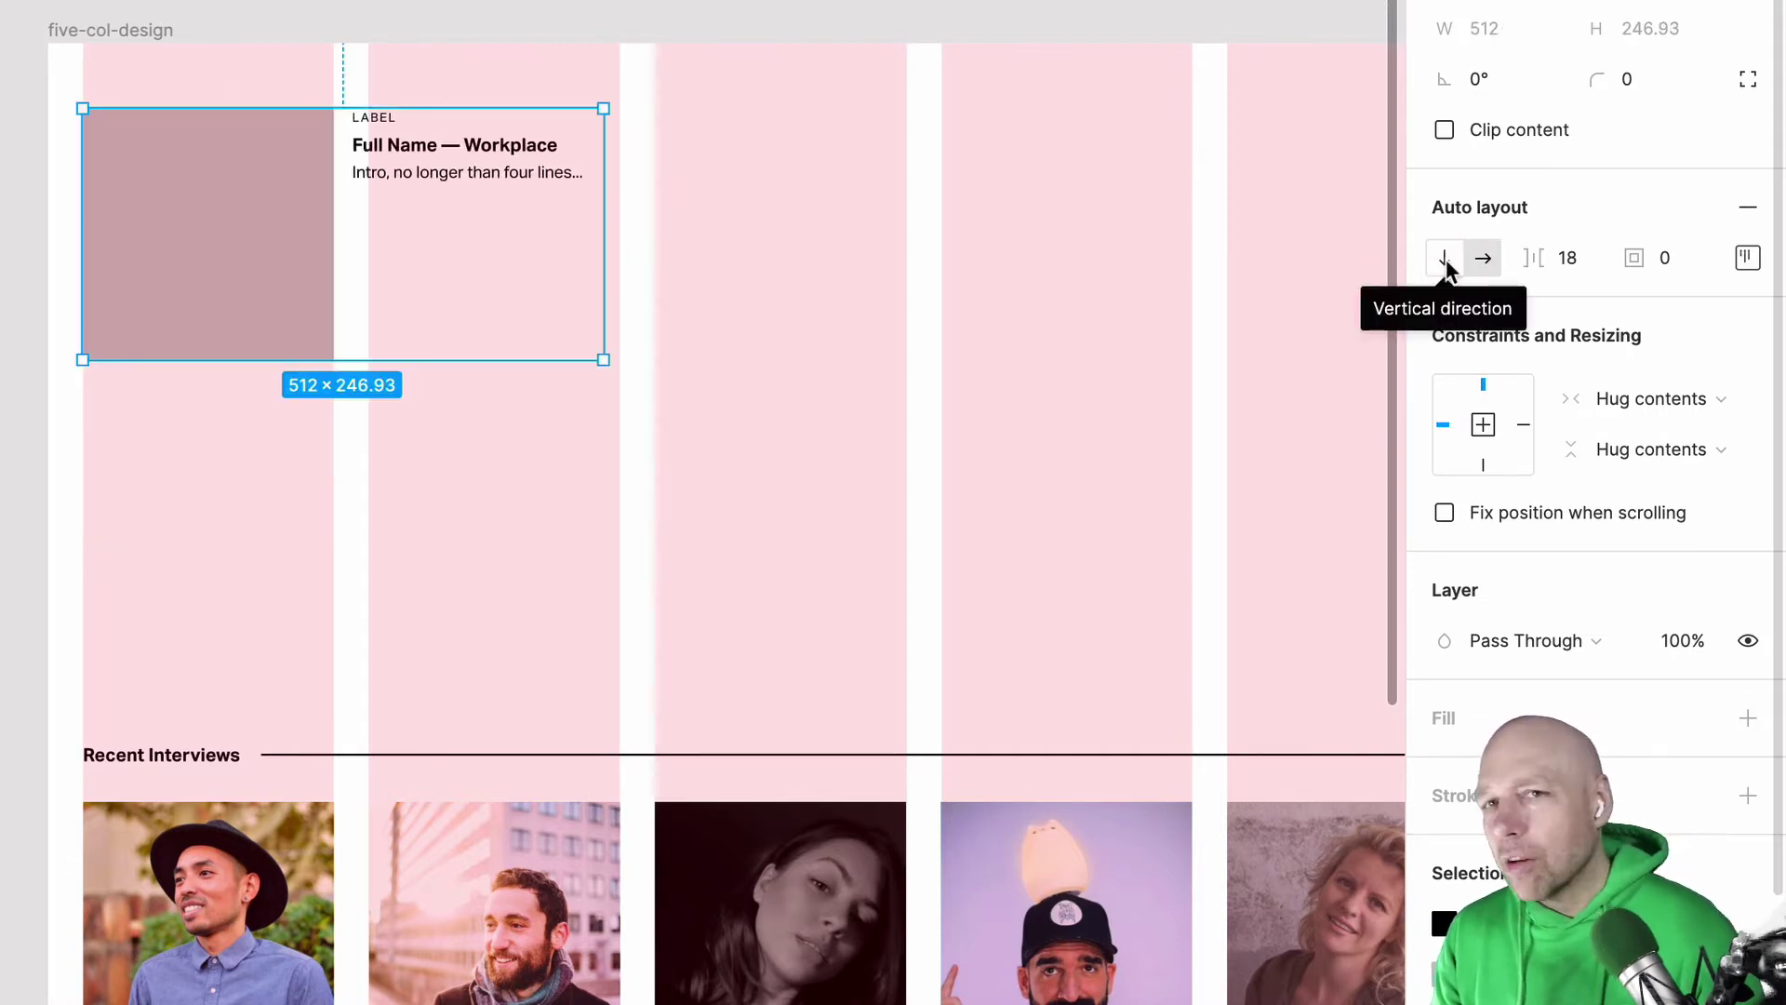
left_click(1445, 260)
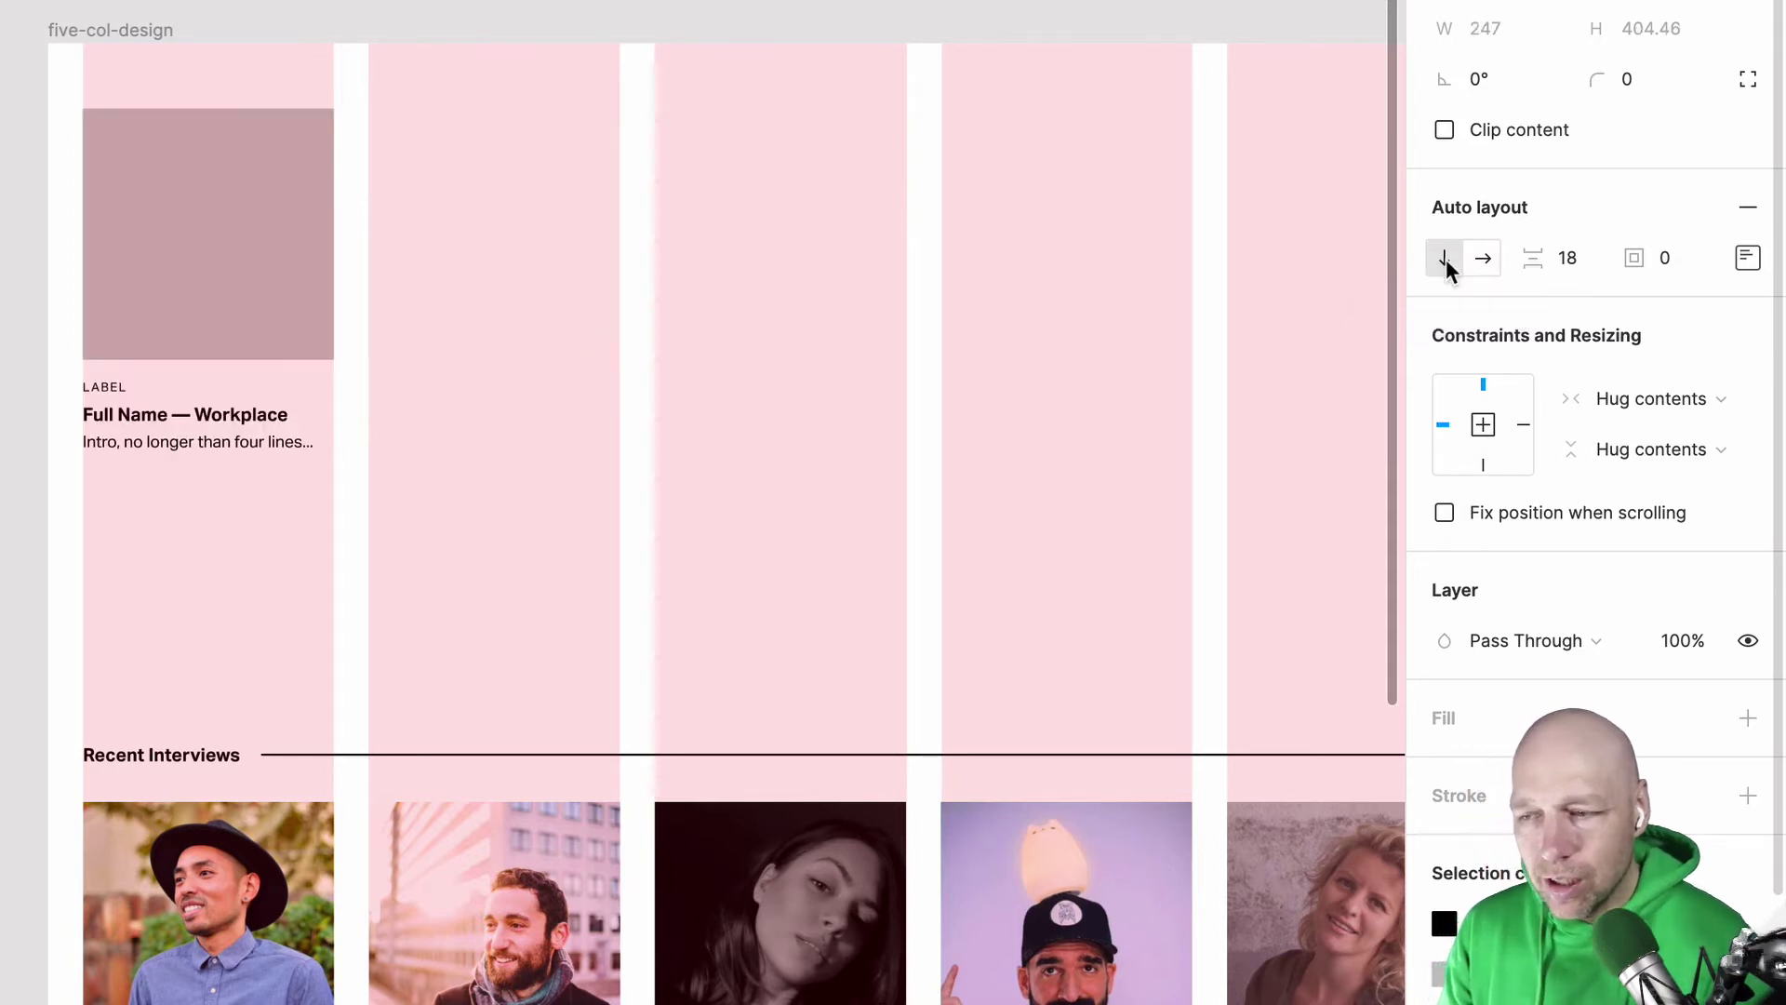
left_click(1483, 261)
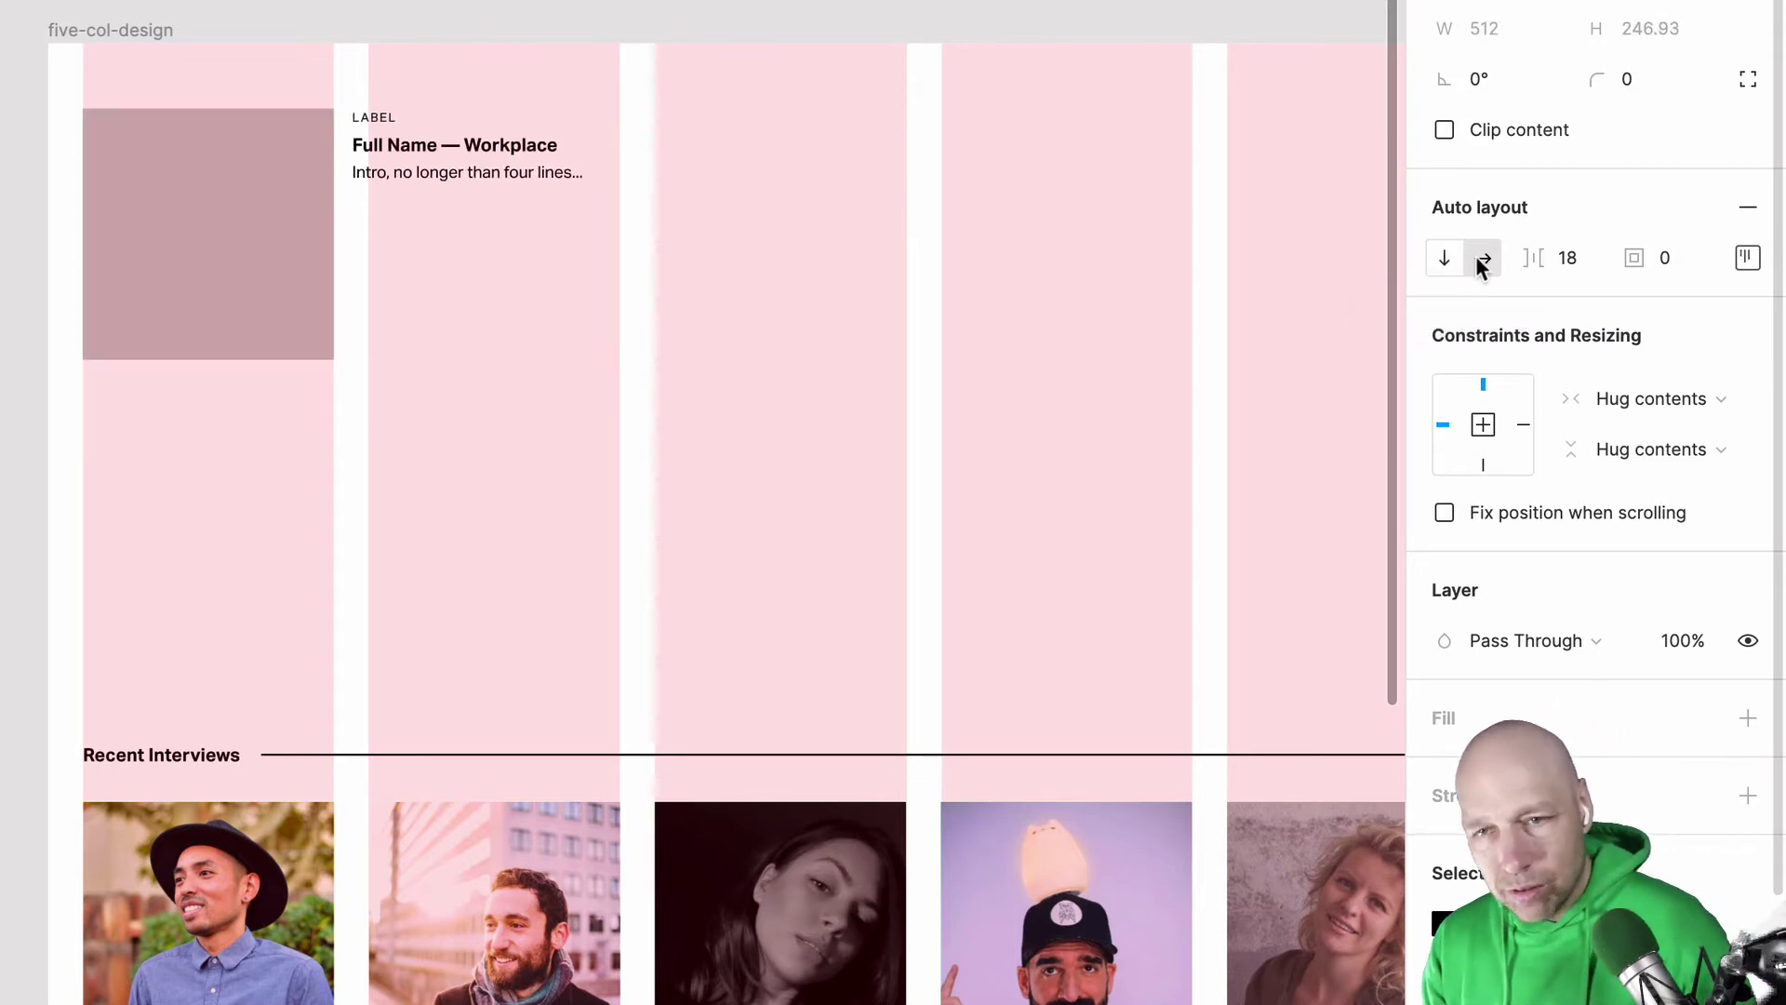
left_click(1445, 259)
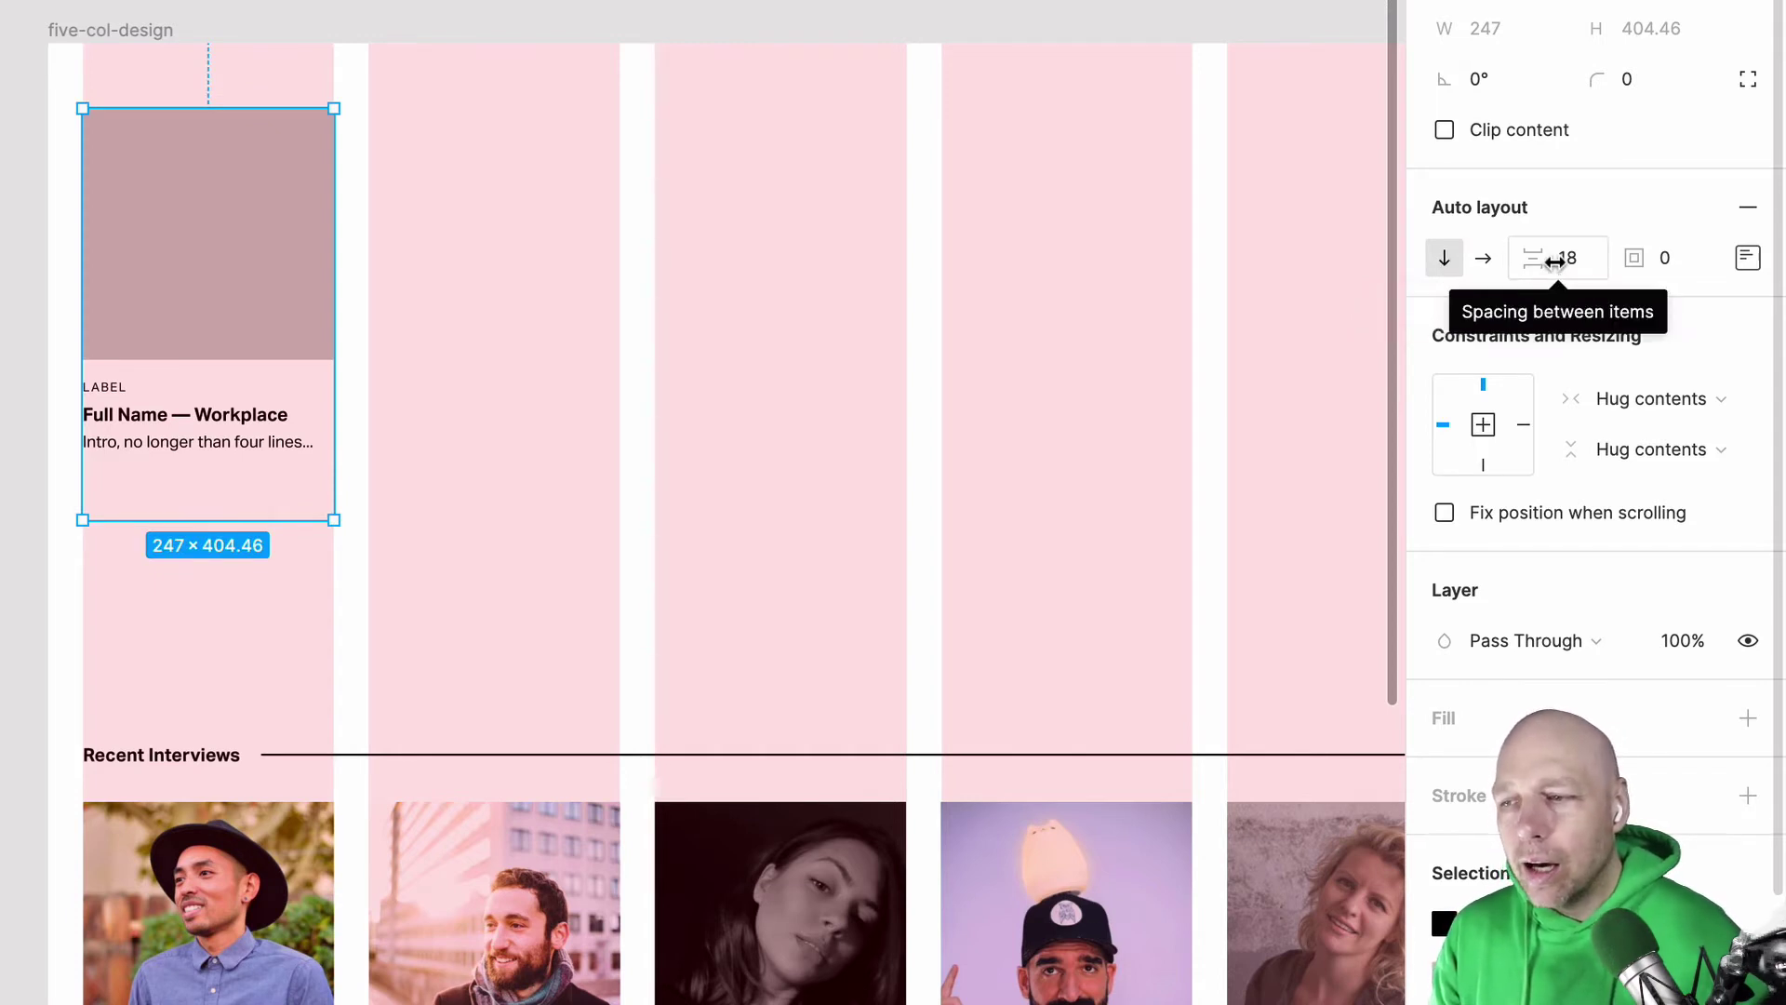
Step: Set the spacing between items in the card's auto layout to 16
left_click(1588, 272)
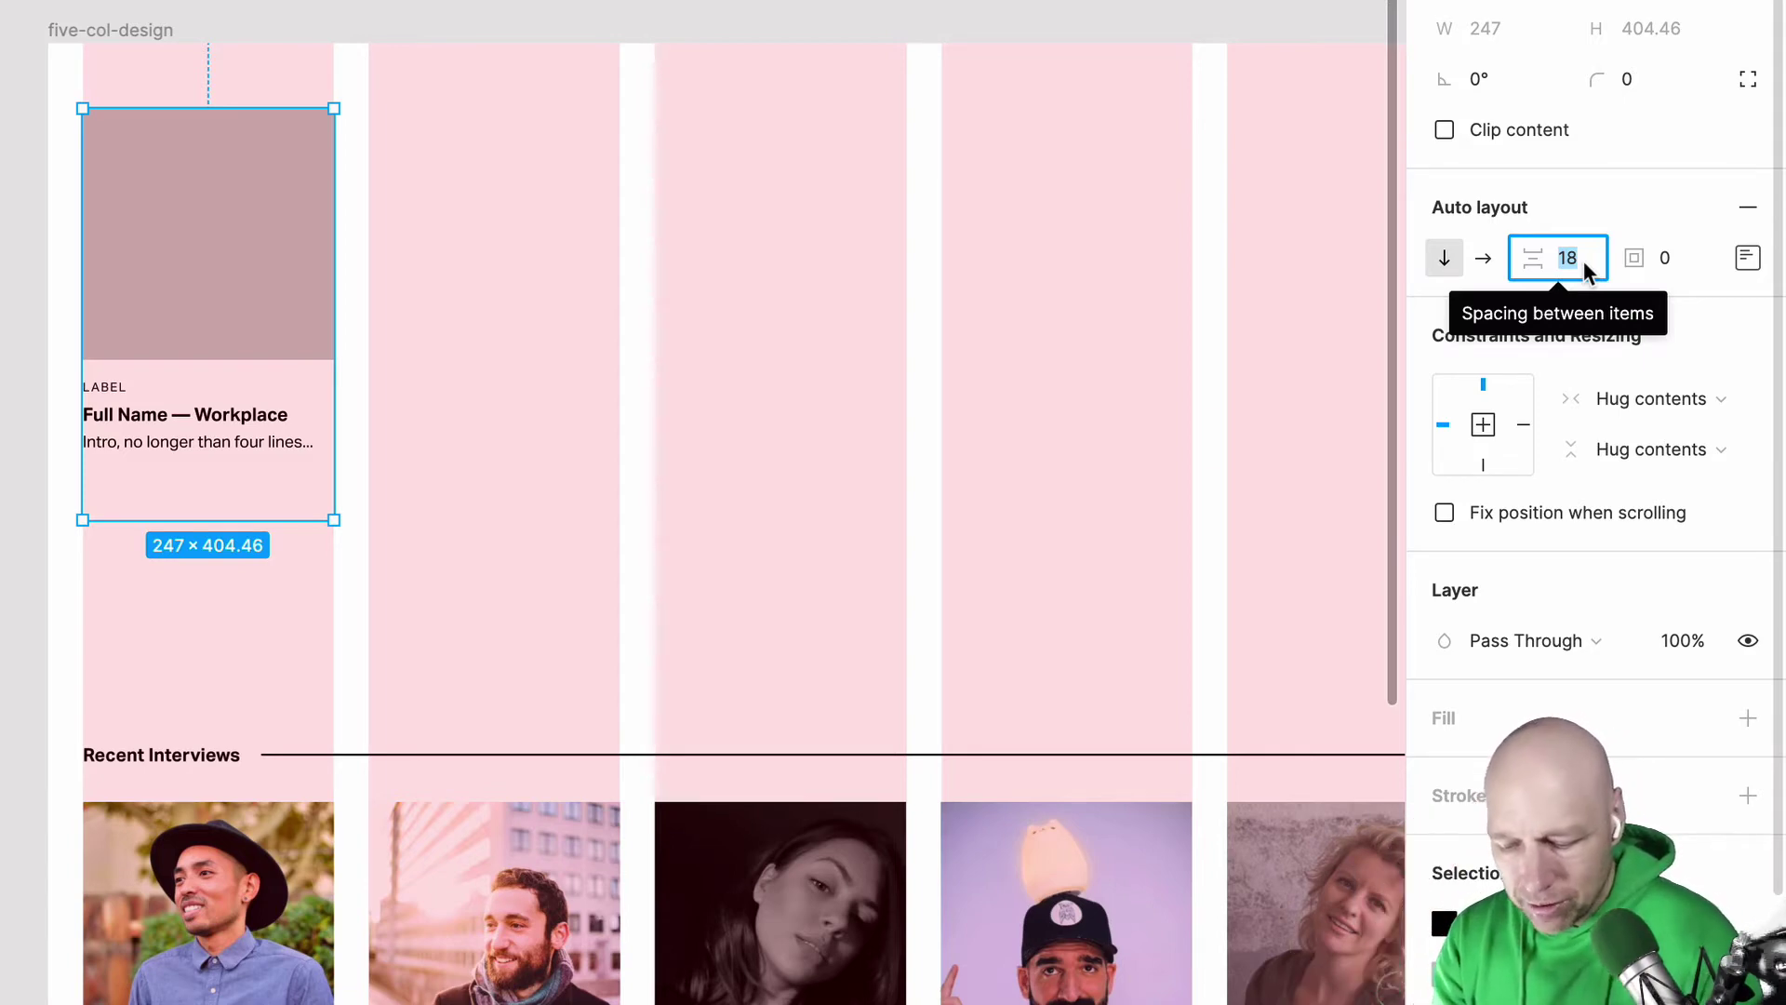
type("16")
left_click(989, 87)
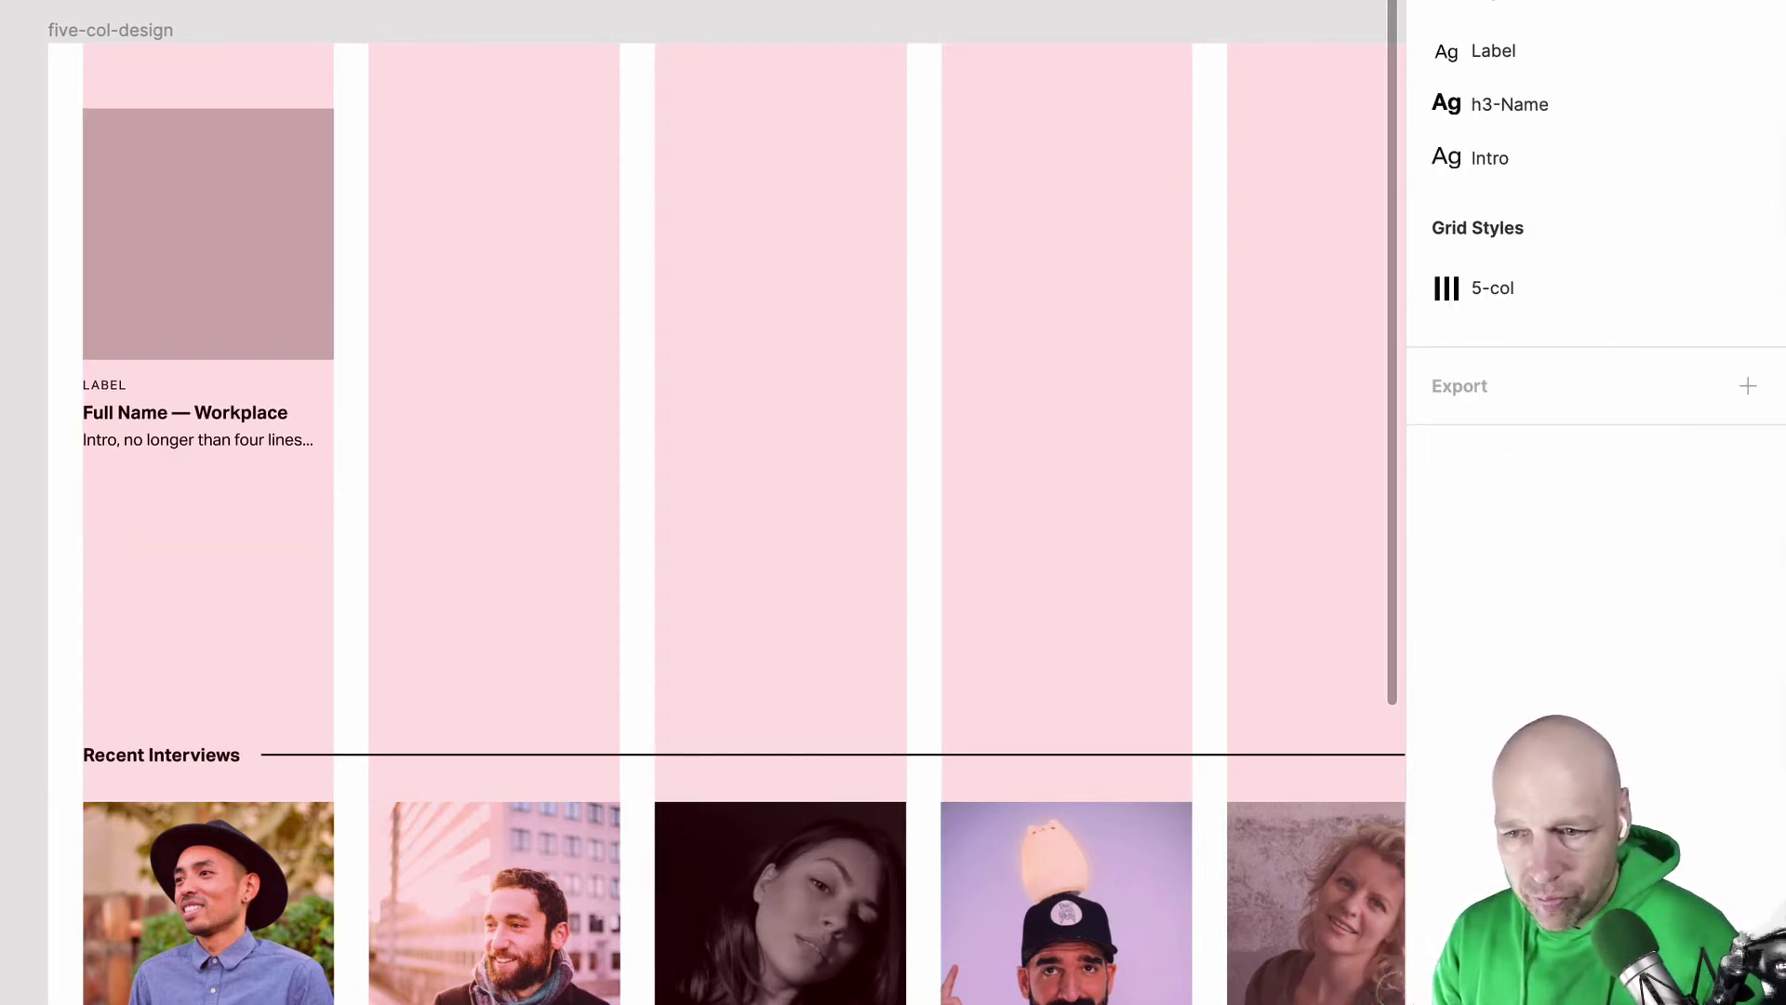
Step: Rename the card's auto layout frame as 1-col-intro
left_click(263, 319)
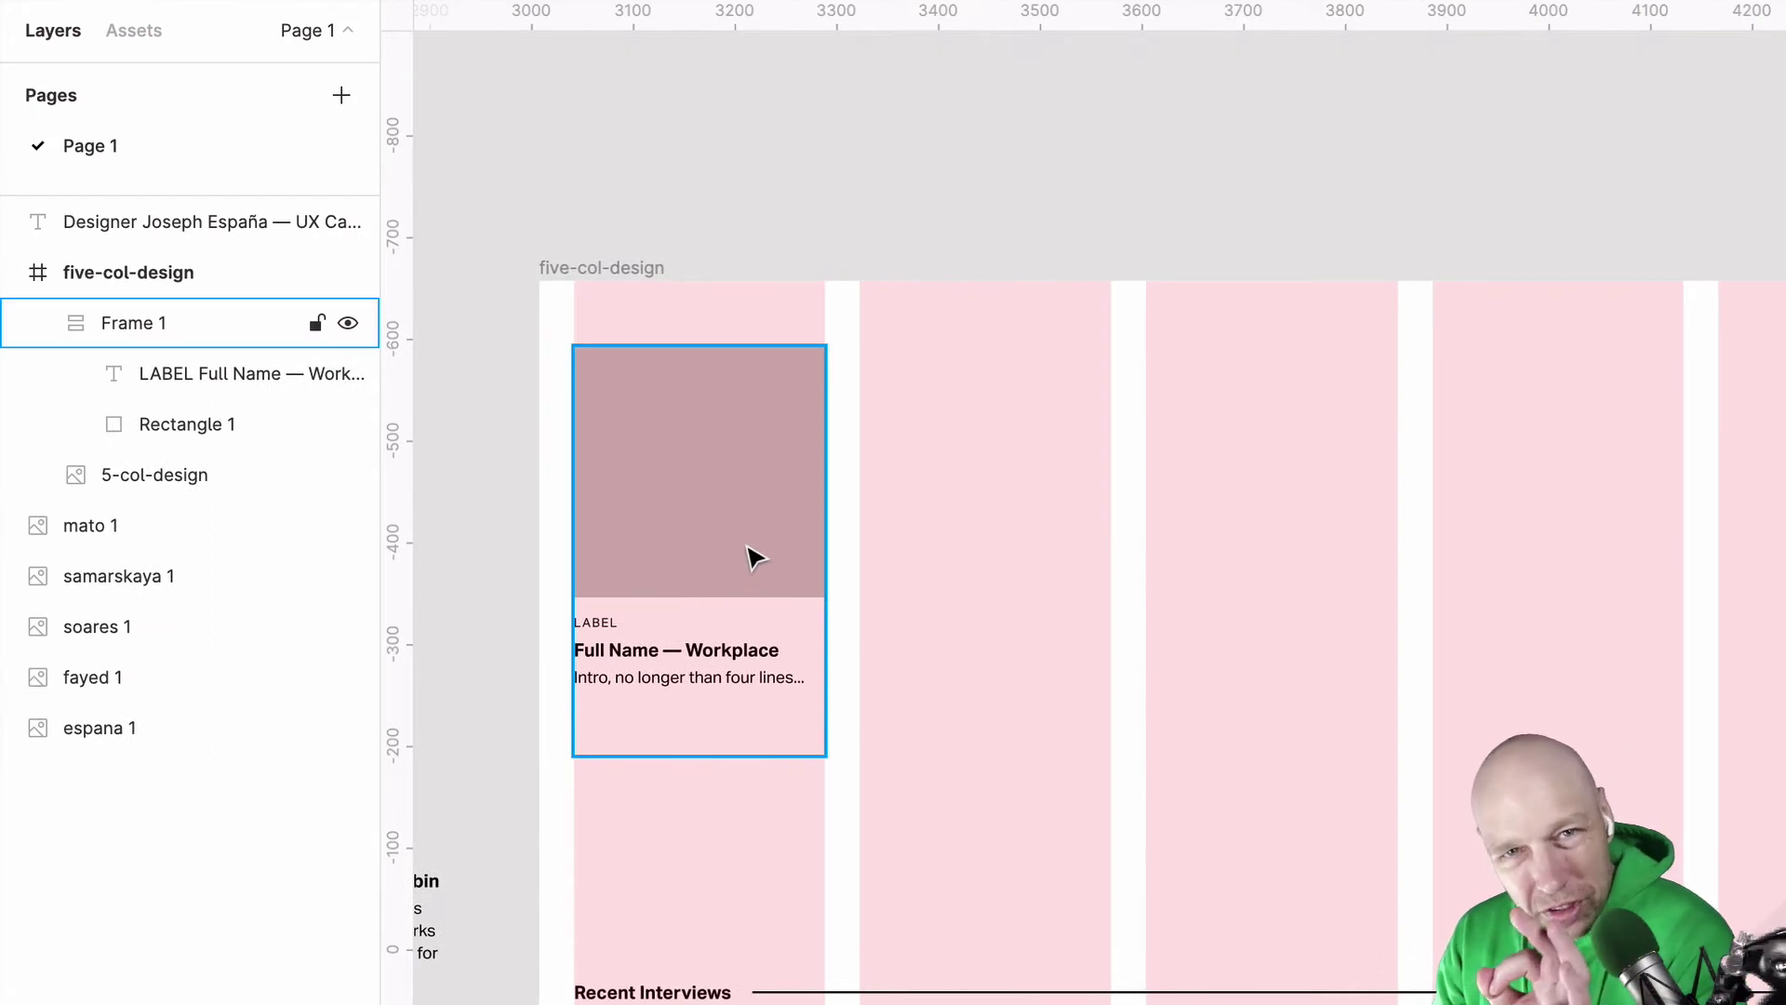
left_click(753, 556)
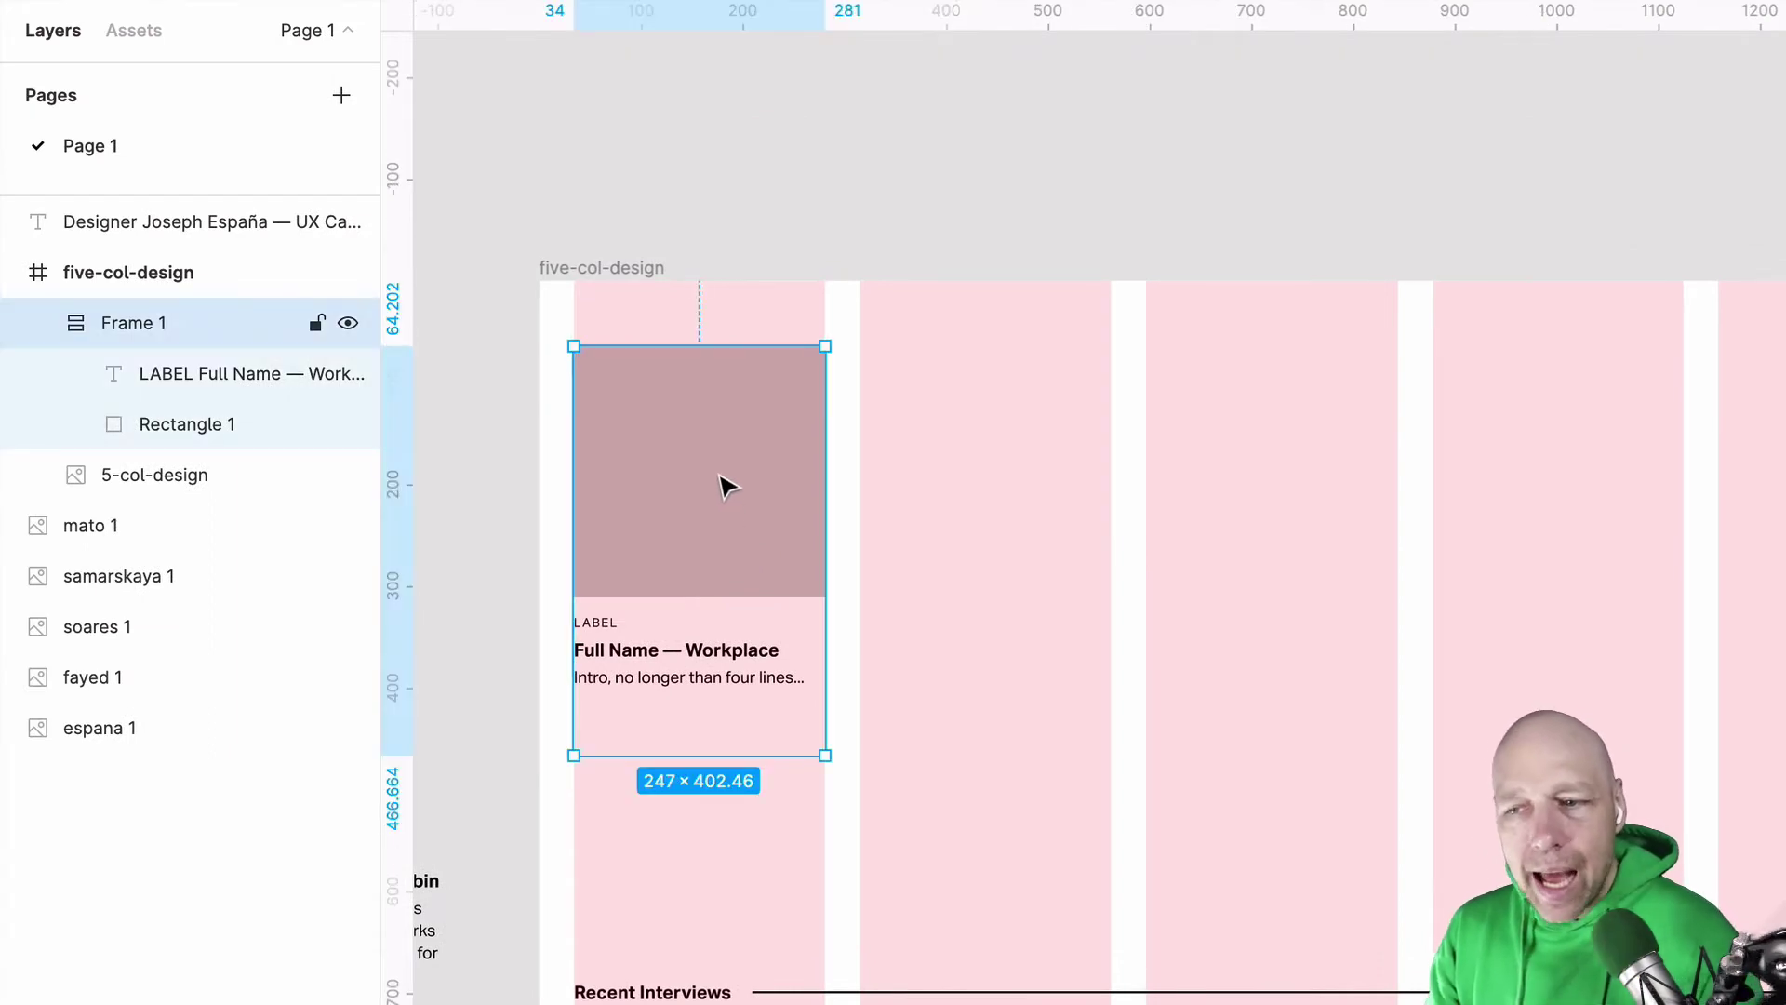
double_click(133, 322)
type("1-col-intro")
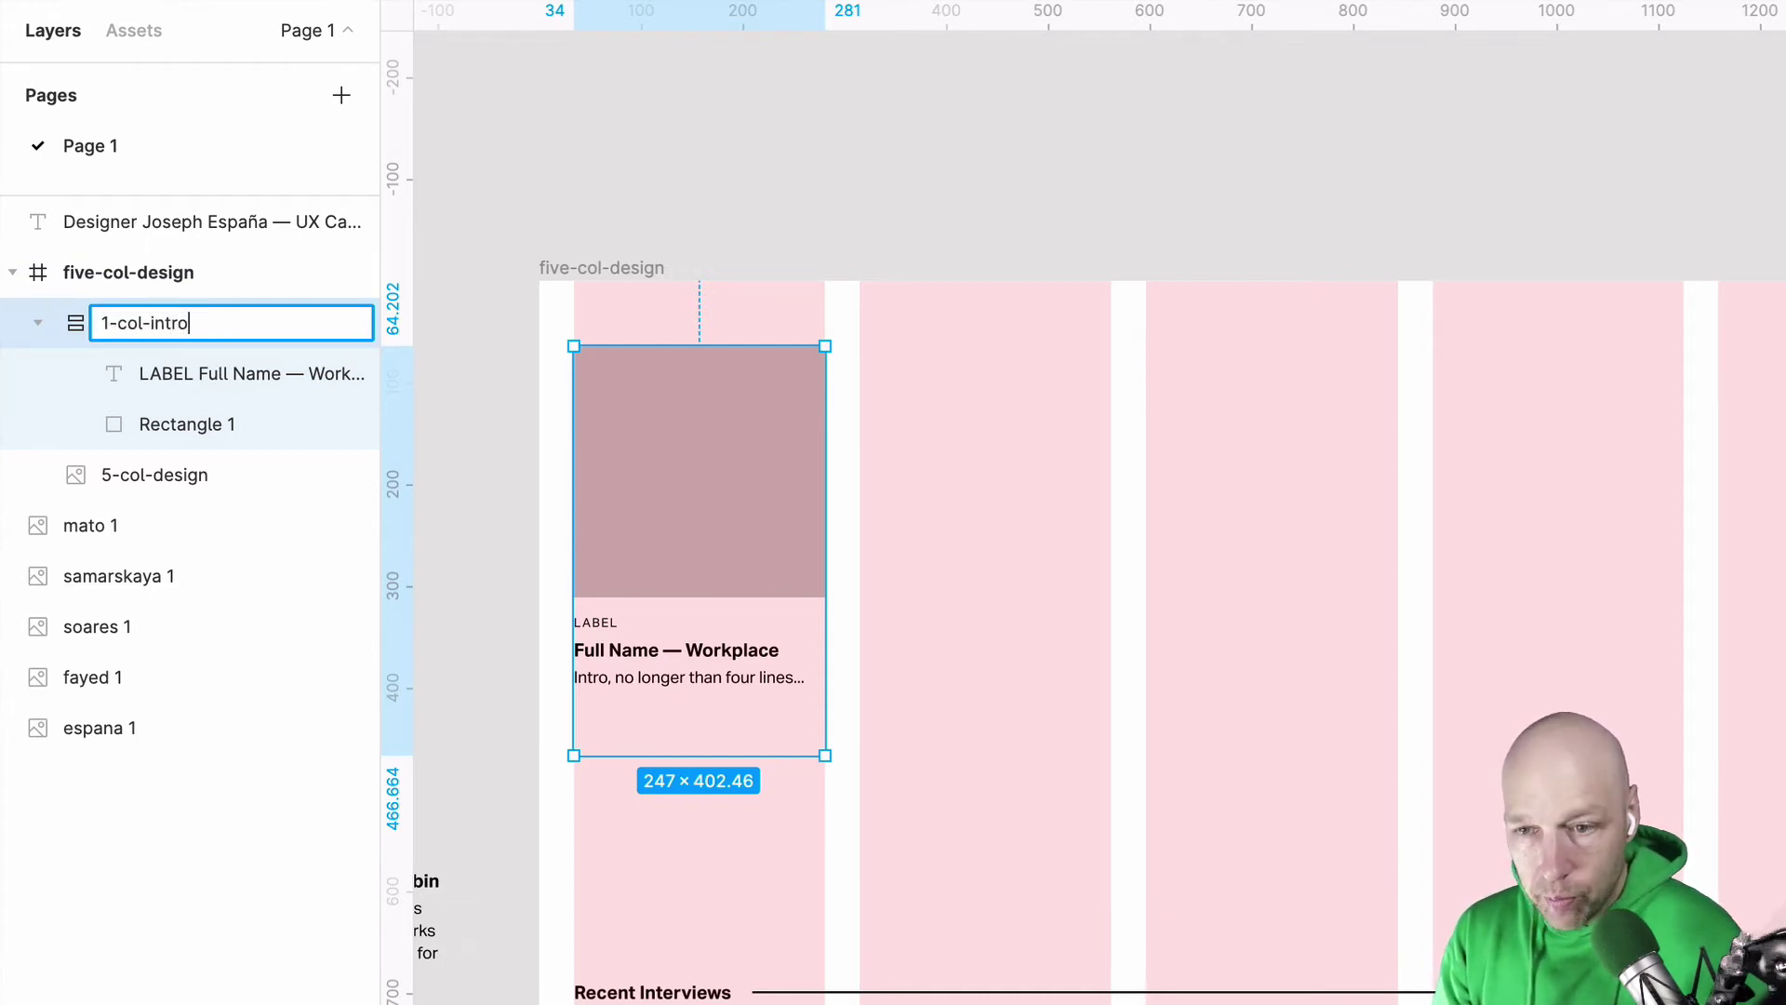
key("Return")
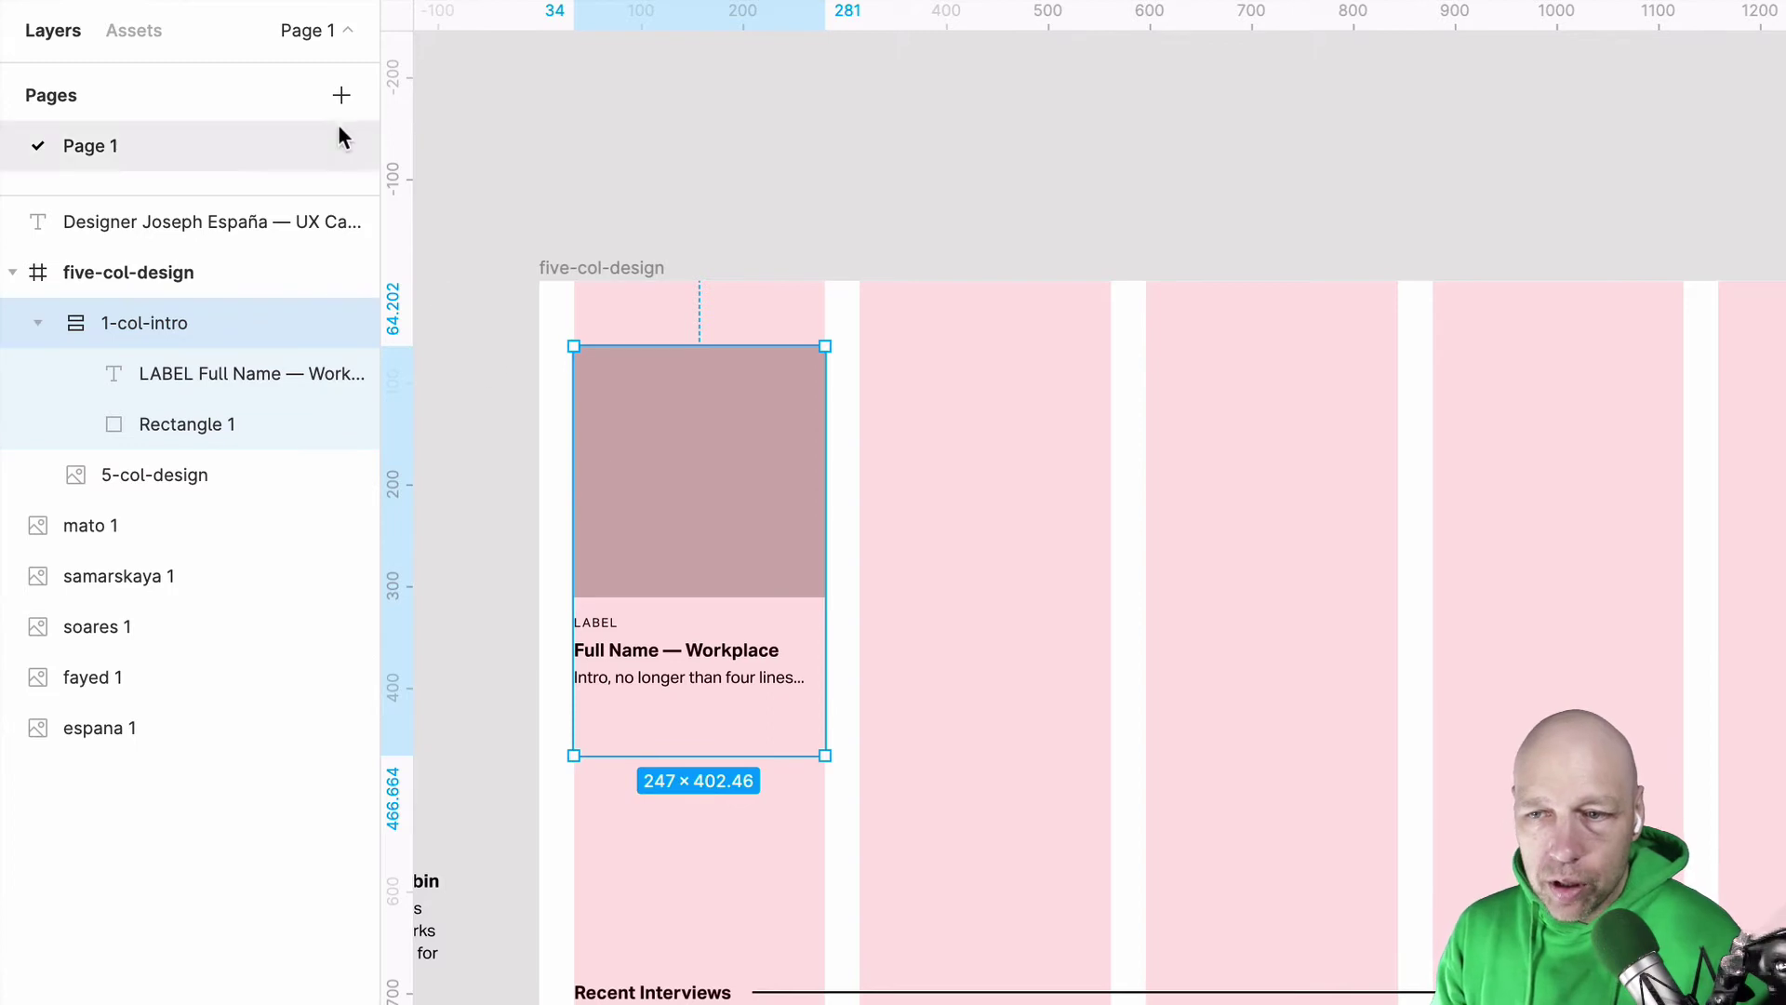
Step: Add a new page to the file and name it Components
left_click(342, 95)
type("Compo")
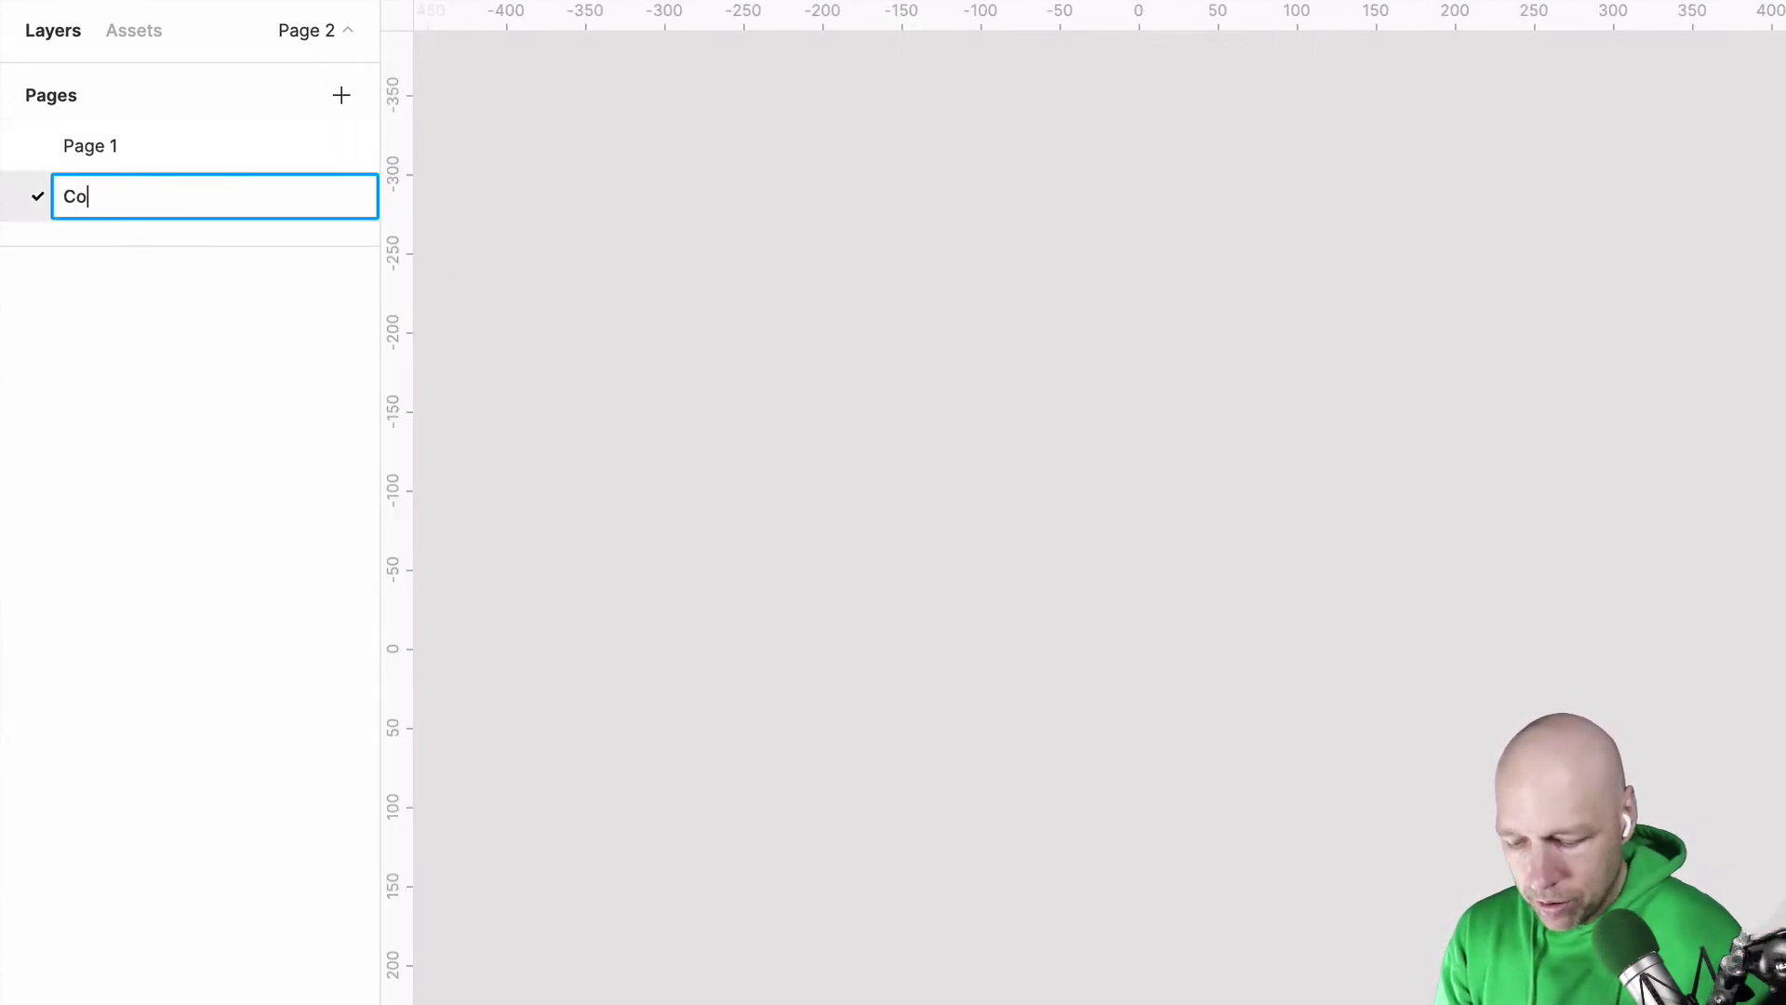
type("nents")
key("Return")
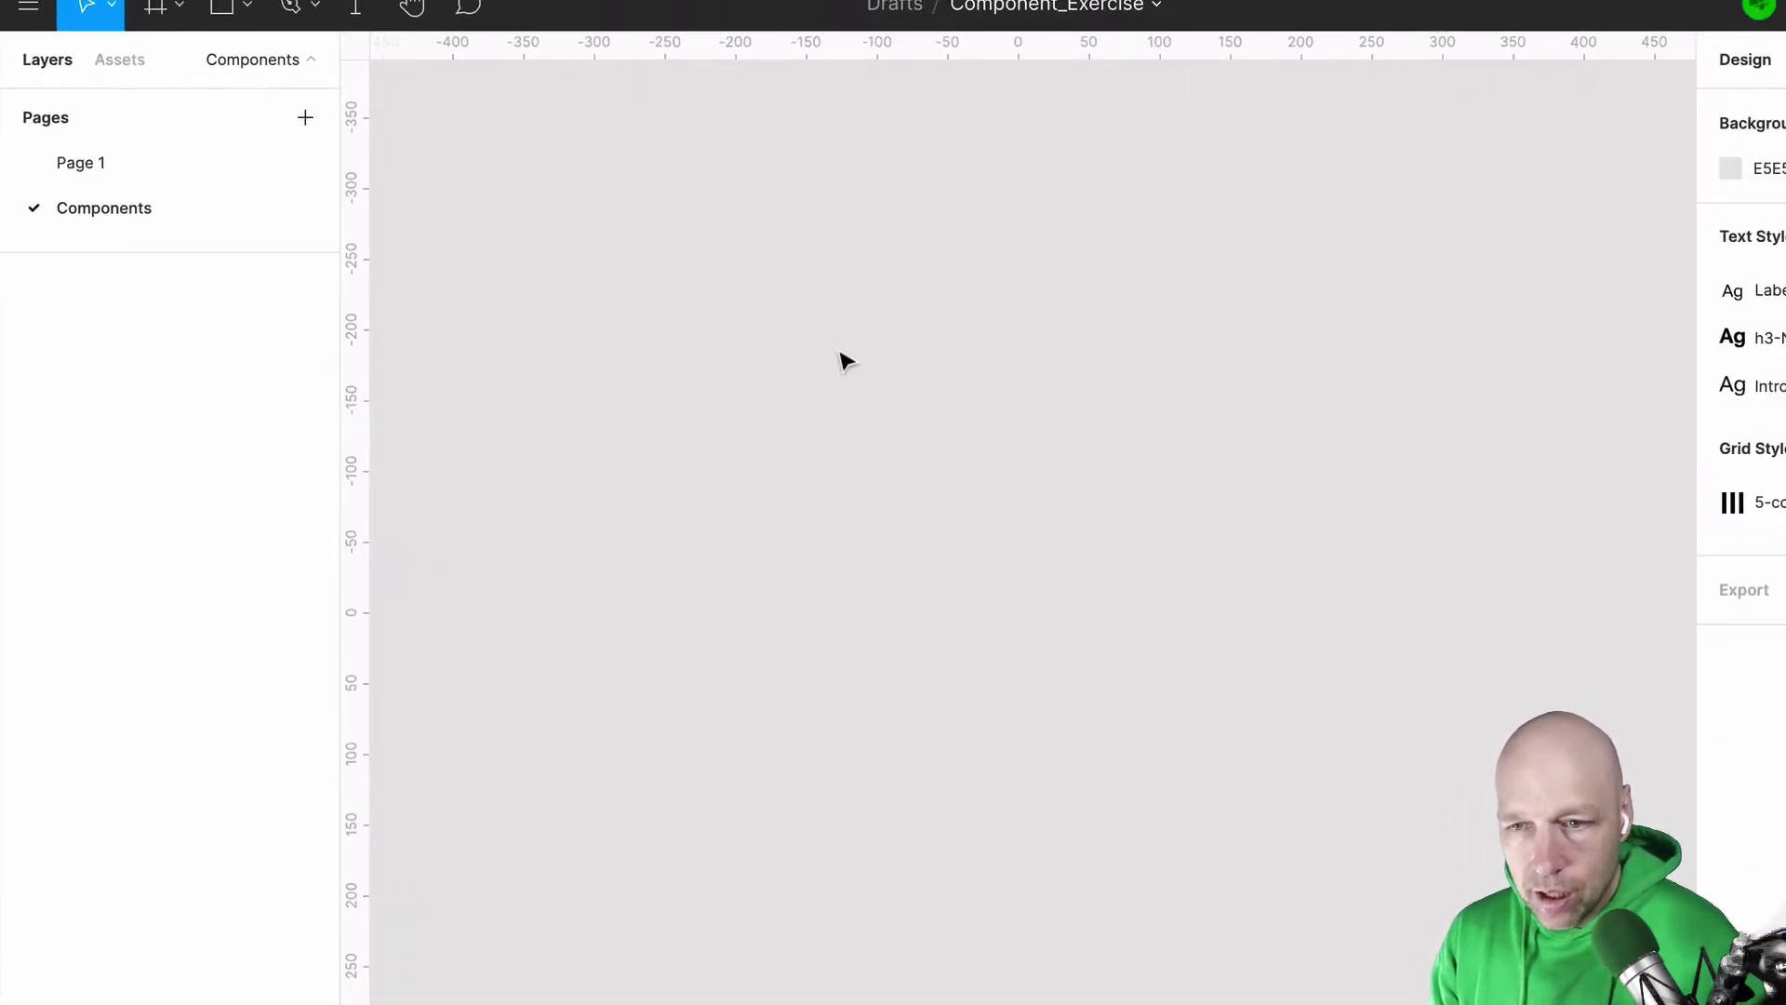
Step: Paste the 1-col-intro card onto the Components page and select the whole card frame
key("ctrl+v")
left_click(1396, 506)
left_click(1109, 388)
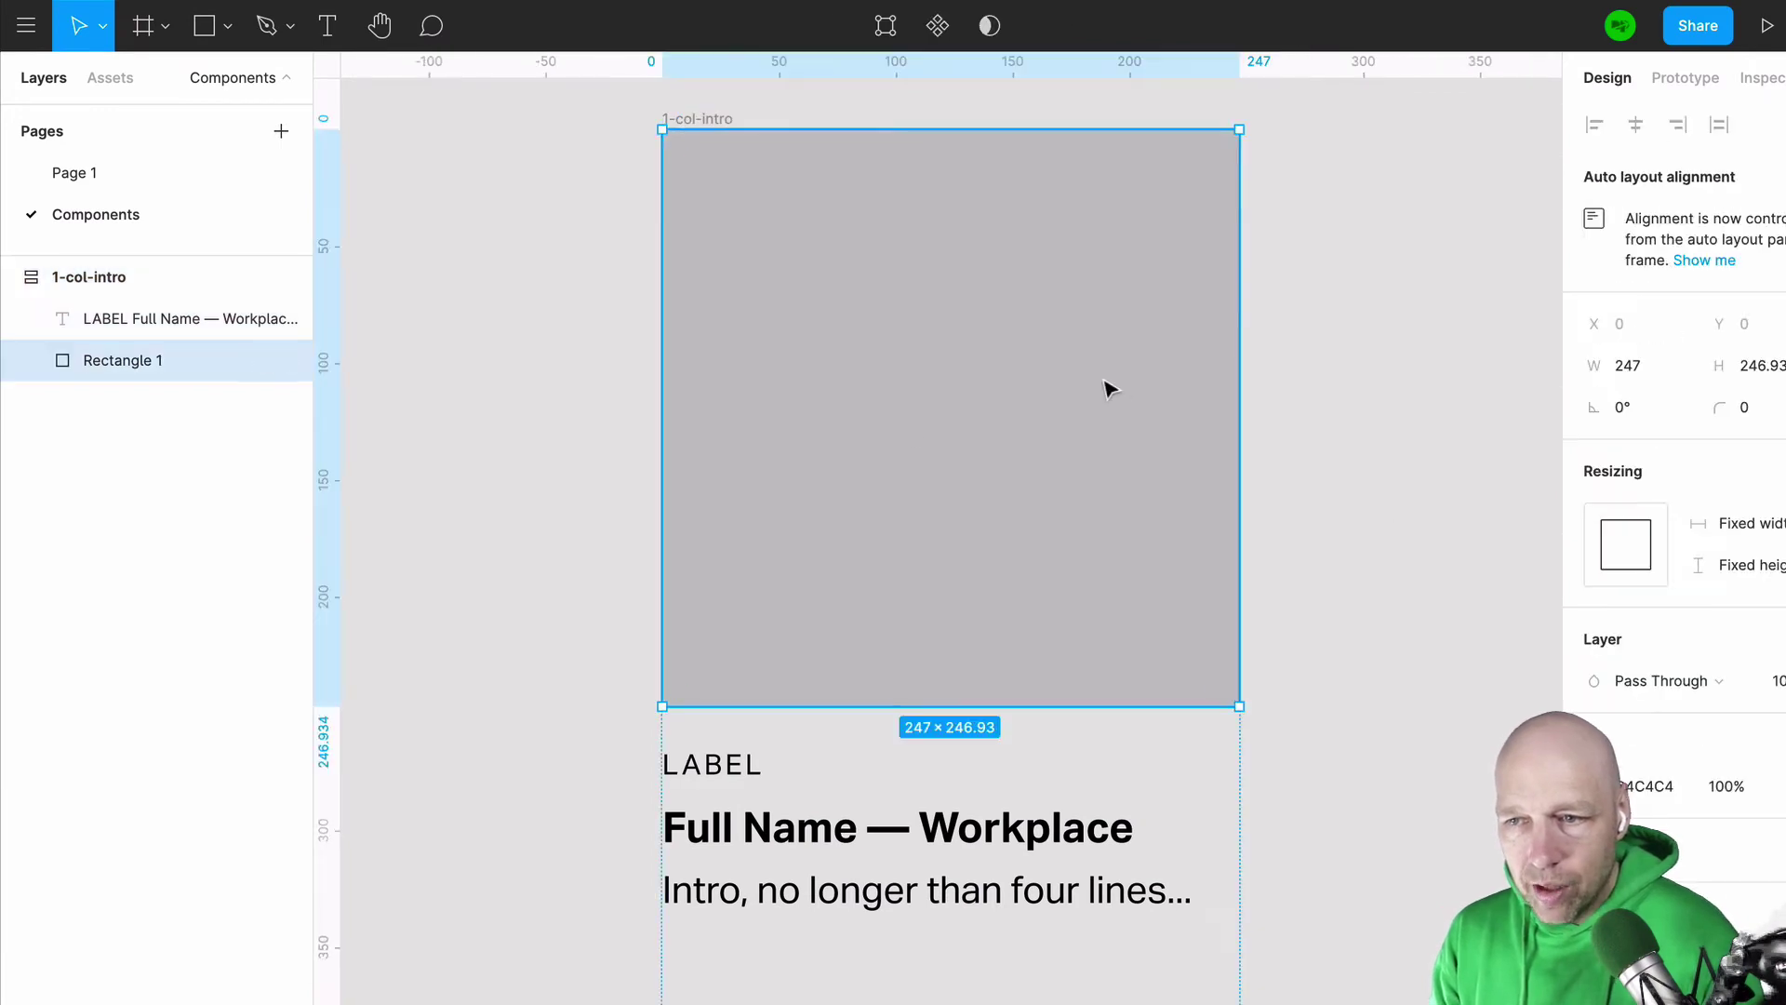
left_click(1391, 289)
scroll(1340, 363, "down", 5)
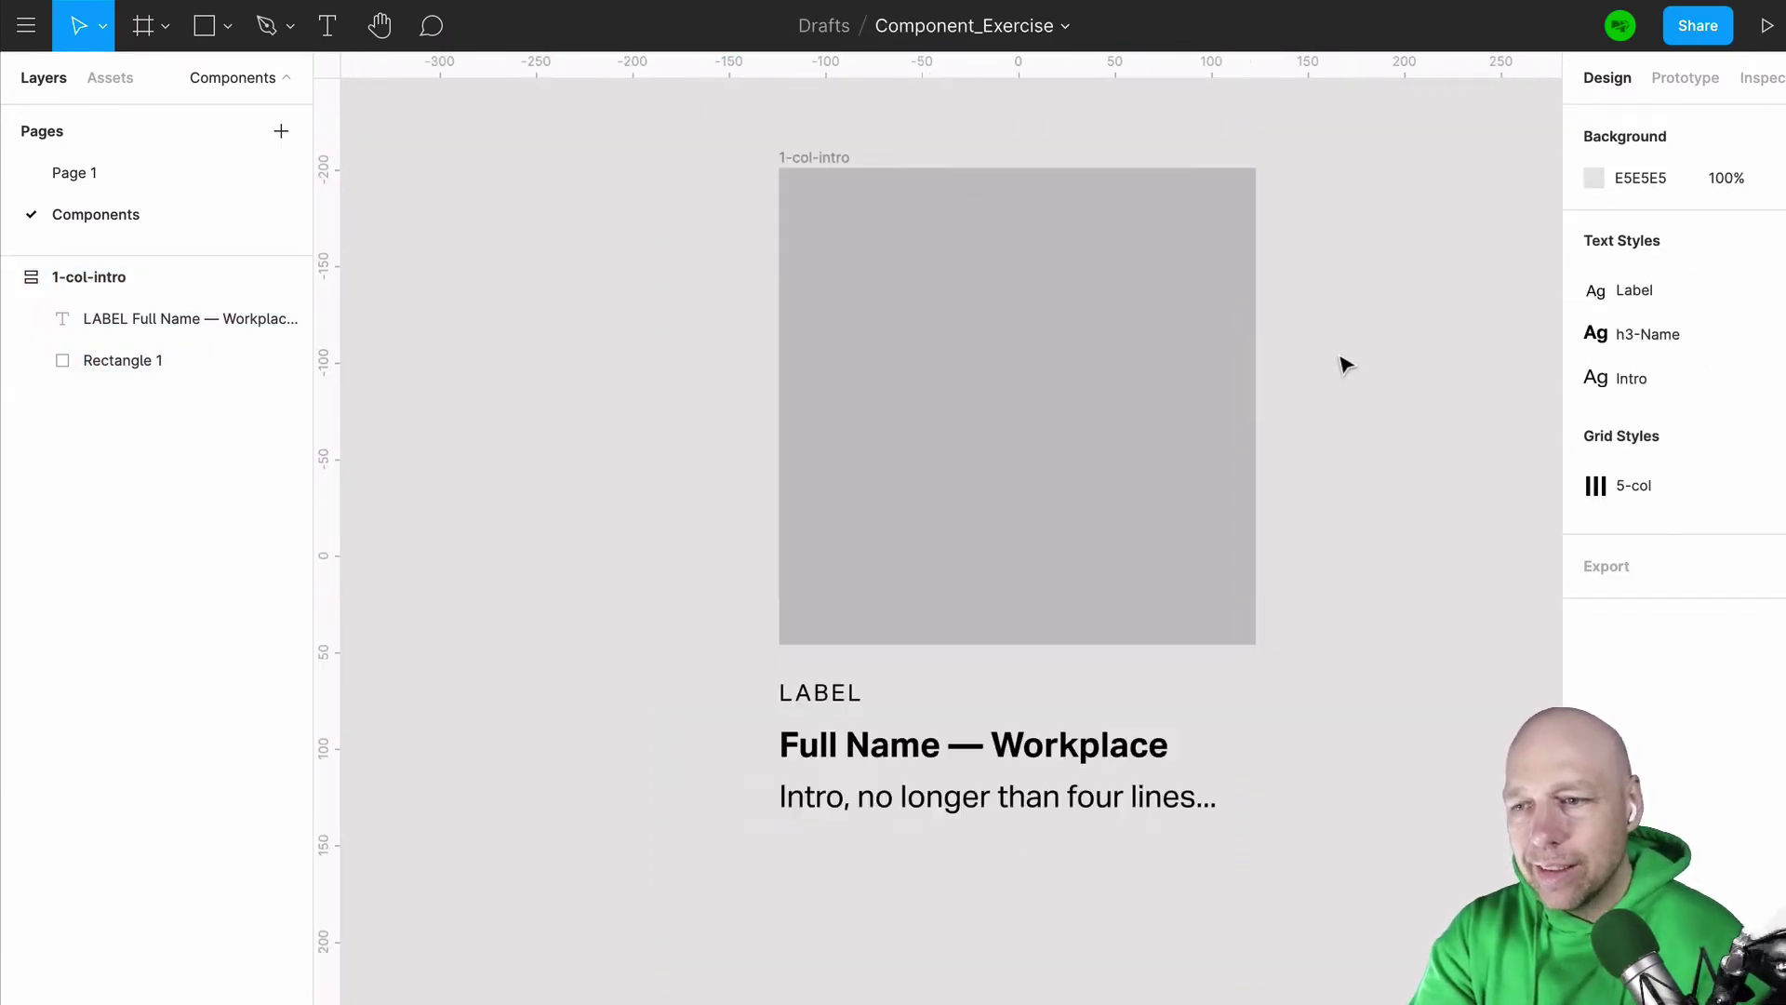
scroll(1346, 364, "right", 3)
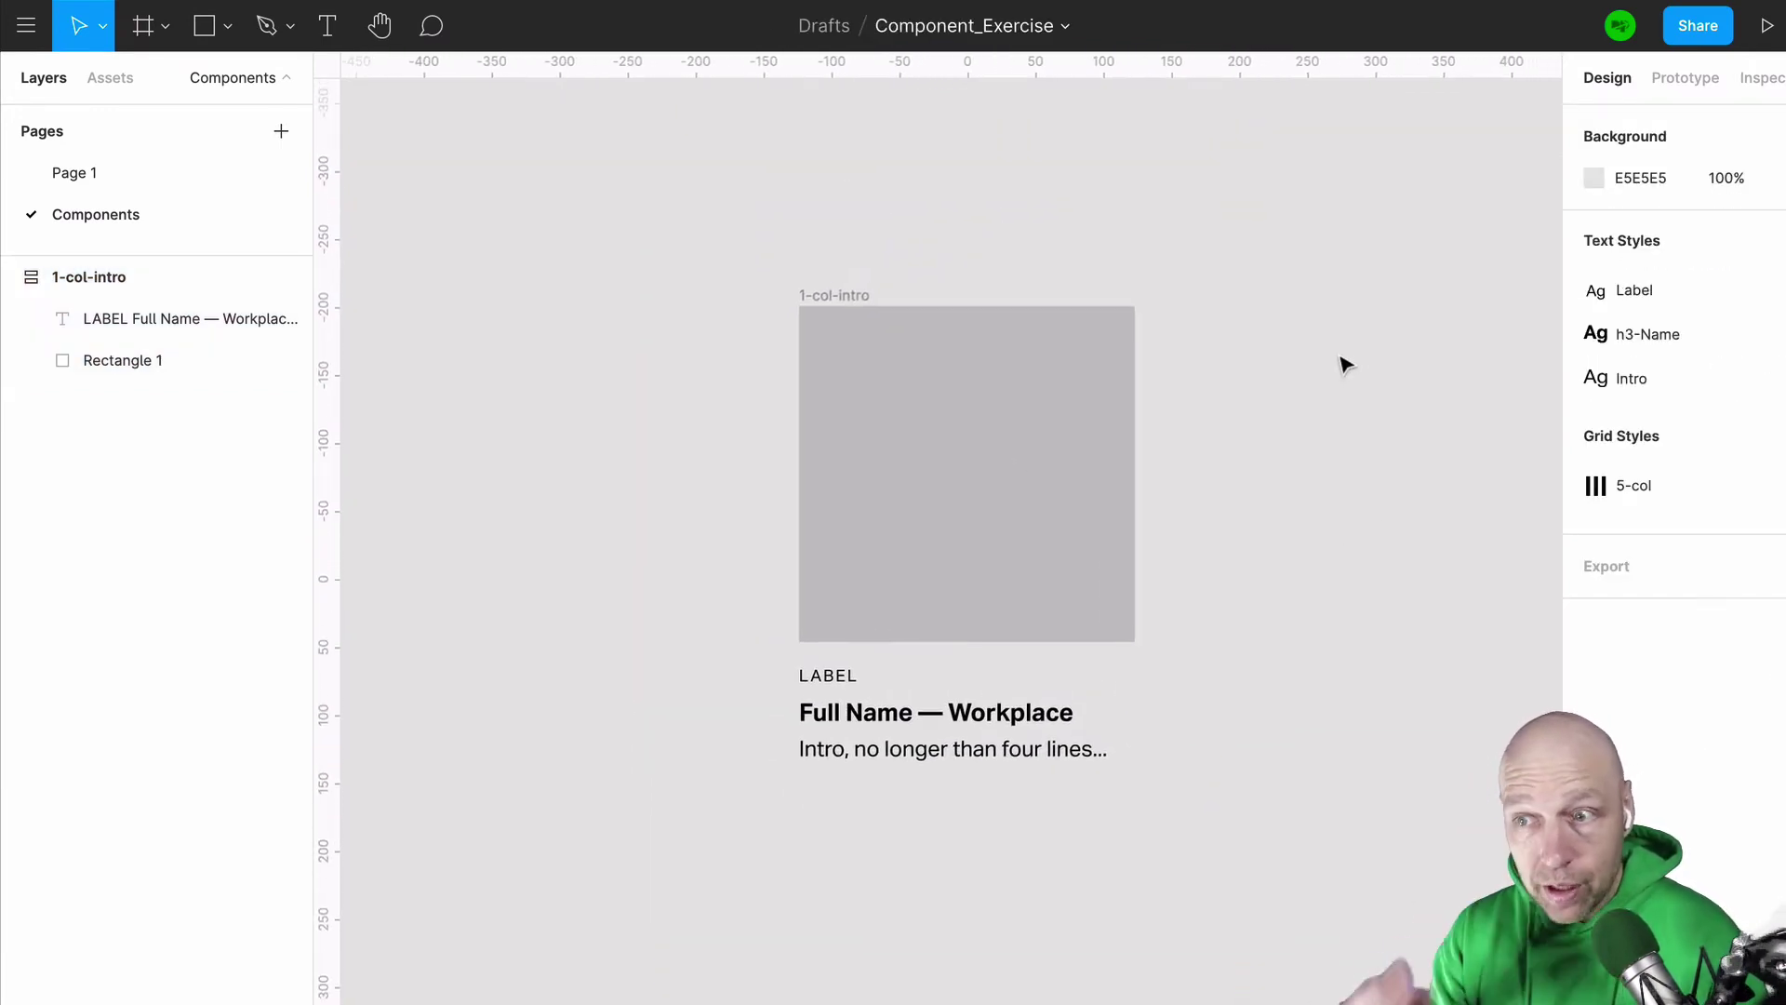
left_click(822, 296)
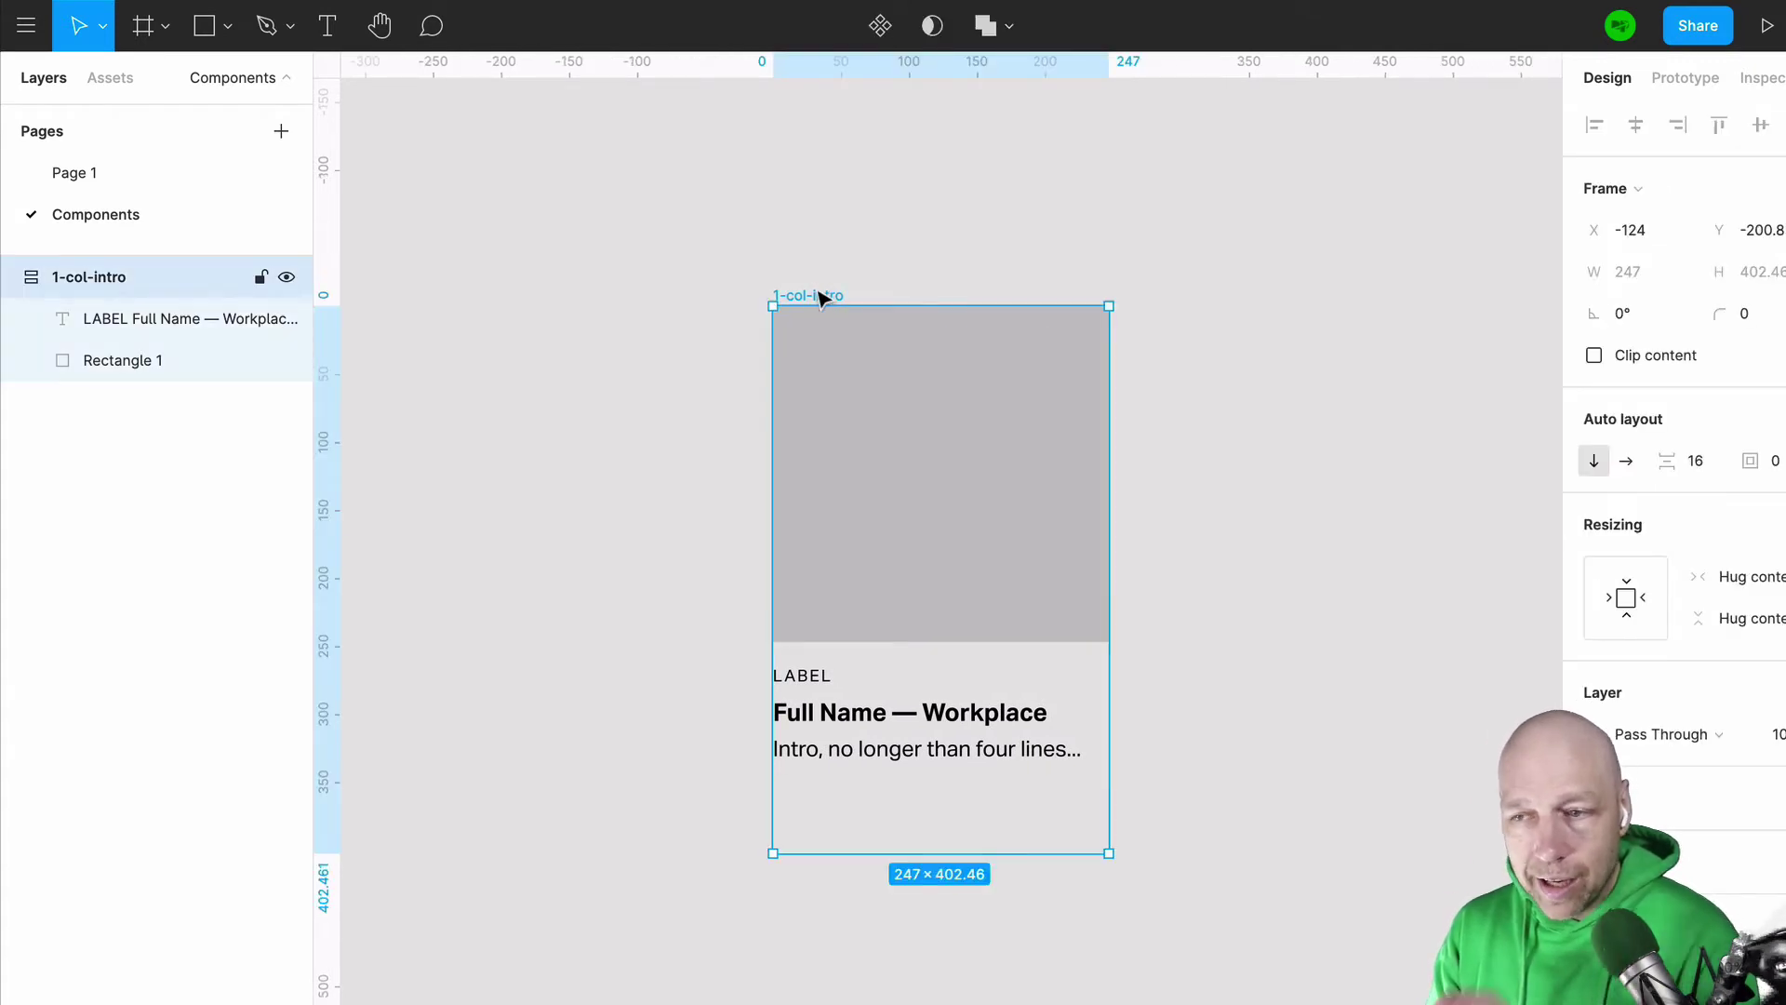
Step: Turn the 1-col-intro card into a component and delete the original card from the five-col-design frame on Page 1
left_click(882, 28)
left_click(1288, 275)
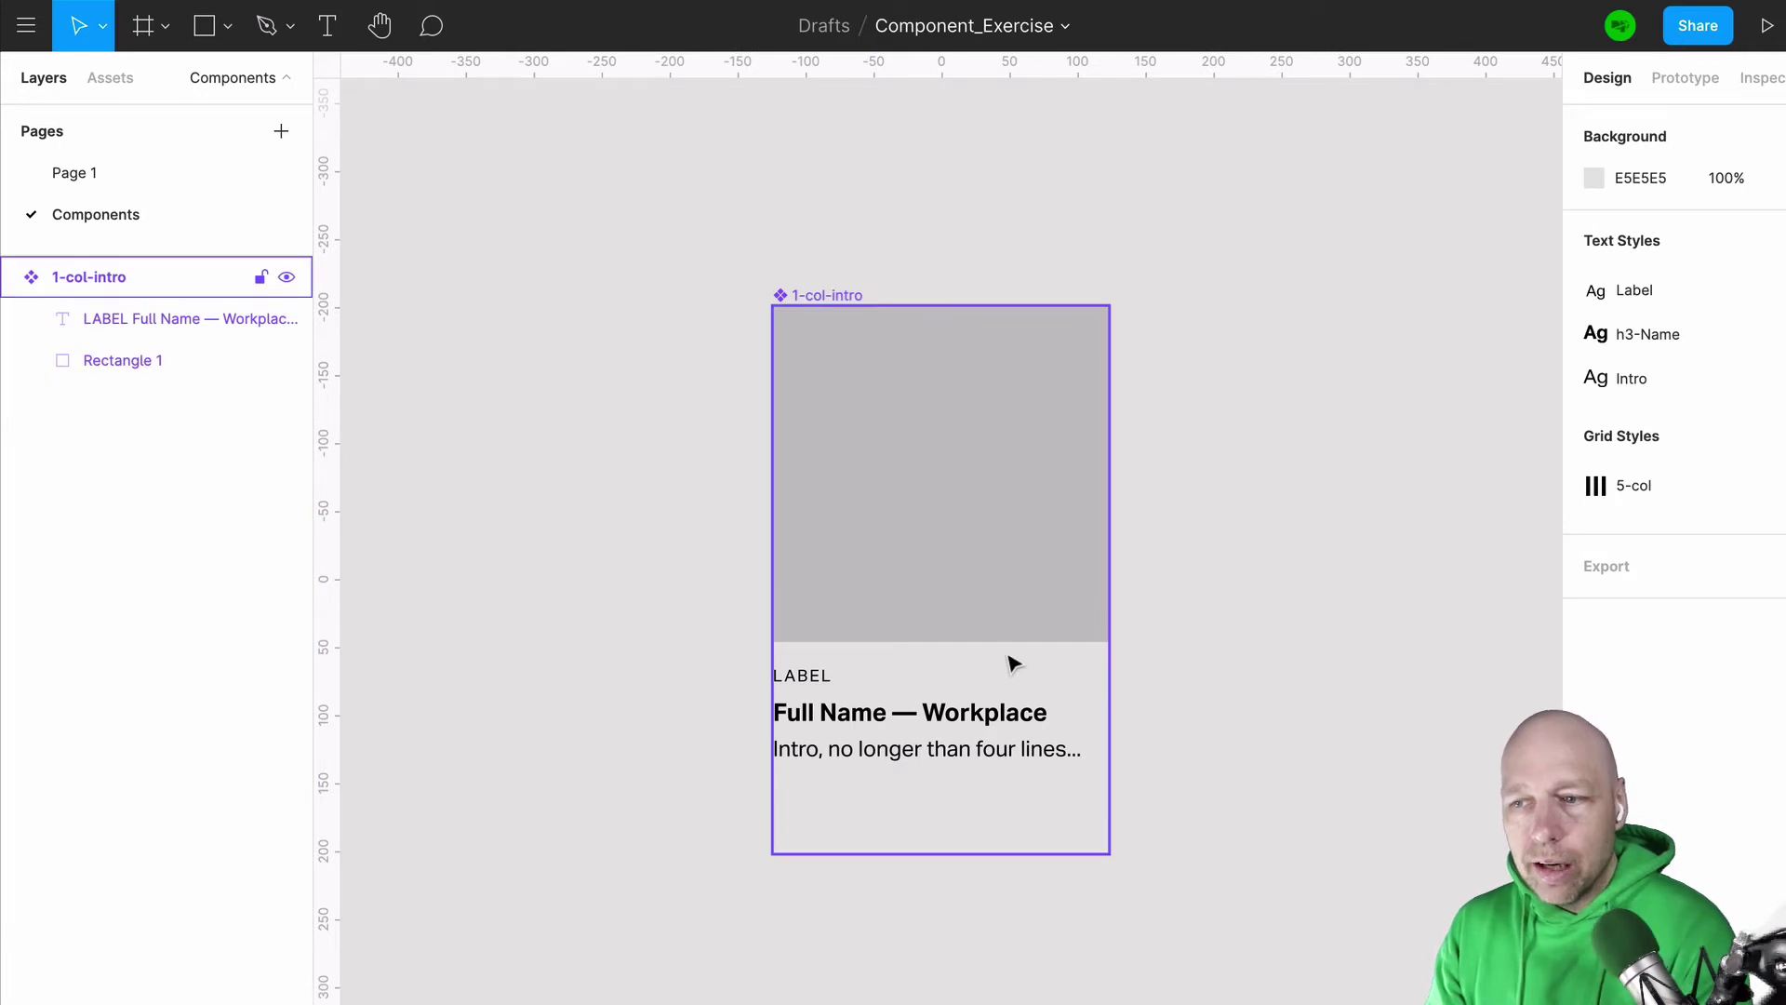
left_click(91, 182)
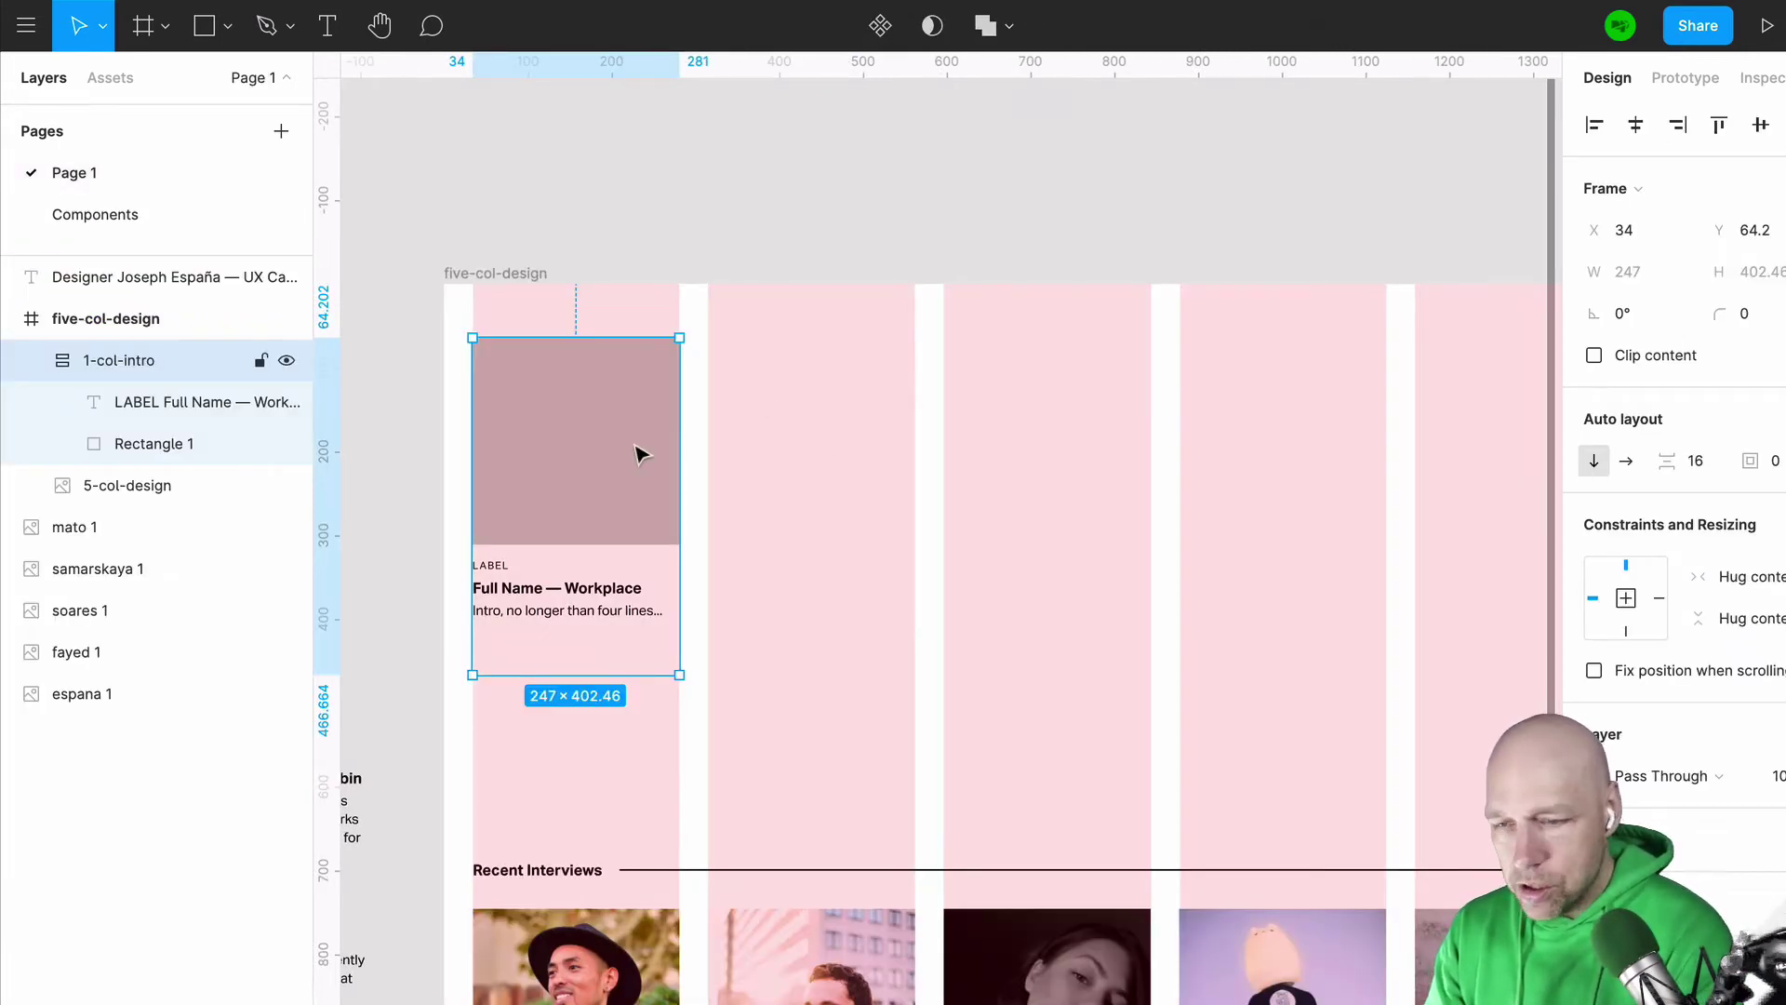
key("Delete")
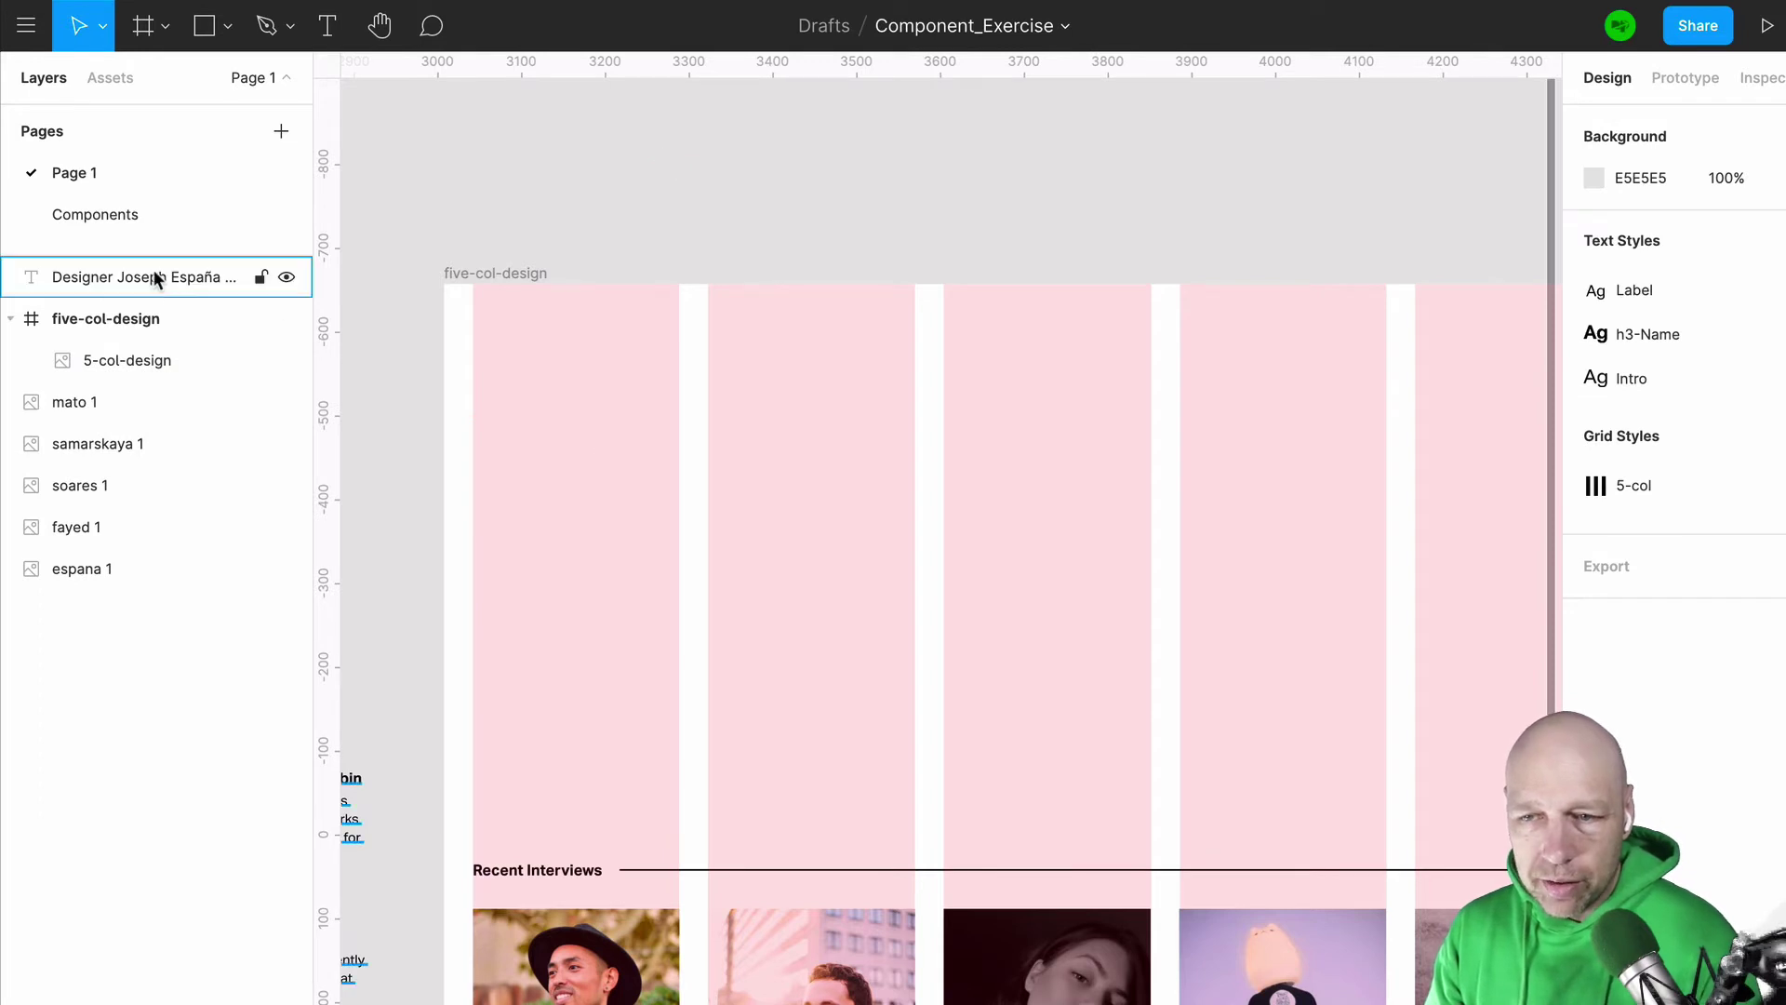
Step: Place instances of the 1-col-intro component in all five grid columns of the five-col-design frame, aligned in one row
left_click(110, 79)
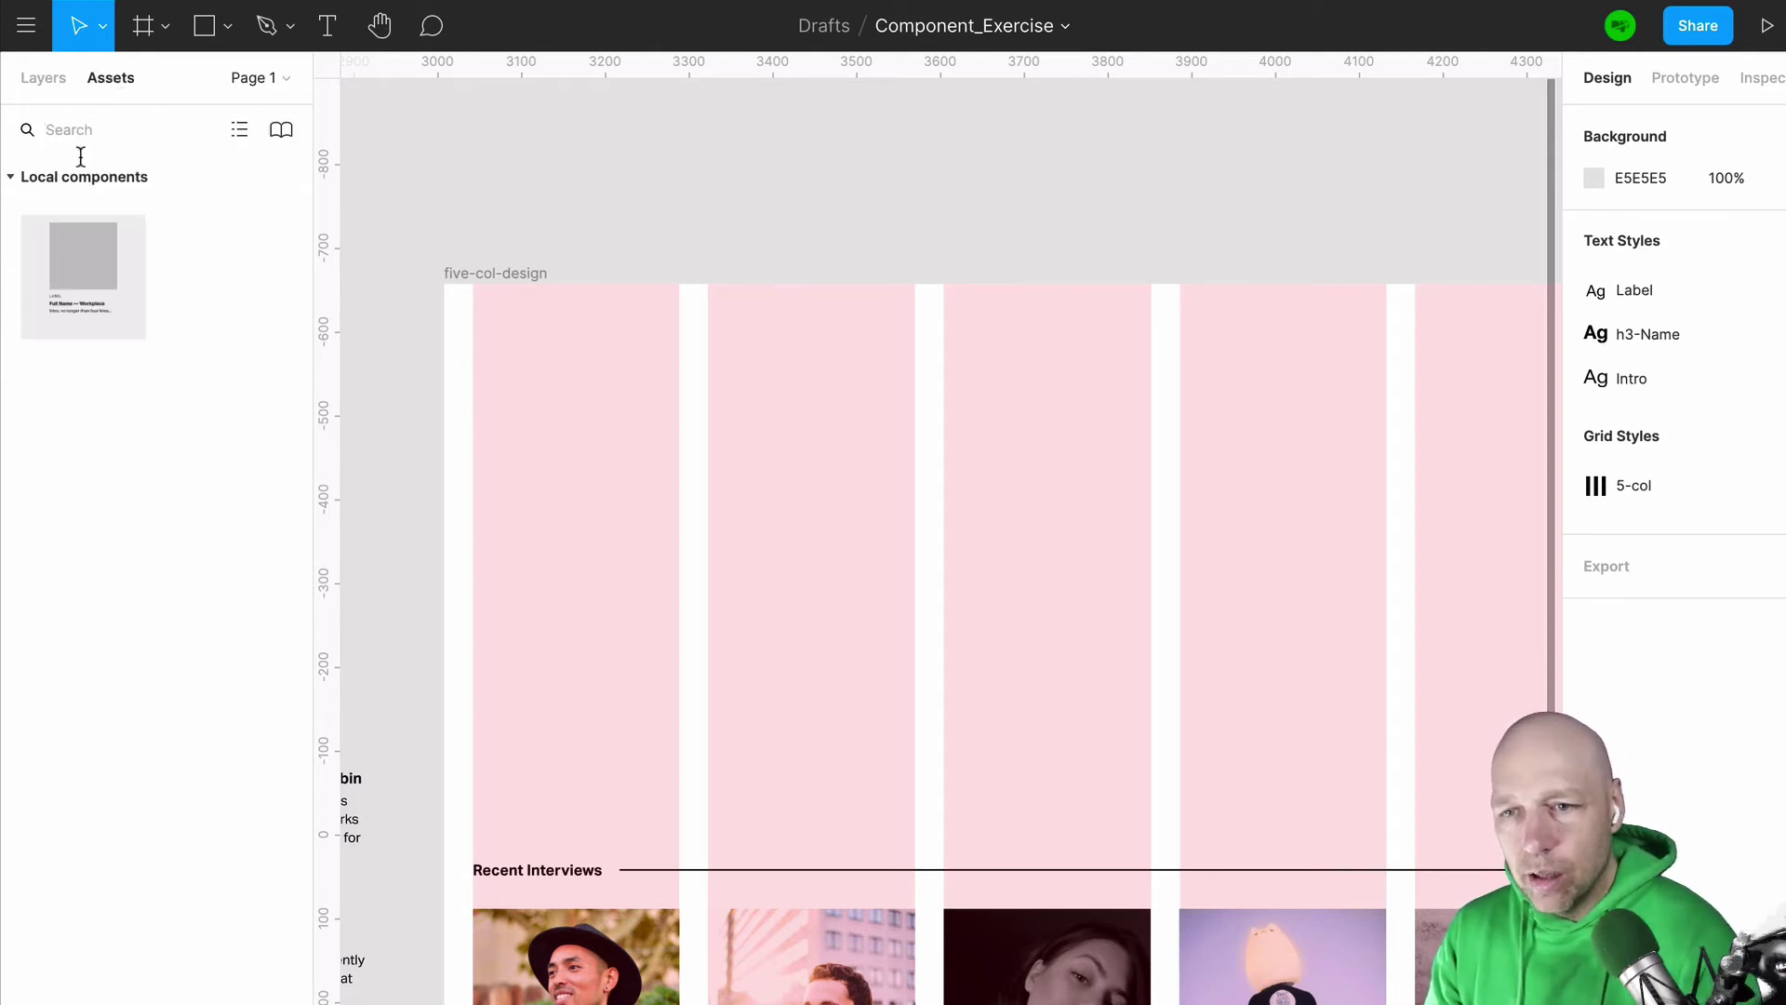
left_click_drag(160, 262, 790, 490)
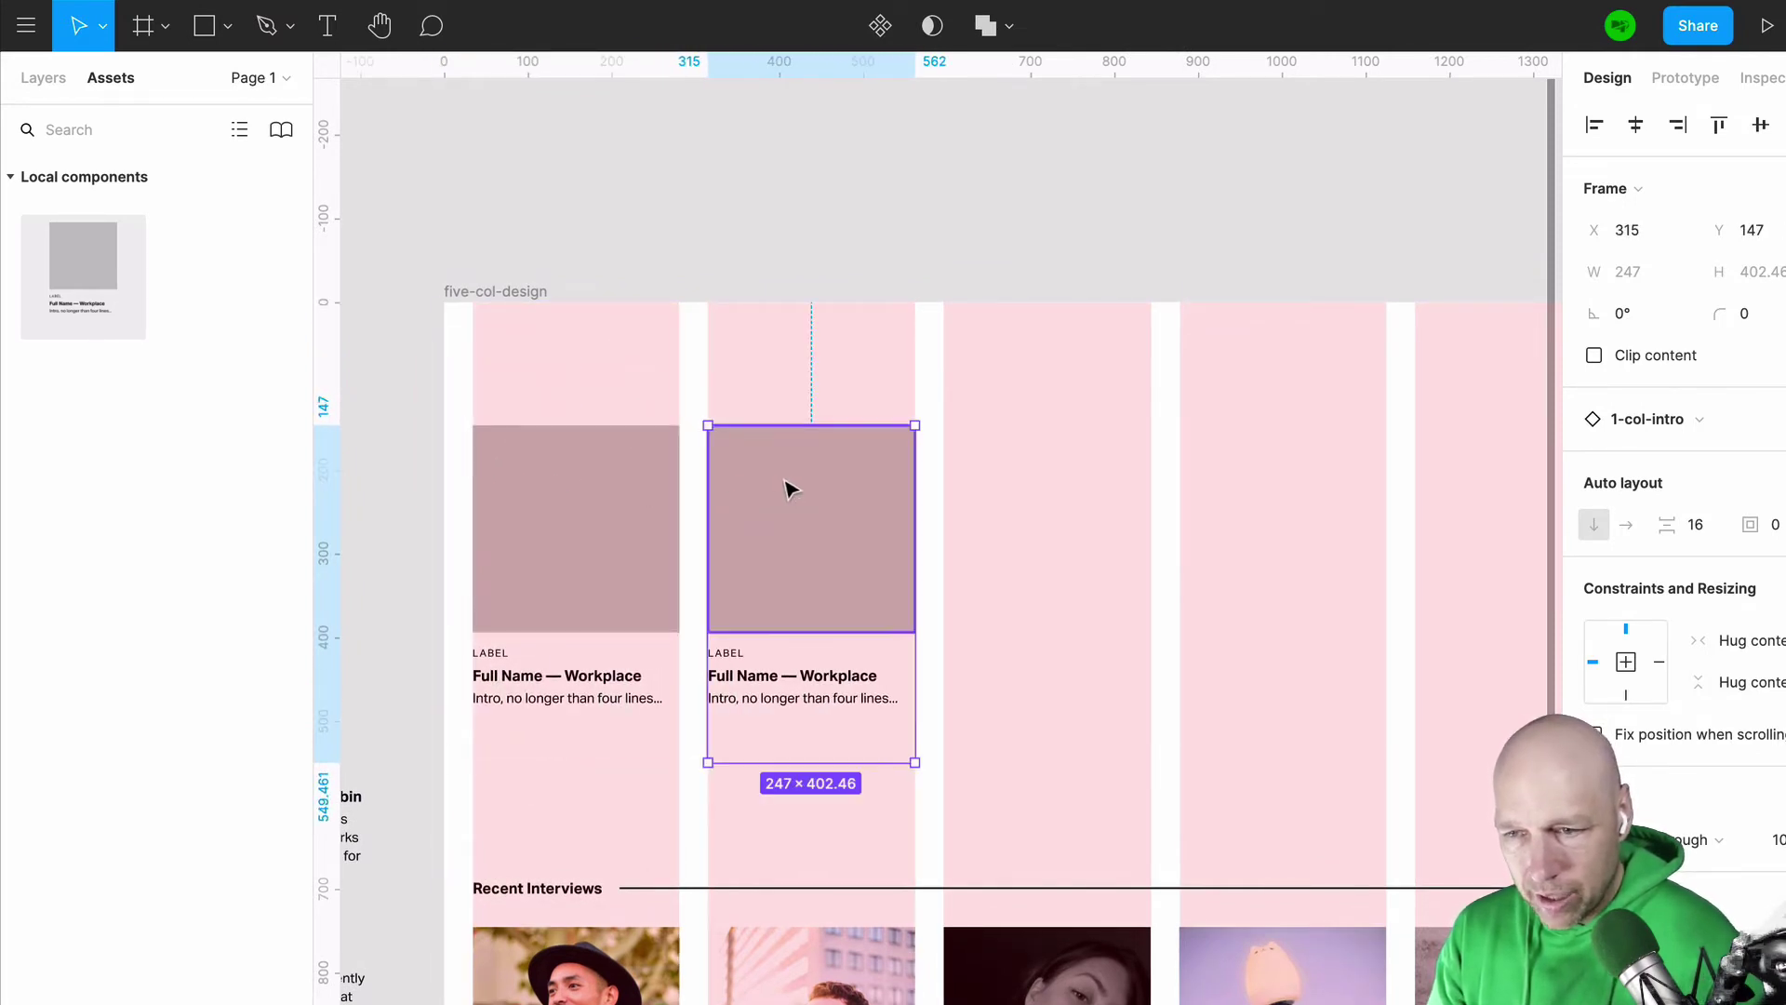
left_click(614, 507, "shift")
left_click_drag(630, 512, 1219, 479)
scroll(1045, 515, "right", 3)
left_click(993, 499)
left_click(1407, 493)
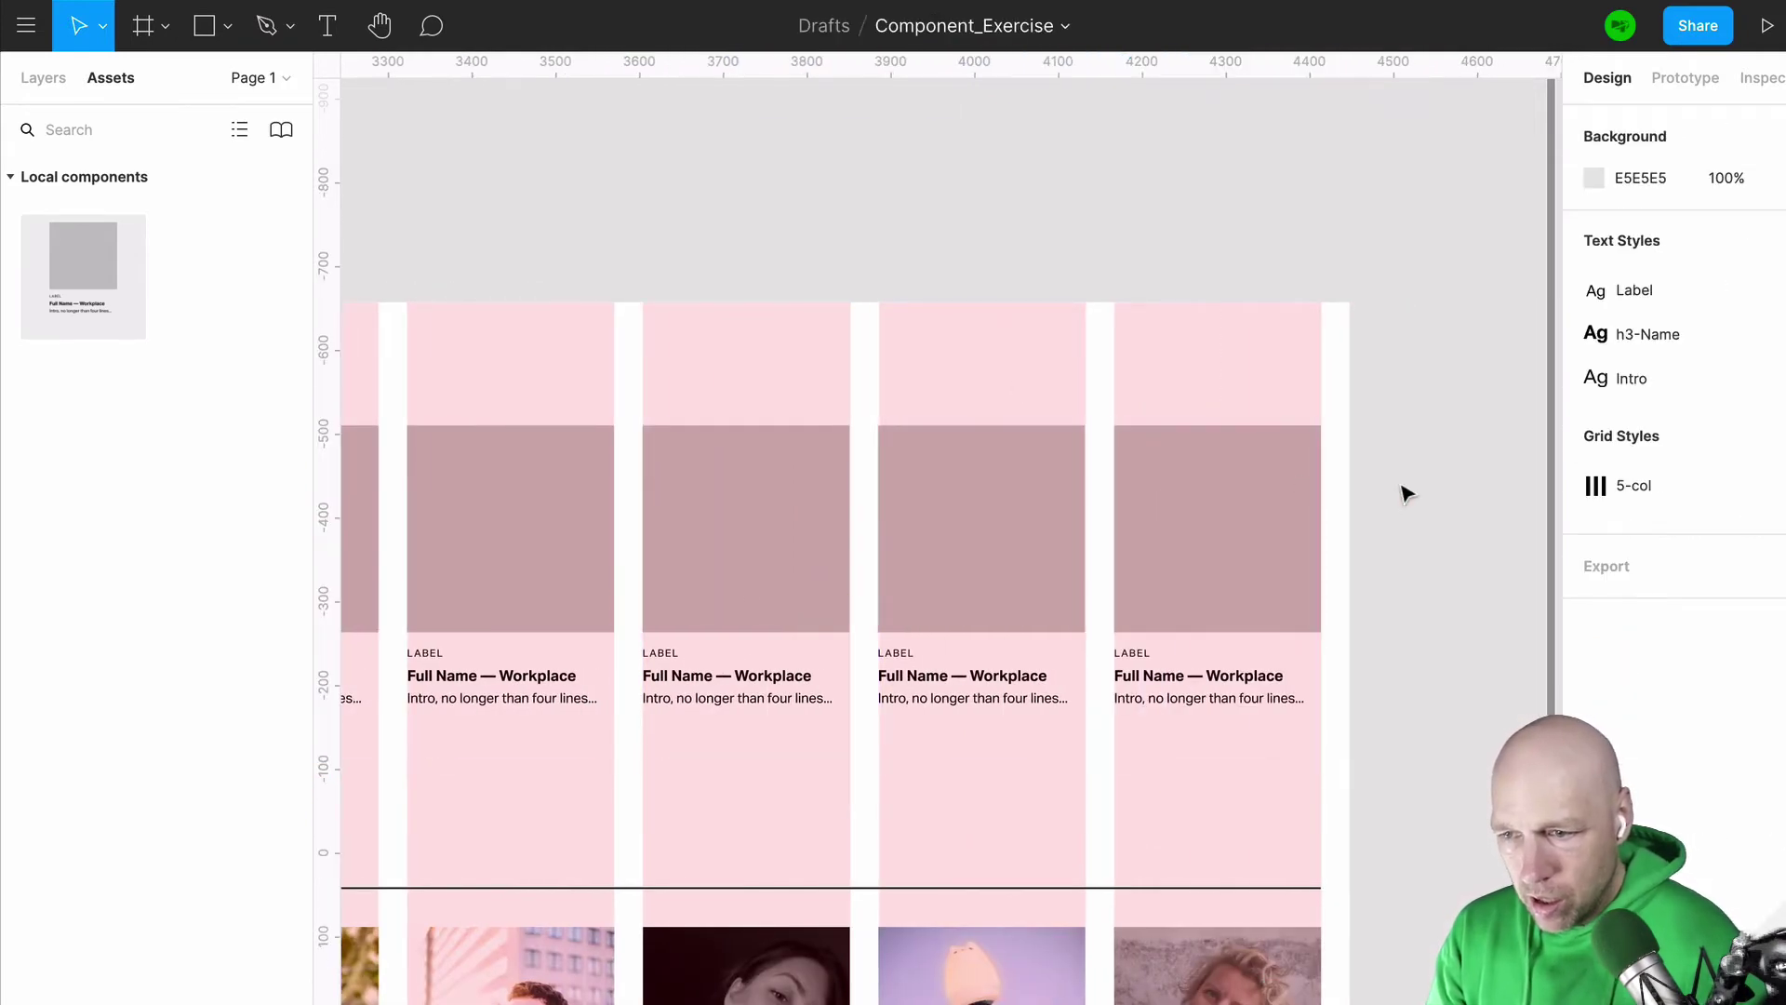
Step: Replace the first card's placeholder text with the UX Cabin designer's intro copied from the text block beside the frame
scroll(1398, 521, "down", 3)
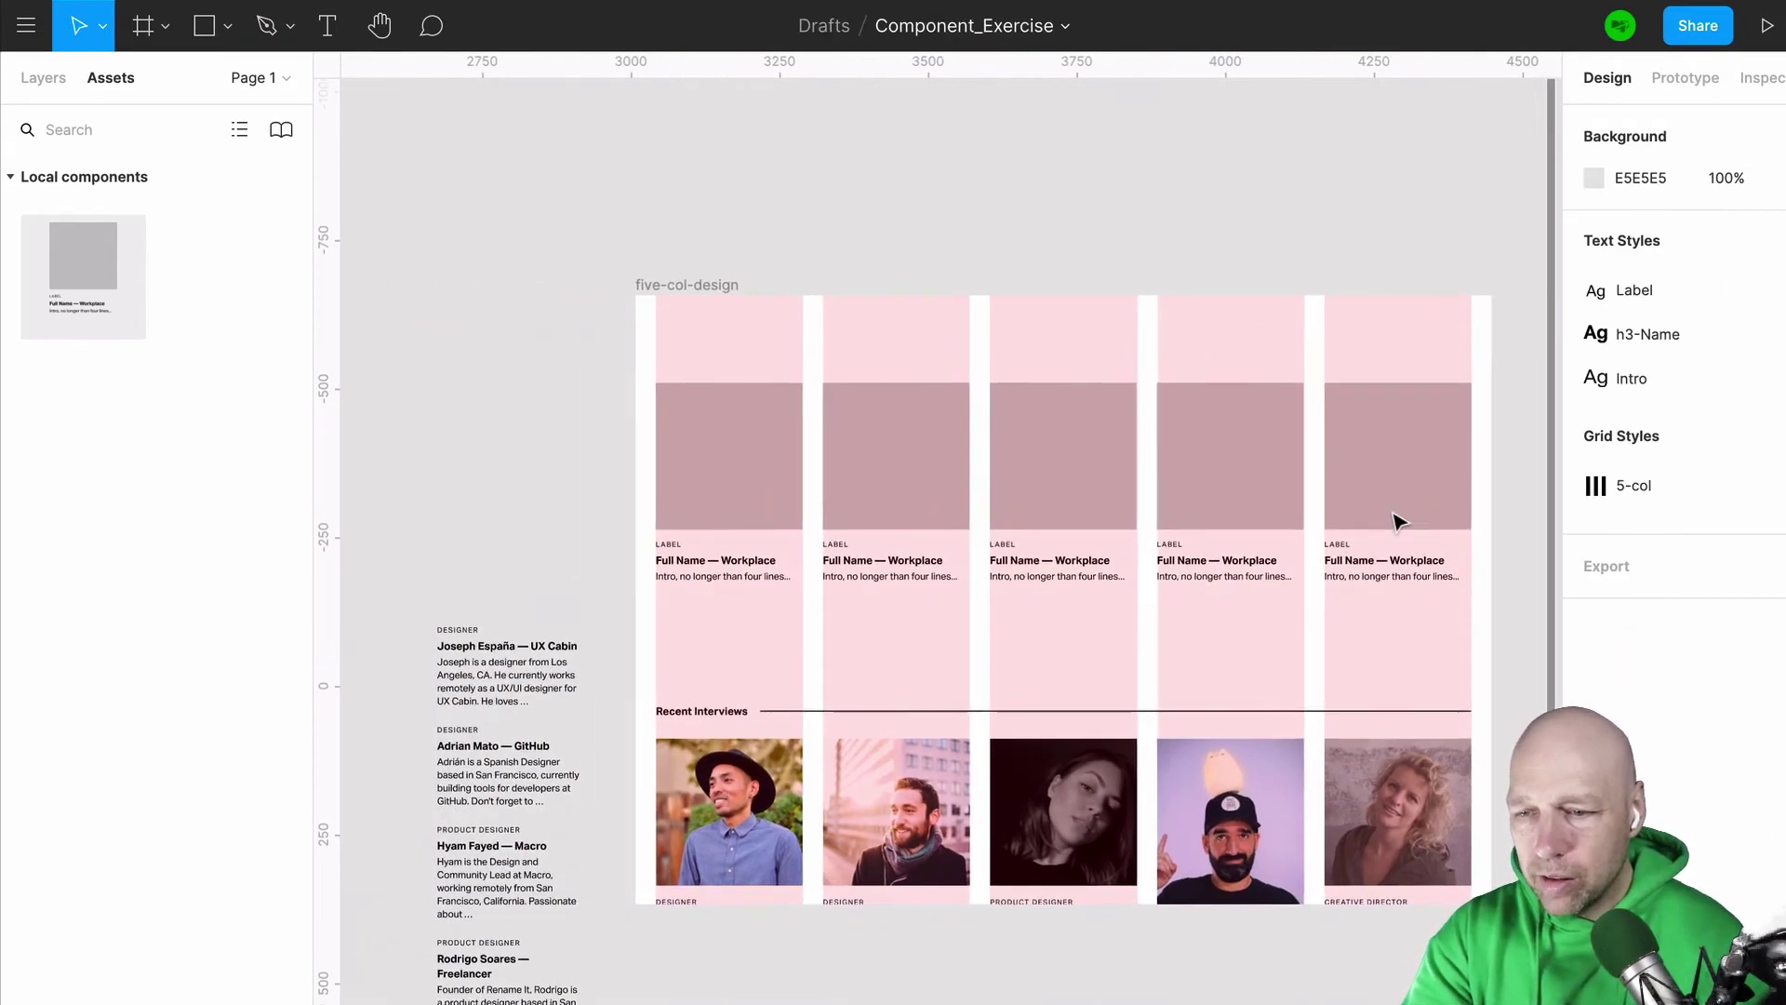
double_click(537, 651)
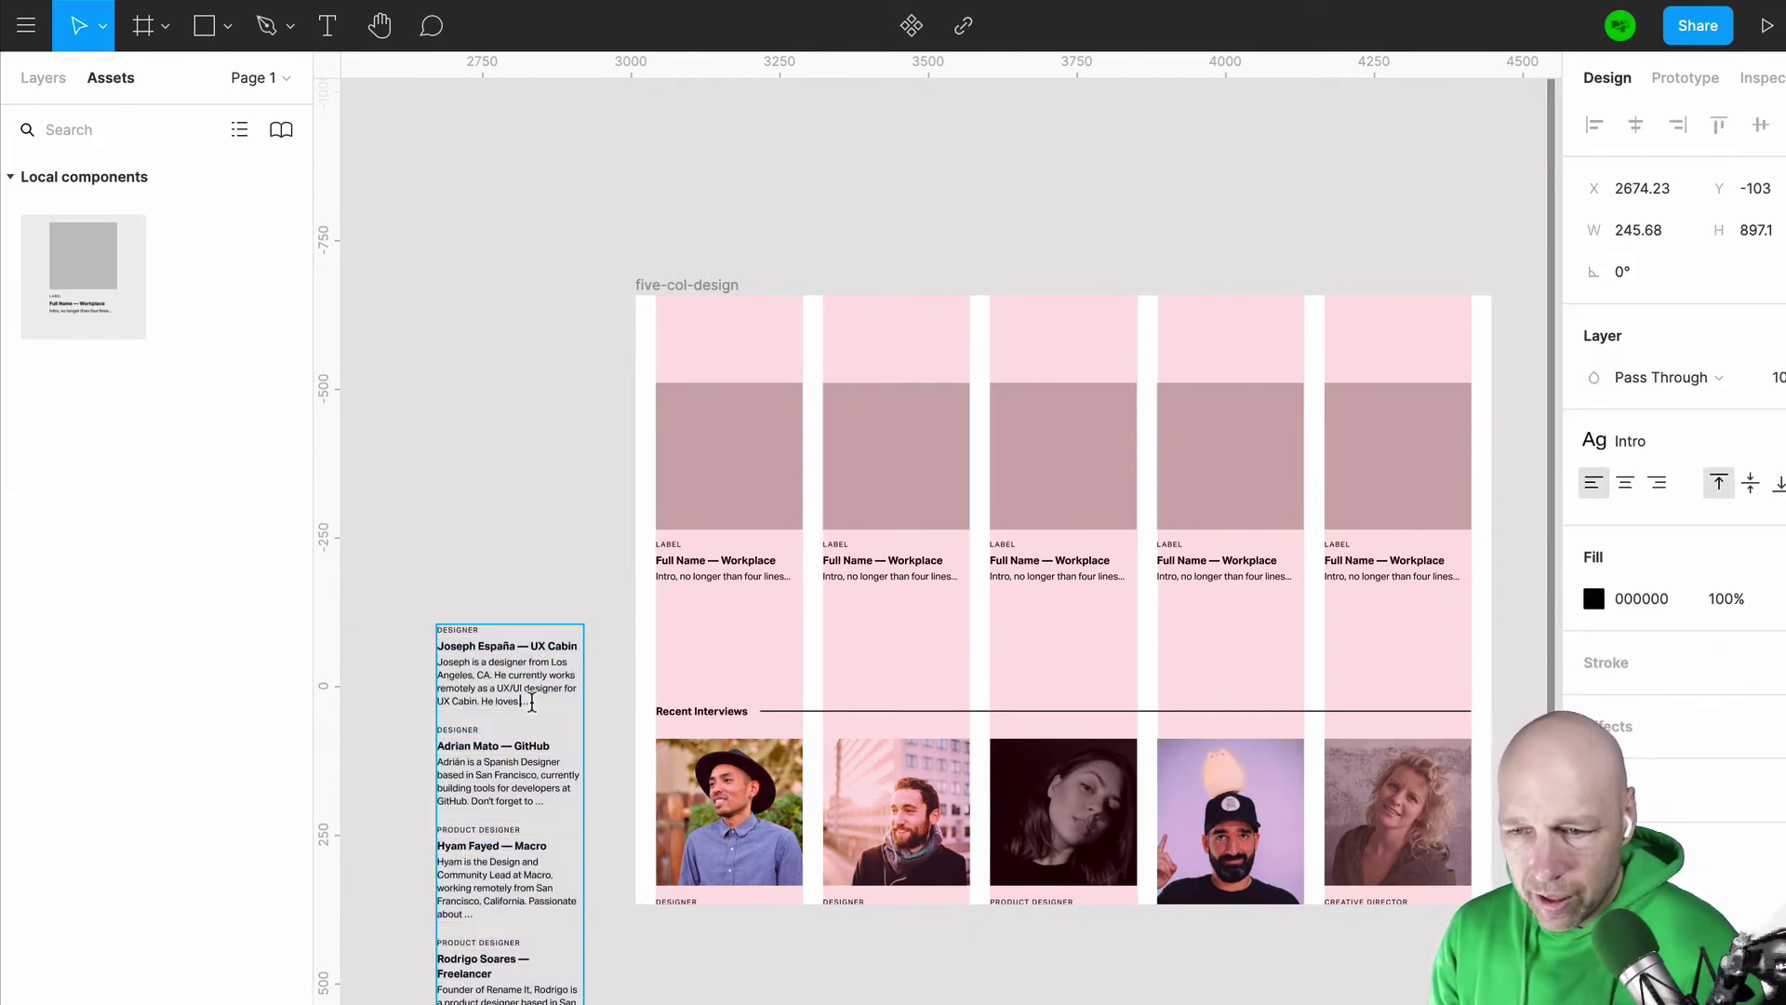
left_click_drag(535, 701, 419, 605)
key("ctrl+c")
left_click(680, 578)
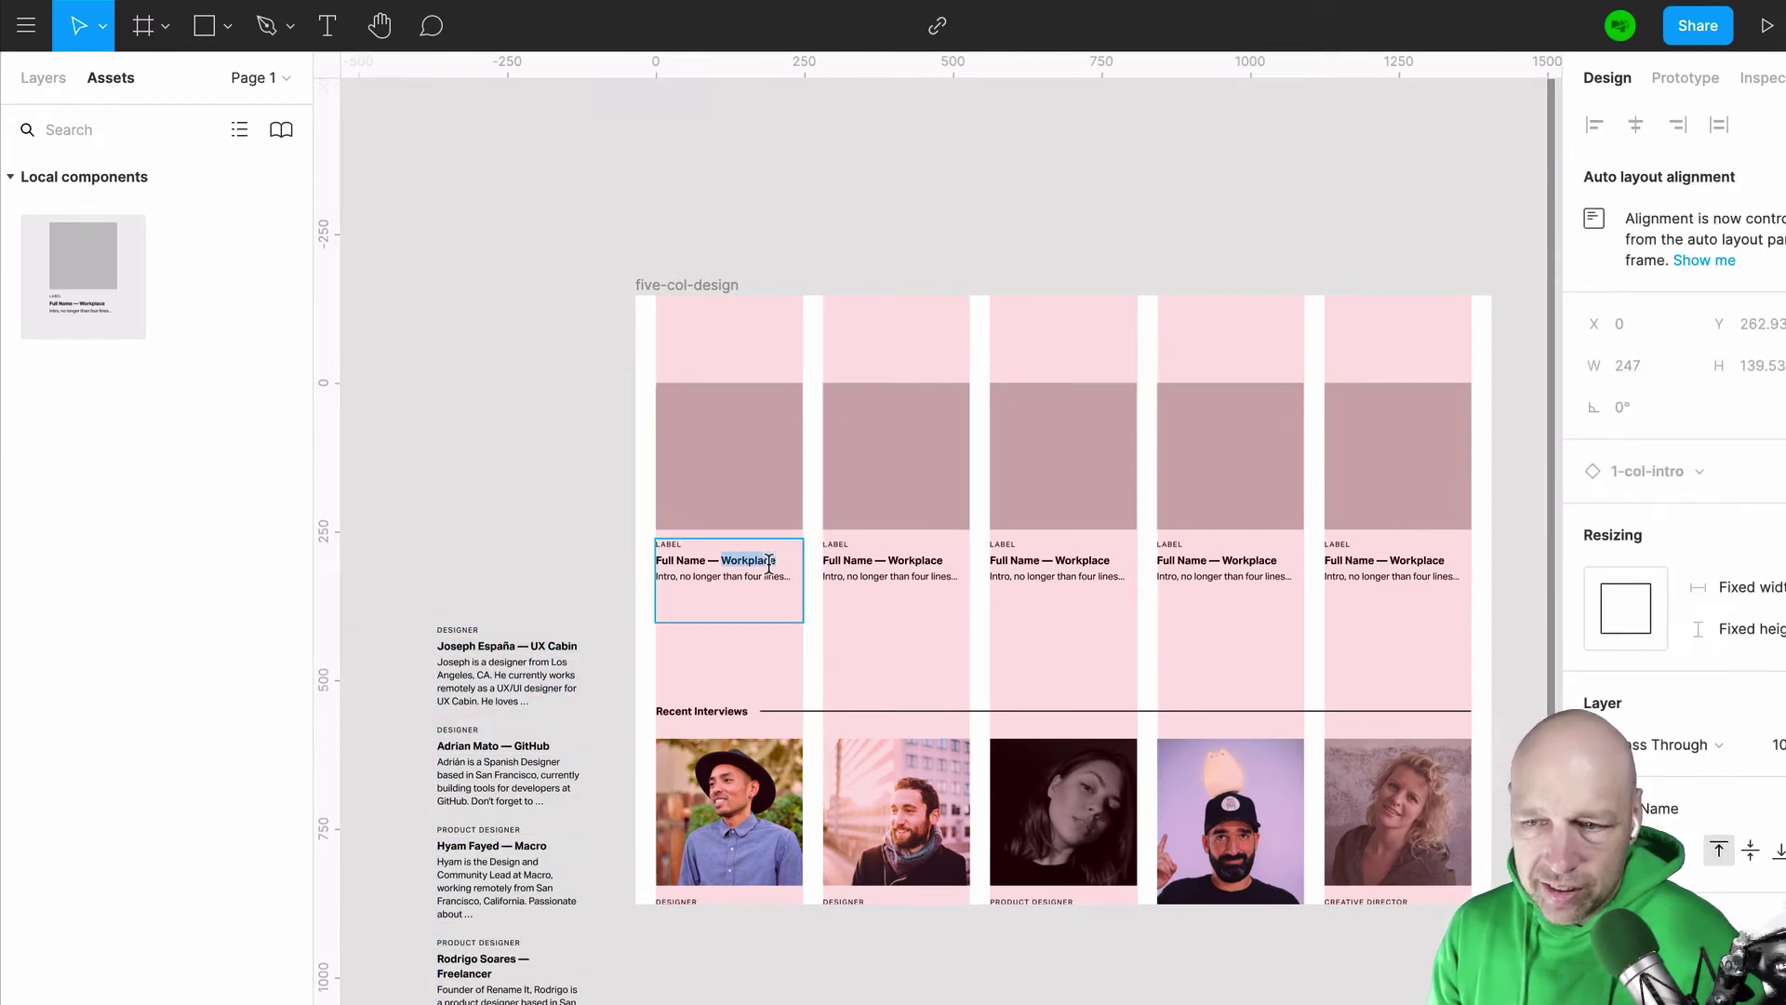
double_click(680, 578)
key("ctrl+v")
Step: Replace the second card's placeholder text with the GitHub designer's intro from the text block
left_click(483, 802)
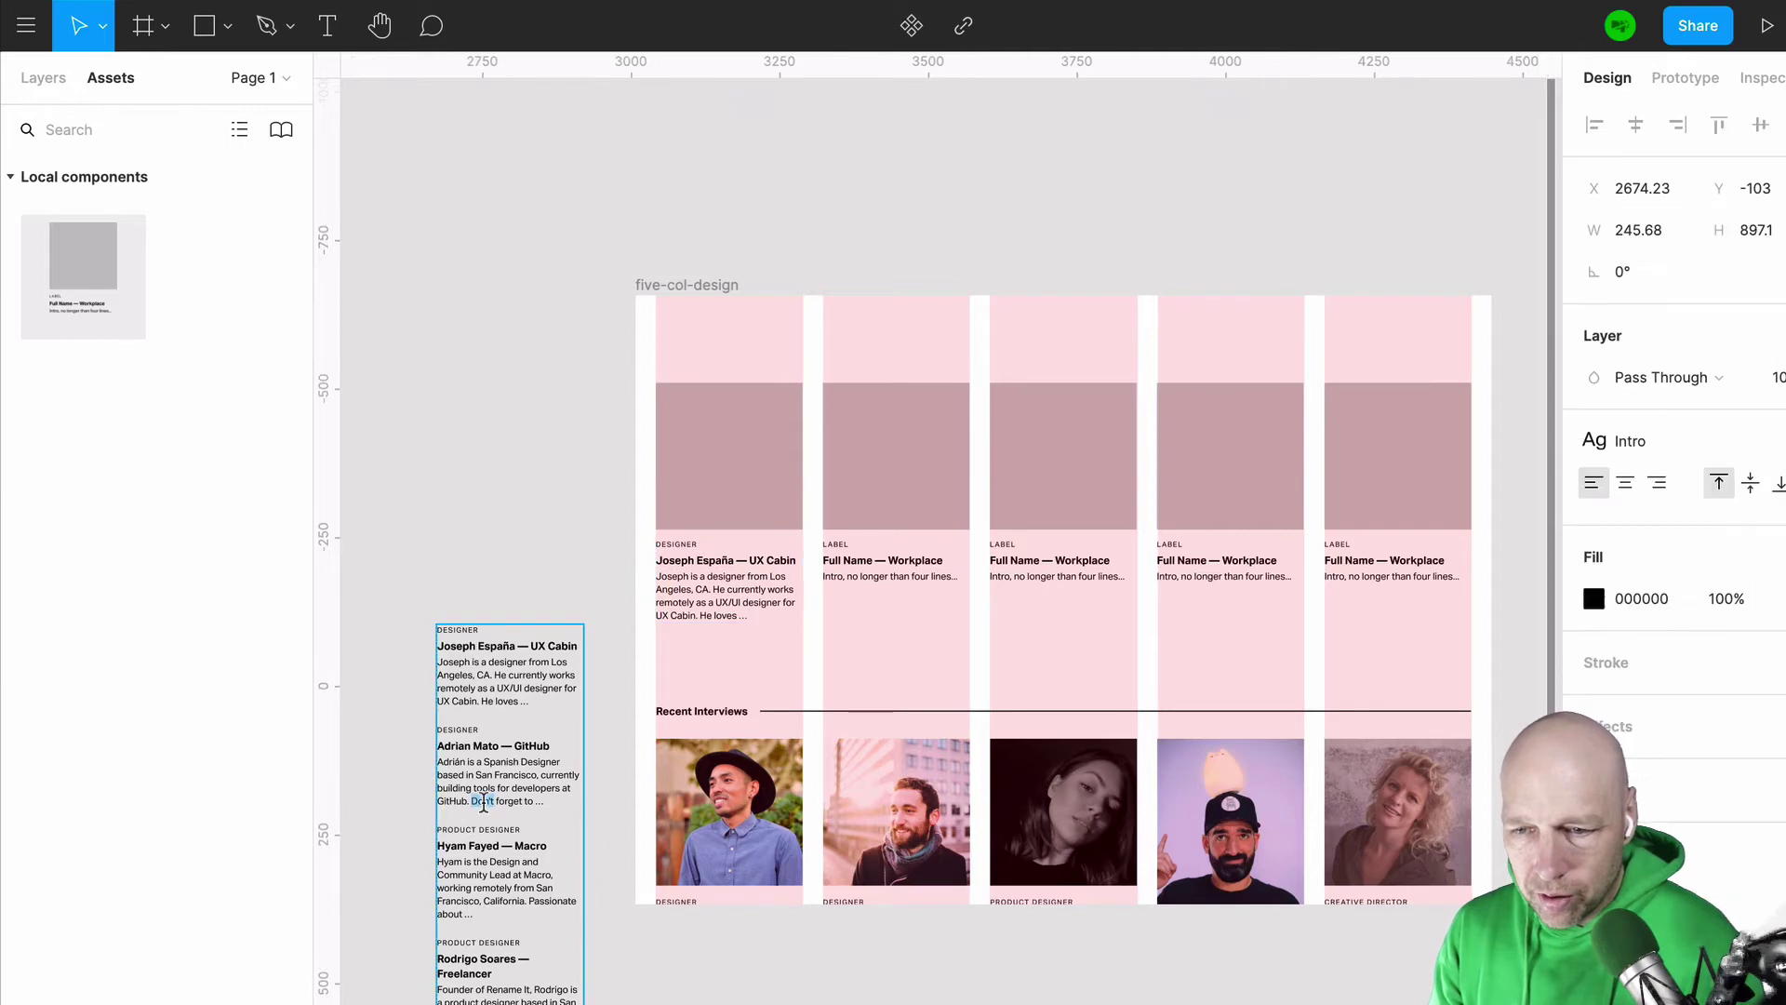
left_click_drag(560, 803, 437, 726)
key("ctrl+c")
double_click(884, 570)
key("ctrl+v")
Step: Replace the third card's placeholder text with the Macro product designer's intro from the text block
left_click(478, 912)
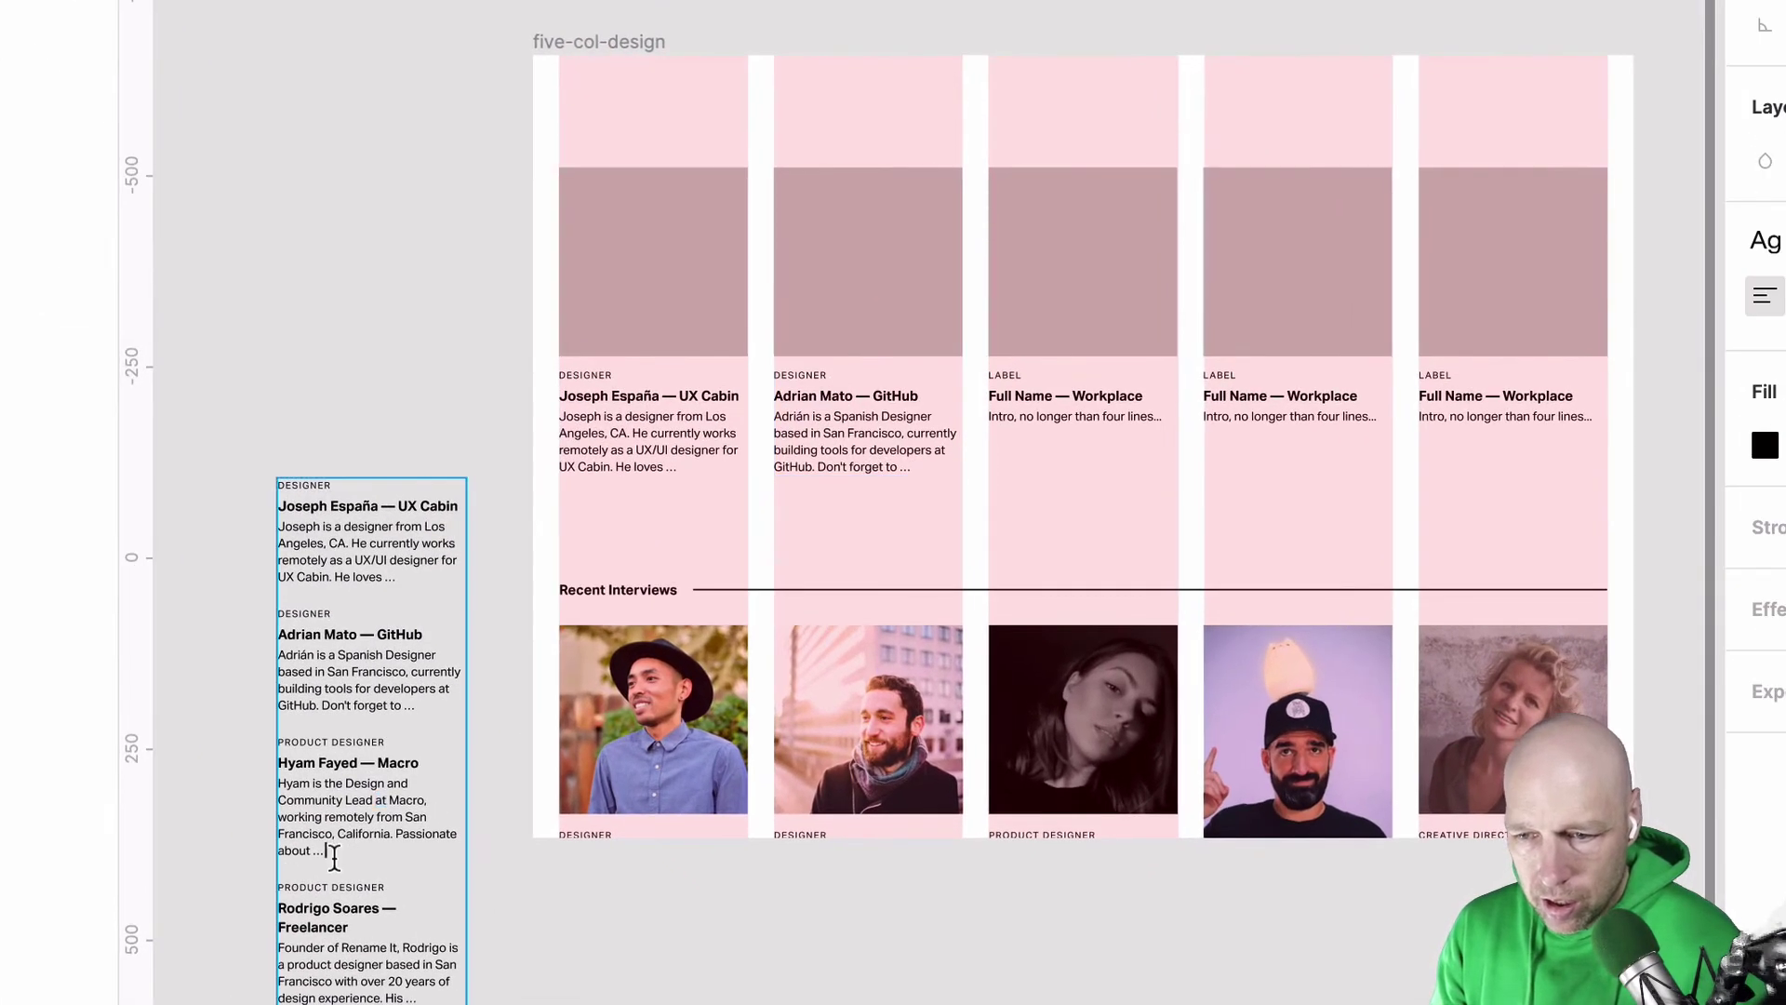
double_click(1080, 571)
key("ctrl+a")
key("ctrl+v")
Step: Replace the fourth card's placeholder text with the freelance product designer's intro from the text block
double_click(430, 998)
left_click_drag(430, 998, 334, 874)
key("ctrl+c")
double_click(1303, 415)
key("ctrl+a")
key("ctrl+v")
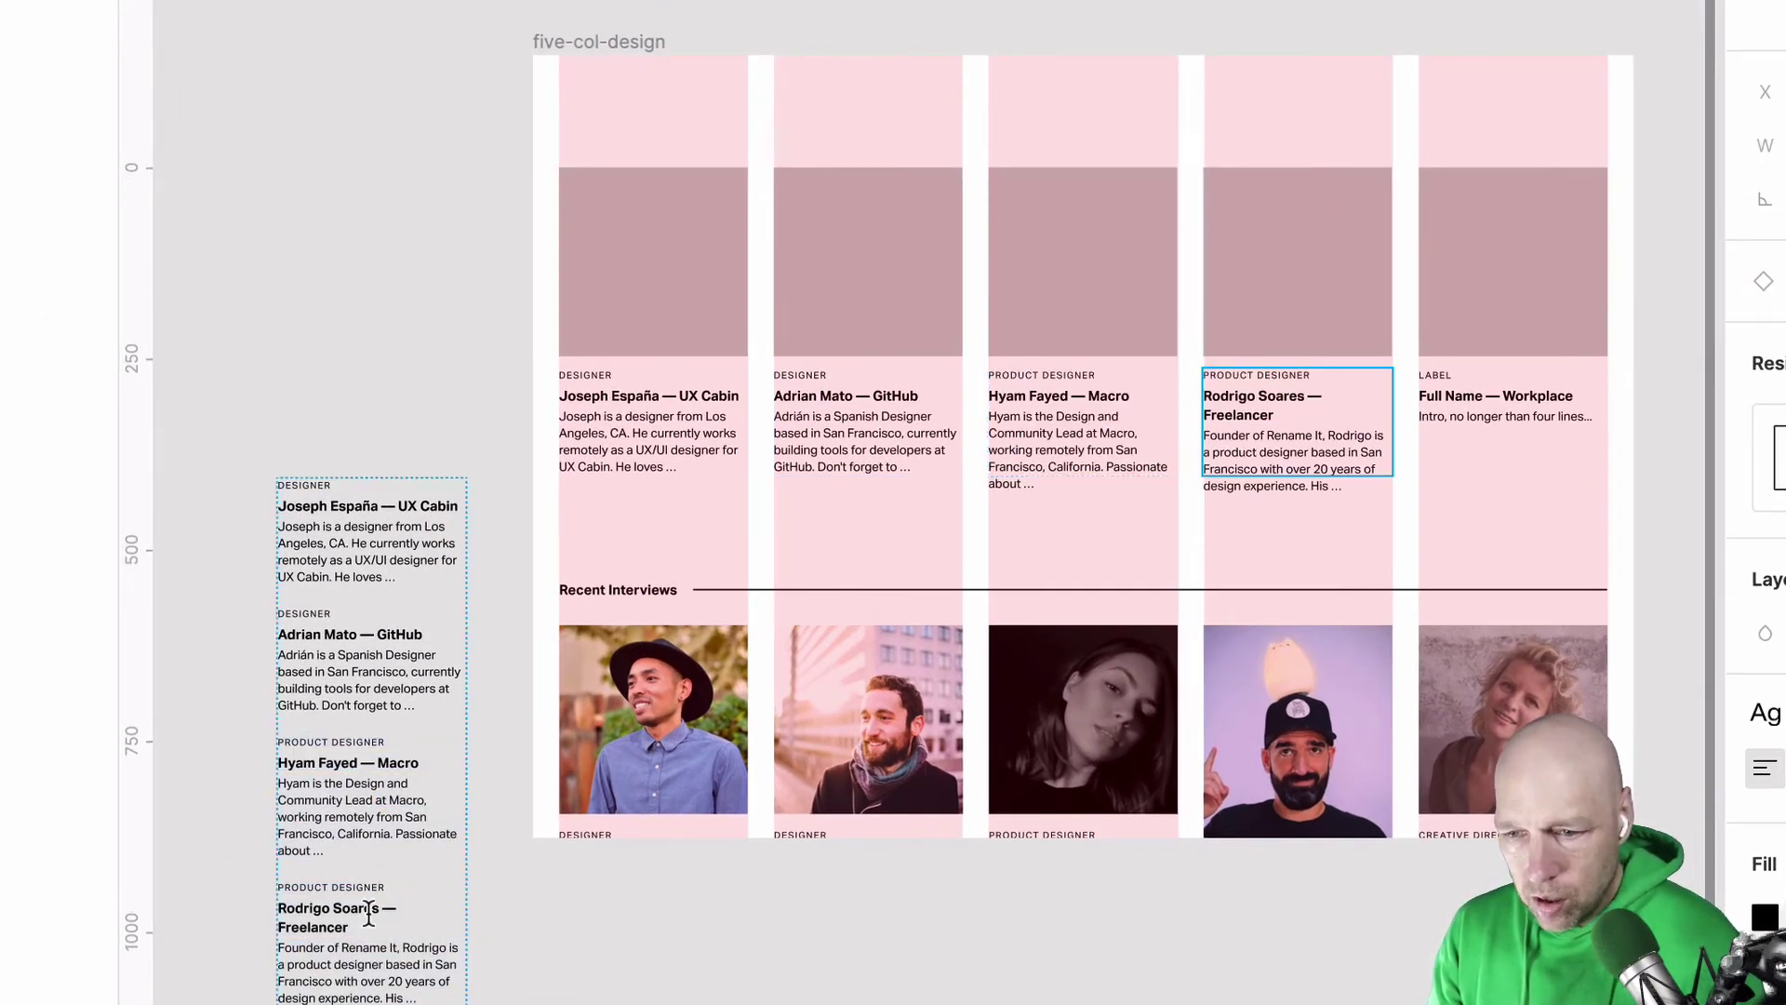
Step: Replace the fifth card's placeholder text with the creative director's intro from the end of the text block
scroll(367, 912, "down", 3)
left_click_drag(419, 951, 219, 841)
key("ctrl+c")
double_click(1512, 201)
key("ctrl+a")
key("ctrl+v")
left_click(1635, 419)
Step: Move the Recent Interviews reference image out of the five-col-design frame and place it to the right of the frame
left_click(378, 359)
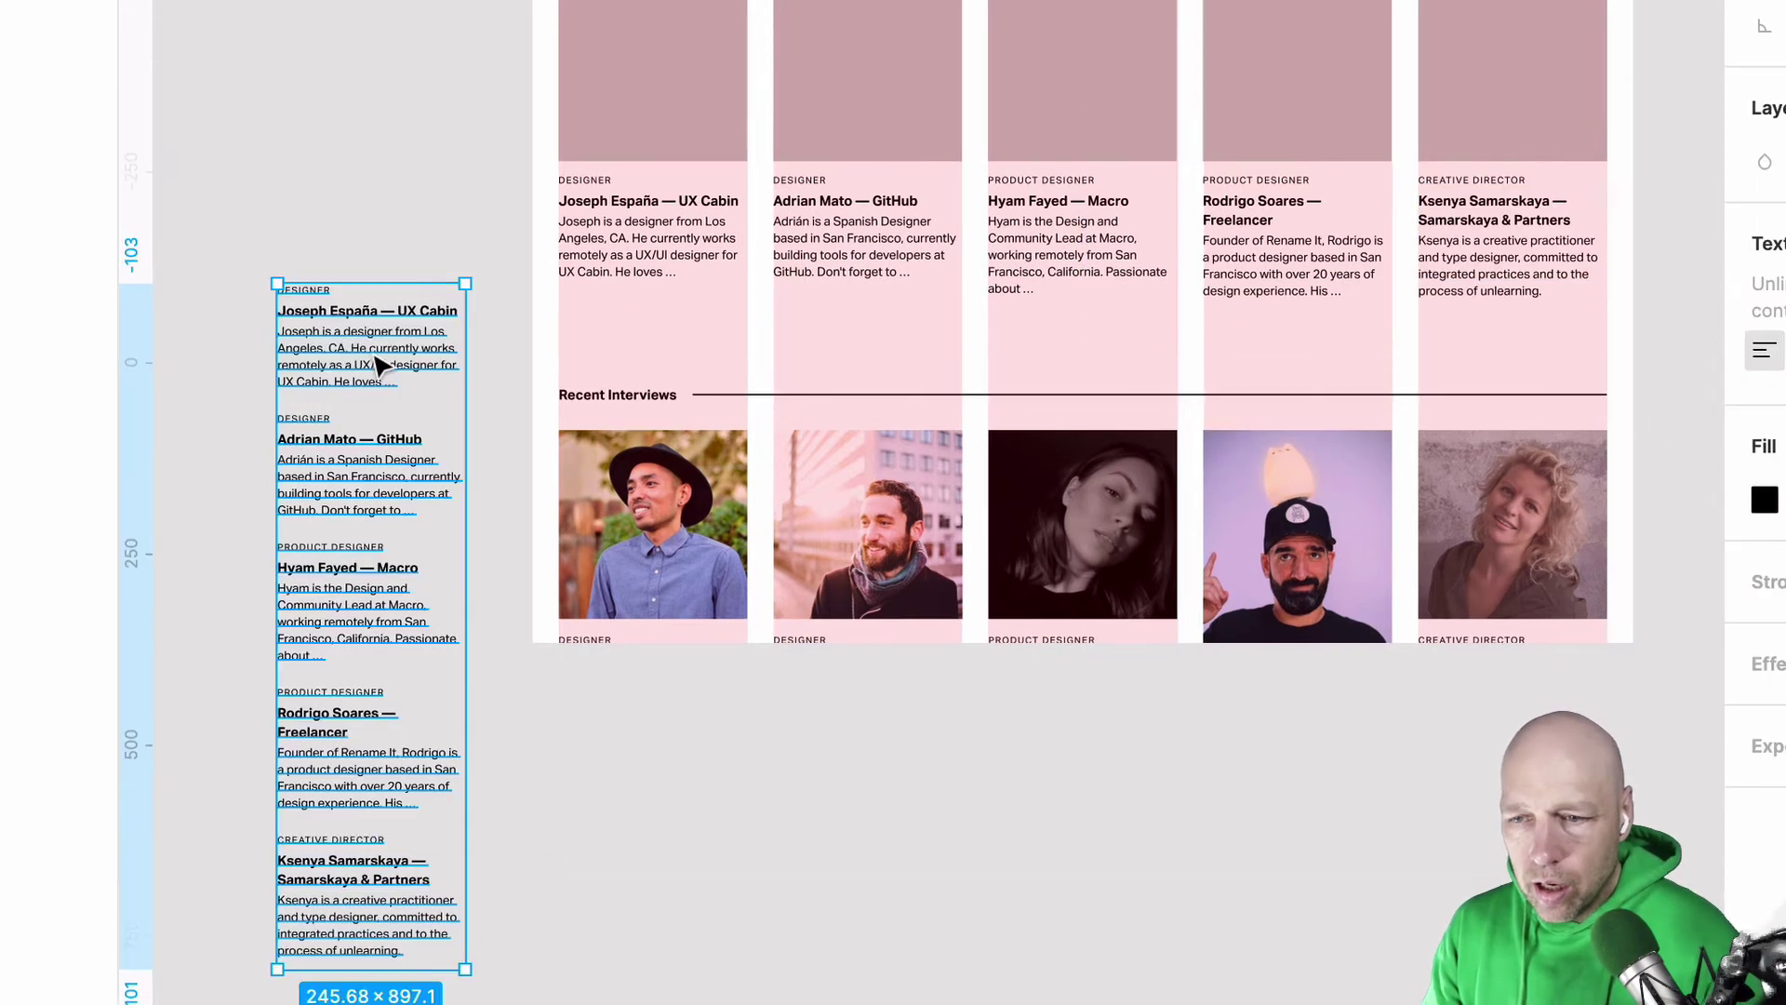
left_click(777, 490)
left_click_drag(749, 523, 1391, 65)
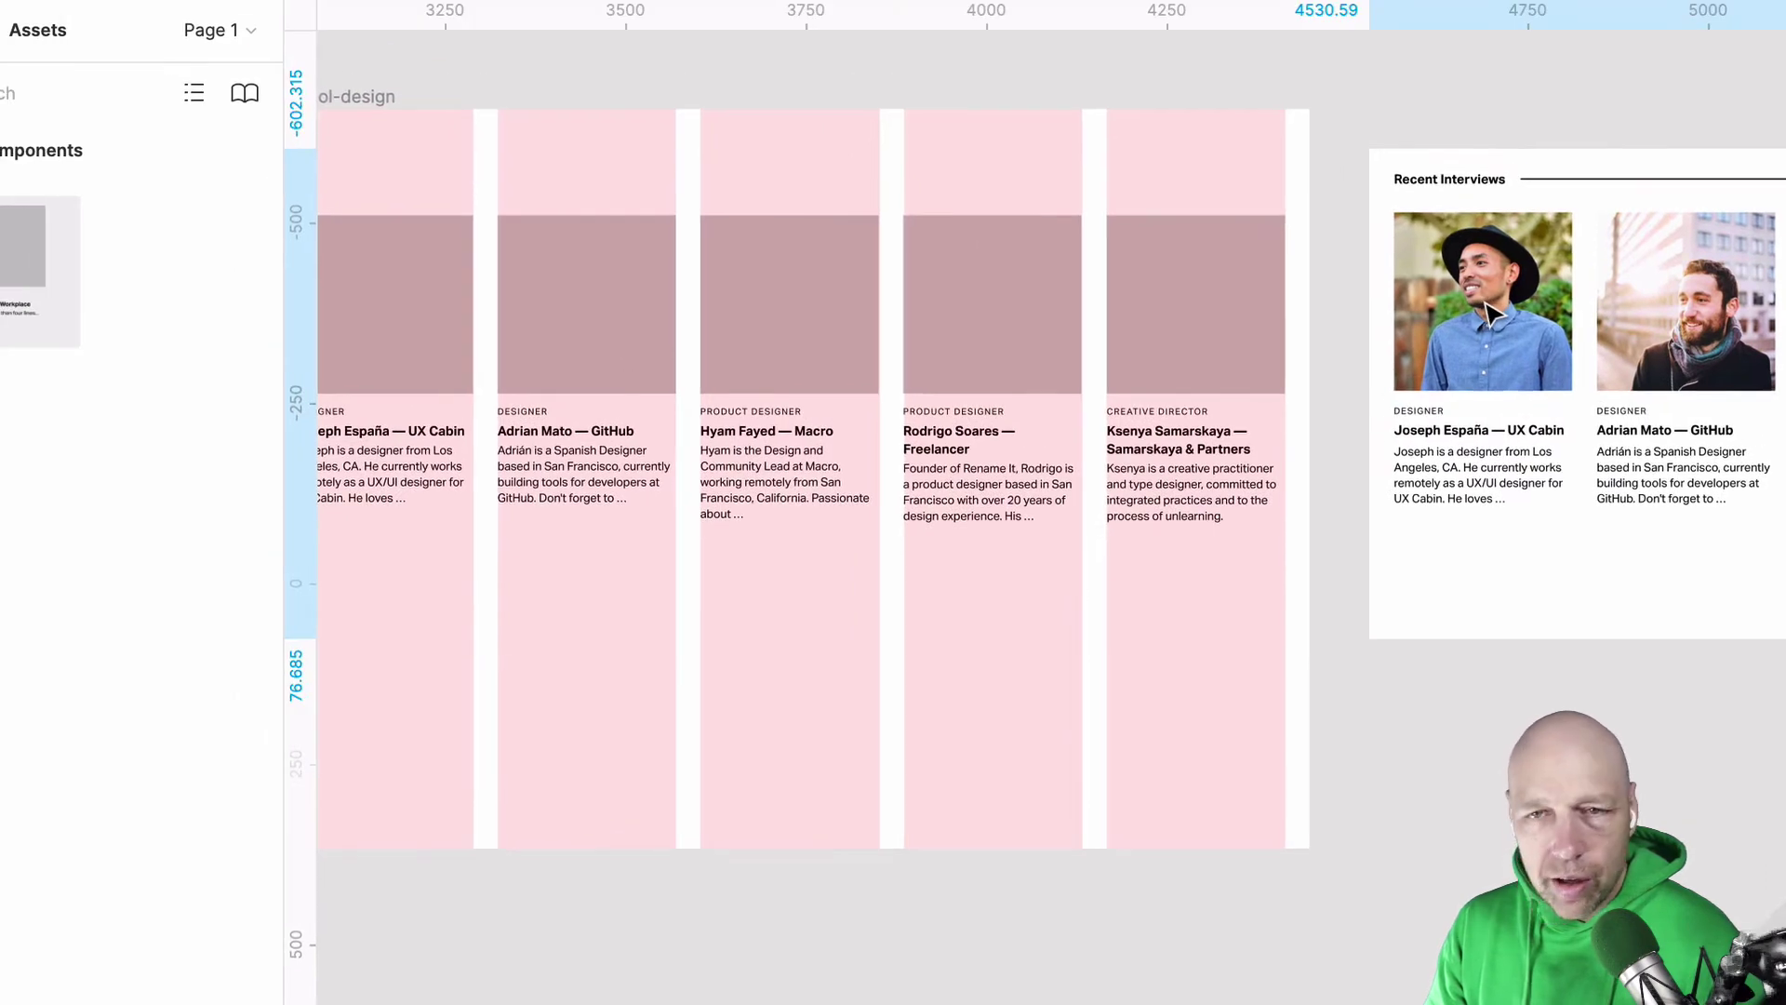
left_click_drag(1488, 312, 1488, 312)
Step: Move the five portrait photos together next to the five-col-design frame, near the intro text block
scroll(1489, 311, "left", 10)
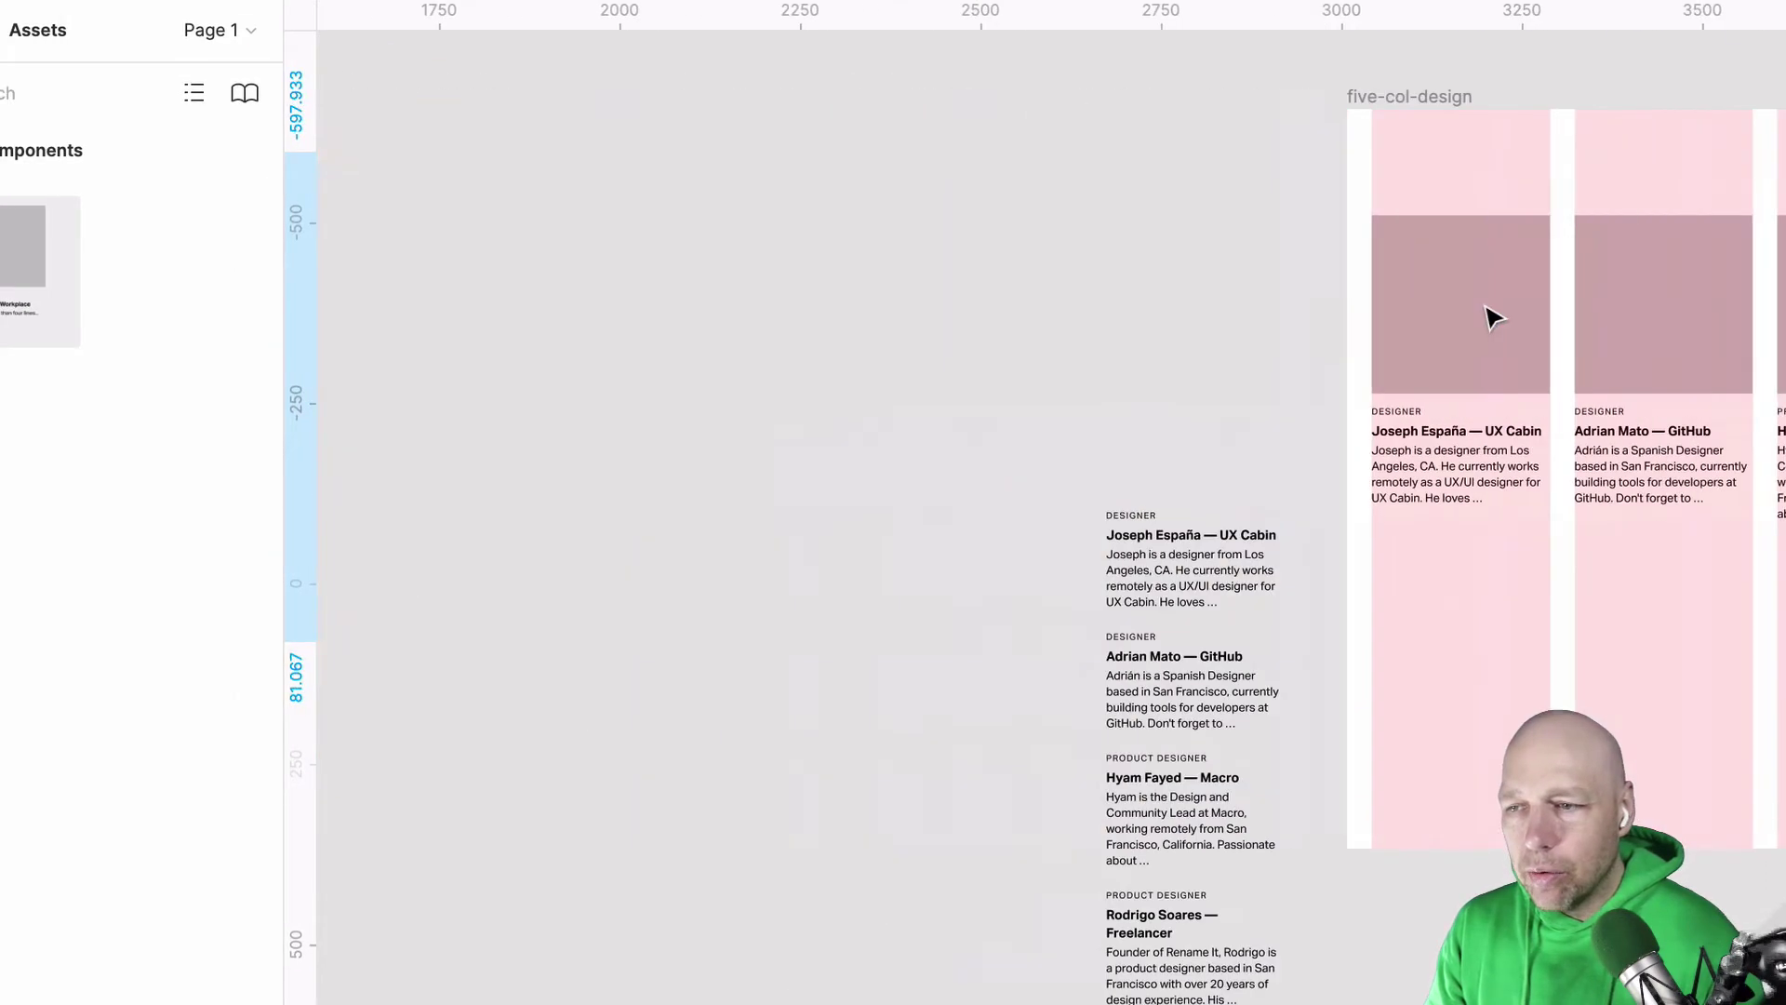
scroll(1489, 316, "left", 10)
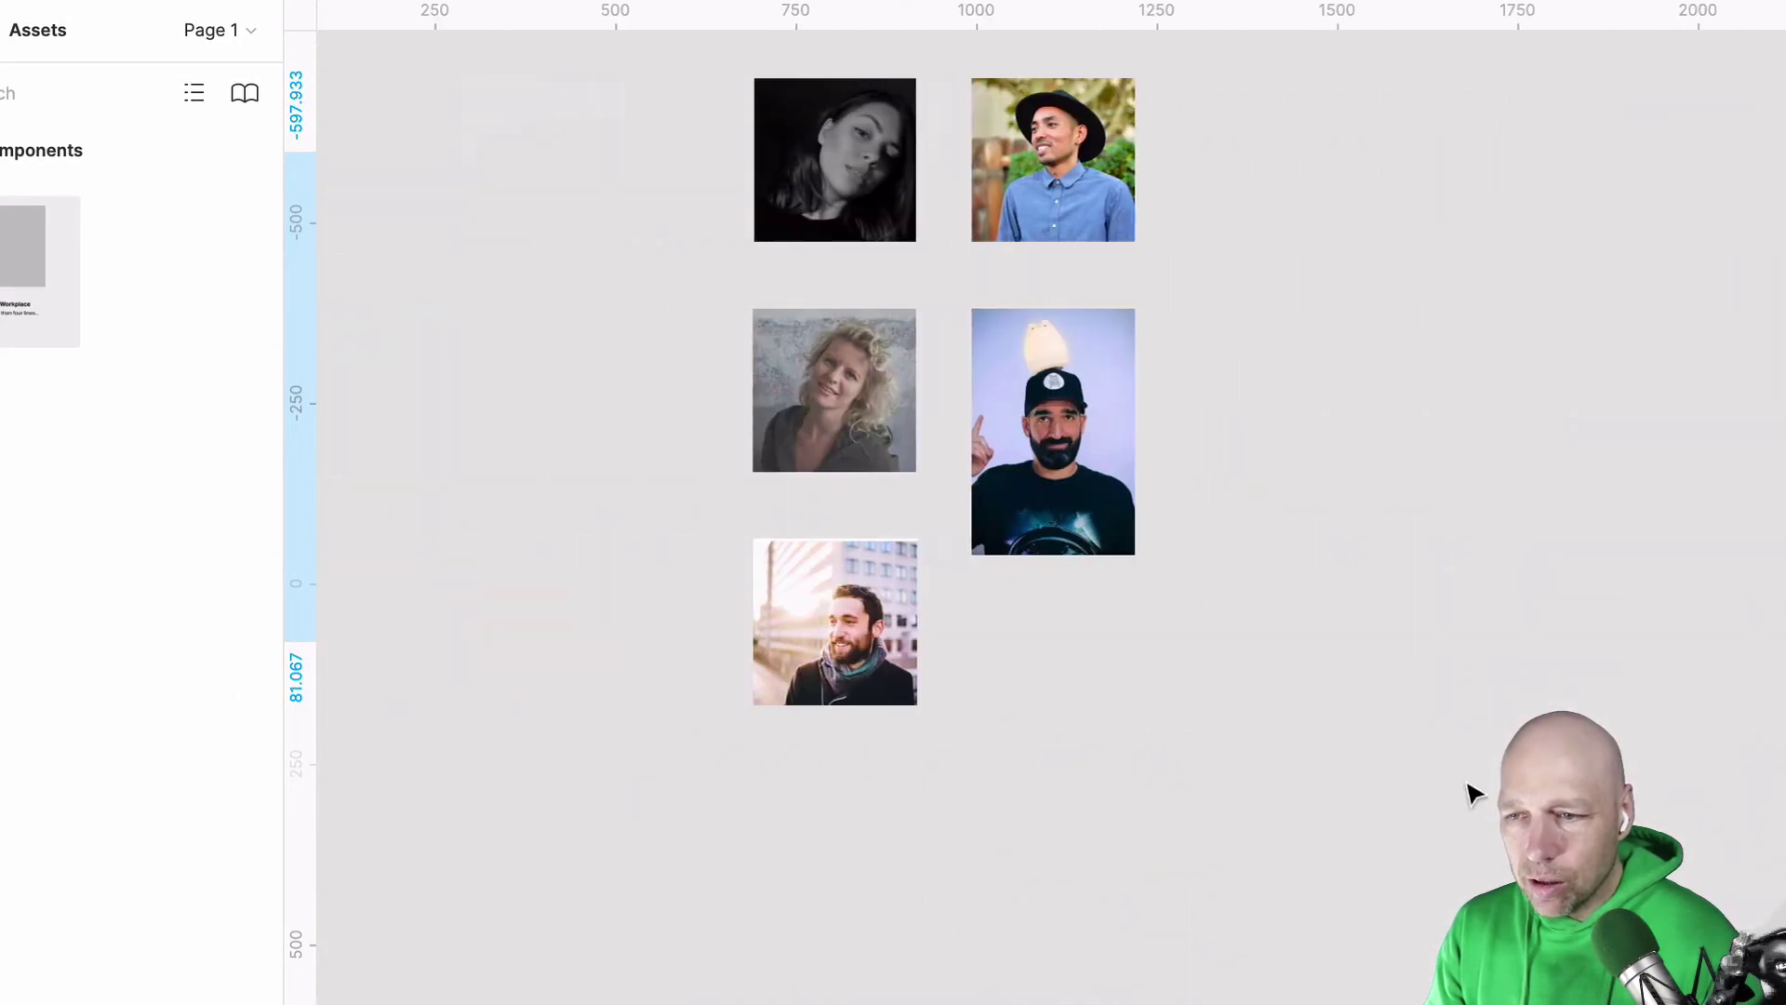
left_click_drag(1468, 782, 654, 44)
scroll(657, 48, "right", 5)
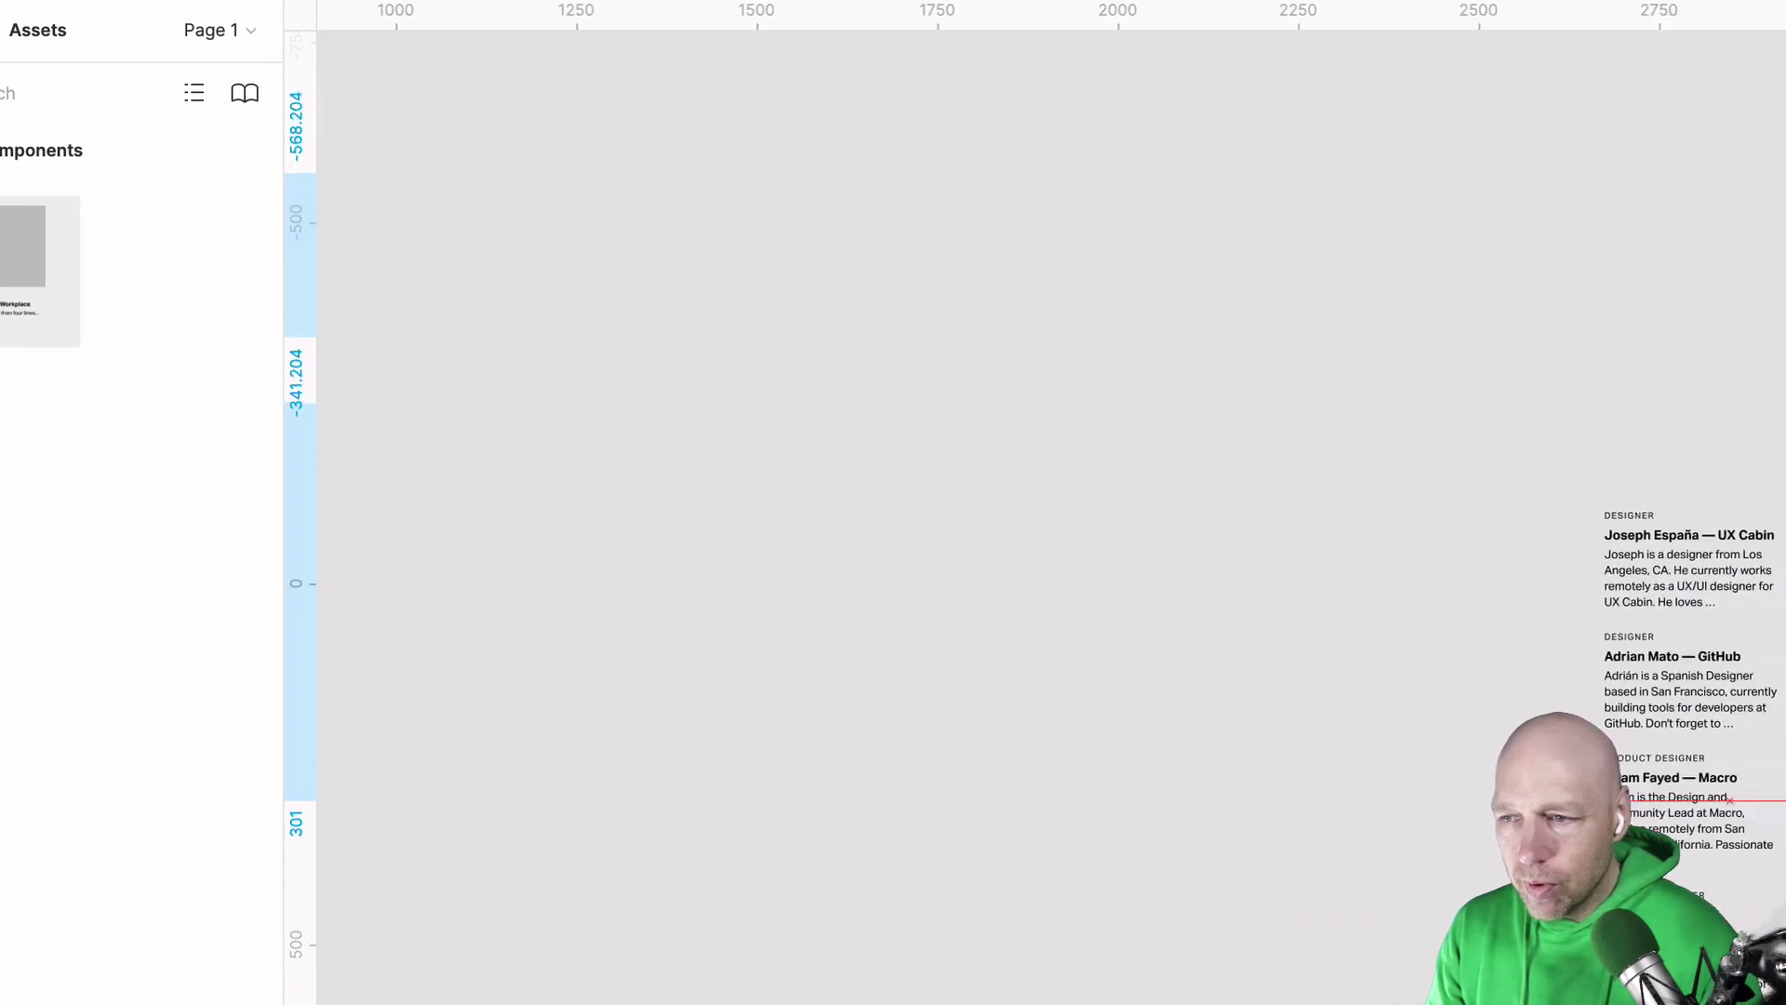
left_click_drag(1785, 238, 809, 174)
left_click(1135, 231)
scroll(1159, 256, "right", 2)
scroll(1159, 256, "up", 2)
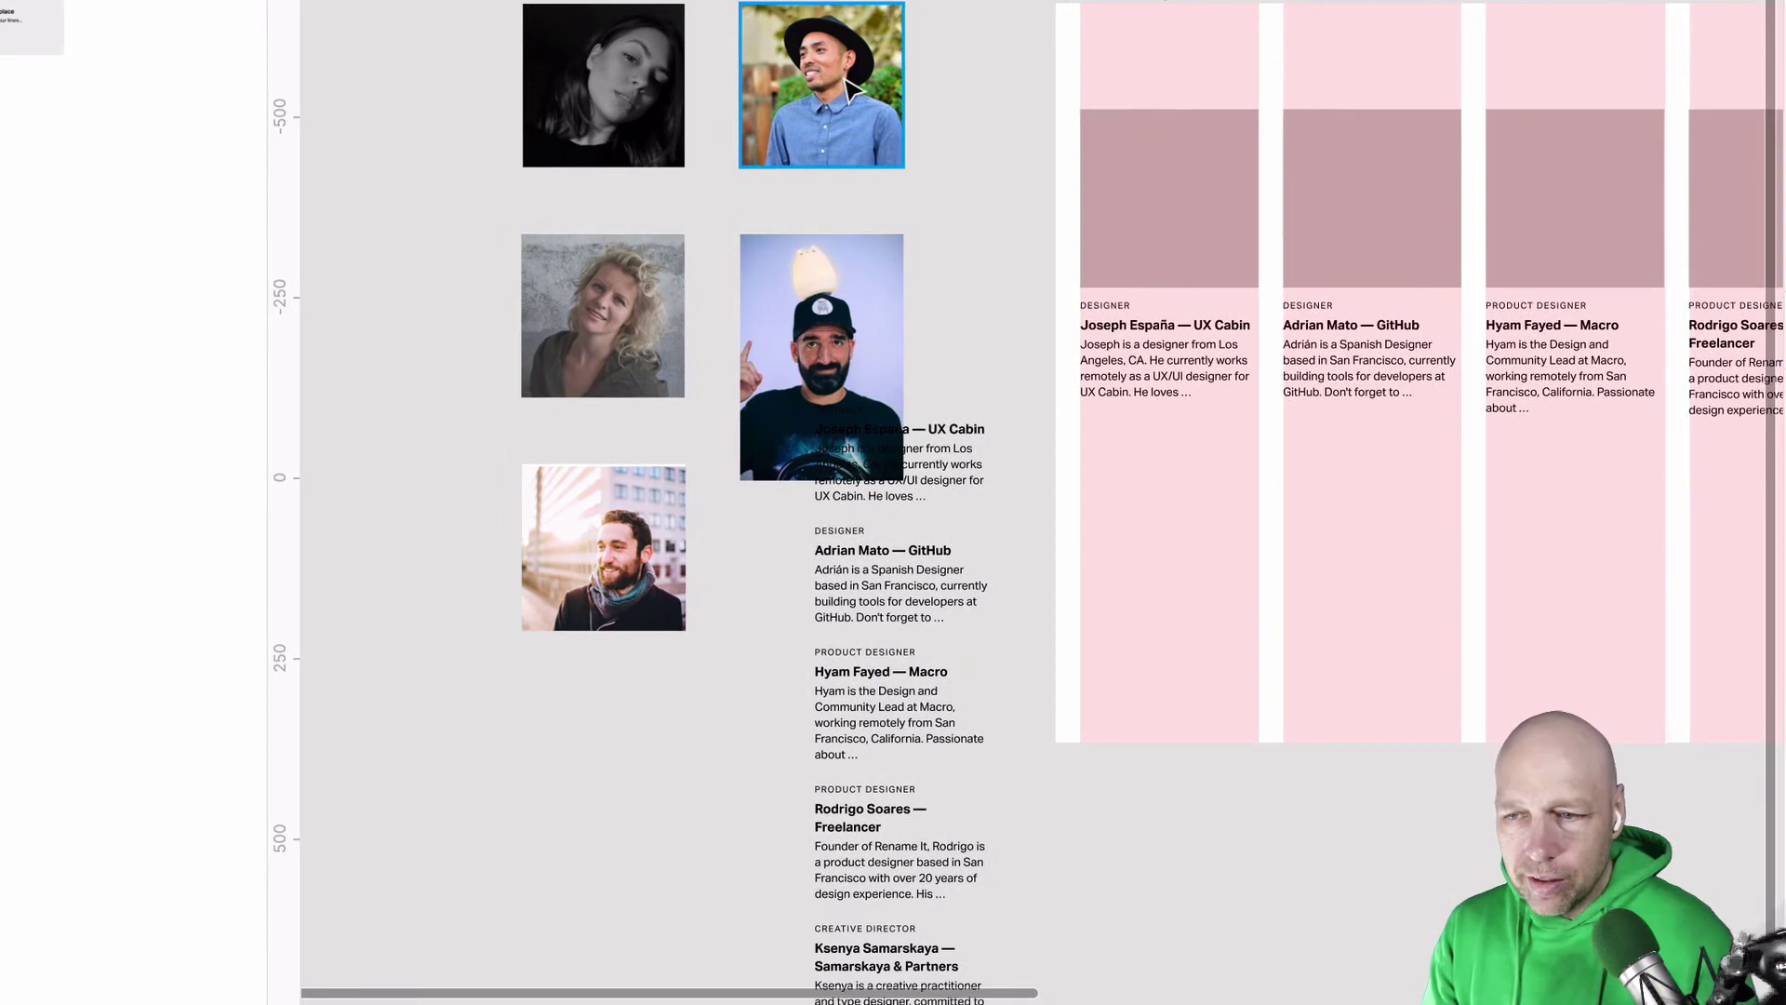
Step: Copy the properties of the photo of the man in the brimmed hat and paste them onto the first card's image rectangle
left_click(862, 374)
right_click(852, 54)
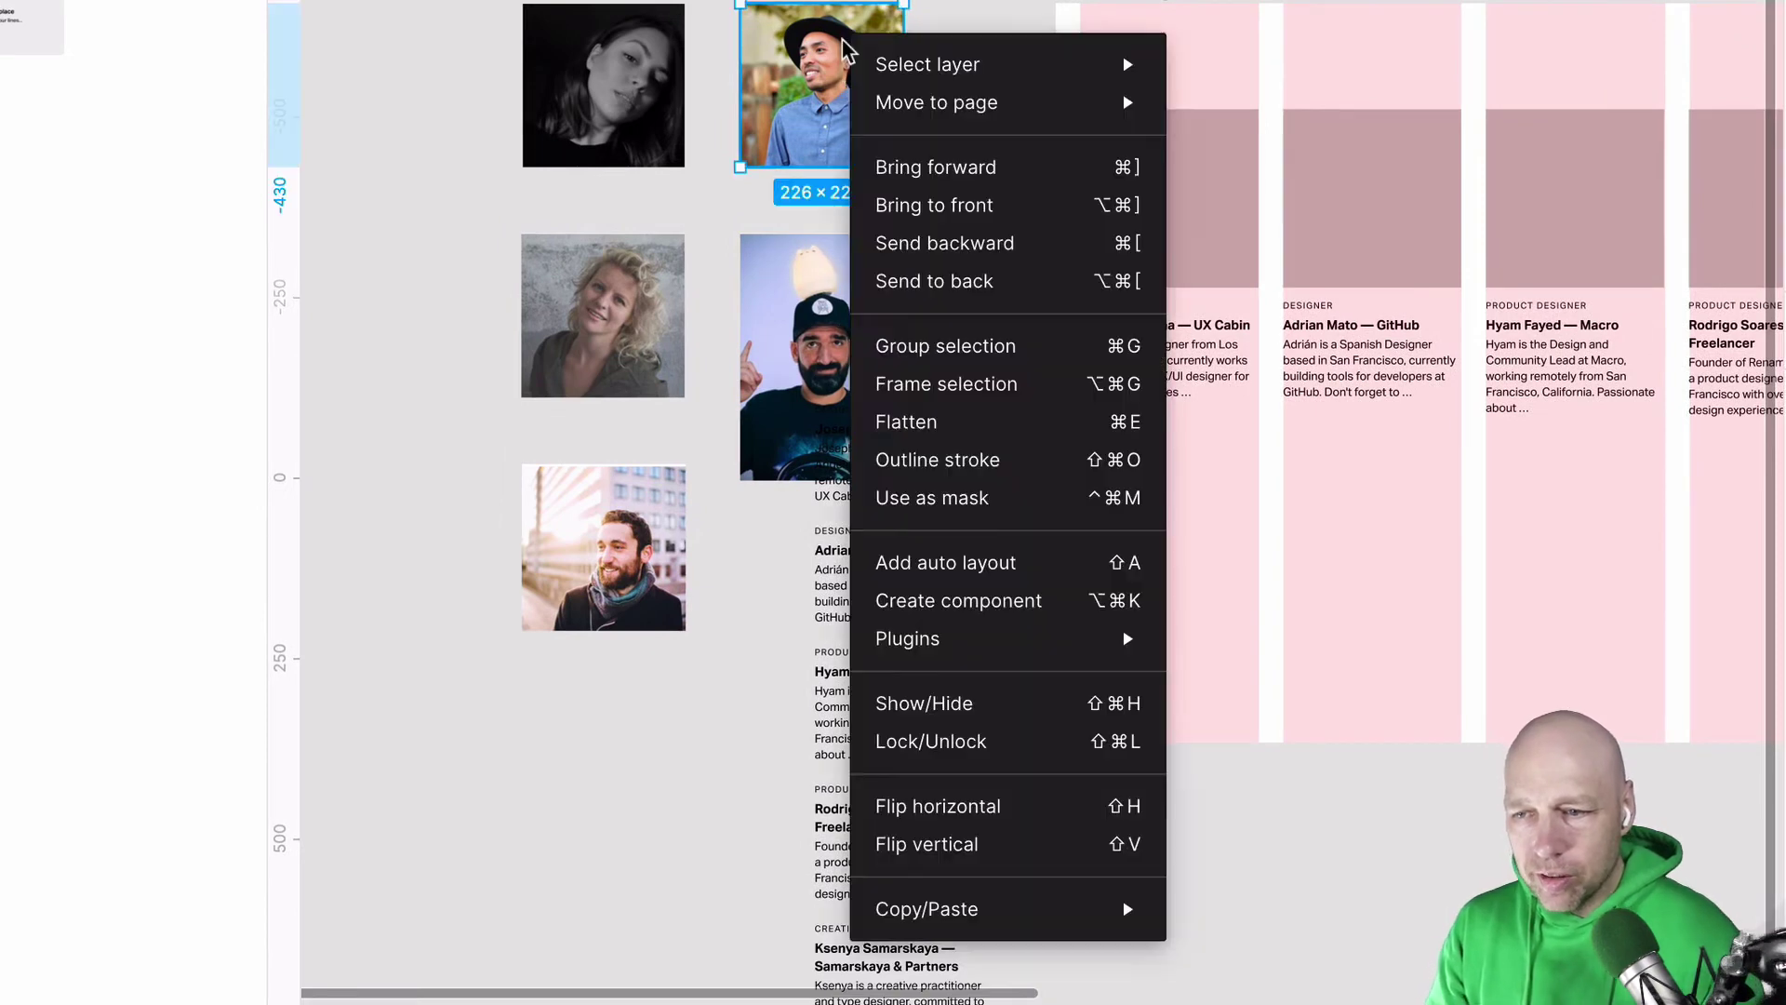
mouse_move(1044, 925)
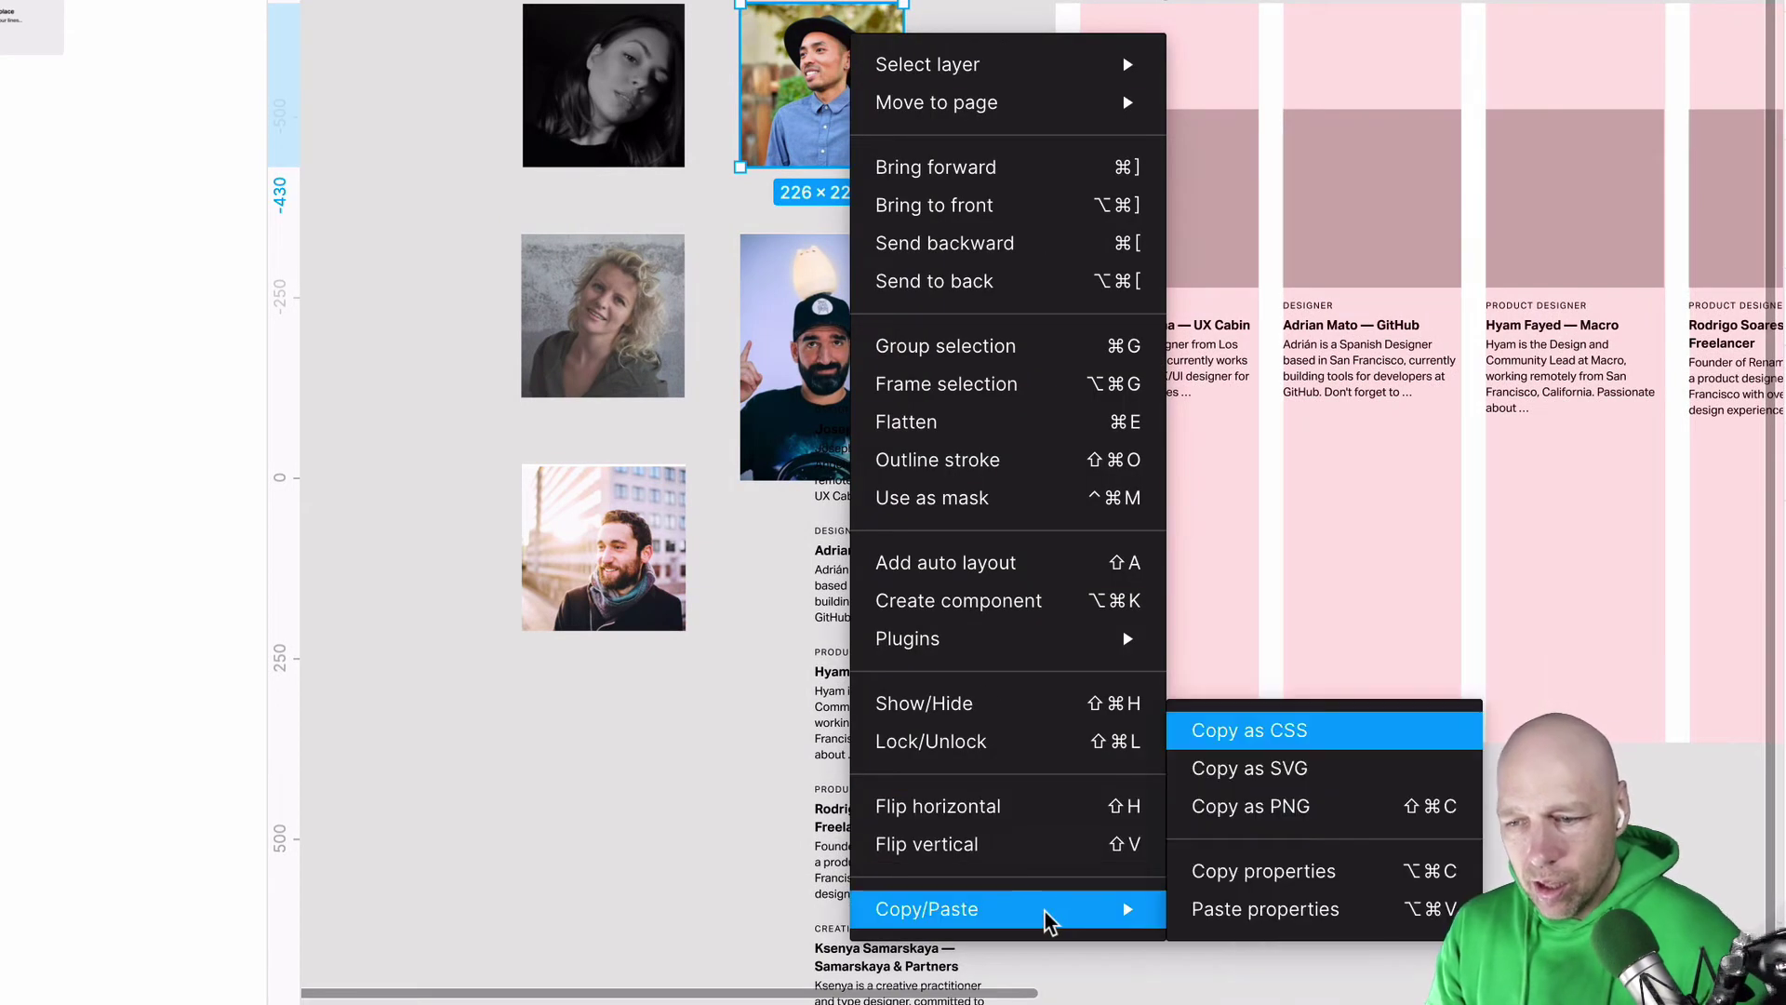
left_click(1288, 871)
left_click(1187, 190)
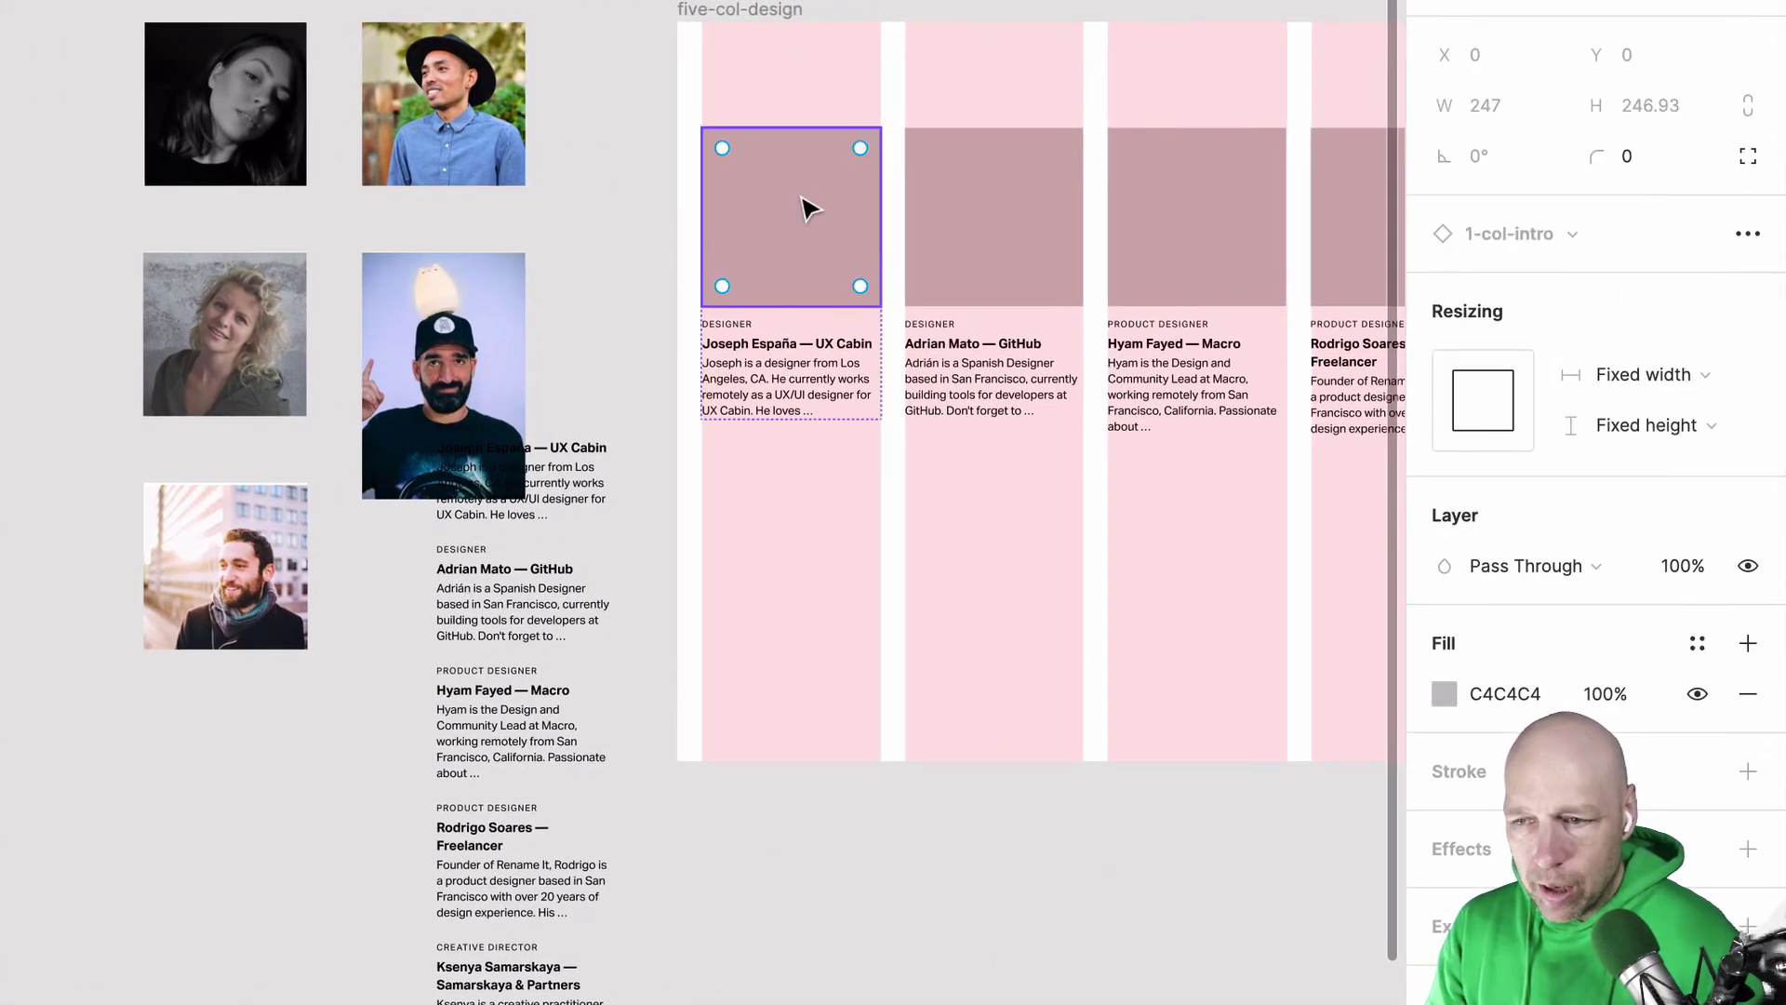
right_click(806, 206)
mouse_move(889, 809)
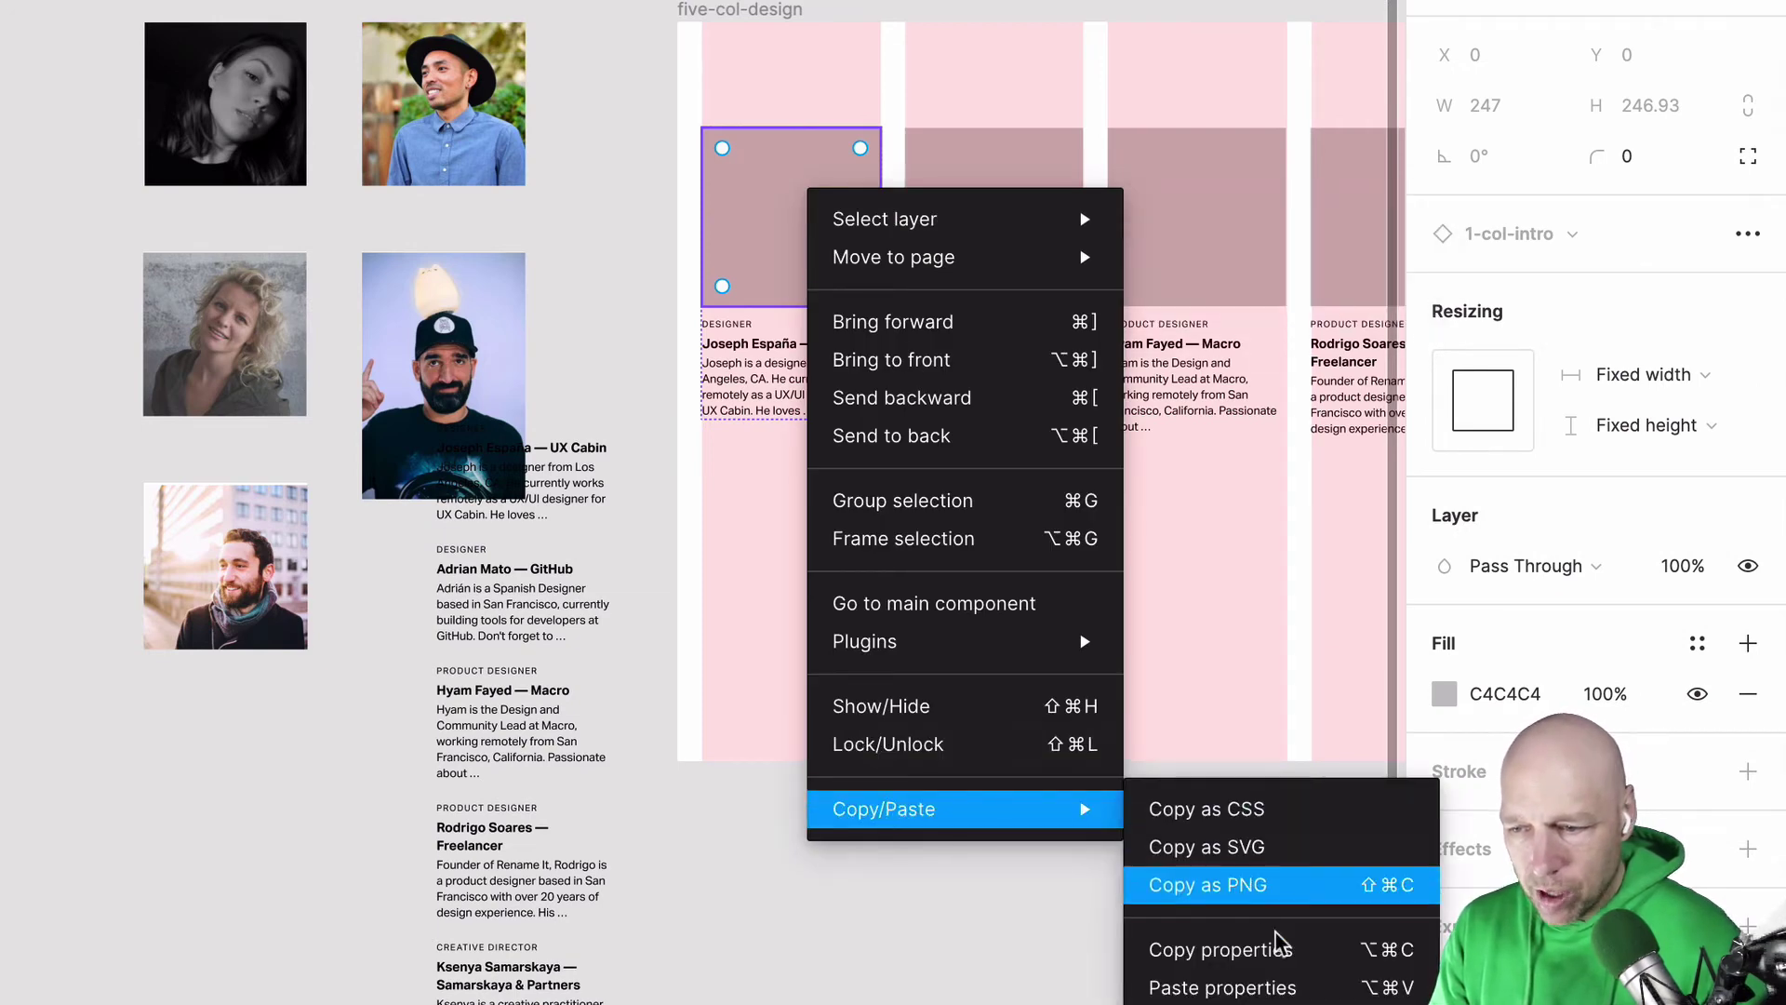
left_click(1294, 977)
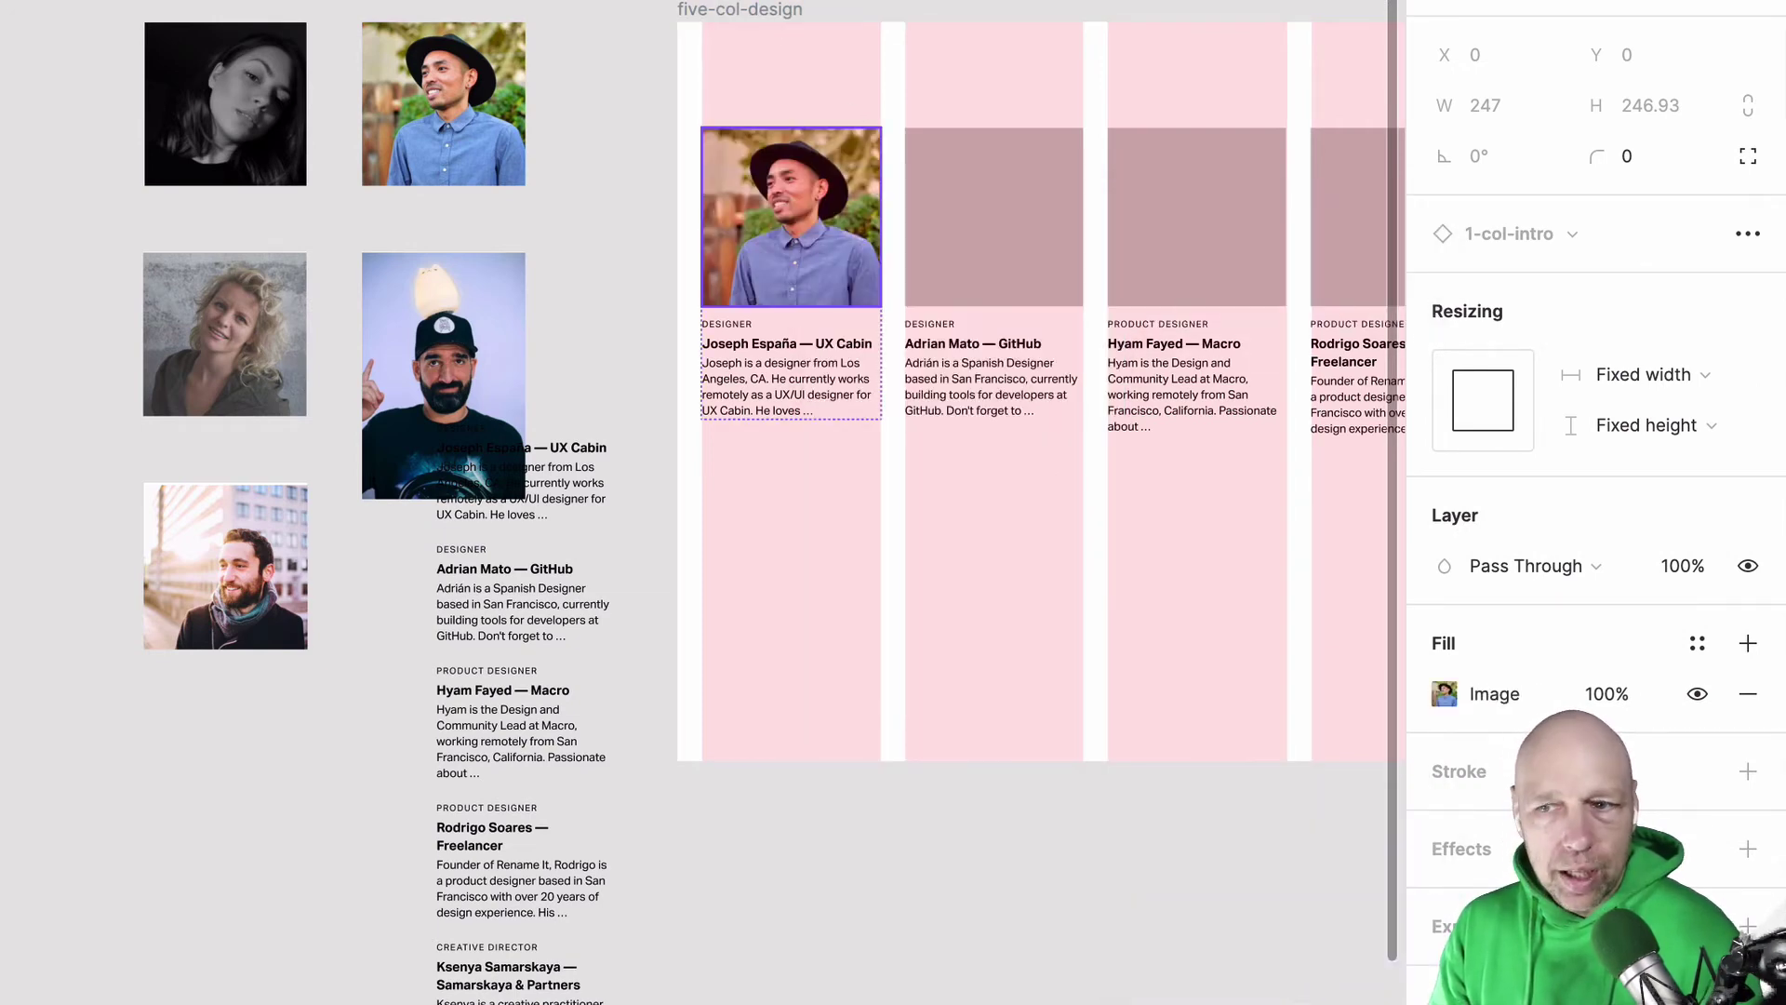
Step: Copy the properties of the photo of the man in the scarf and paste them onto the second card's image rectangle
left_click(281, 170)
scroll(396, 163, "right", 7)
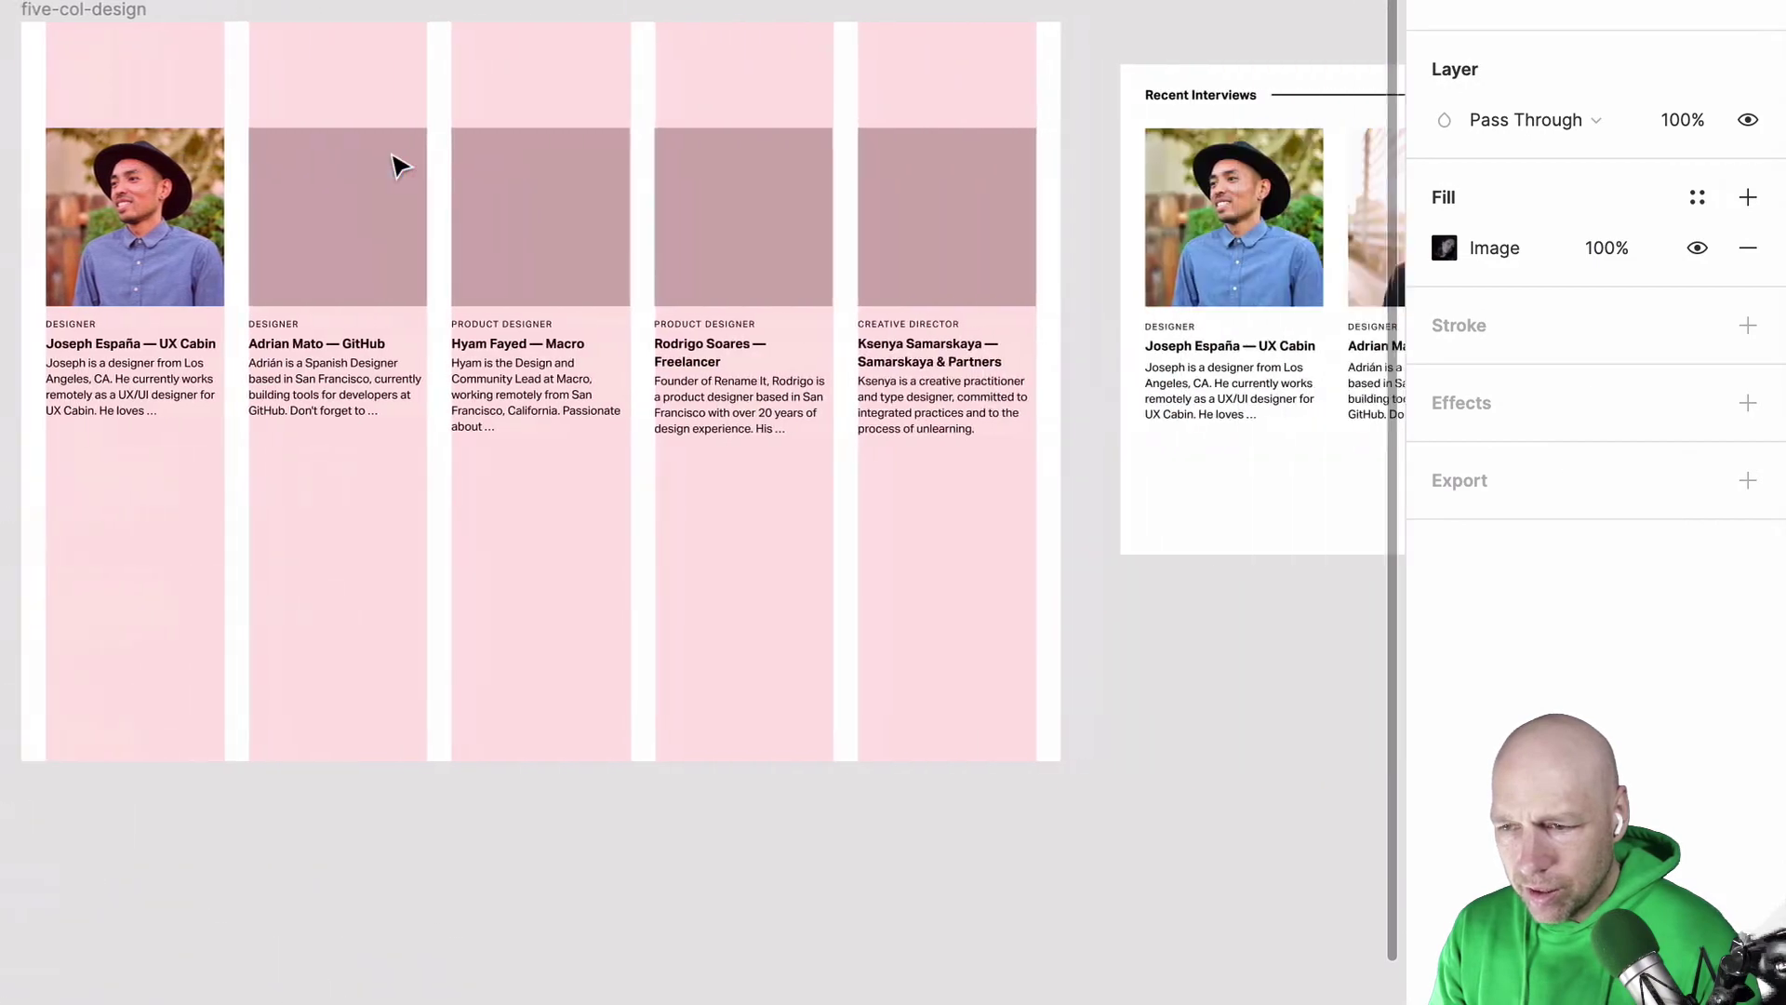
scroll(400, 165, "right", 3)
scroll(409, 156, "left", 12)
right_click(603, 564)
mouse_move(757, 977)
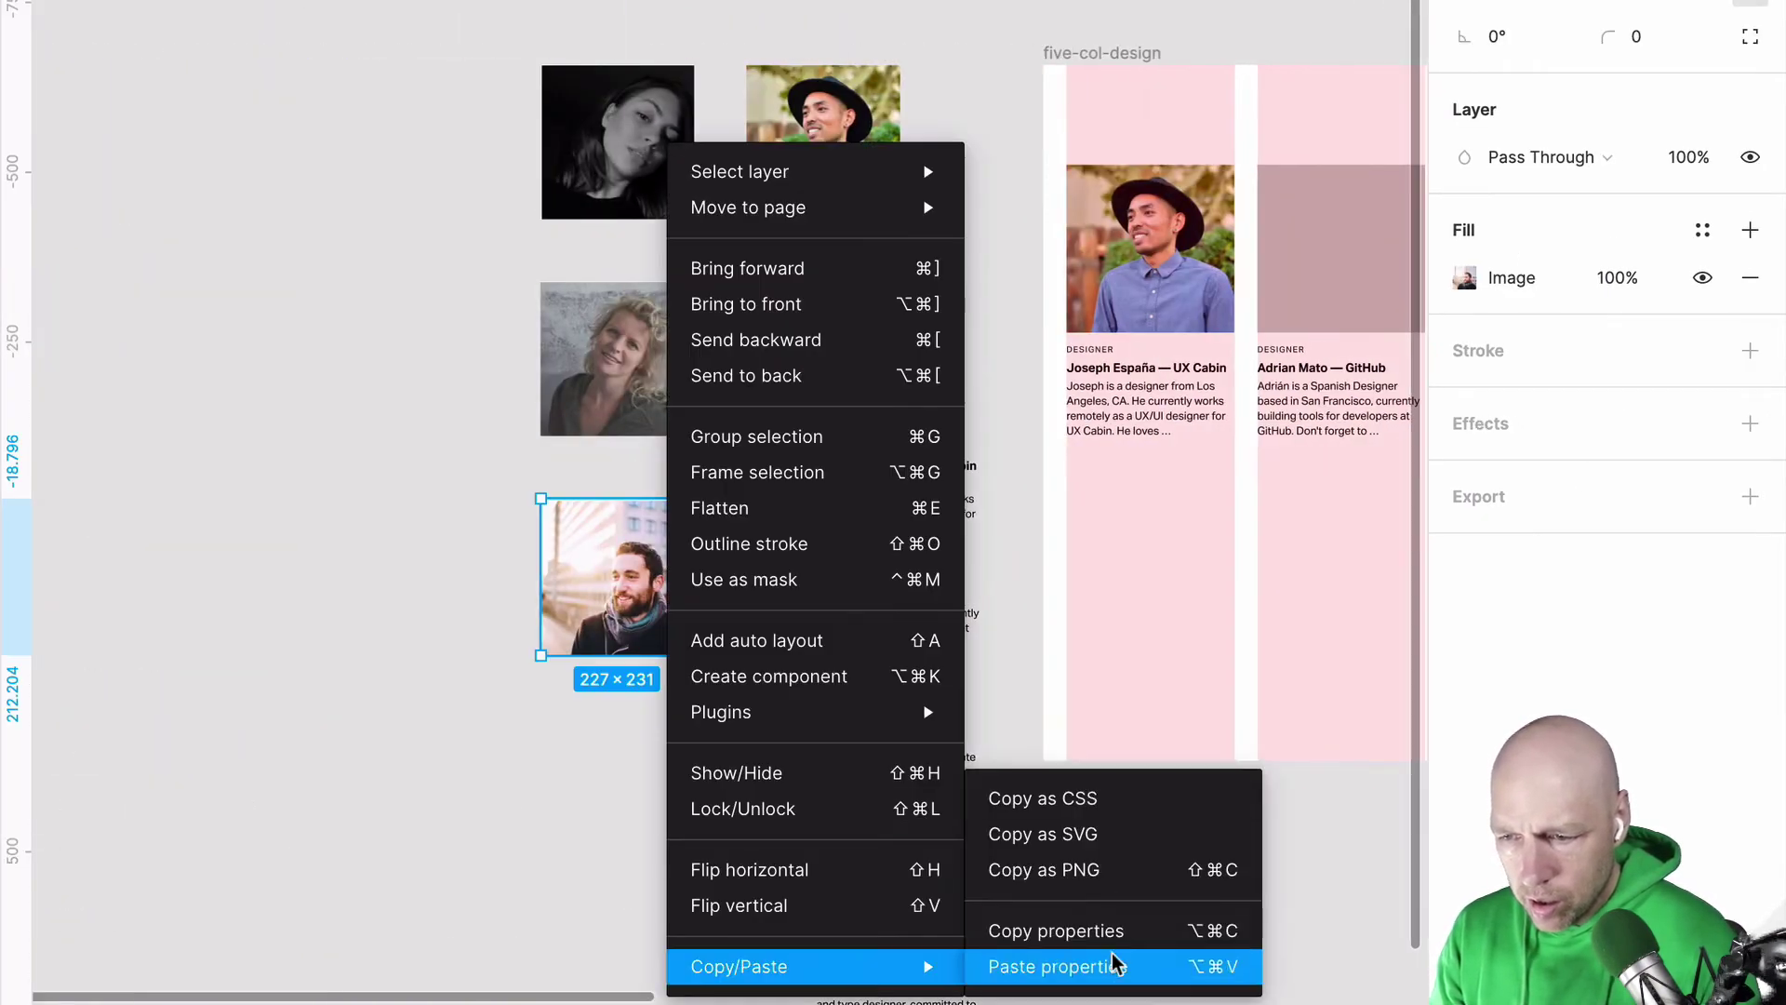
left_click(1109, 935)
right_click(1290, 248)
mouse_move(1358, 830)
left_click(1238, 831)
Step: Try to transfer the dark portrait's image fill to the third card's rectangle by copying and pasting properties
double_click(649, 171)
right_click(650, 171)
mouse_move(735, 485)
left_click(1095, 616)
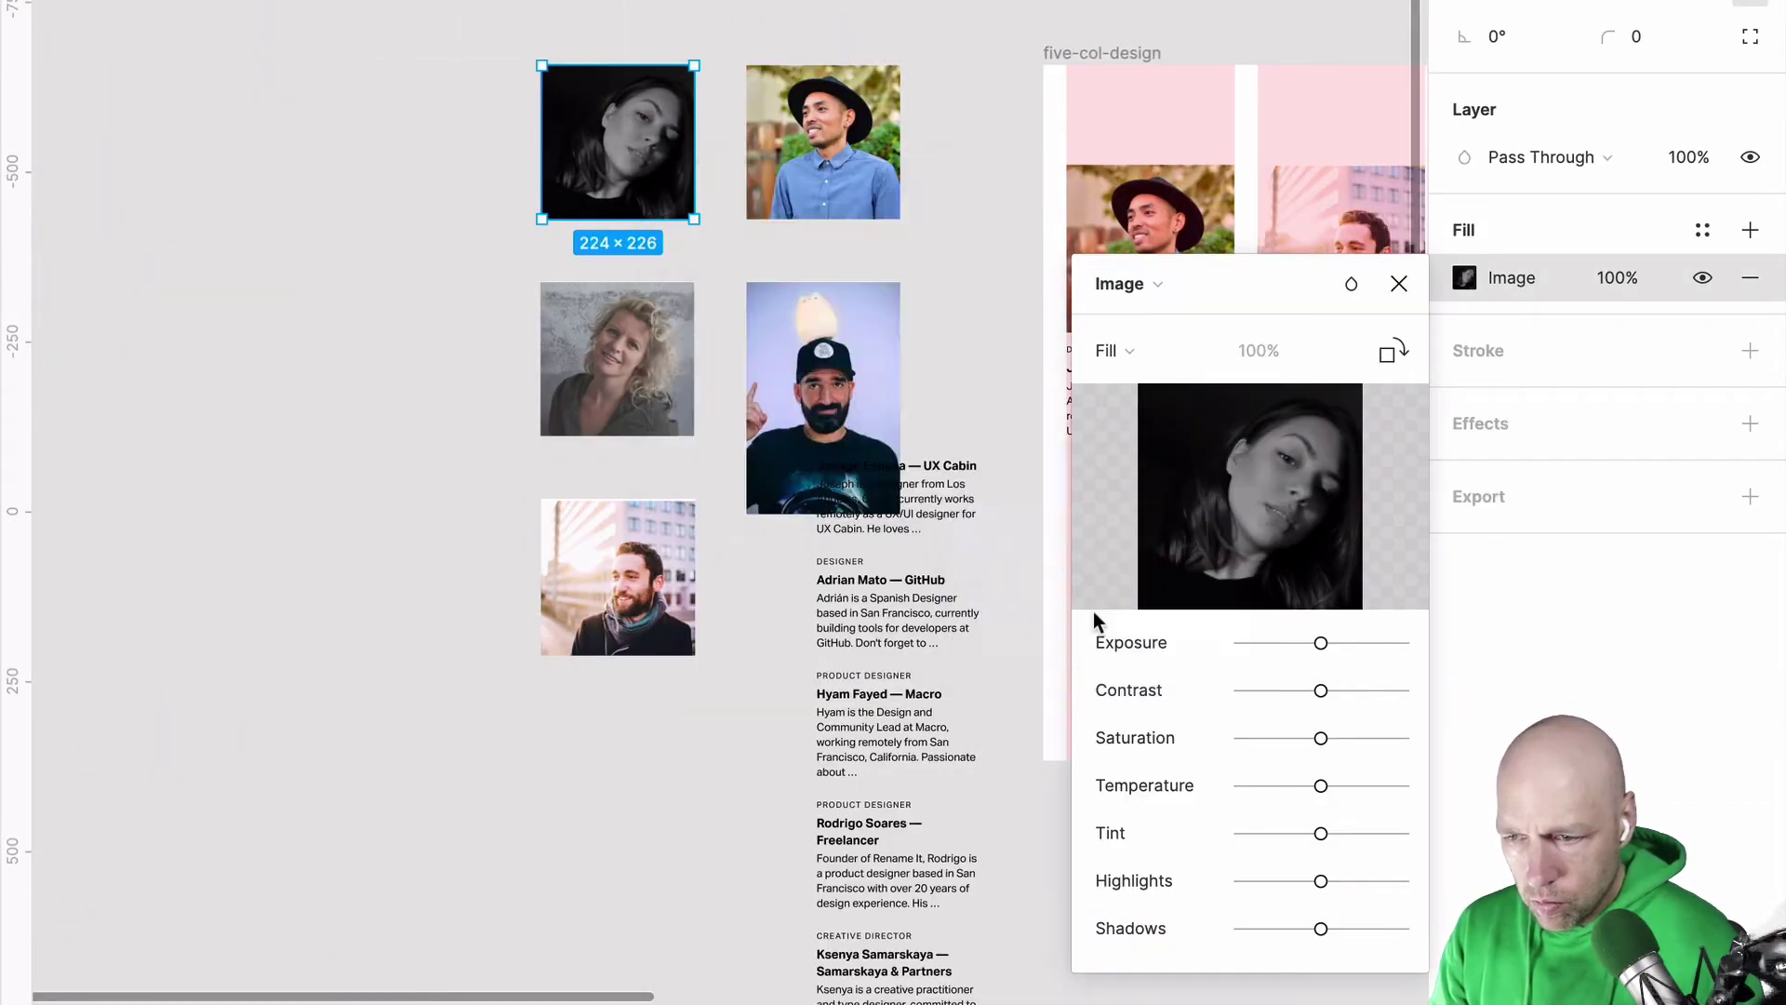
scroll(940, 279, "right", 7)
key("Escape")
key("Escape")
right_click(935, 207)
mouse_move(1076, 786)
left_click(1321, 957)
Step: Copy the properties of the photo of the man in the cap and paste them onto the fourth card's image rectangle
double_click(222, 317)
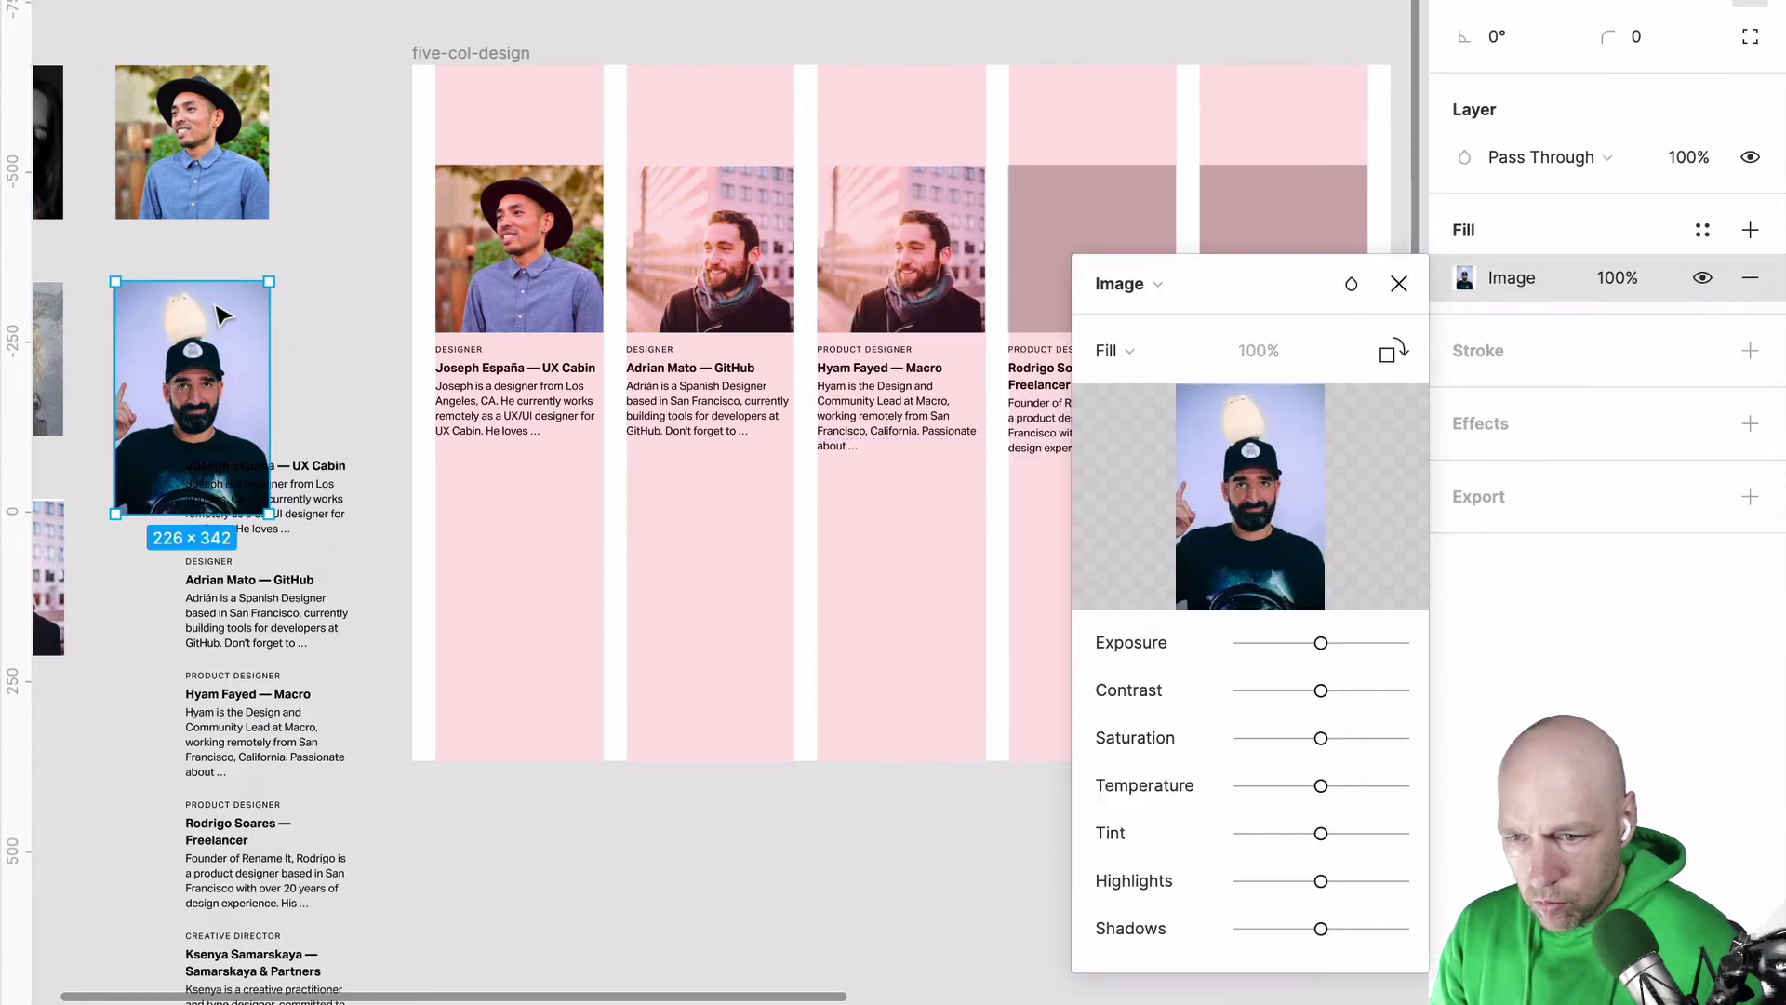
key("Escape")
right_click(214, 313)
left_click(968, 517)
left_click(1098, 235)
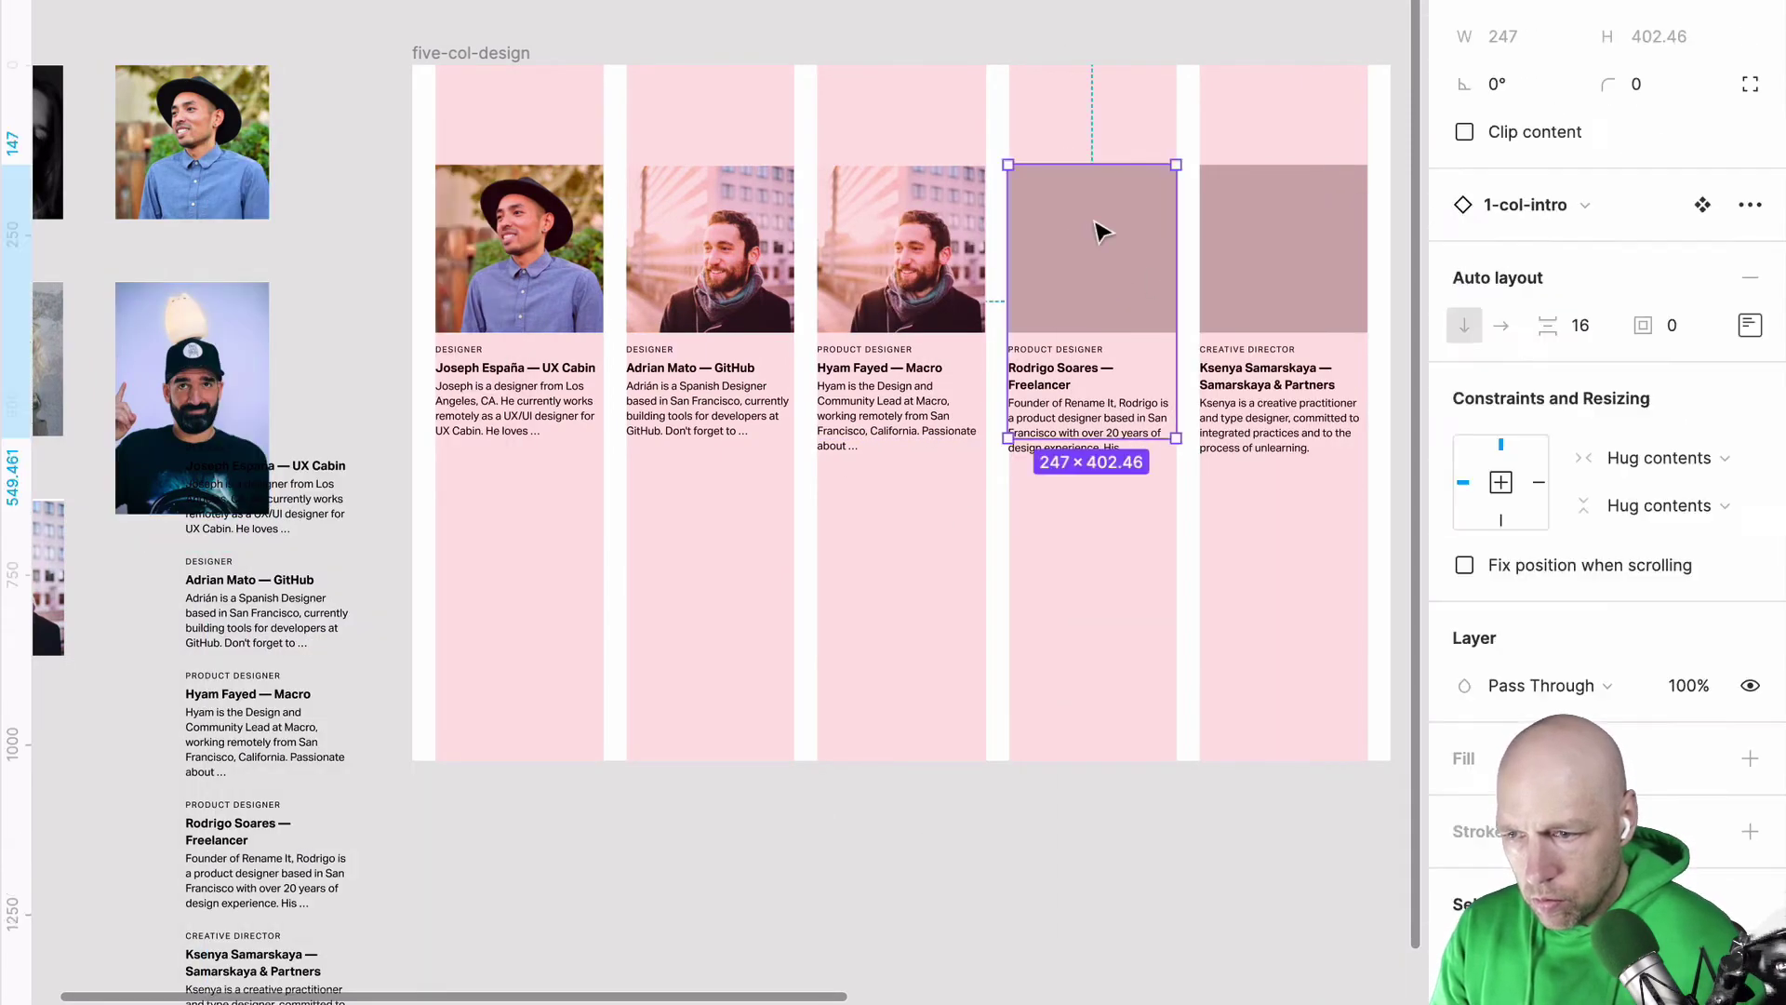
right_click(1098, 233)
mouse_move(1172, 799)
left_click(1489, 938)
key("Escape")
Step: Try again to paste the dark portrait's properties onto the third card's image, and undo the paste
scroll(744, 373, "left", 5)
double_click(223, 140)
right_click(244, 130)
mouse_move(372, 447)
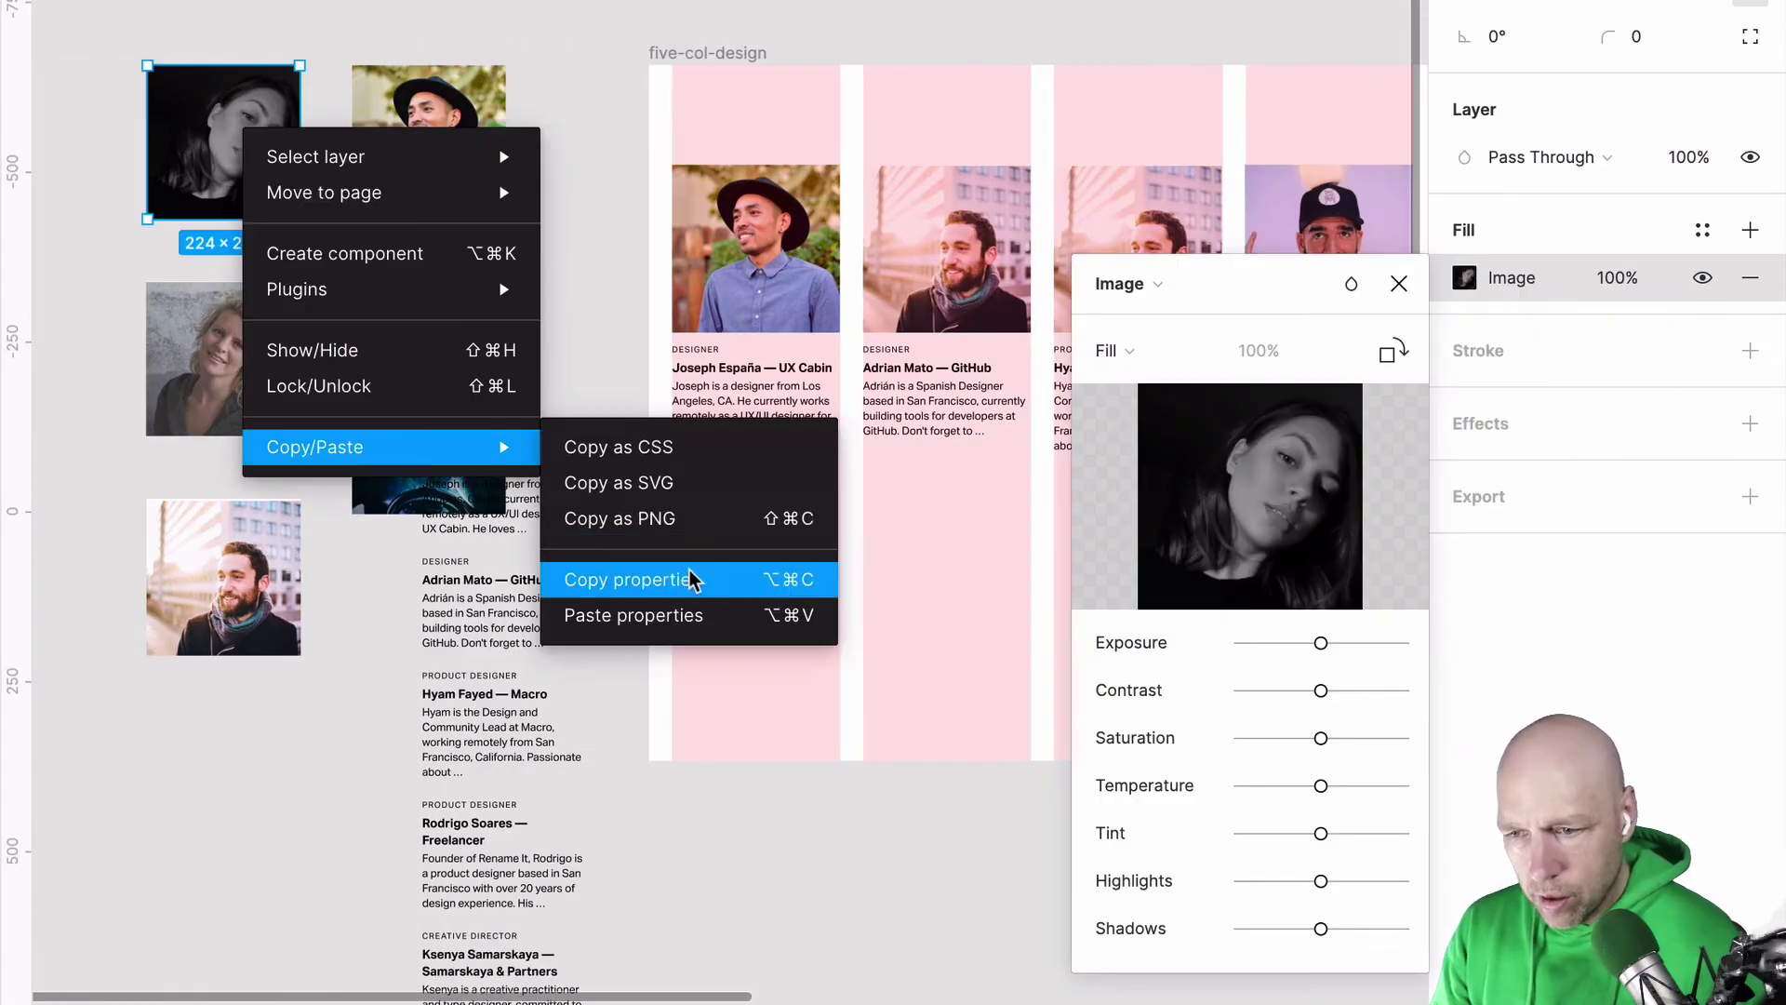
left_click(690, 573)
double_click(1095, 219)
right_click(1096, 220)
mouse_move(1172, 826)
left_click(1488, 938)
key("super+z")
Step: Copy the dark portrait's properties and paste them onto the third card's image rectangle
double_click(232, 154)
right_click(244, 160)
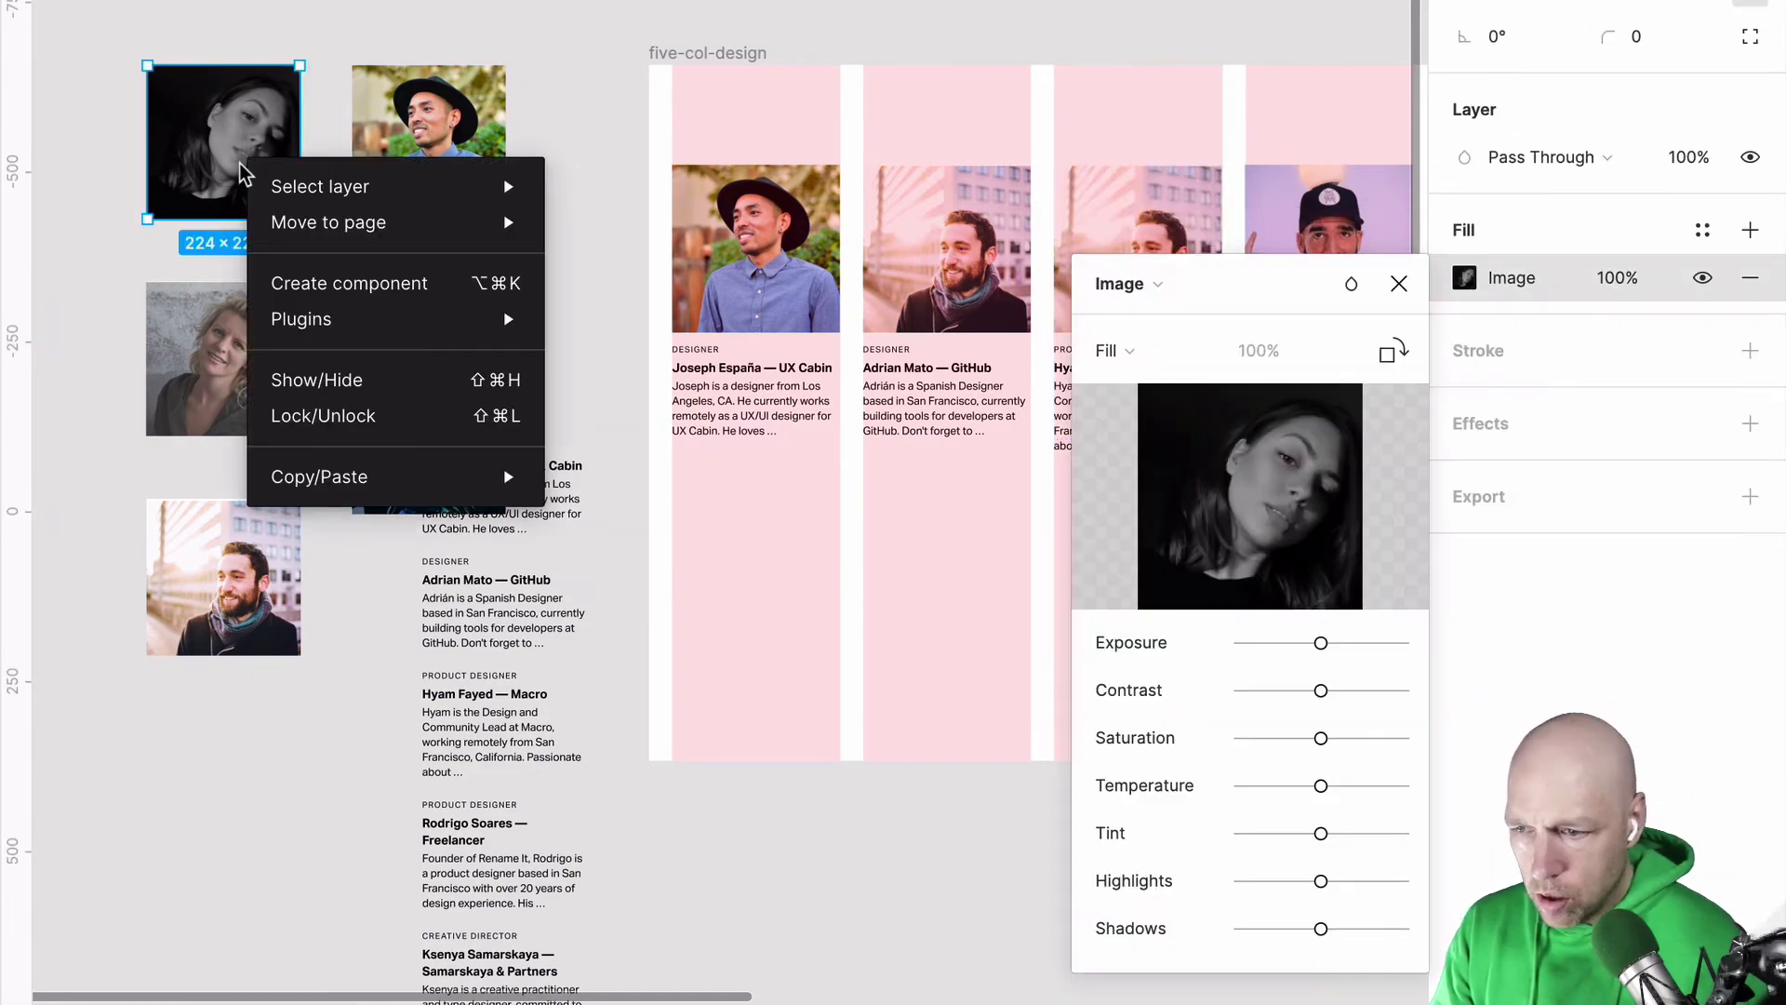
key("Escape")
right_click(239, 141)
left_click(651, 914)
double_click(1137, 247)
right_click(1136, 227)
left_click(1526, 945)
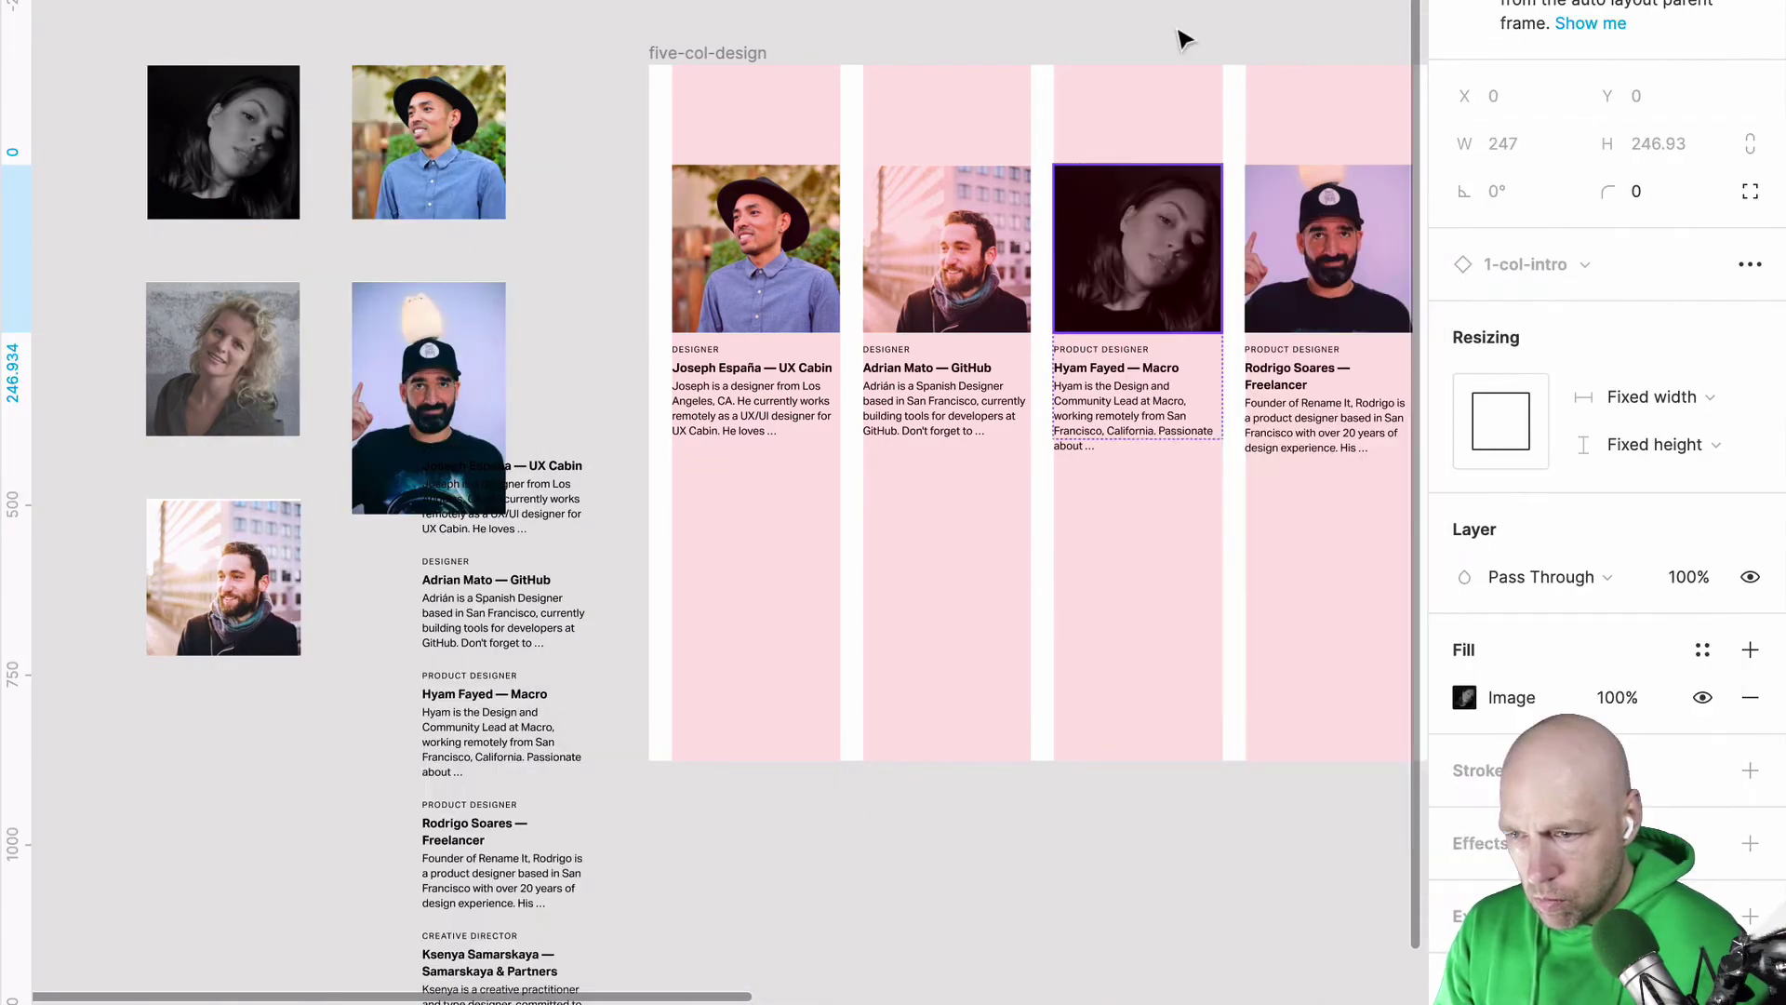
Step: Copy the properties of the photo of the curly-haired woman and paste them onto the fifth card's image rectangle
double_click(223, 358)
right_click(243, 354)
left_click(841, 718)
scroll(841, 718, "right", 5)
double_click(925, 240)
right_click(925, 239)
left_click(1303, 848)
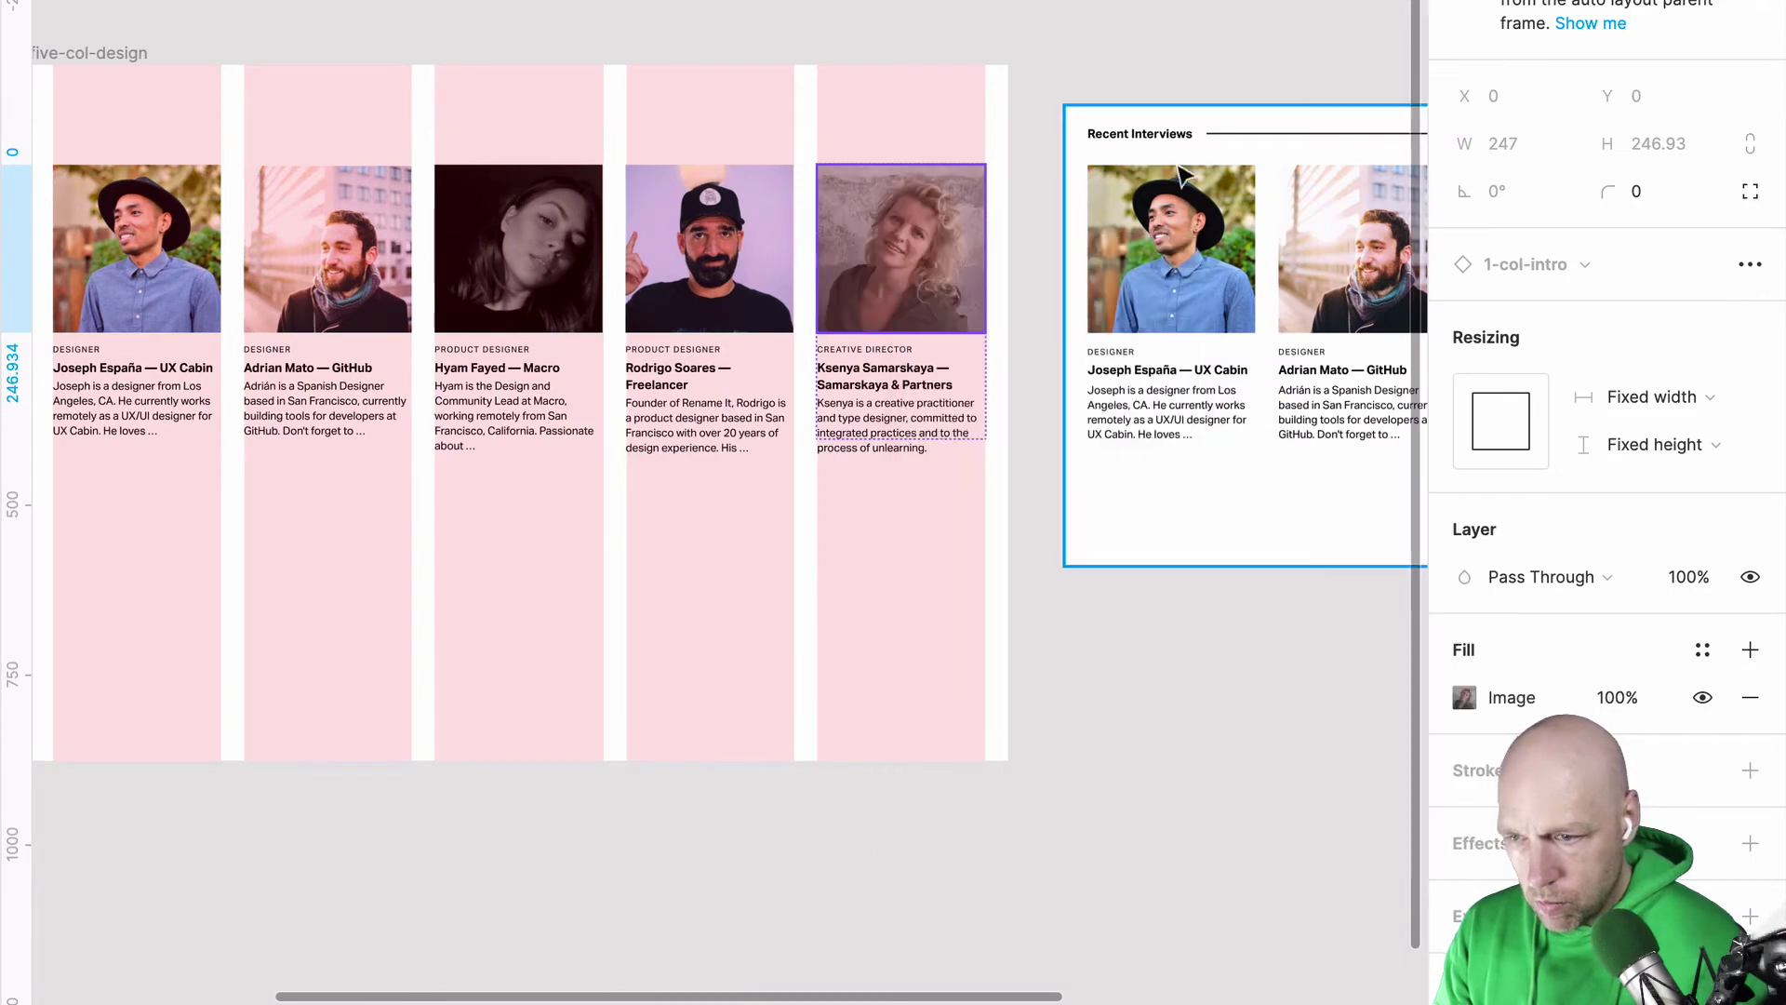
key("Escape")
Step: Inspect the fourth card's portrait and its image fill, and compare the card's proportions with its counterpart in the reference design
scroll(1182, 175, "left", 1)
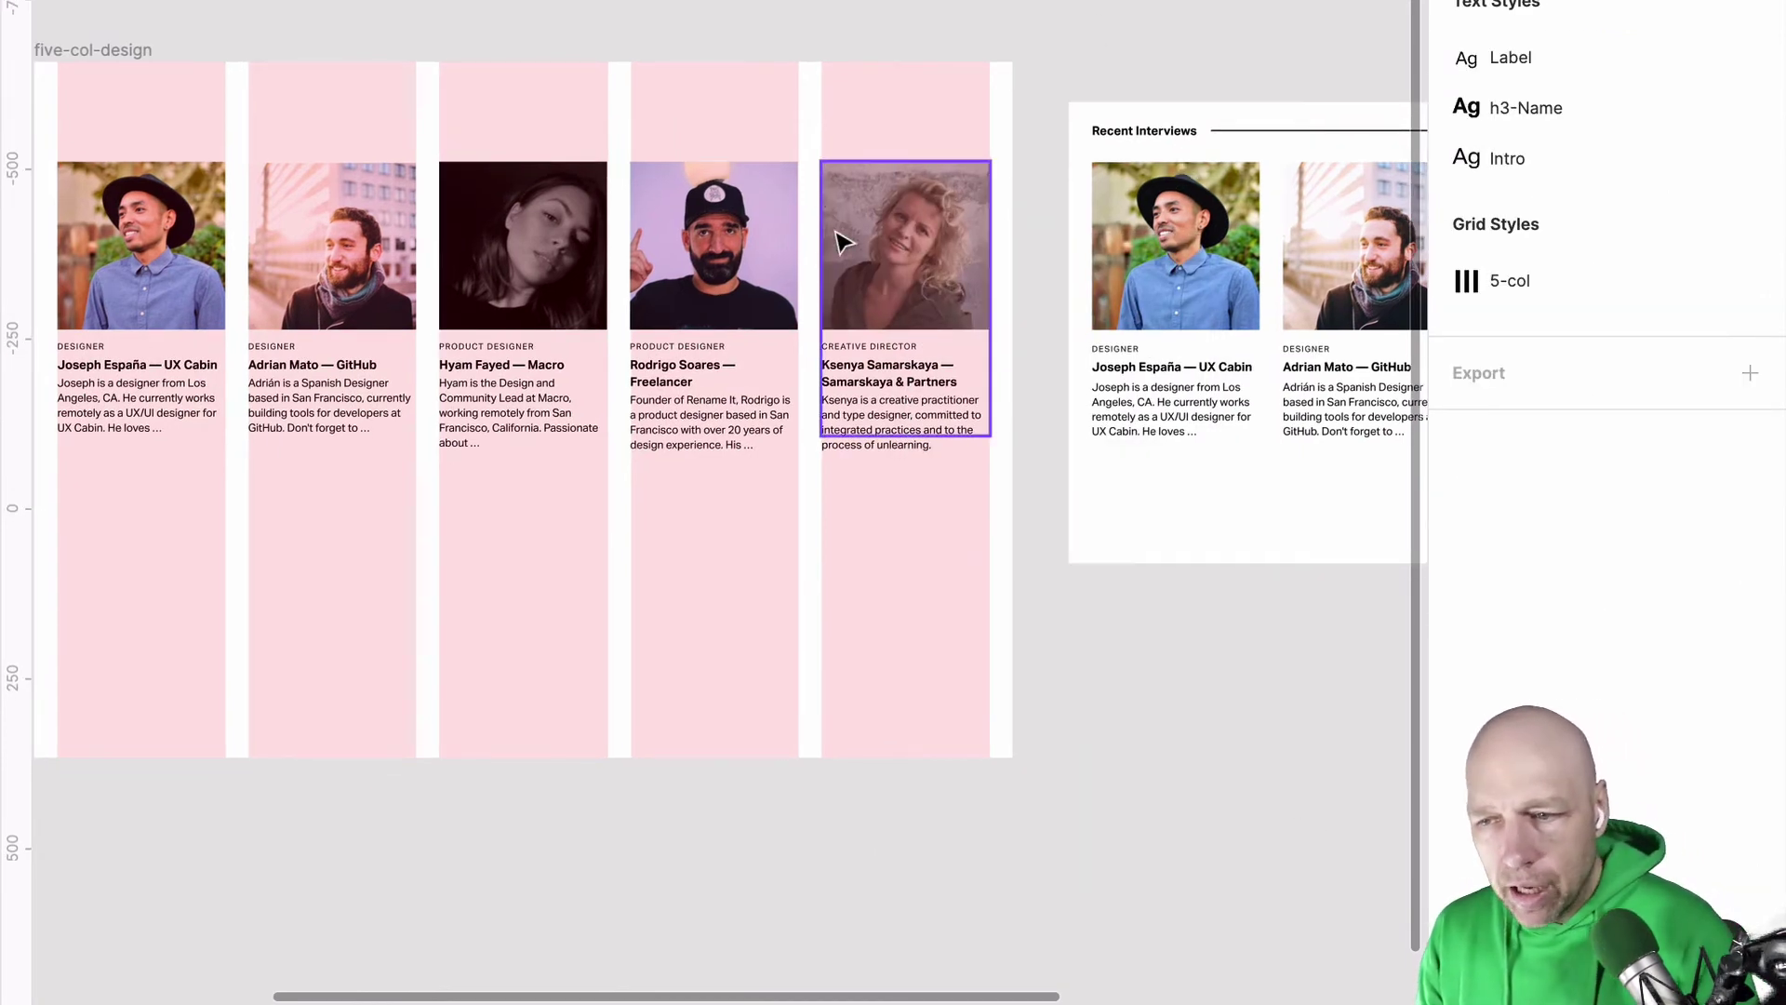
scroll(842, 242, "left", 3)
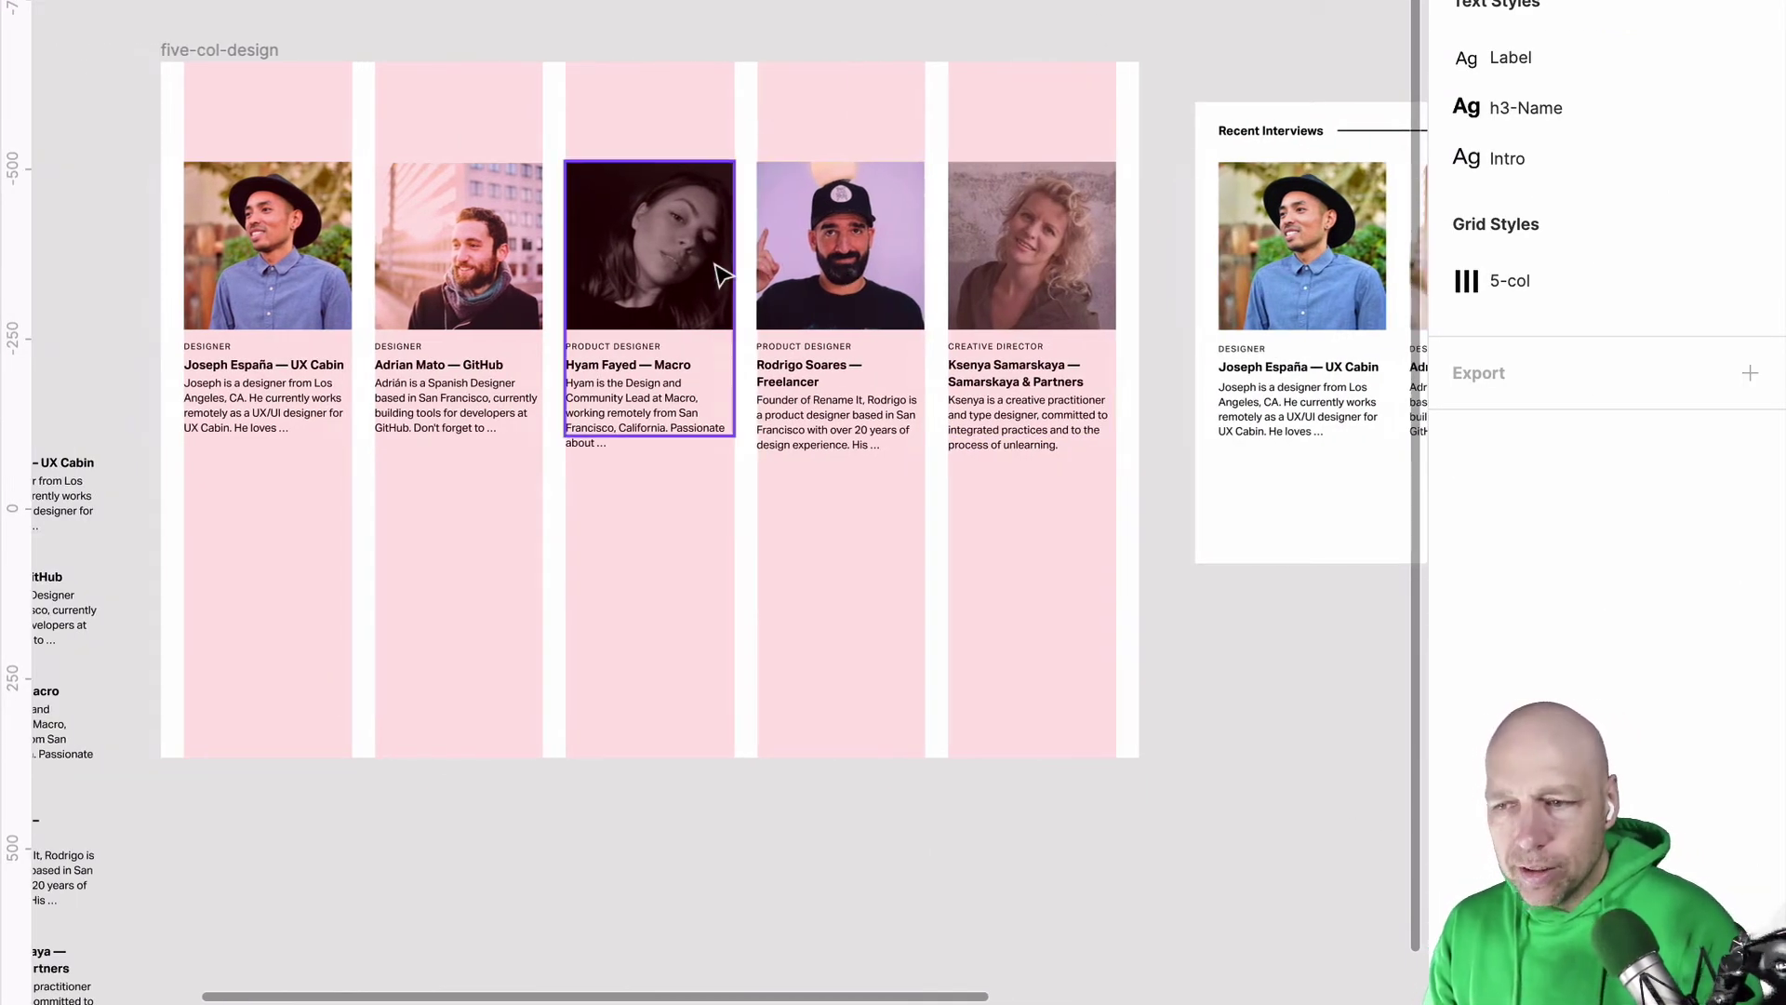
left_click(808, 276)
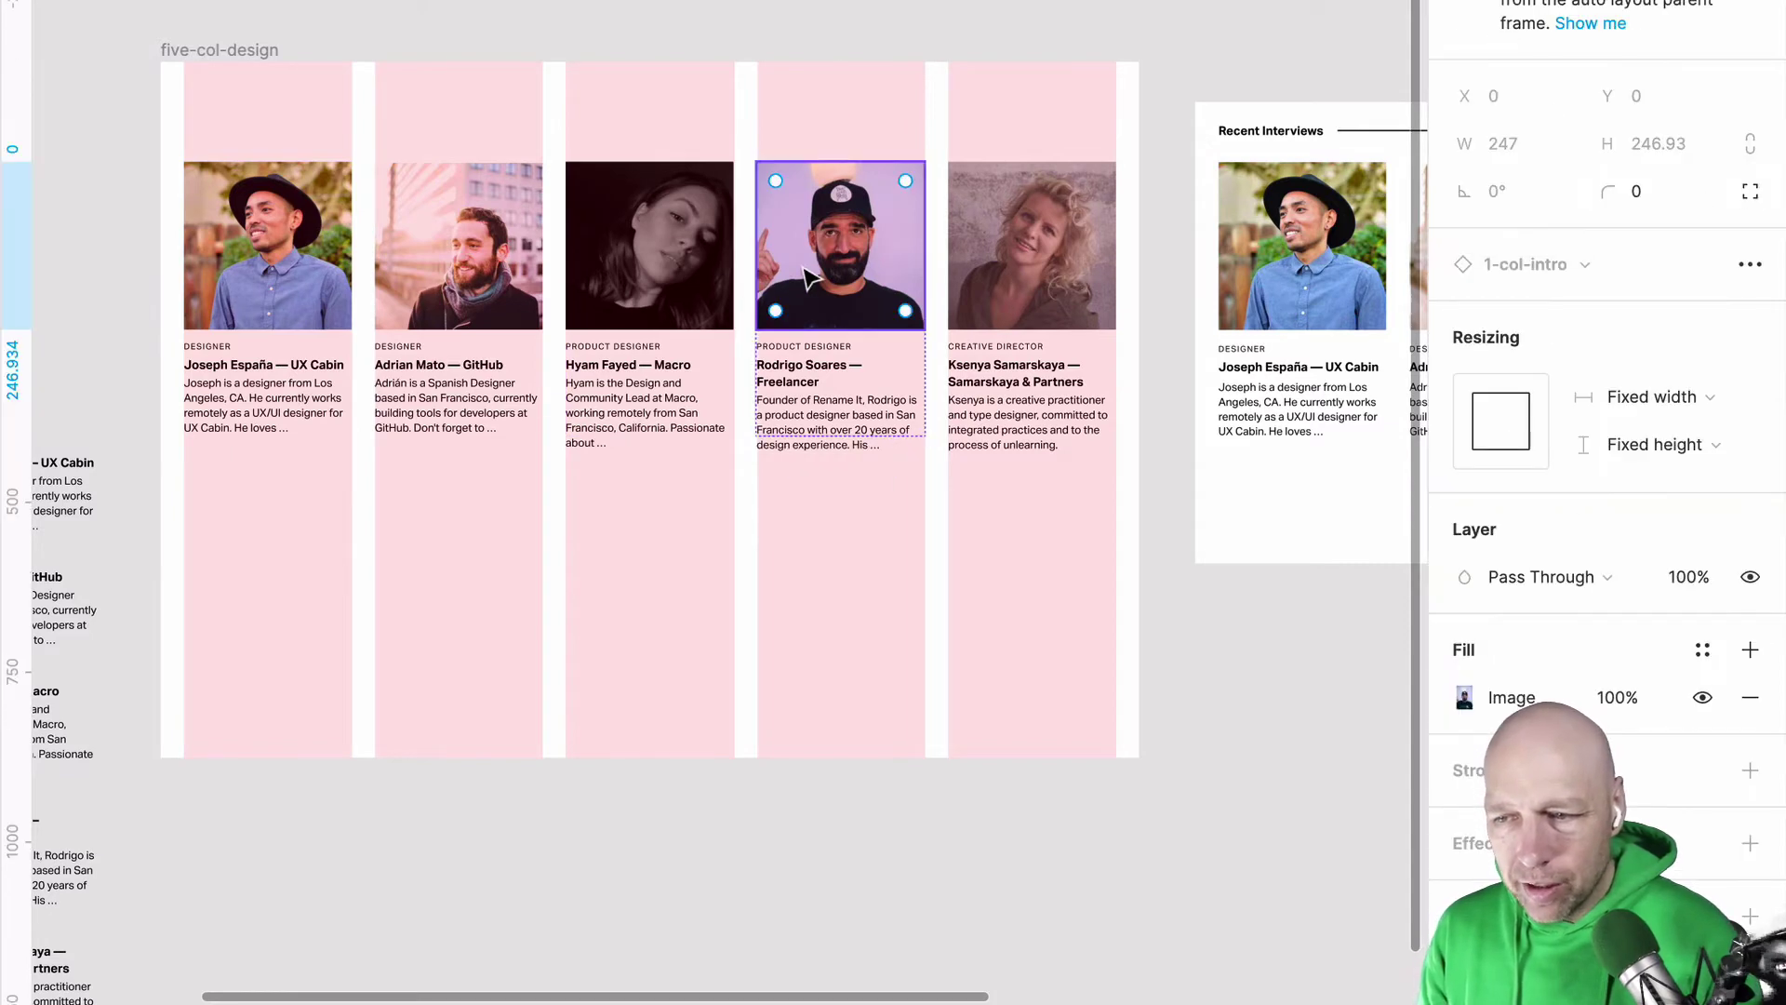
scroll(808, 276, "right", 10)
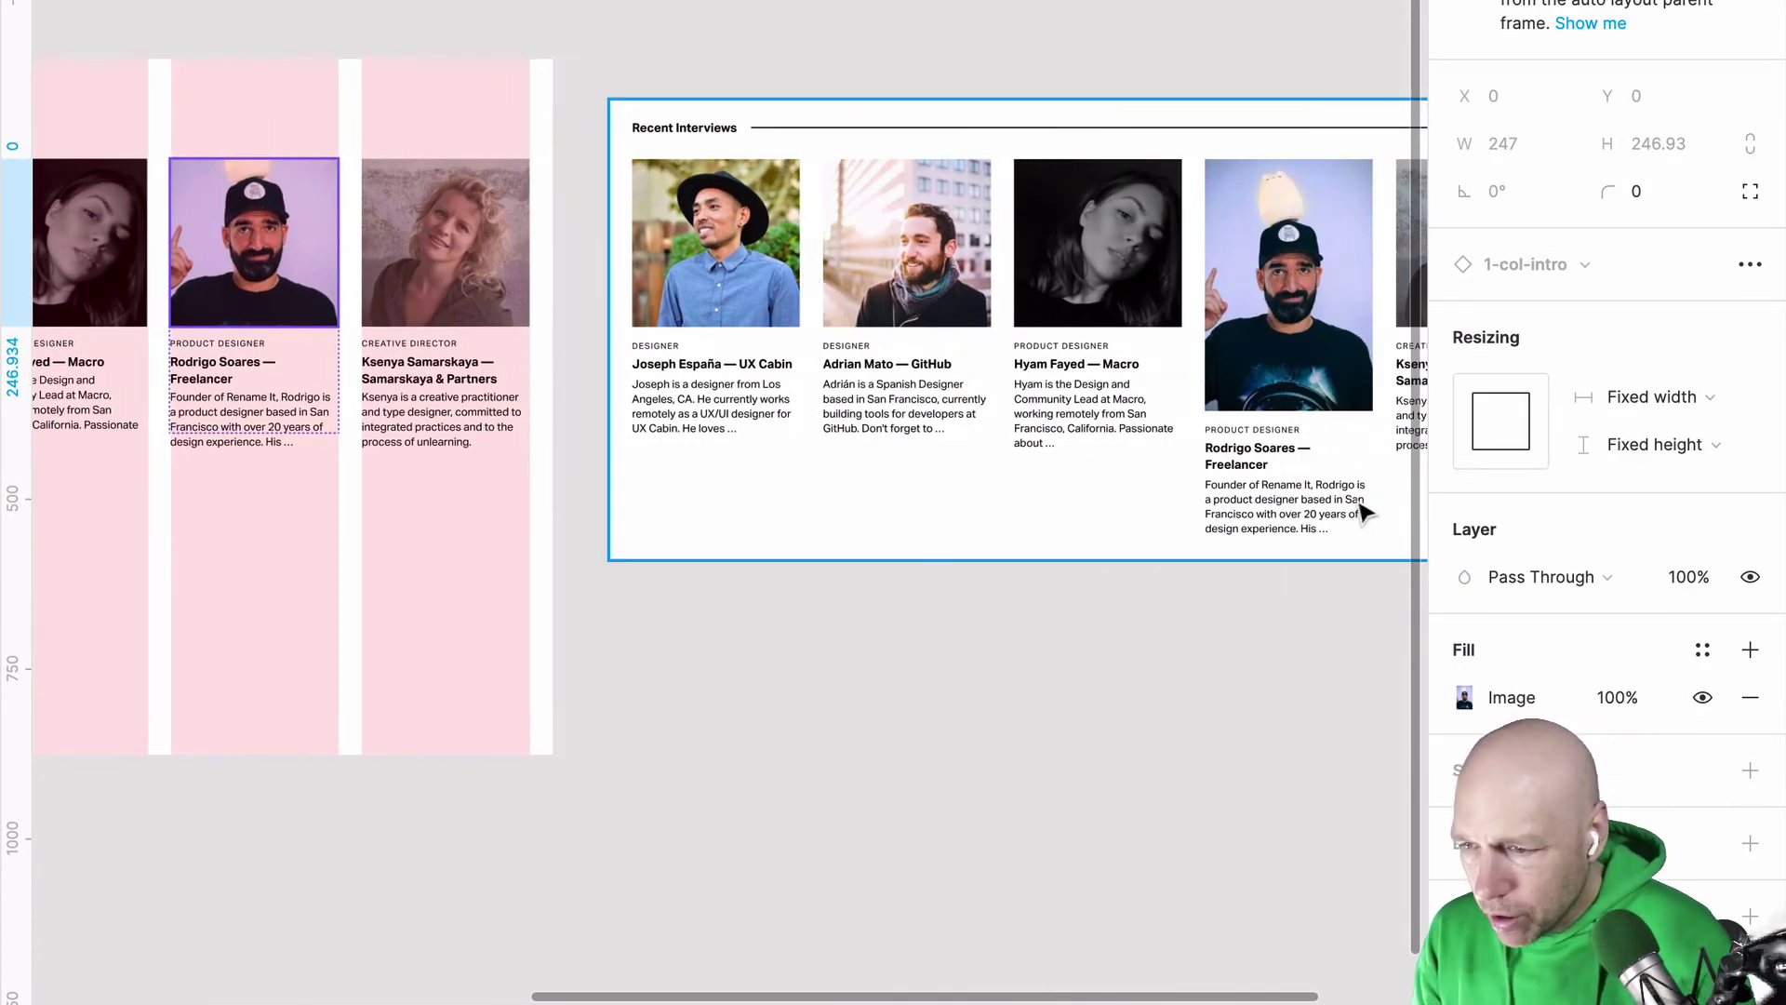
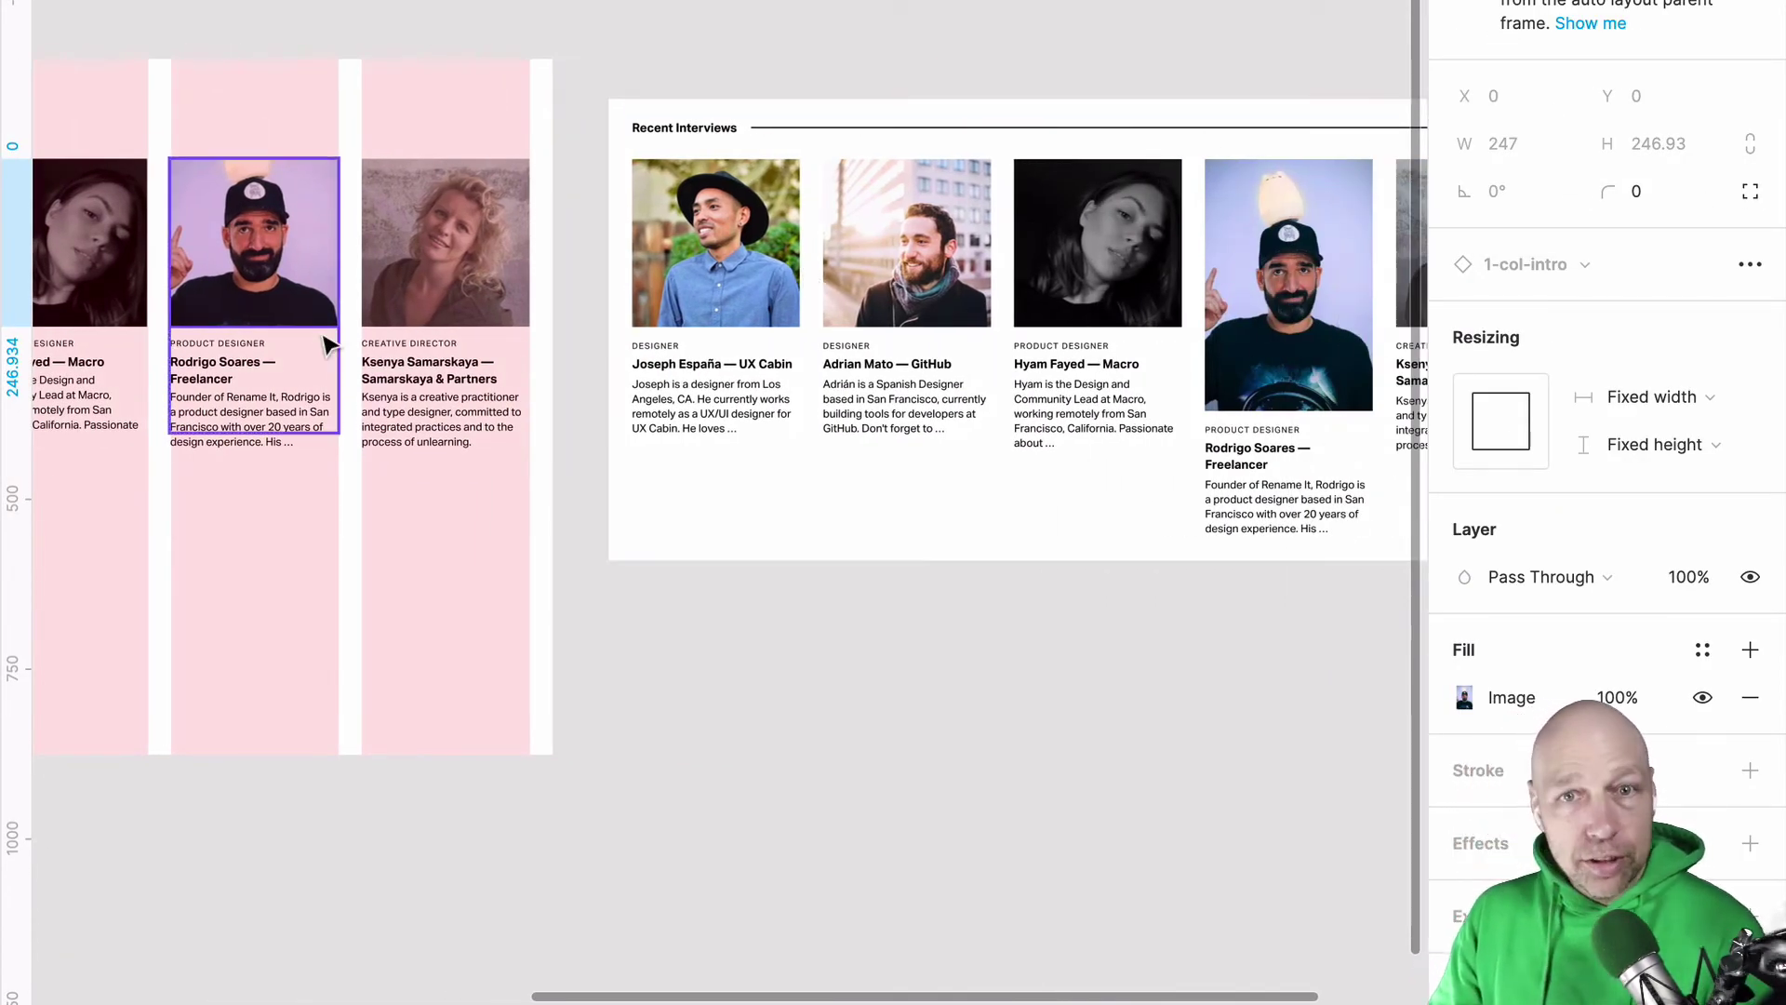
left_click(272, 309)
scroll(271, 309, "left", 6)
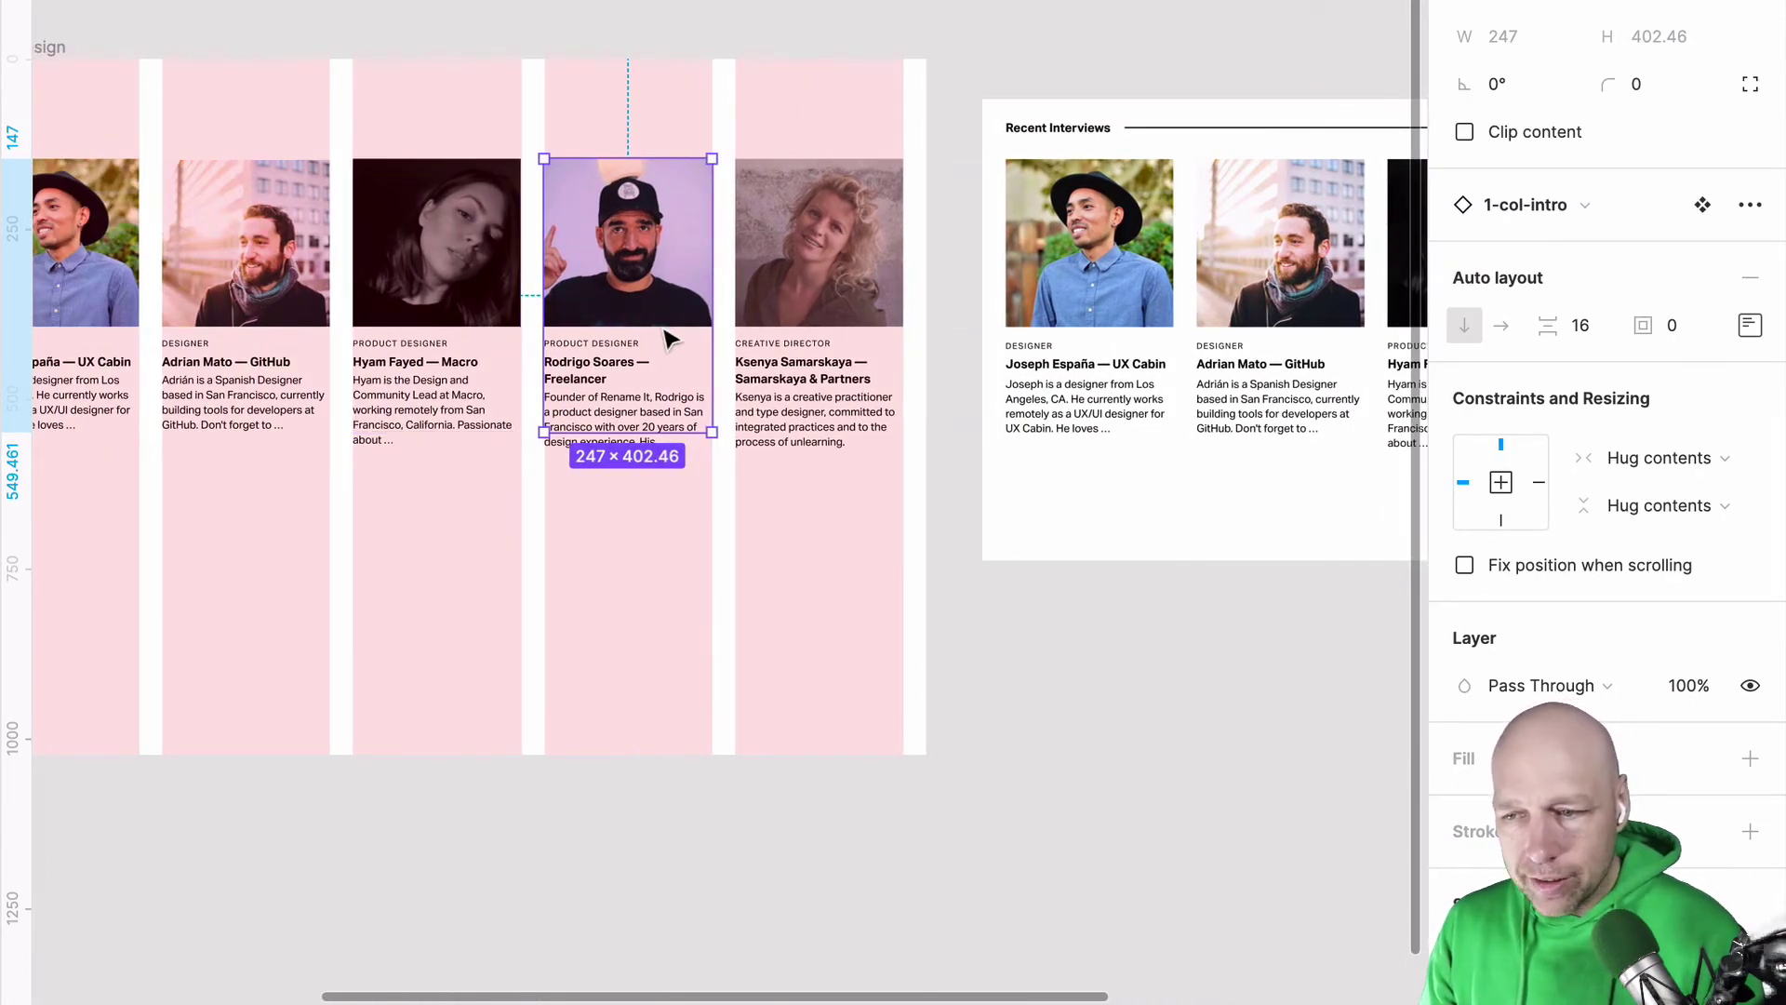
left_click(642, 300)
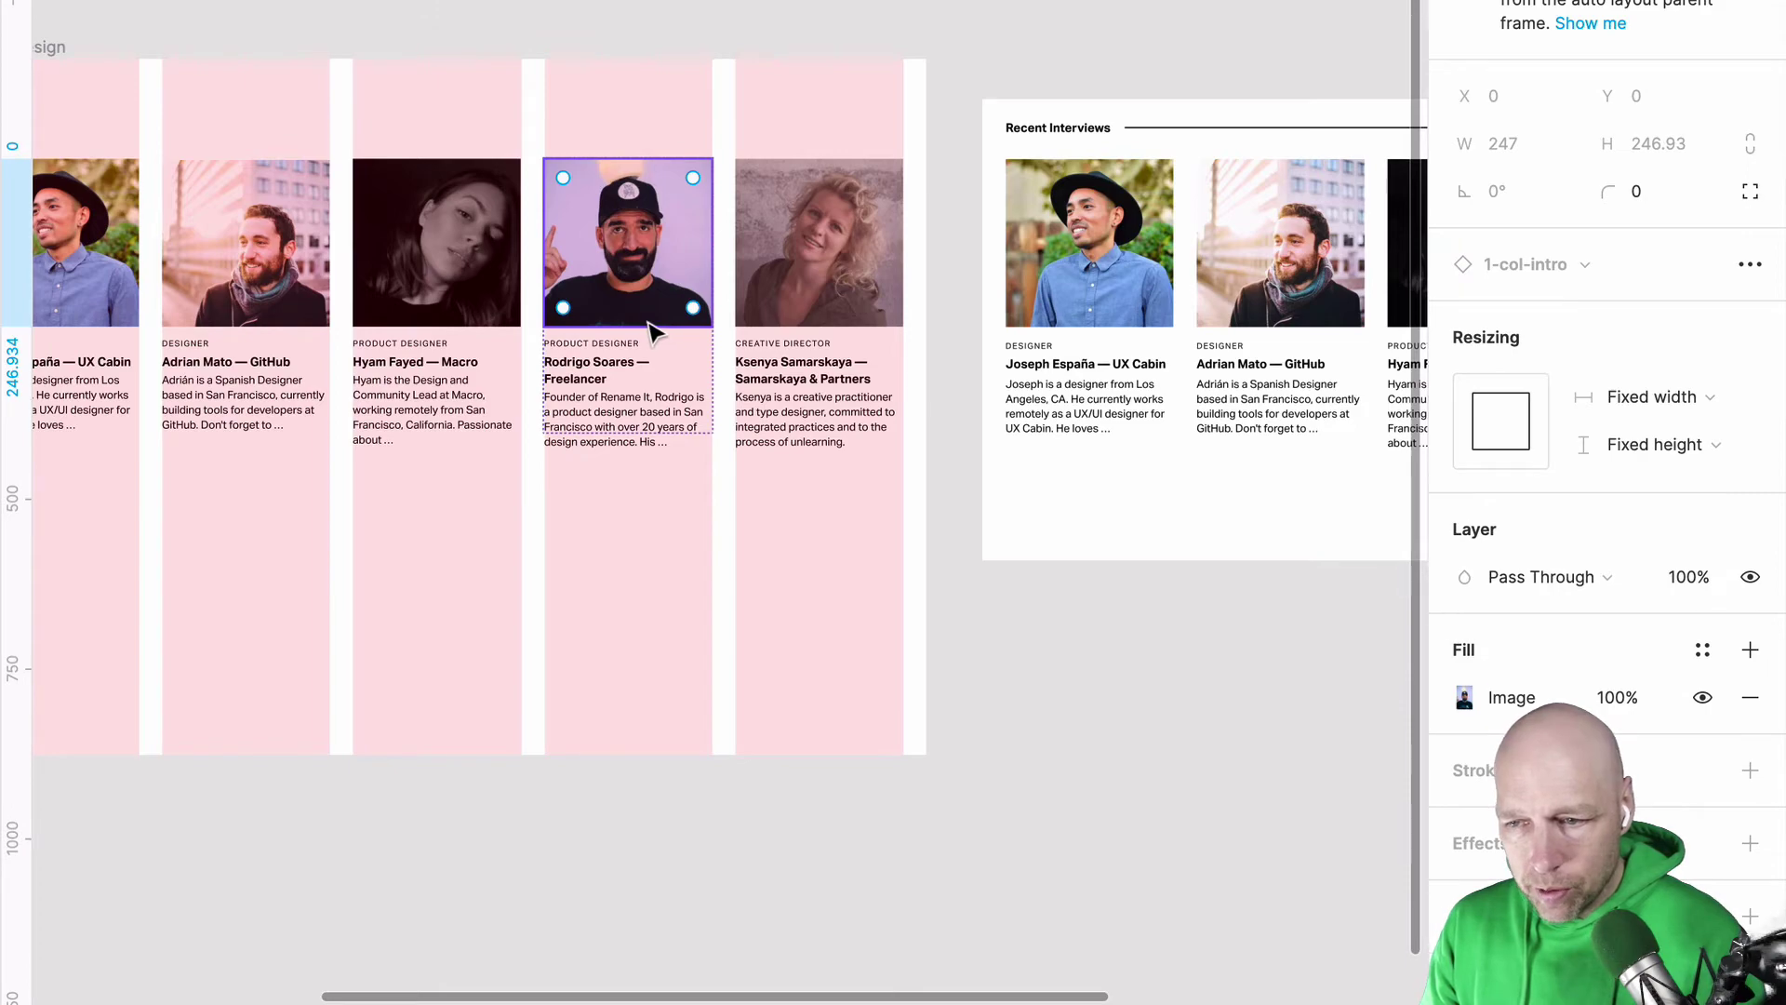
double_click(651, 324)
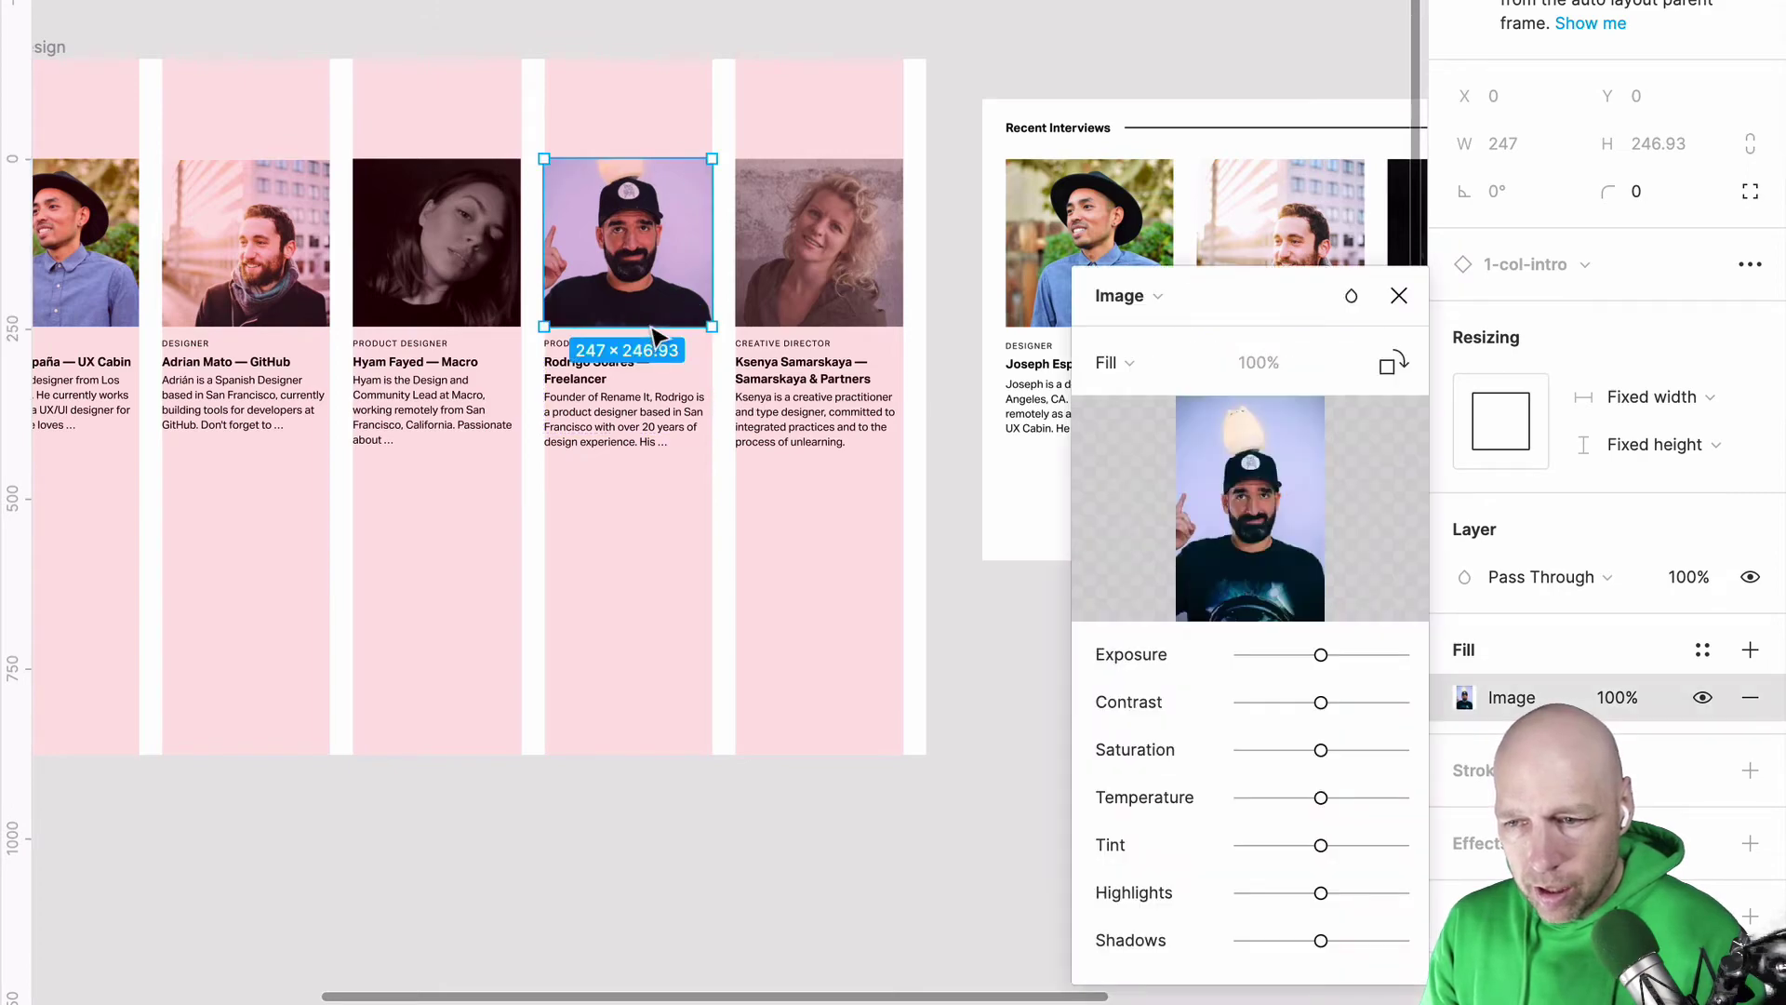
key("Escape")
left_click(654, 300)
scroll(651, 307, "right", 5)
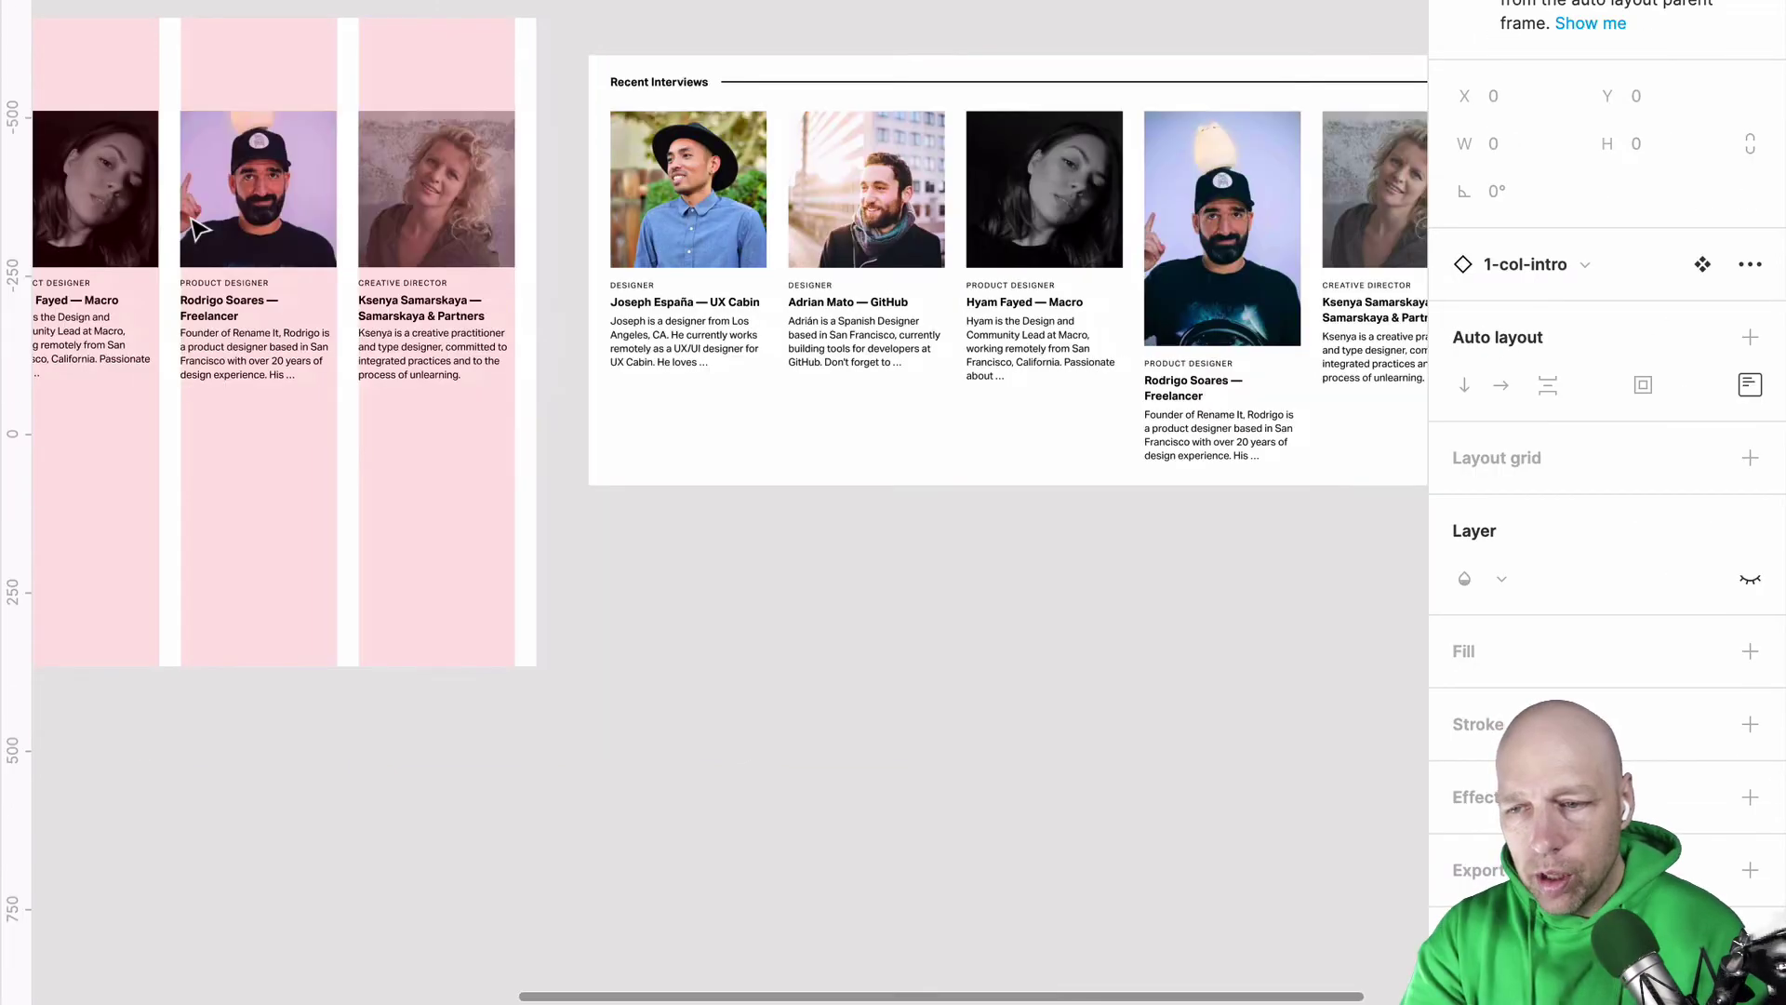
Step: Detach the fourth card, with the man in the cap, from the 1-col-intro component
scroll(191, 228, "up", 10)
scroll(191, 228, "down", 10)
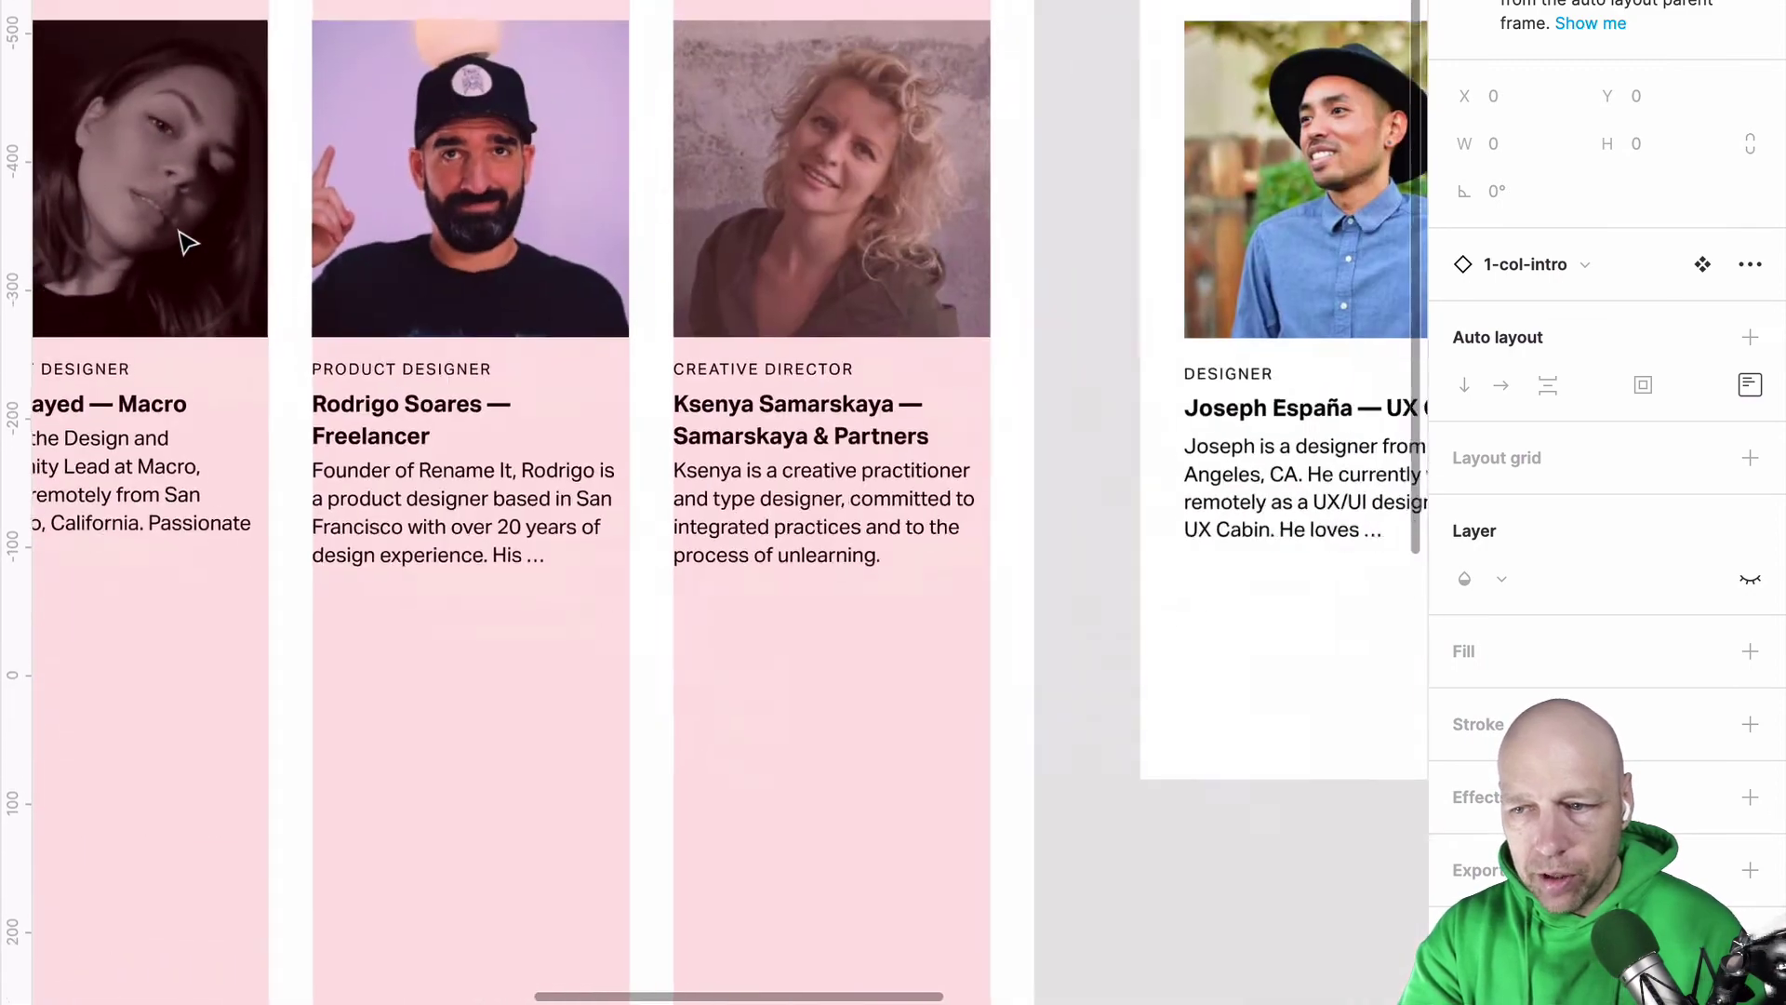
scroll(189, 243, "up", 3)
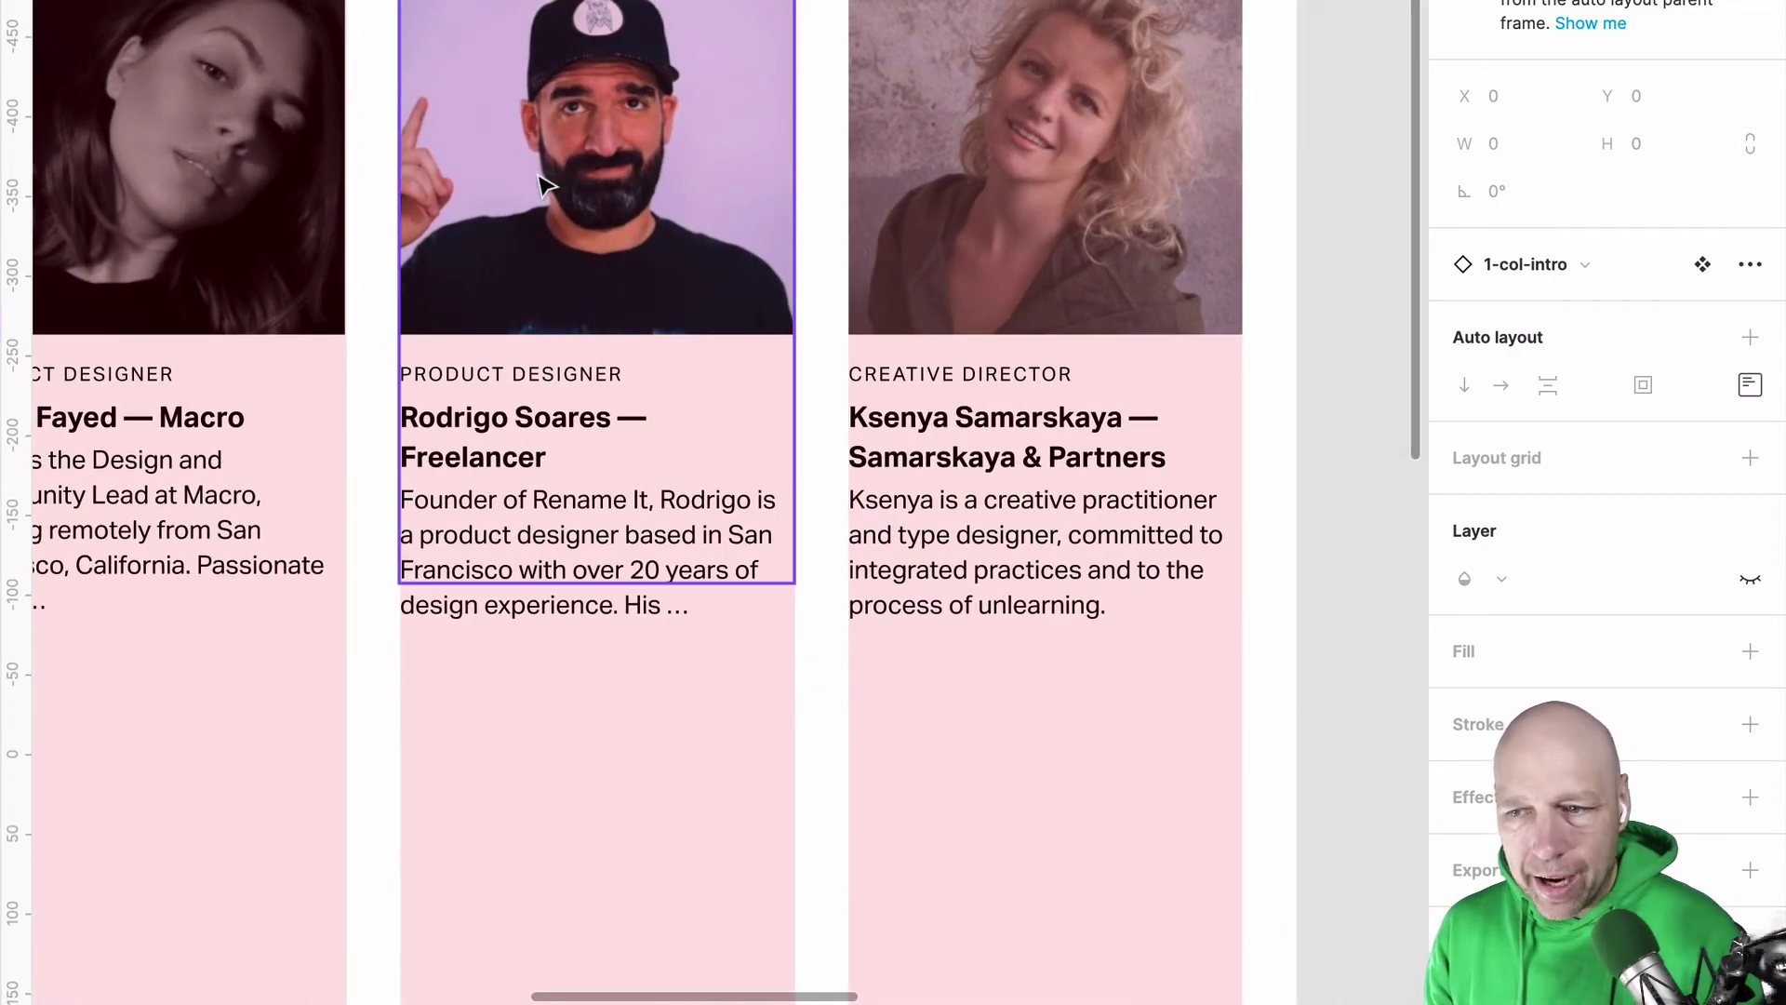
left_click(610, 318)
left_click(609, 318)
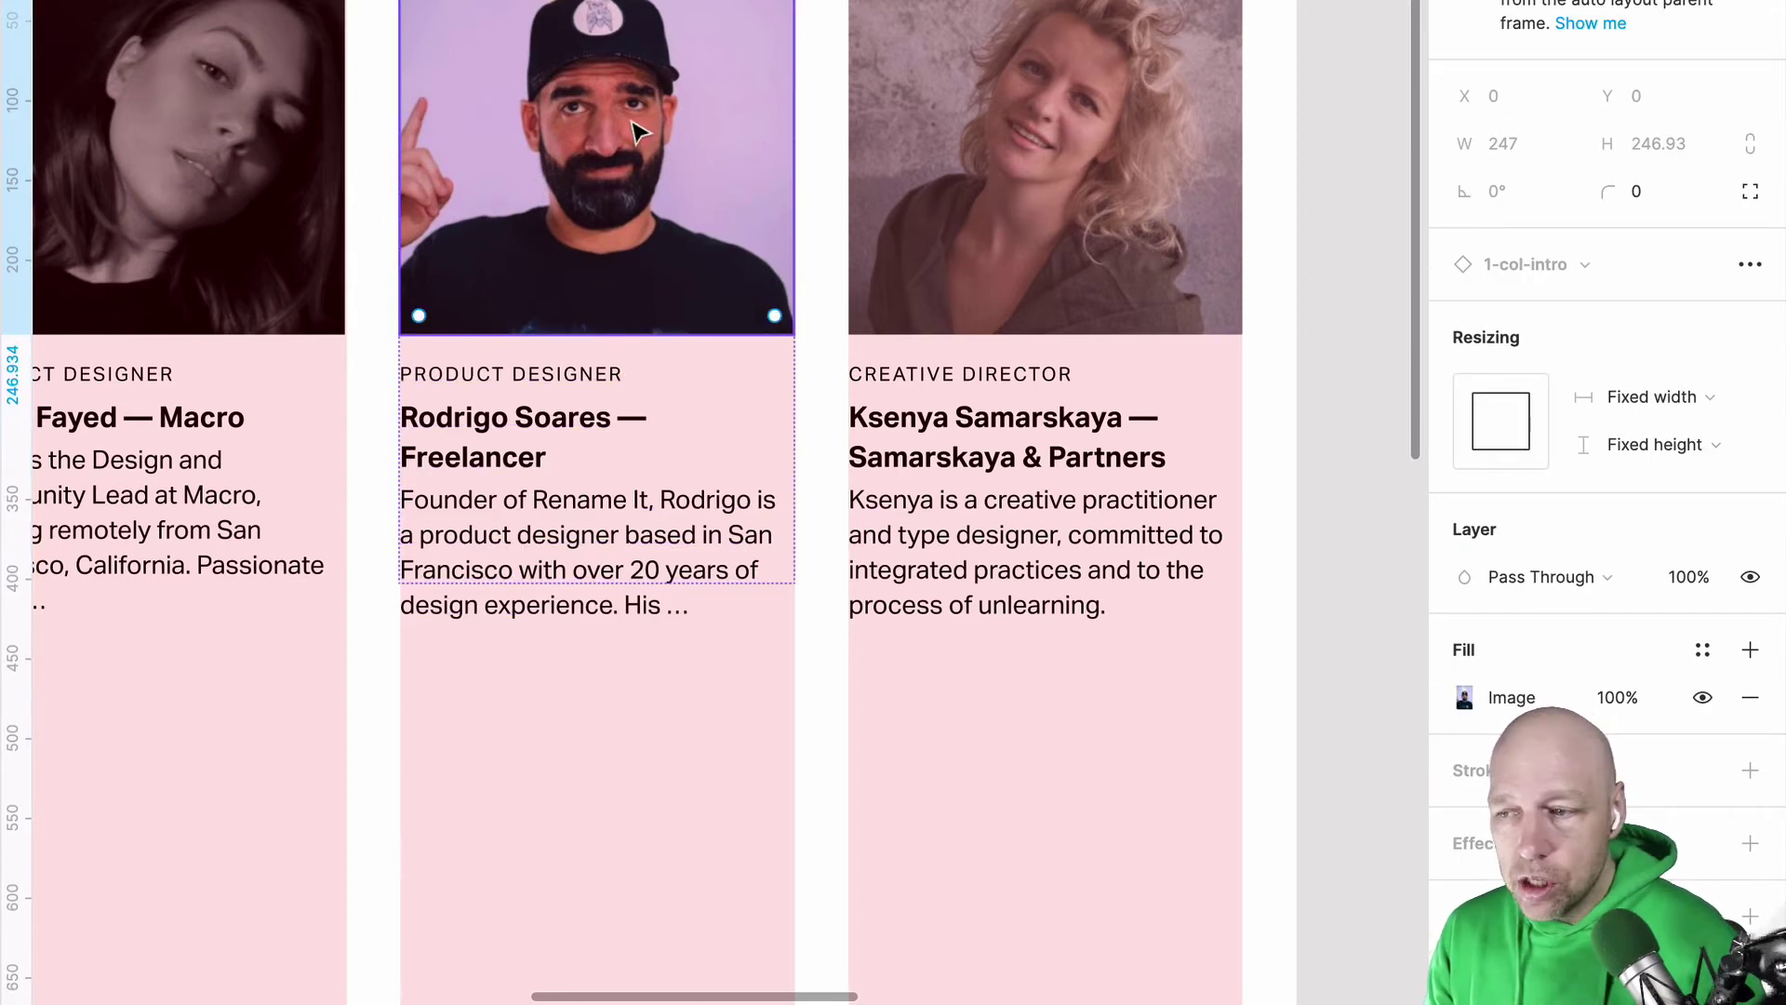
key("Escape")
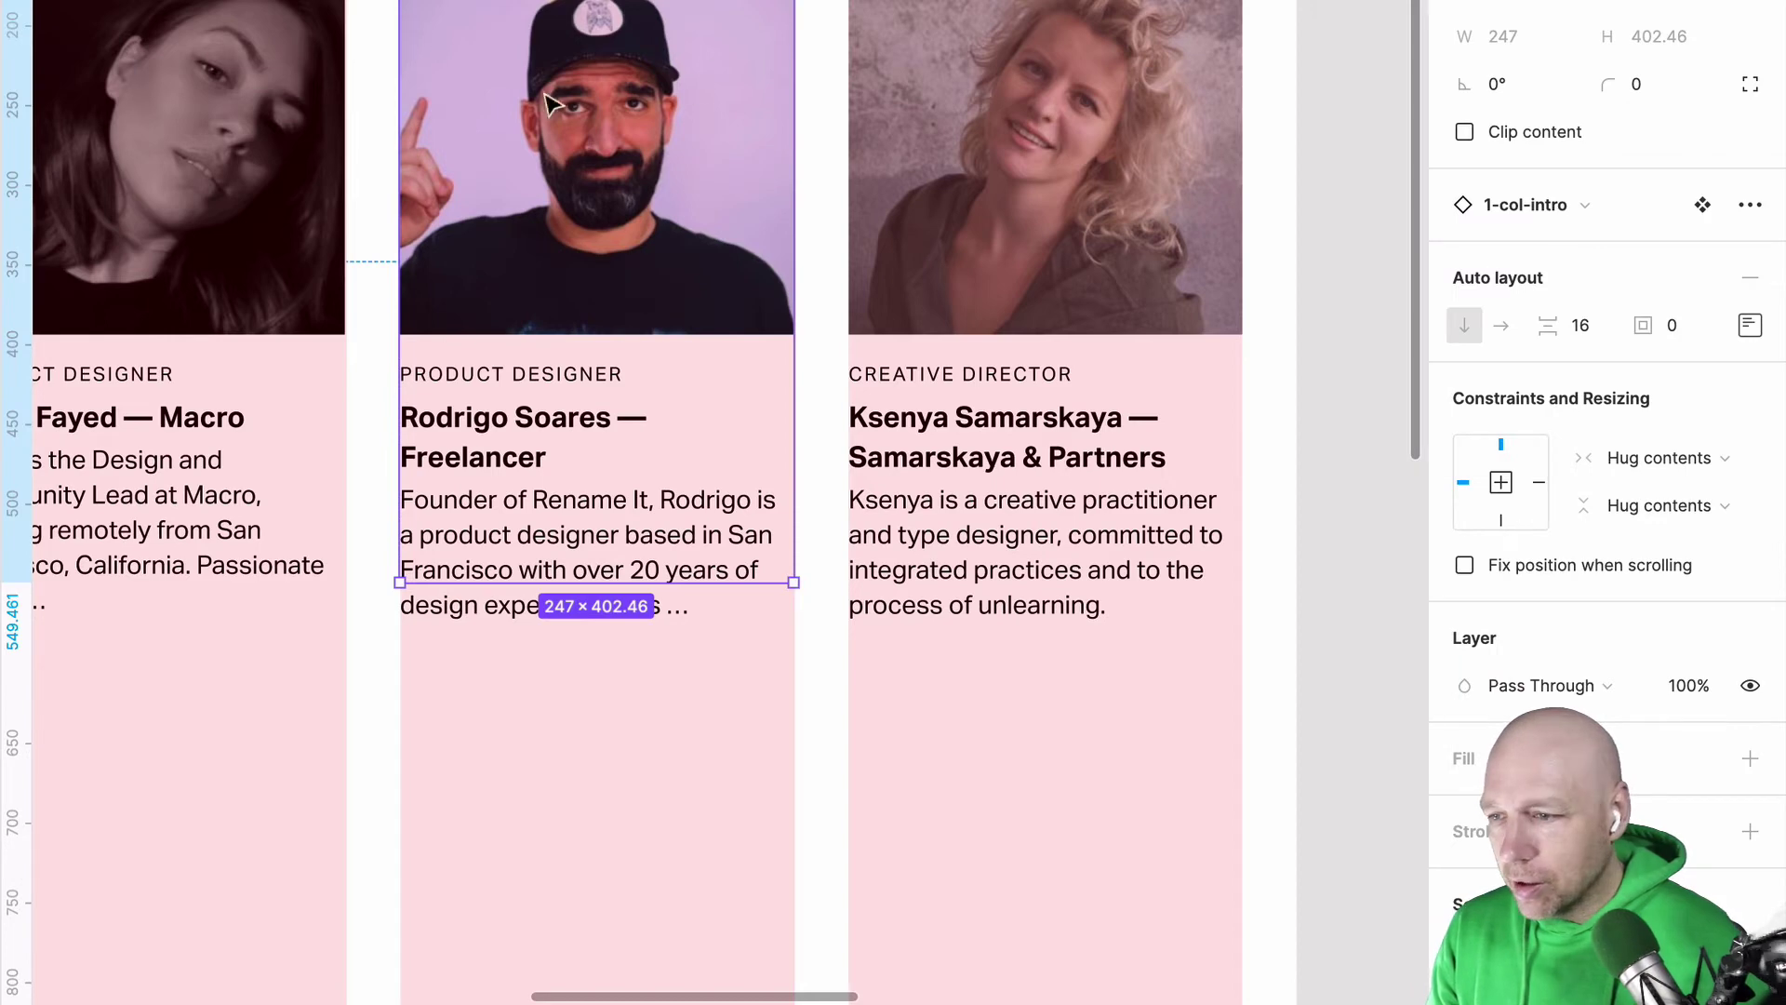
left_click(1753, 205)
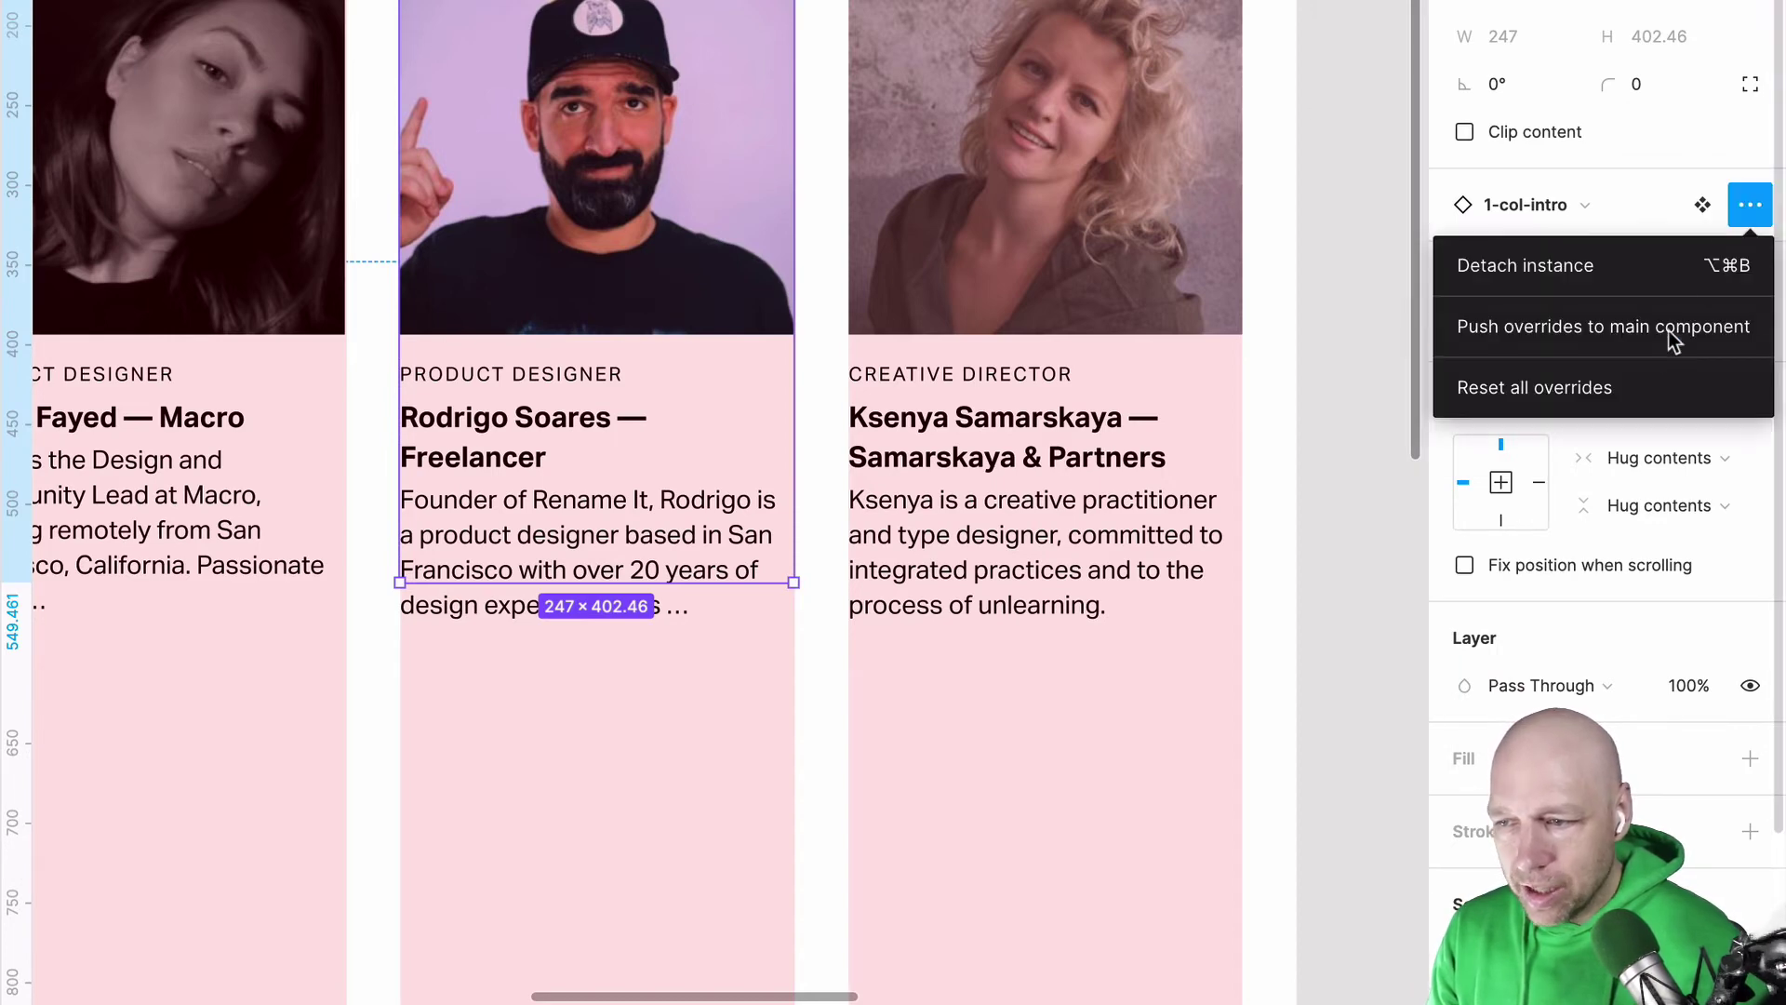
left_click(1497, 267)
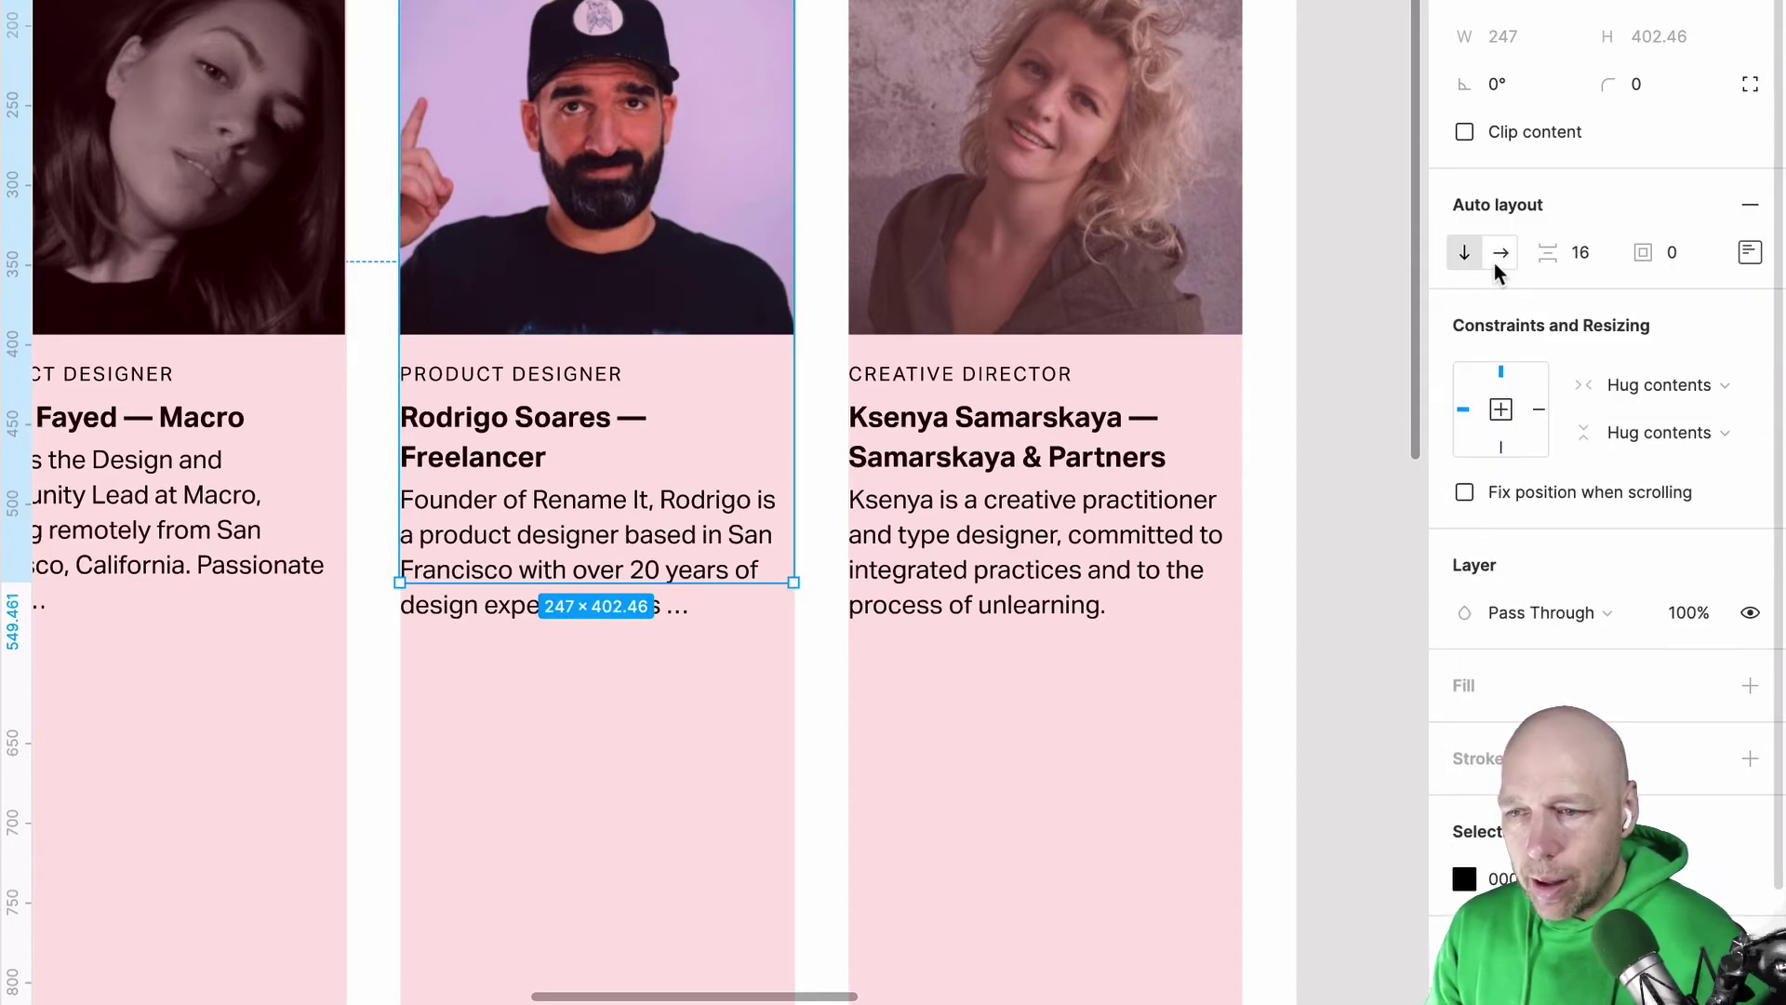
Step: Stretch the detached fourth card's image rectangle downward to a height of about 370
left_click(642, 244)
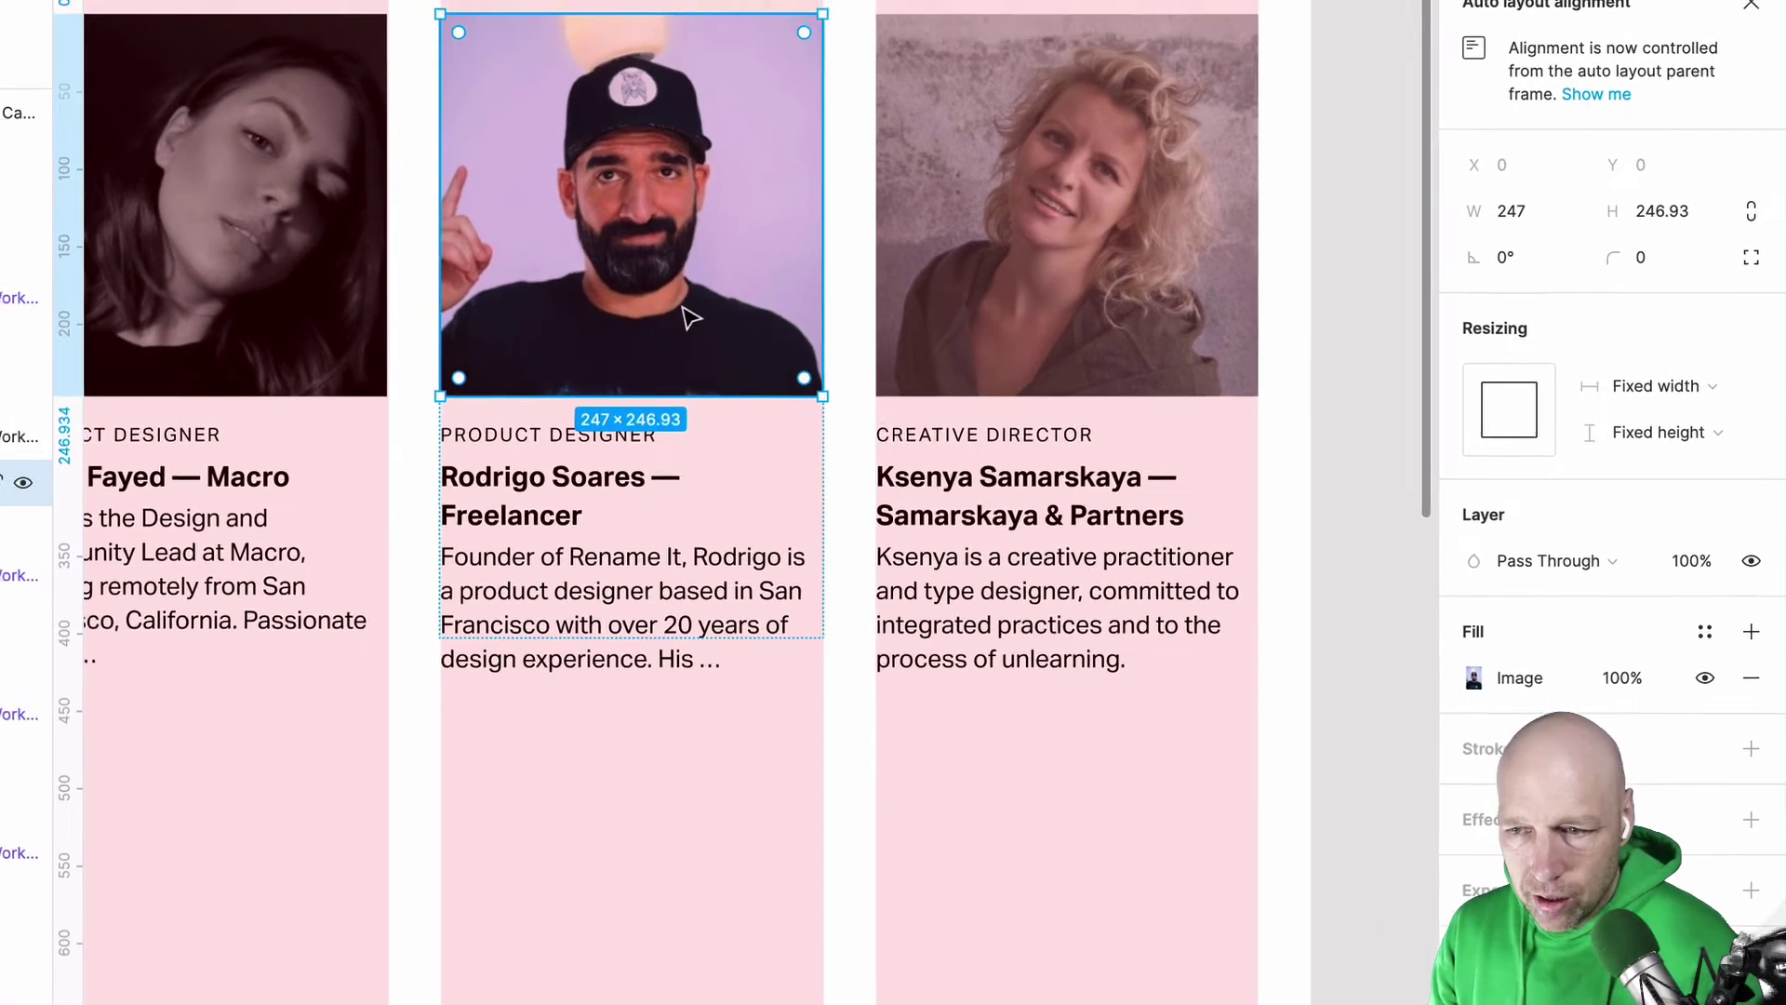
double_click(642, 244)
left_click_drag(673, 465, 670, 646)
key("Return")
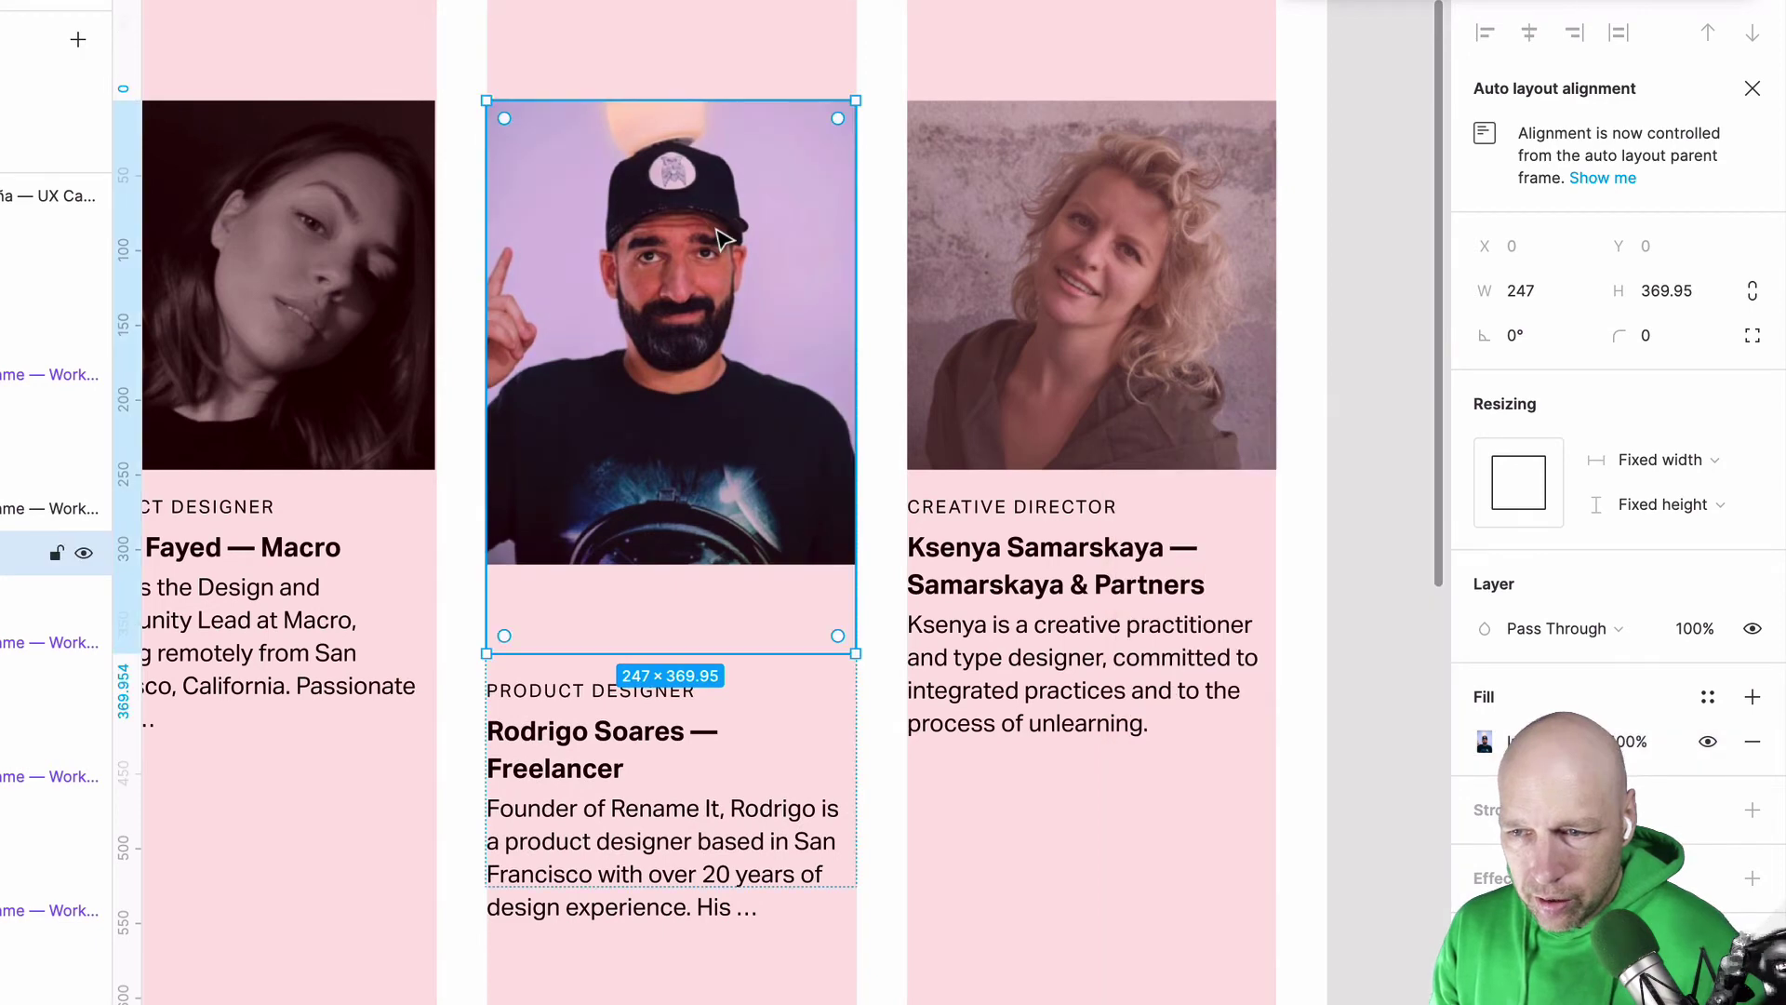
Step: Shift the cropped photo down inside the fourth card's rectangle to reveal the lamp above the cap, and fit the lower crop edge
double_click(769, 241)
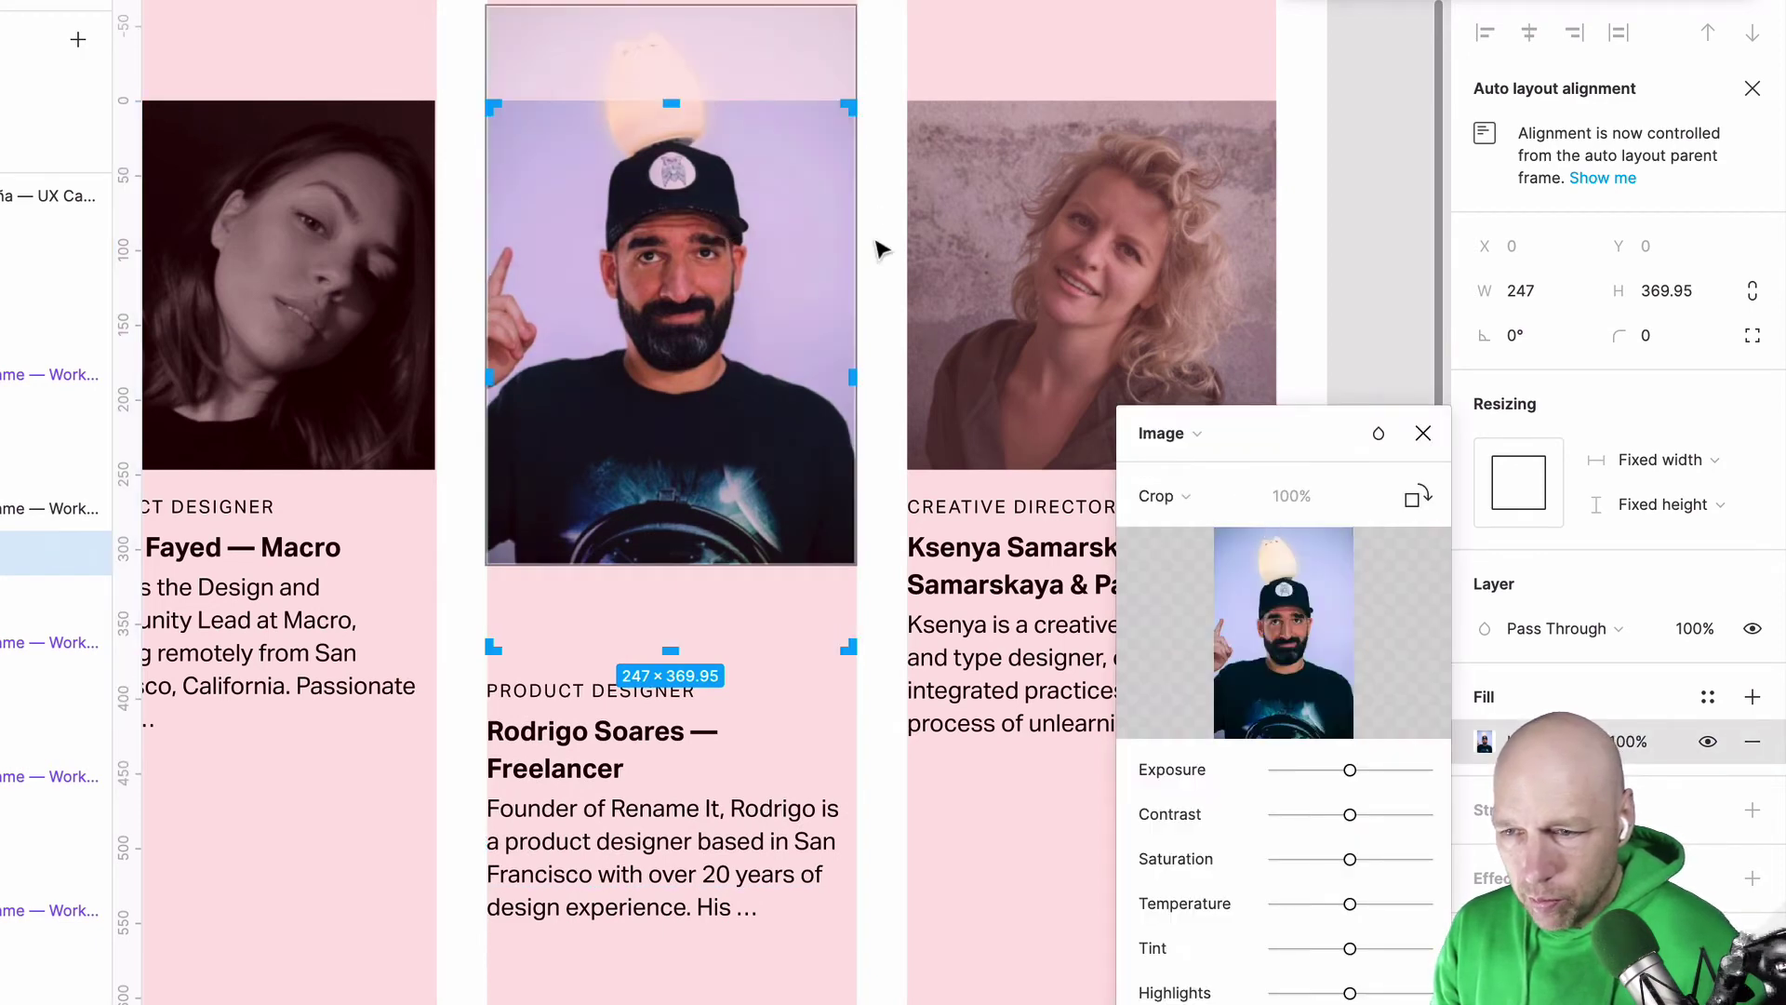
left_click_drag(789, 70, 788, 153)
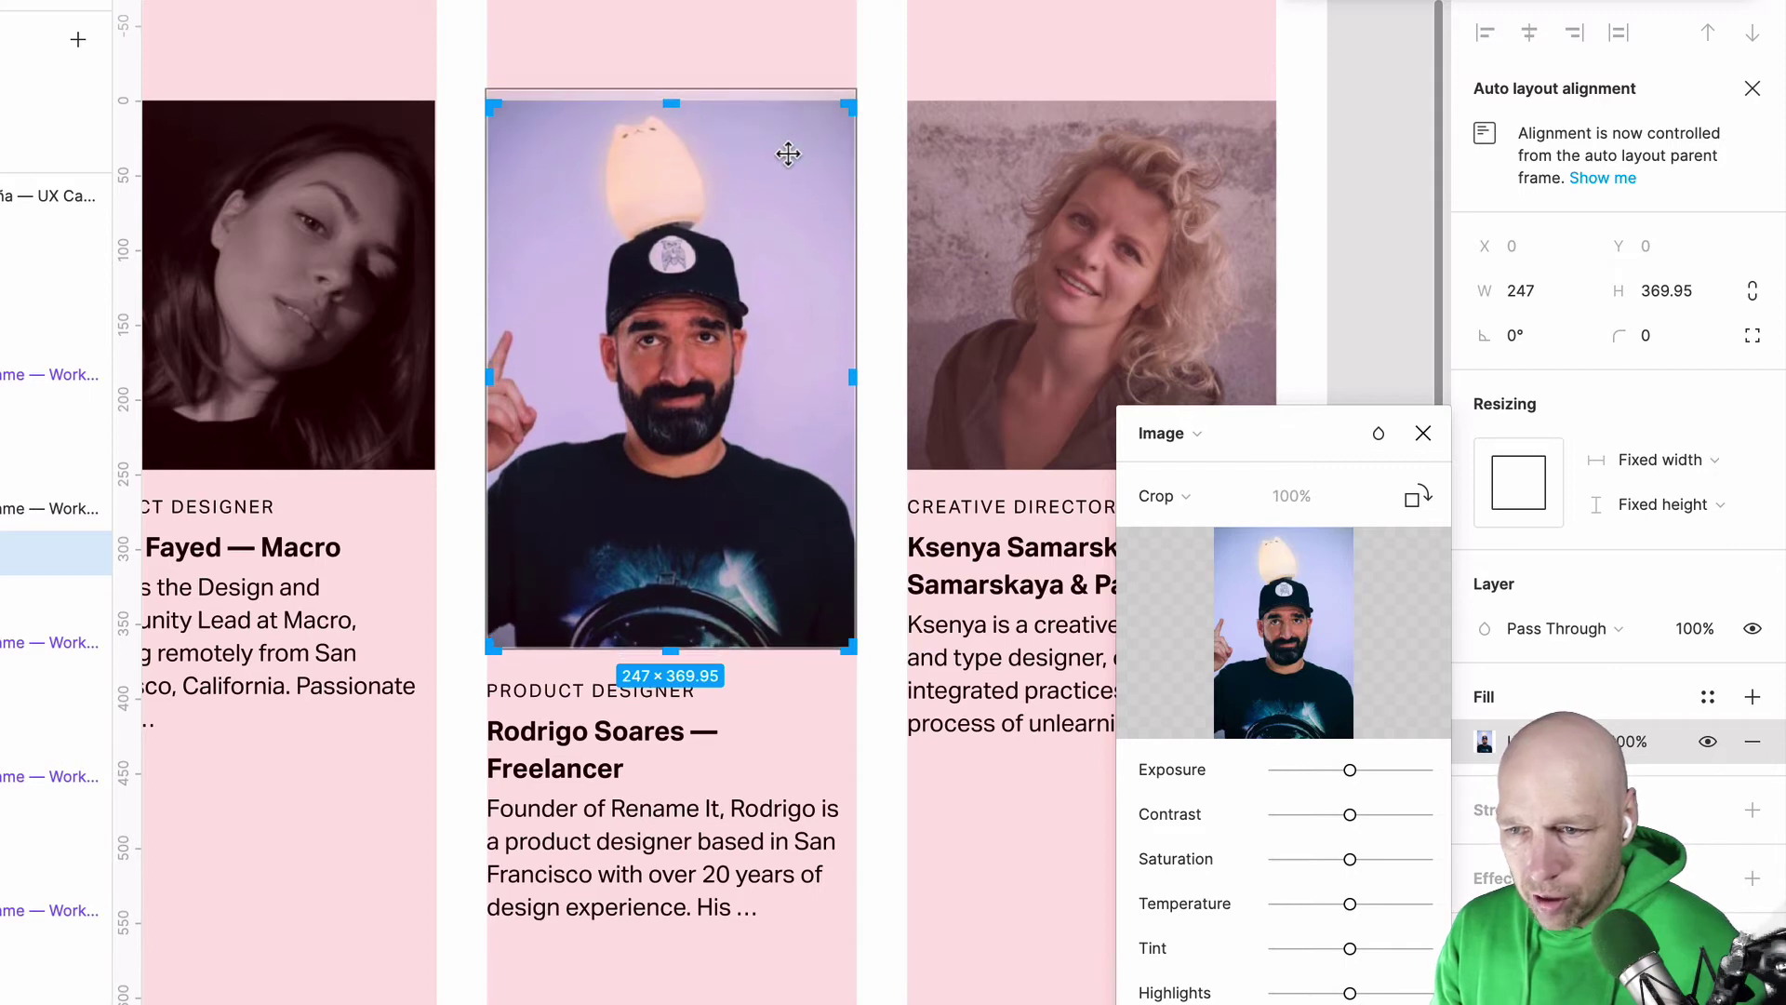
mouse_move(681, 643)
left_mouse_down()
mouse_move(681, 626)
mouse_move(681, 643)
left_mouse_up()
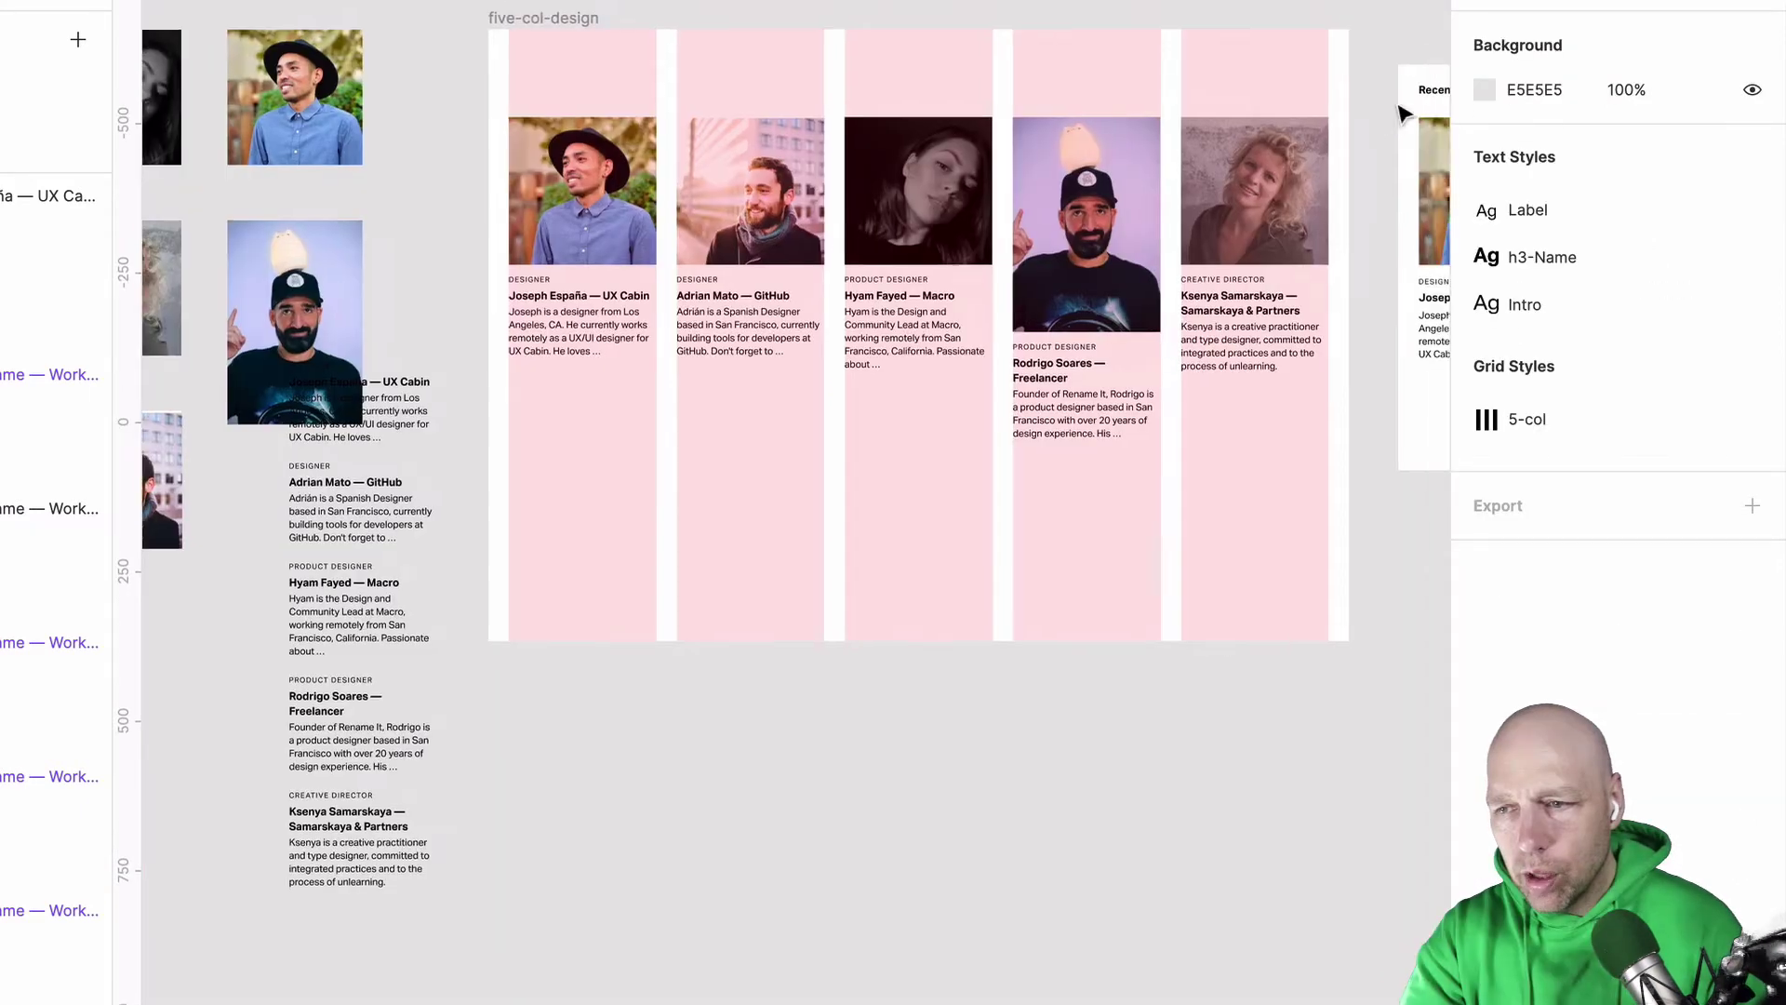
Step: Place the reference design flush beside the five-col-design frame, top edges aligned, and move all five cards up to Y 93
scroll(1403, 112, "up", 3)
scroll(1403, 113, "right", 3)
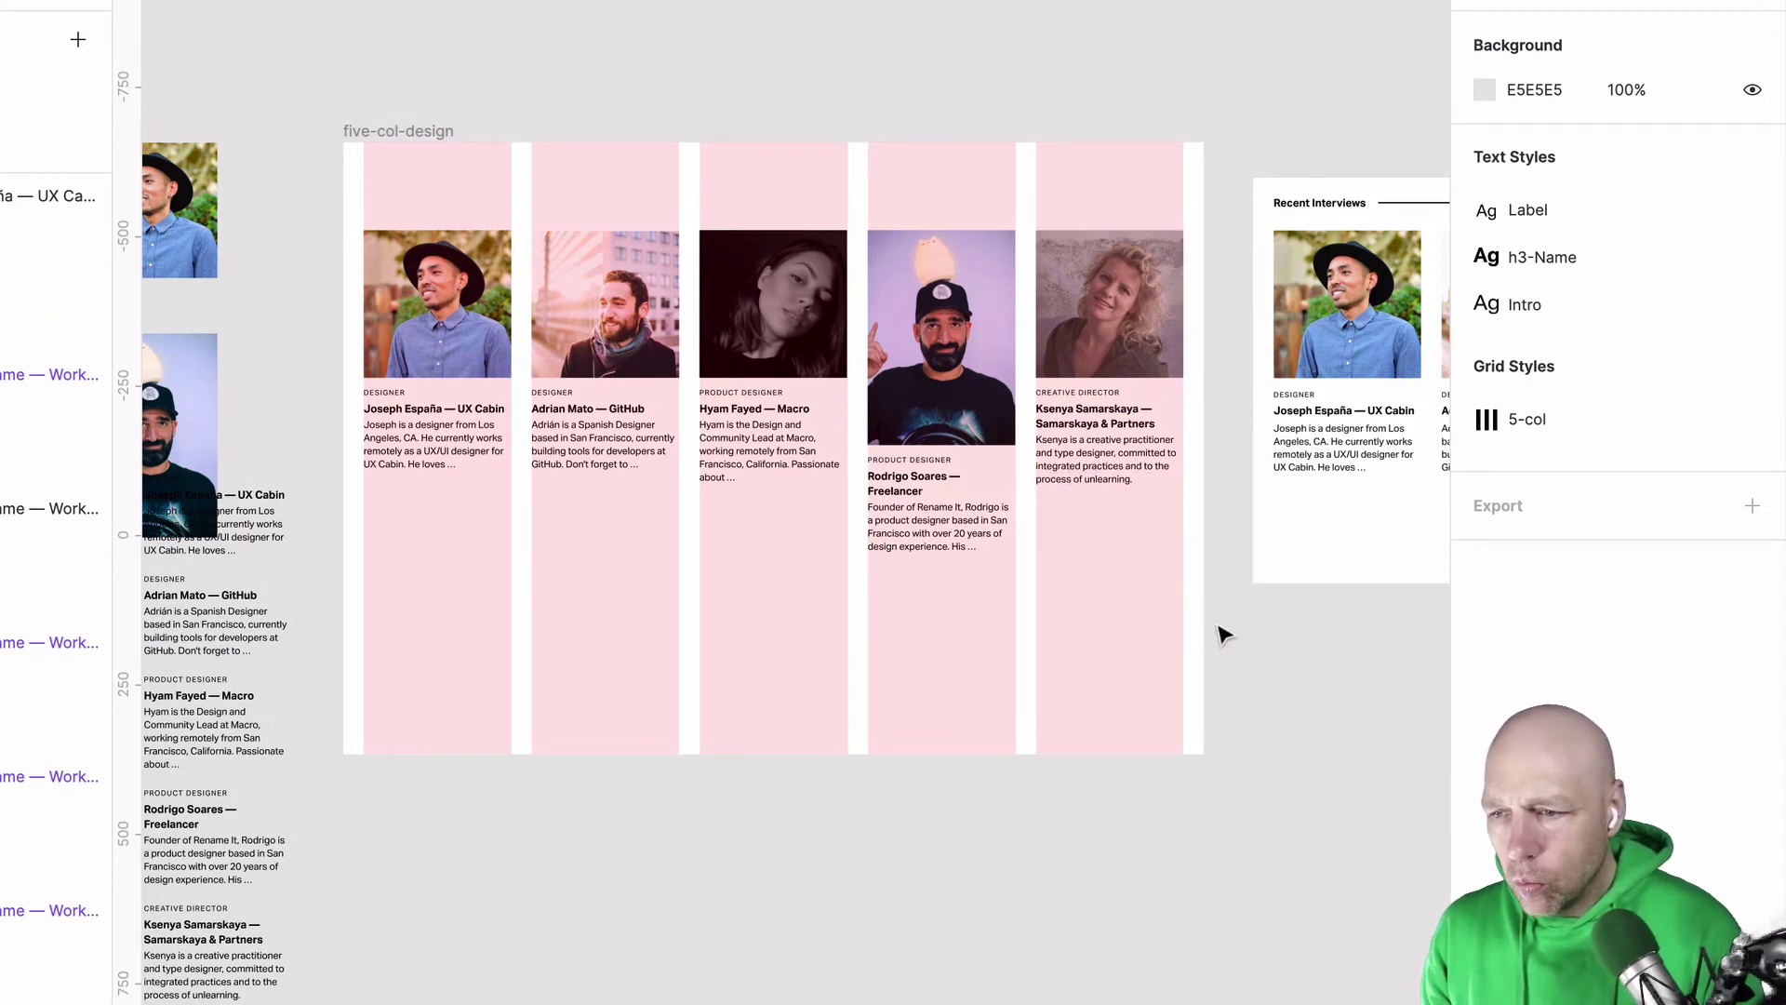
left_click_drag(1222, 635, 428, 328)
key("Up")
key("Up")
key("Up")
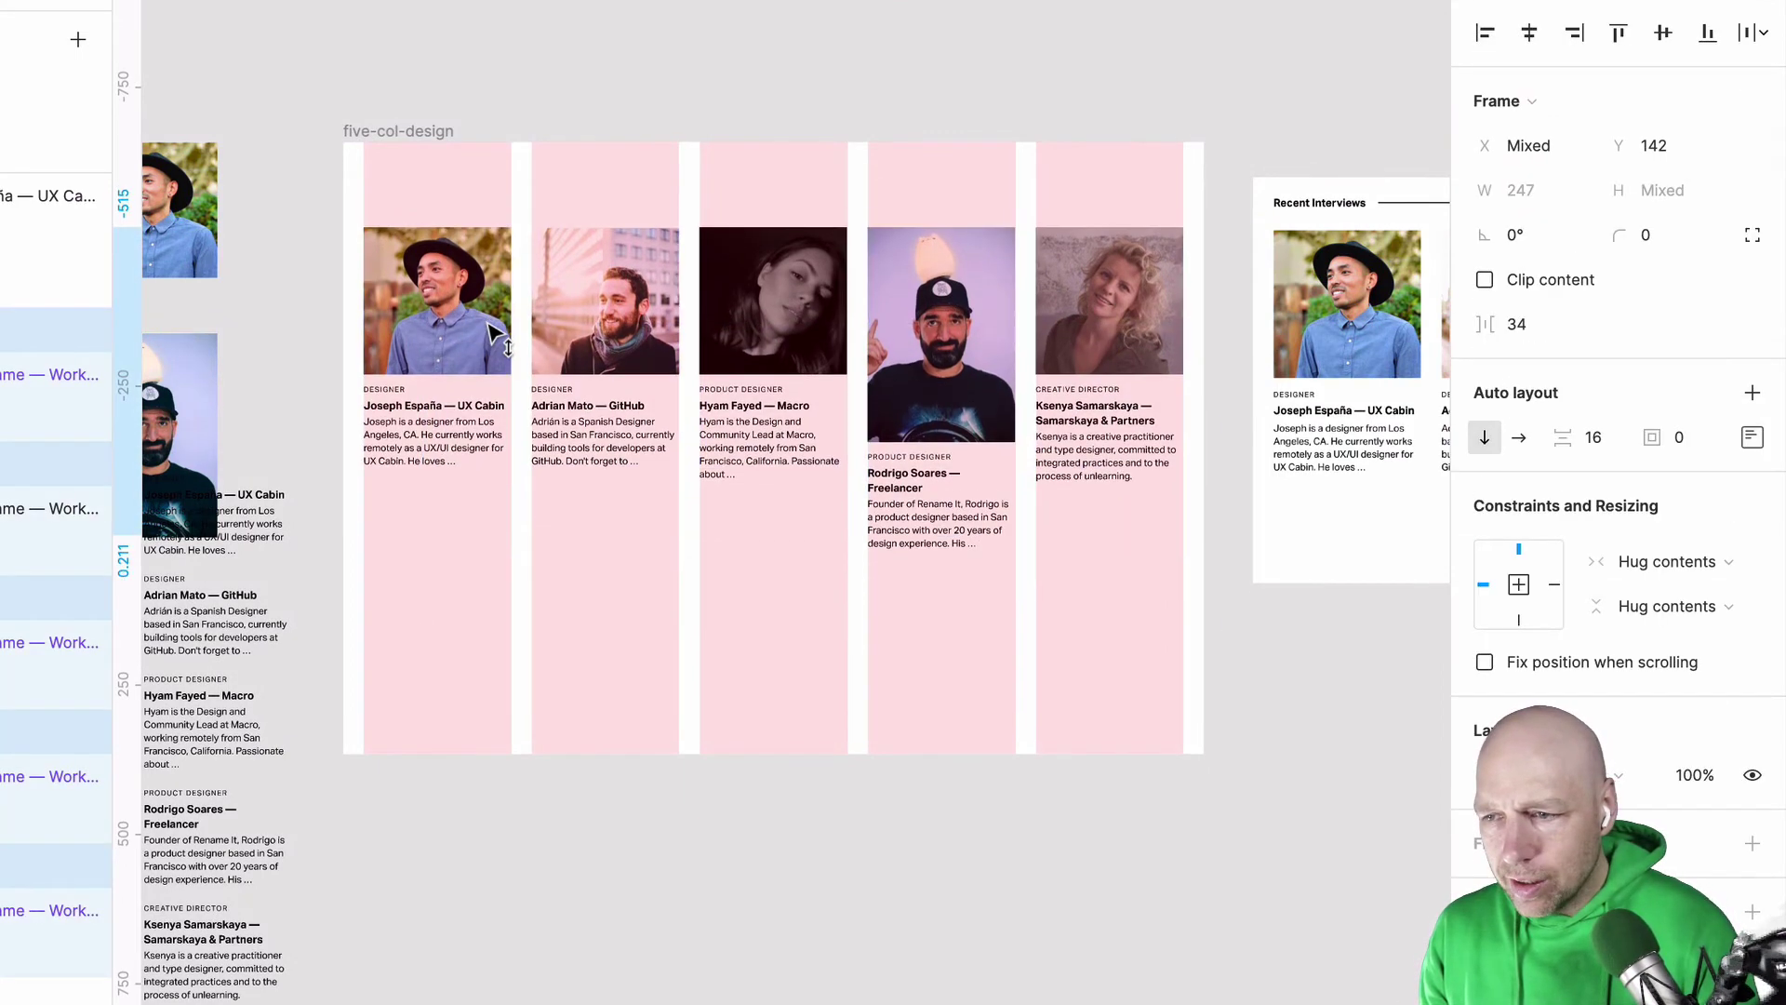
left_click_drag(1352, 341, 1303, 307)
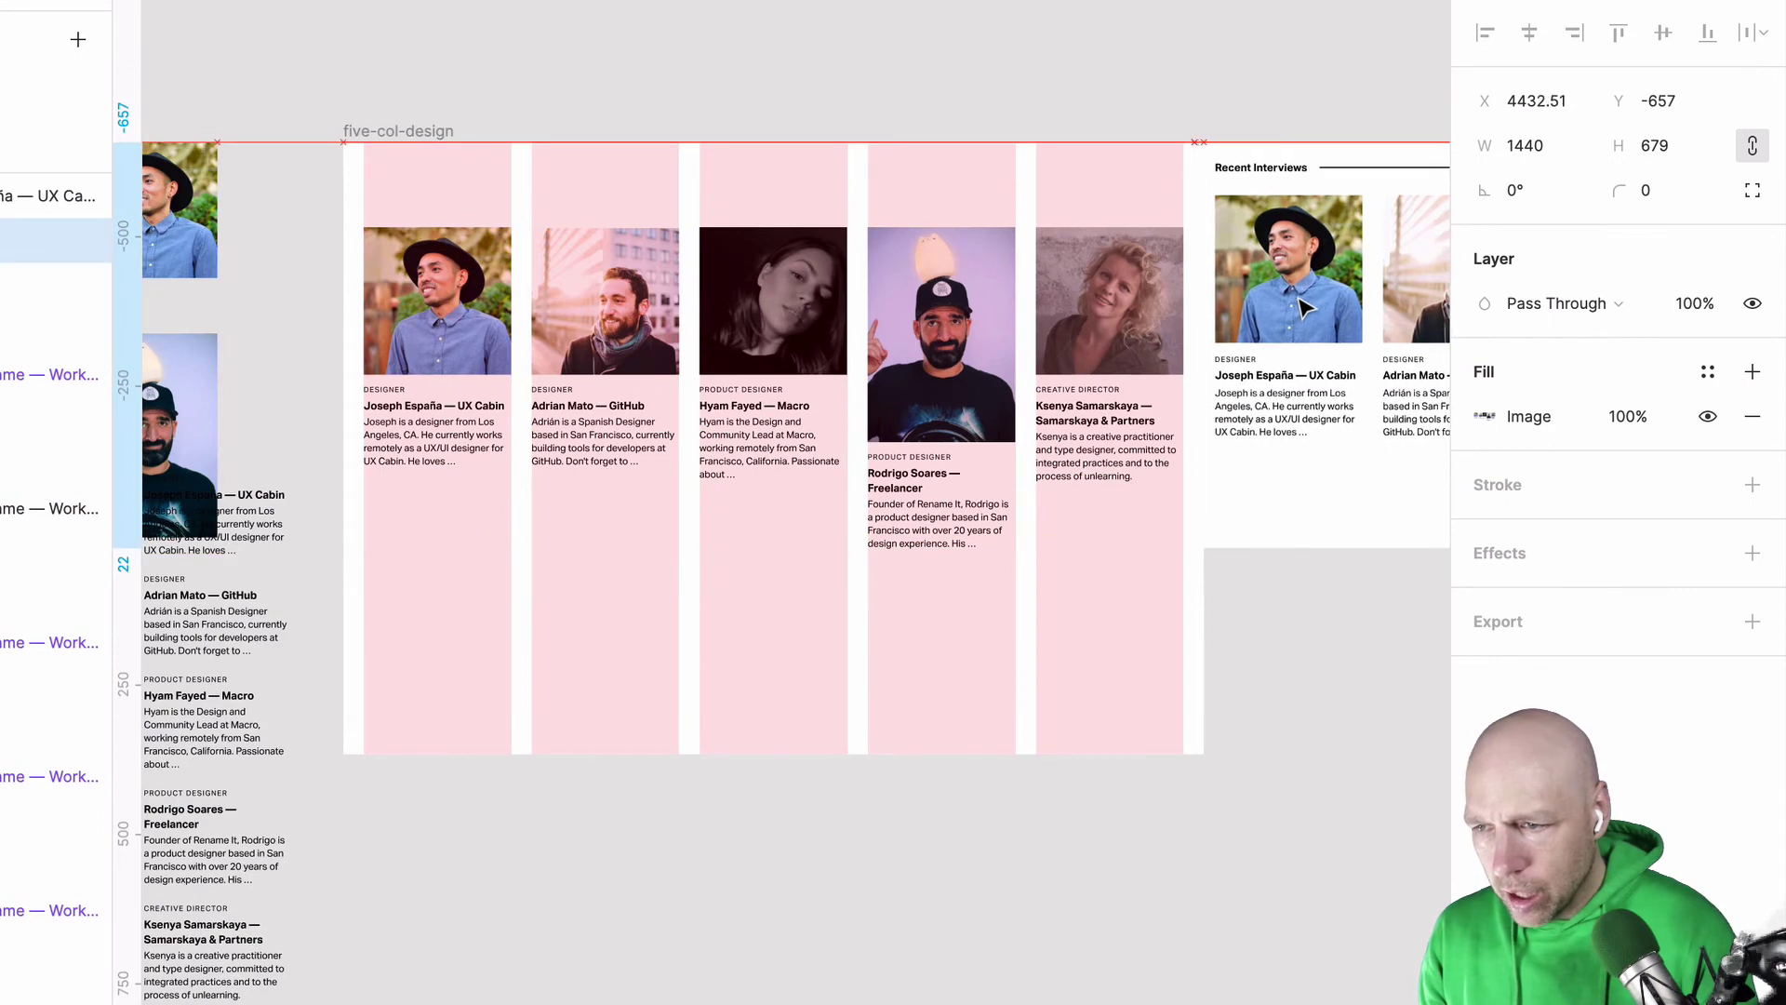
left_click_drag(1140, 603, 491, 255)
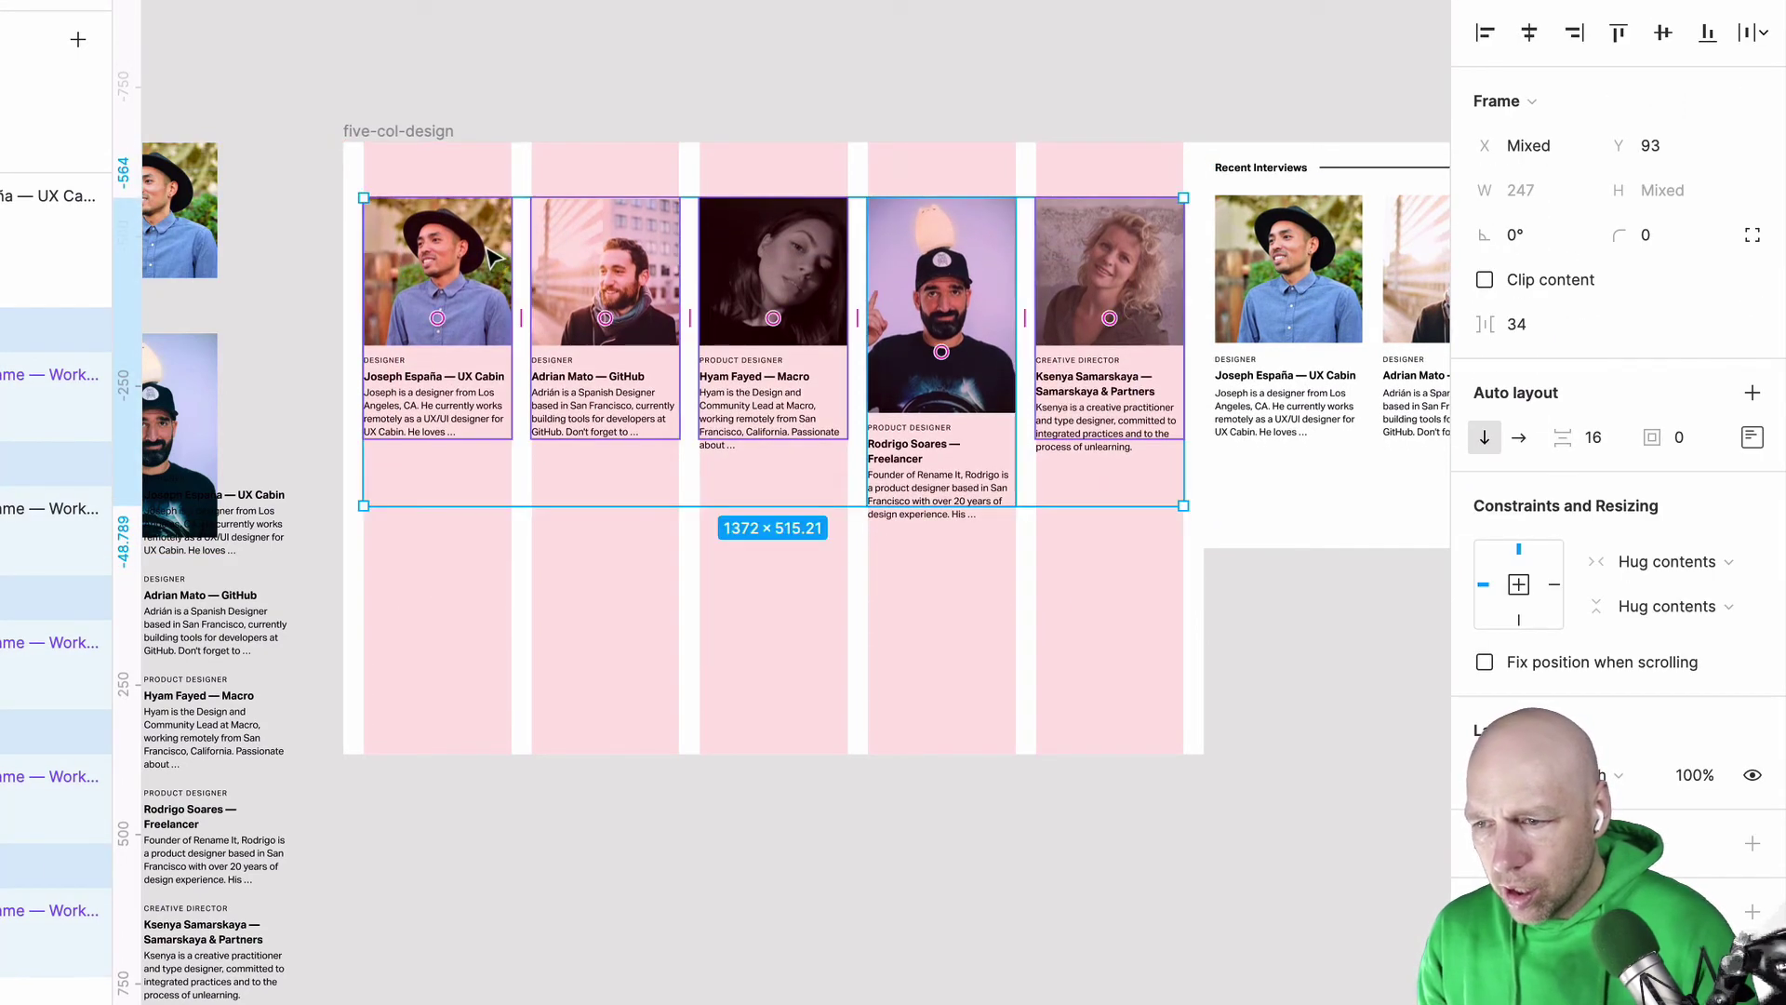
Step: Compare the vertical alignment of the cards' photos and text with the adjacent reference design at close range
scroll(1210, 289, "up", 10)
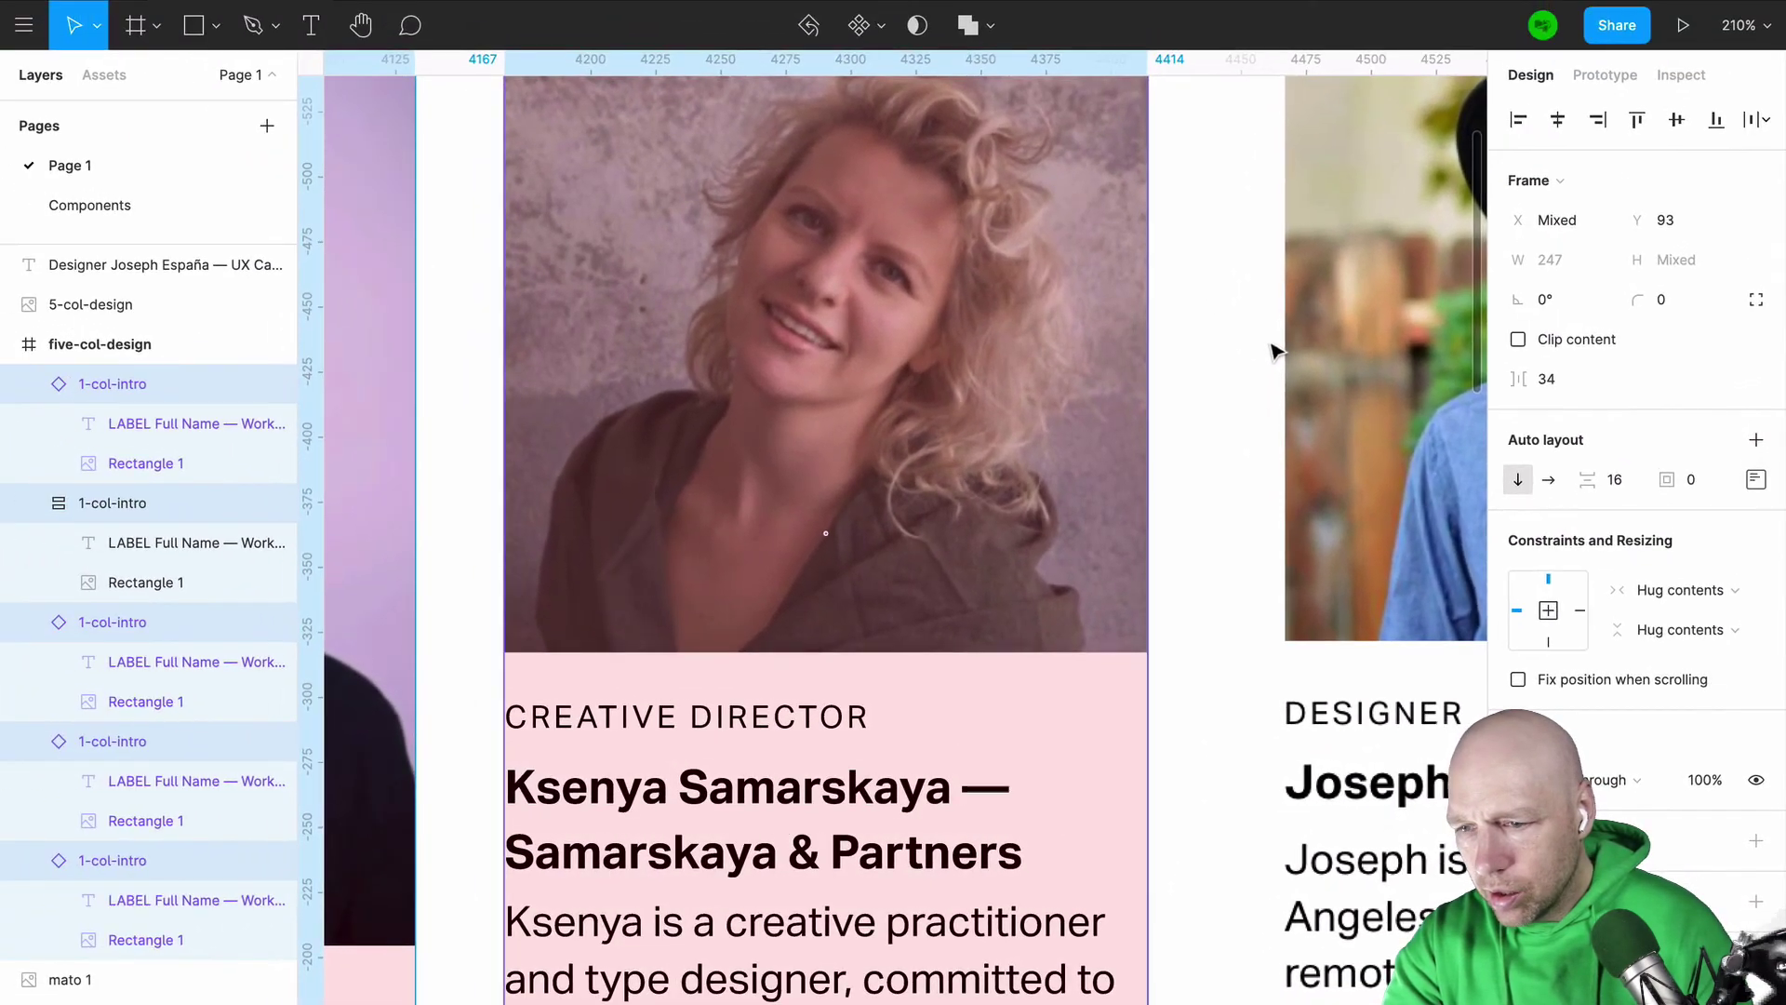
scroll(1255, 334, "right", 5)
scroll(1255, 335, "up", 3)
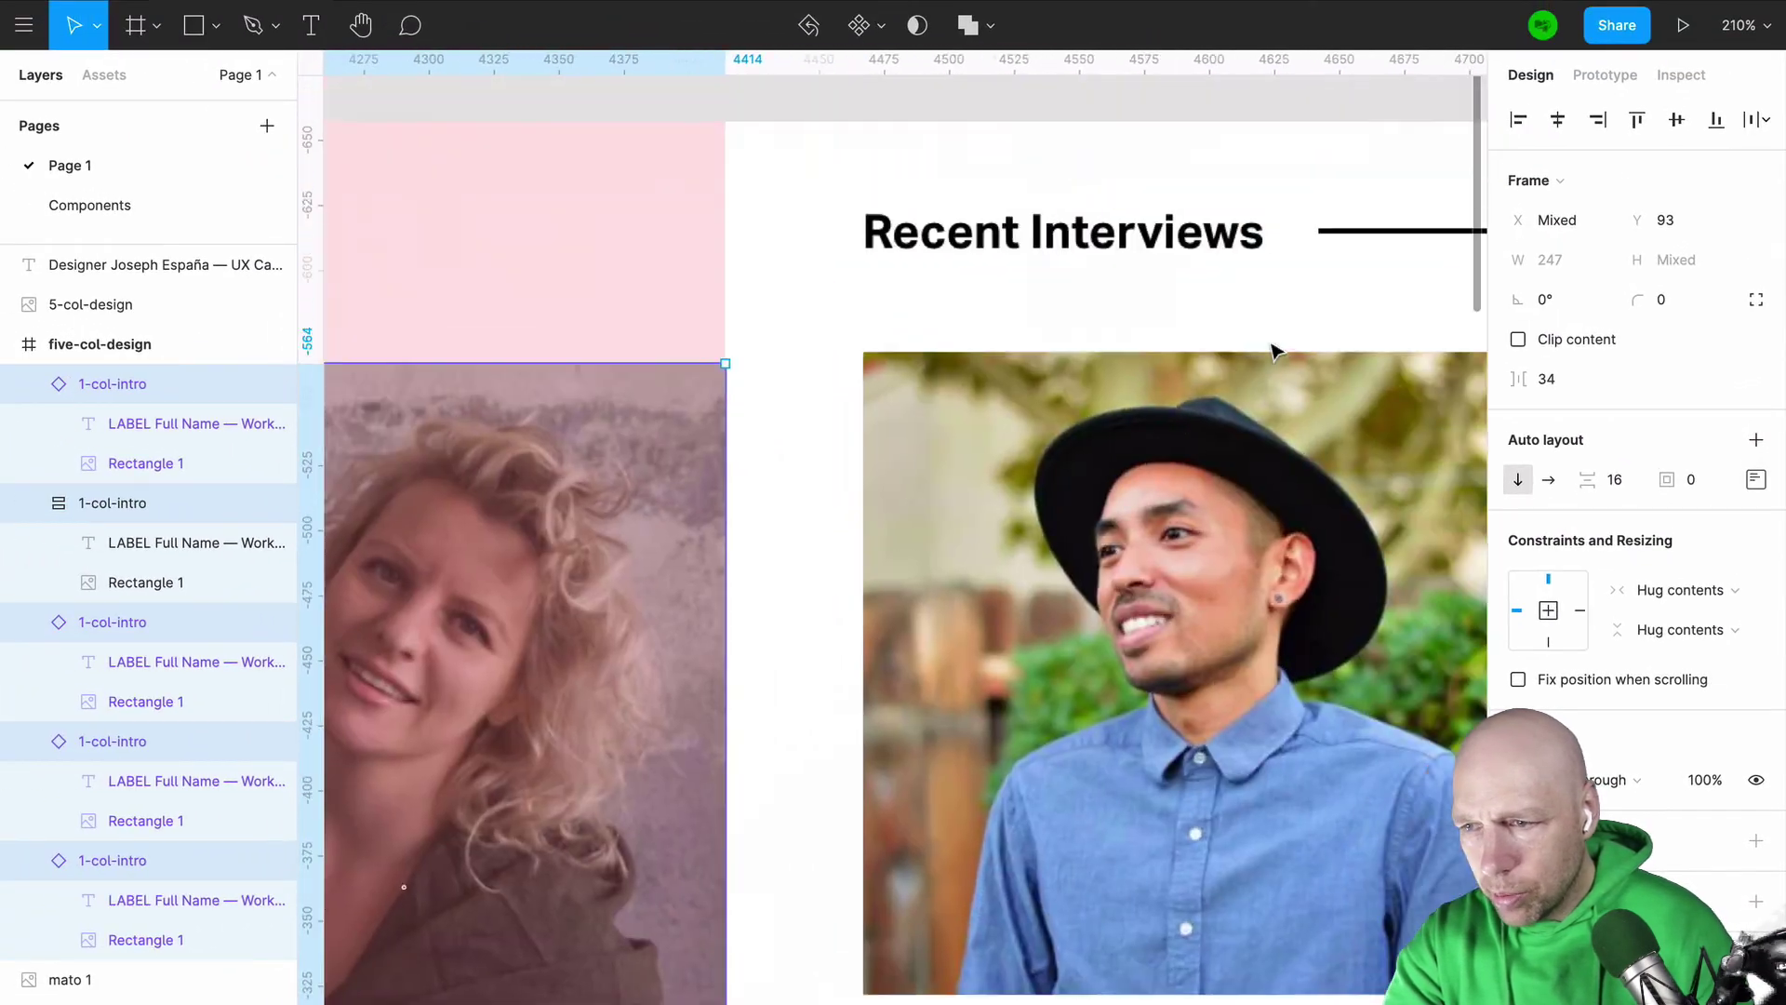
scroll(1256, 335, "down", 5)
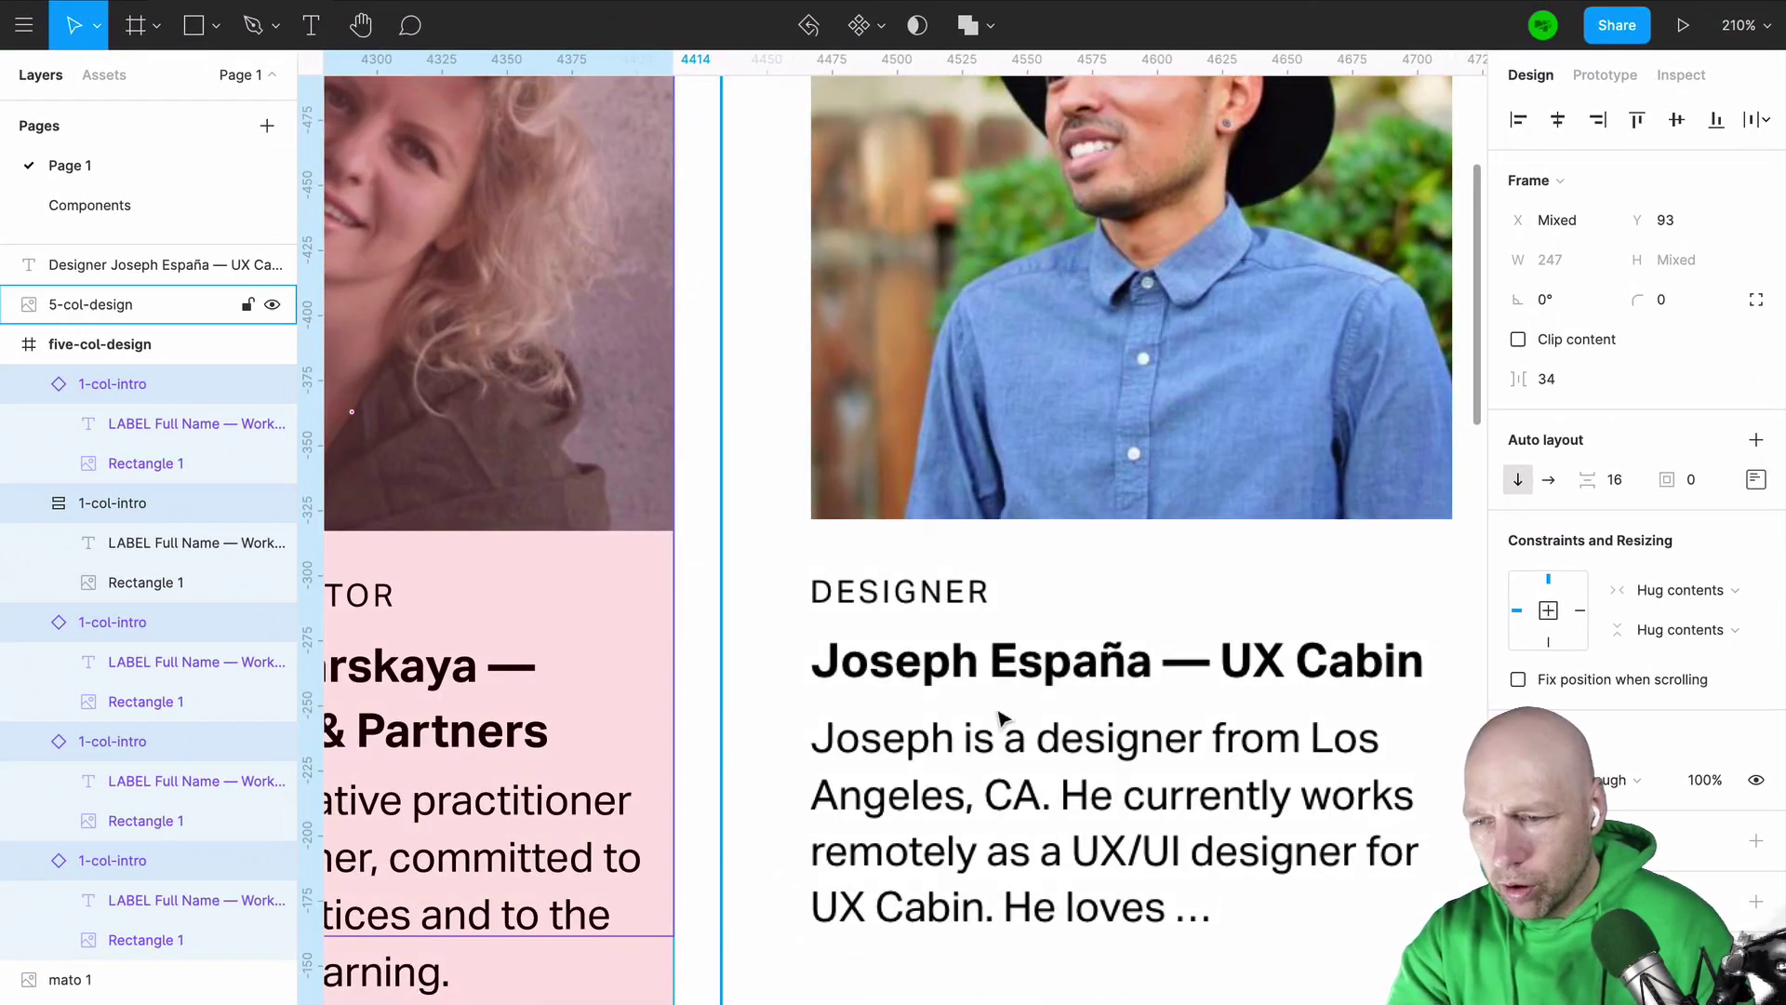
scroll(1177, 664, "down", 5)
scroll(1168, 670, "left", 5)
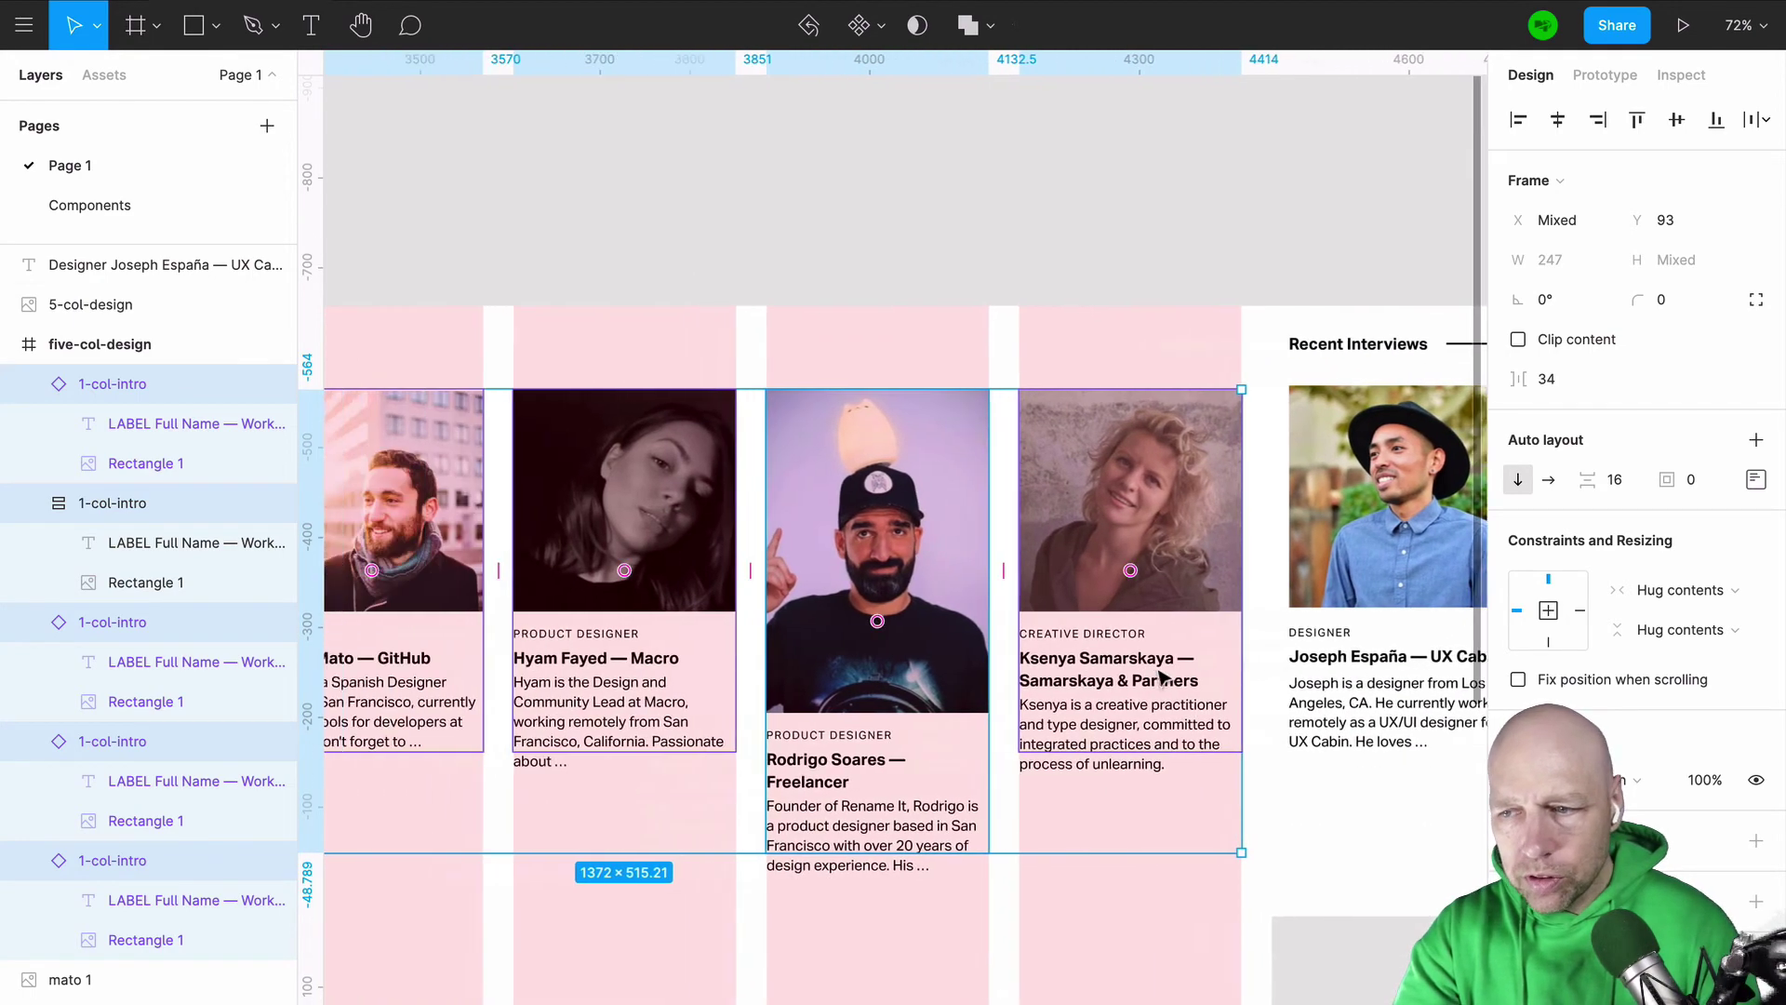
scroll(1162, 676, "right", 3)
left_click(1200, 243)
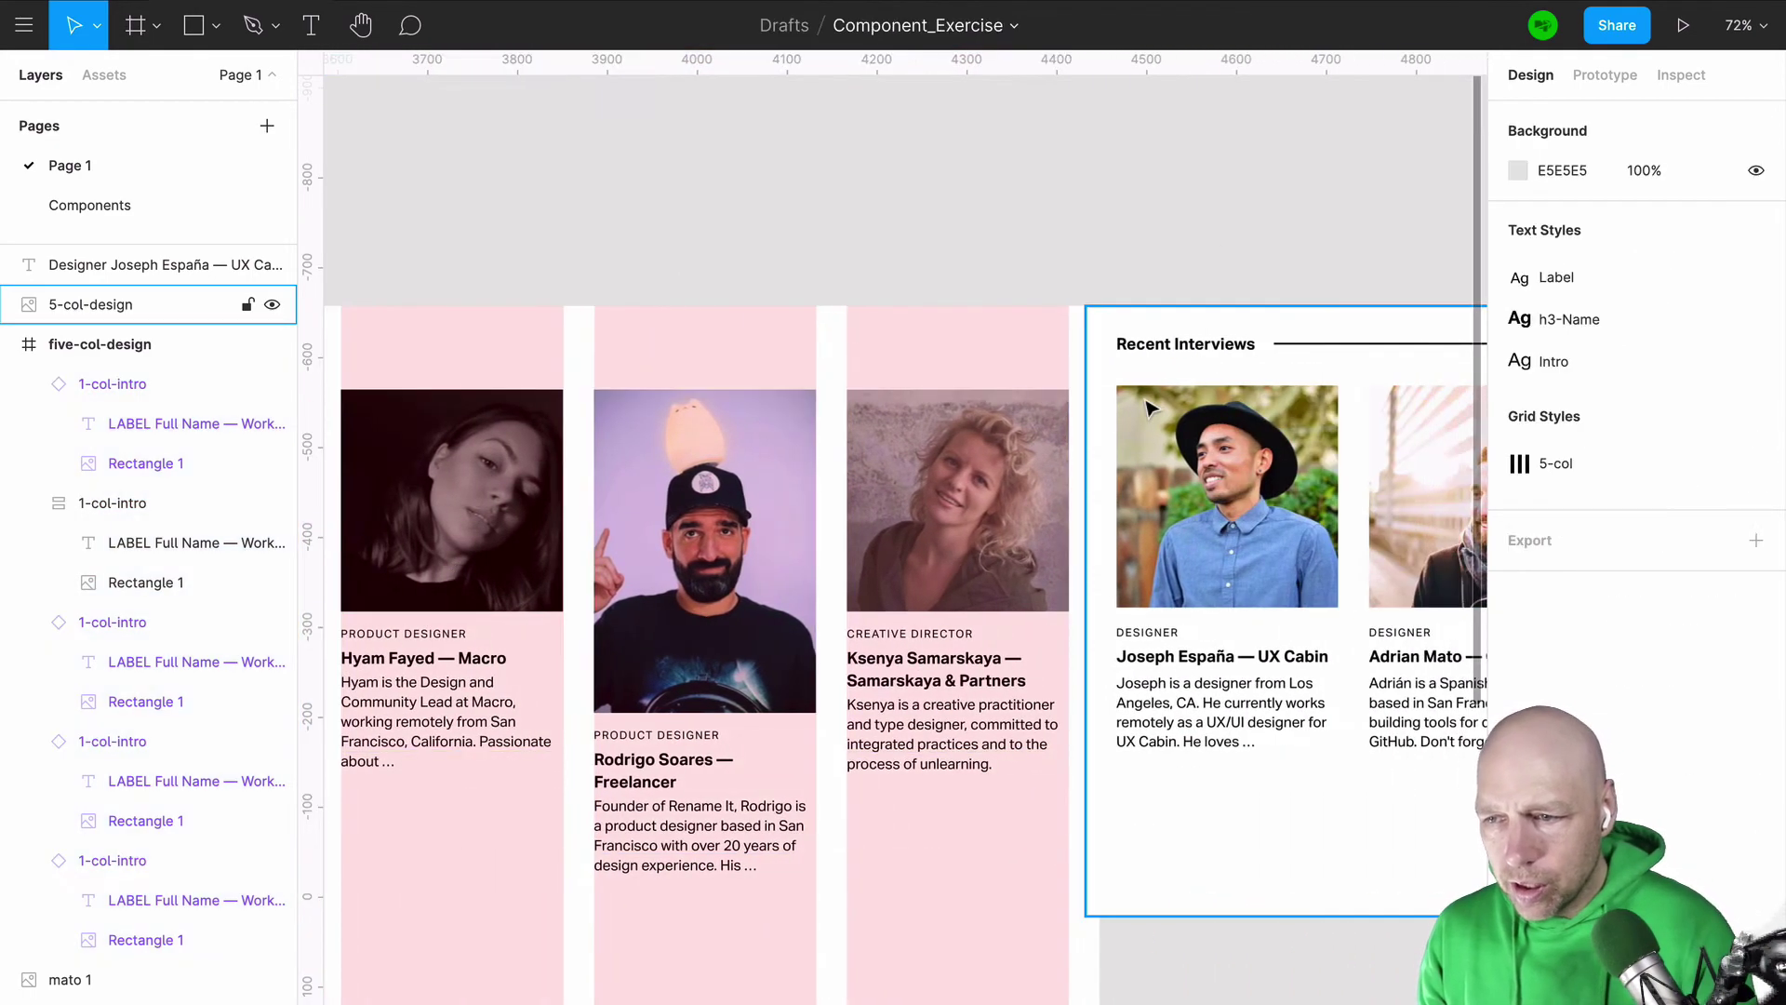
Step: Move the reference design horizontally away from the five-col-design frame to leave a gap between them
left_click(1168, 468)
left_click_drag(1168, 468, 1288, 468)
left_click(857, 192)
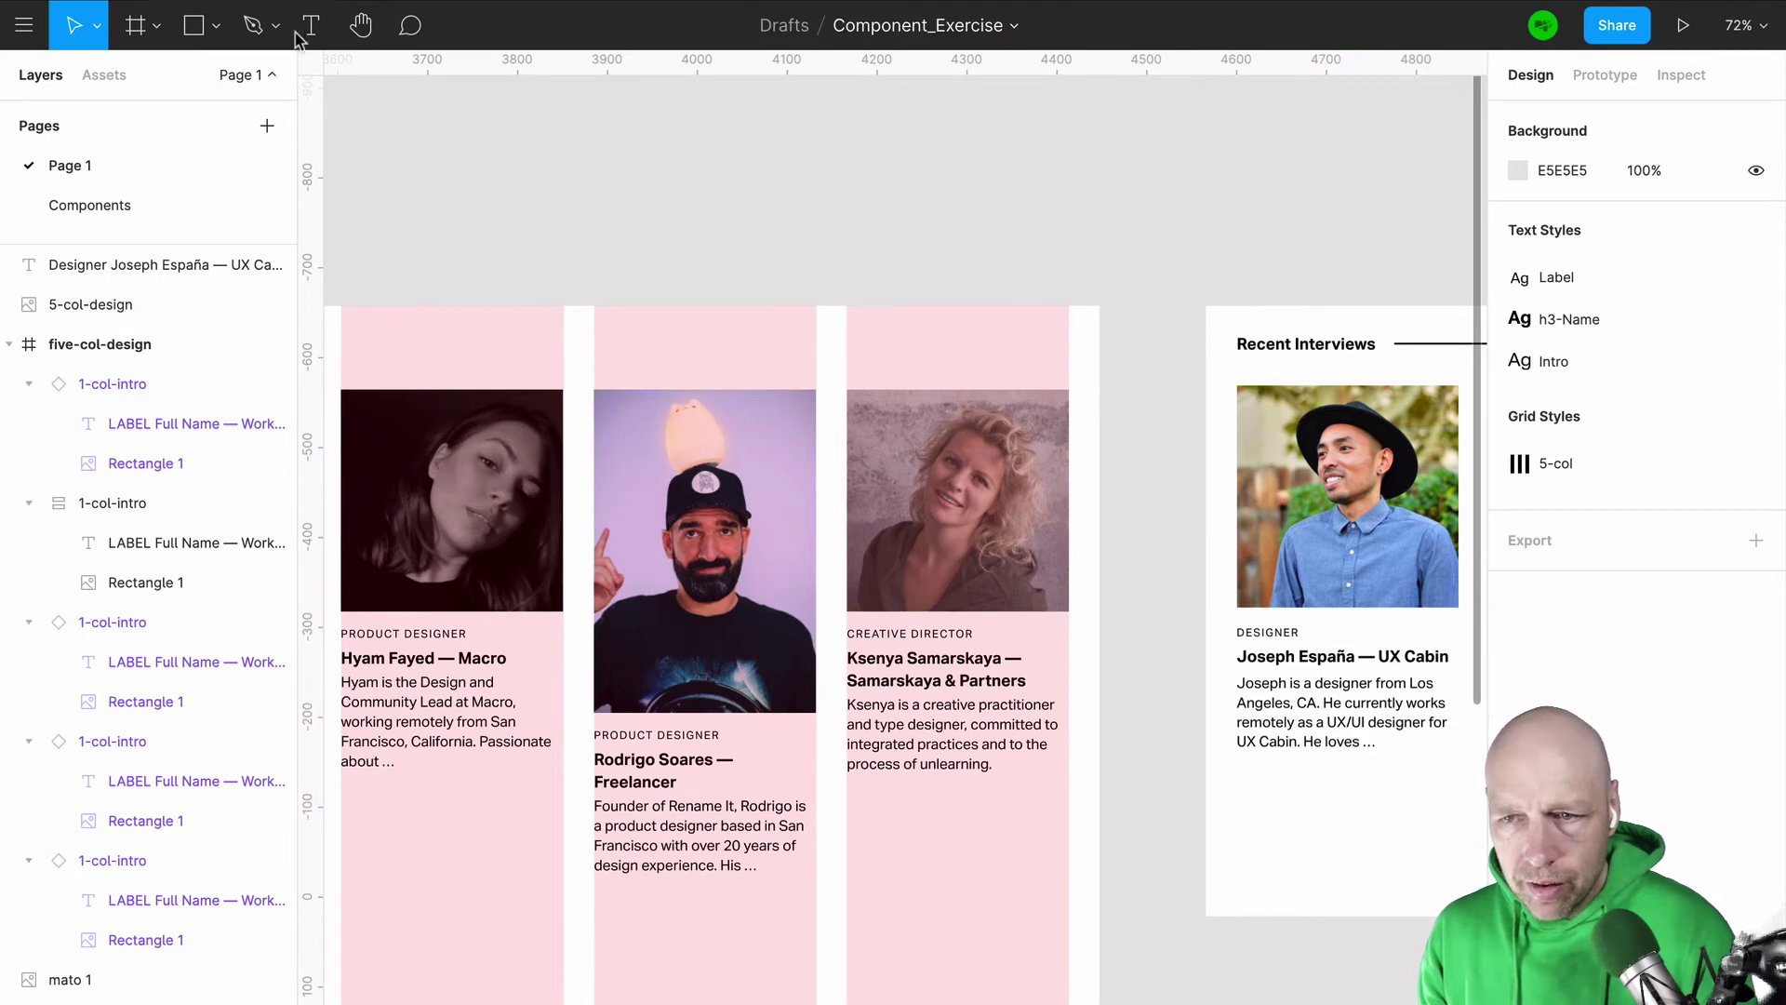
Step: Add a "Recent Interviews" text box above the frame and apply the h3-Name text style to it
key("t")
left_click_drag(922, 167, 1331, 238)
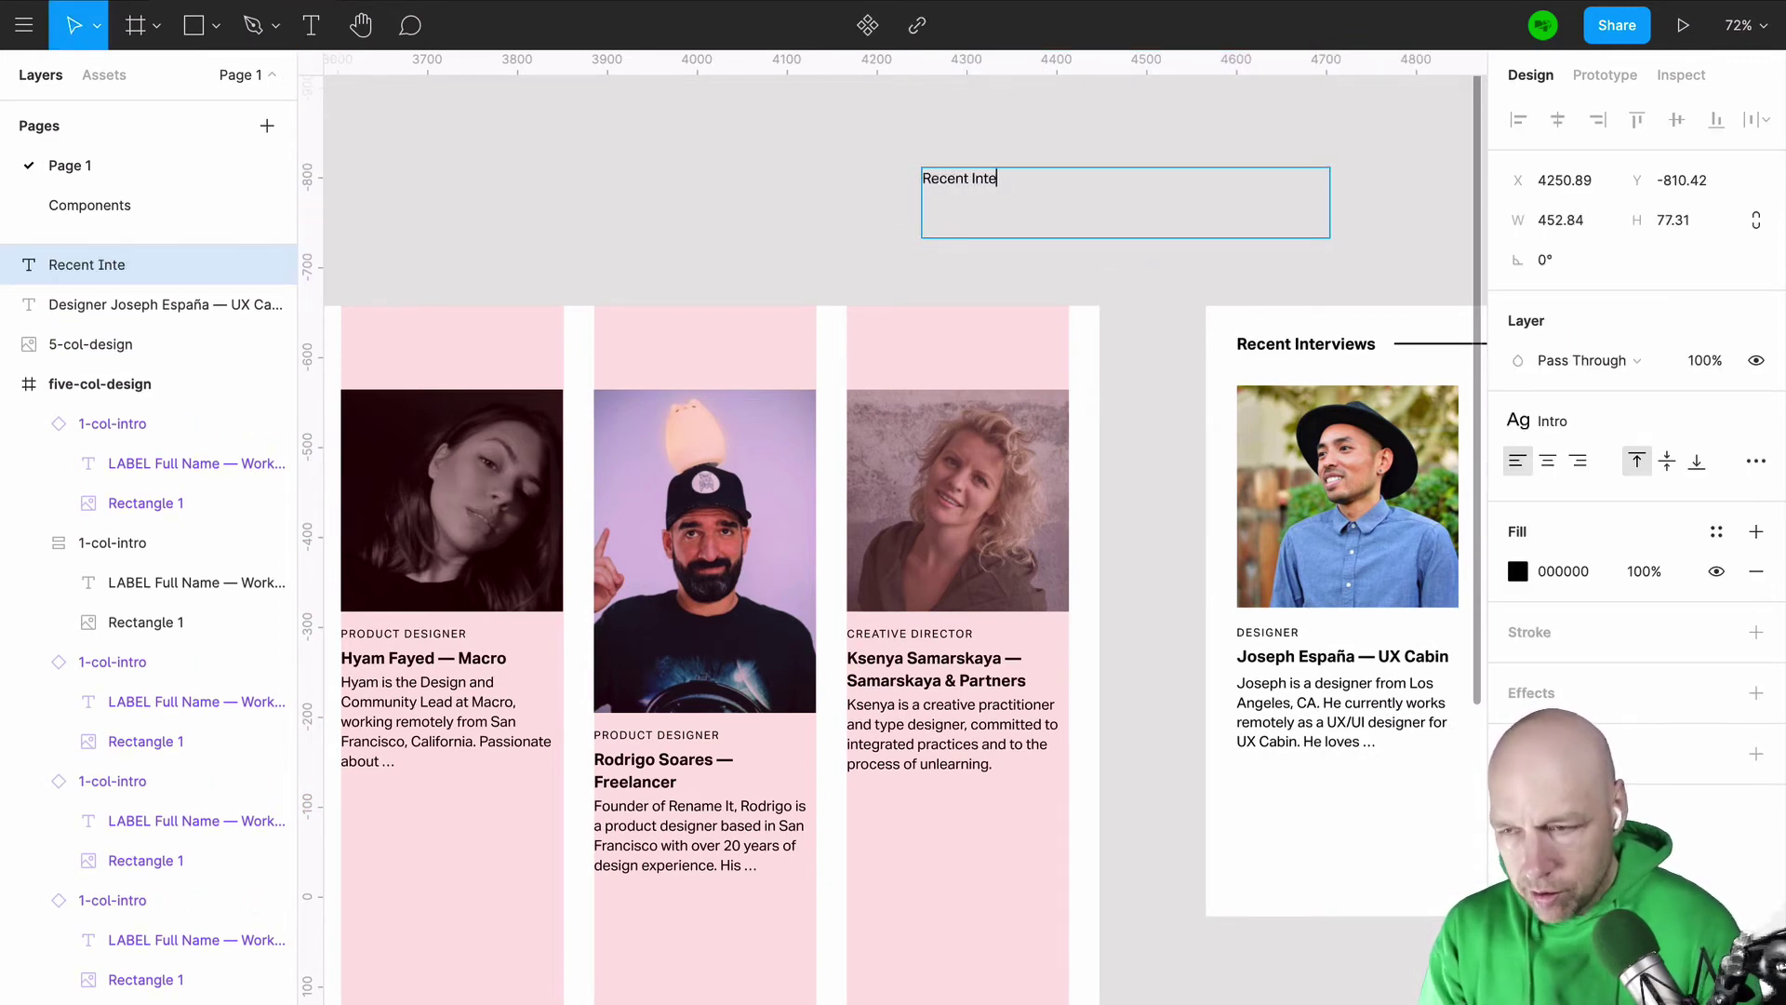
type("Recent Interviews")
key("ctrl+a")
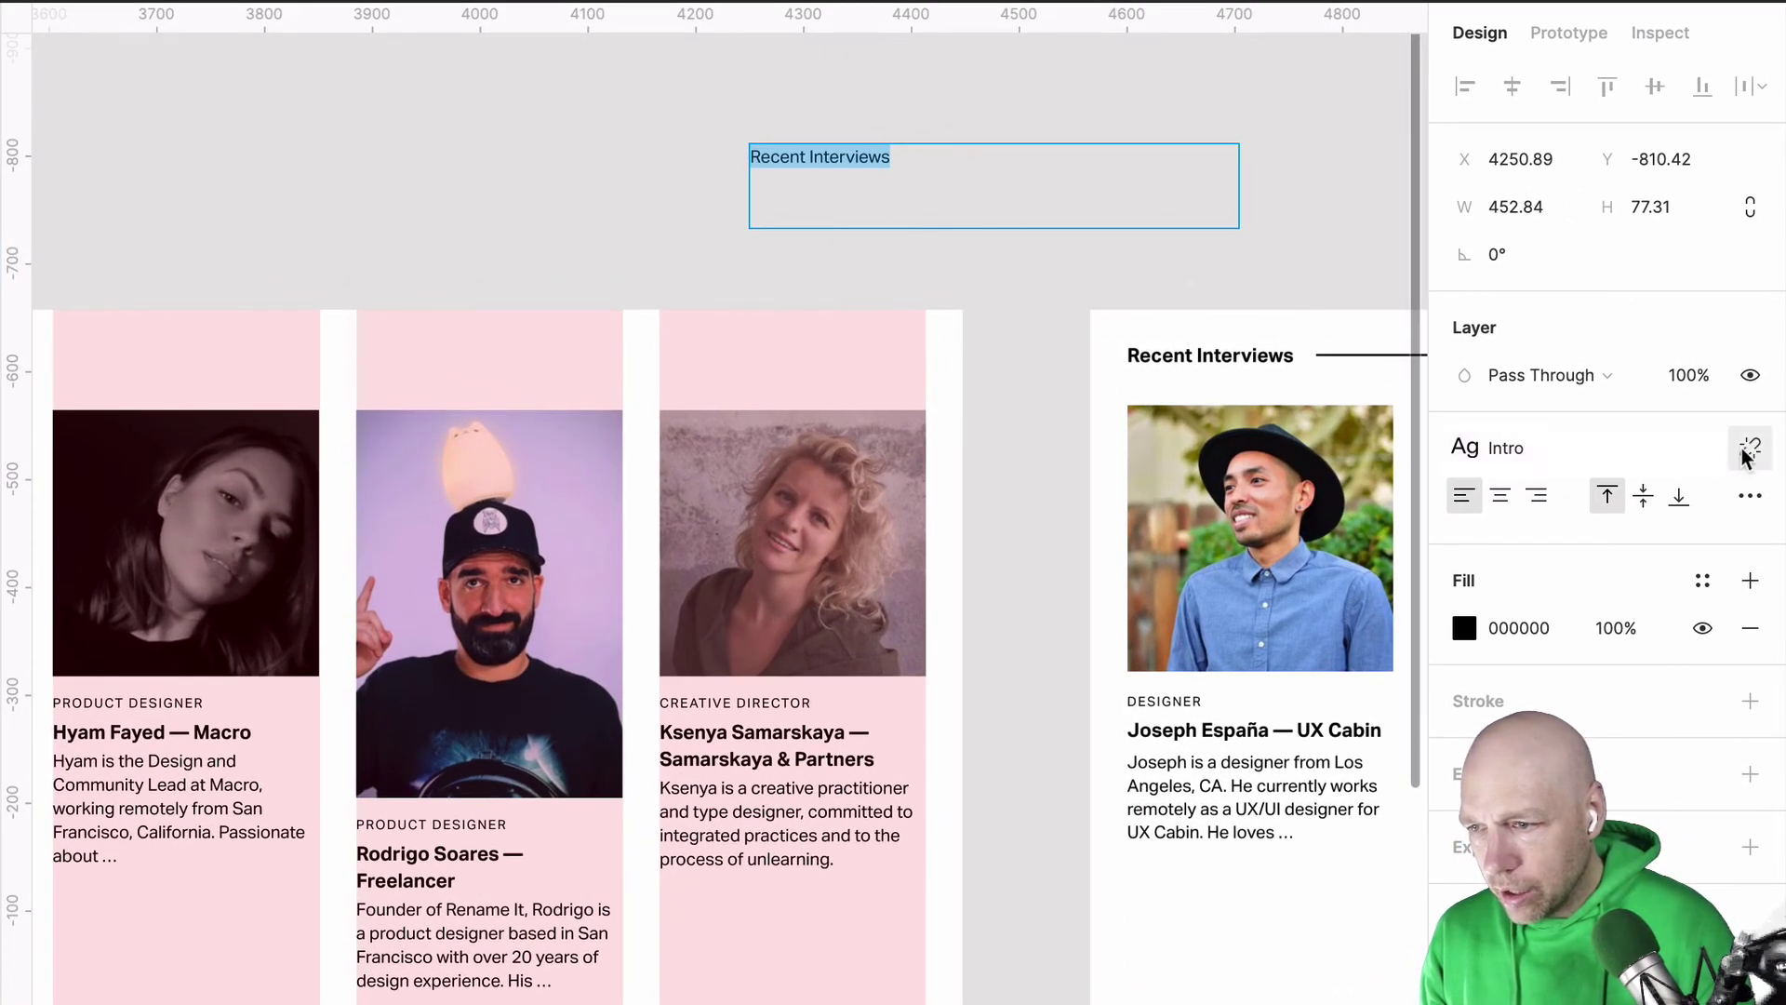
left_click(1745, 454)
left_click(1749, 449)
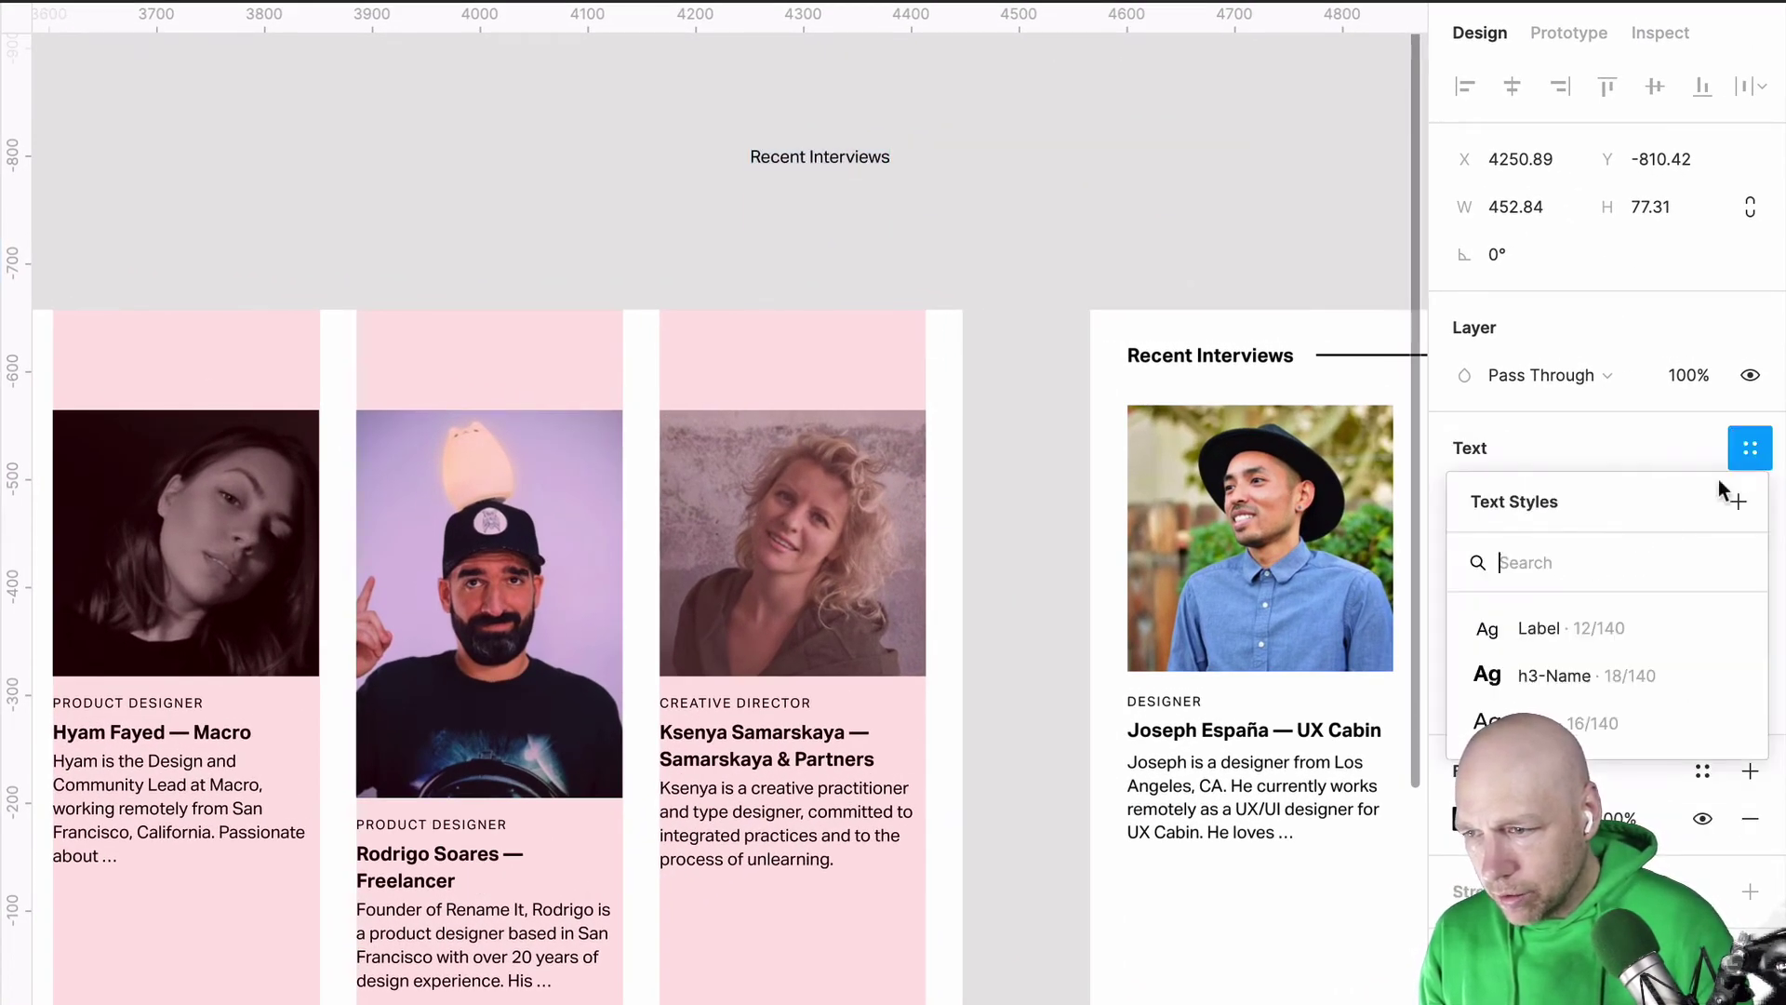
left_click(1563, 675)
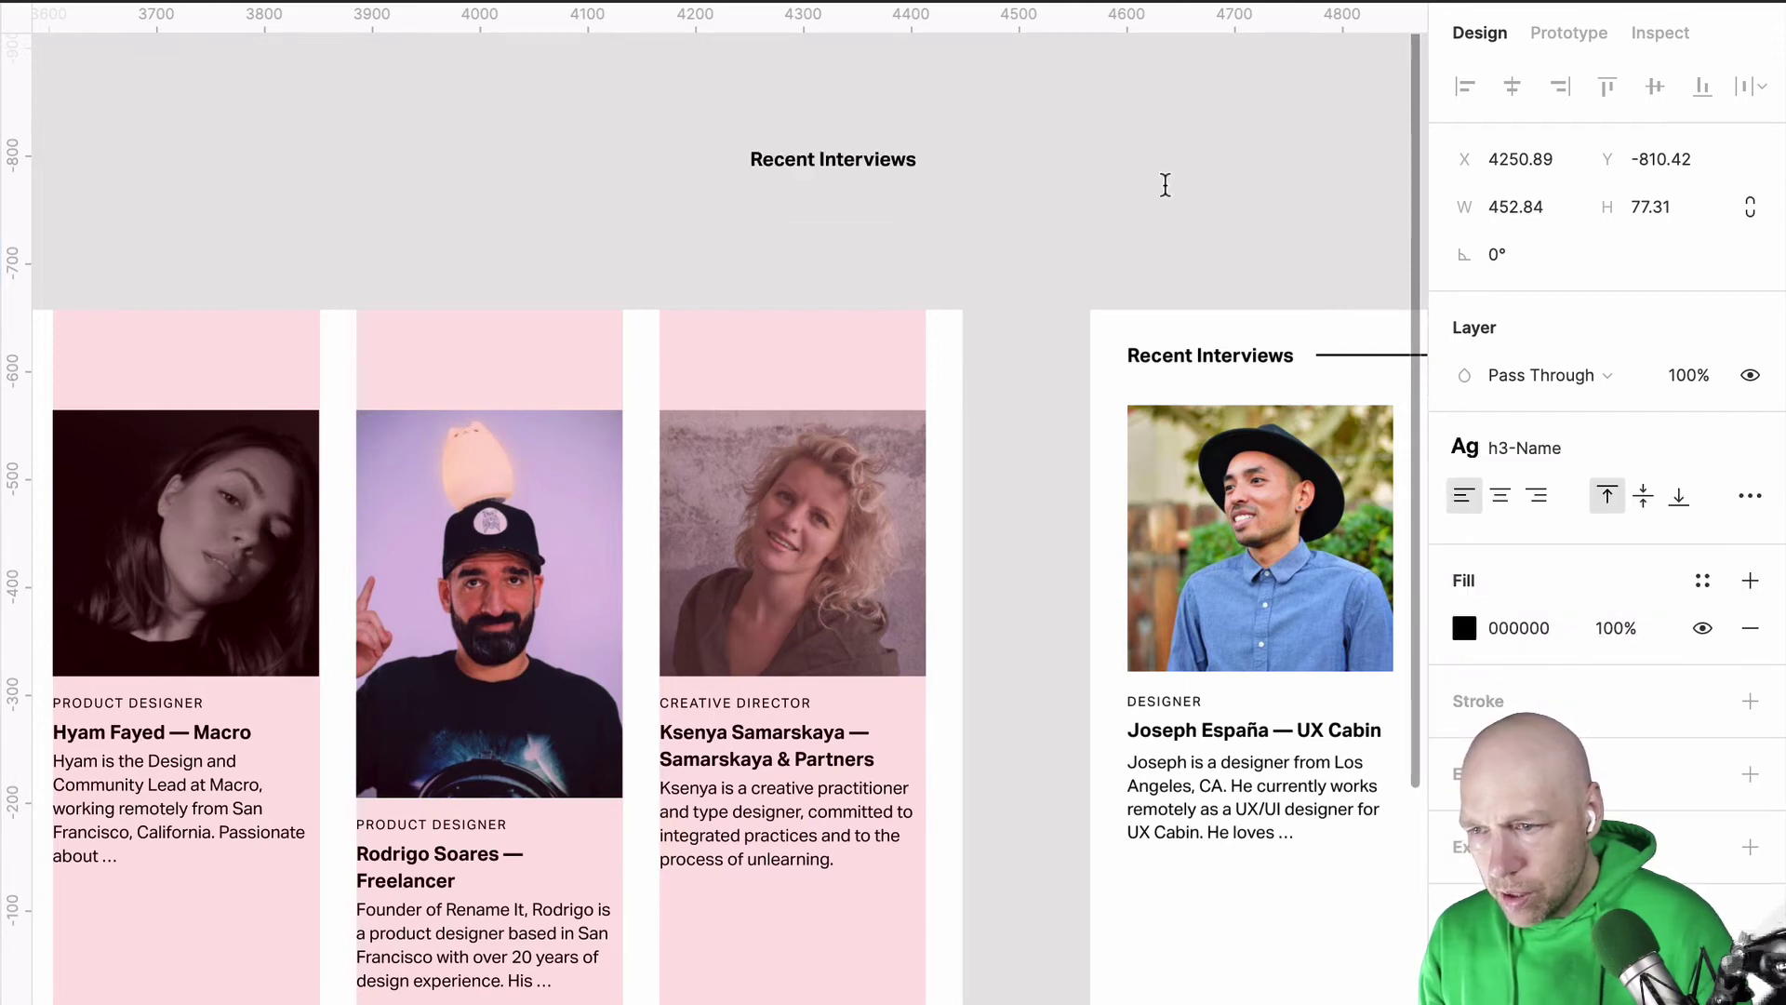
Step: Move the "Recent Interviews" heading into the five-col-design frame, above the cards
left_click(843, 151)
left_click_drag(843, 151, 461, 367)
left_click_drag(819, 428, 801, 433)
left_click(845, 303)
scroll(846, 303, "right", 10)
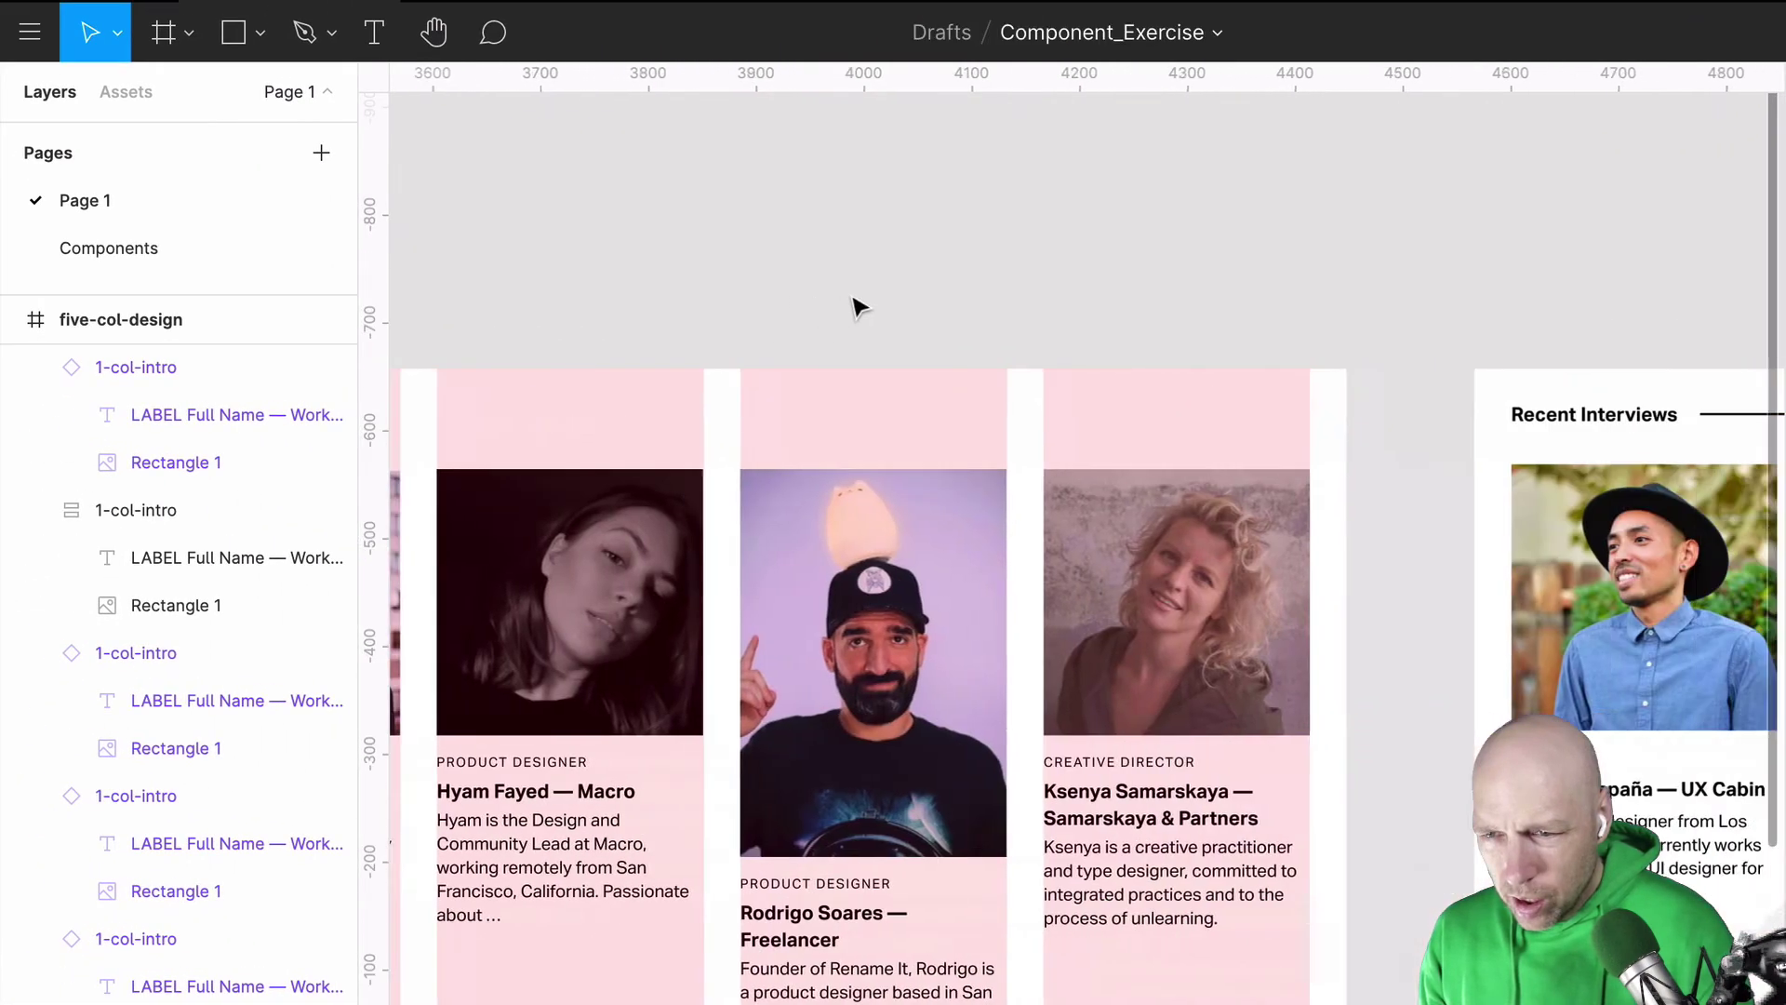
Step: Draw a horizontal line from beside the "Recent Interviews" heading to the fifth column's outer edge, as in the reference design
scroll(858, 307, "right", 10)
scroll(910, 395, "up", 10)
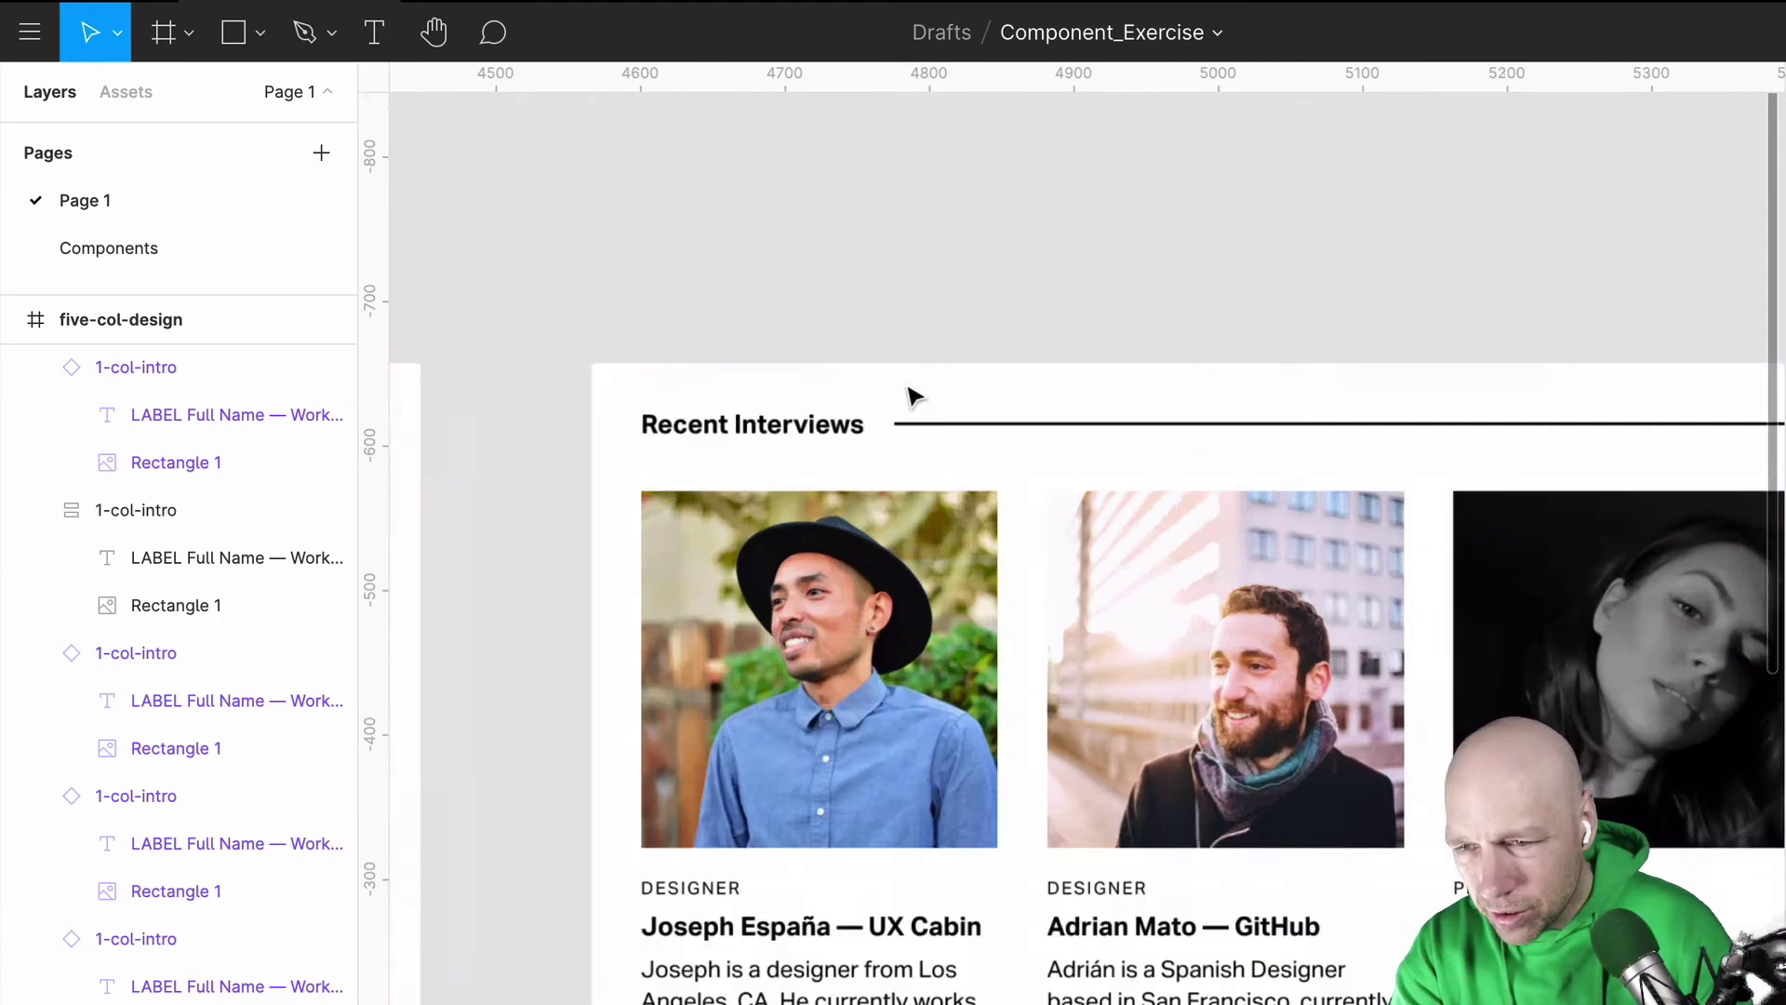
scroll(912, 396, "down", 10)
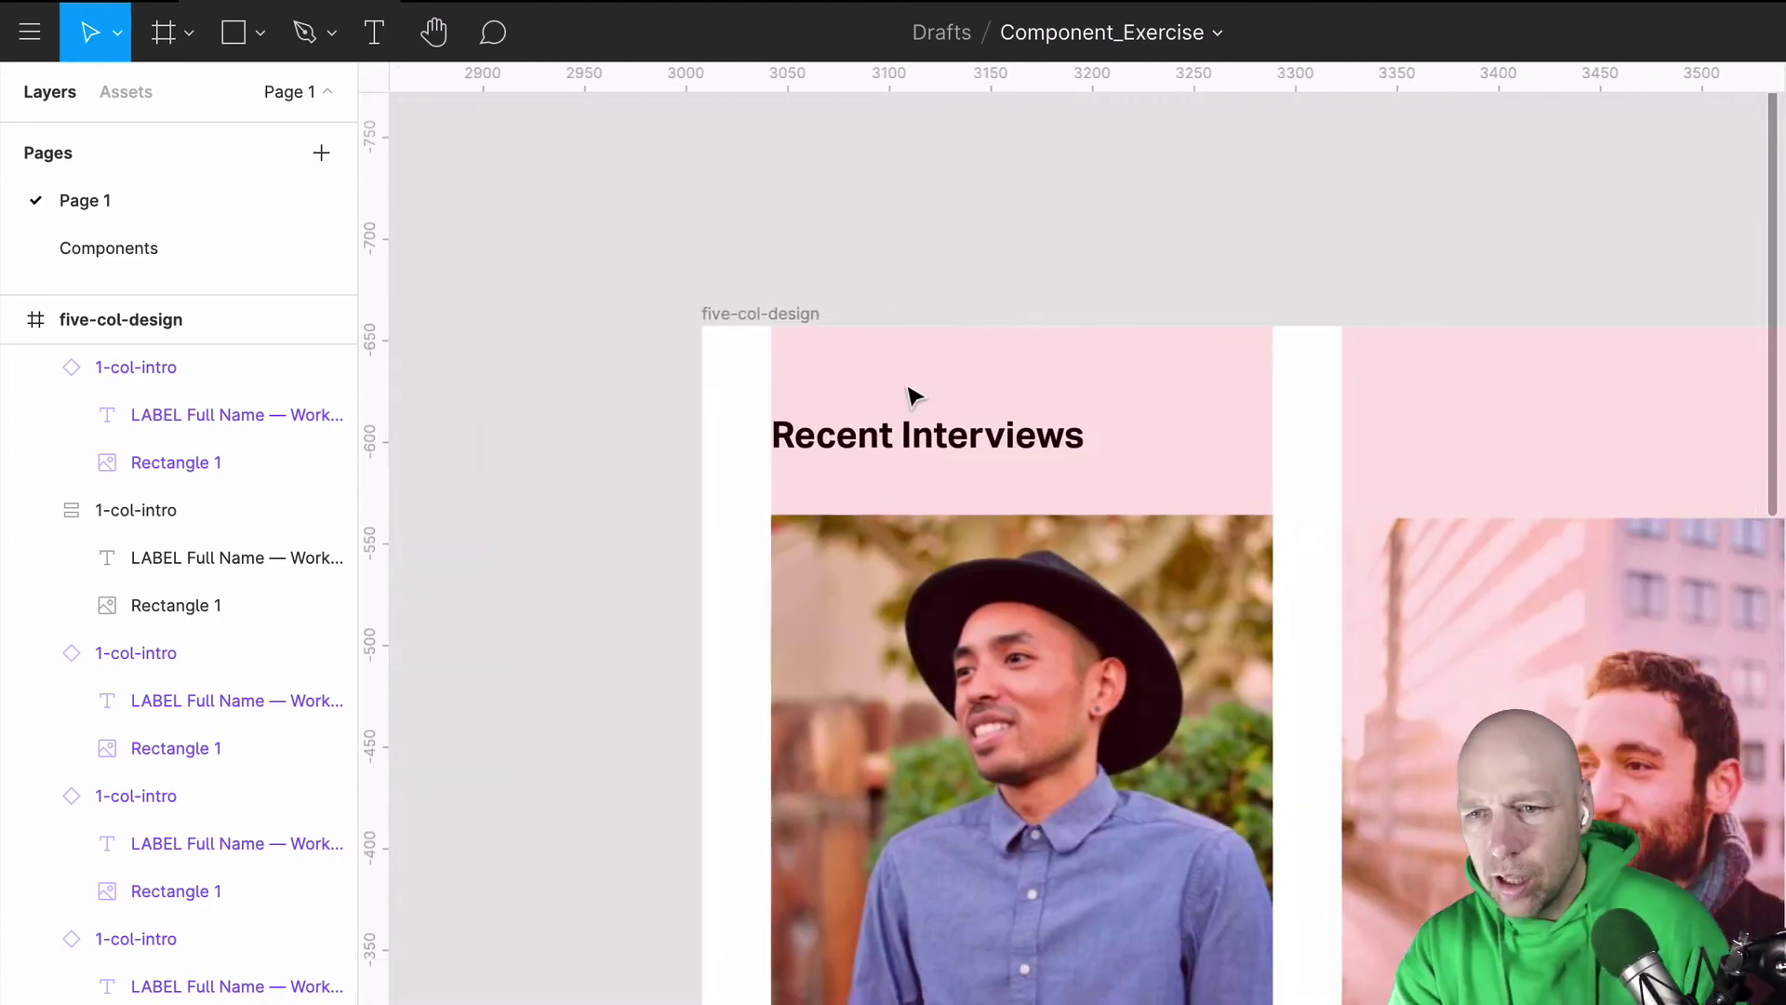
left_click(253, 36)
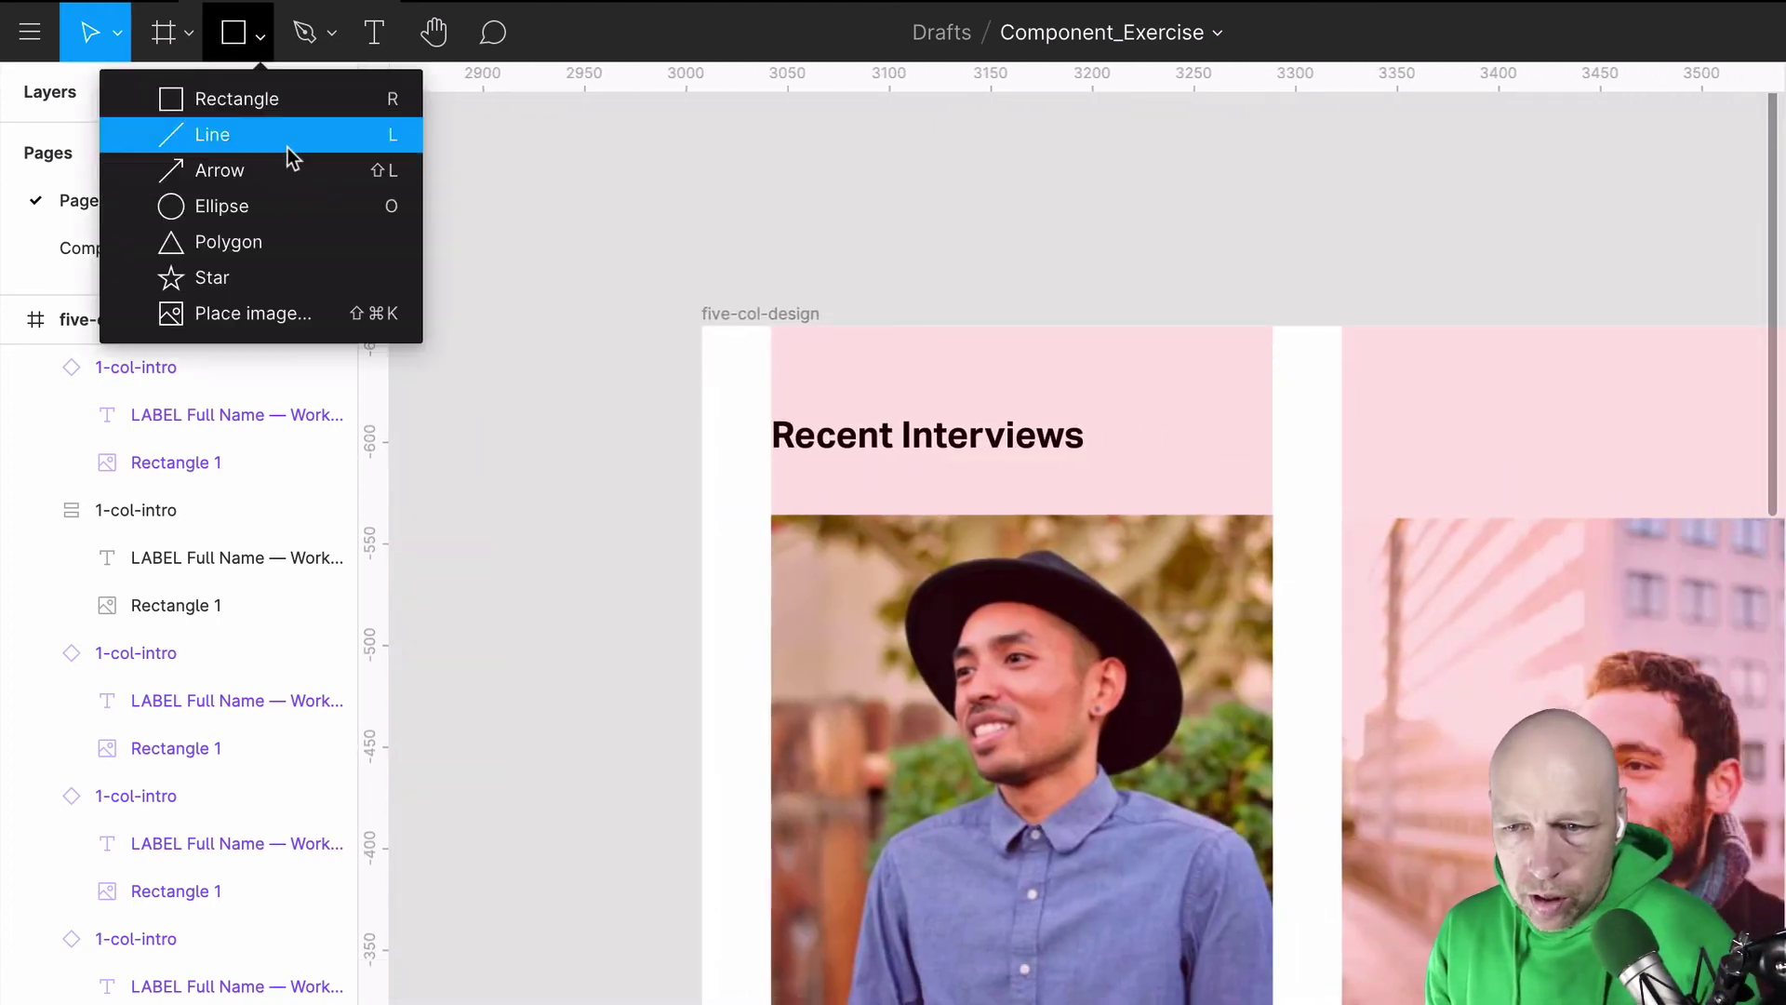
left_click(288, 144)
left_click_drag(1098, 434, 1492, 431)
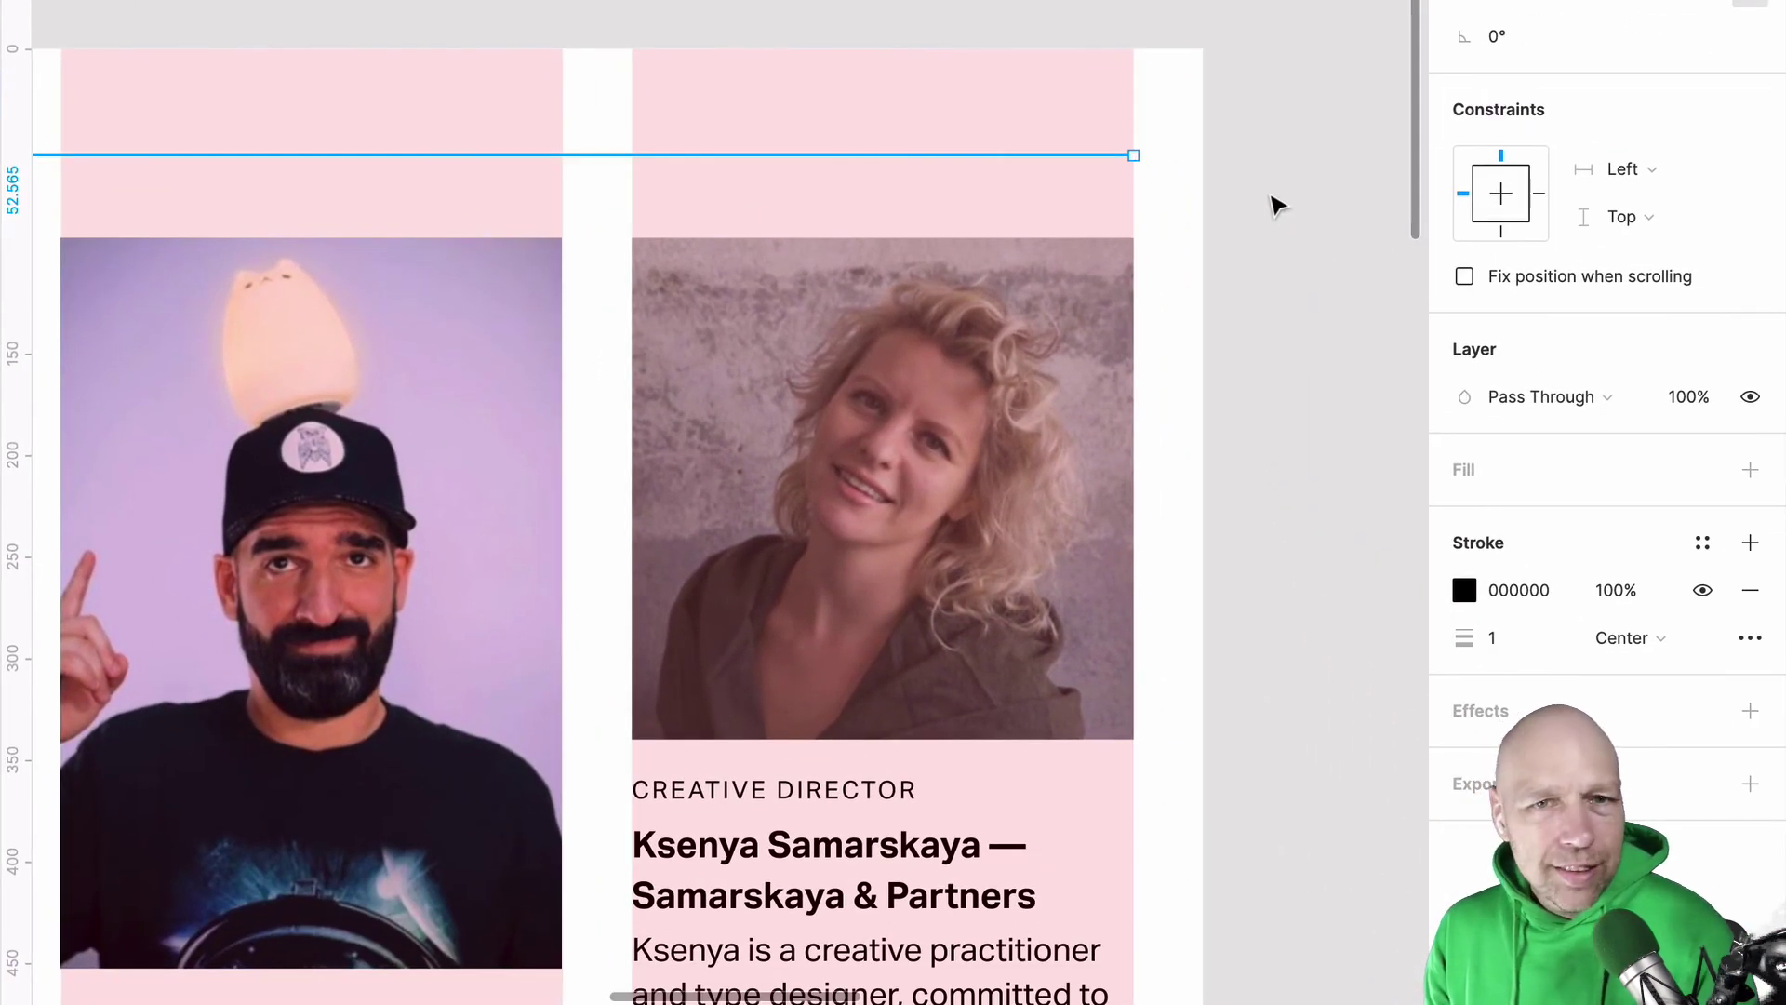
Step: Try stroke weights of 10 and 4 on the heading line
left_click(1527, 640)
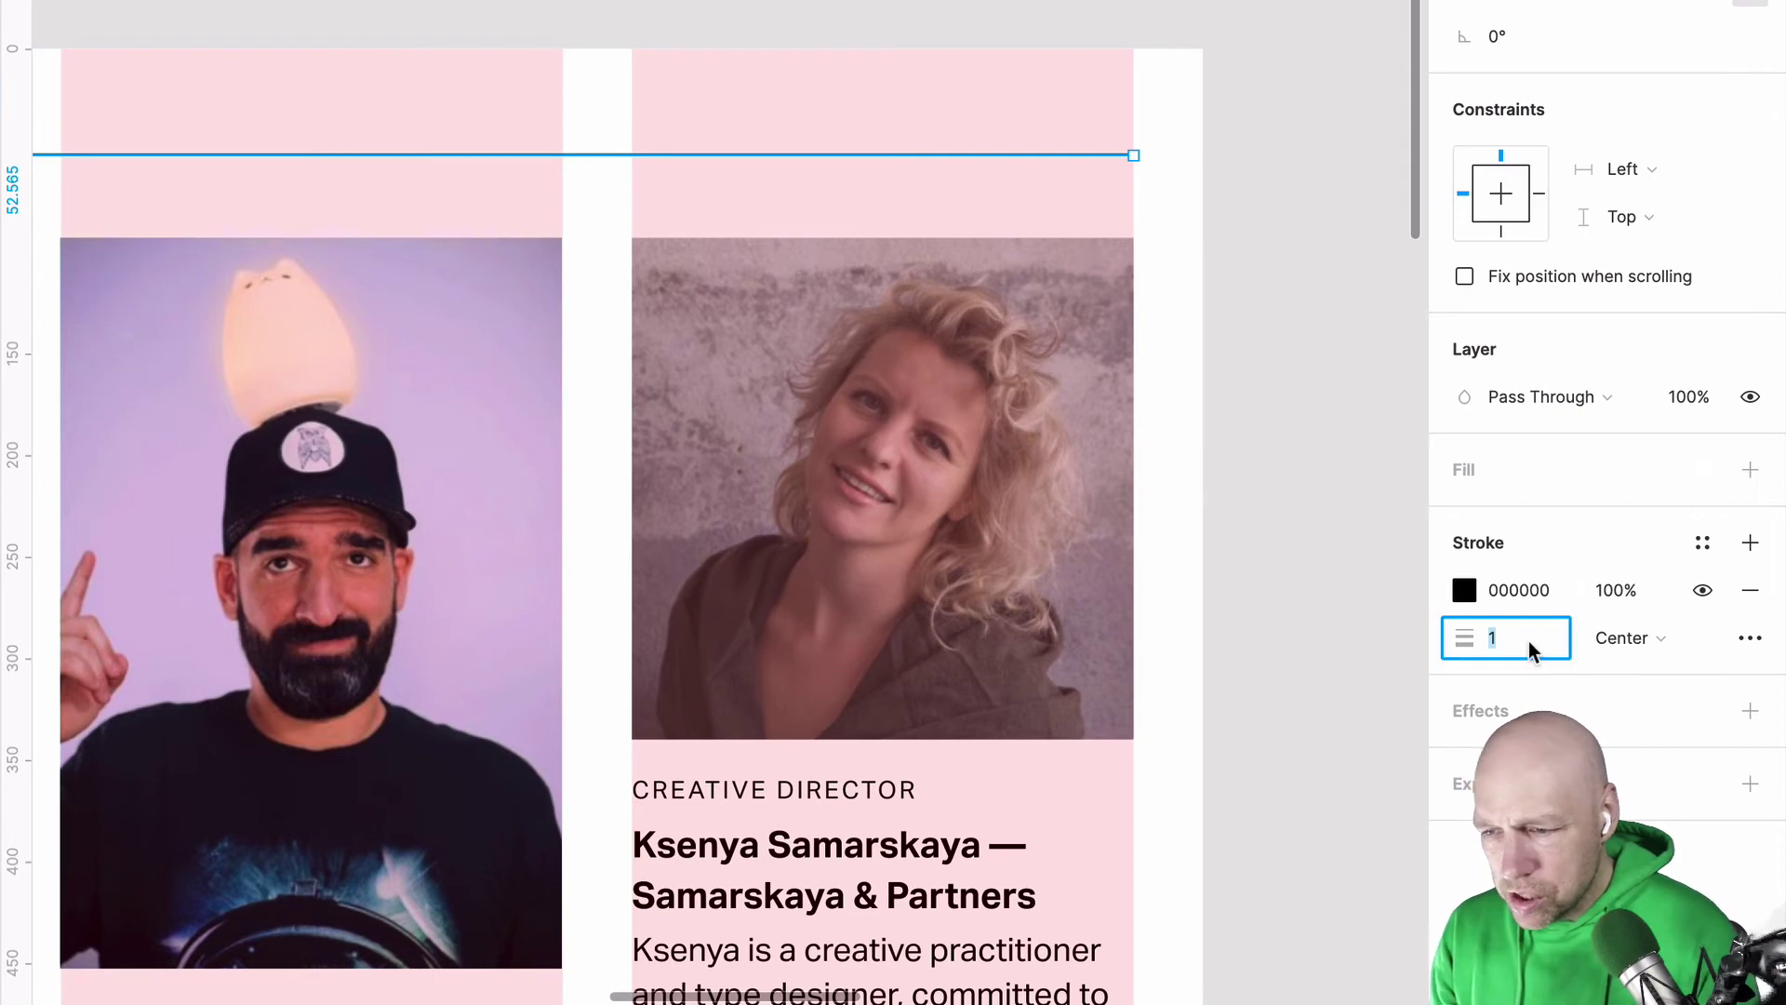
type("10")
key("Return")
left_click(1527, 641)
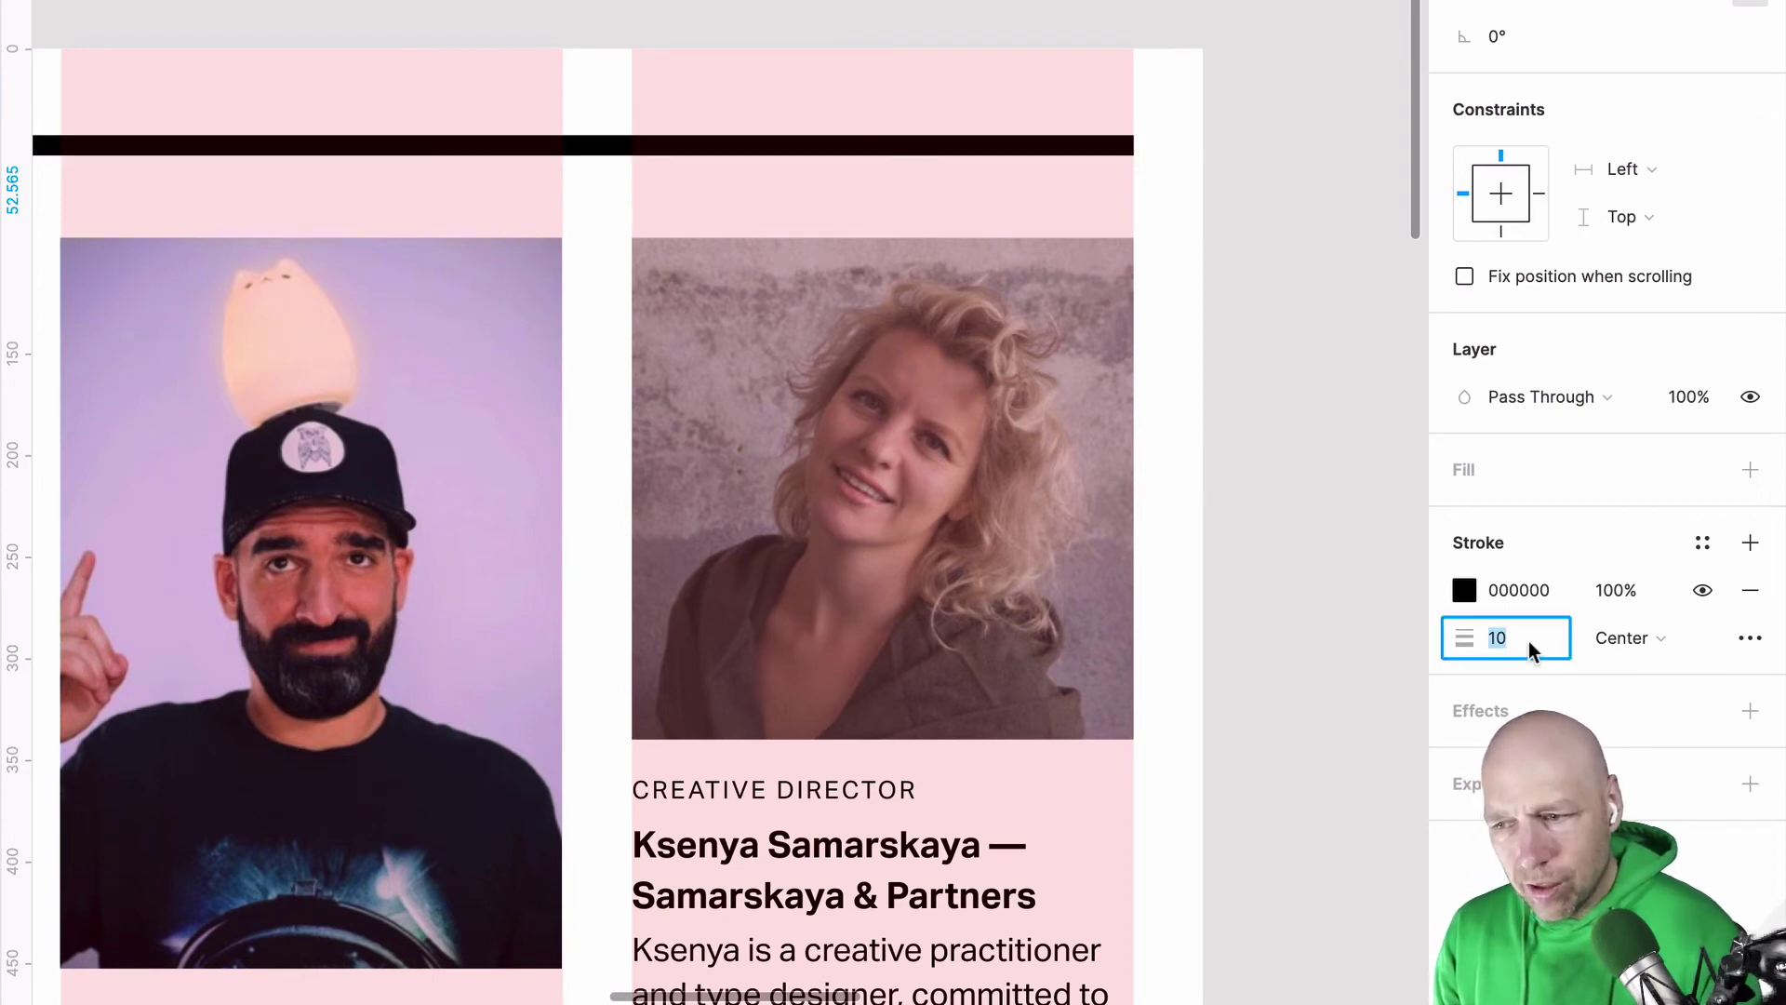
type("4")
key("Return")
left_click(1419, 390)
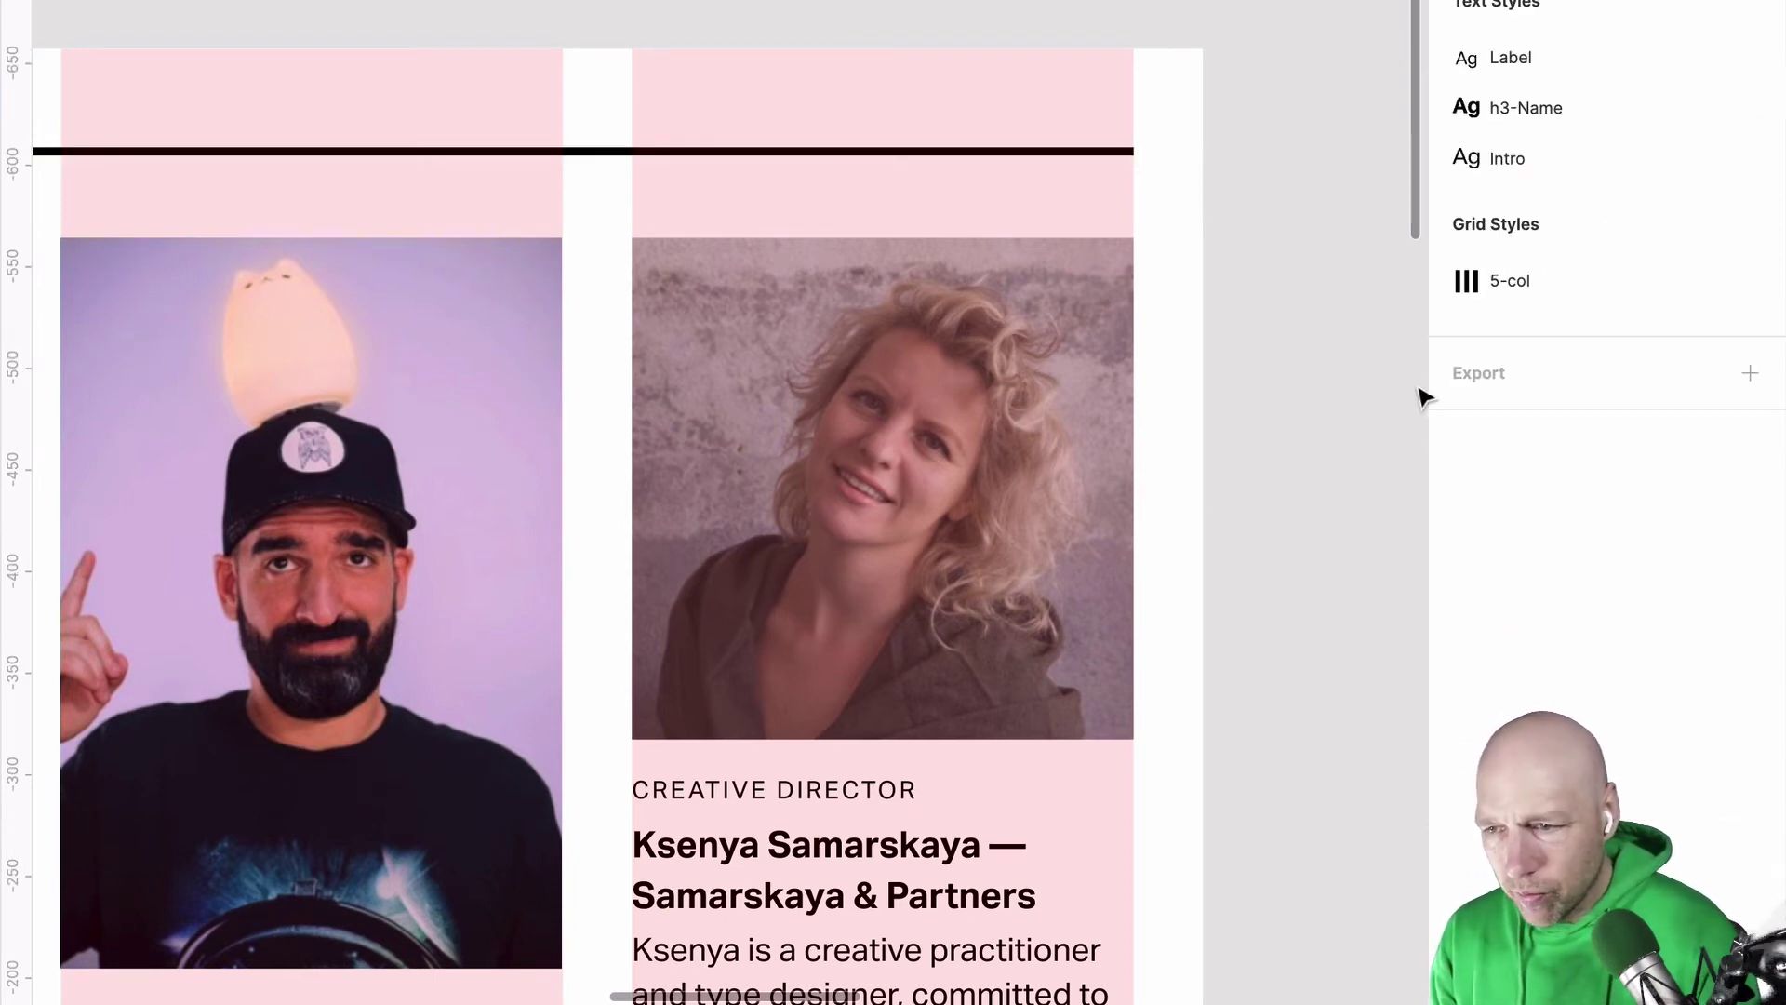
Step: Slide the reference design over the frame's edge for comparison and set the heading line's stroke weight to 2
scroll(1384, 384, "right", 7)
left_click_drag(1338, 335, 63, 451)
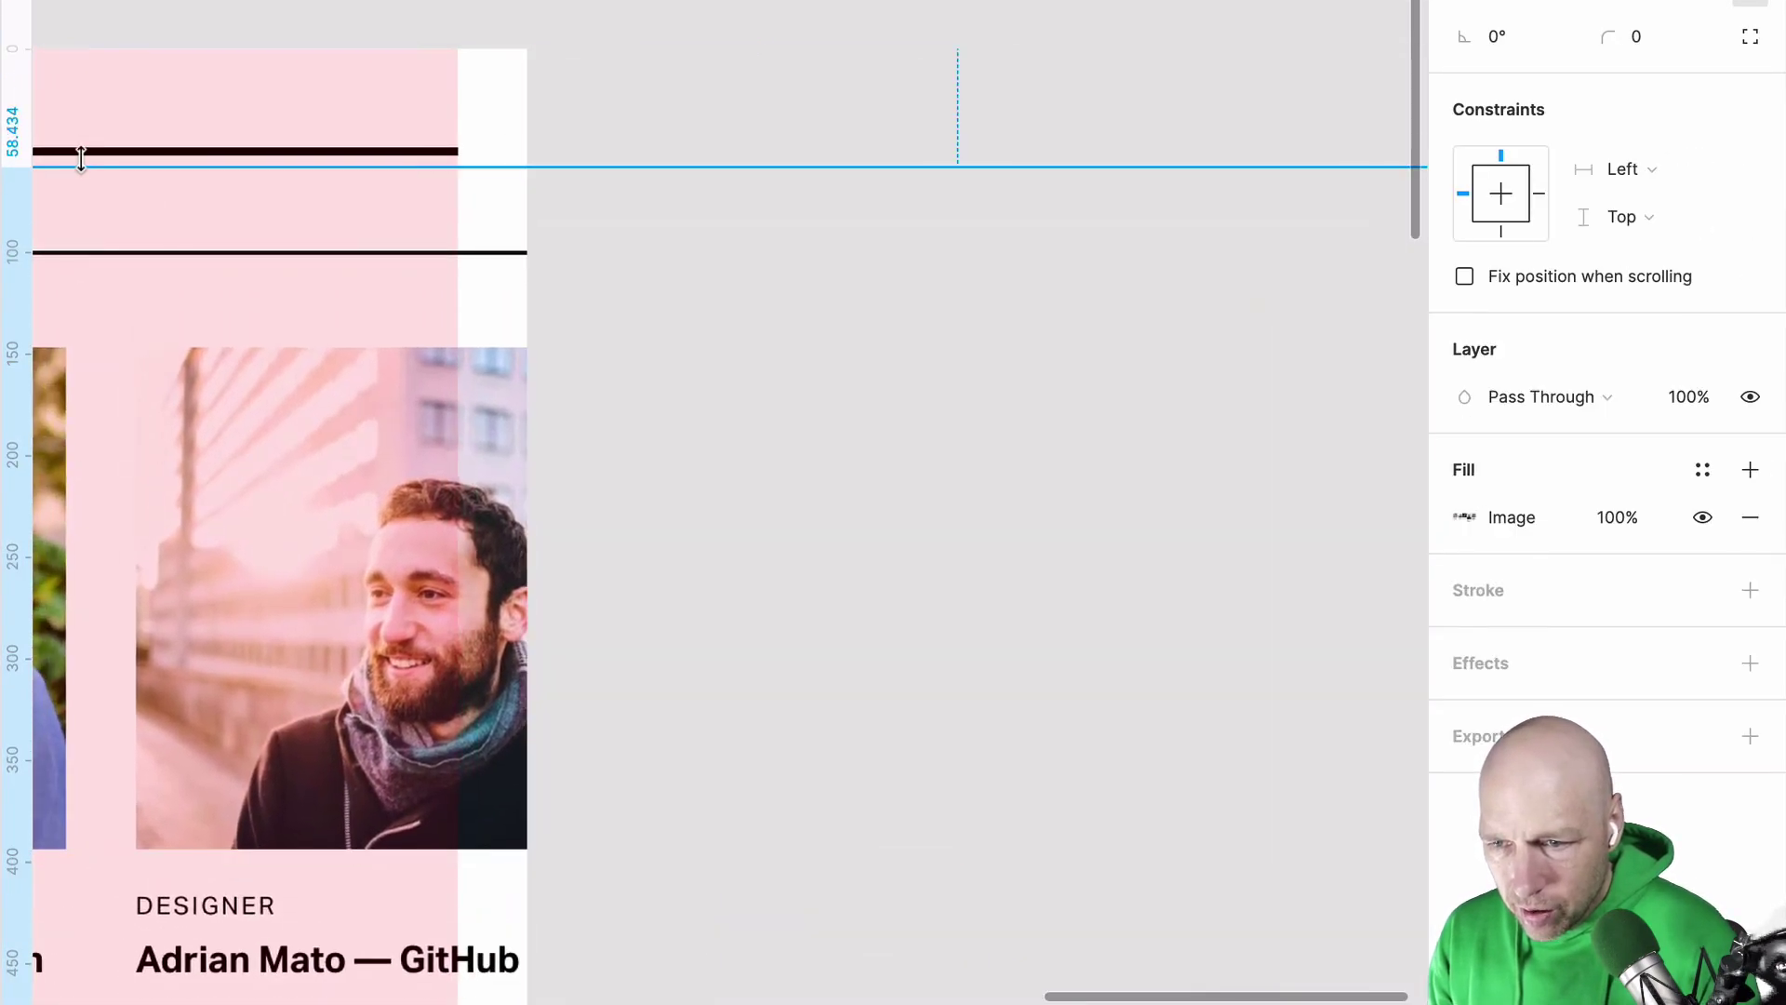
left_click(227, 152)
left_click(1533, 651)
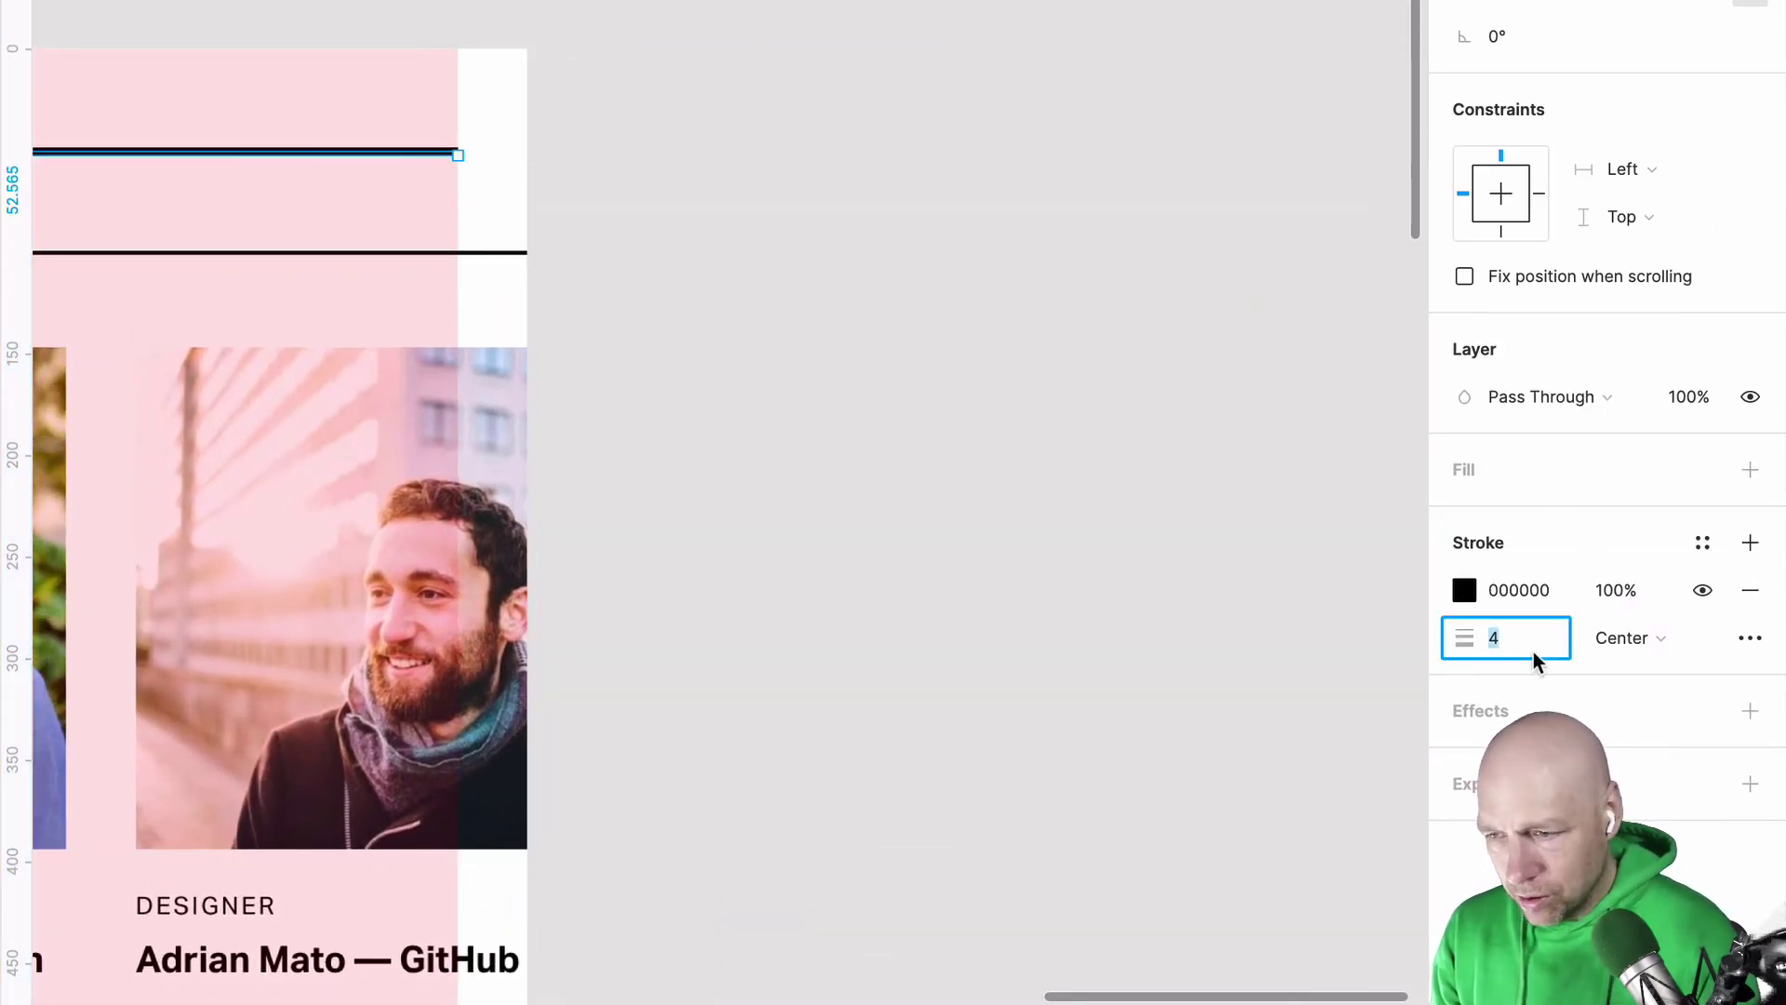
type("2")
key("Return")
left_click(968, 286)
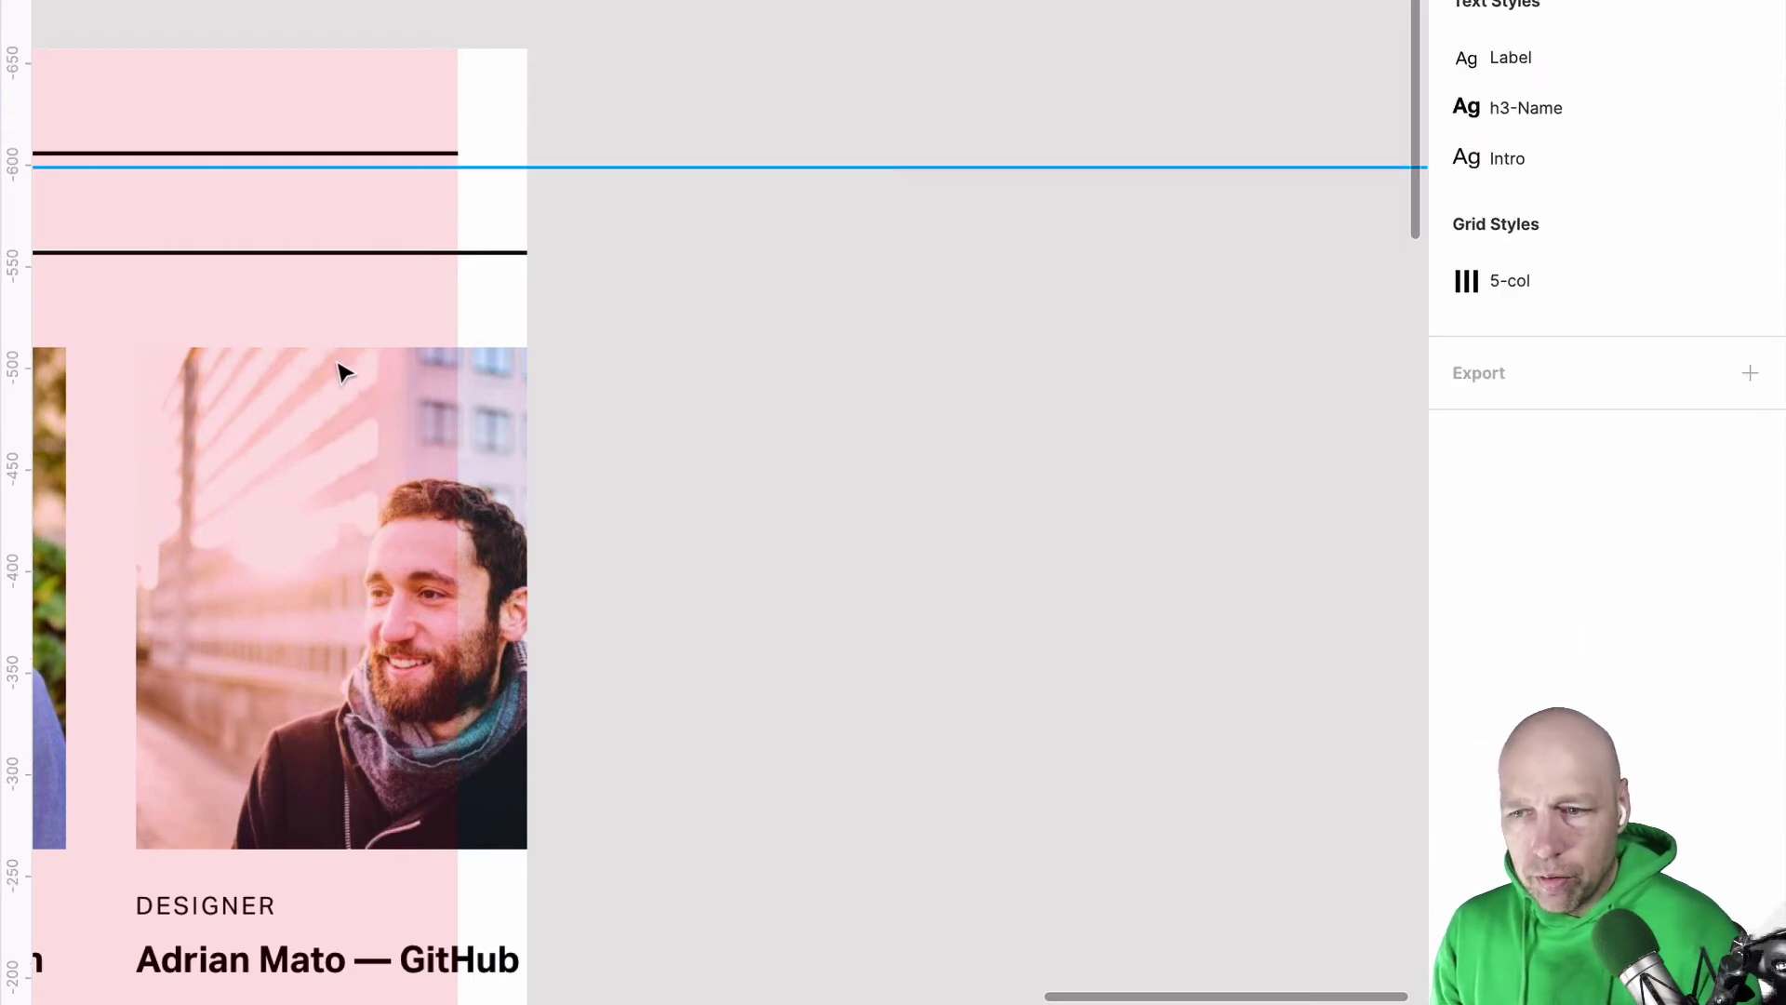
Step: Move the reference design back beside the five-col-design frame, leaving a gap between them
left_click_drag(342, 370, 1355, 380)
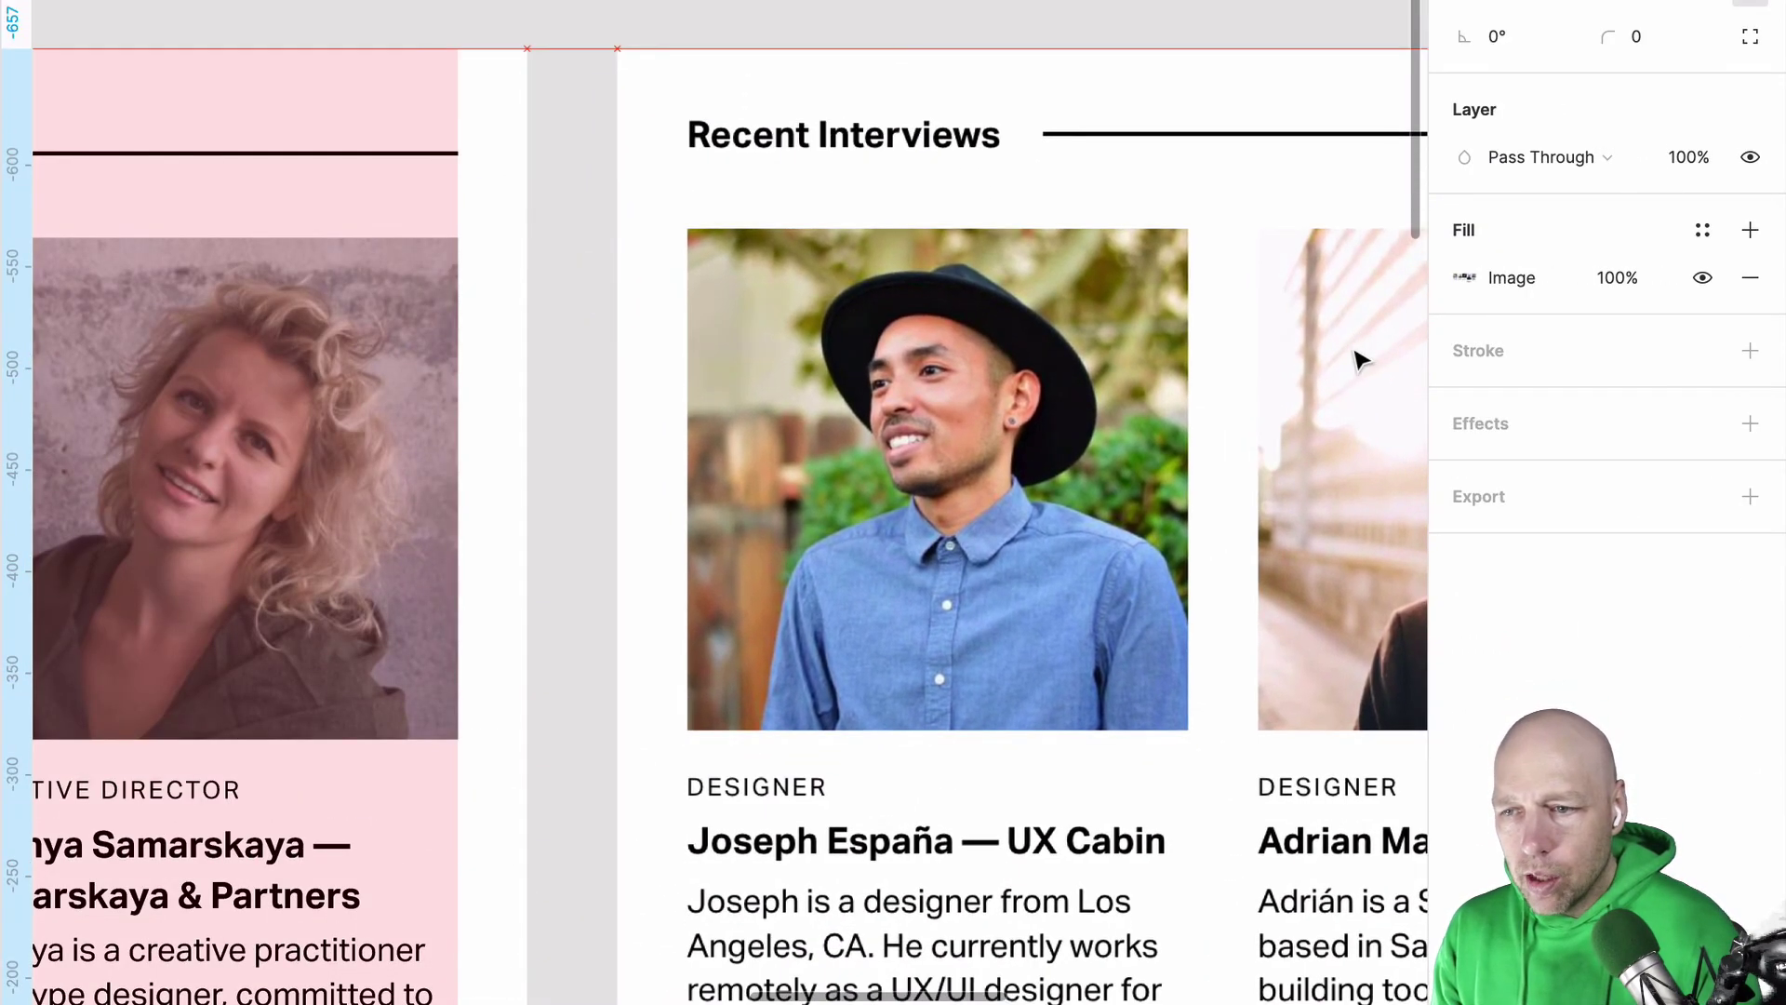
left_click(797, 39)
key("shift+1")
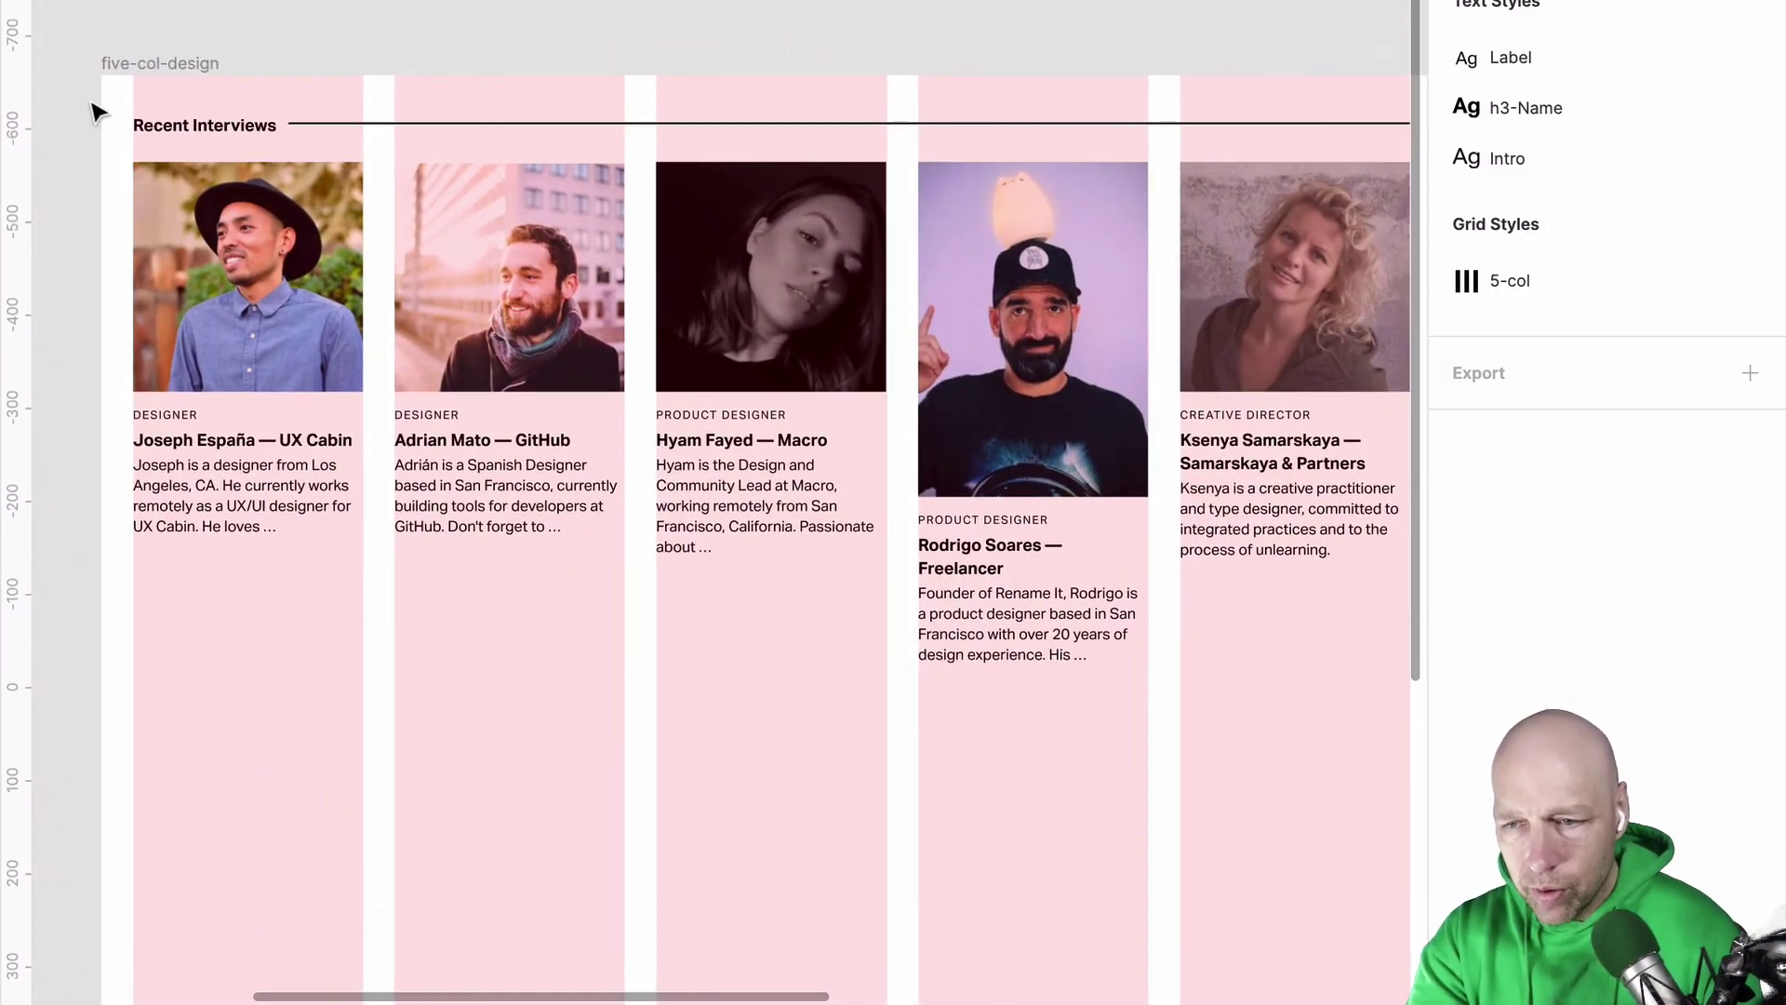
Step: Nudge the "Recent Interviews" heading up so it is vertically centred on the horizontal line
scroll(149, 102, "up", 5)
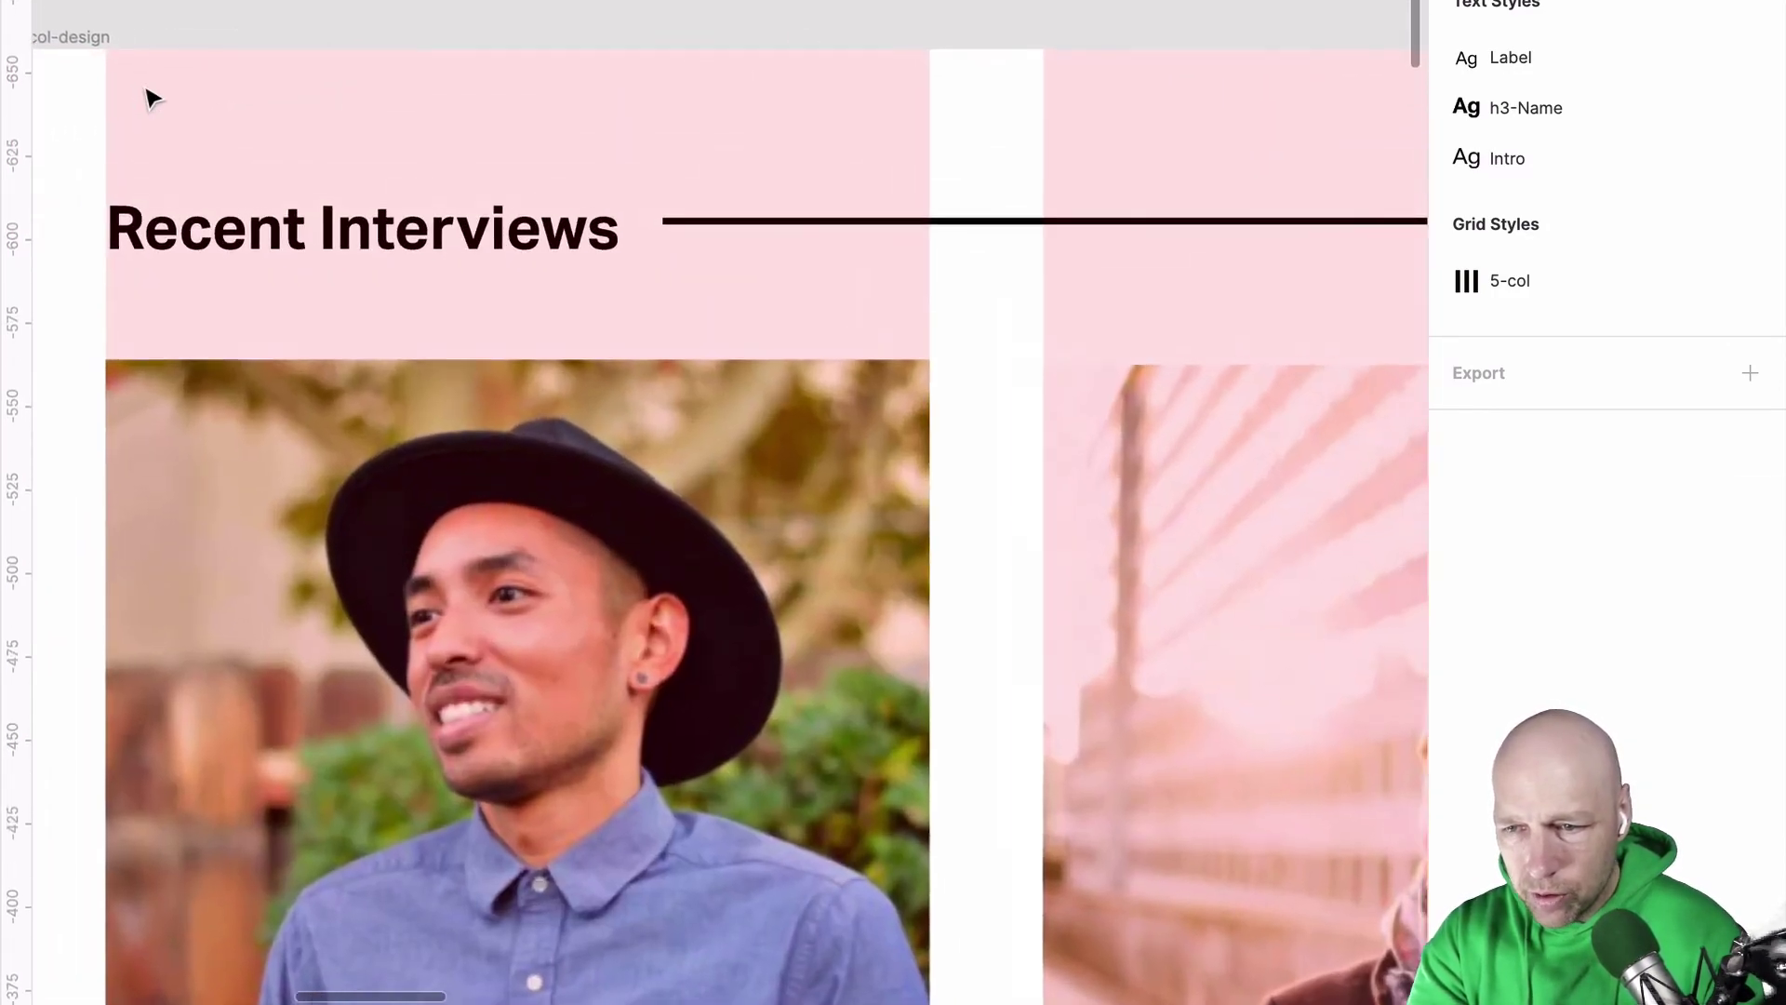
left_click(524, 232)
key("Up")
key("Up")
key("Up")
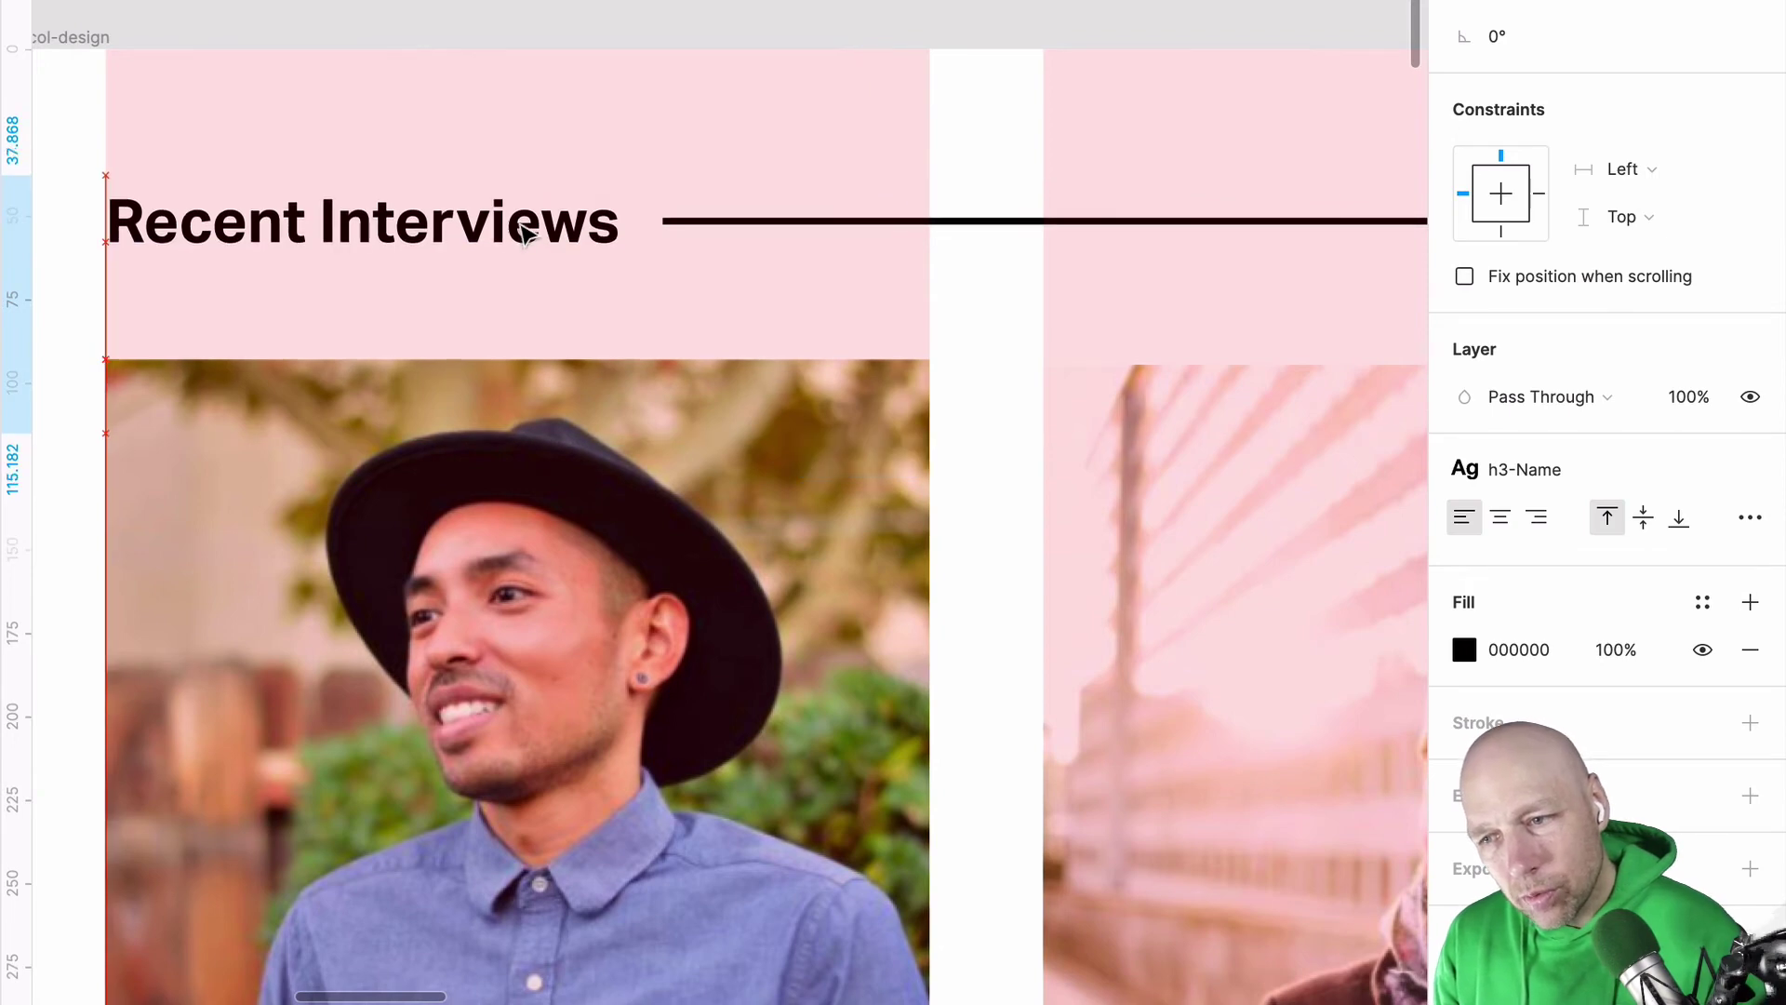
key("Escape")
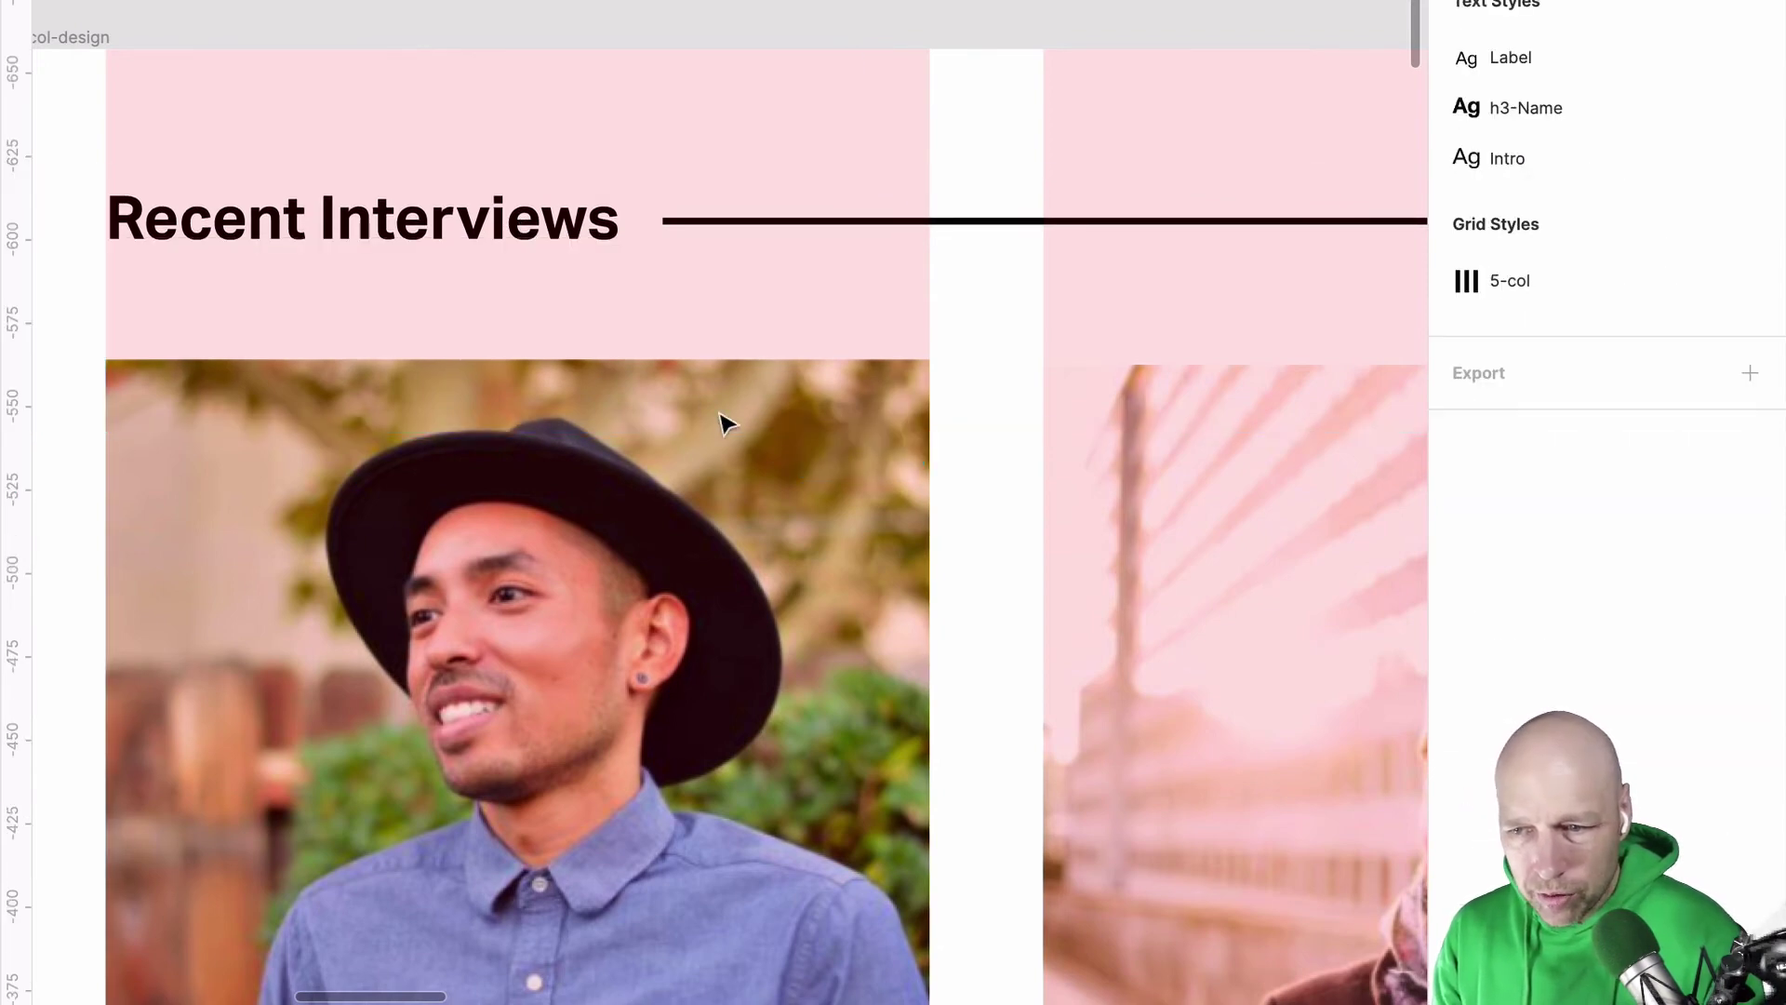
left_click(582, 247)
left_click_drag(670, 428, 669, 257)
key("Escape")
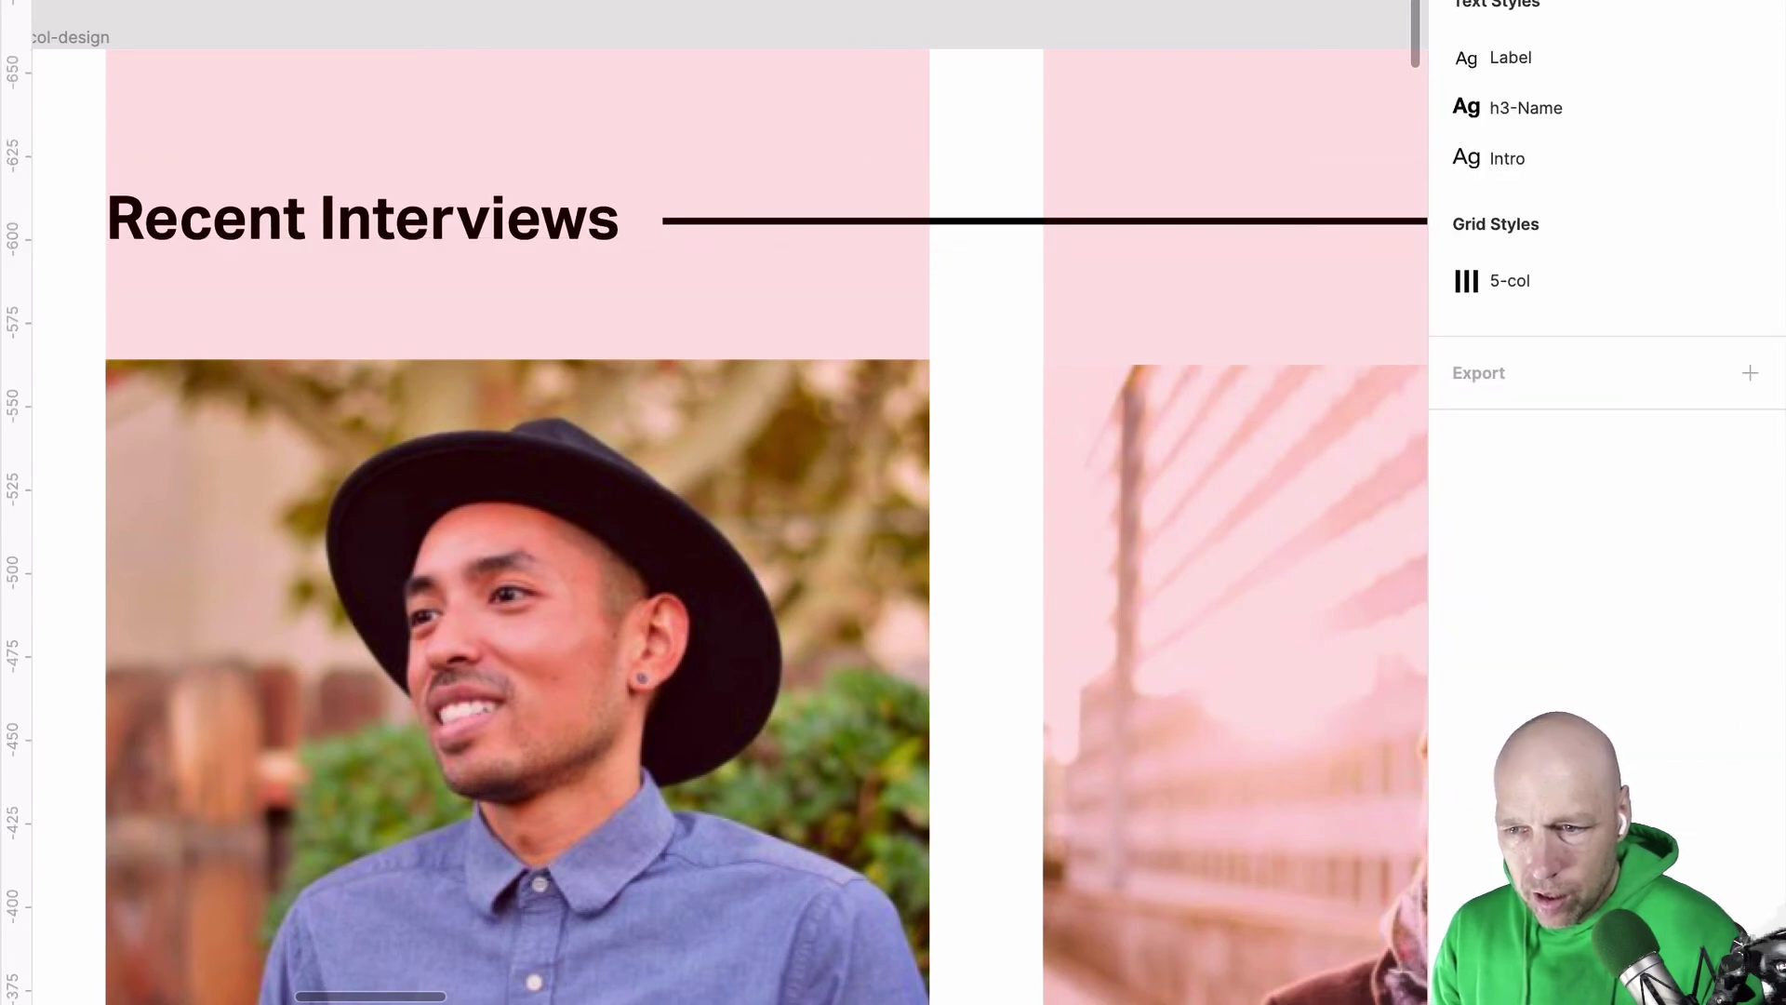
Step: Narrow the "Recent Interviews" text box to a width of 167 so it no longer overlaps the line
scroll(716, 502, "down", 10)
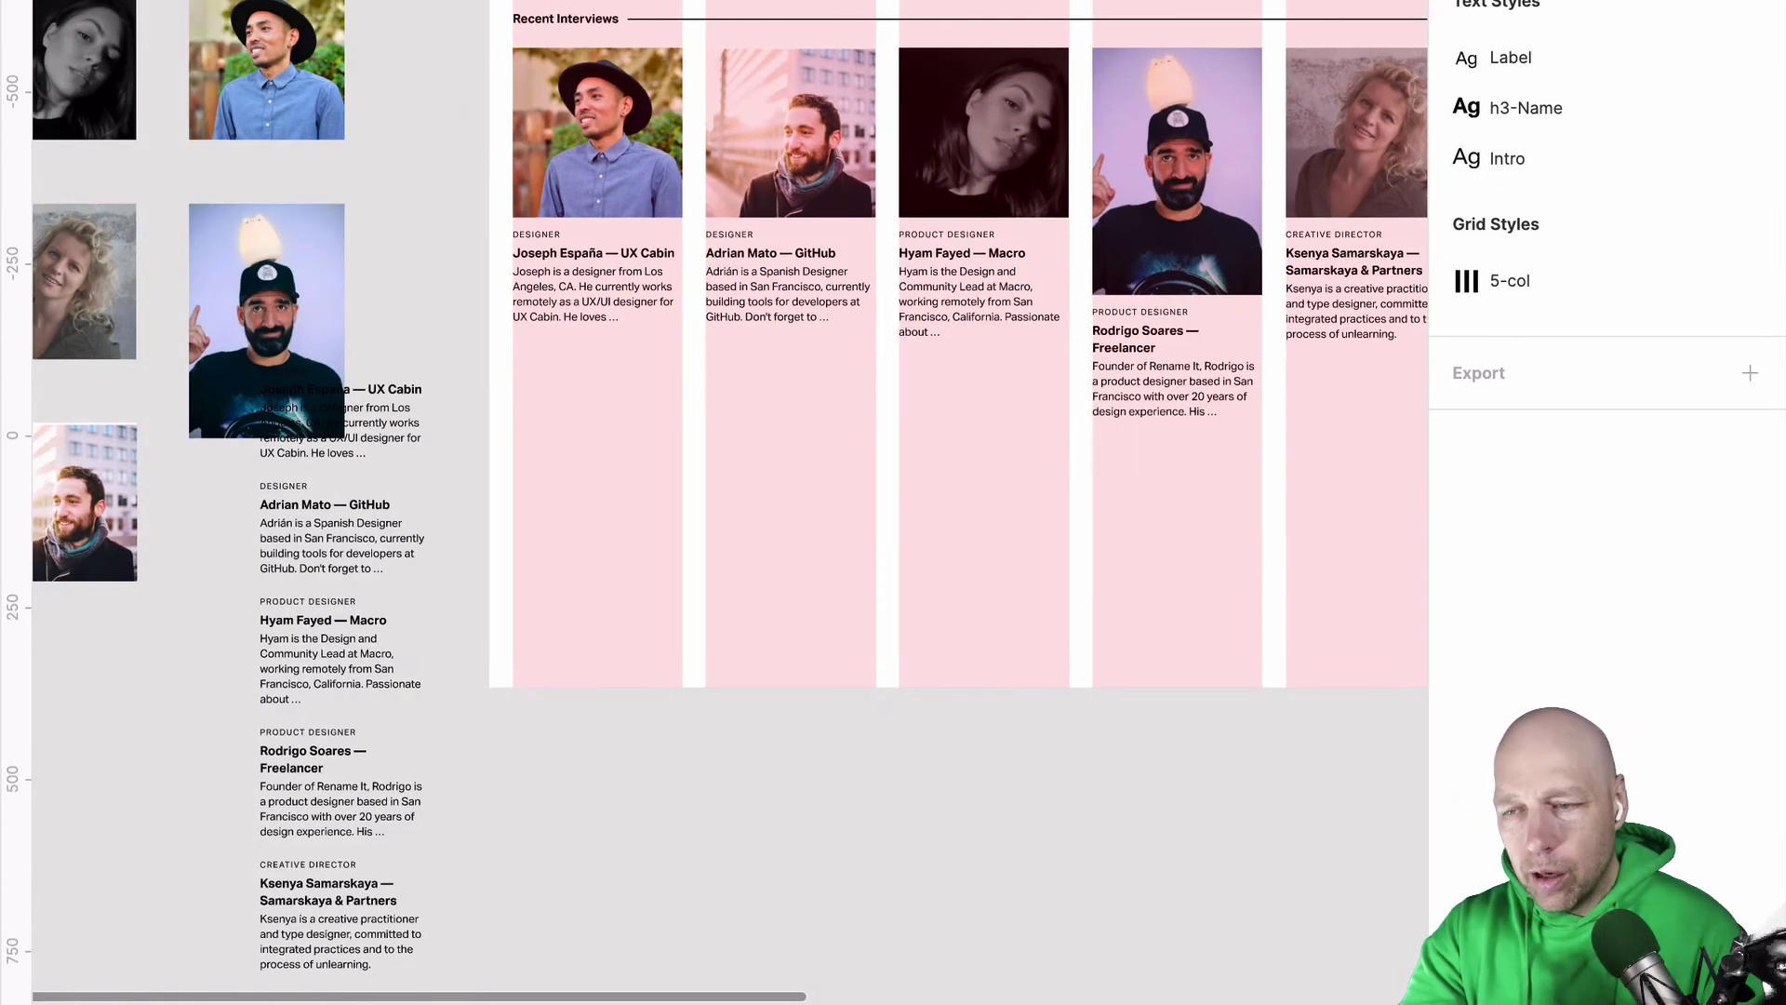
scroll(193, 8, "right", 5)
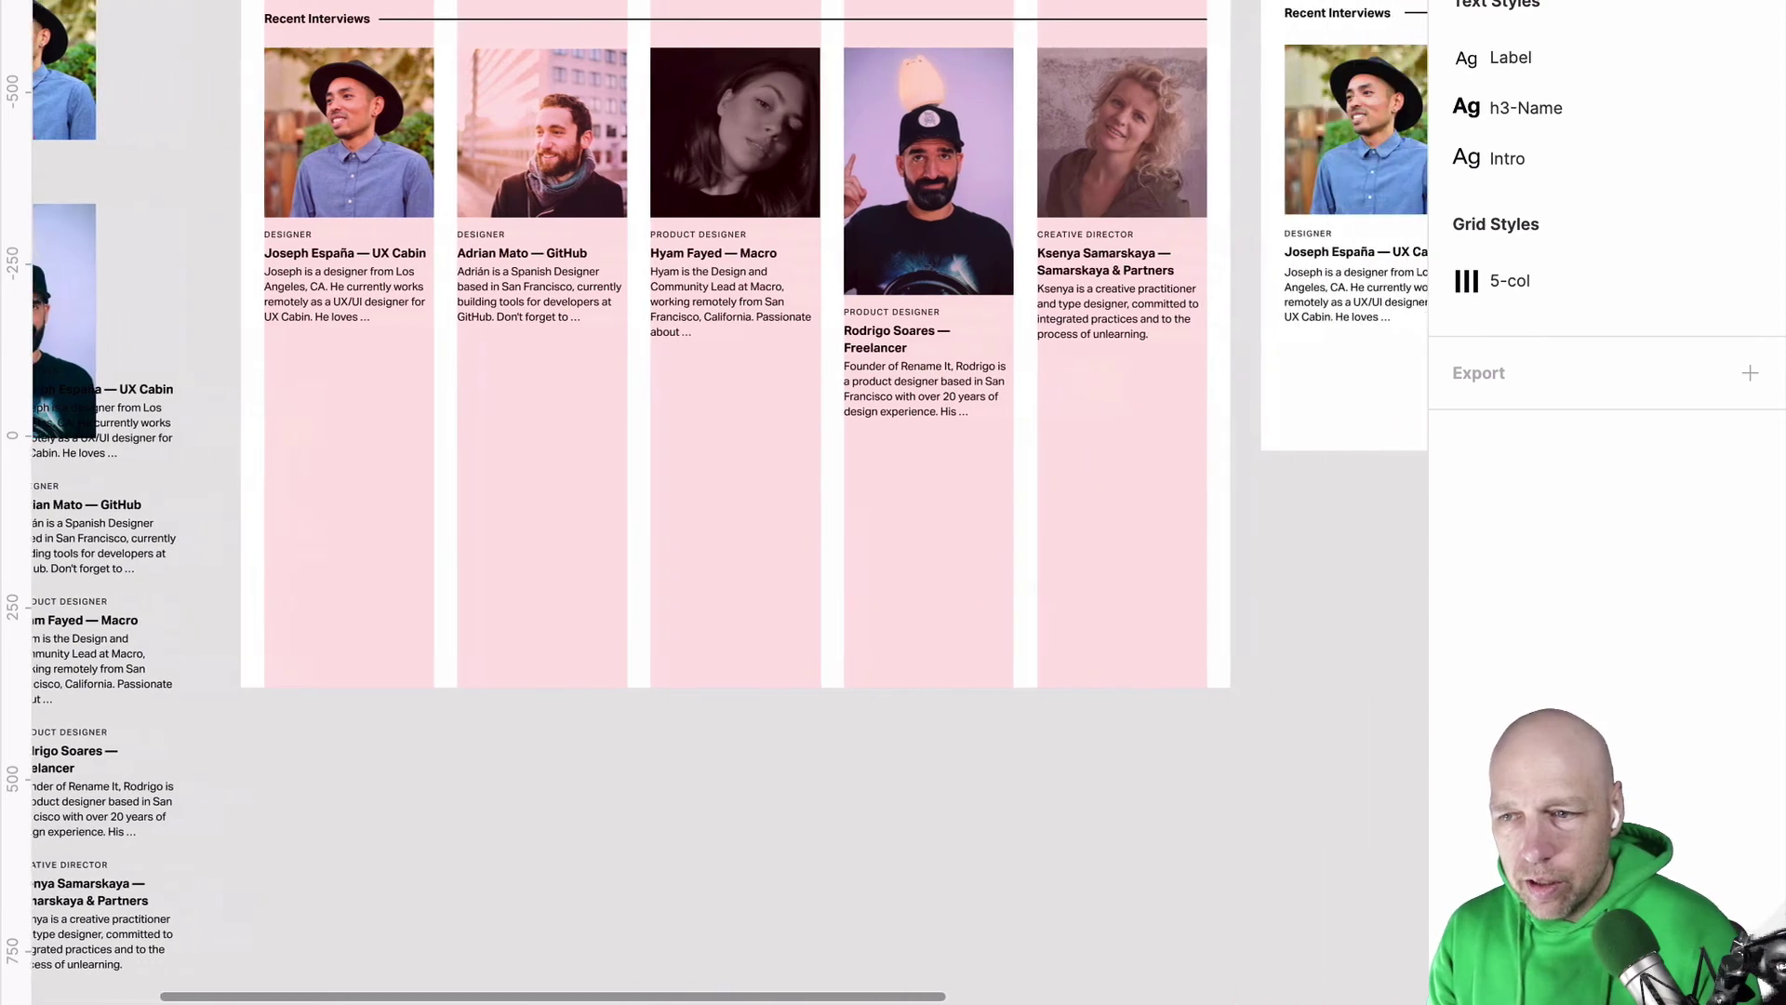
left_click(222, 28)
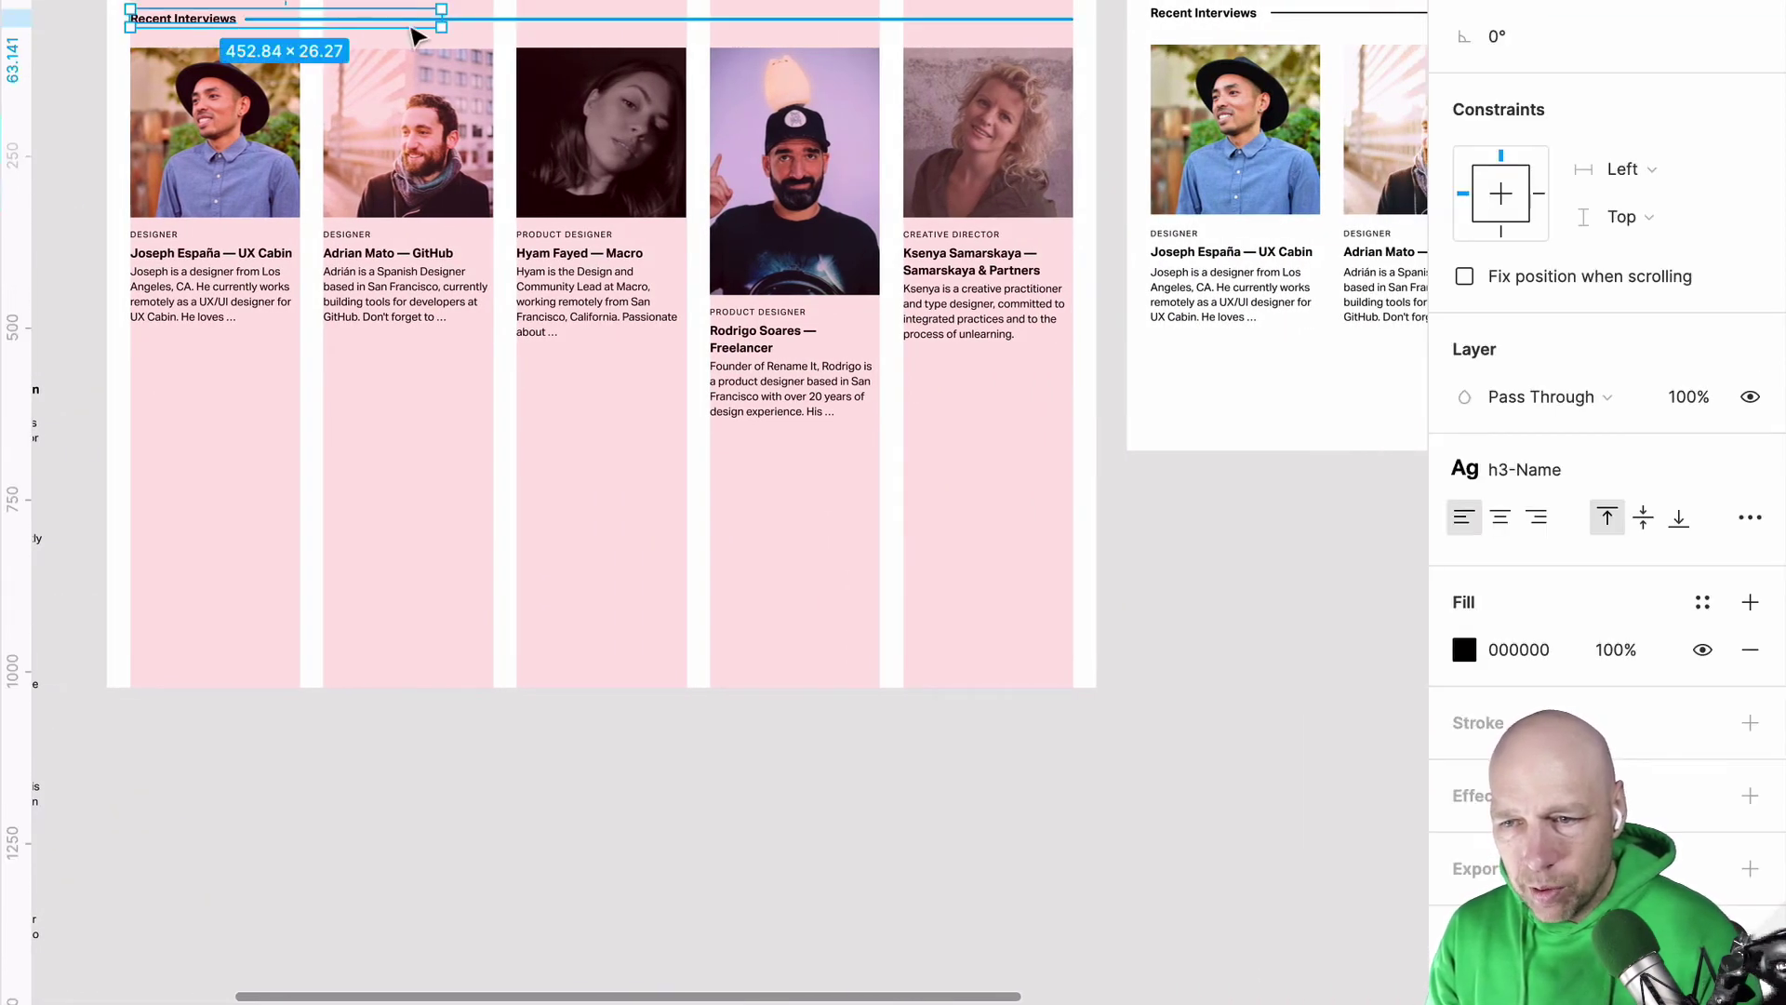
left_click_drag(430, 20, 247, 35)
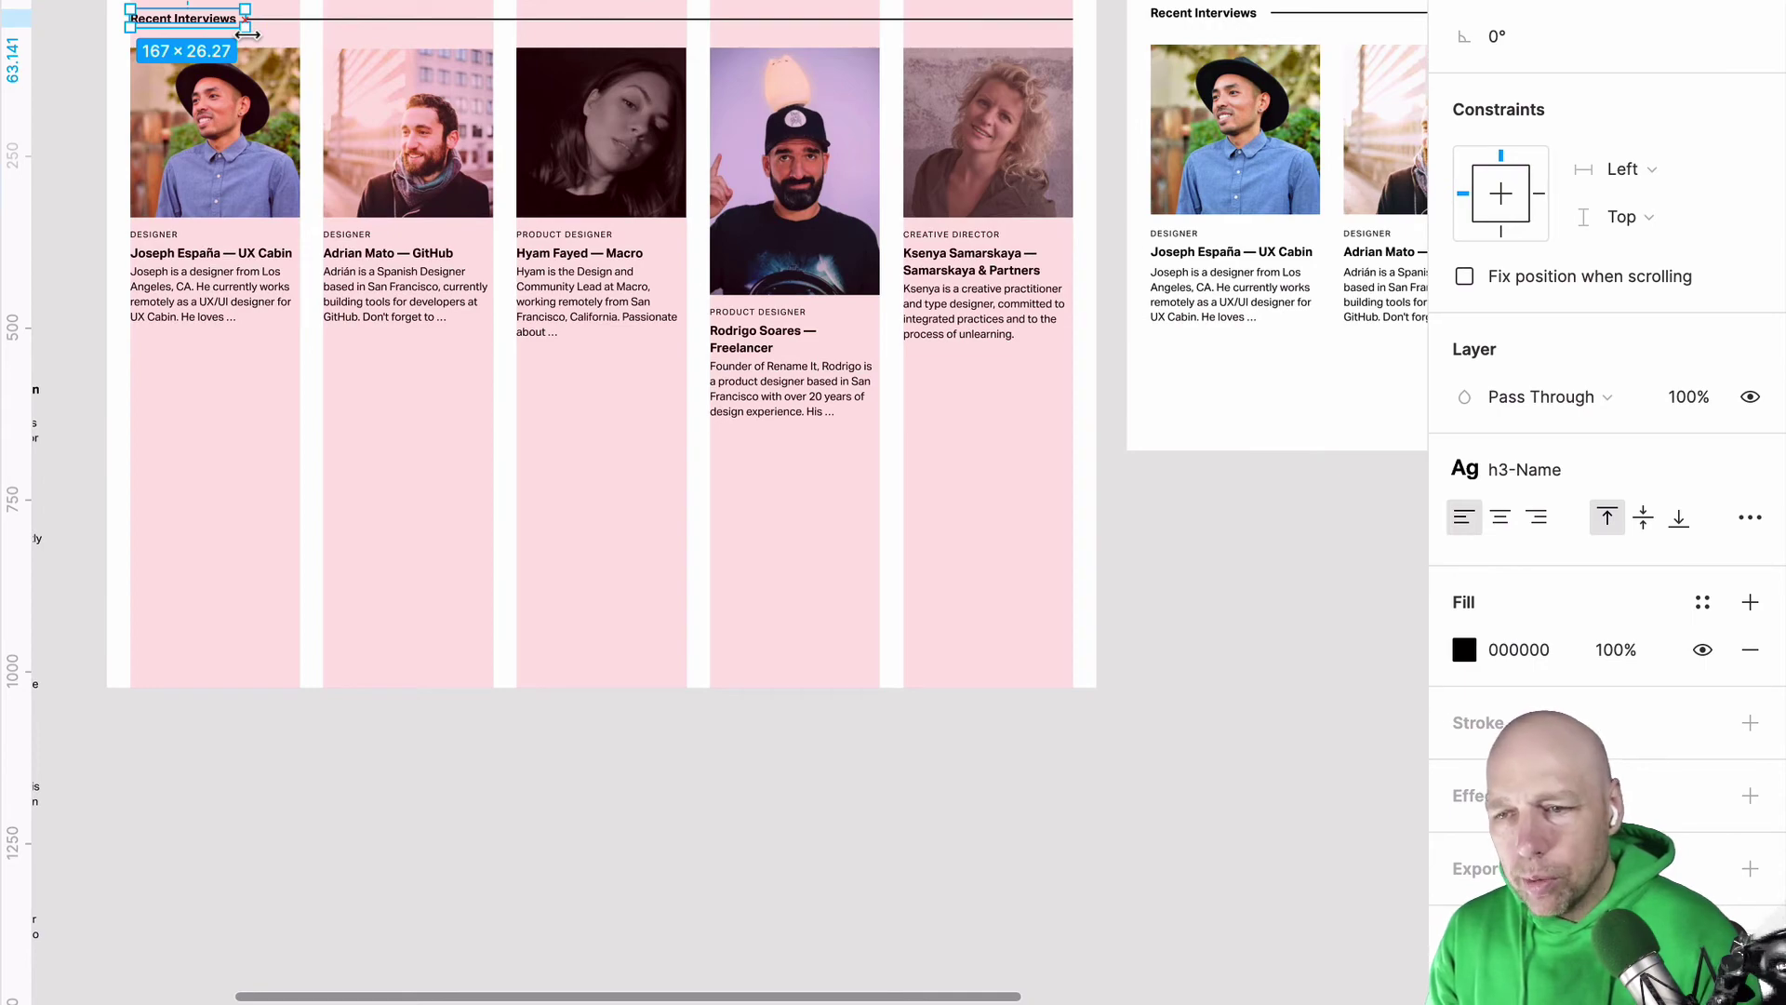
Step: Select the line, heading and all five cards and move them up together by about 9 px to match the reference
left_click(322, 20)
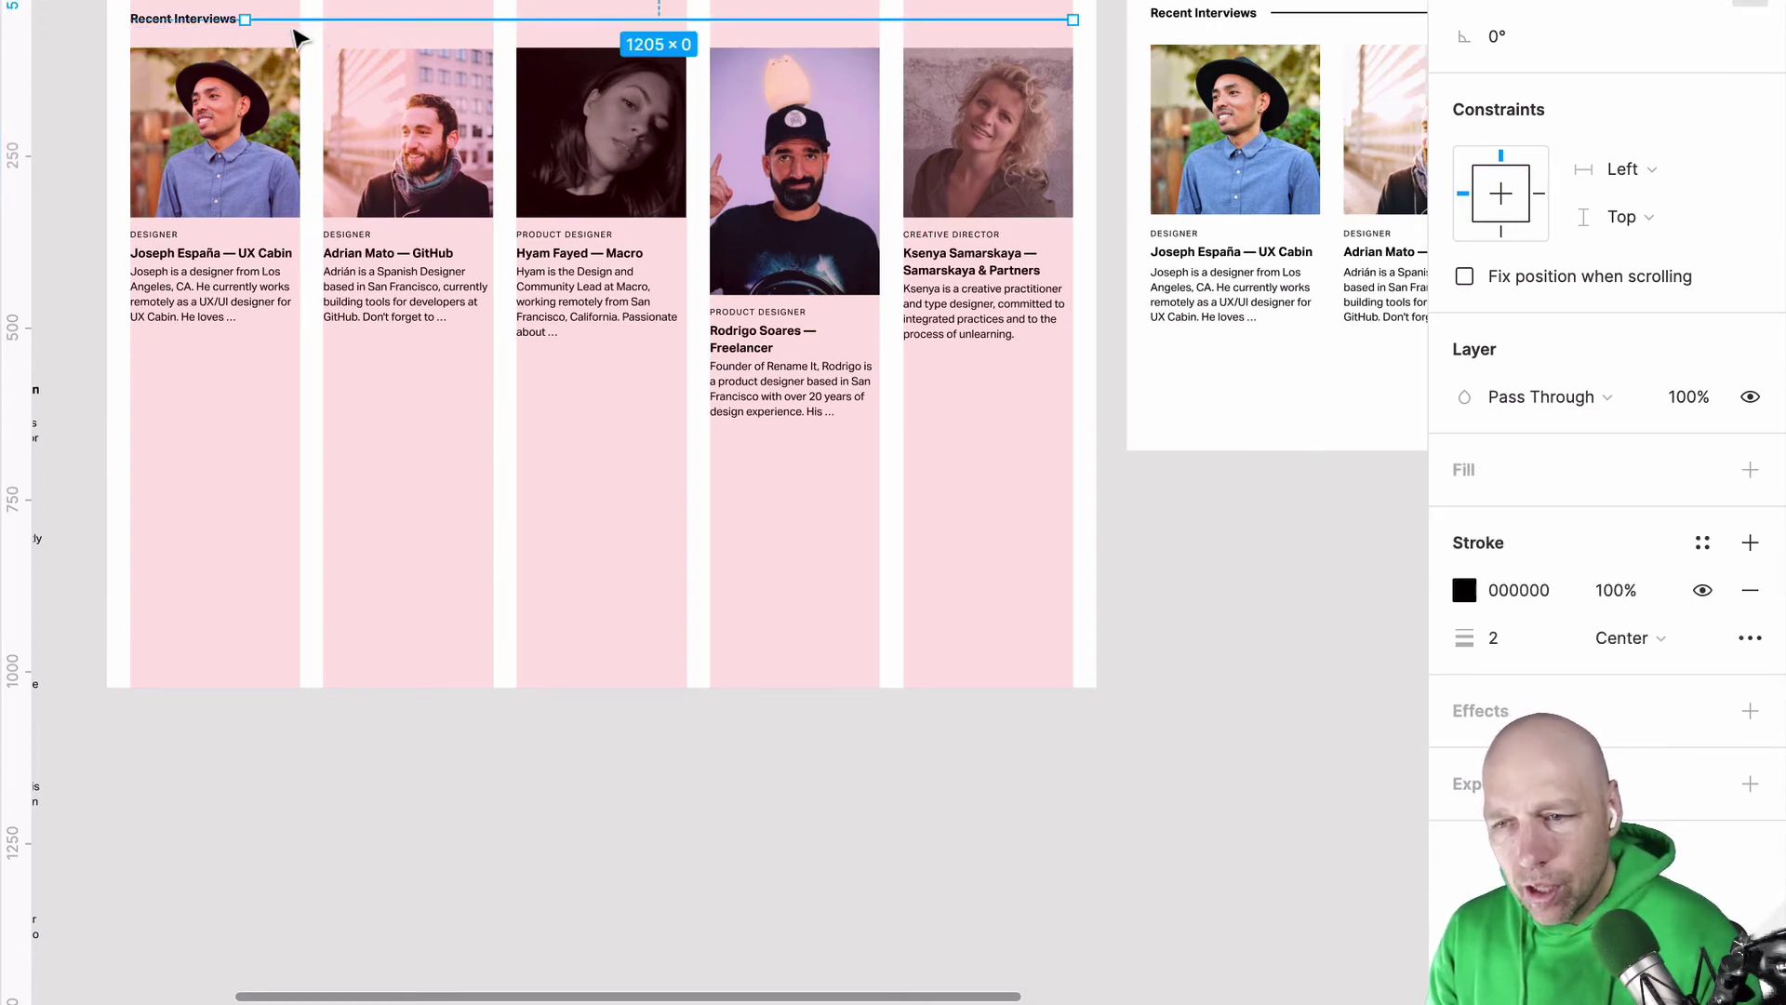
left_click(203, 22, "shift")
left_click(236, 117, "shift")
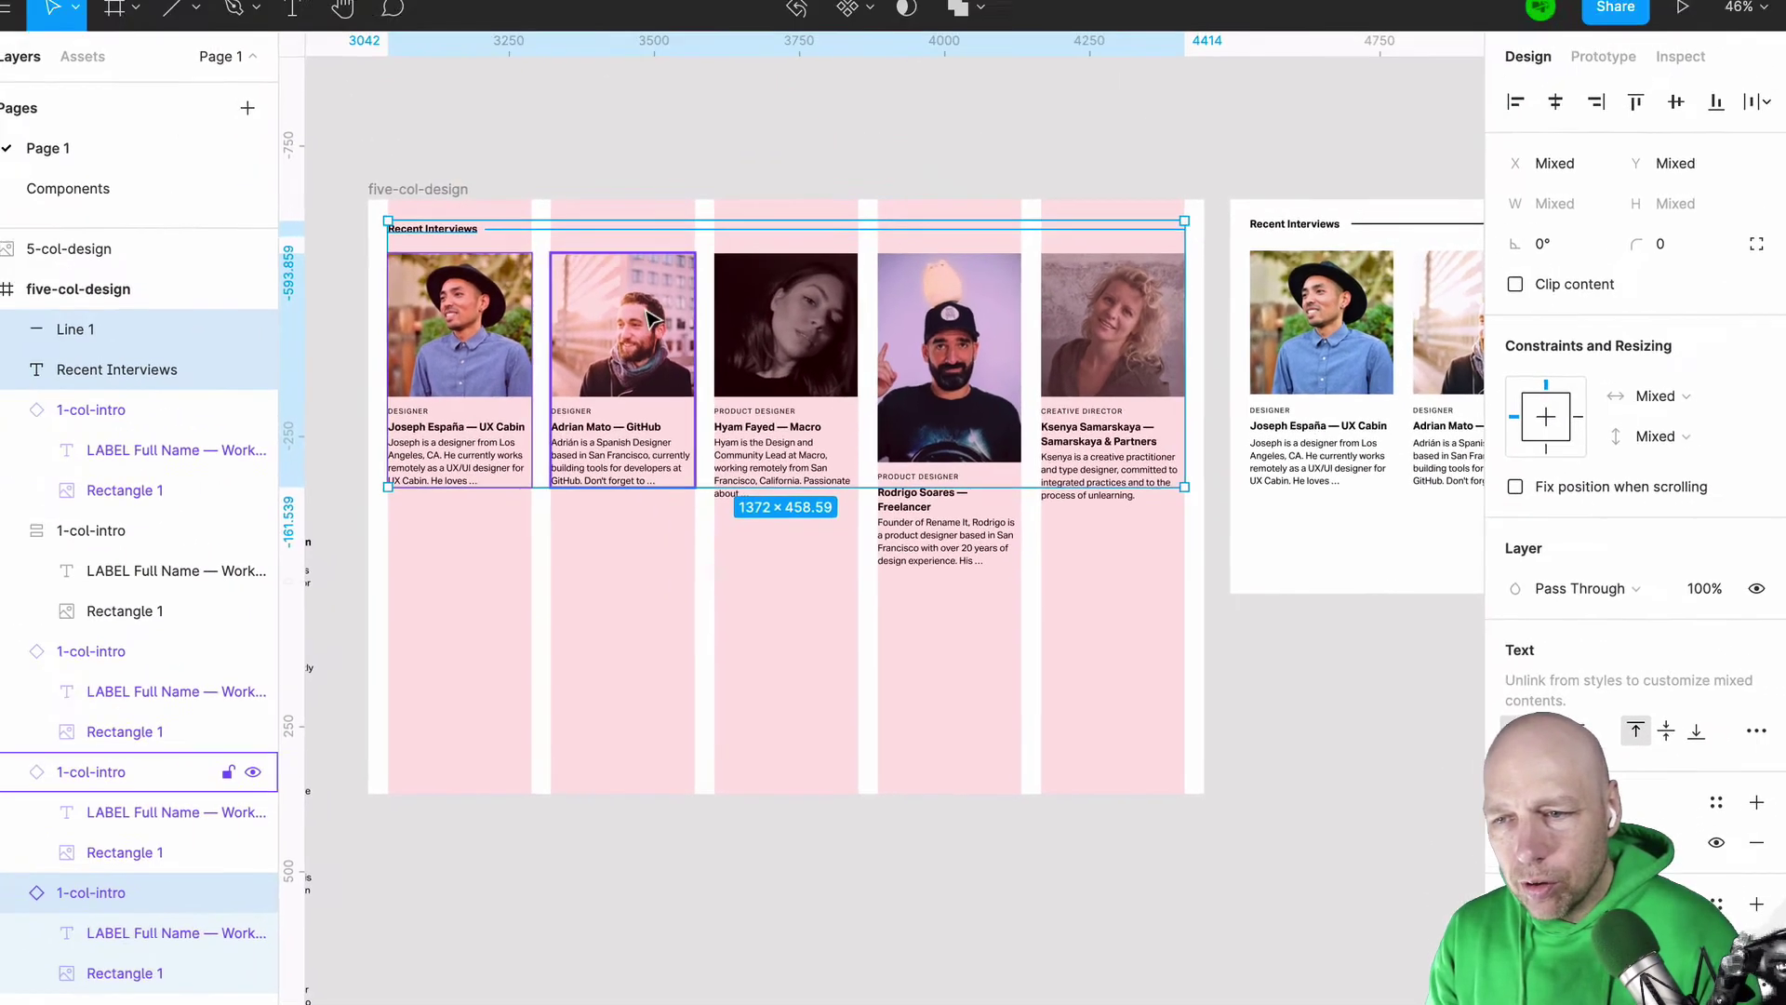
left_click(417, 123, "shift")
left_click(592, 121, "shift")
left_click(784, 126, "shift")
left_click(1105, 373, "shift")
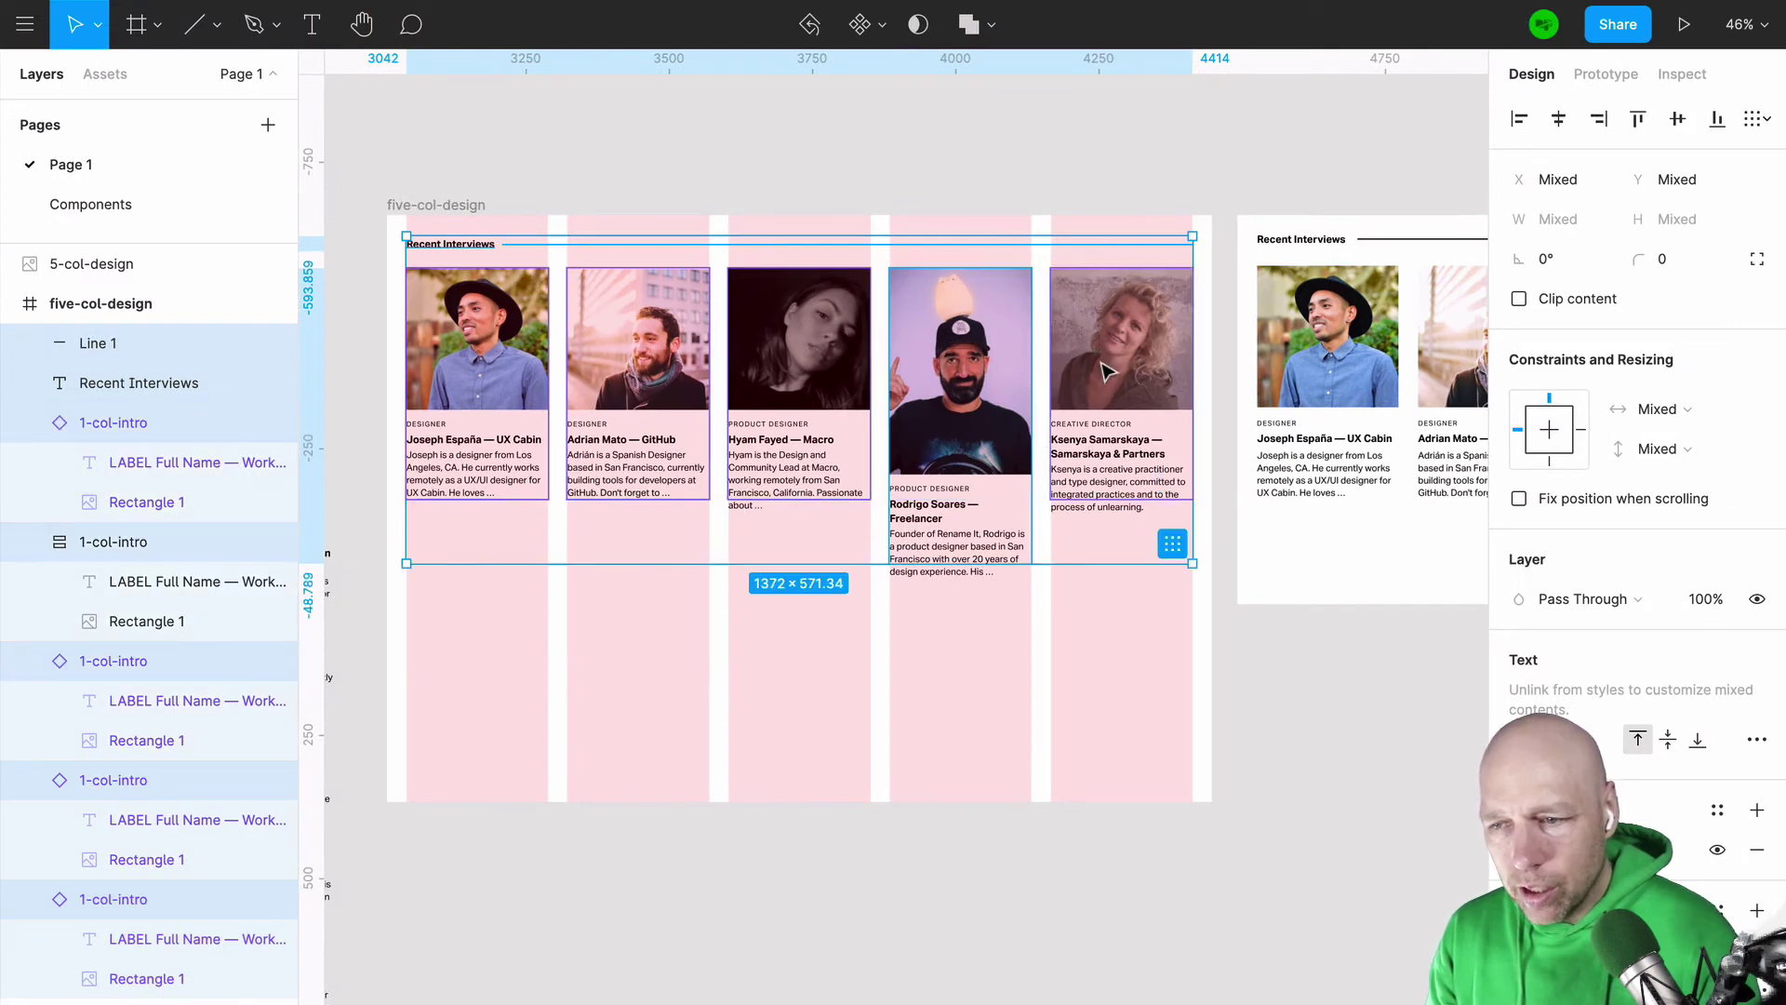
key("shift+a")
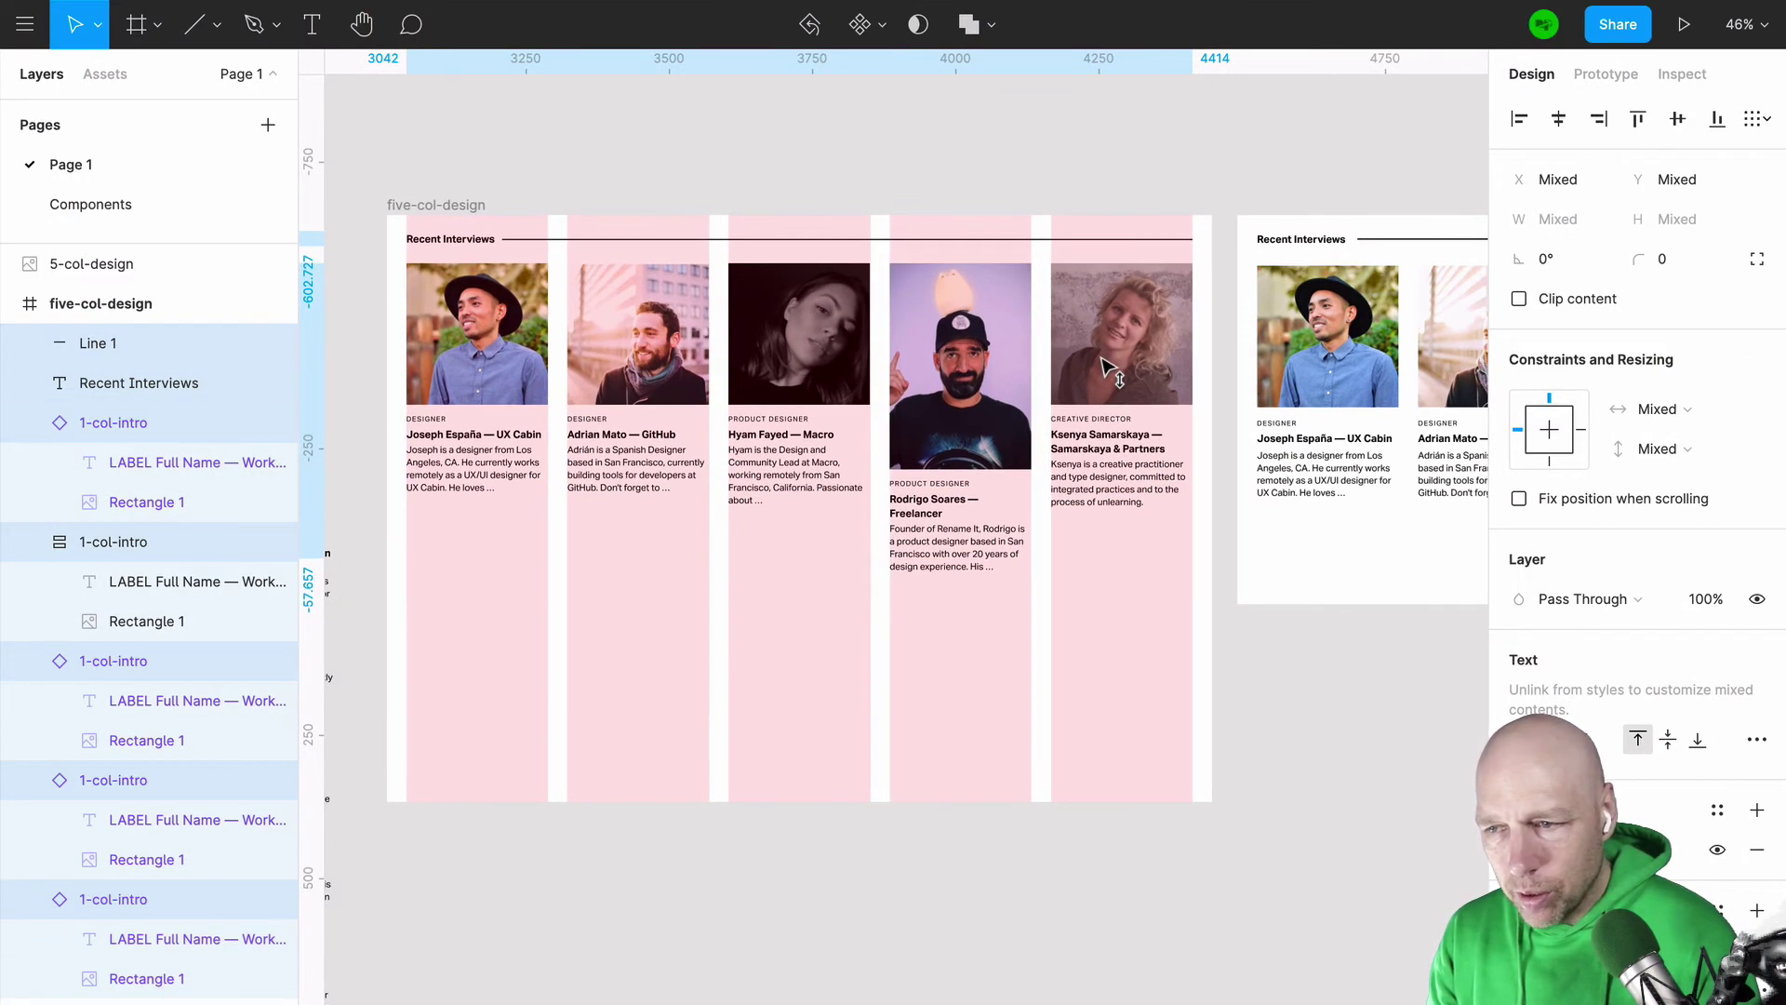
Step: Delete the reference design and hide the five-col-design frame's column layout grid
left_click(1303, 309)
key("Delete")
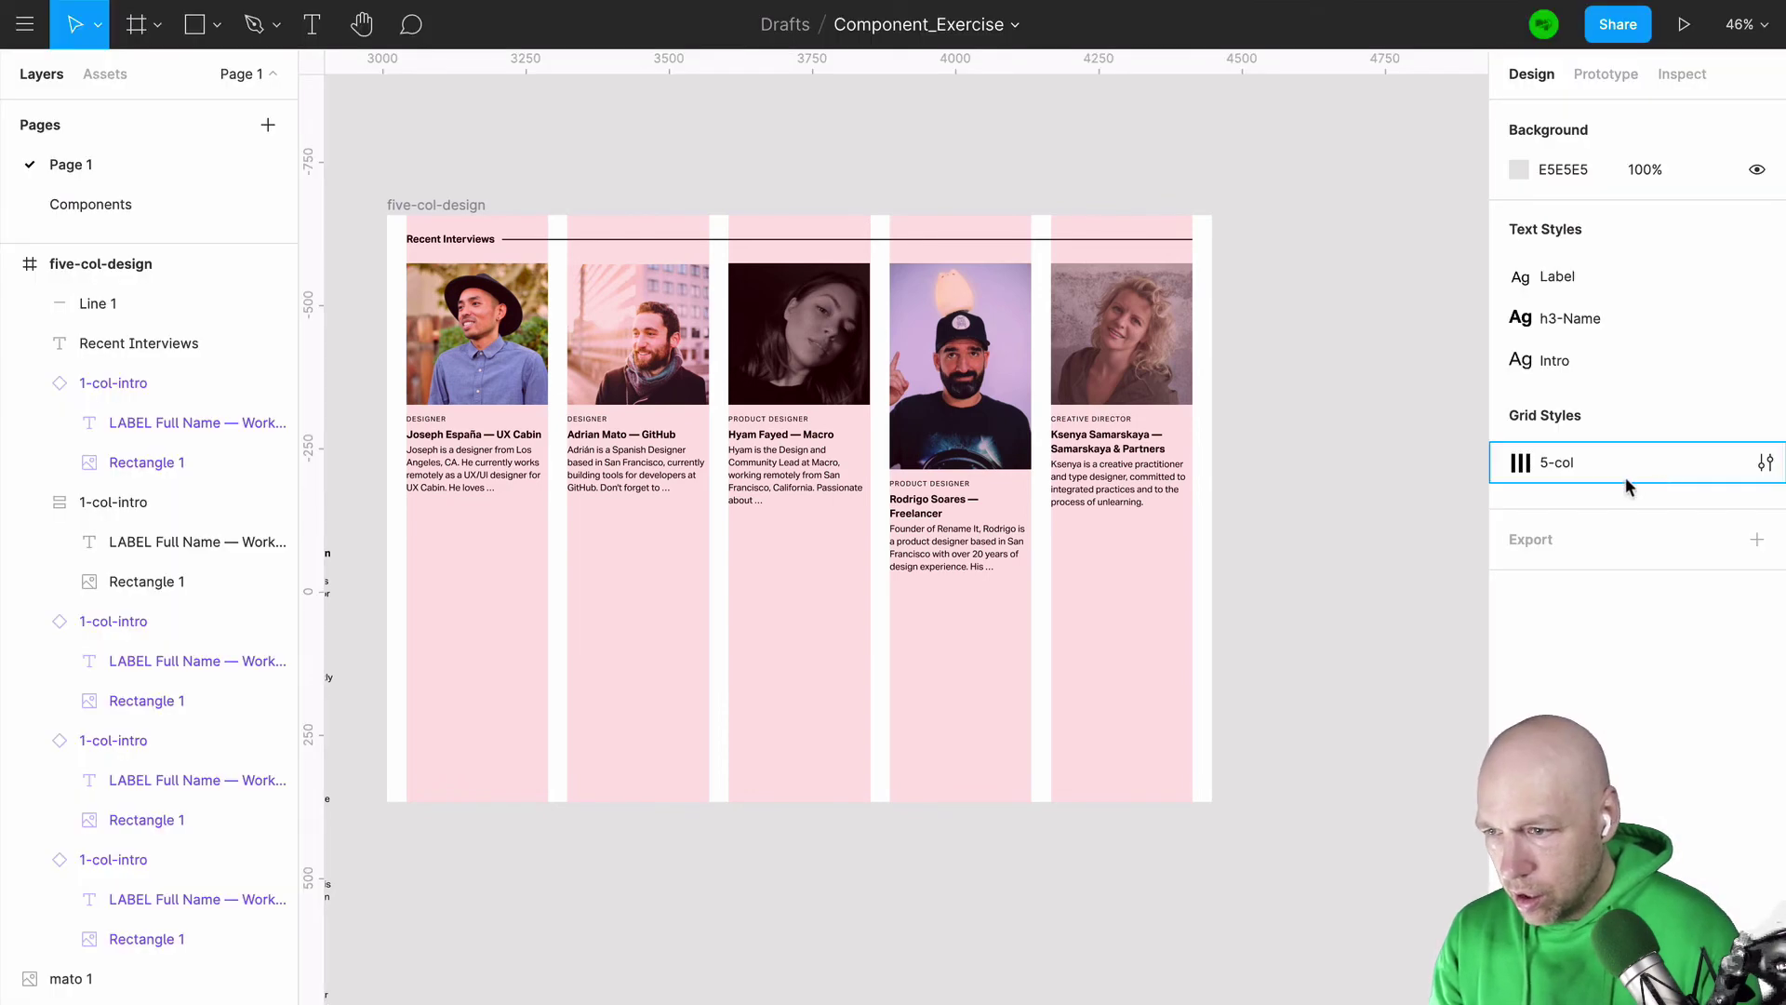
left_click(437, 205)
key("shift+g")
left_click(1479, 400)
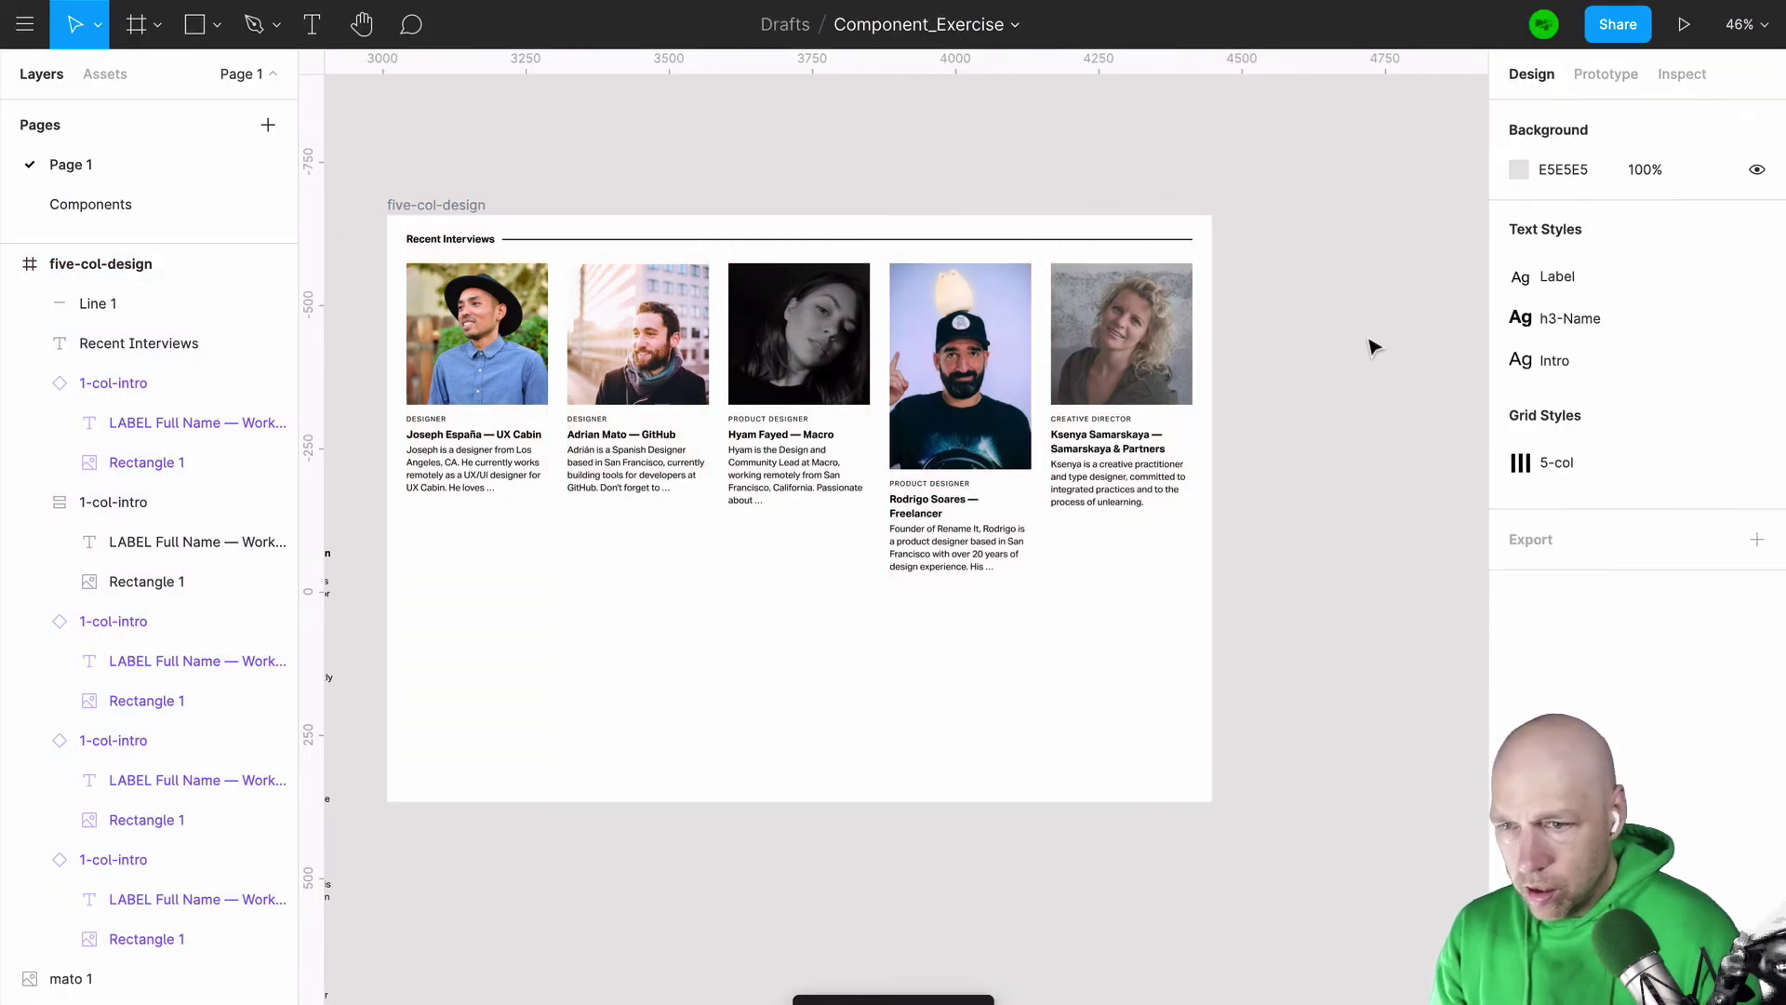
Step: Open the main 1-col-intro component on the Components page from the second card
scroll(1340, 348, "up", 3)
scroll(1340, 349, "left", 3)
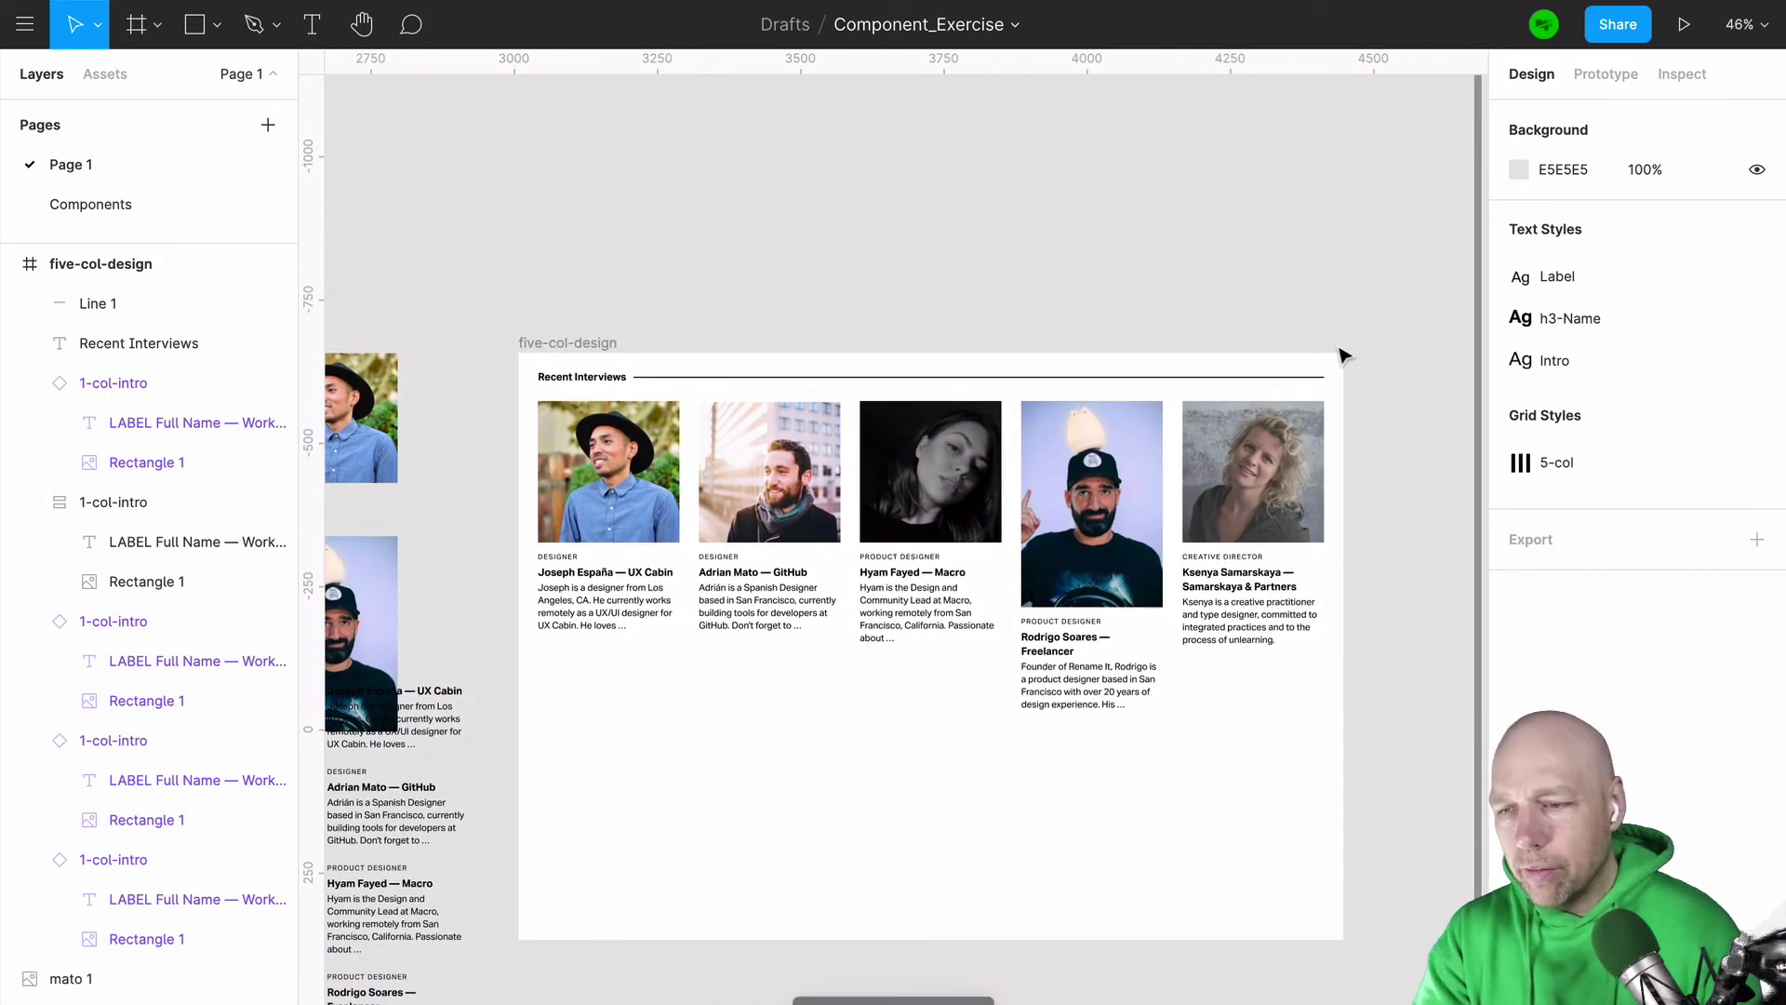
scroll(1340, 351, "down", 4)
scroll(1340, 350, "up", 5)
scroll(1341, 350, "down", 2)
left_click(799, 462)
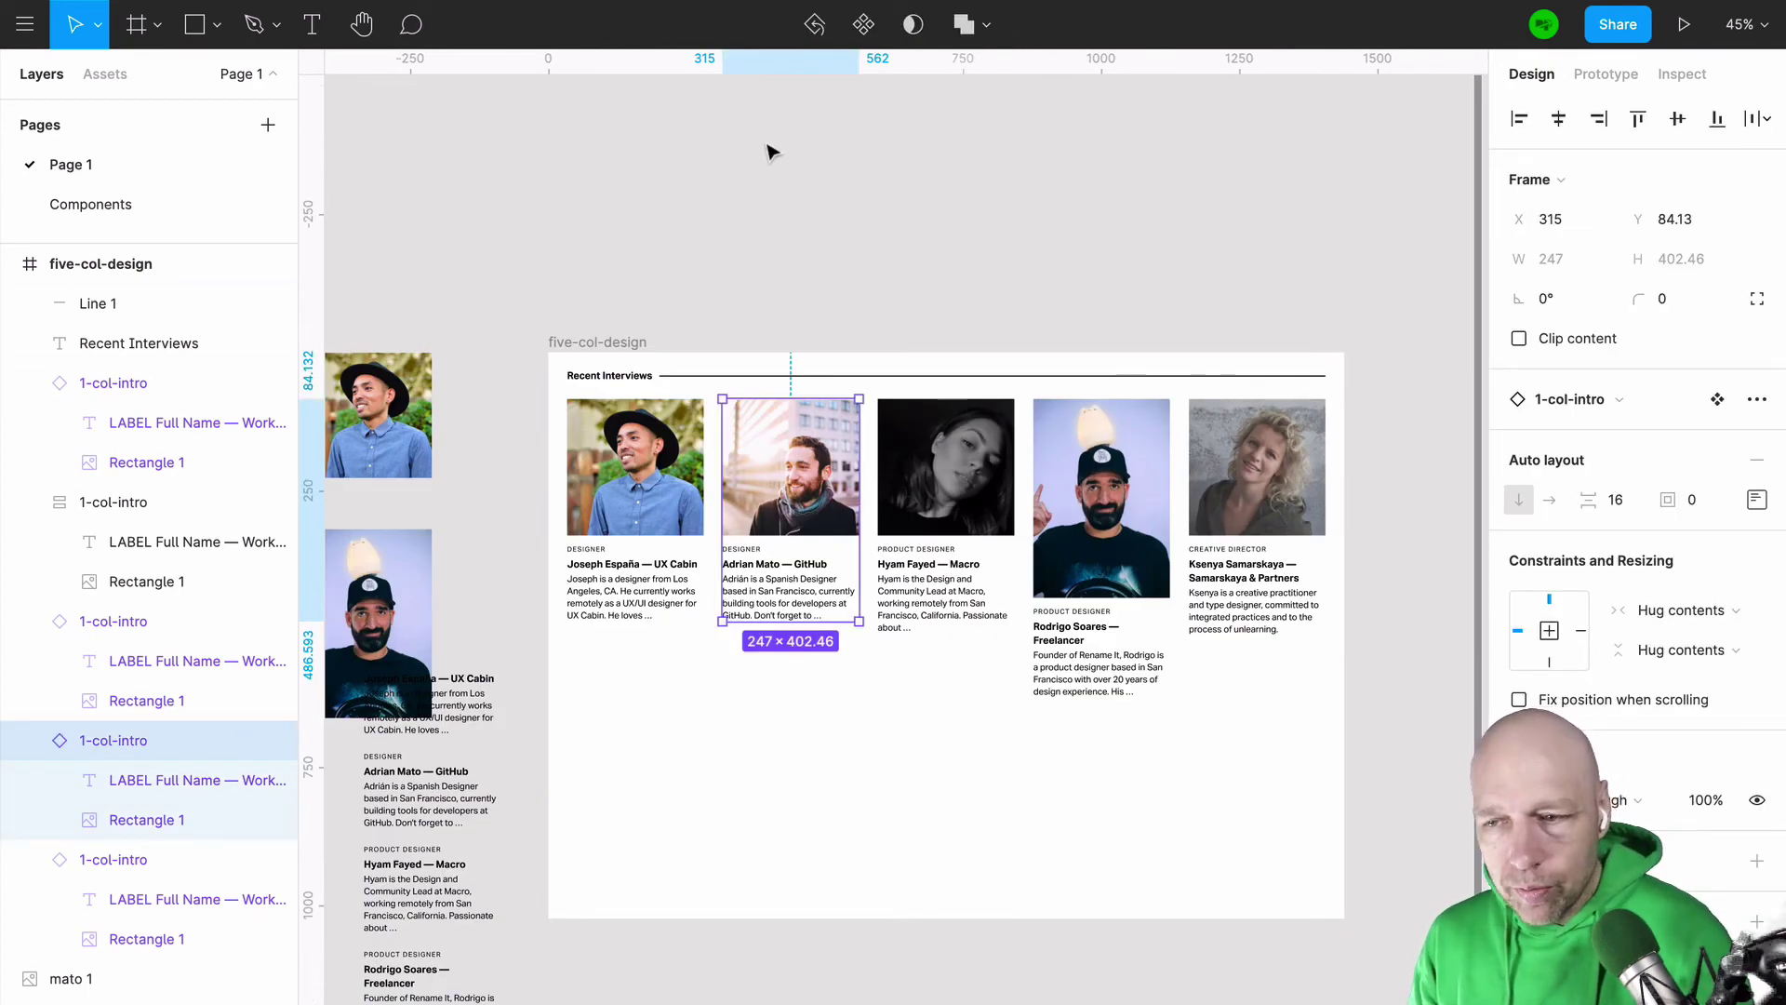
left_click(191, 196)
Step: Duplicate the main 1-col-intro component as an instance placed beside it
left_click(822, 351)
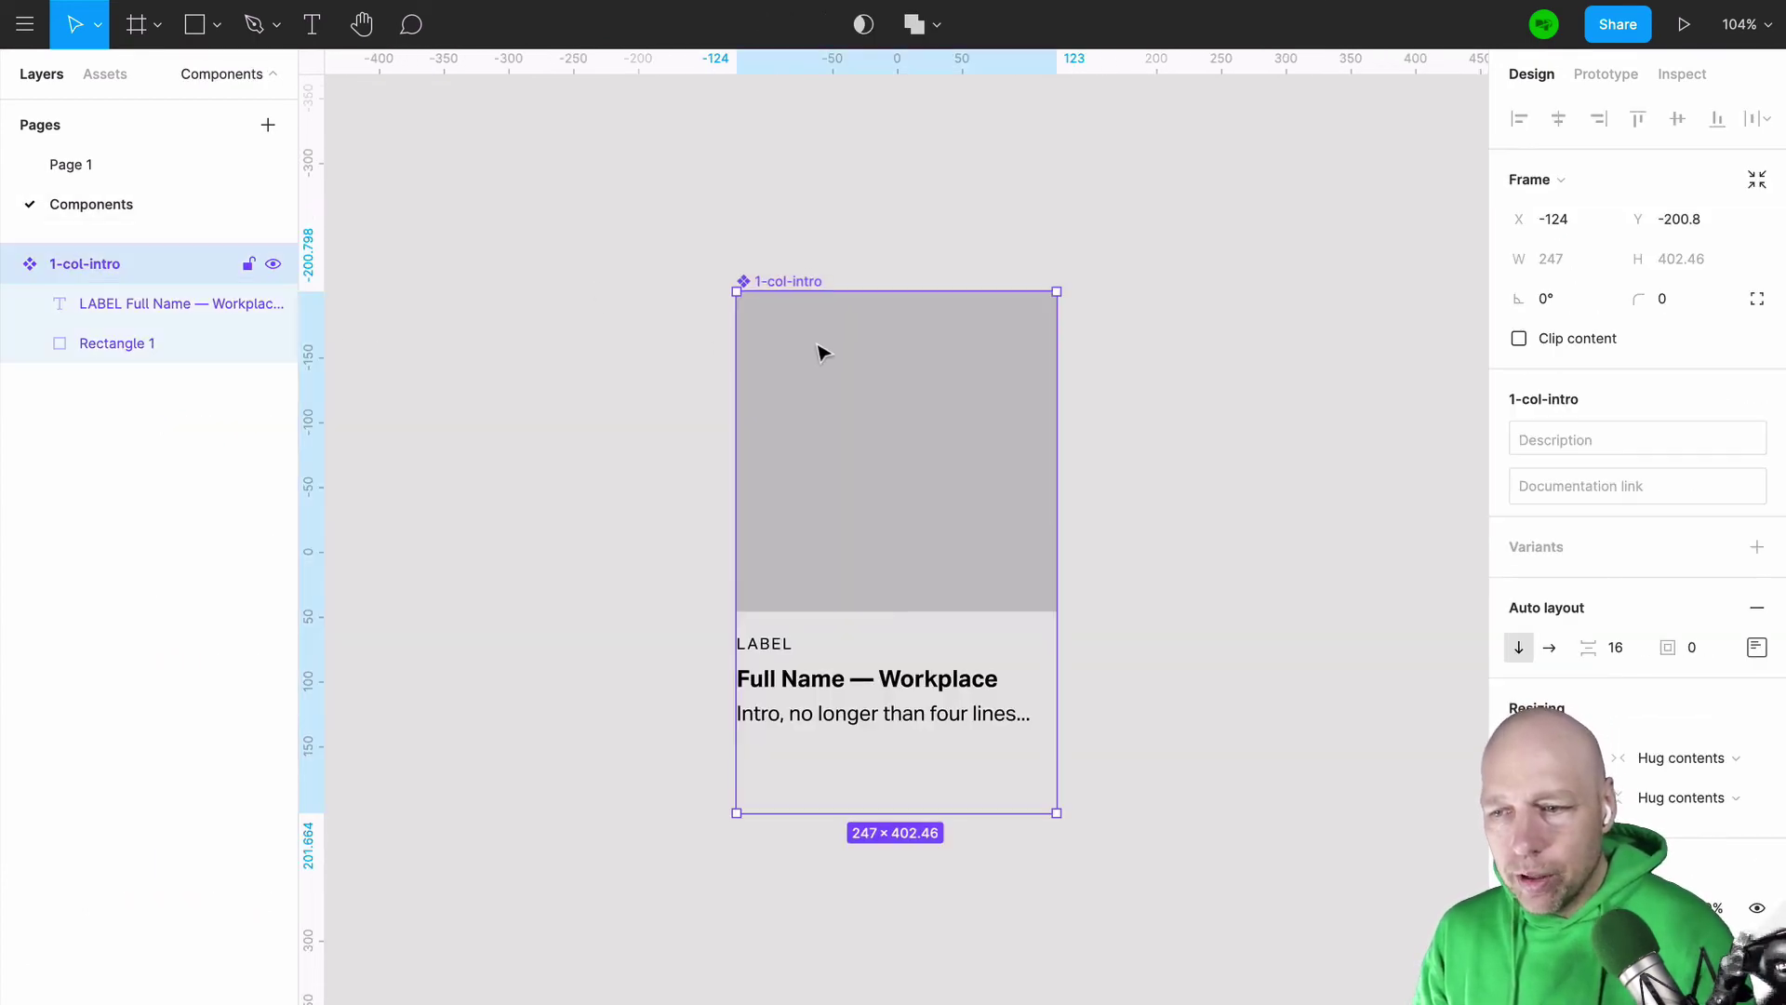
left_click_drag(821, 351, 1216, 359)
left_click(1160, 212)
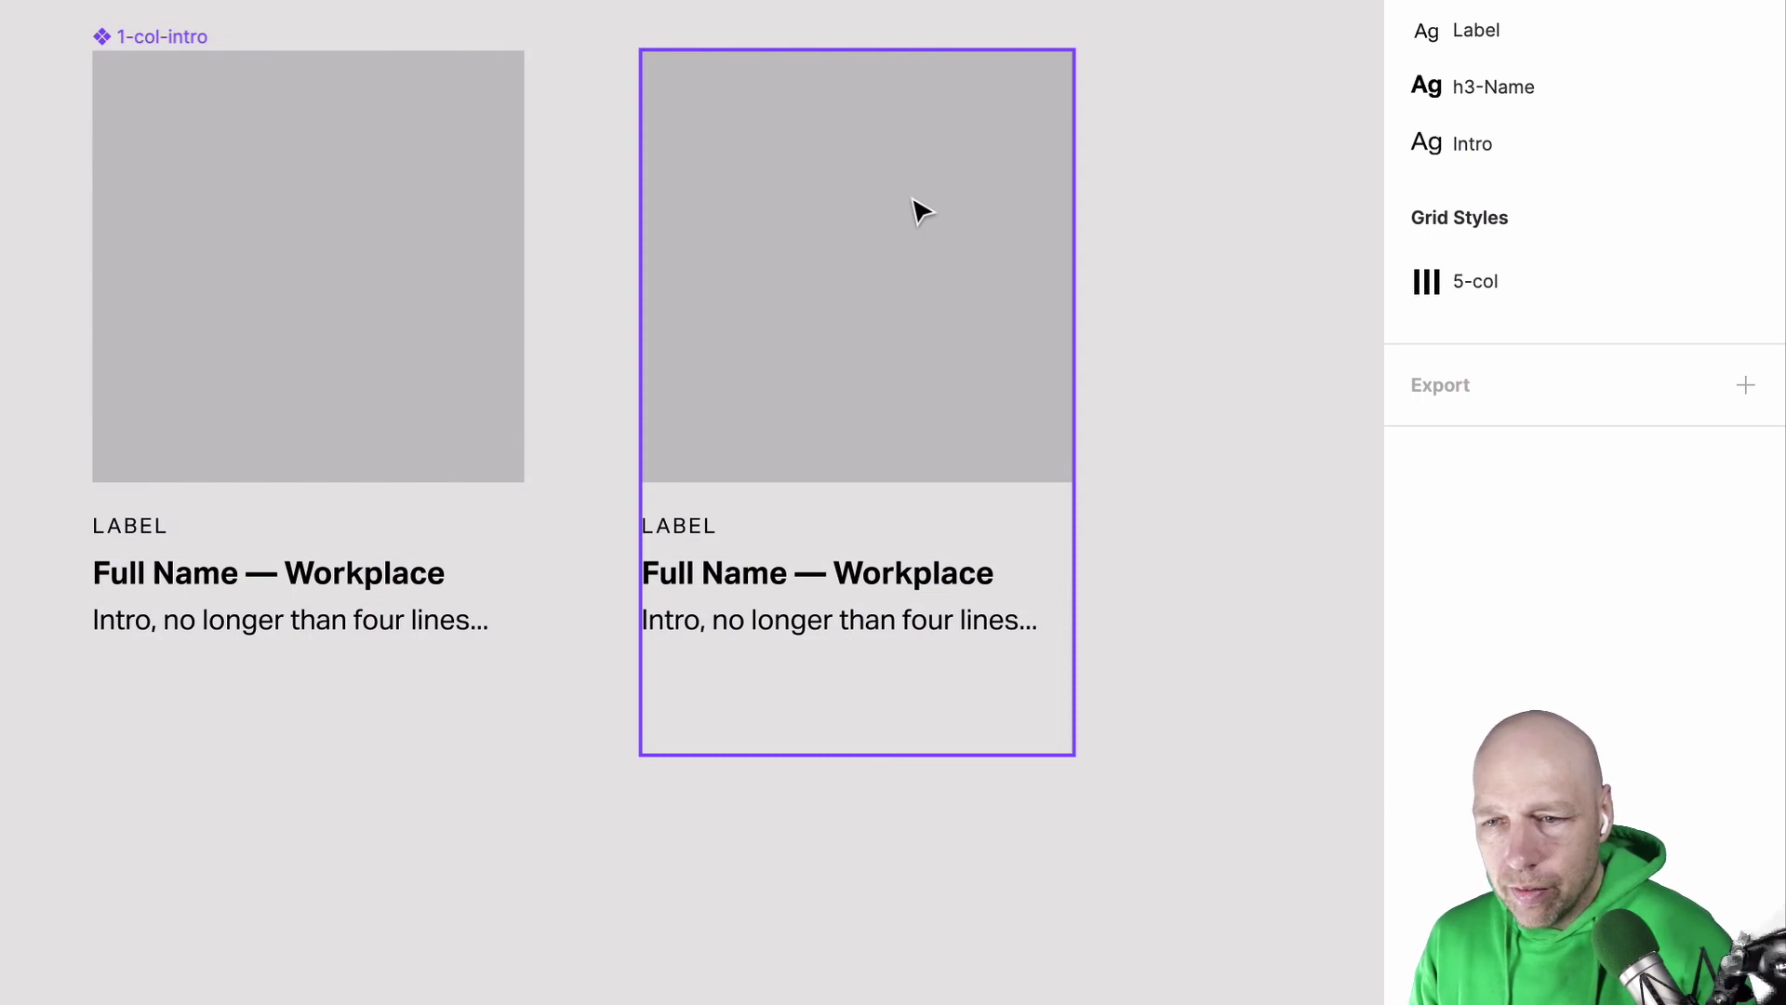
Step: Add a drop shadow effect to the grey image rectangle inside the 1-col-intro instance and open its settings
left_click(825, 199)
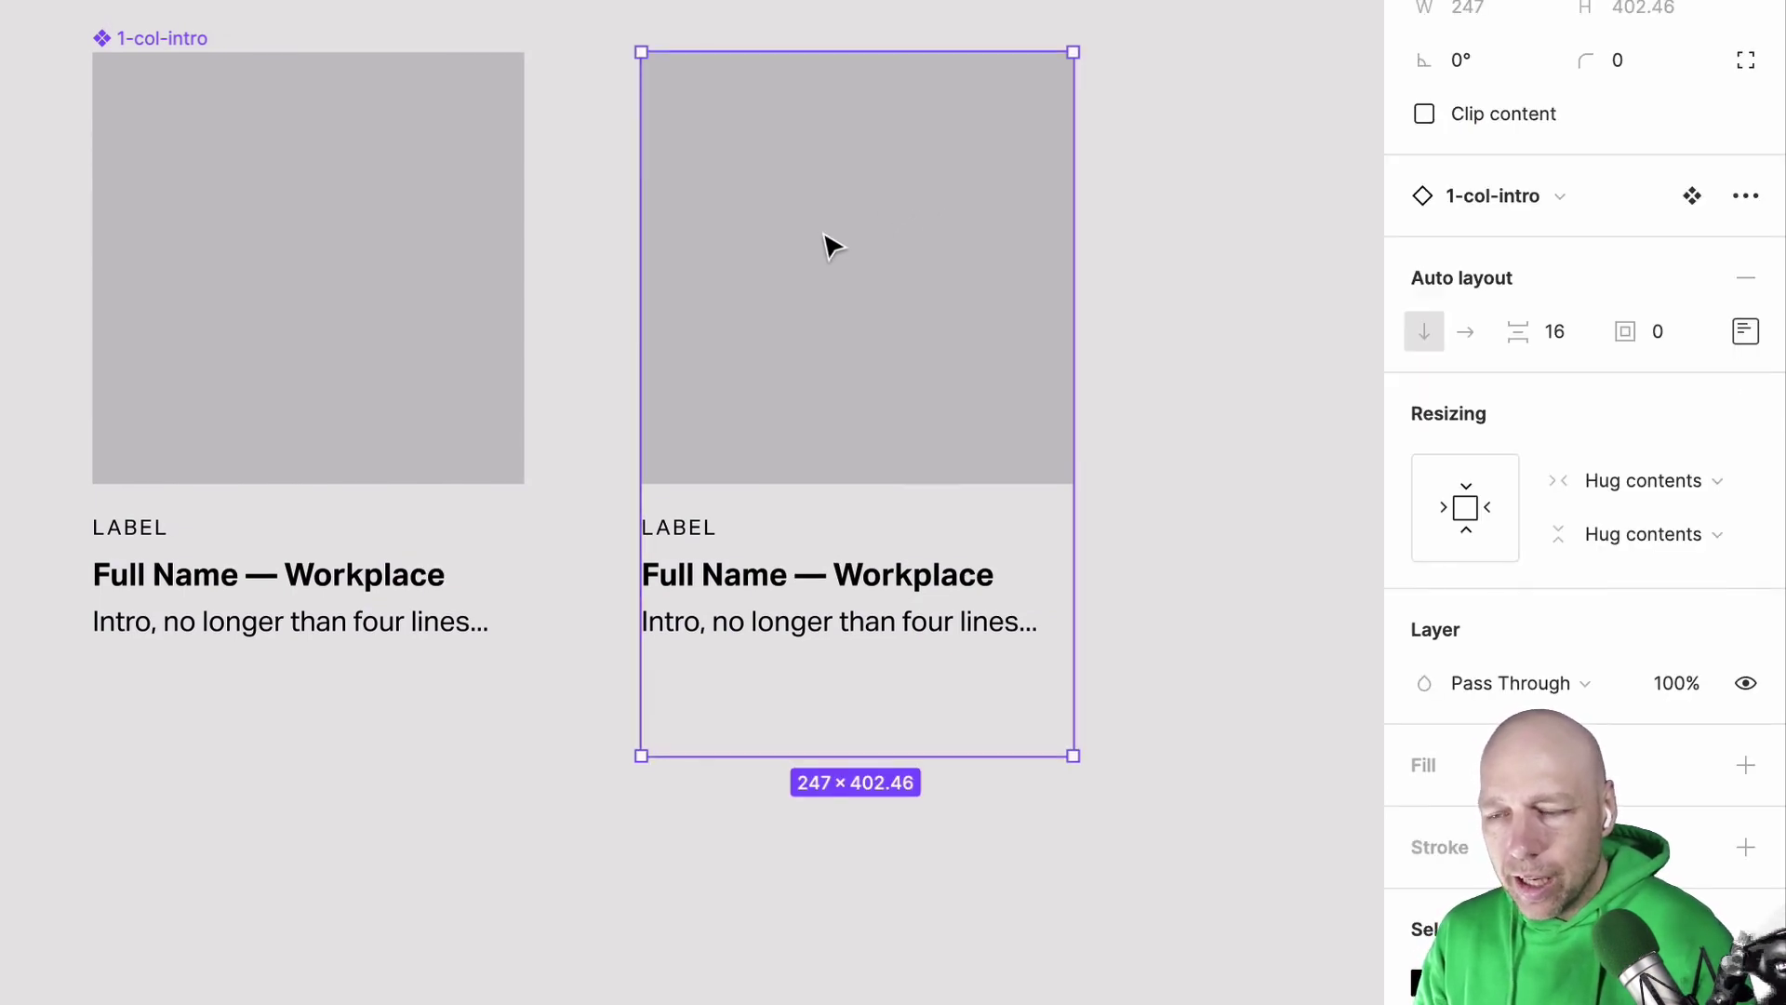
scroll(849, 558, "right", 1)
double_click(853, 588)
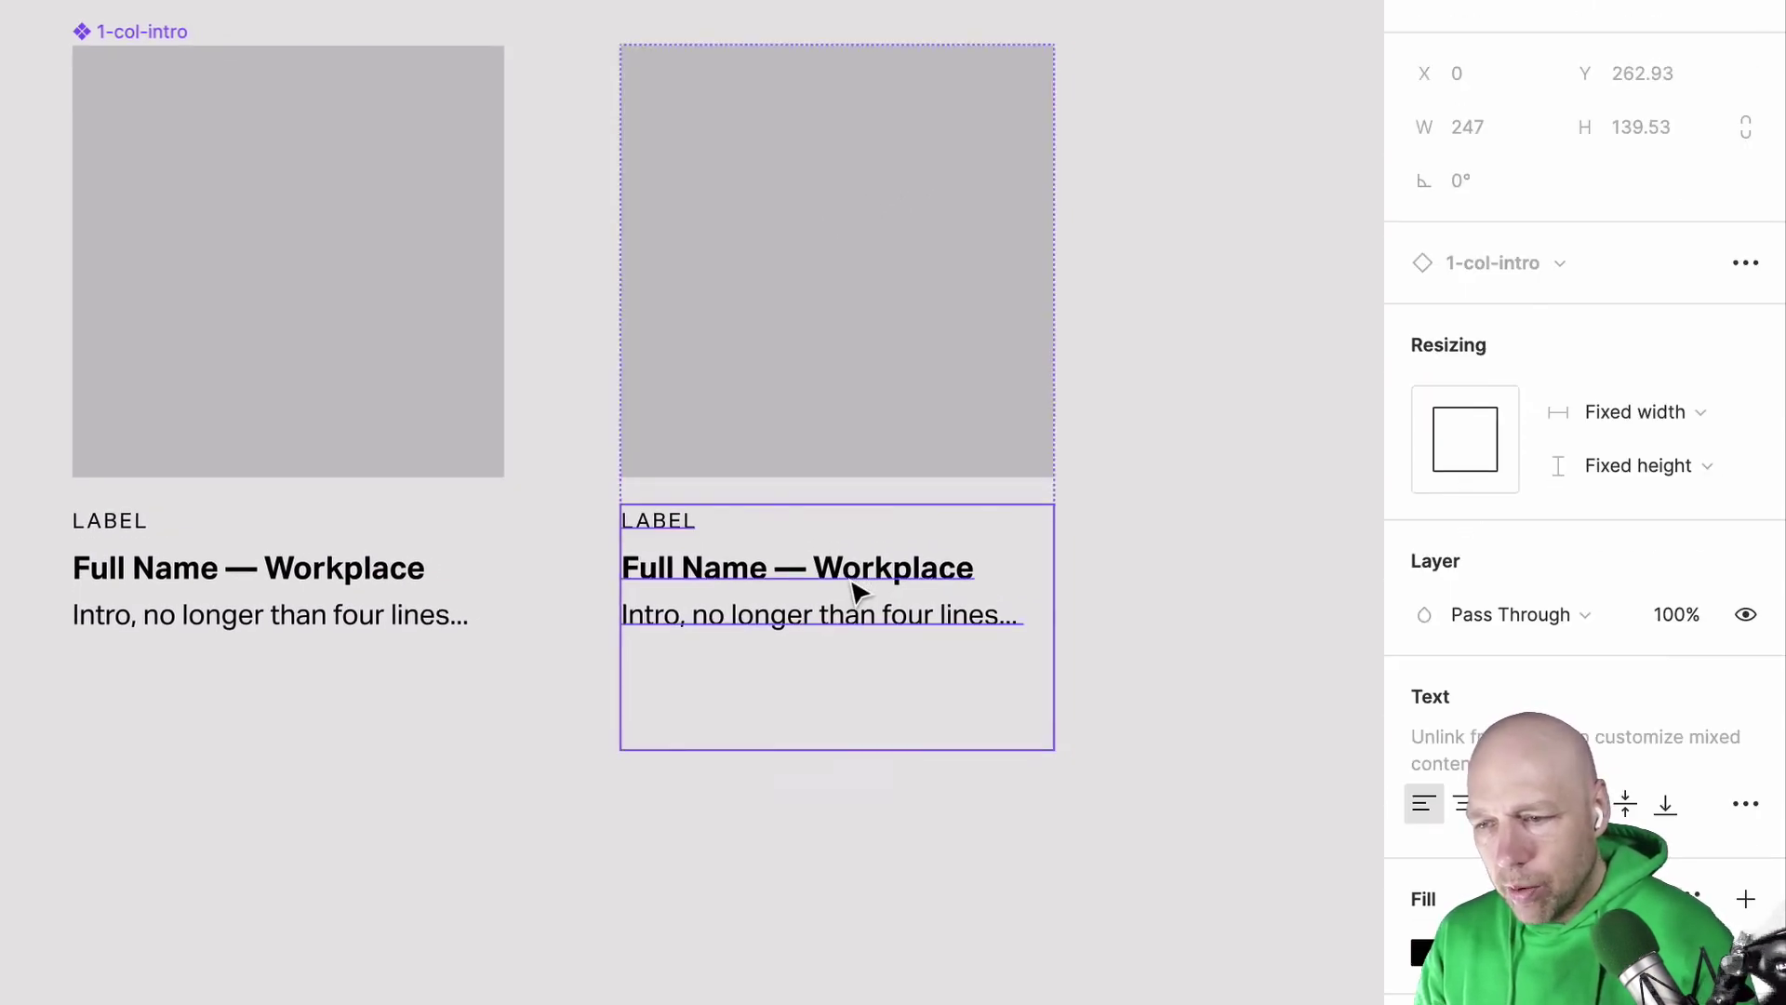
scroll(853, 588, "left", 2)
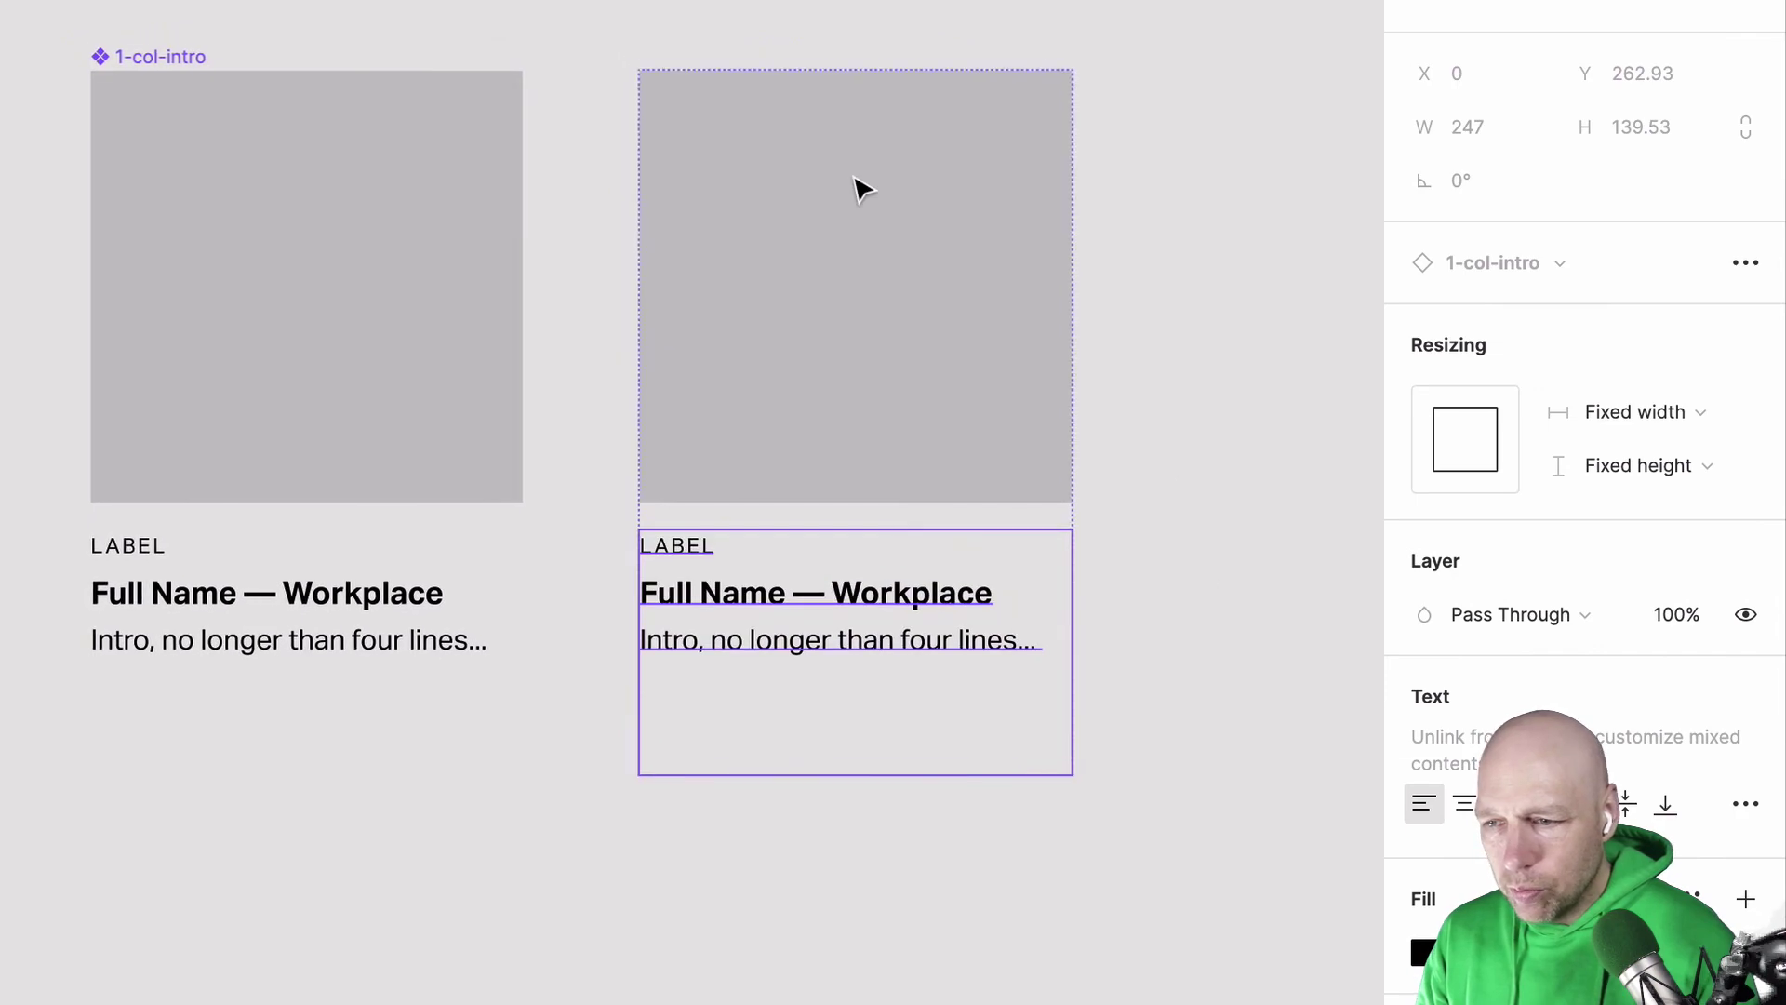
left_click(858, 186)
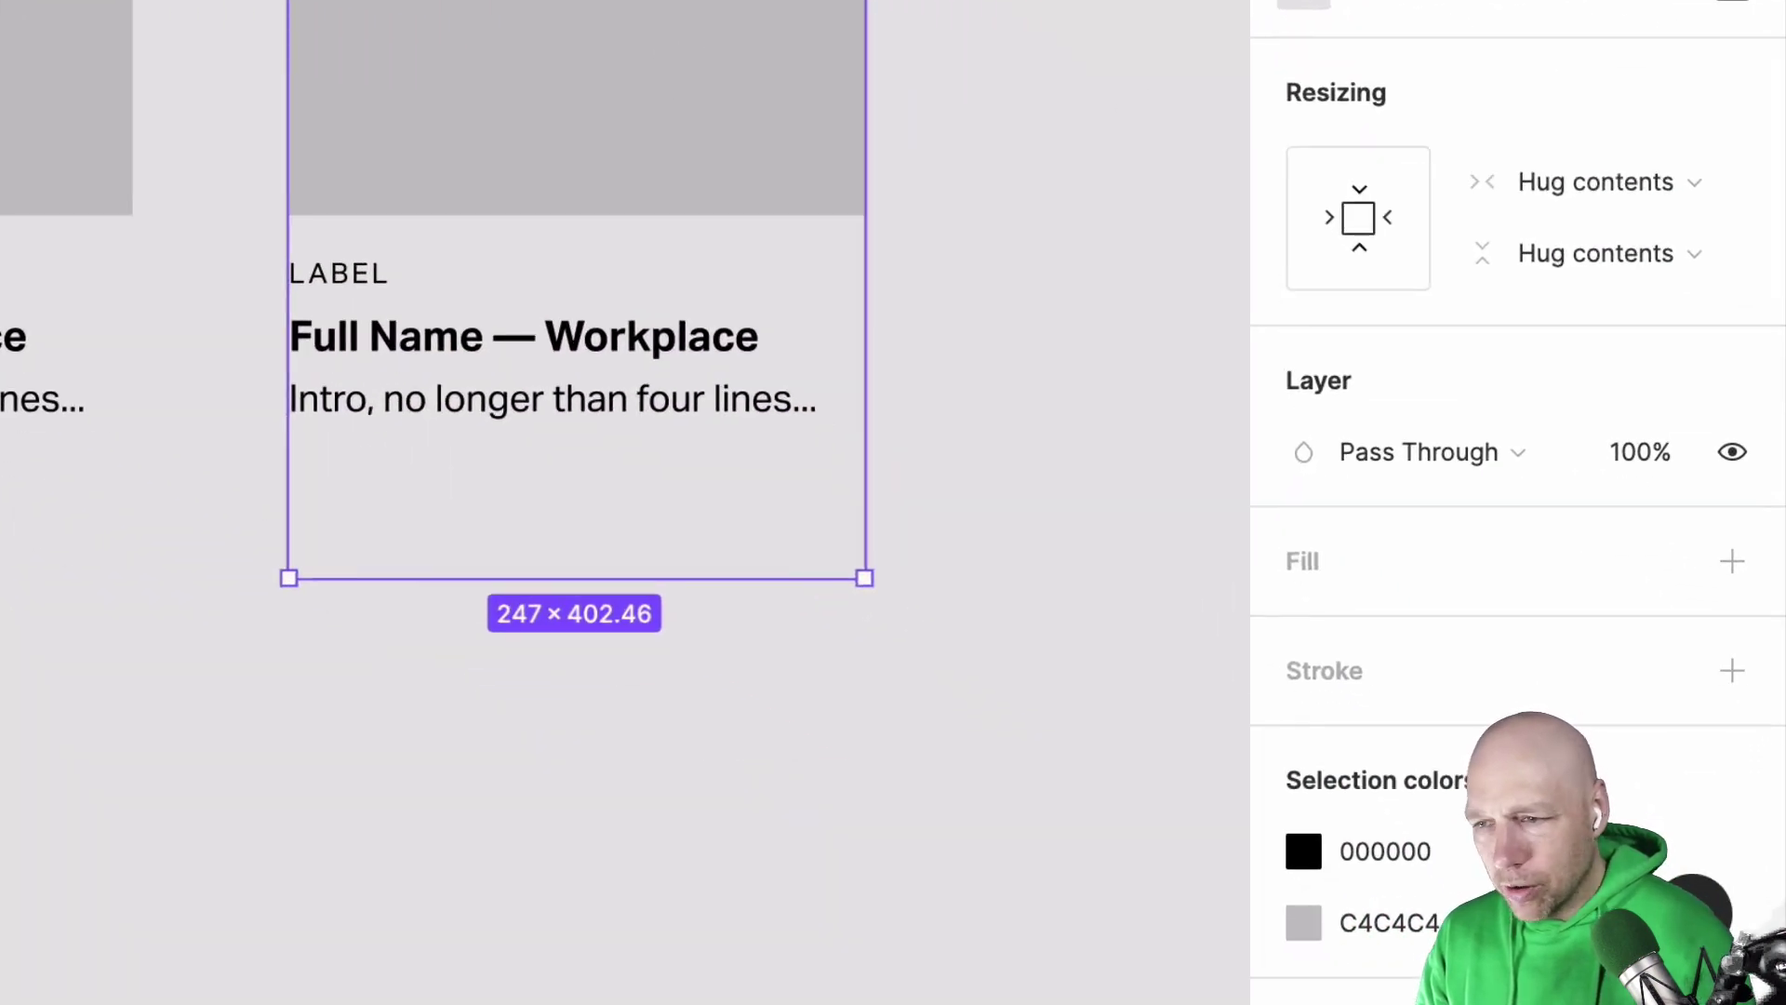
left_click(819, 168)
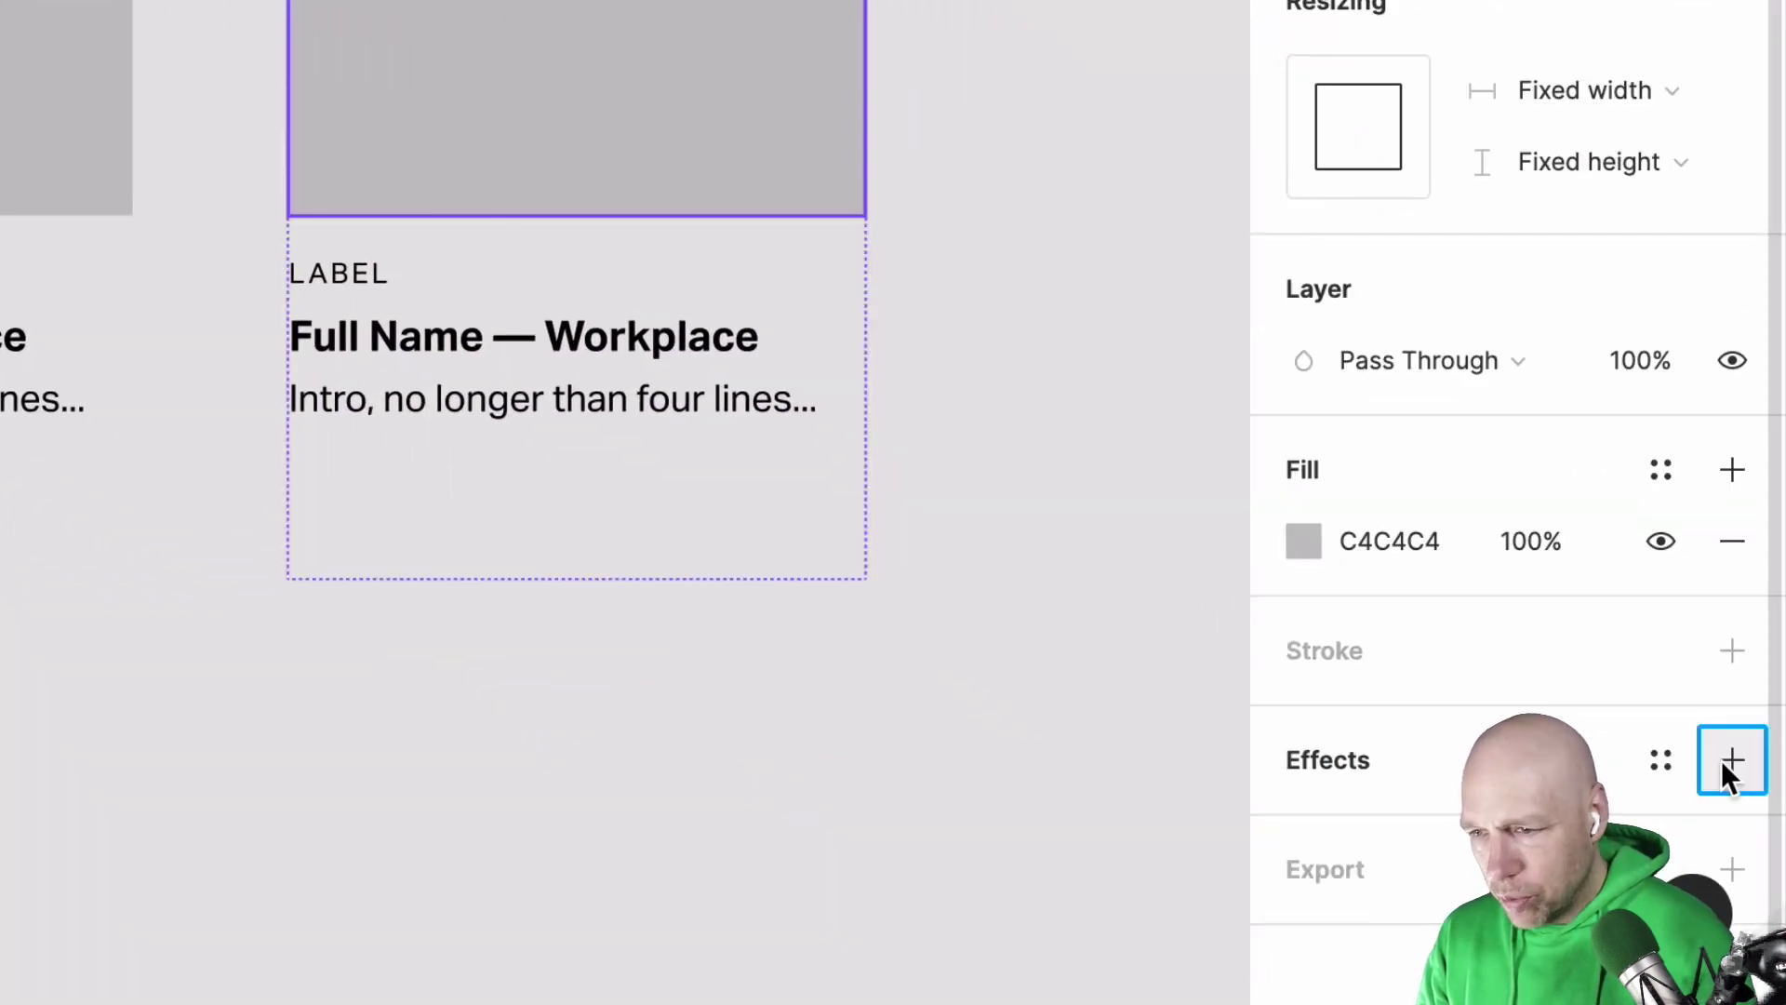
left_click(1727, 757)
left_click(1305, 833)
Step: Set the drop shadow's Y offset to 0 and its blur to 20
left_click(834, 837)
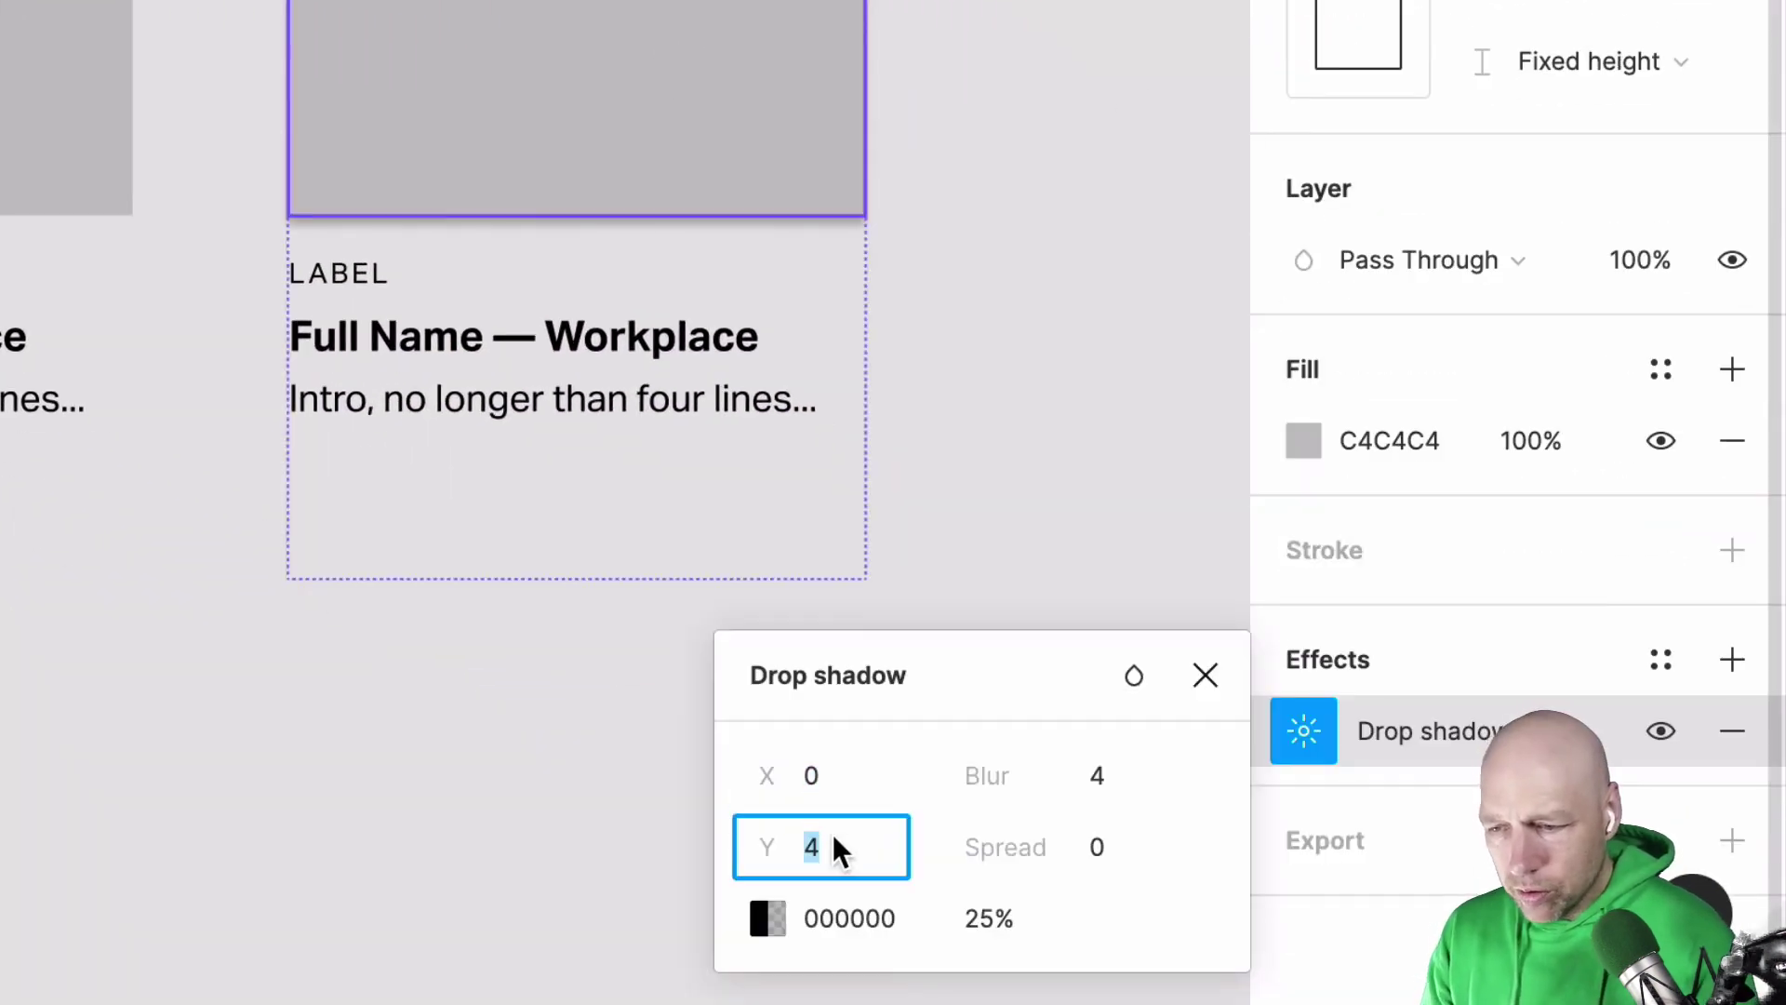
type("0")
key("Tab")
type("2")
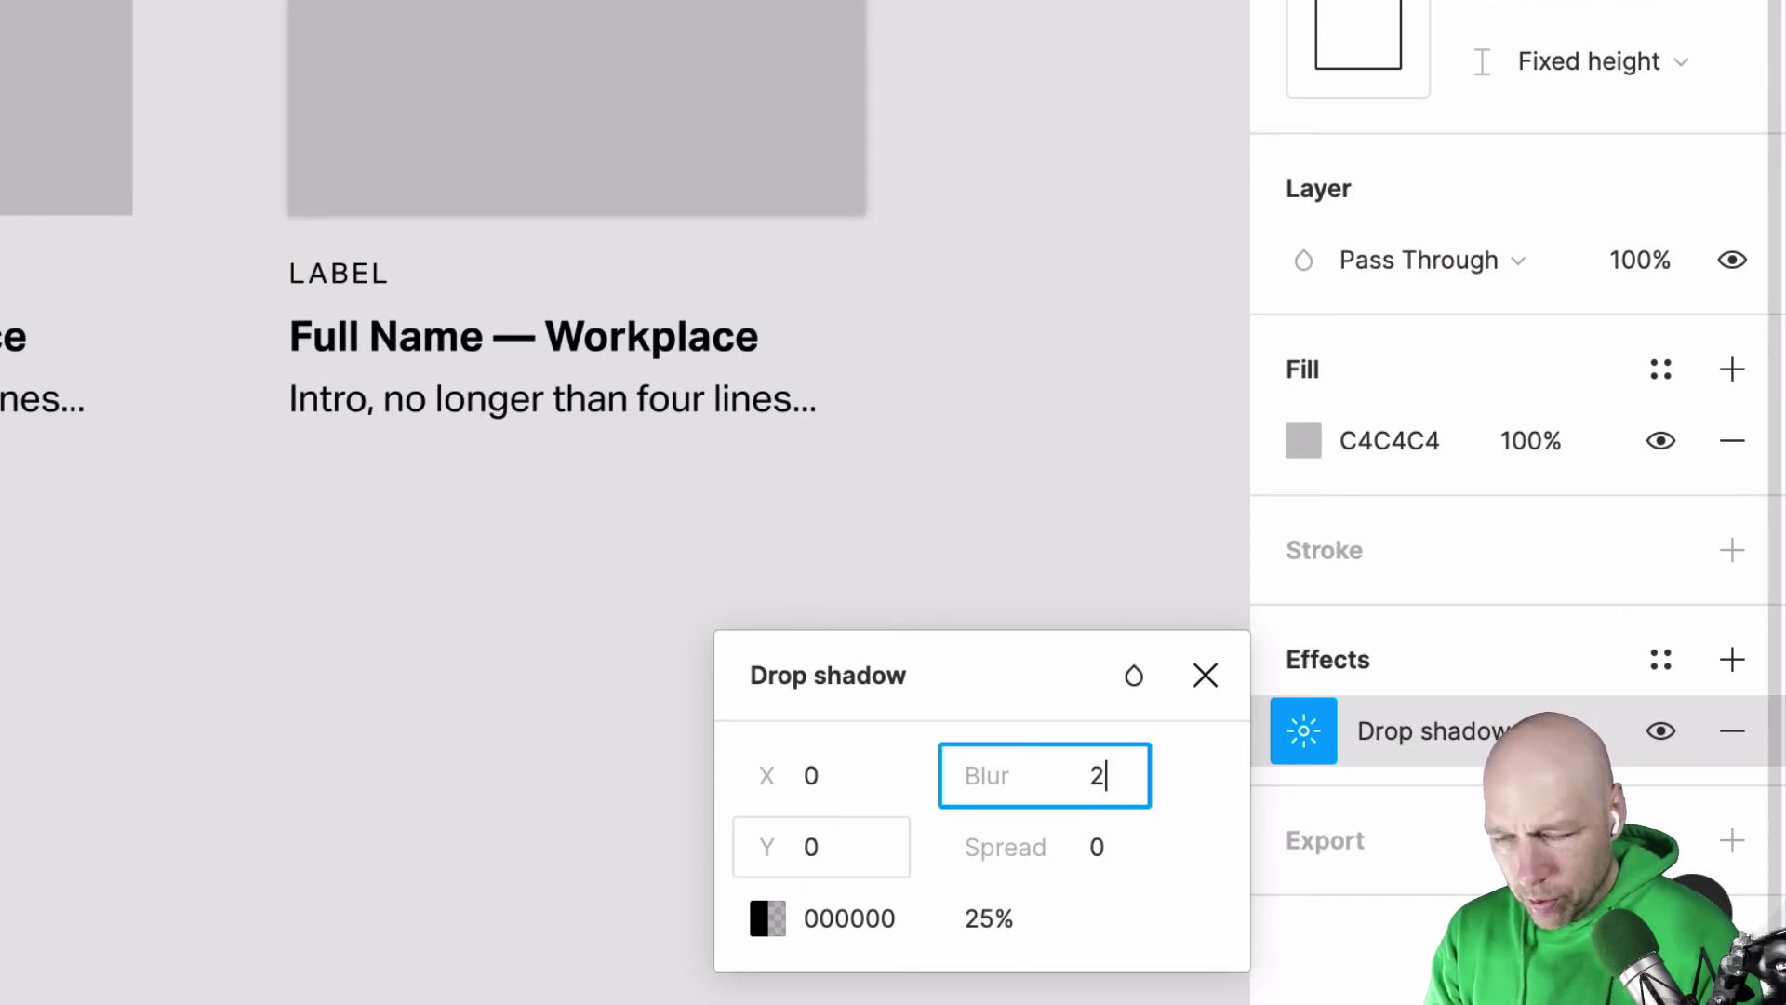
type("0")
key("Return")
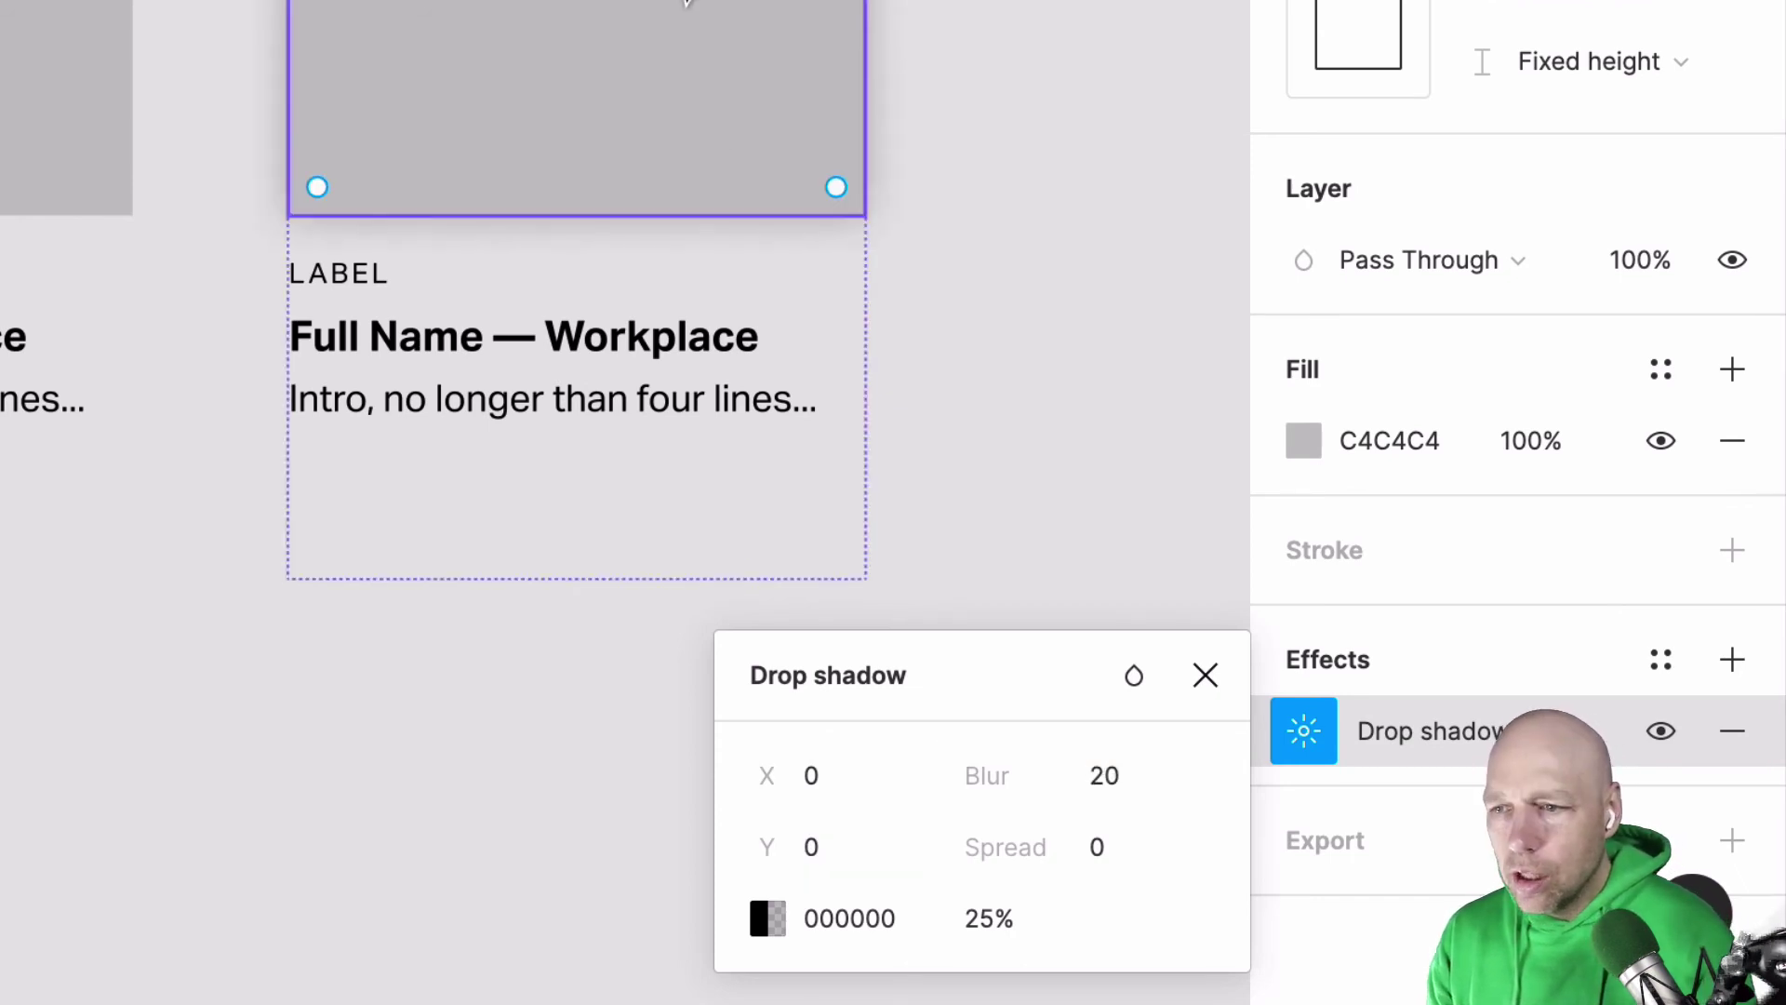
key("Escape")
key("Escape")
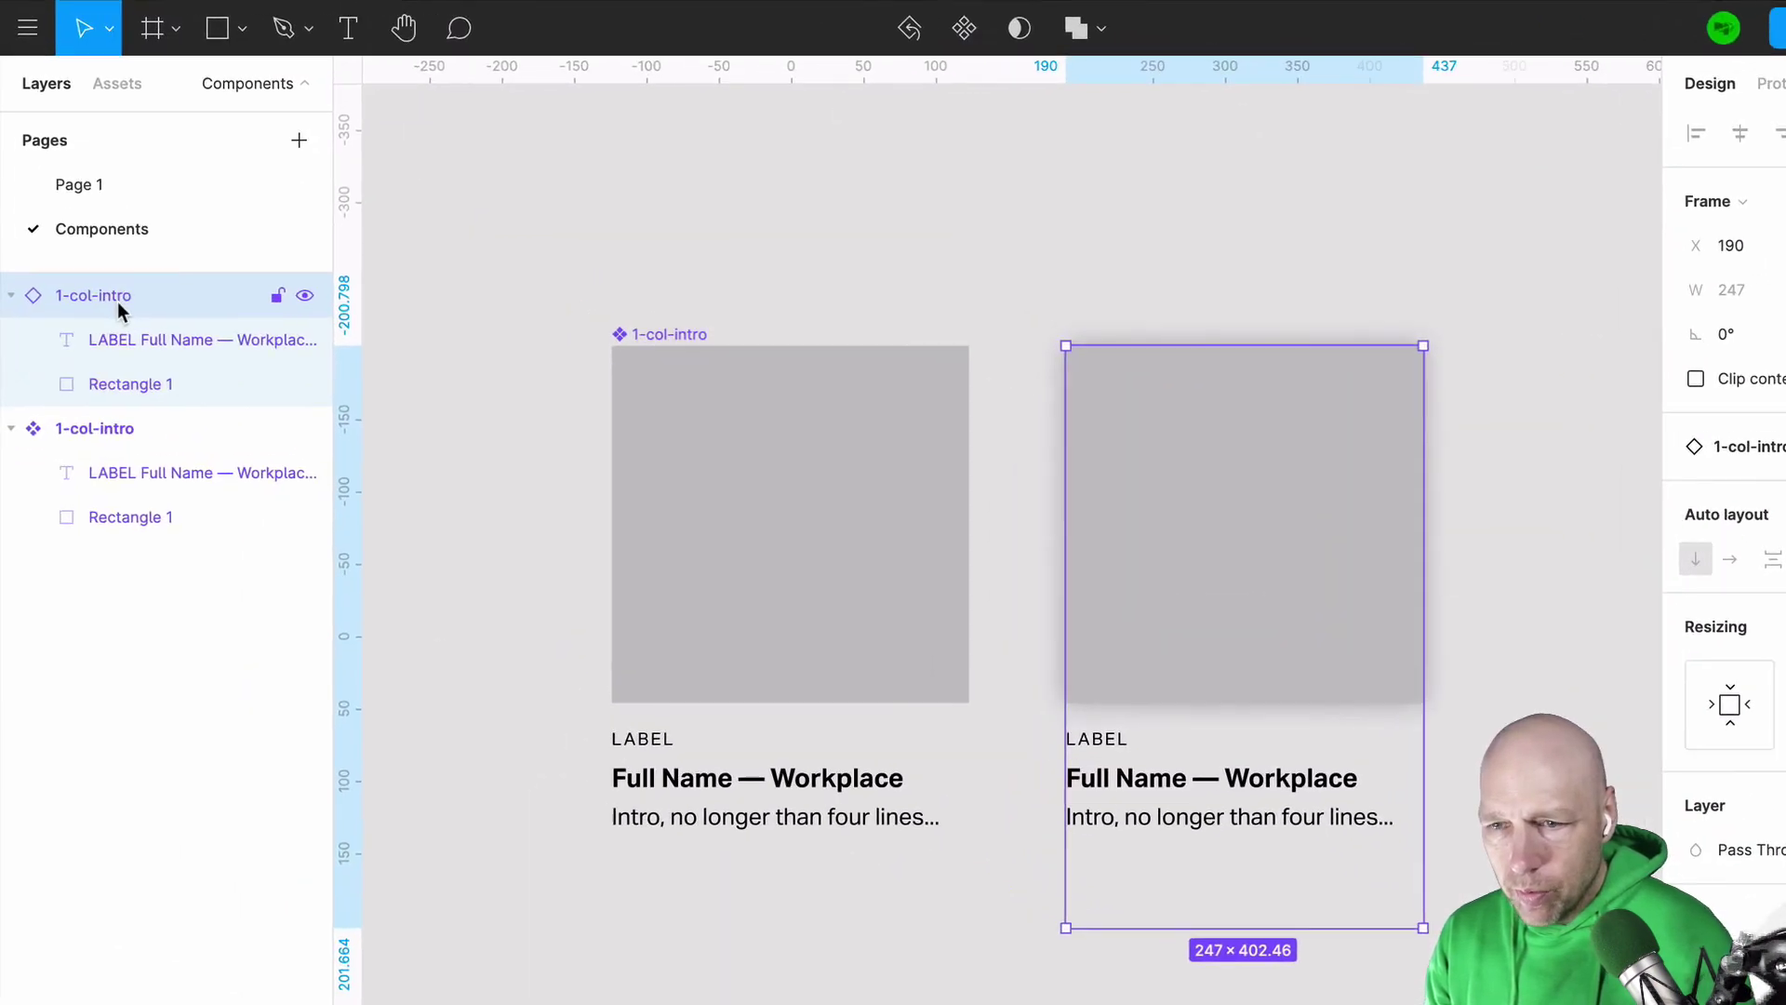
Step: Rename the shadowed instance as 1-col-intro/Hover
double_click(118, 305)
left_click(178, 300)
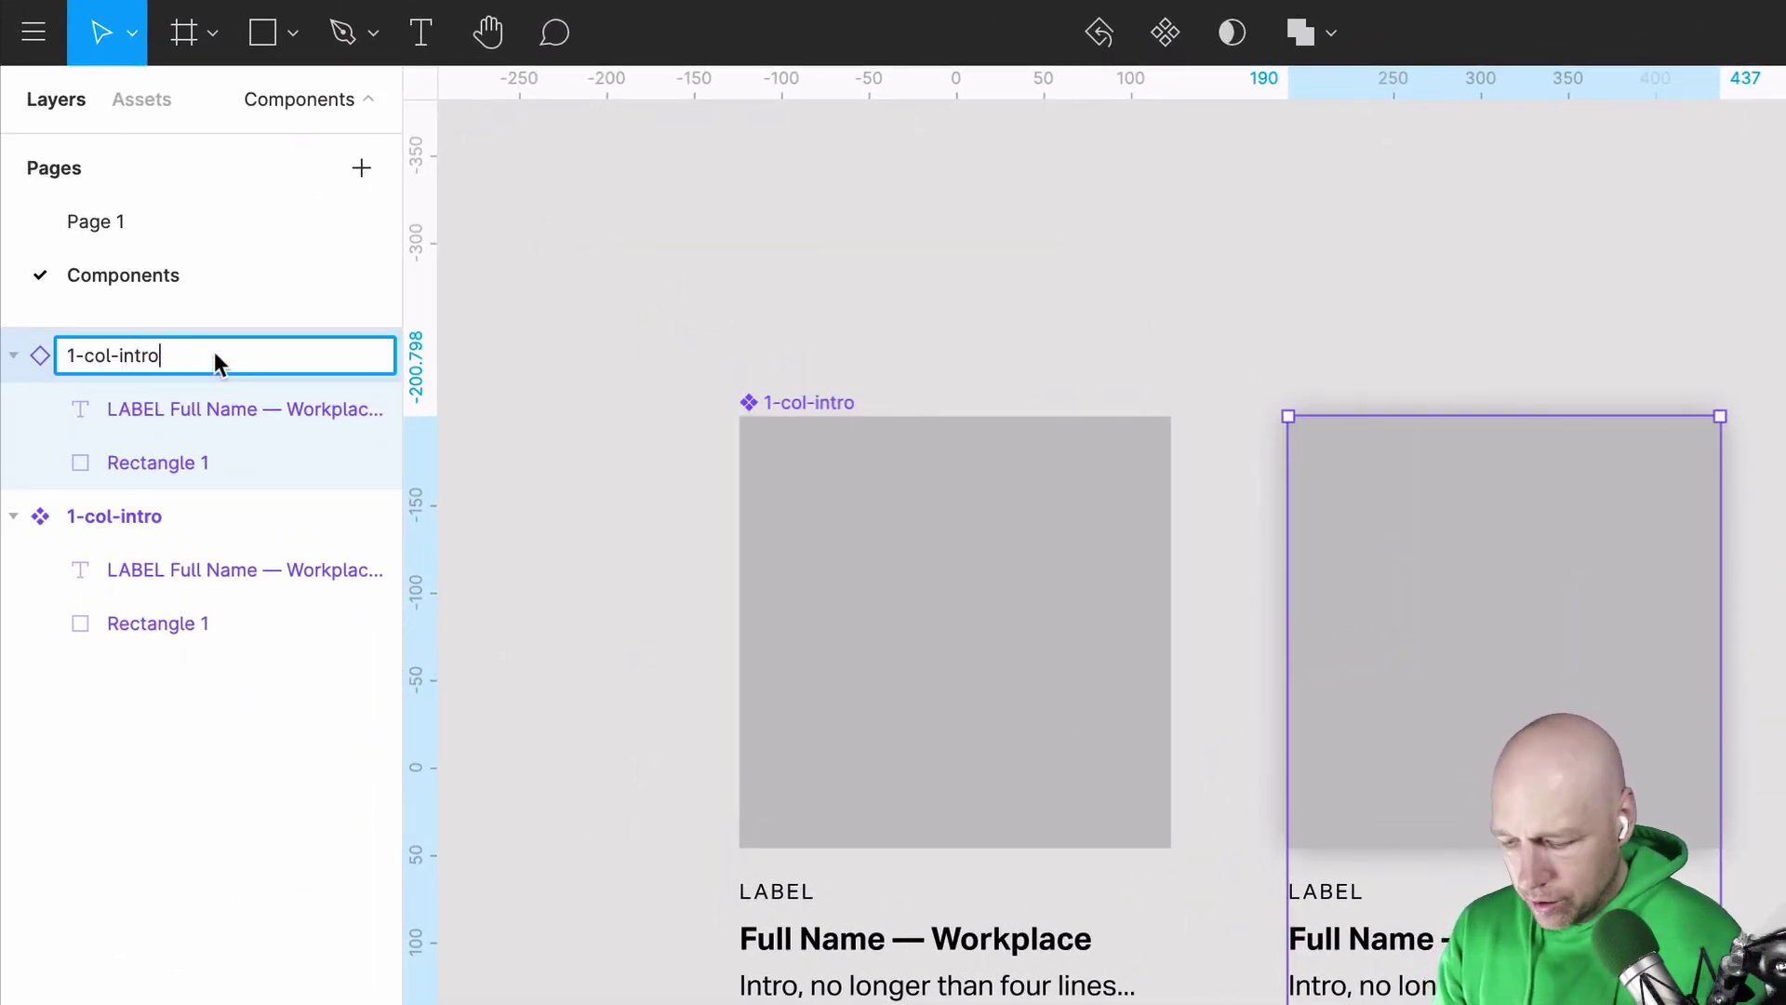
type("/HOv")
key("BackSpace")
key("BackSpace")
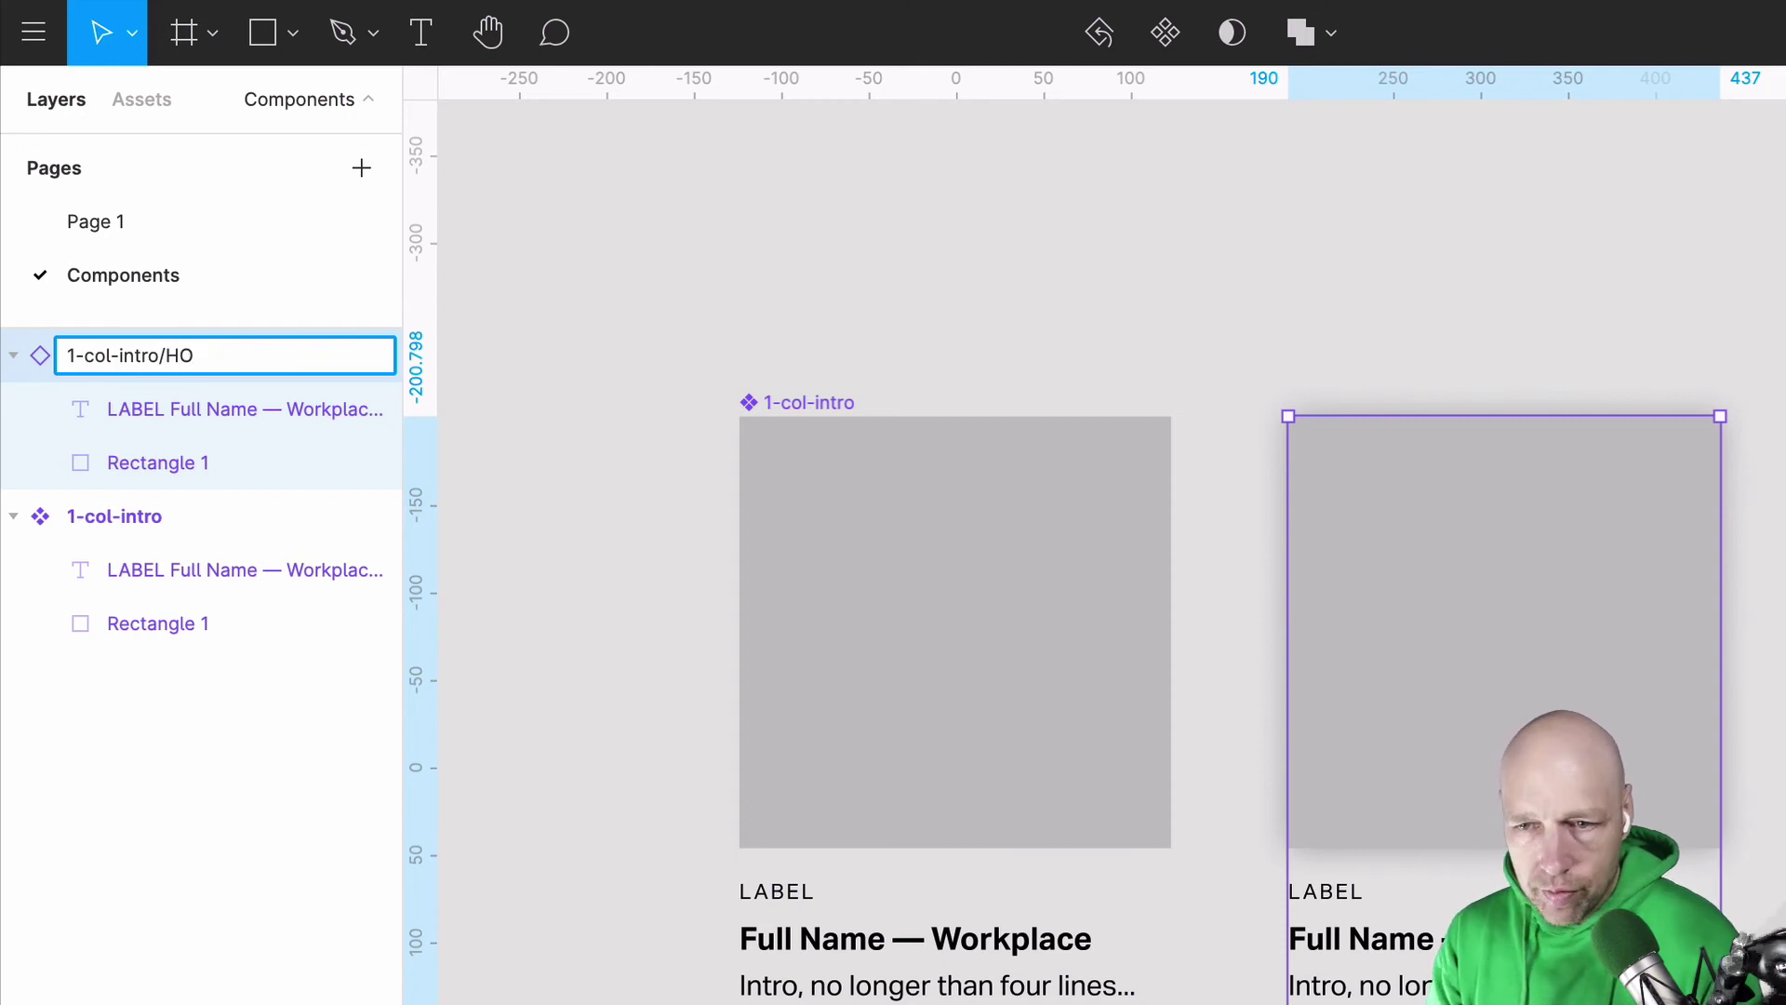
type("over")
key("Return")
left_click(1251, 317)
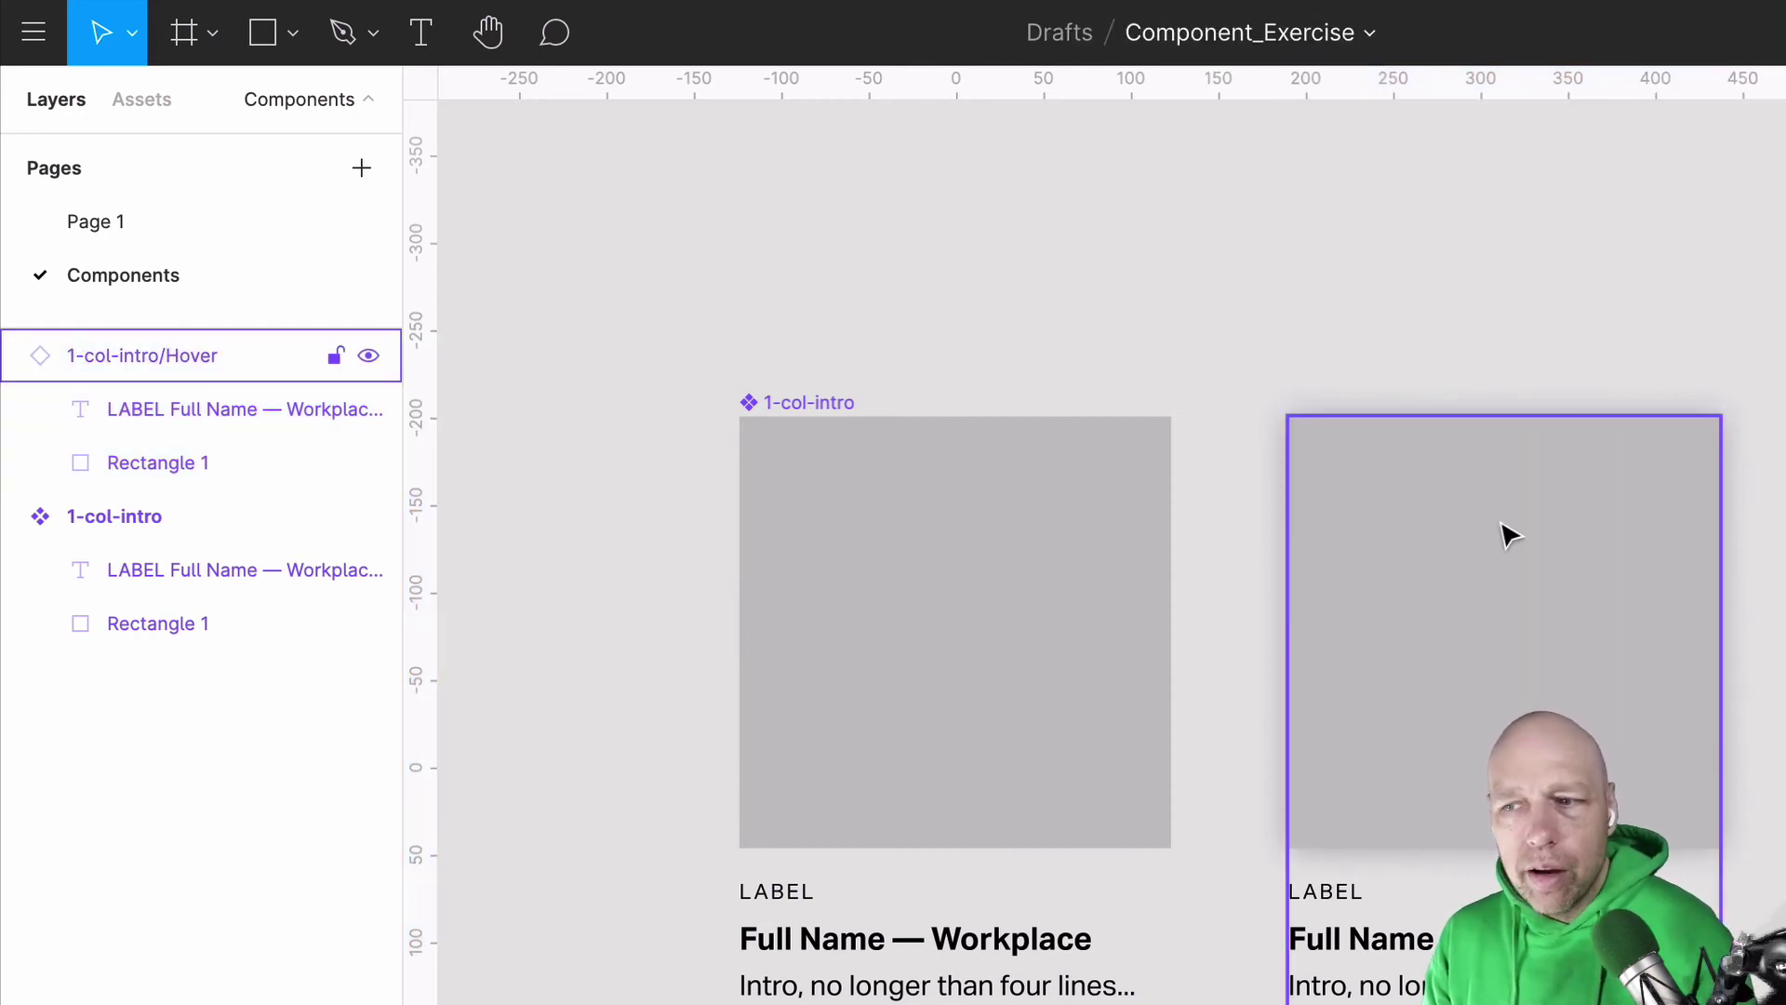
Step: Turn the 1-col-intro/Hover instance into a main component
left_click(1465, 537)
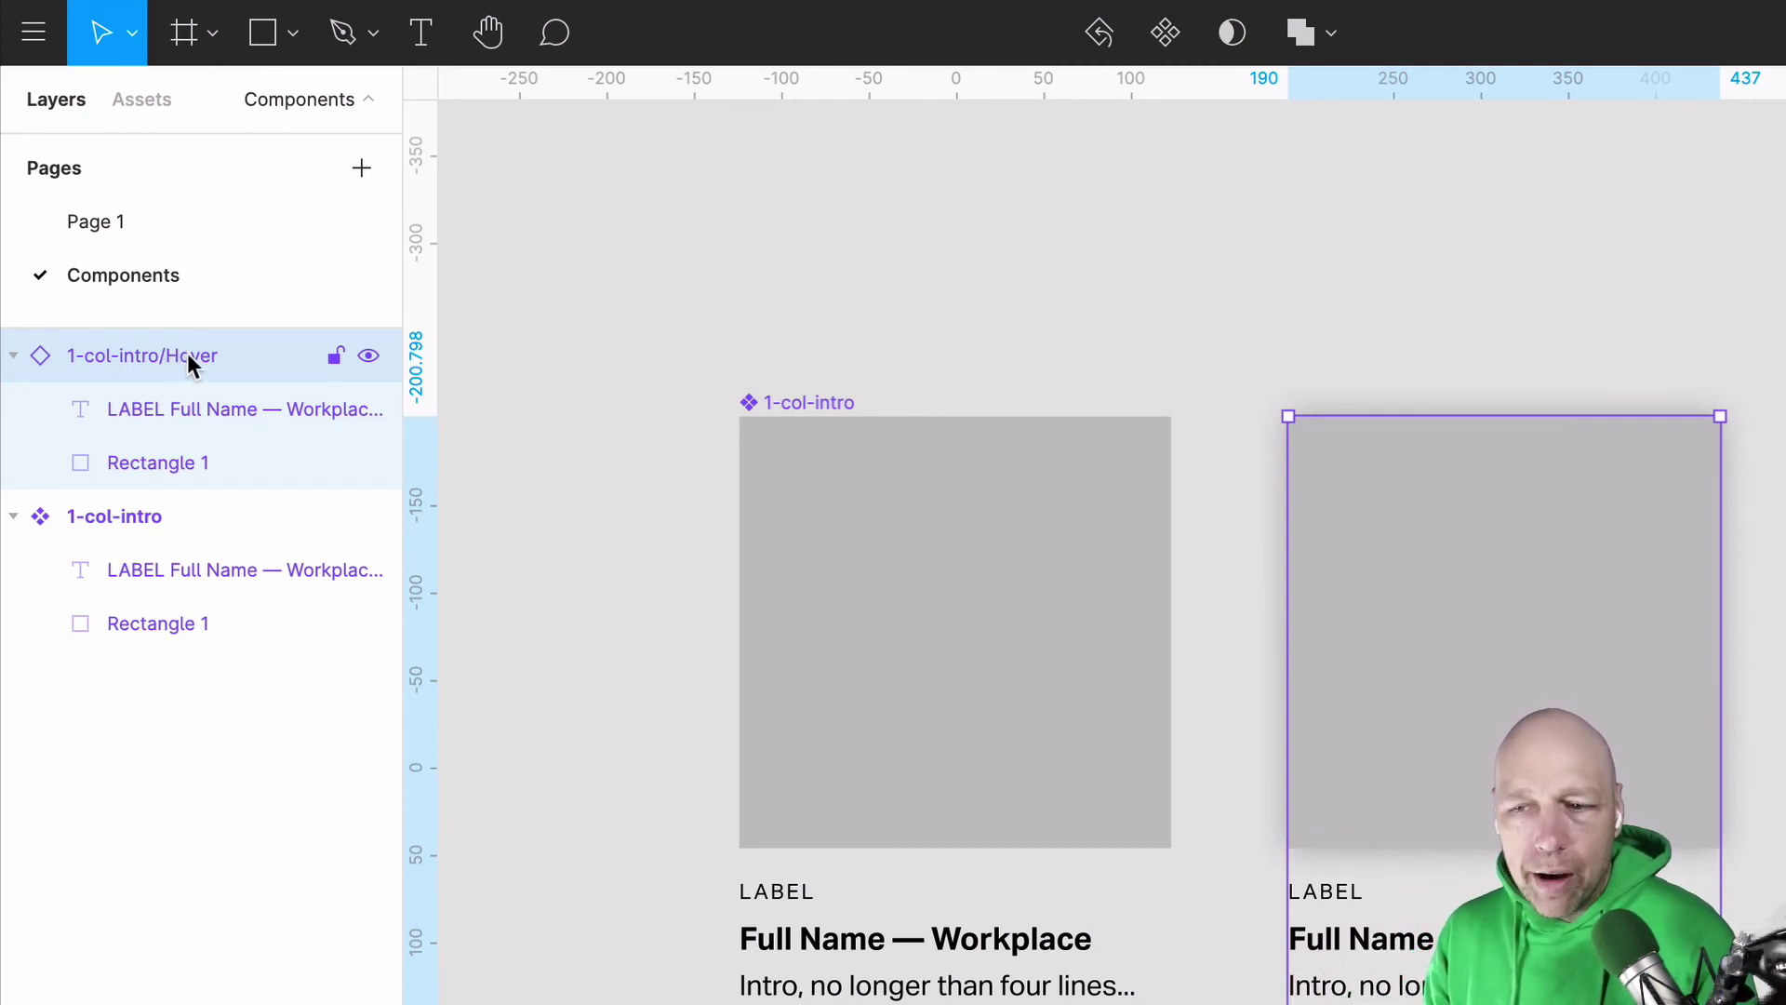
left_click(1166, 35)
left_click(1415, 248)
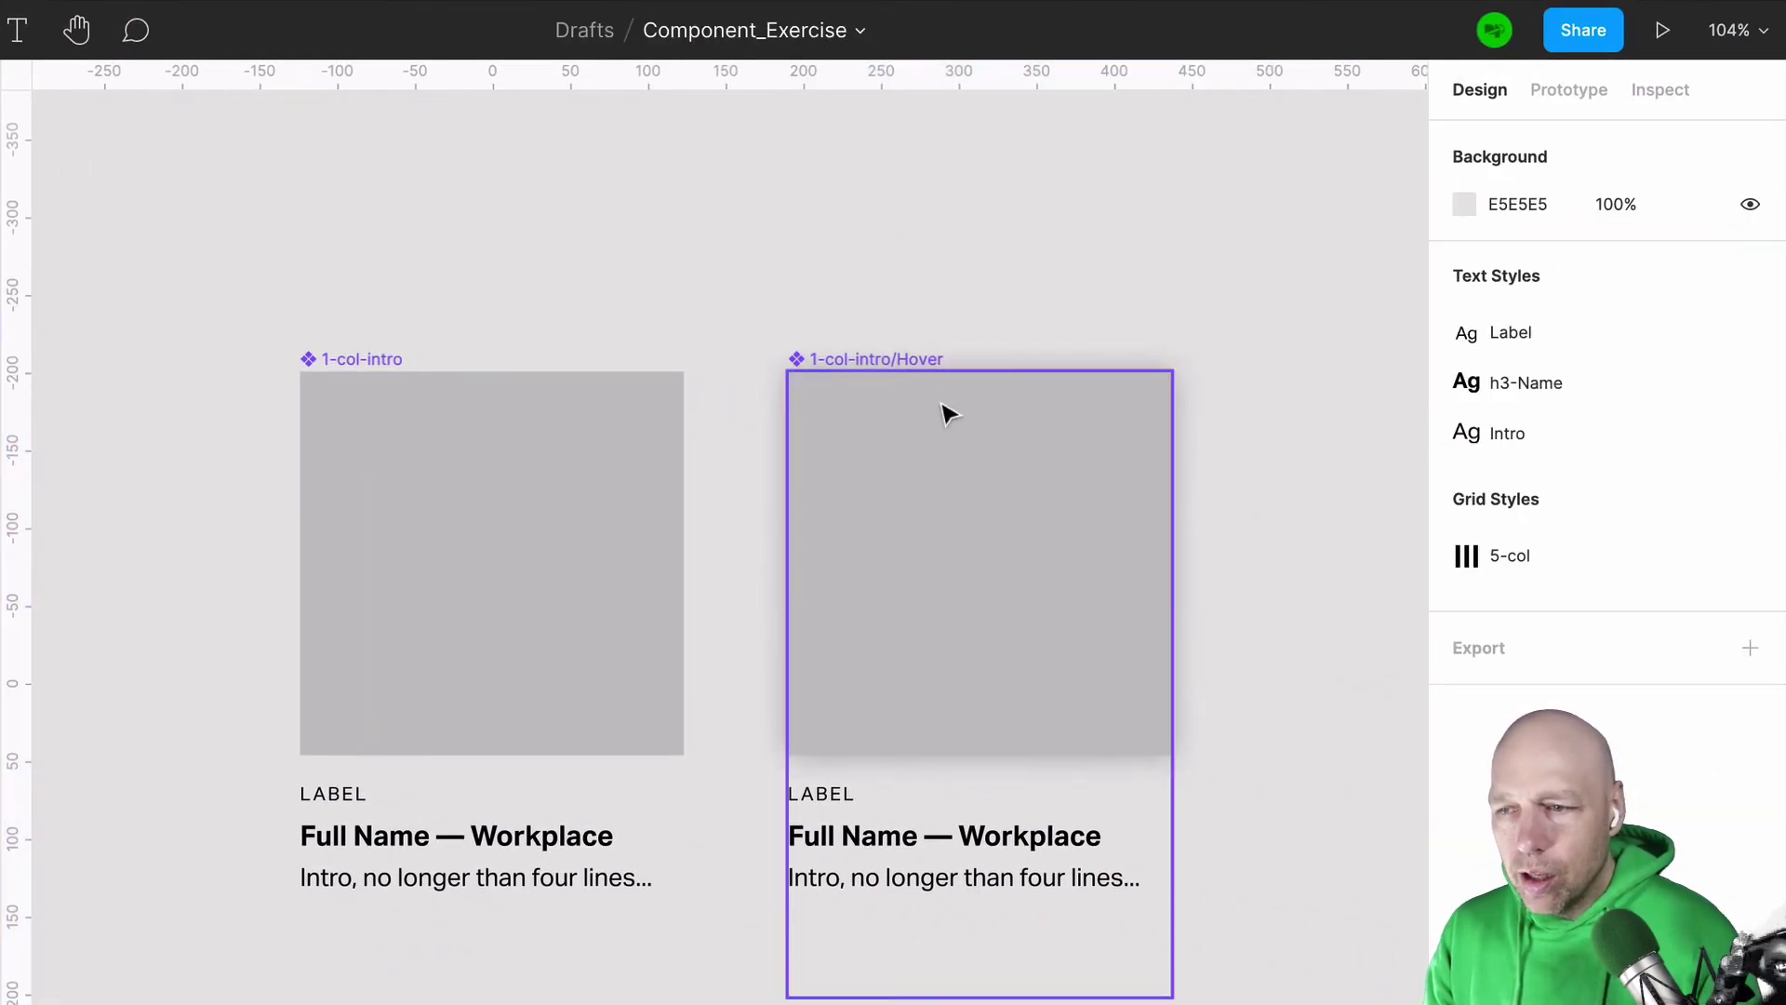
Step: Combine the 1-col-intro and 1-col-intro/Hover components as variants and check each variant's properties
left_click(470, 439)
left_click(1005, 445, "shift")
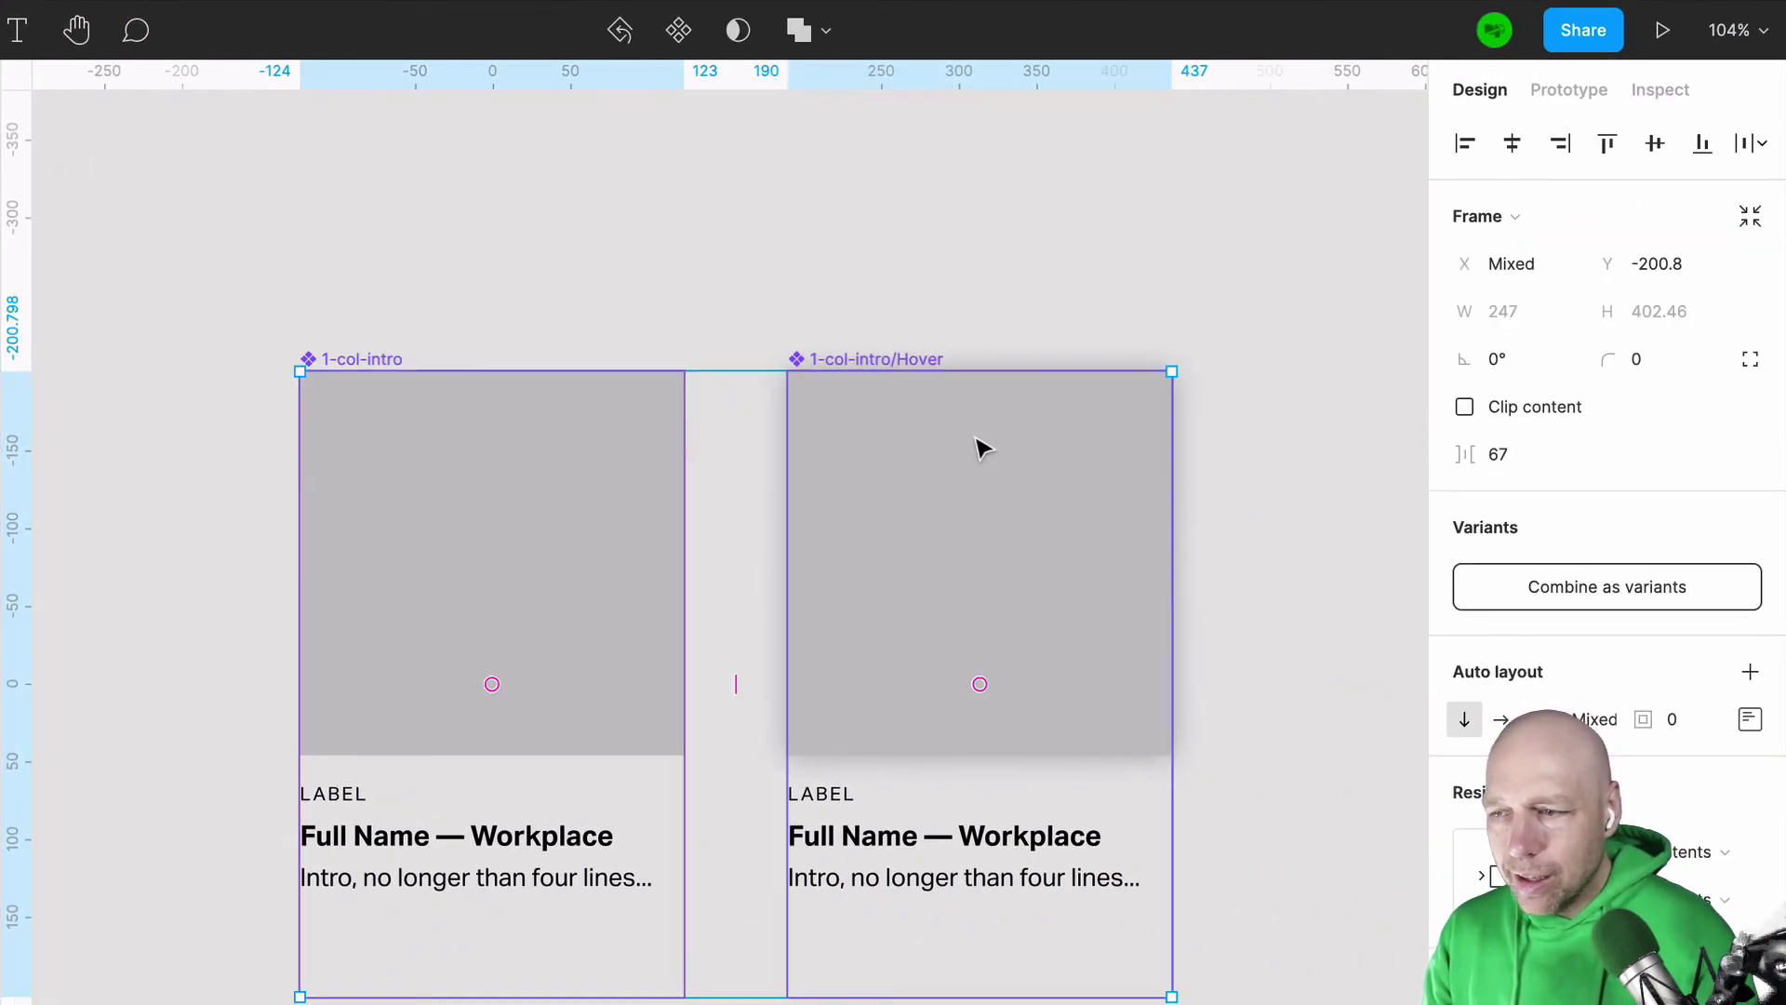
left_click(1610, 588)
left_click(678, 292)
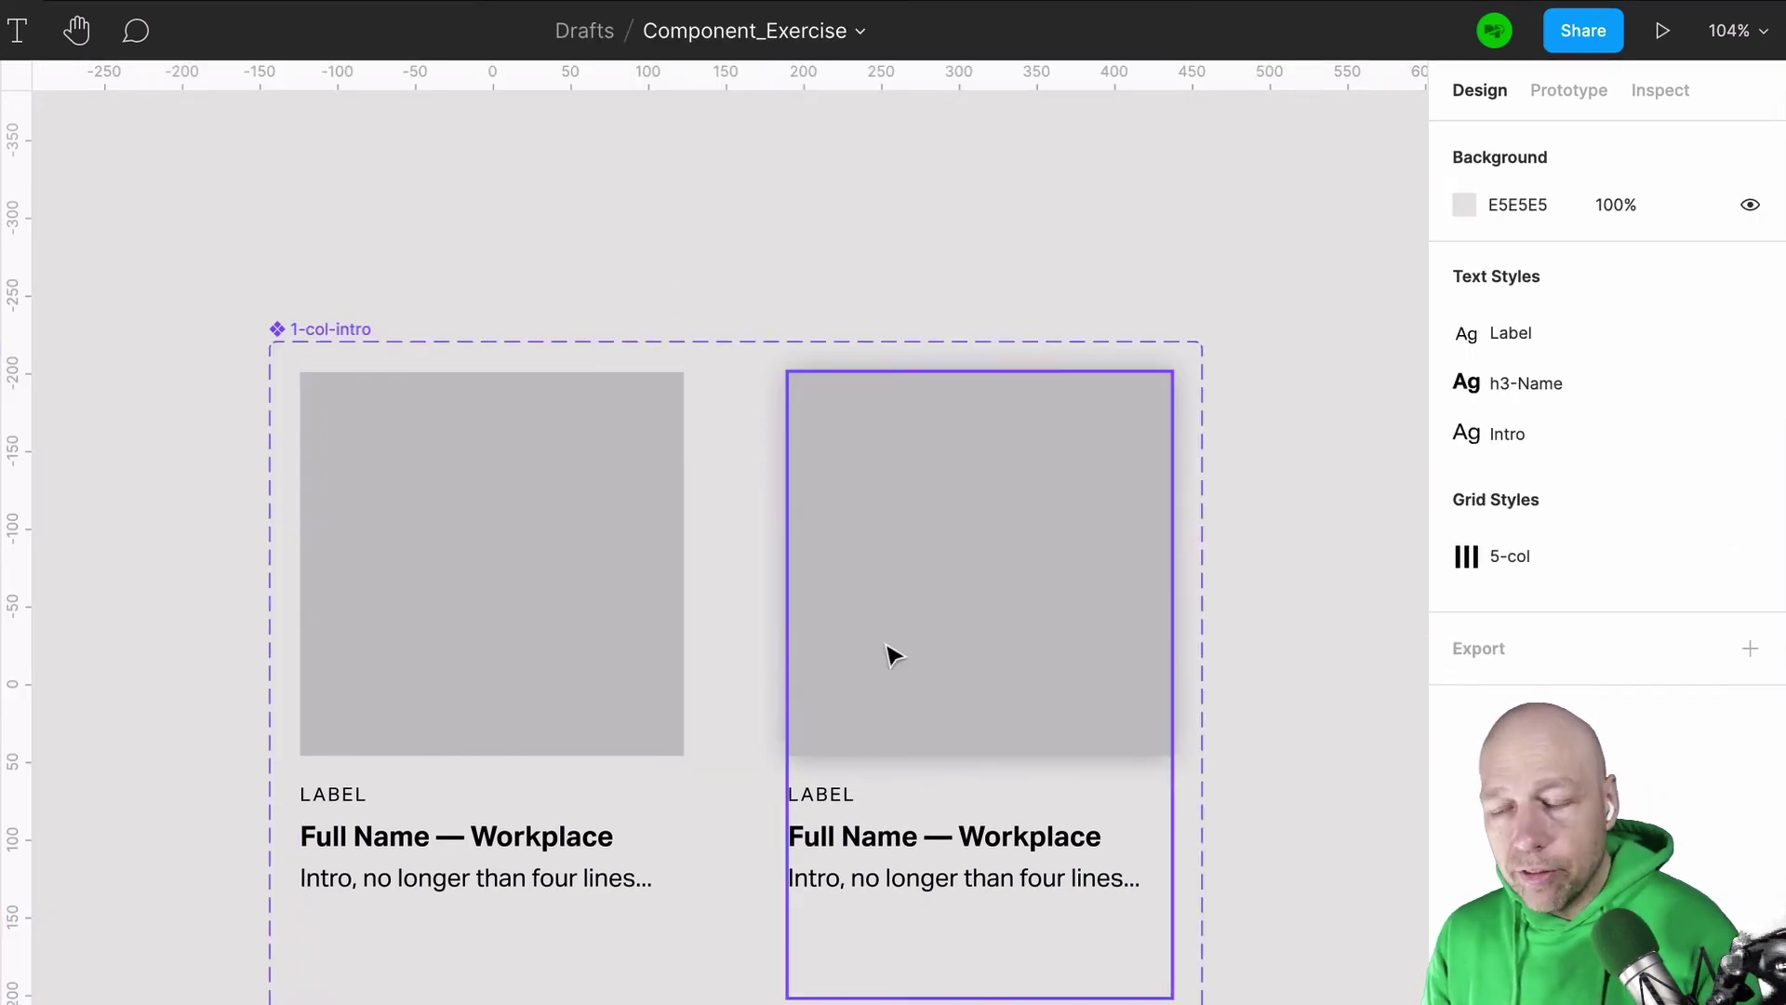
left_click(547, 555)
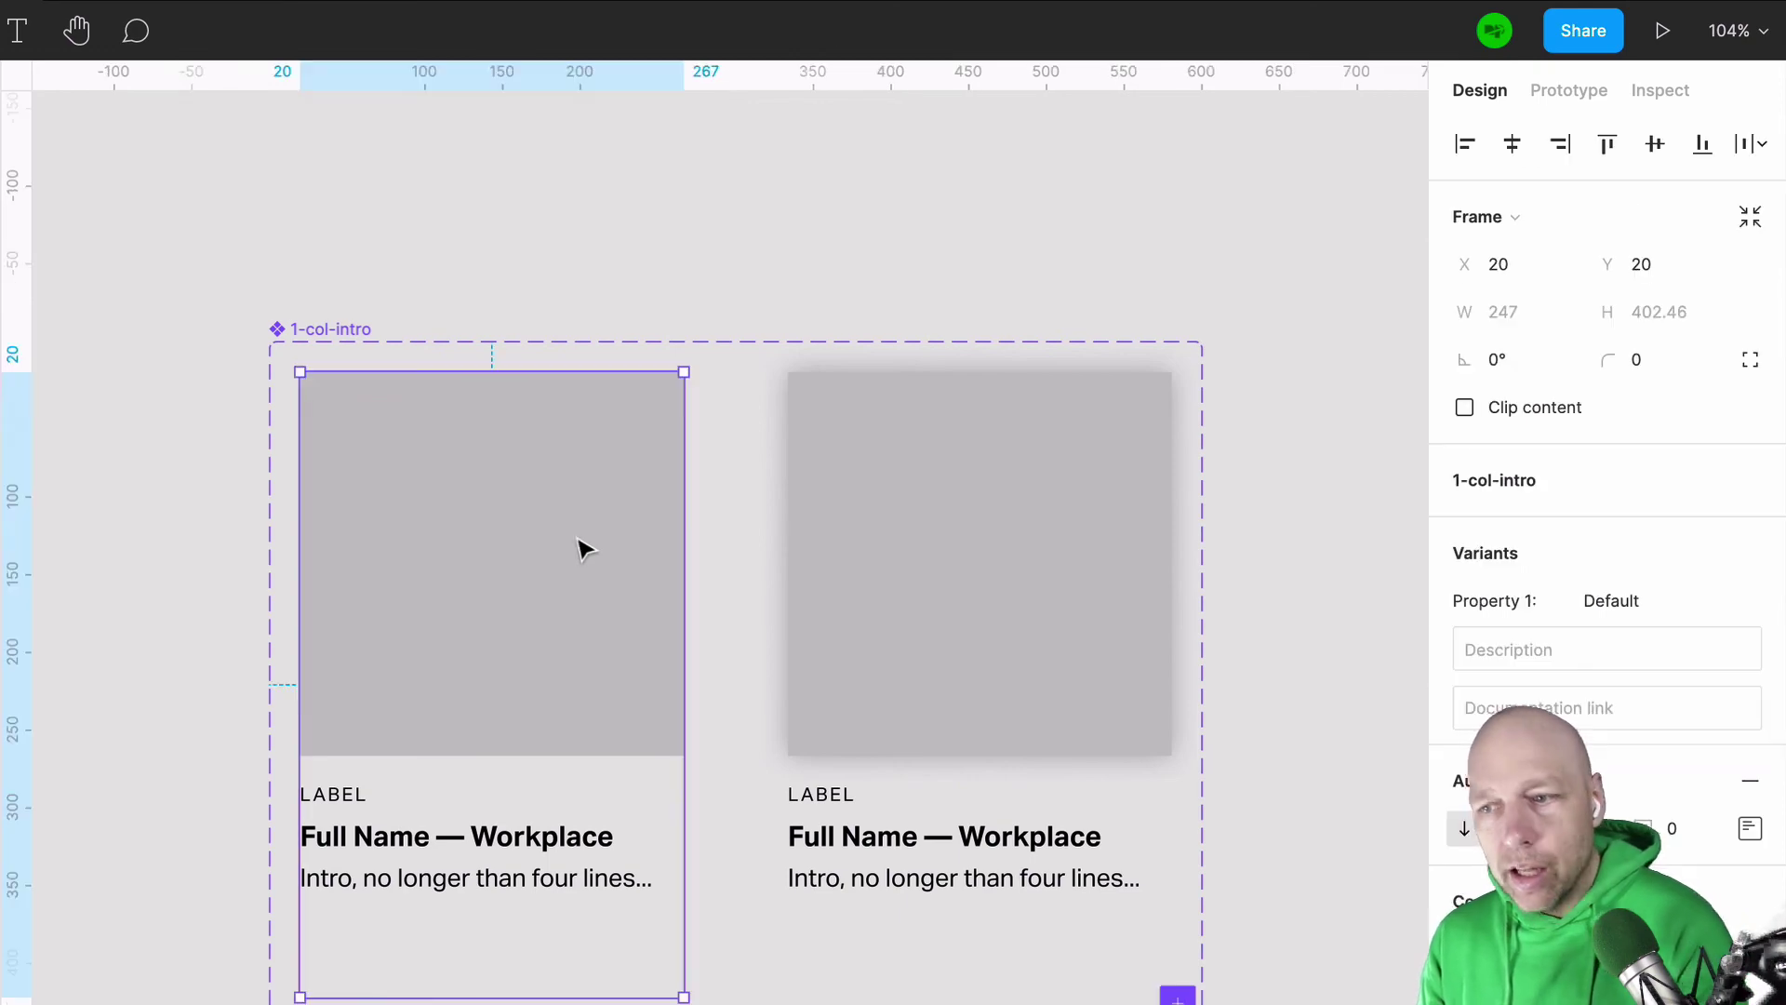
left_click(918, 559)
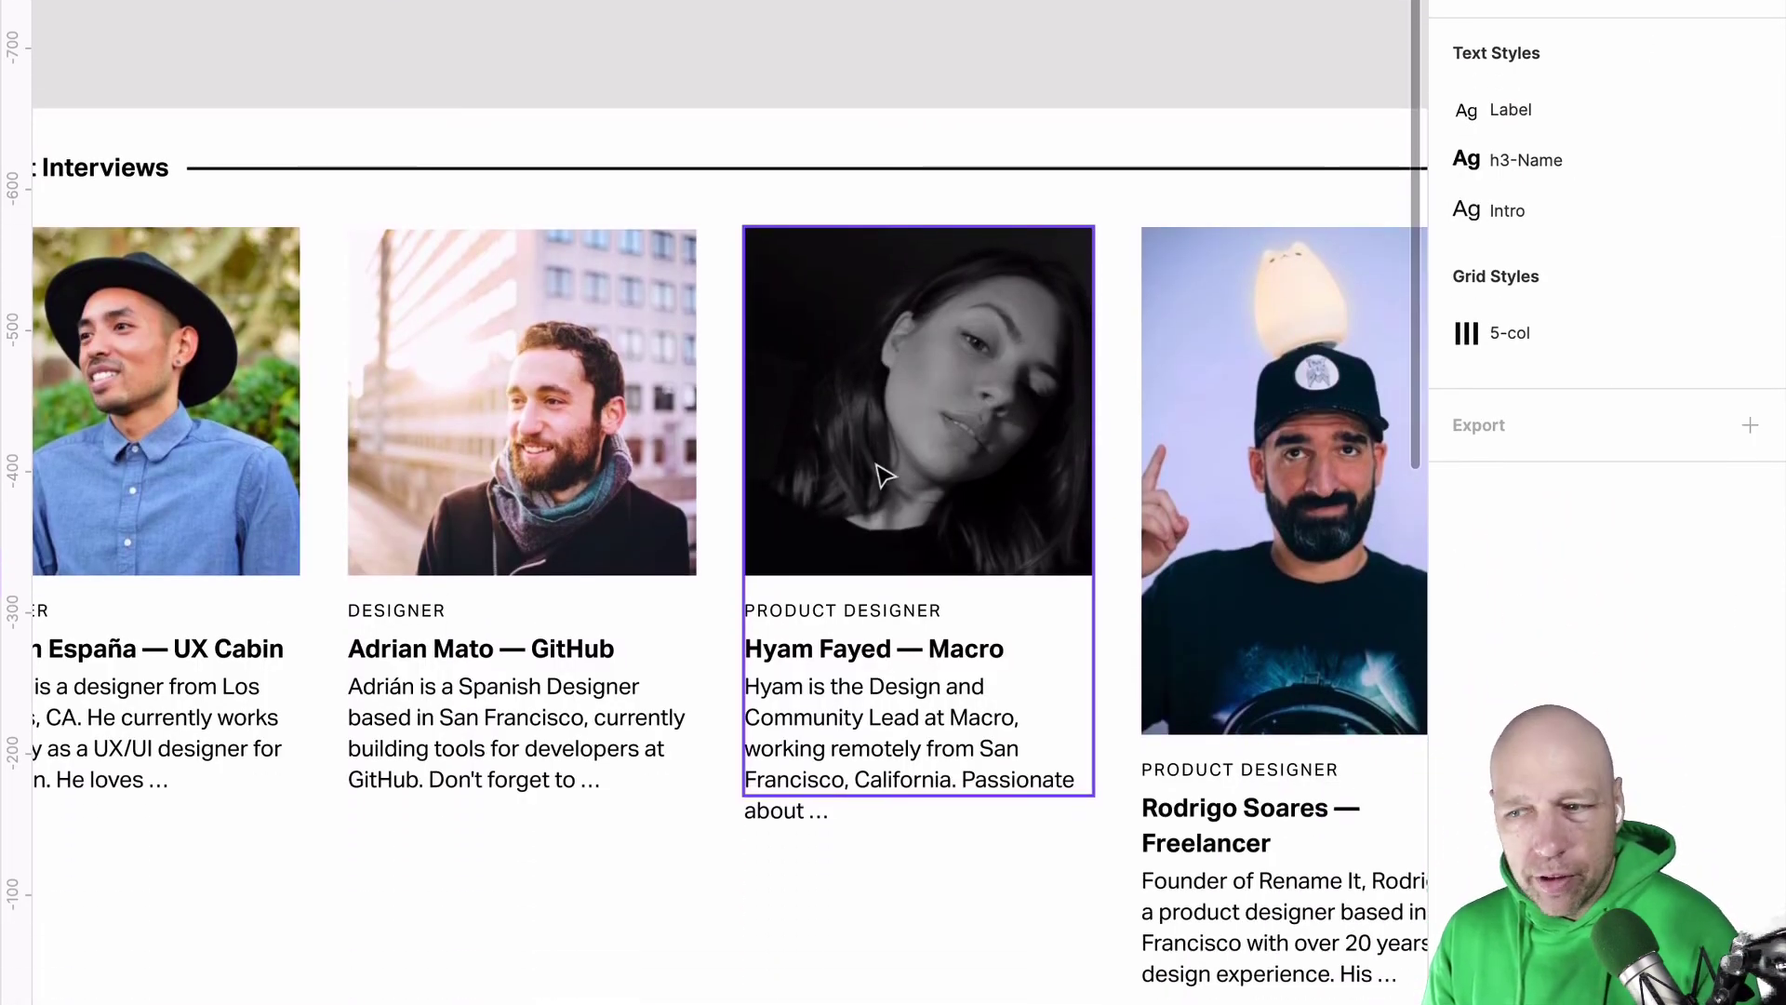
Step: Switch the third card in the Recent Interviews row to the Hover variant
left_click(884, 475)
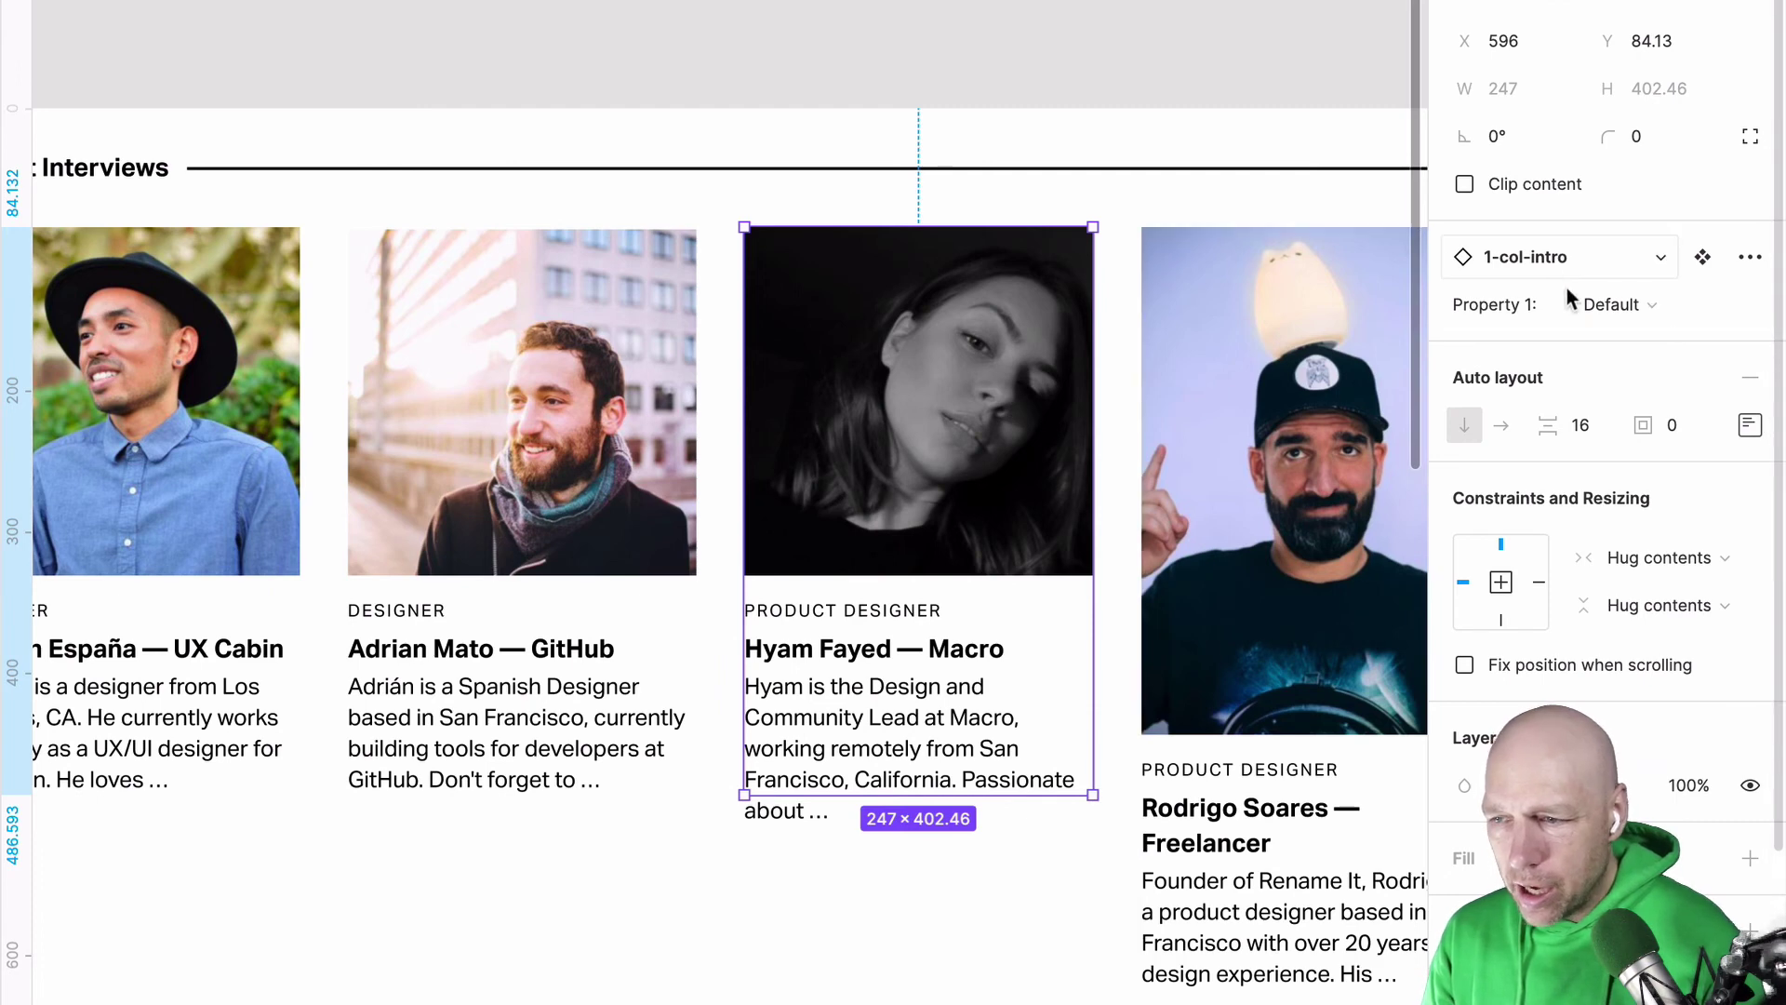
left_click(1751, 258)
left_click(1619, 270)
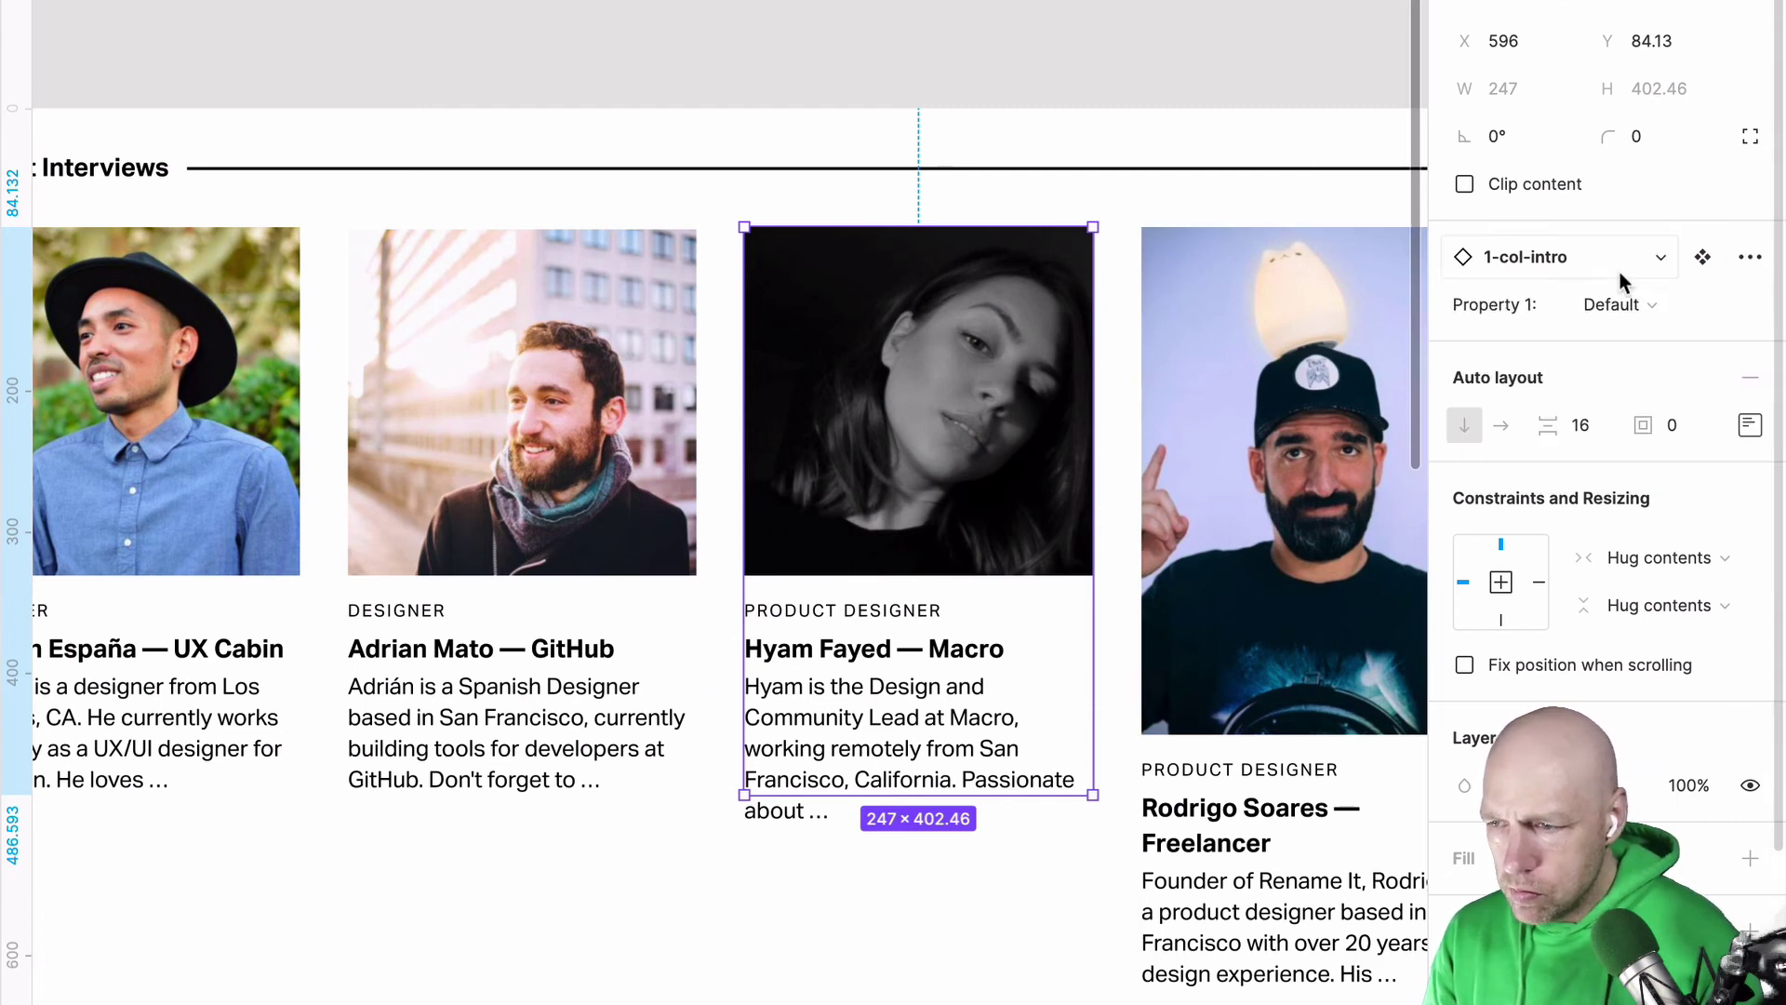
left_click(1617, 304)
left_click(1665, 336)
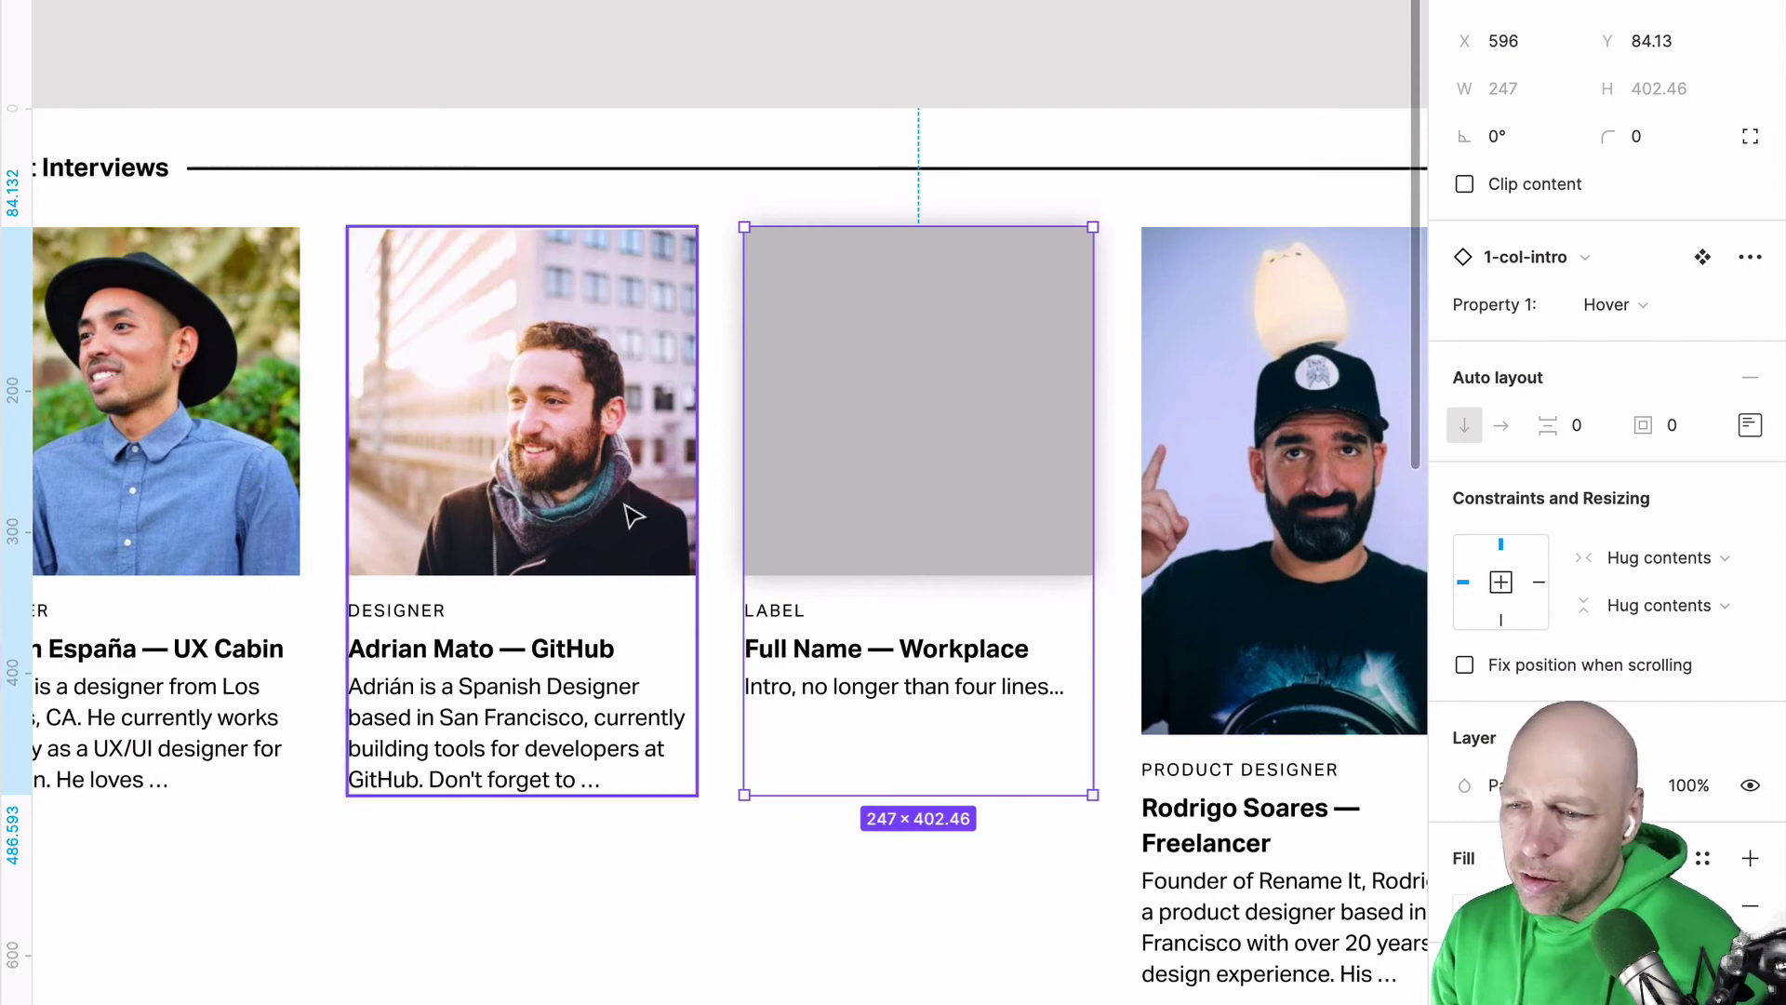
Step: Replace the third card's placeholder text with the Macro product designer's label, name and intro copied from the source text
scroll(642, 507, "left", 15)
scroll(686, 484, "down", 10)
scroll(686, 484, "right", 3)
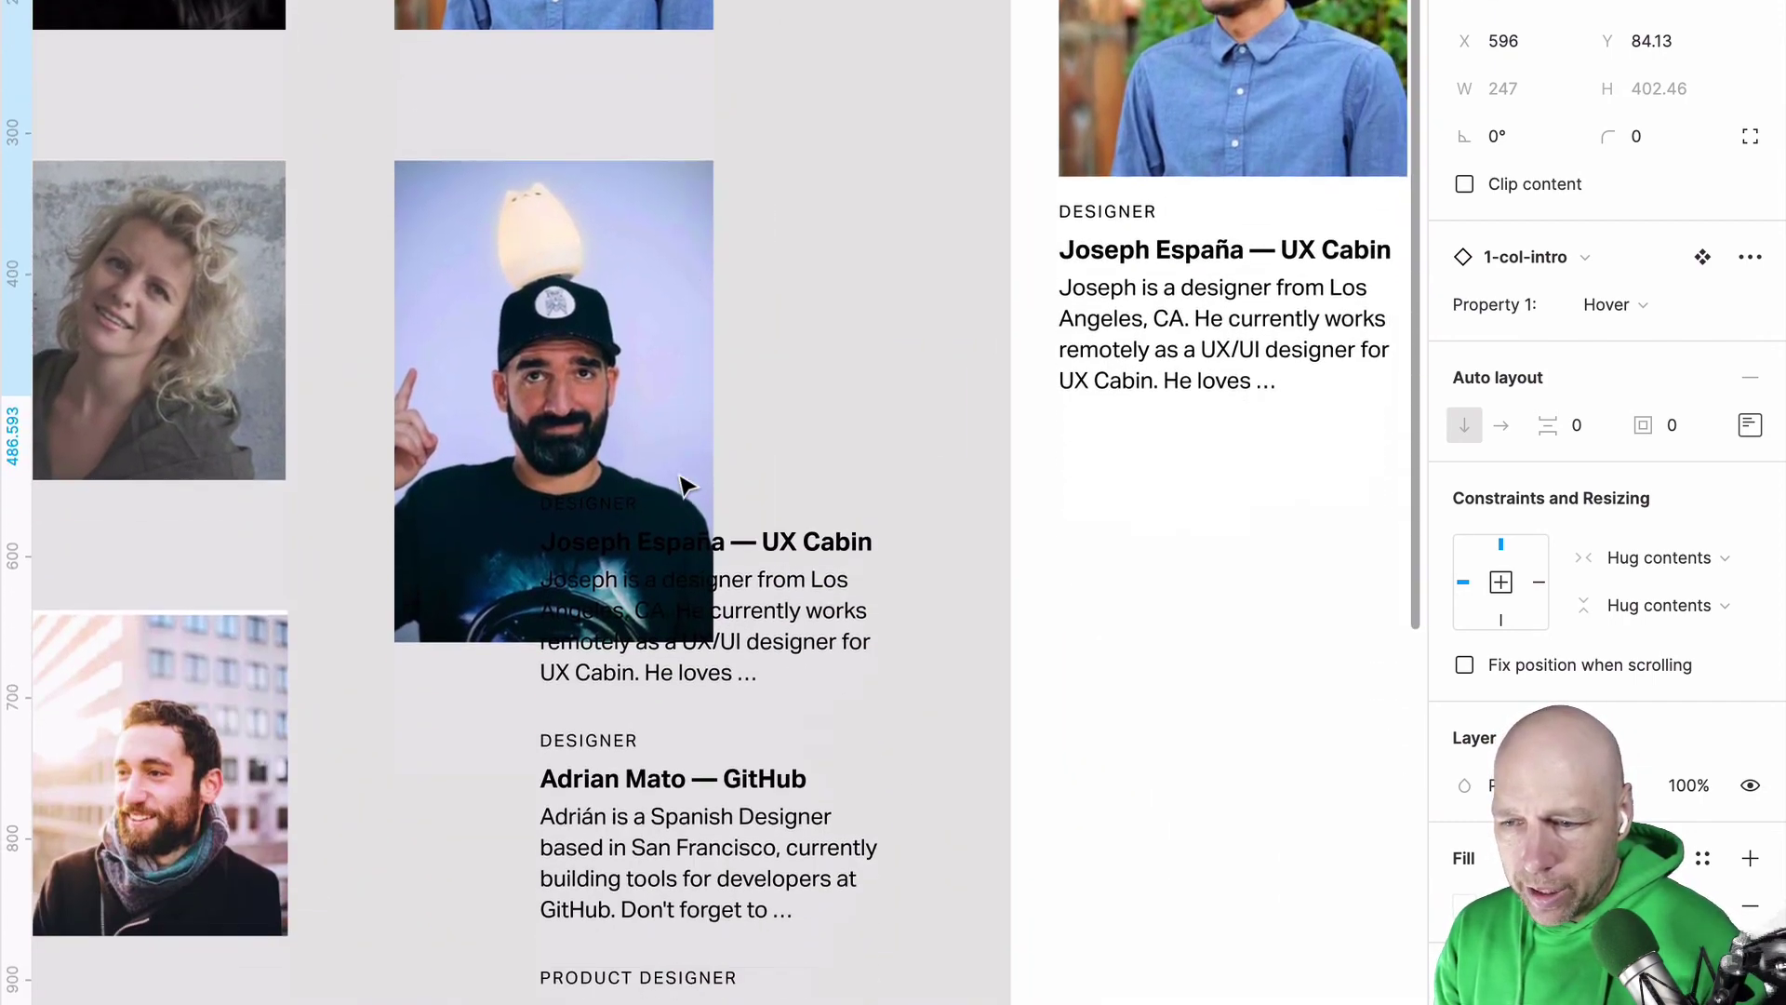
double_click(691, 649)
left_click_drag(648, 755, 522, 571)
scroll(768, 667, "up", 10)
key("ctrl+z")
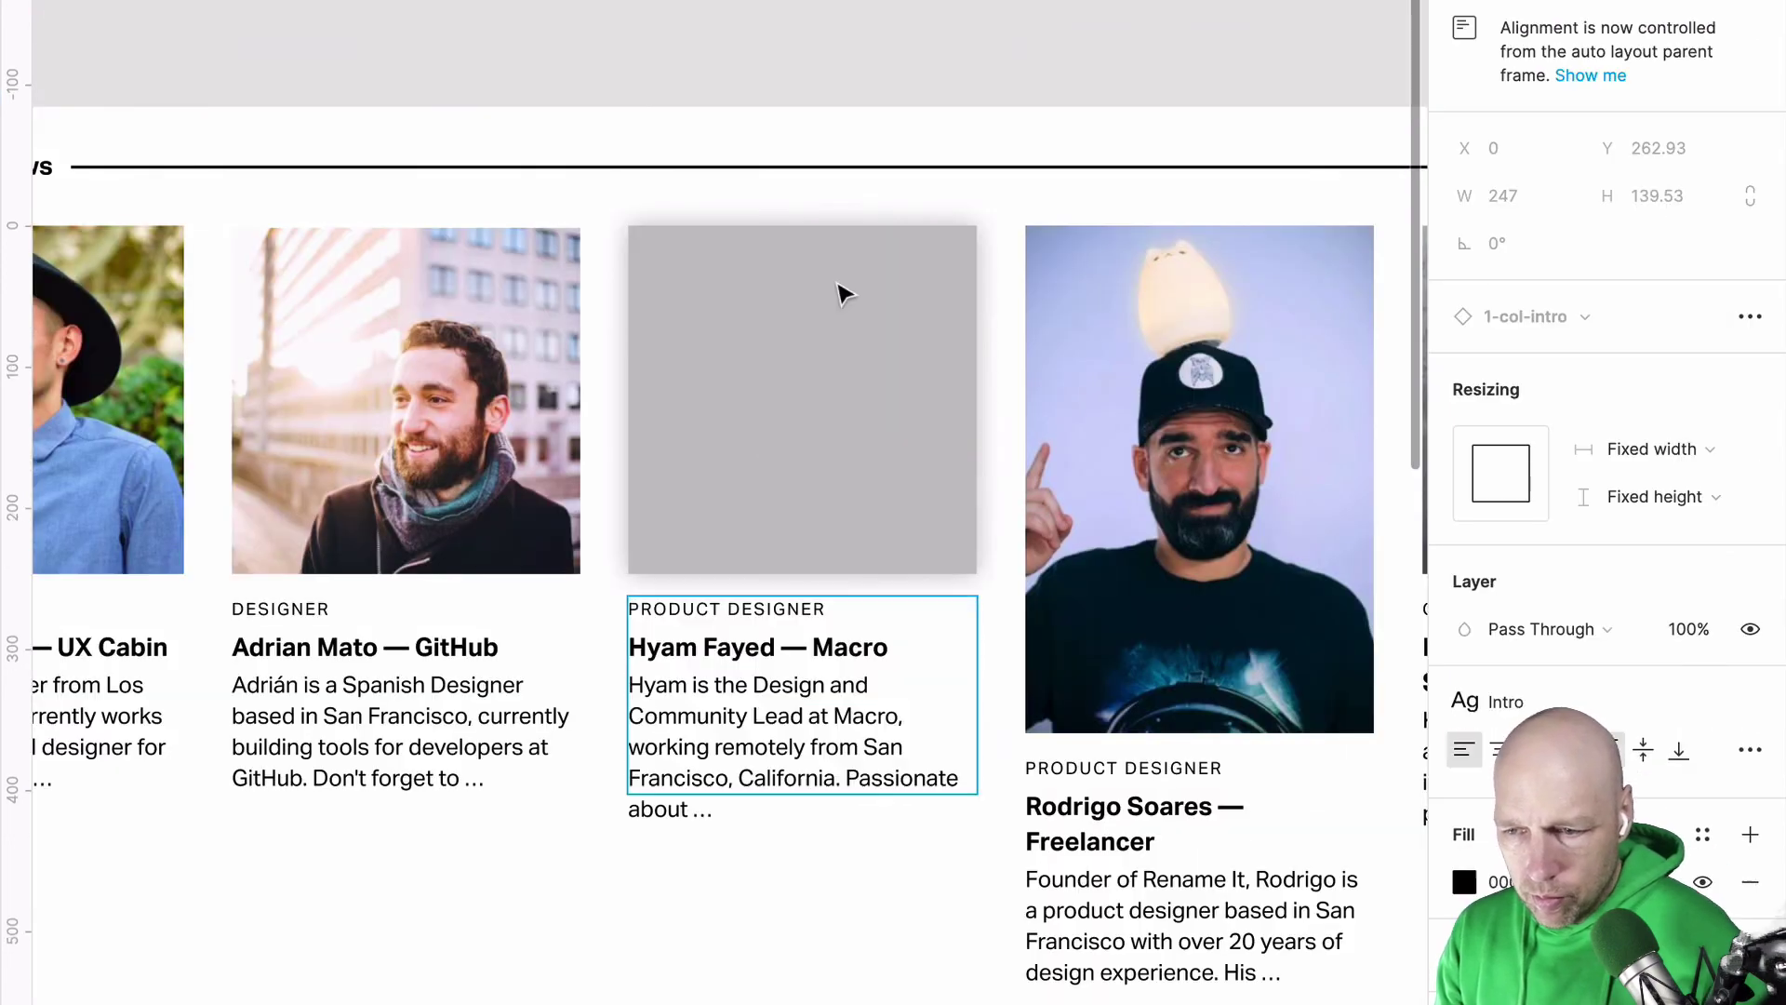
Step: Try to transfer the source black-and-white portrait's properties through the copy and paste options
left_click(850, 286)
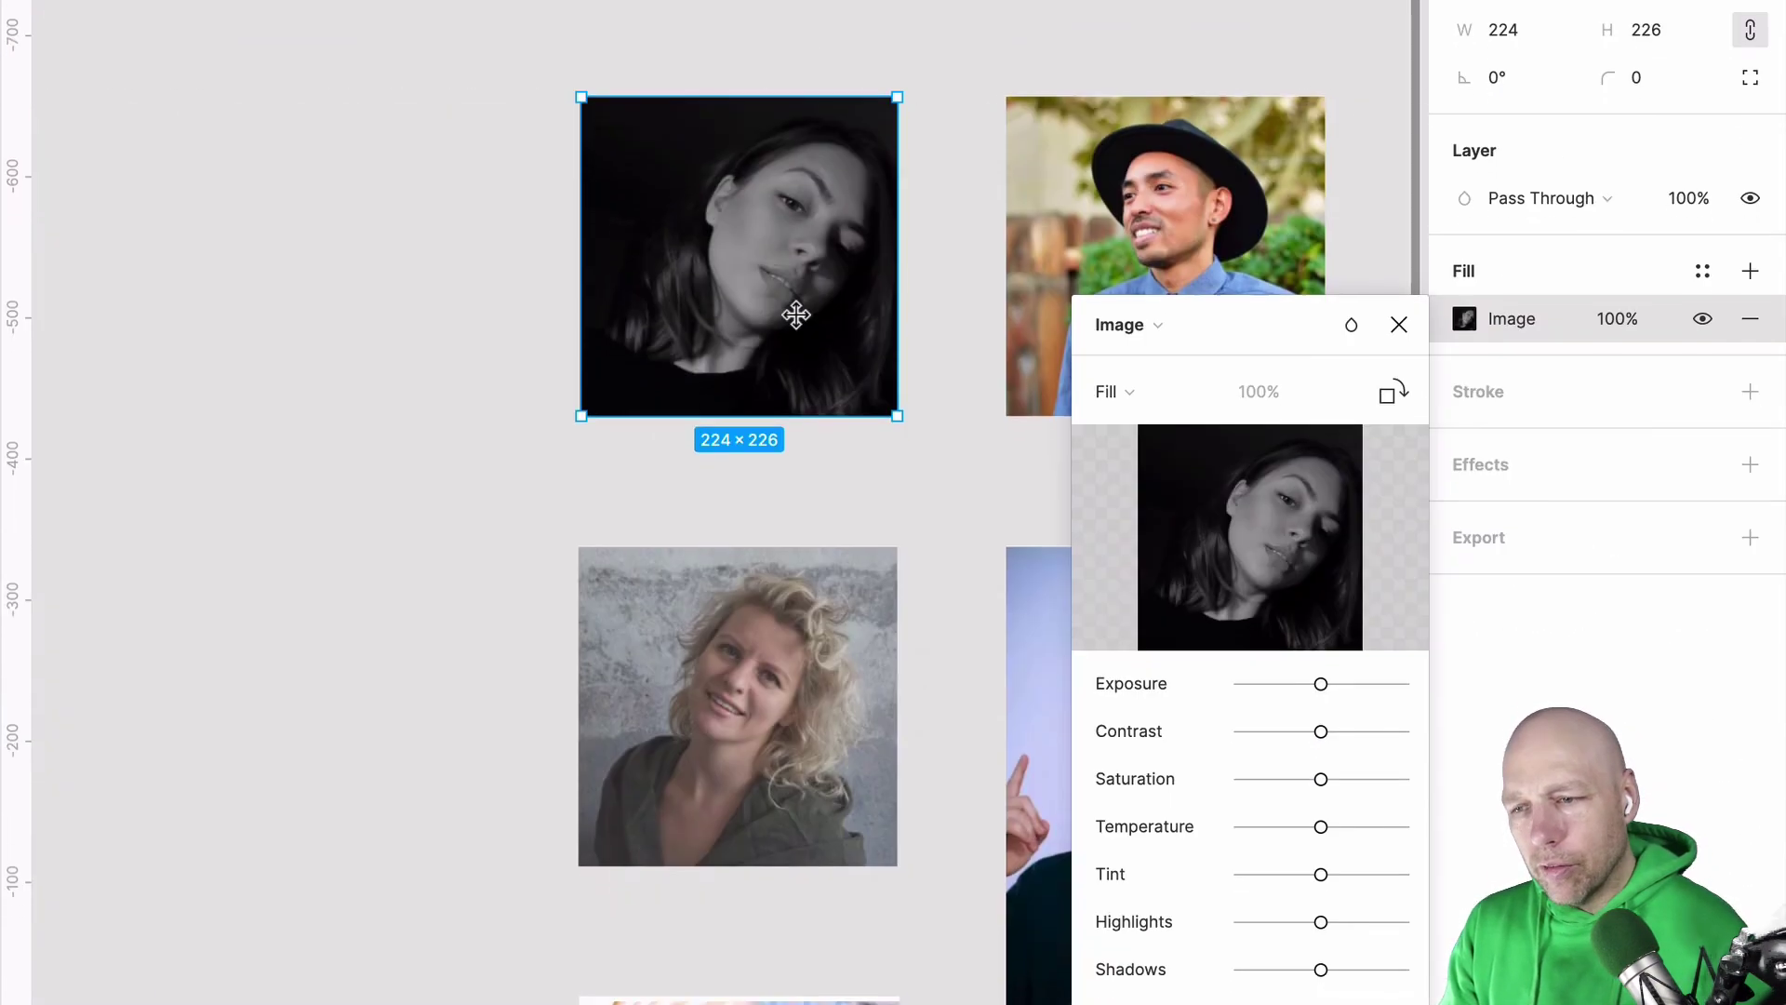
key("Escape")
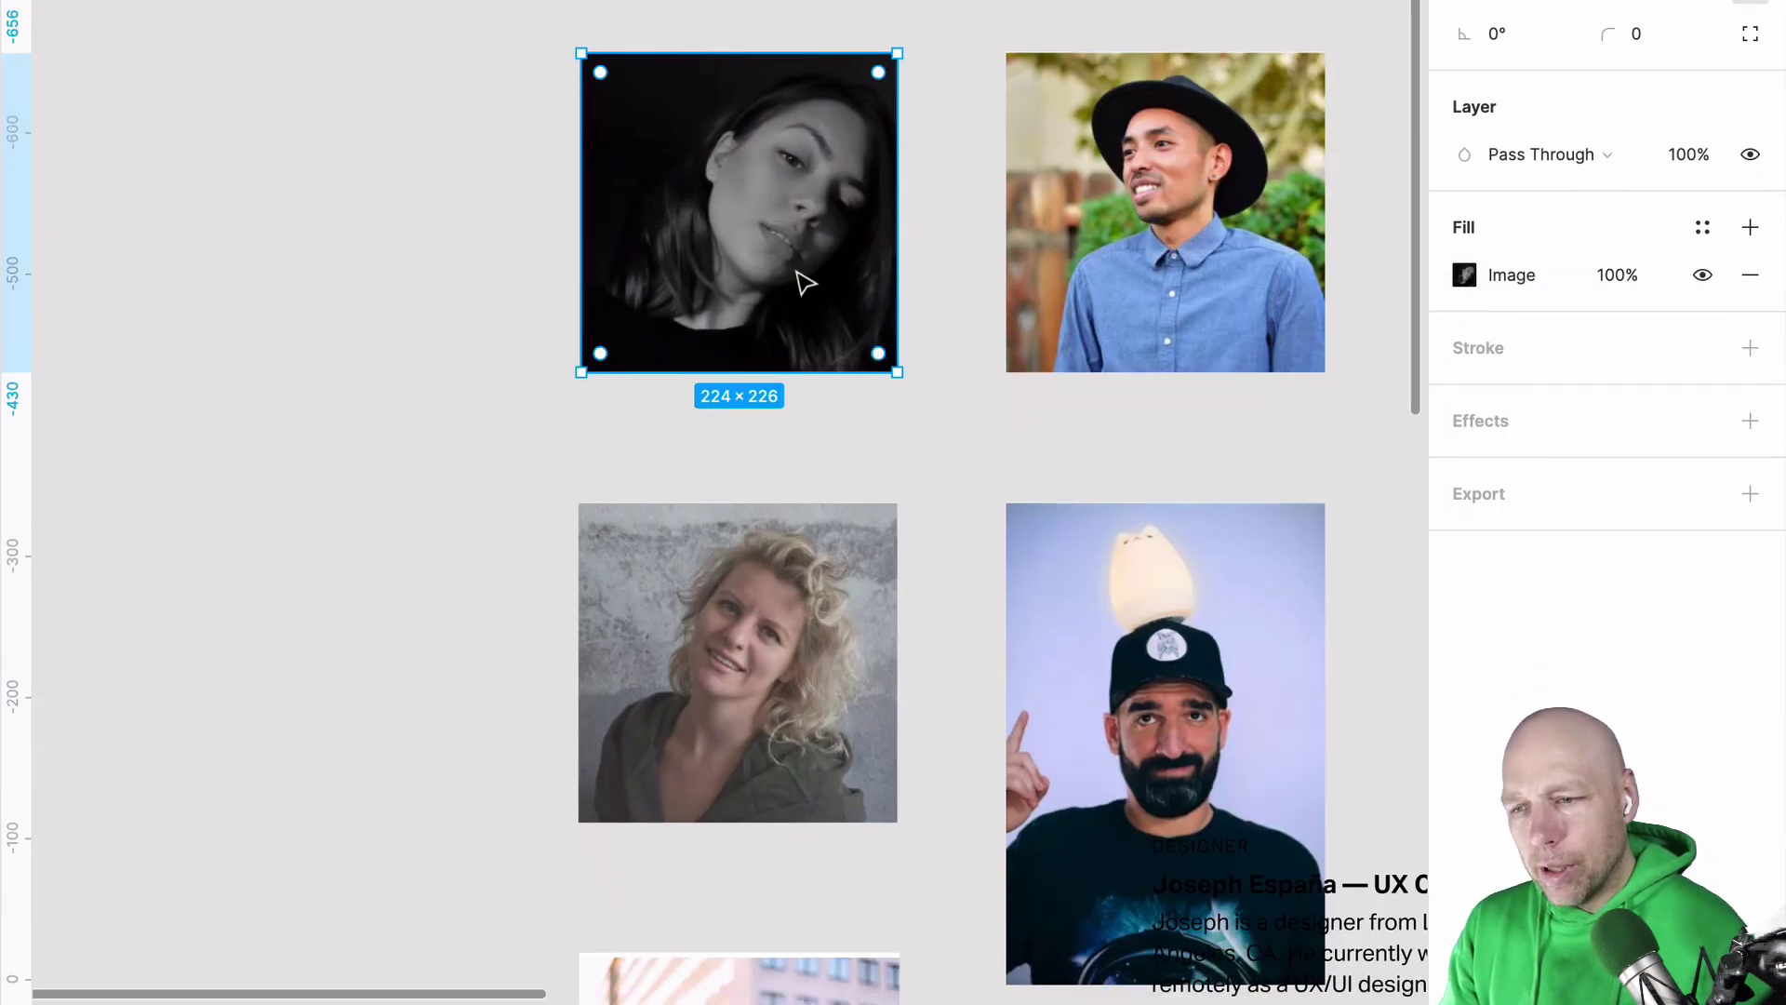
right_click(790, 343)
mouse_move(1031, 1004)
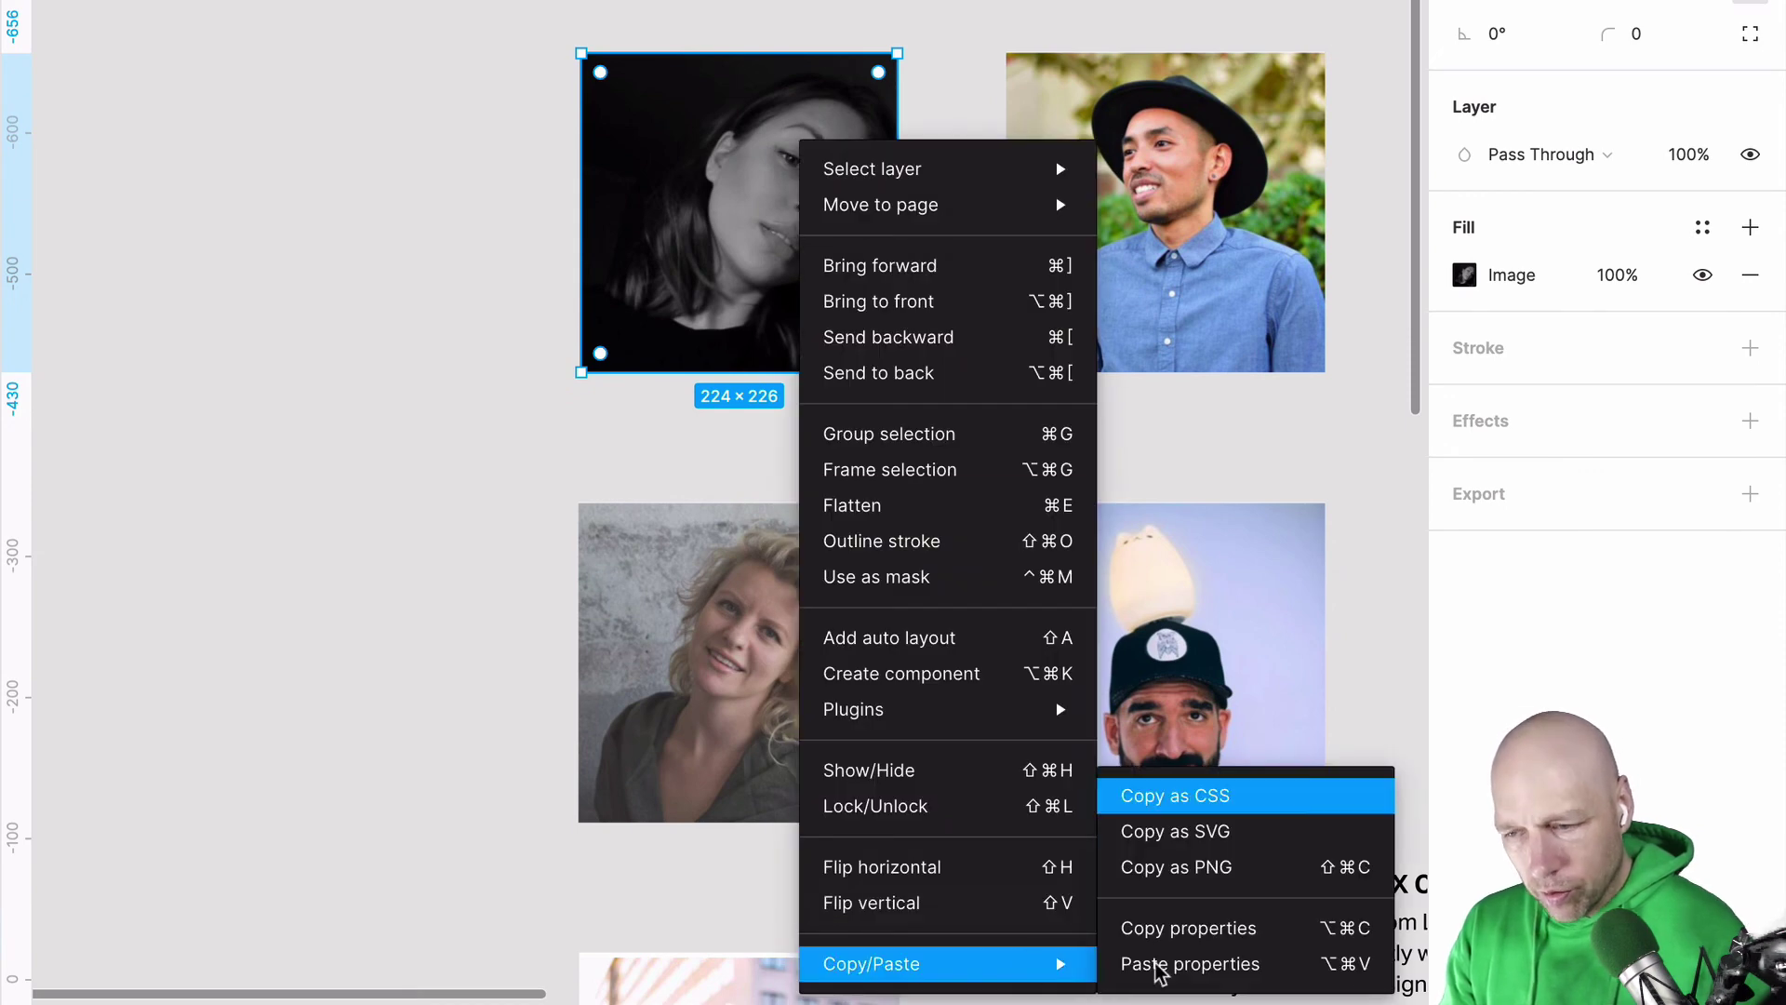
left_click(1367, 964)
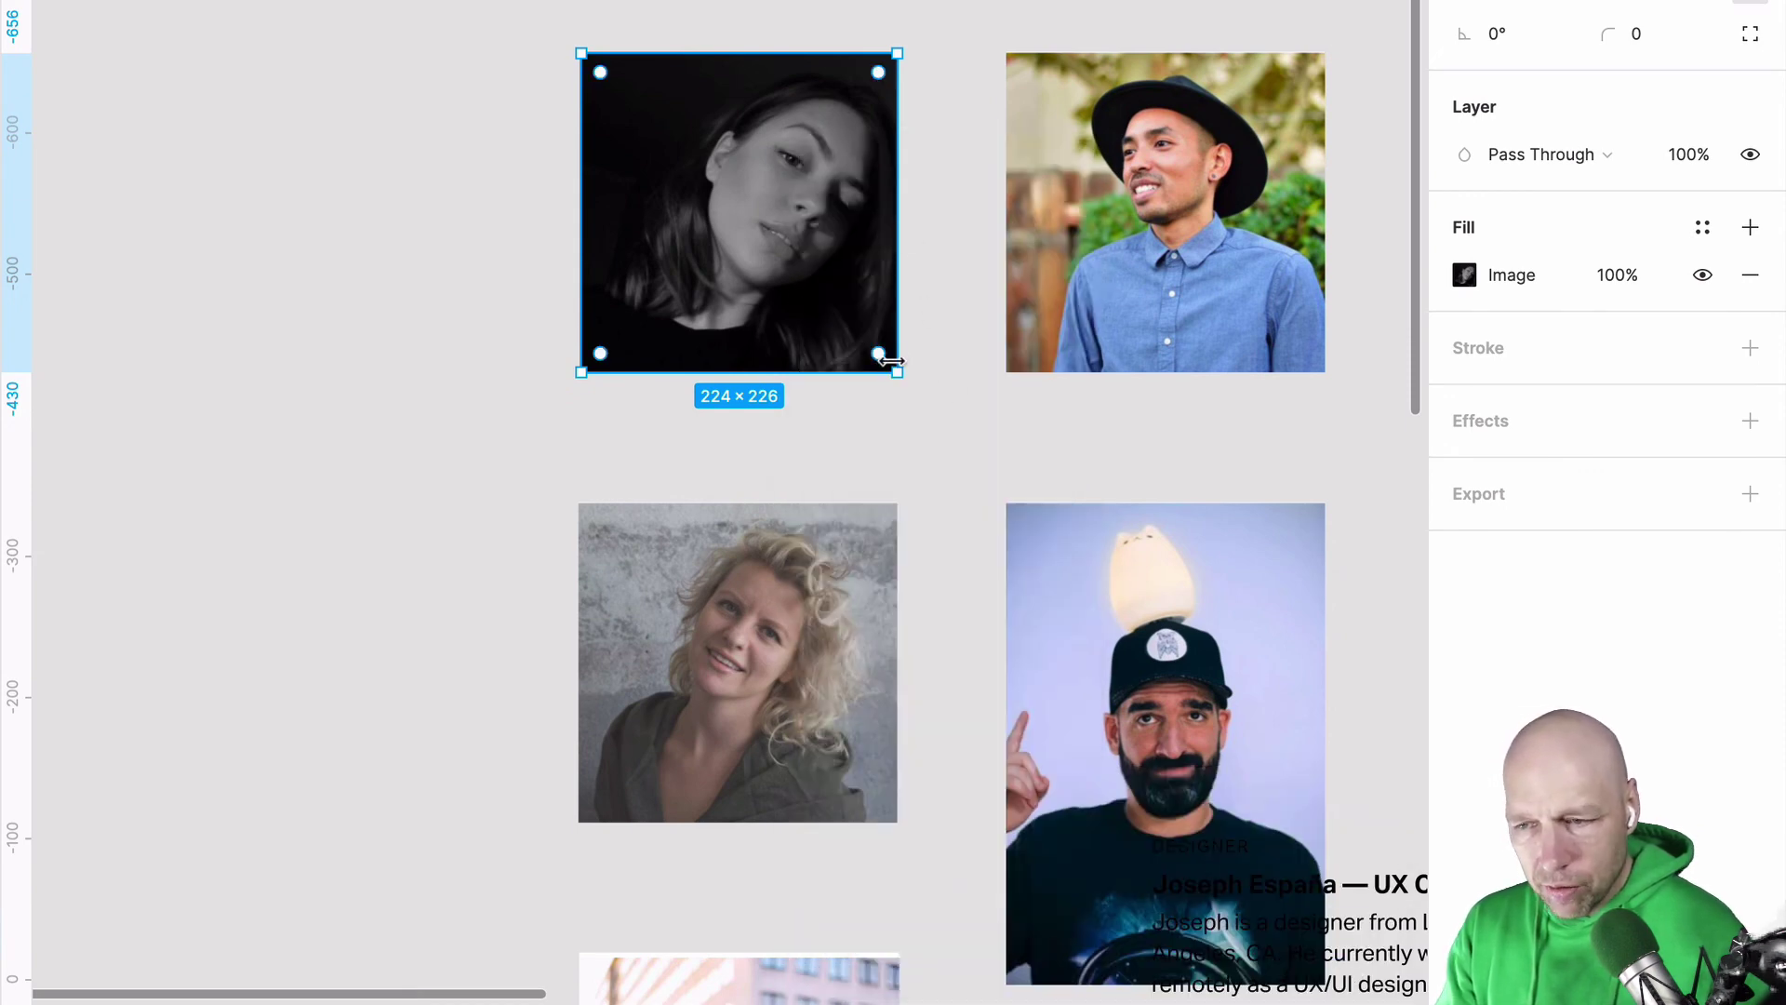
Step: Change the fill type of the third card's grey rectangle from Solid to Image
scroll(726, 316, "right", 15)
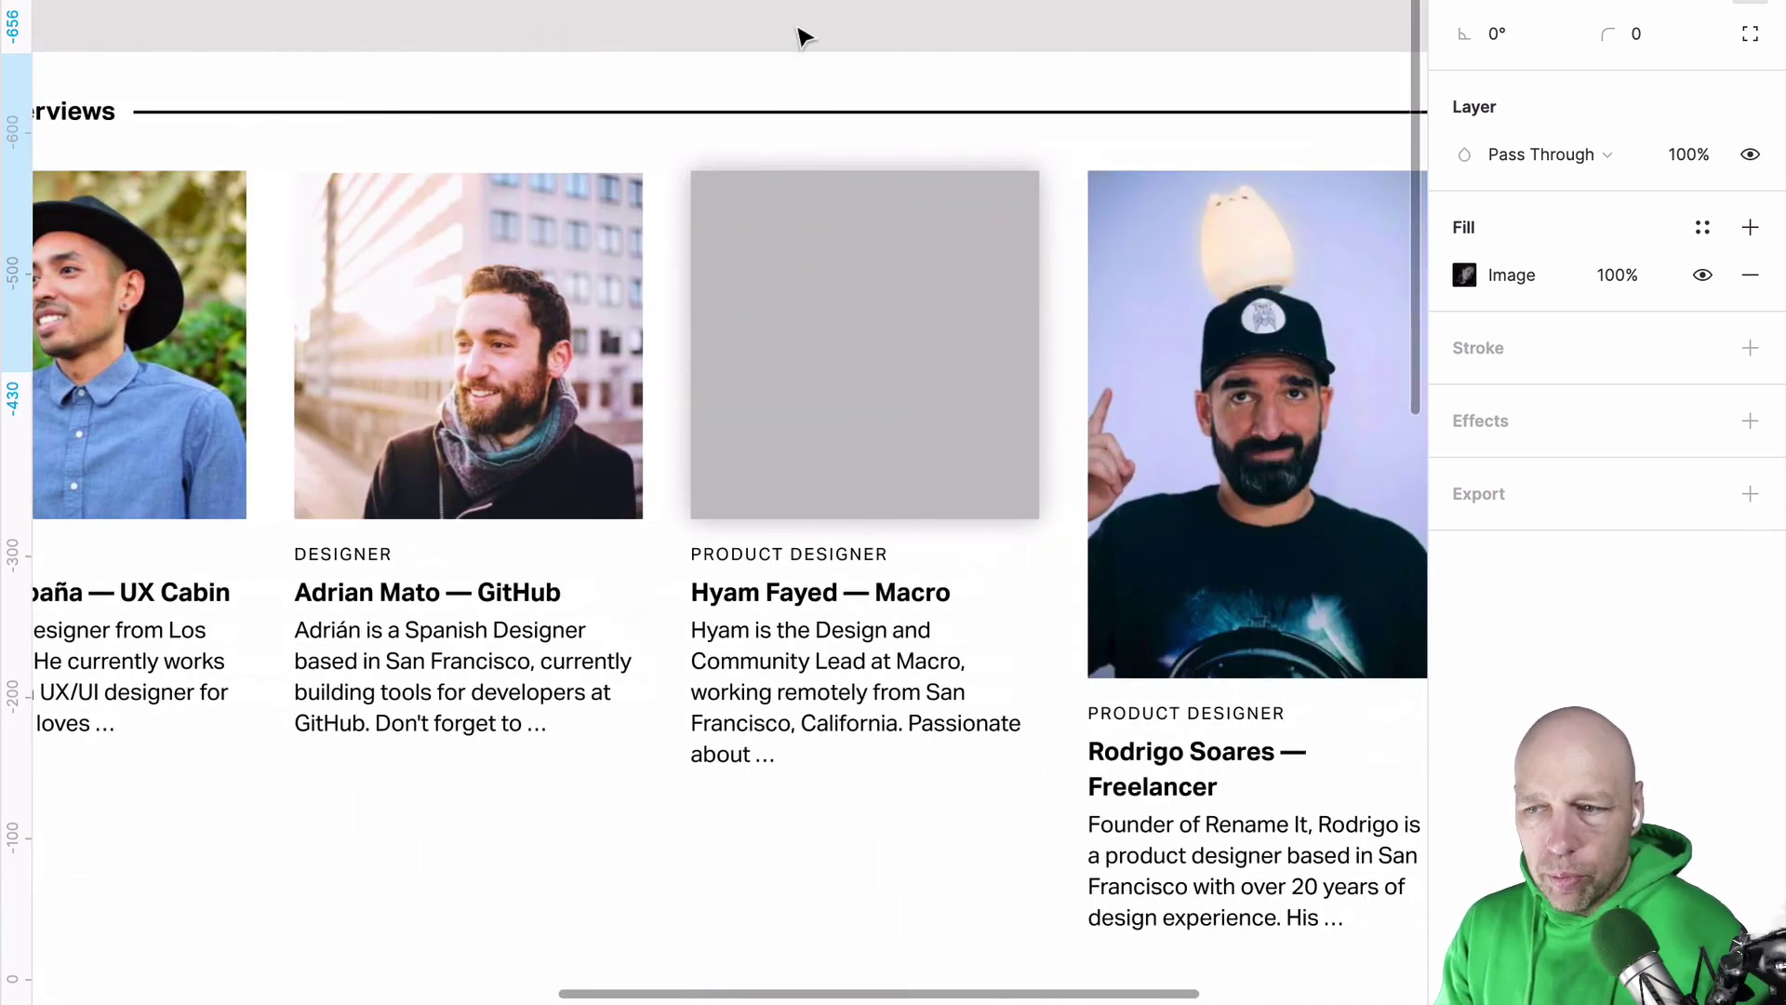
left_click(805, 37)
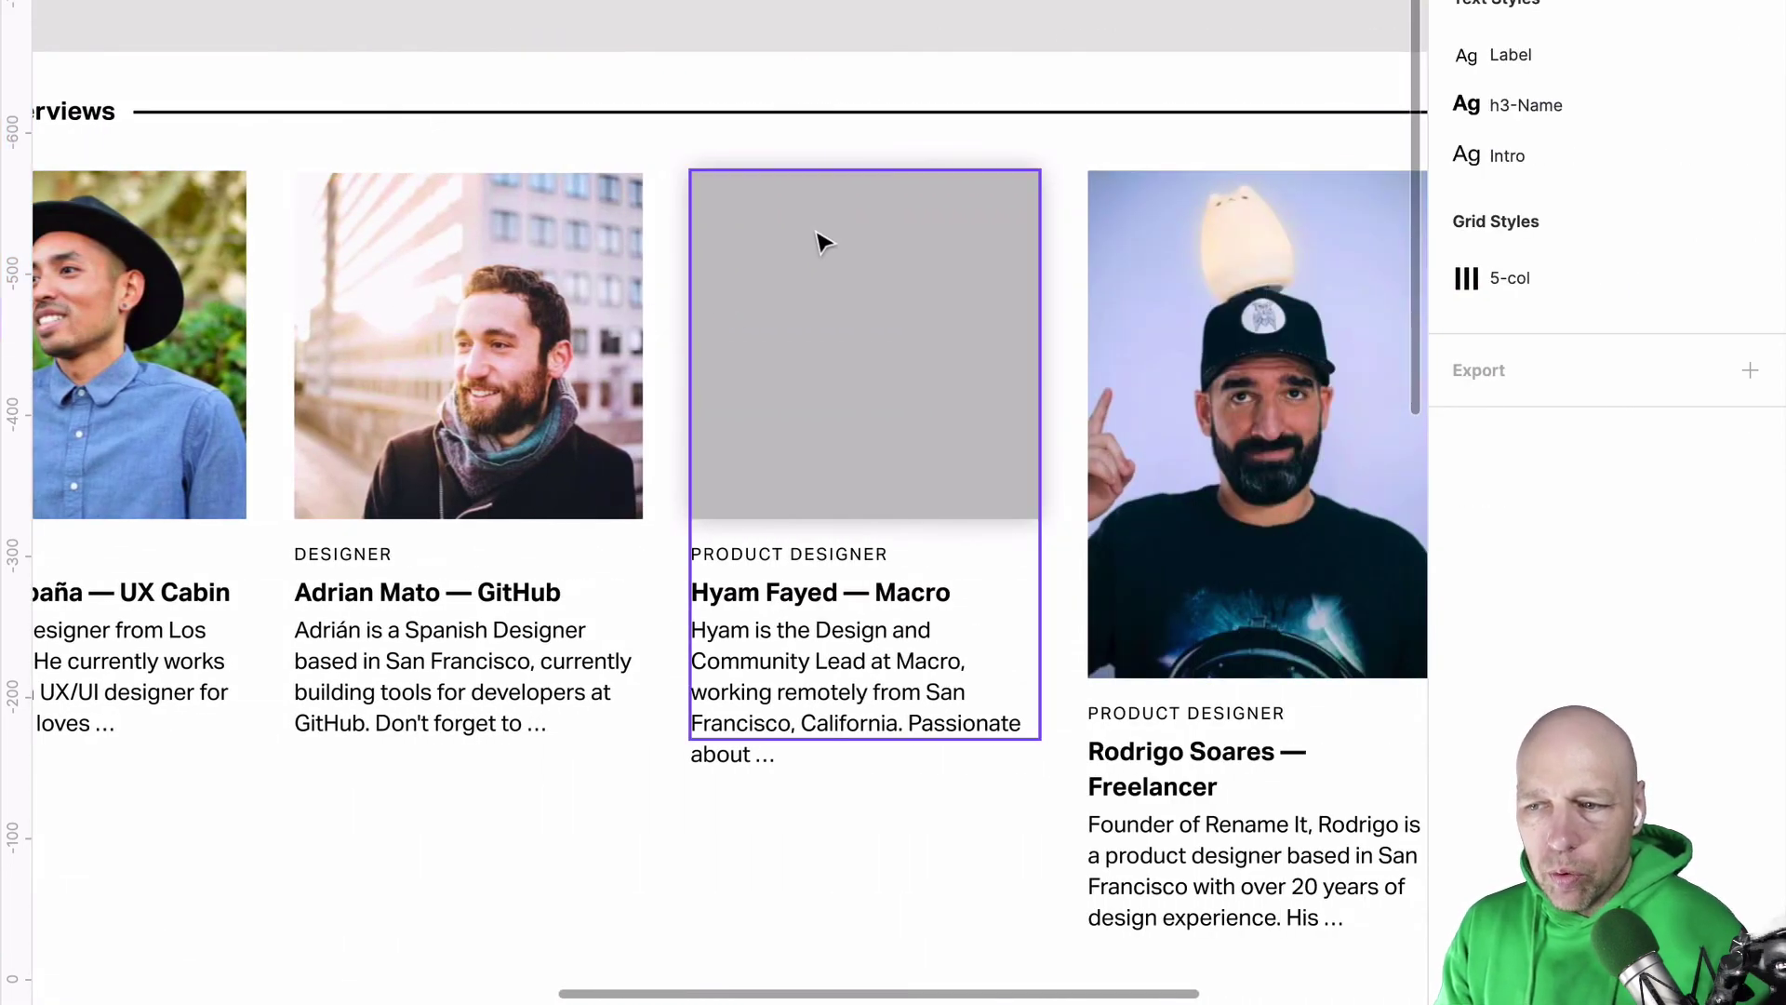
left_click(821, 239)
left_click(822, 243)
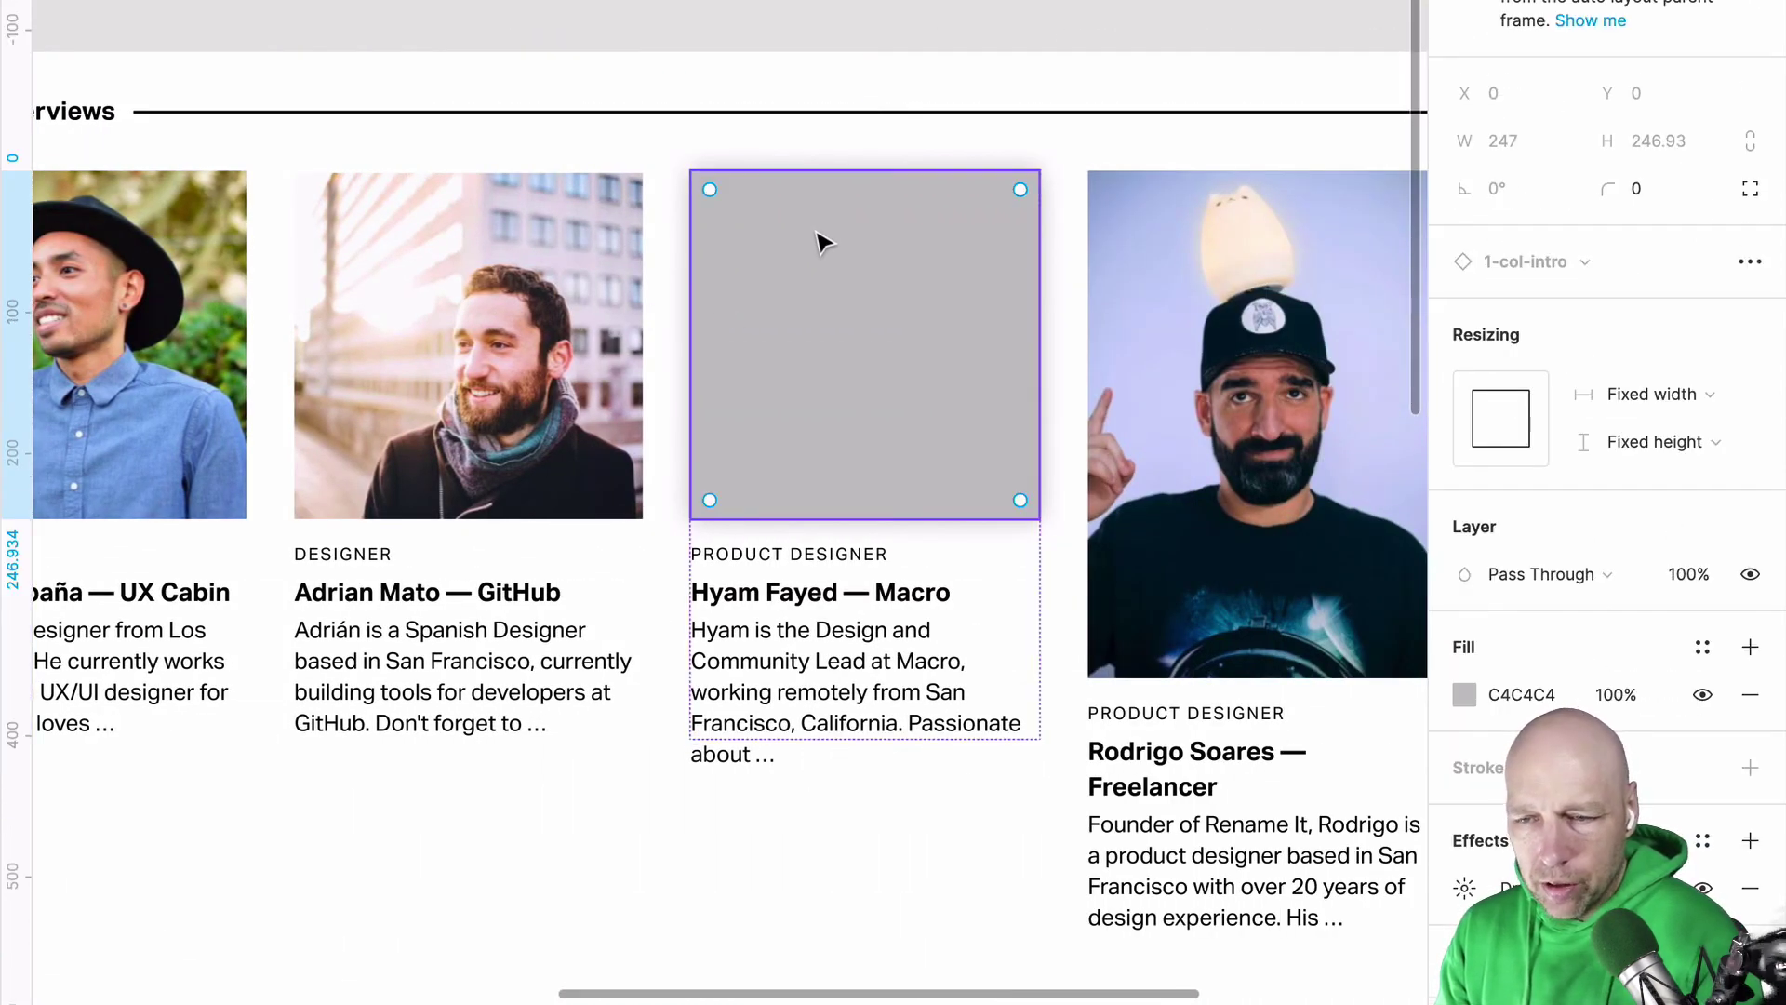
left_click(1461, 694)
left_click(1139, 229)
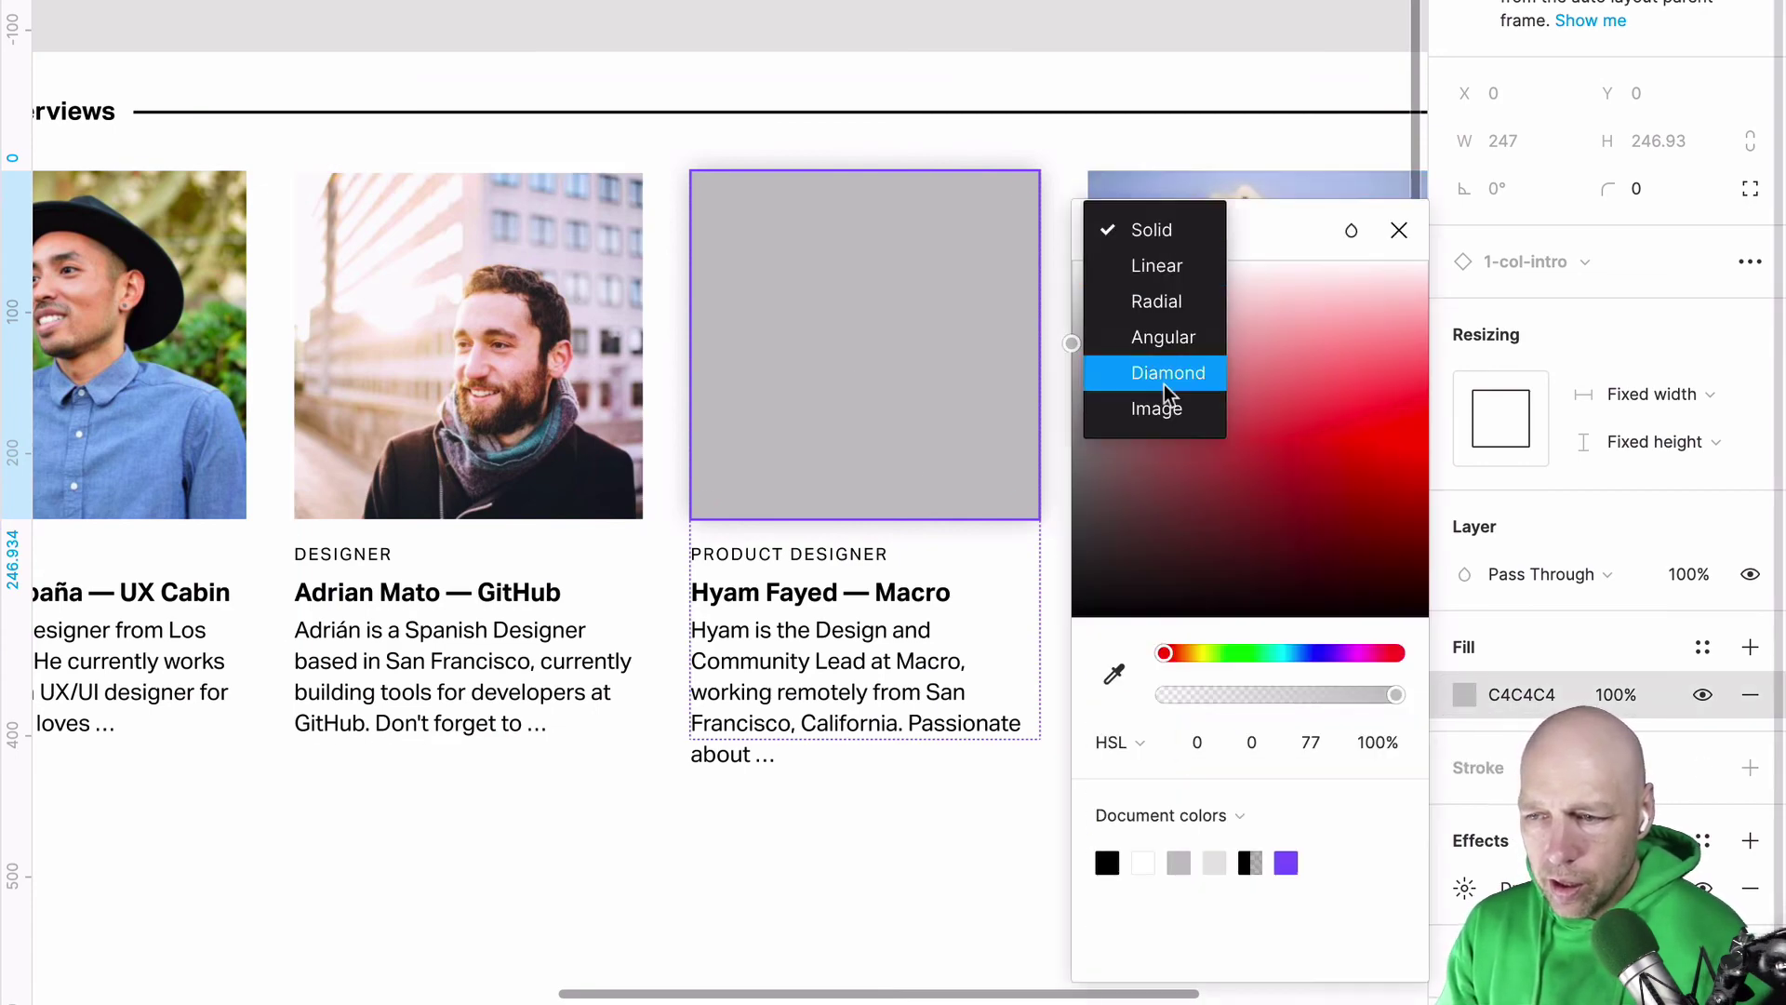
left_click(1163, 408)
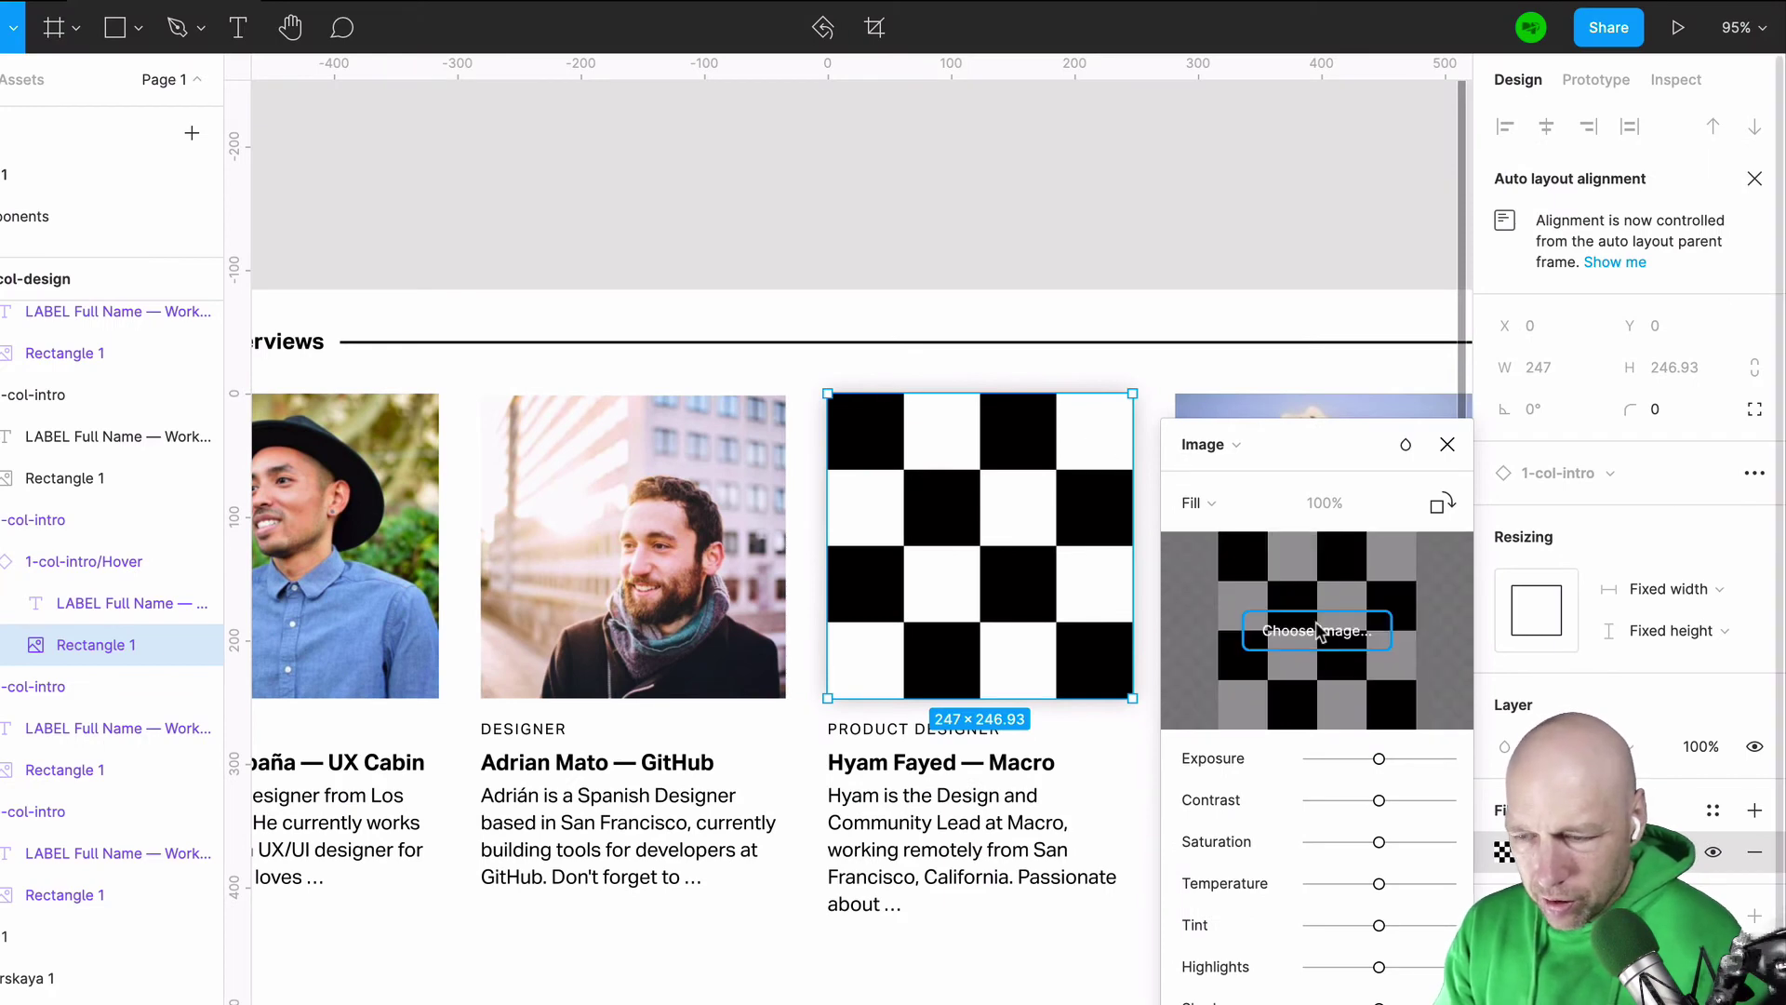
Step: Load the black-and-white portrait file as the rectangle's image fill and close the fill settings
left_click(1293, 642)
double_click(631, 102)
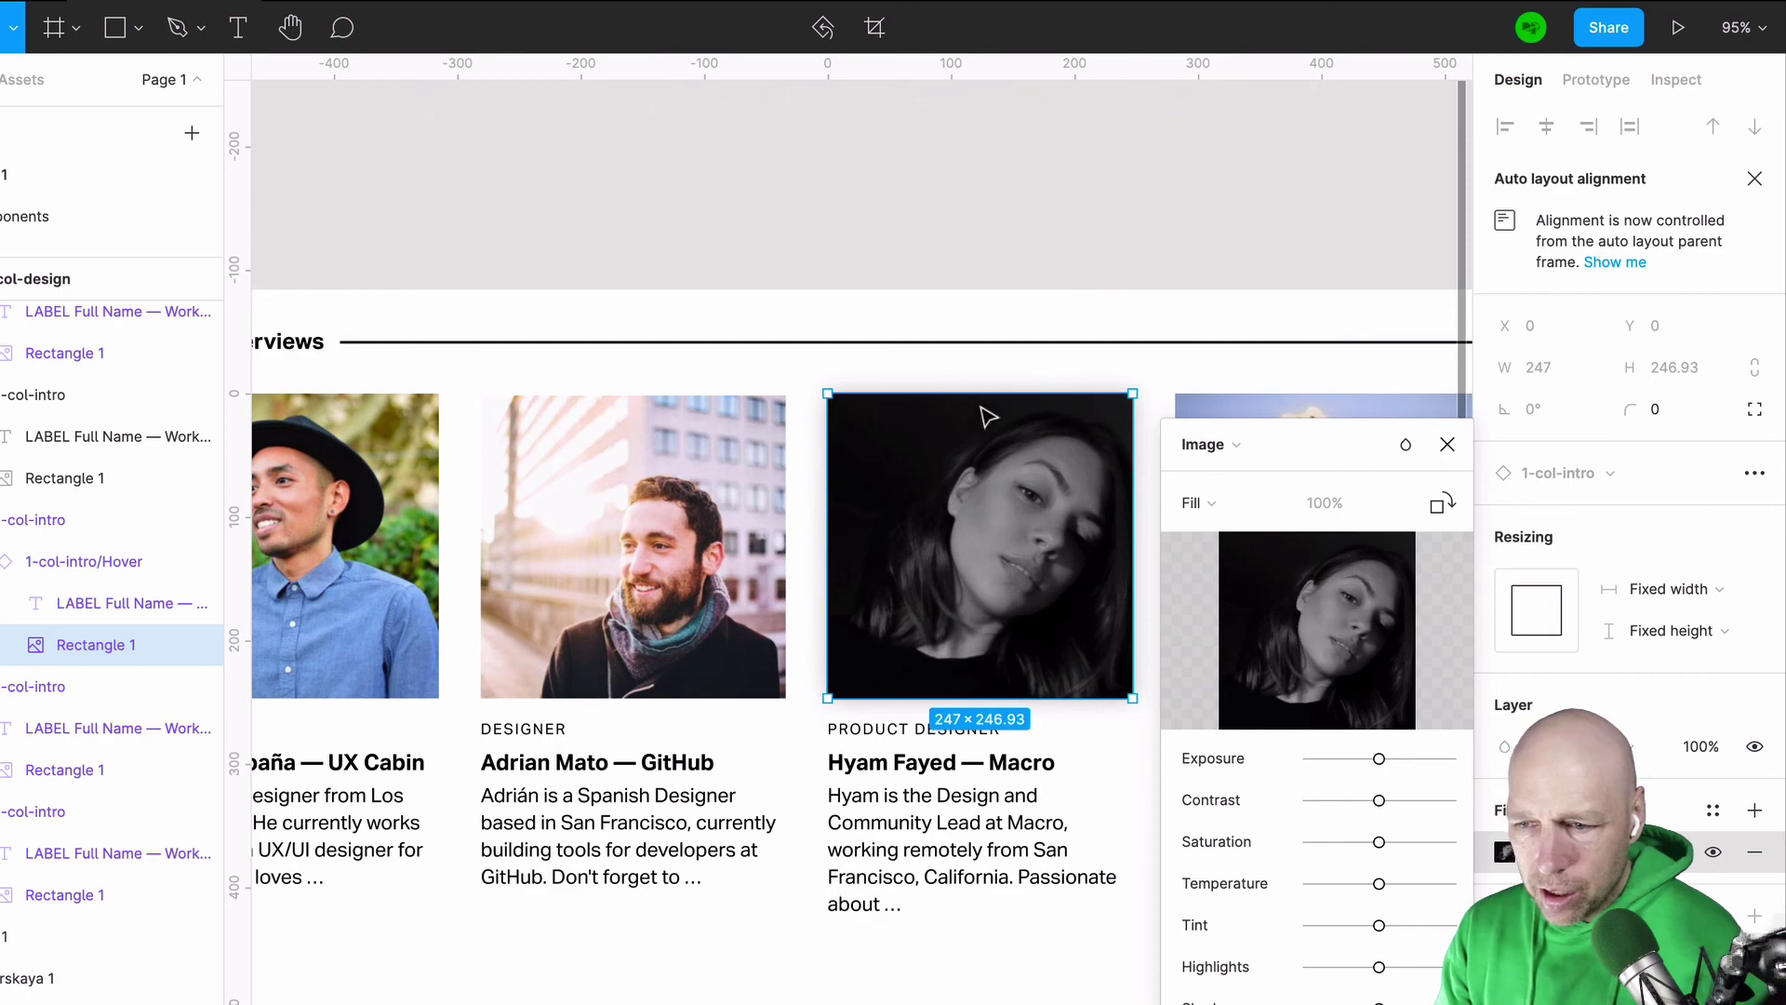
scroll(870, 410, "up", 10)
scroll(890, 419, "up", 1)
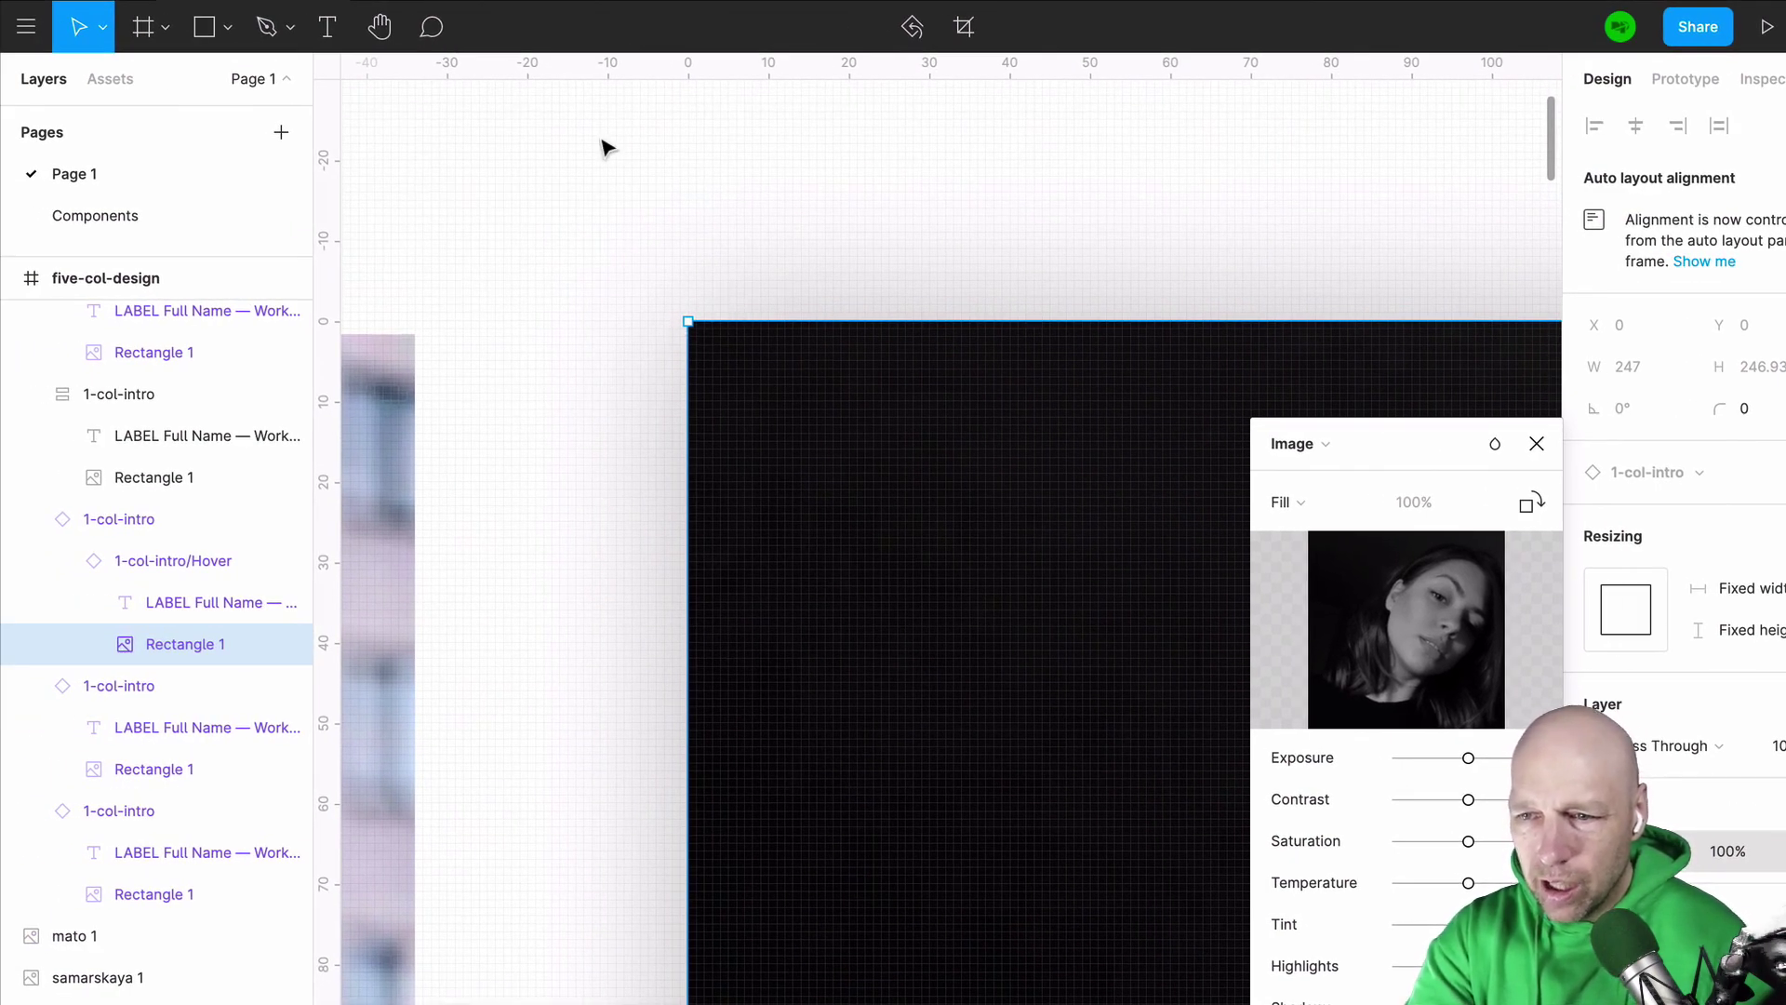
key("Escape")
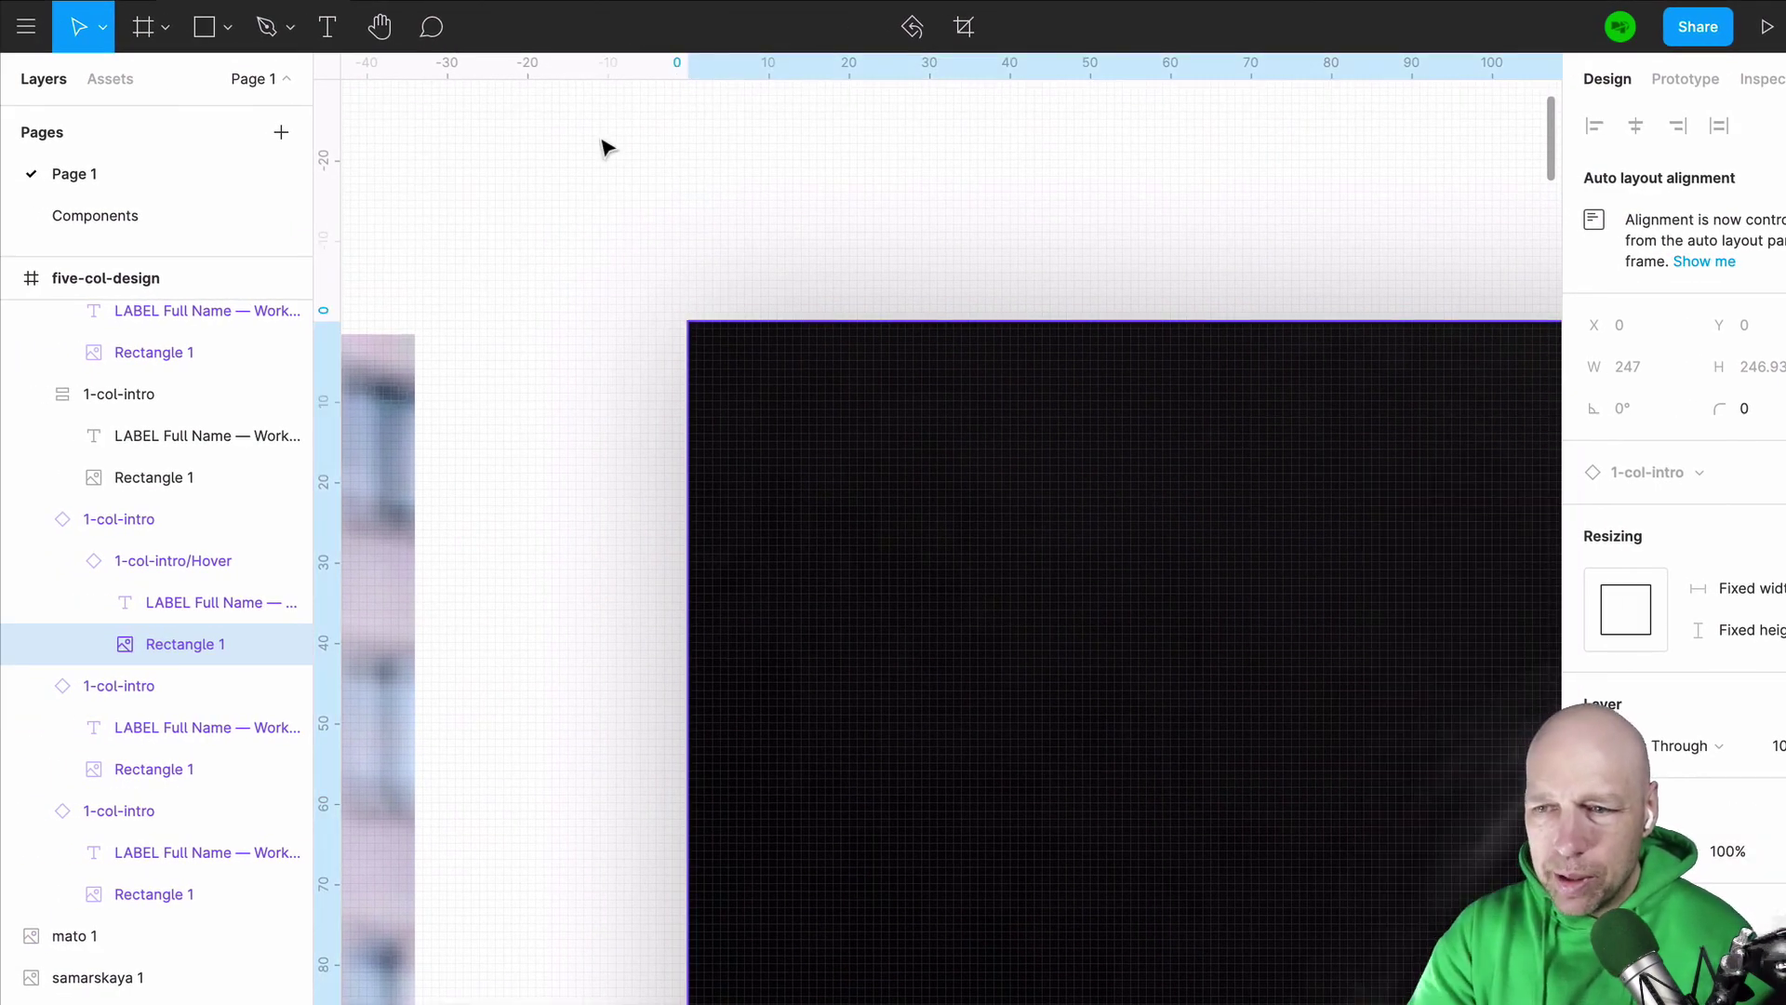
Step: On the Components page, change the drop shadow colour of the 1-col-intro hover variant's grey rectangle to red D10101
left_click(119, 216)
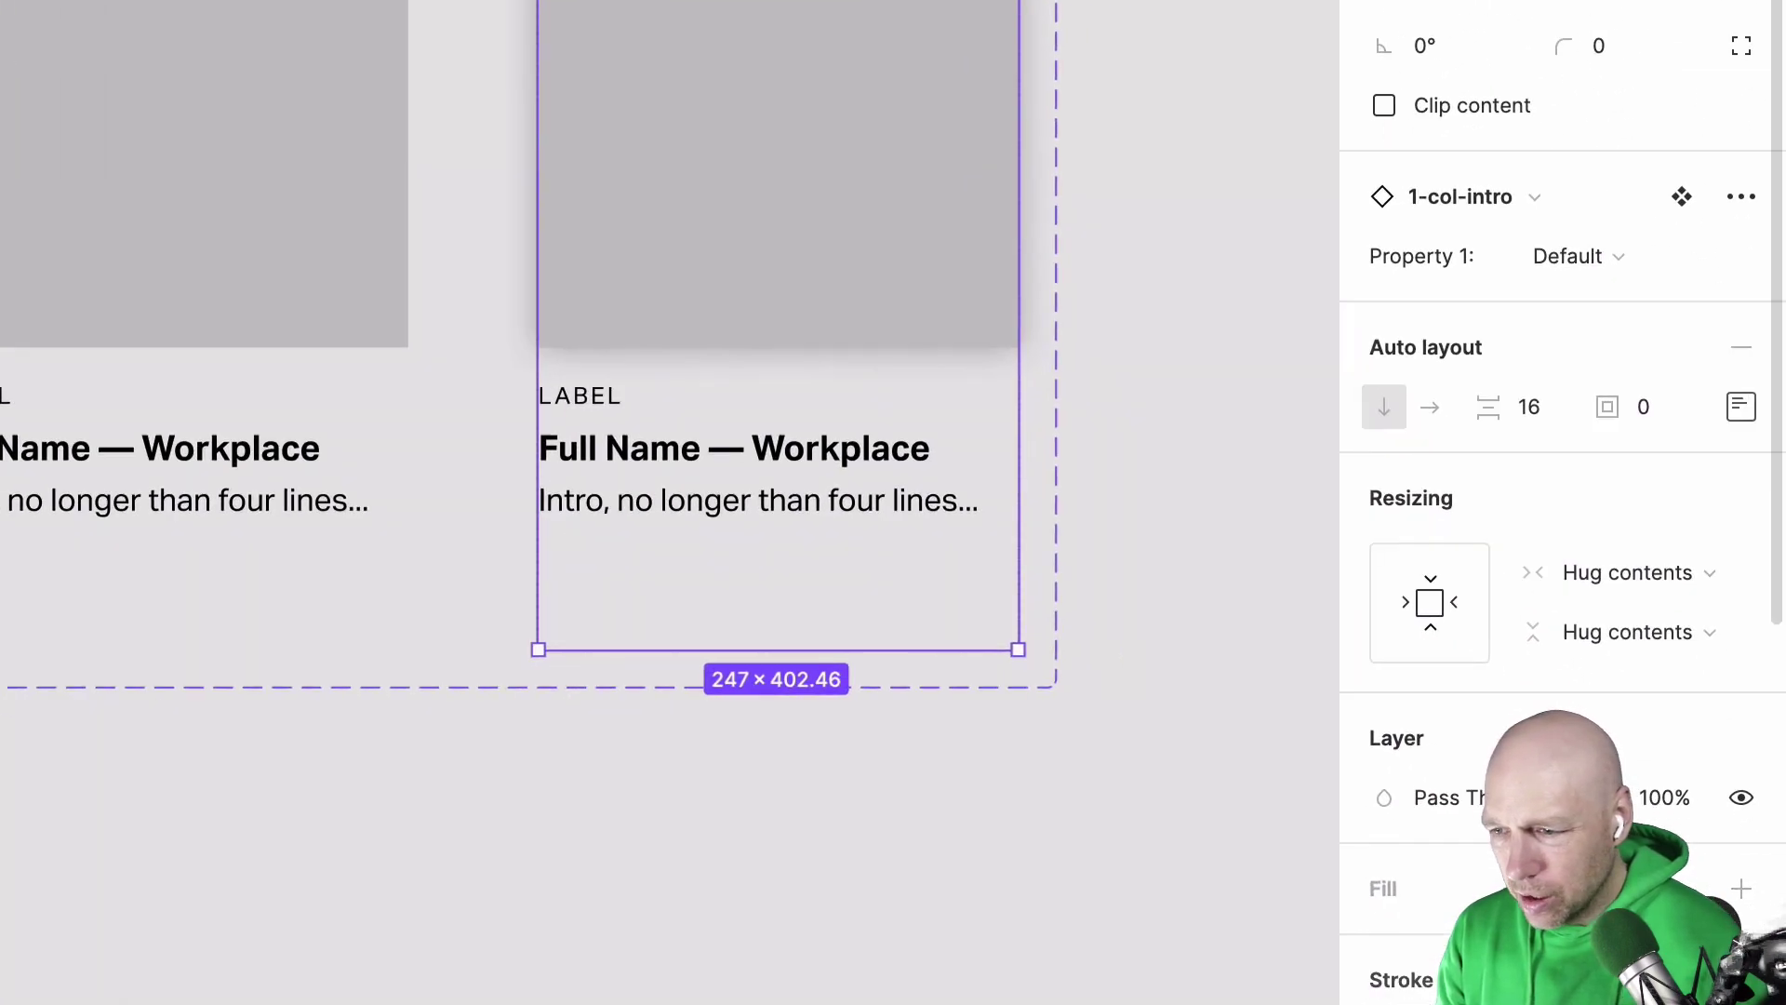
scroll(1609, 906, "down", 5)
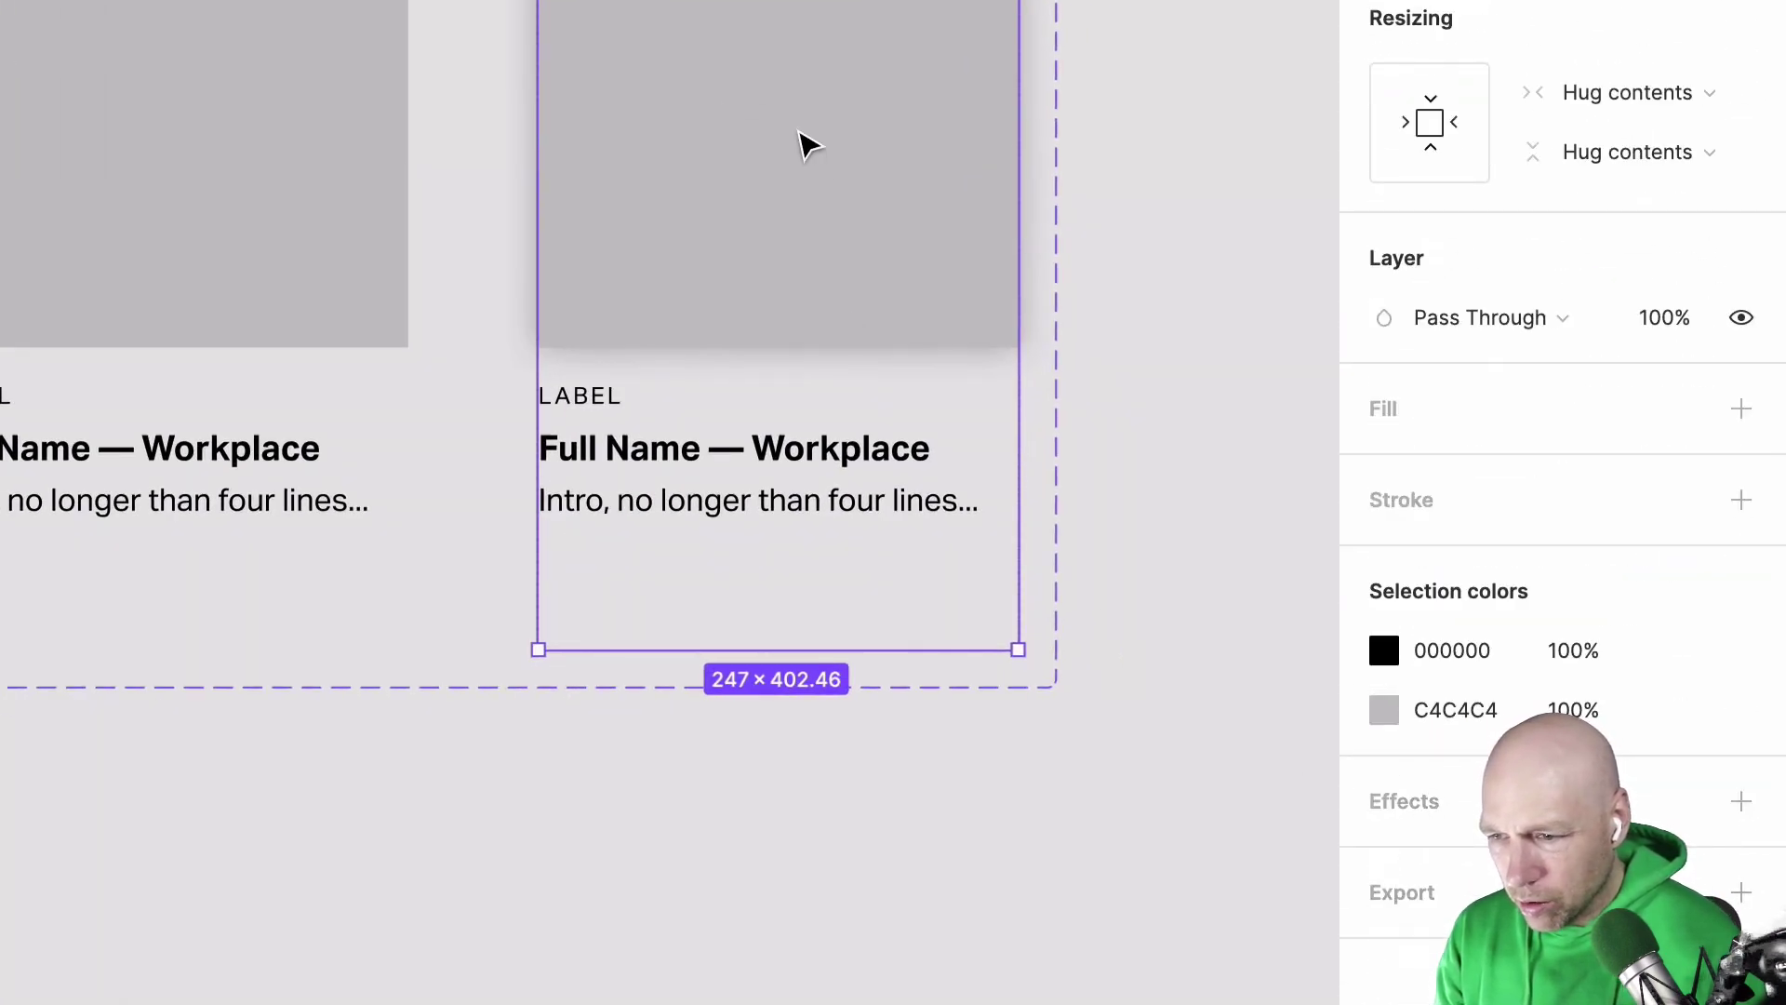
double_click(835, 192)
left_click(1384, 777)
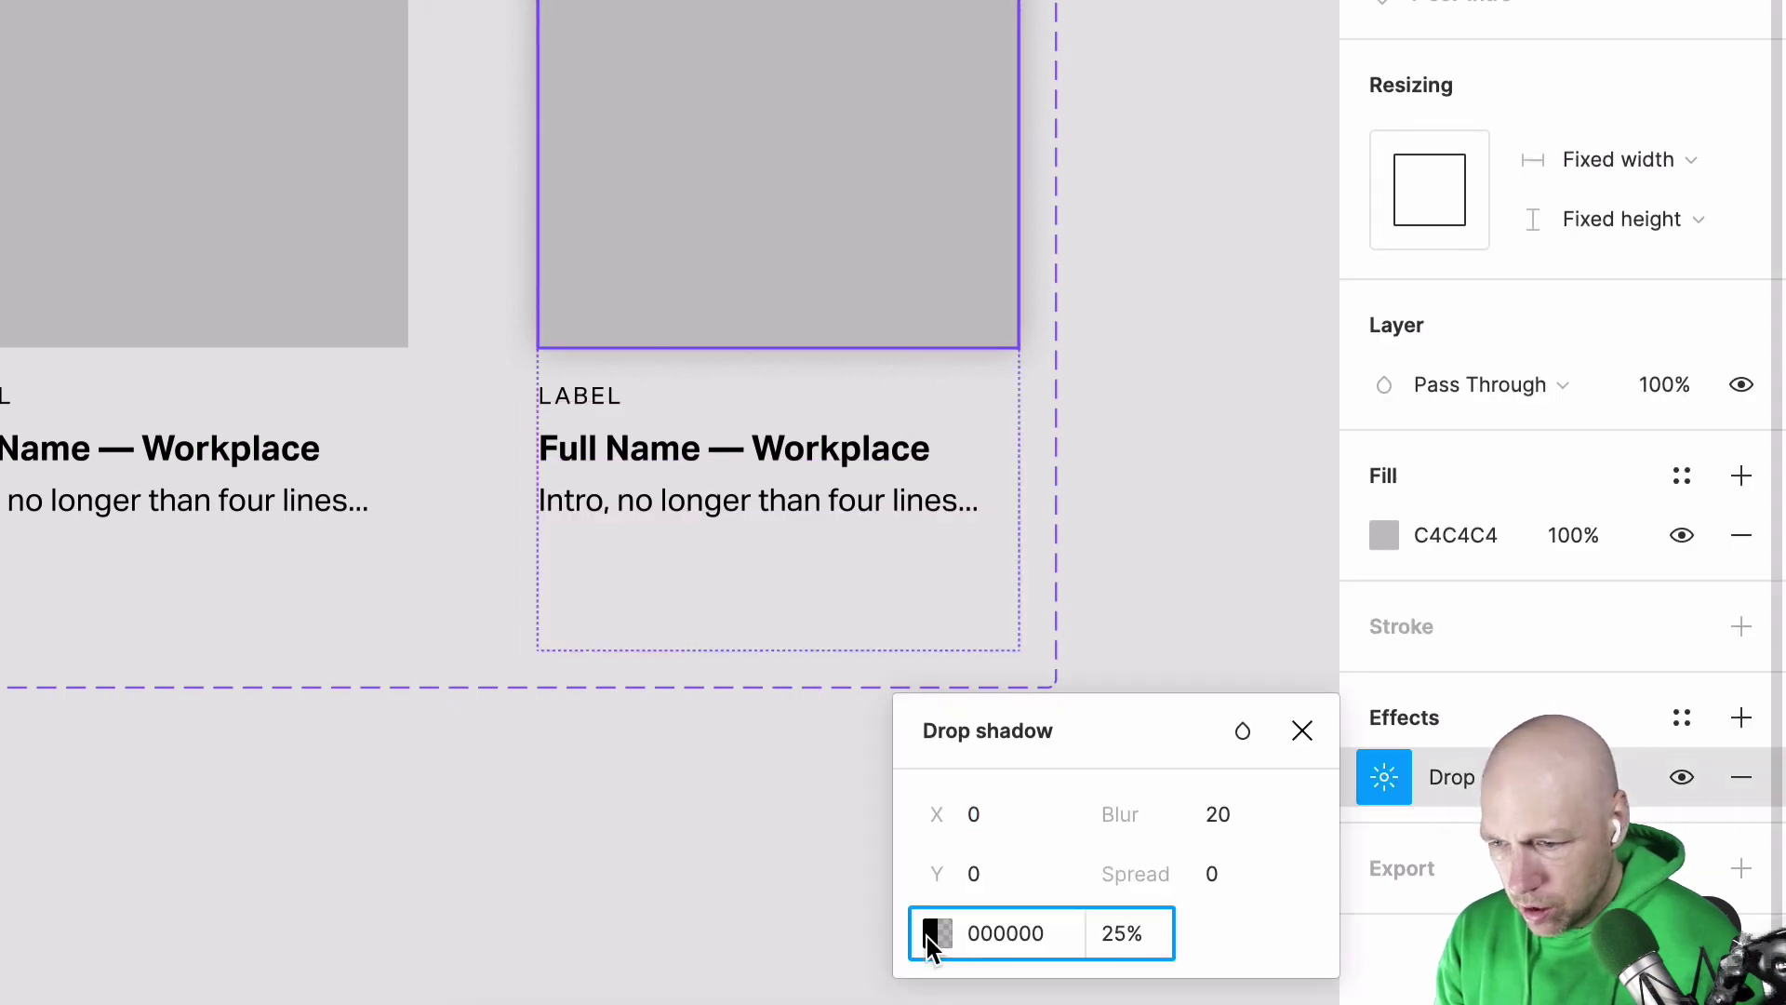
left_click(936, 933)
left_click(889, 338)
Step: Set the red drop shadow's opacity to 100% and check the effect around the black-and-white portrait on Page 1
left_click(1146, 934)
key("BackSpace")
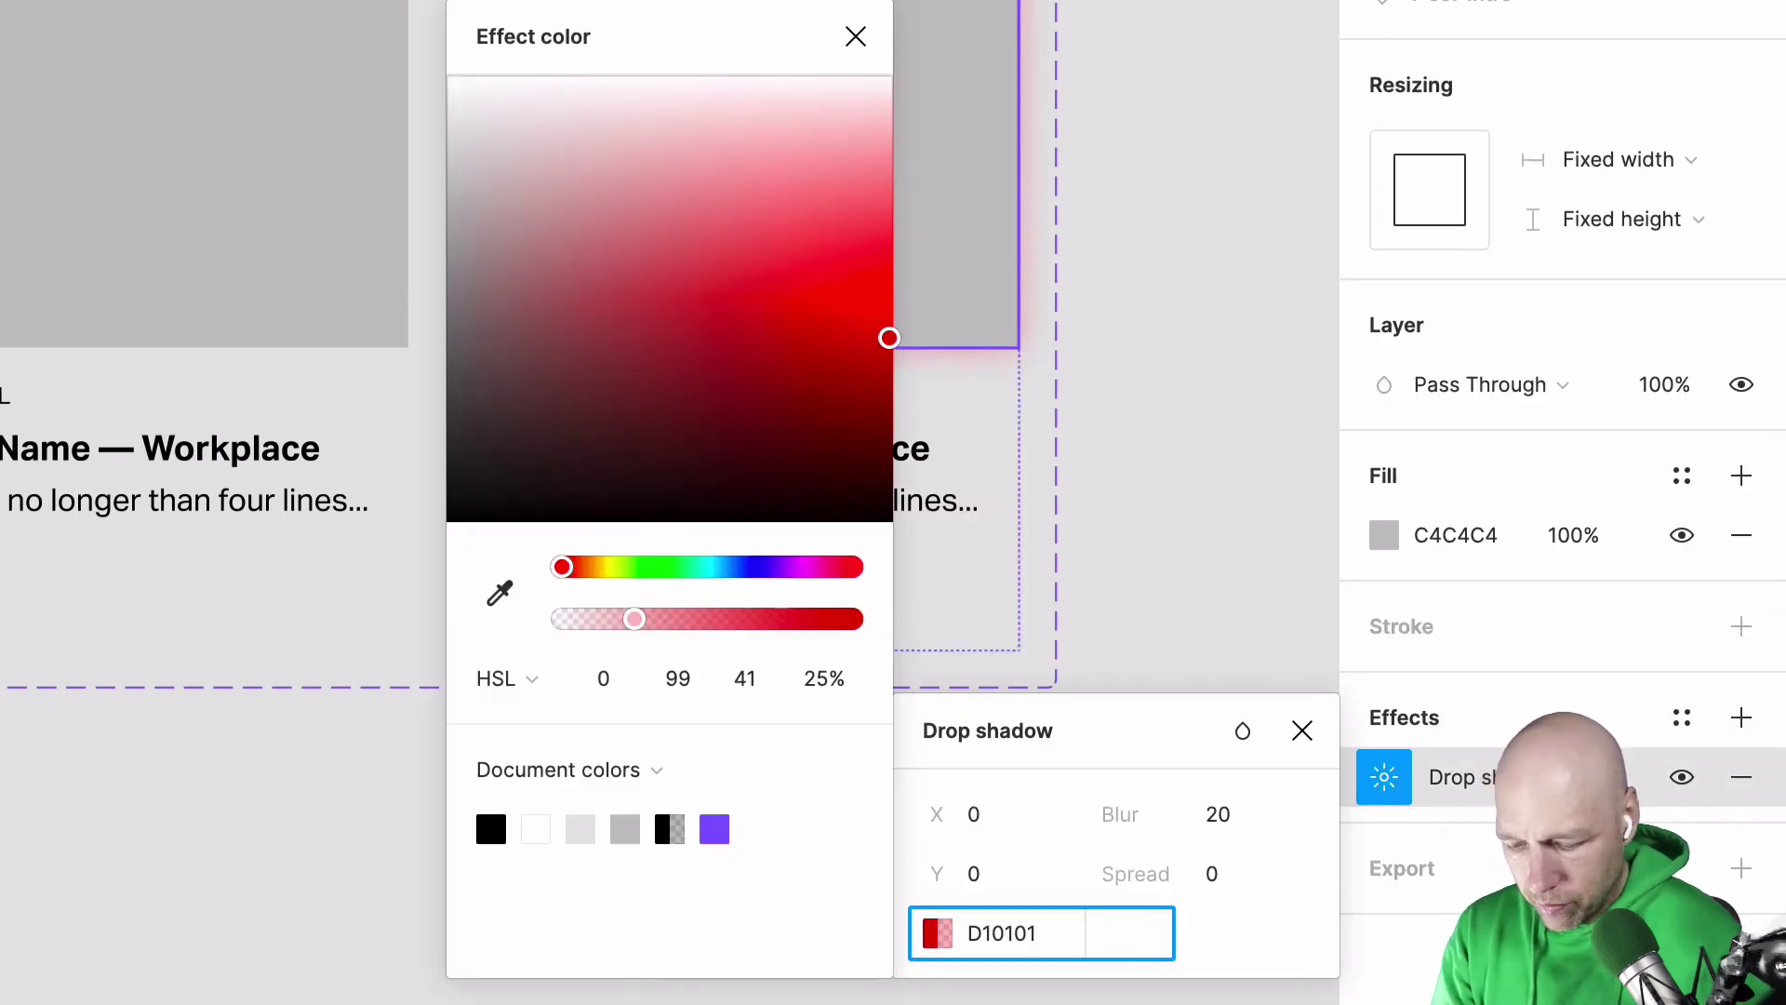
type("100")
key("Return")
key("Escape")
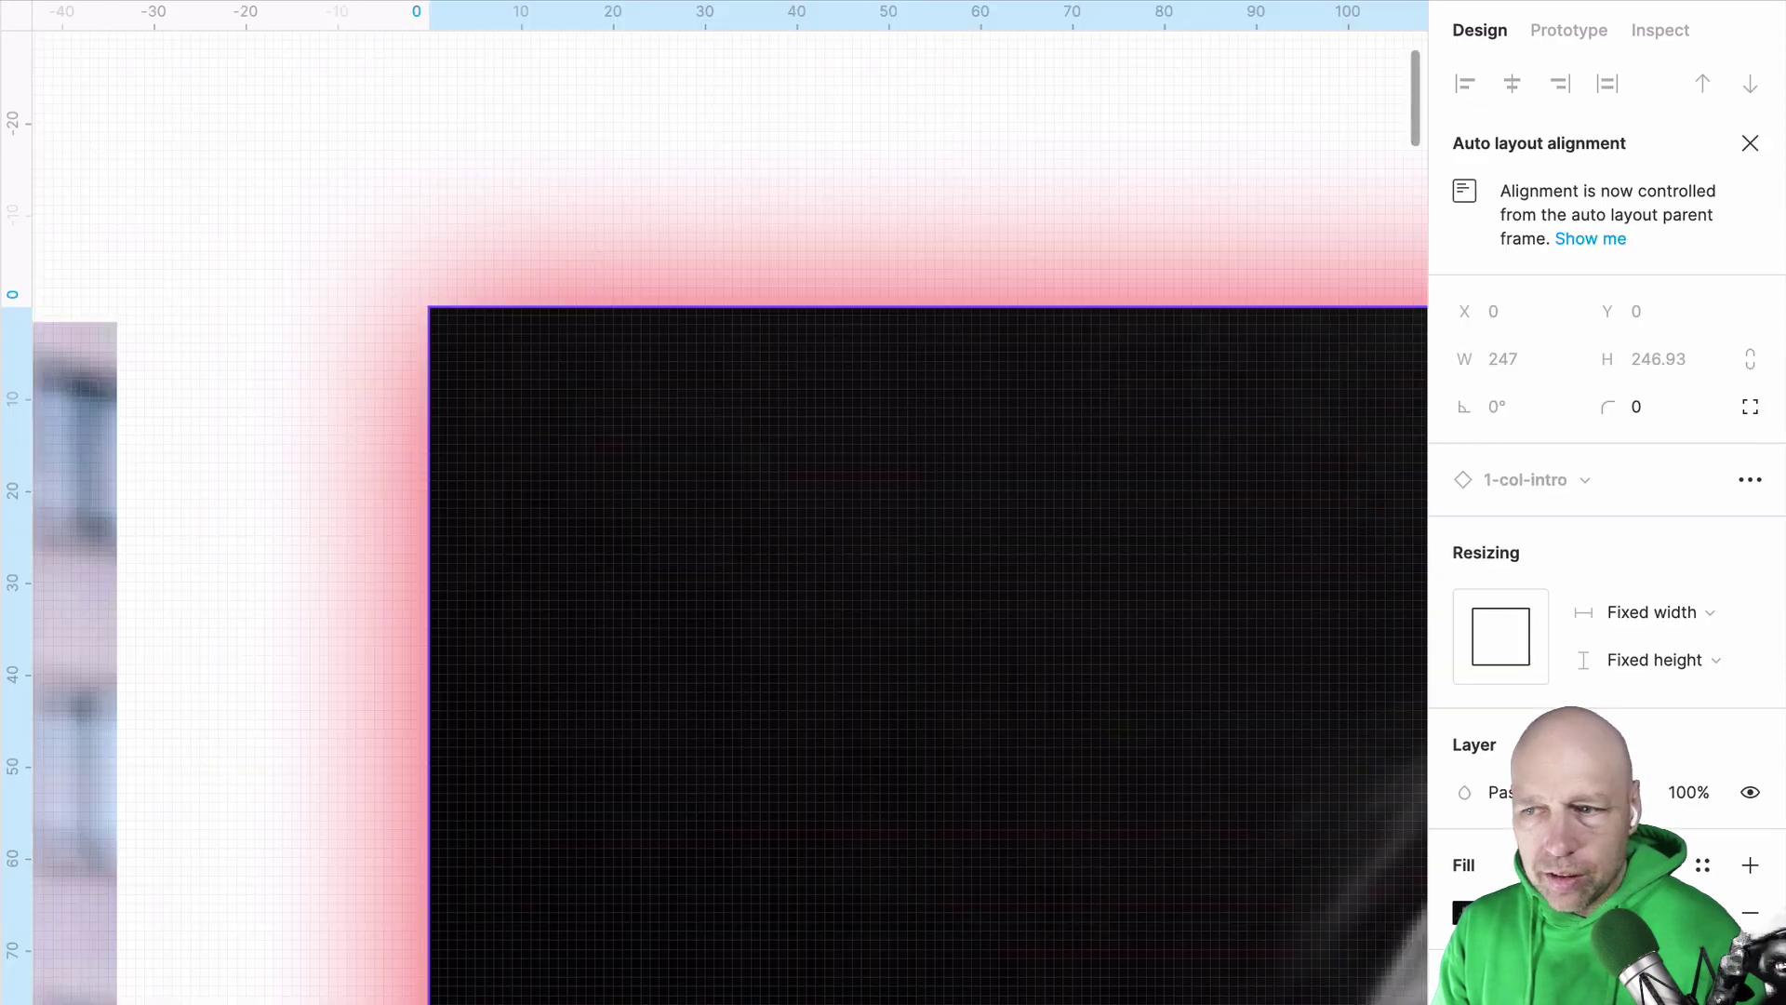
scroll(642, 204, "down", 6)
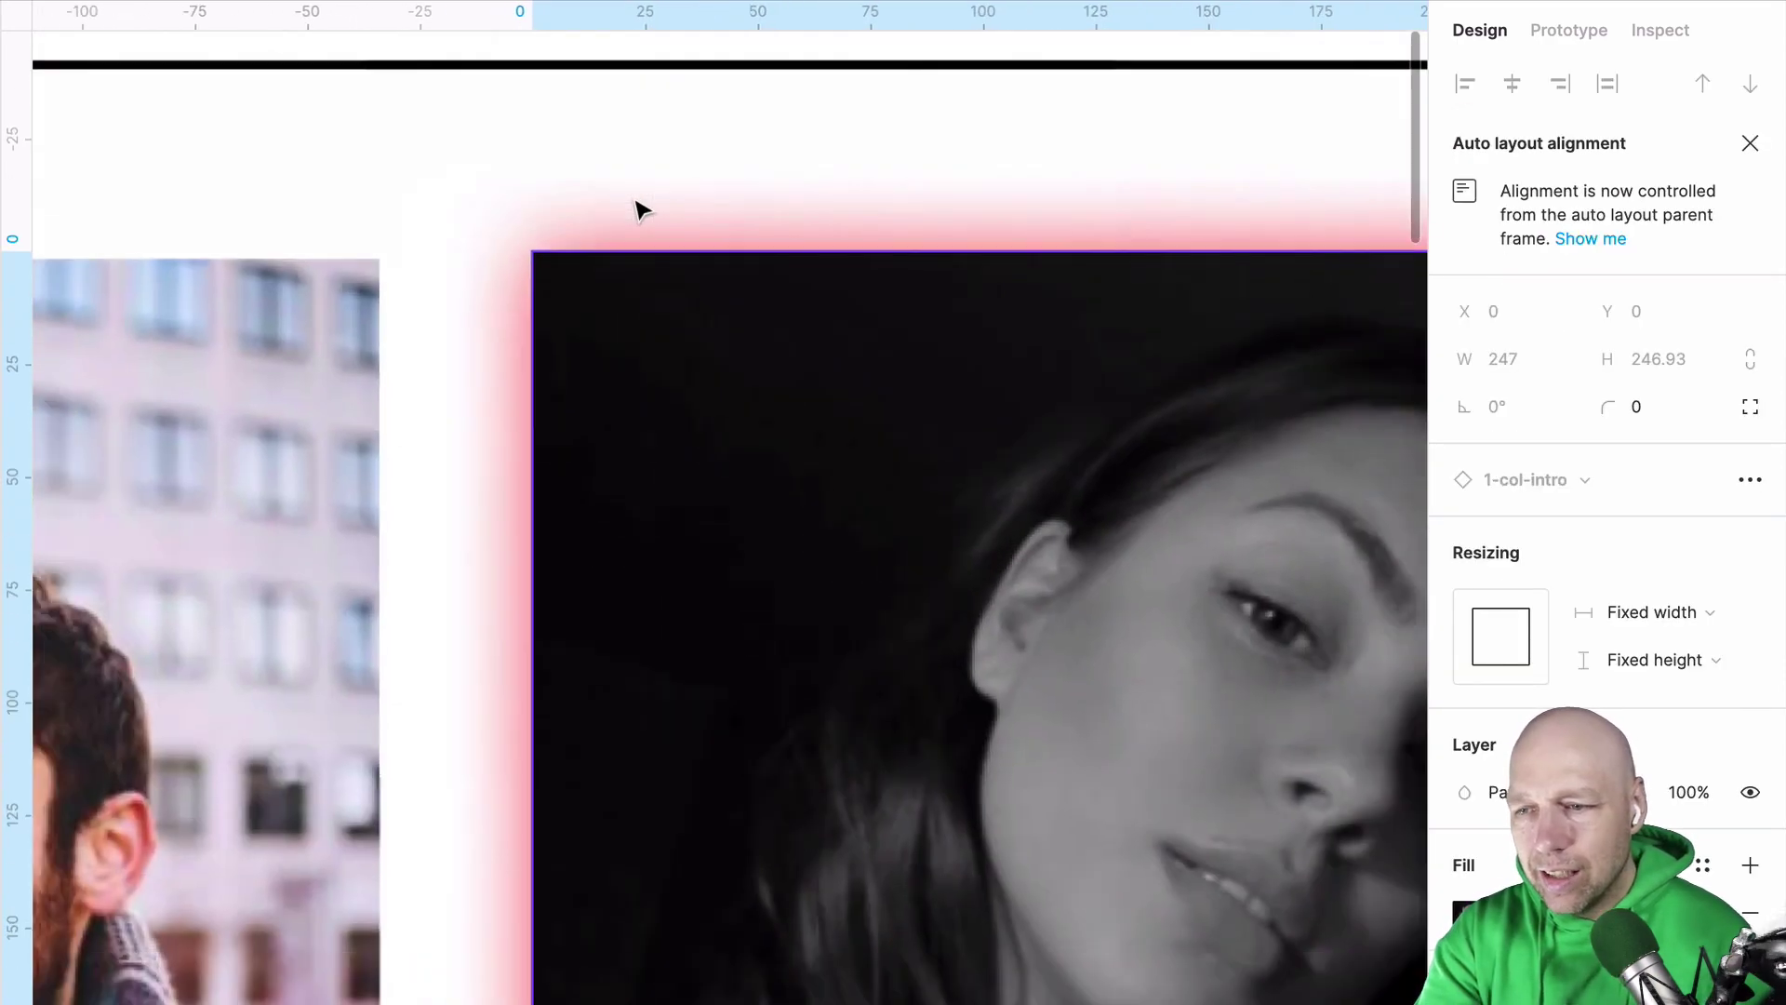
scroll(642, 210, "up", 3)
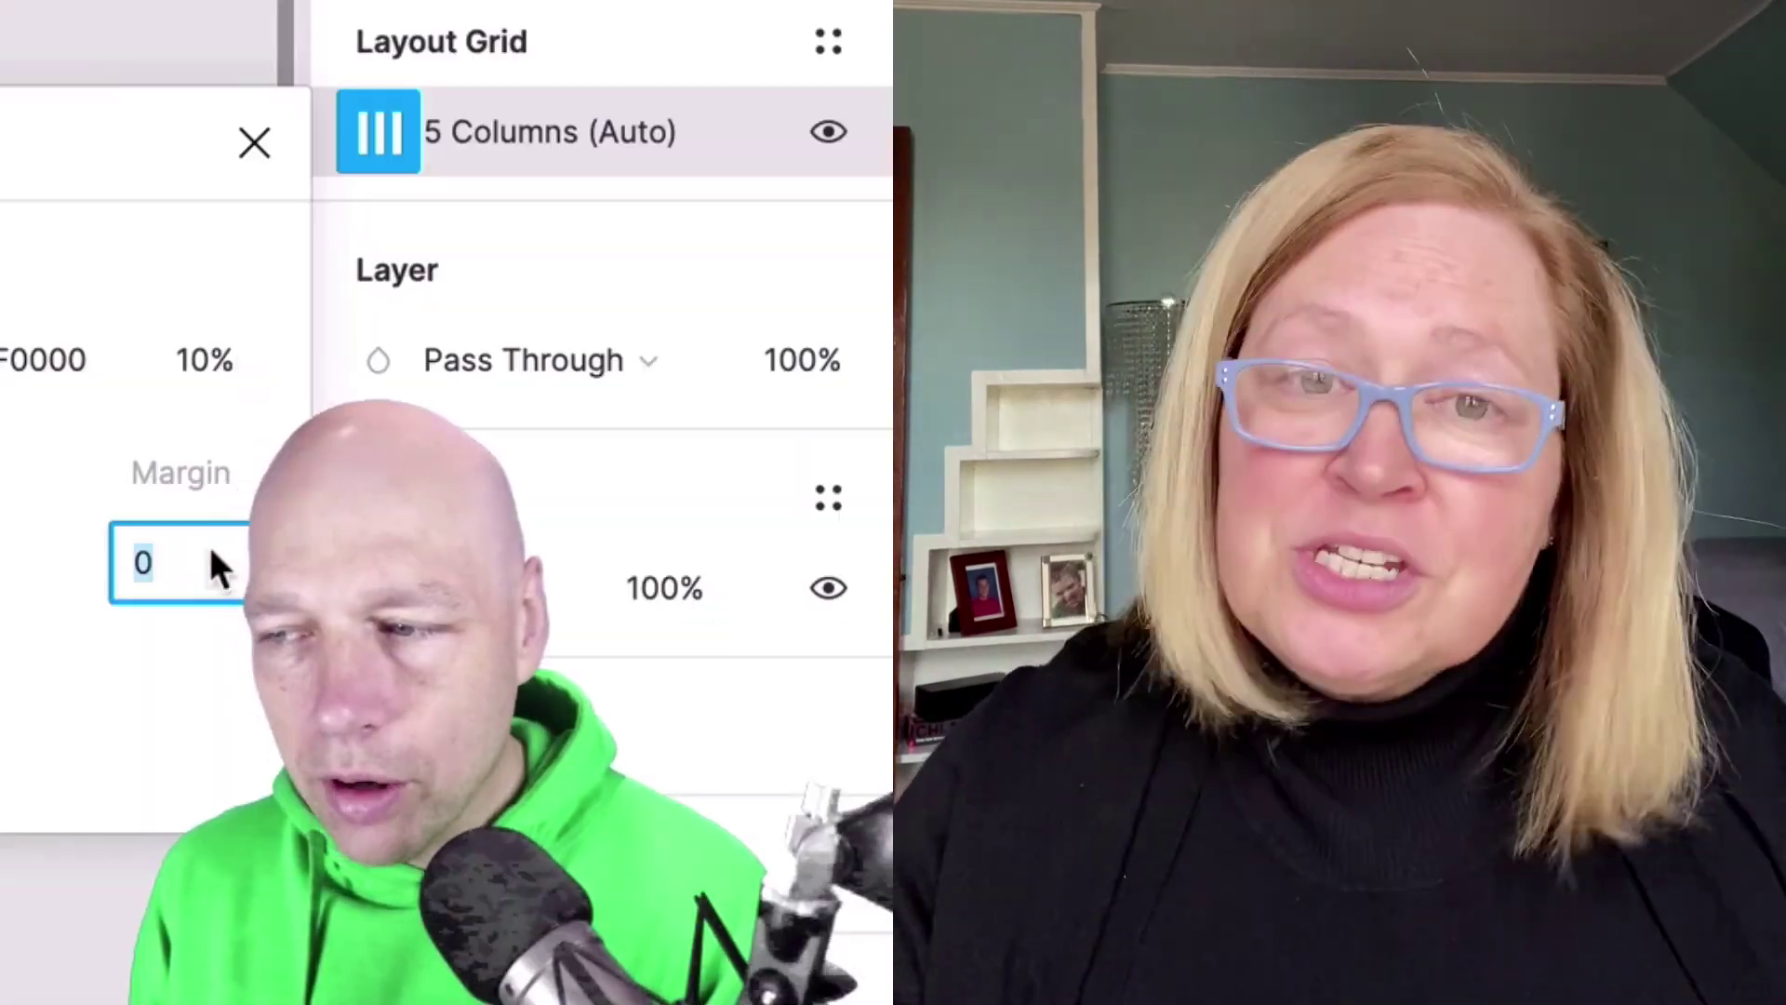
type("120")
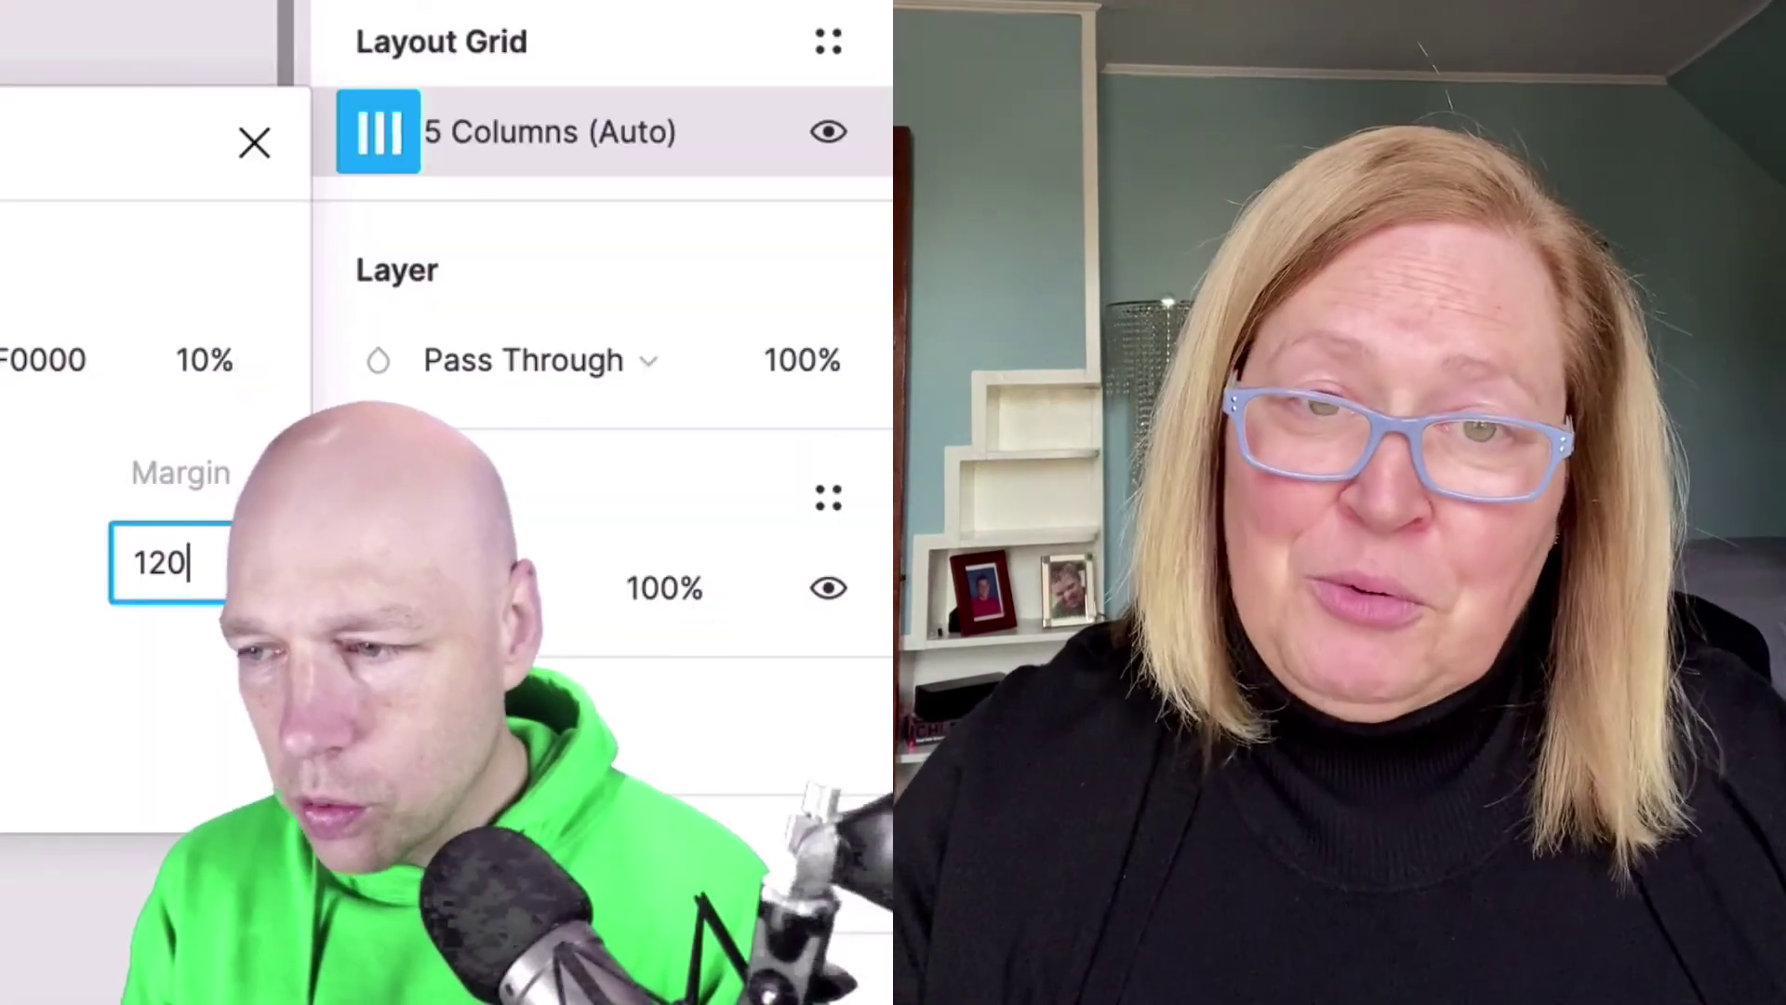